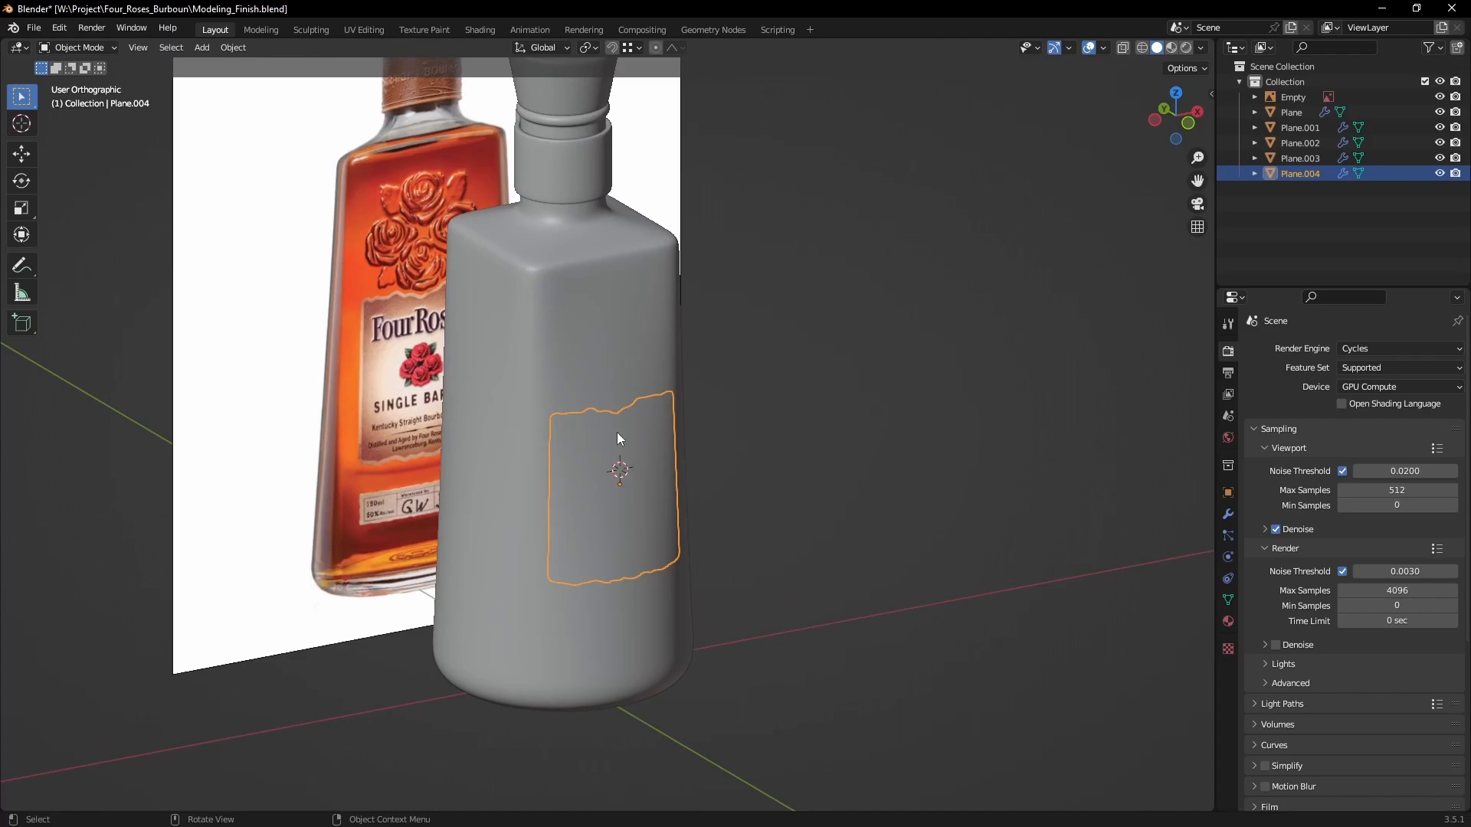
Step: Examine the label mesh from the front in wireframe and solid shading against the reference bottle image
scroll(620, 406, "up", 4)
key("Tab")
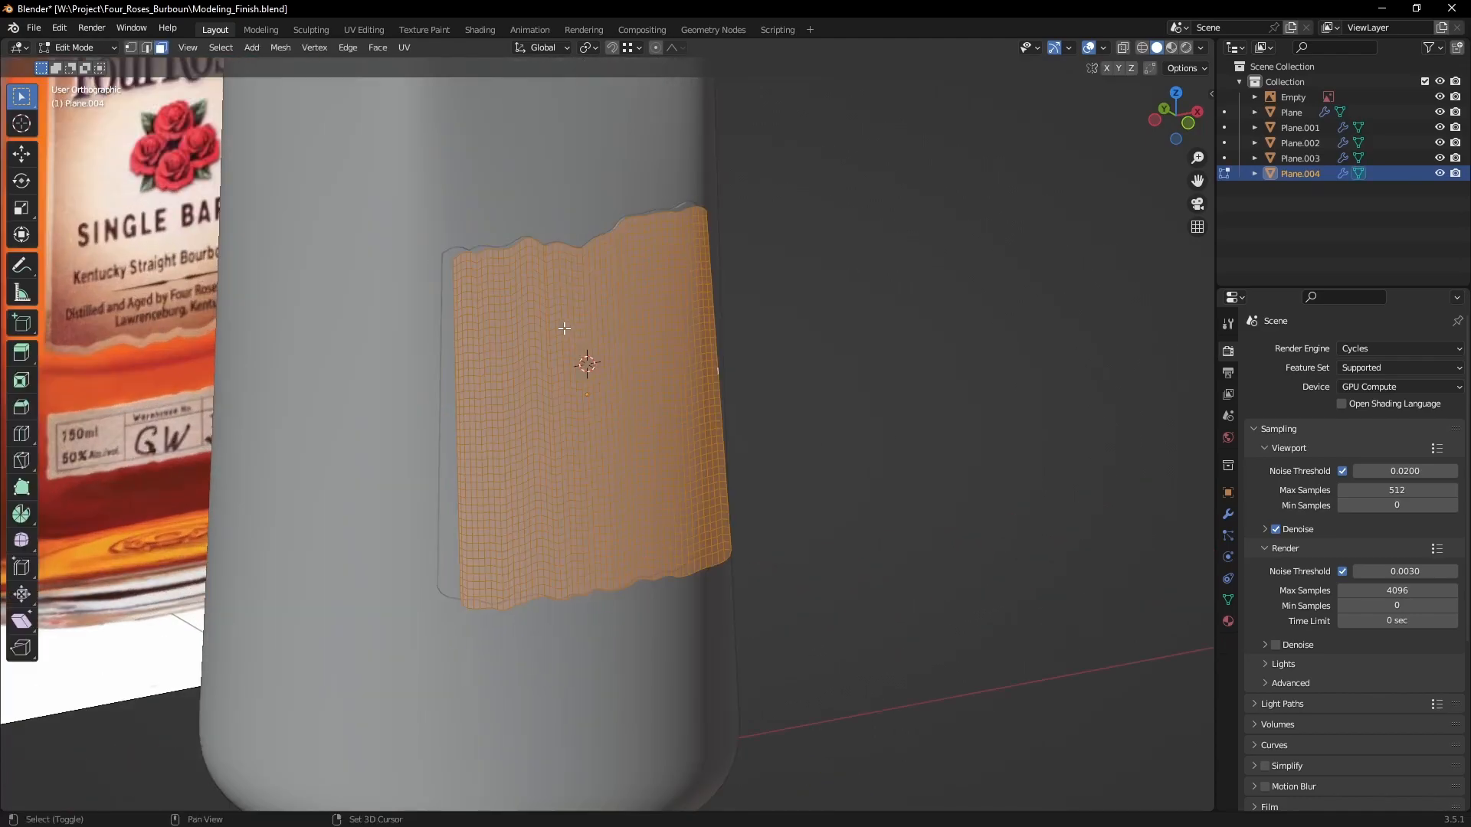
middle_click_drag(563, 323, 614, 355, "shift")
key("KP_1")
mouse_move(475, 181)
middle_mouse_down("shift")
mouse_move(741, 355)
mouse_move(762, 353)
middle_mouse_up("shift")
key("z")
left_click(664, 346)
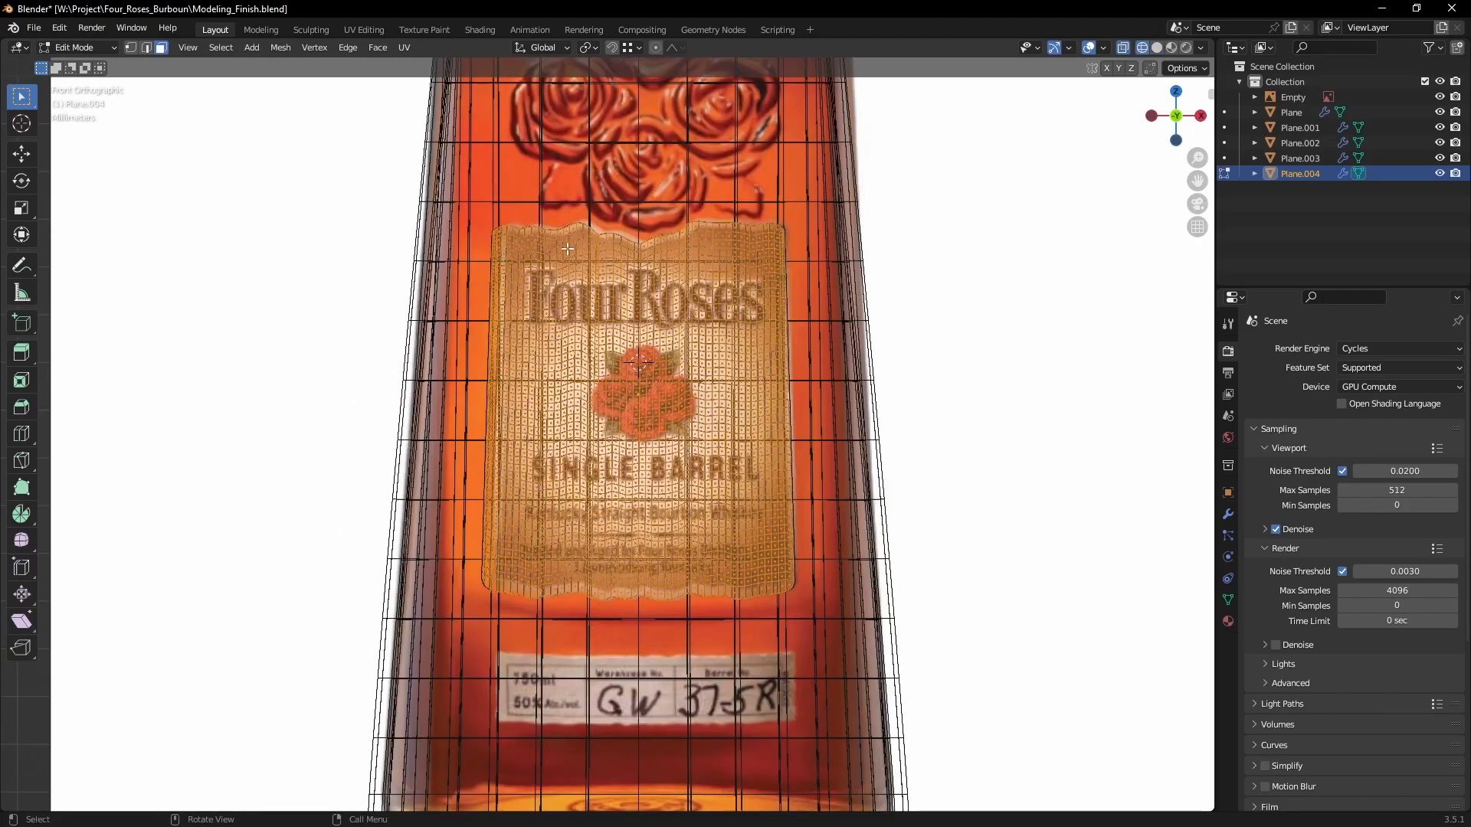
key("z")
left_click(770, 331)
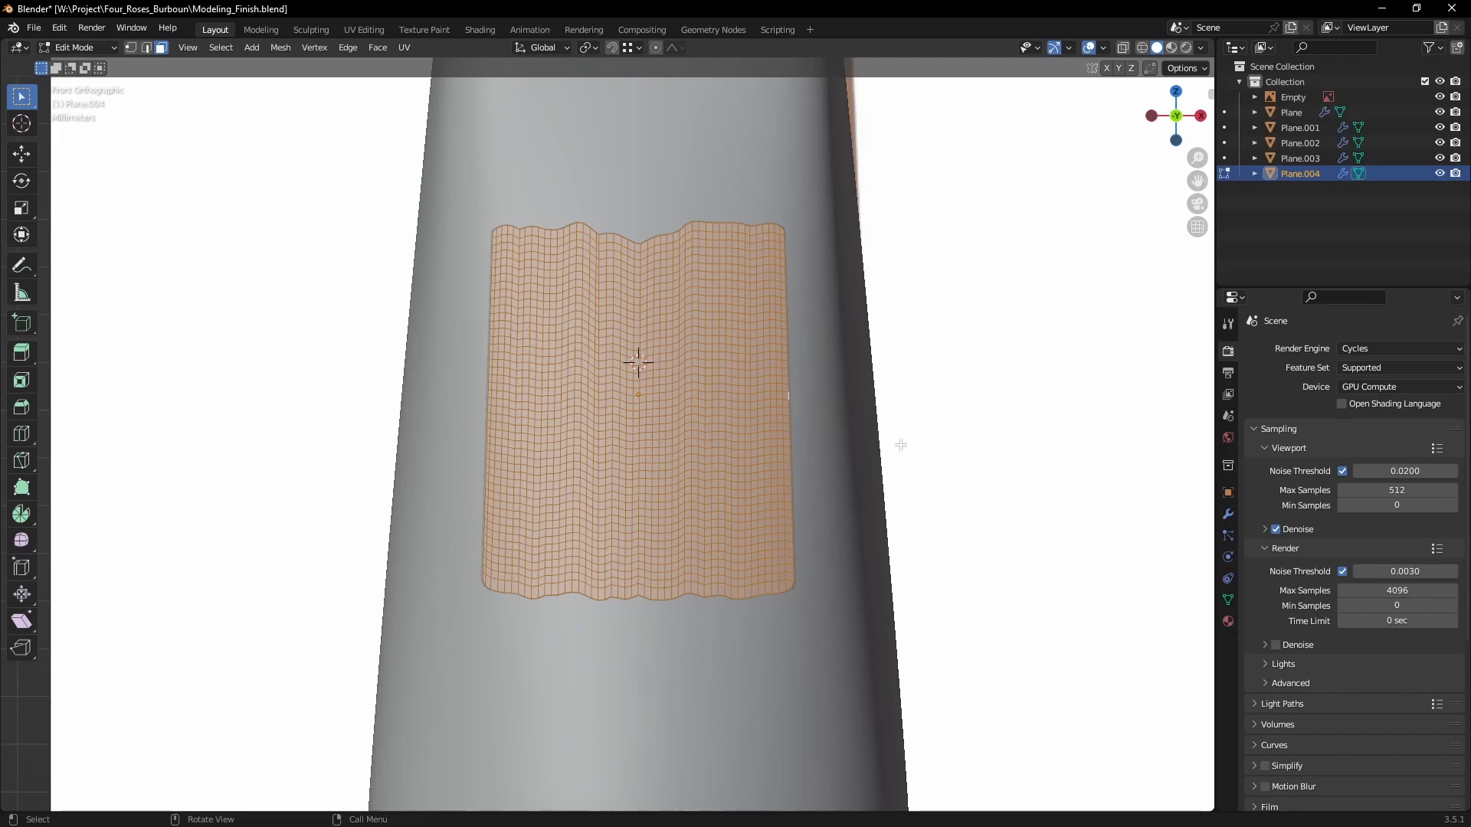
scroll(716, 437, "down", 5)
middle_click_drag(715, 436, 725, 494)
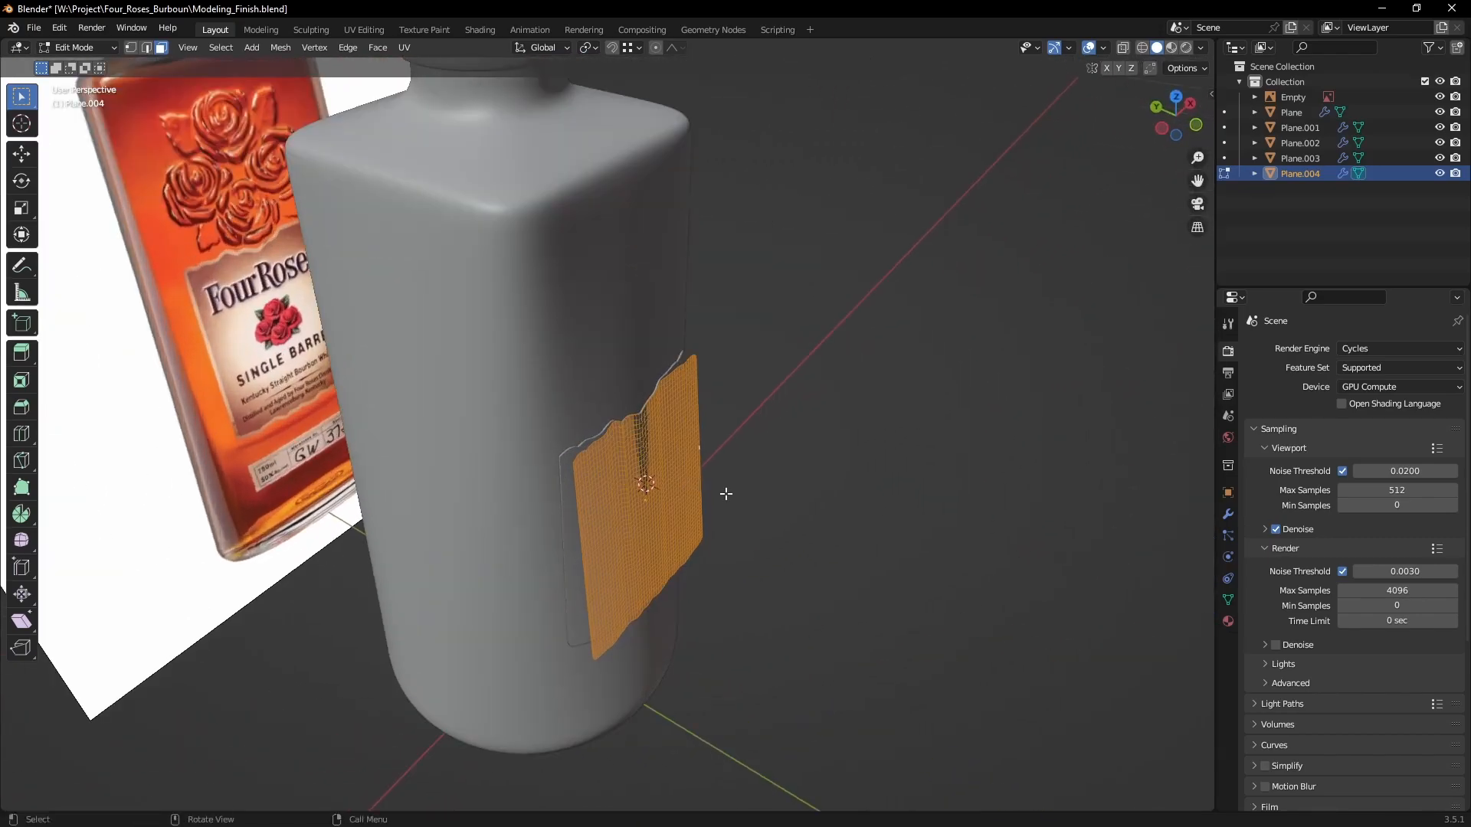
Step: Examine the label's Shrinkwrap and Solidify modifiers in Object Mode, including how its edge thickness sits on the bottle
key("Tab")
left_click(1228, 514)
middle_click_drag(1111, 520, 942, 528)
left_click(1253, 374)
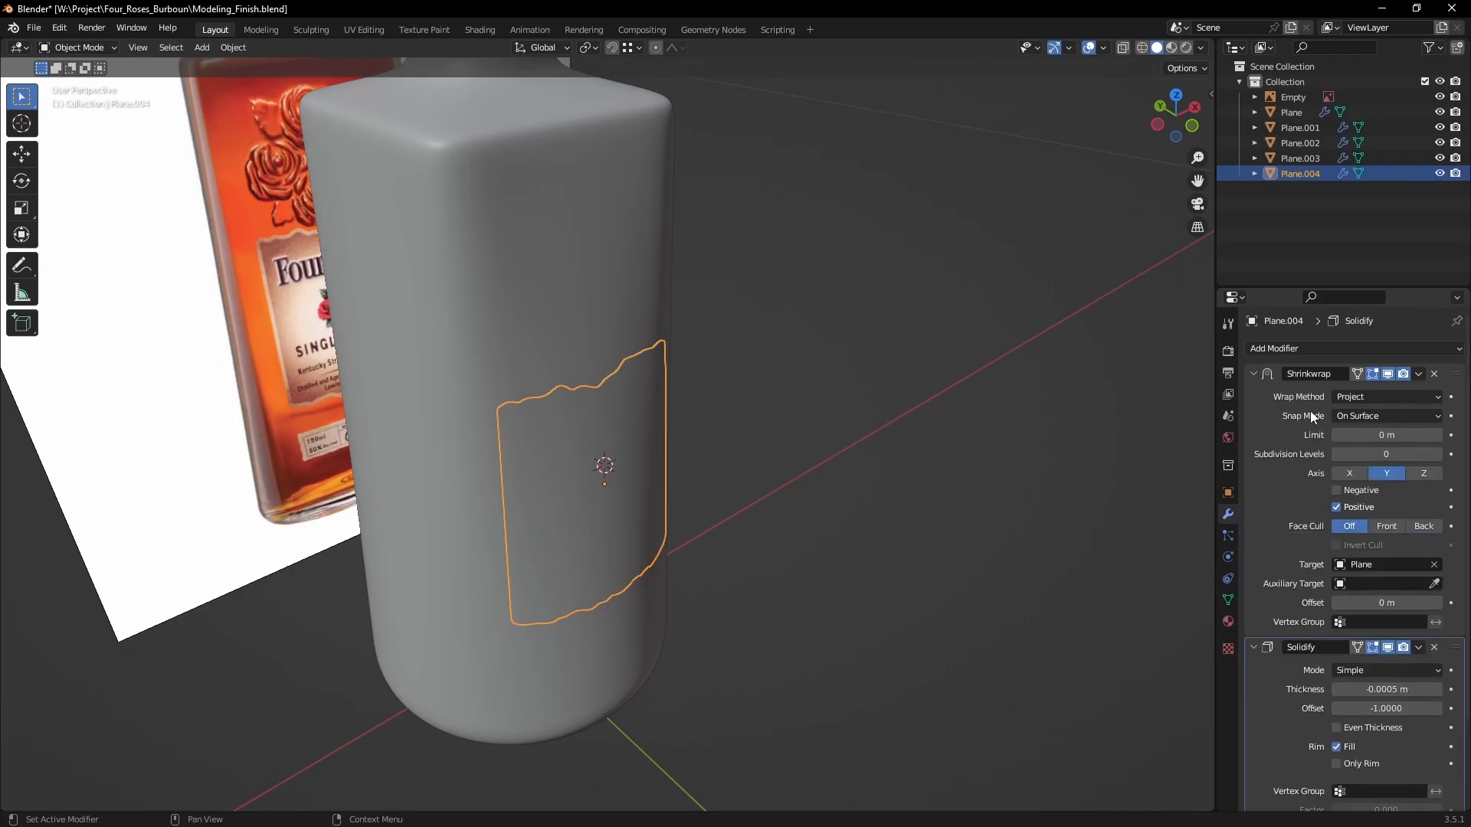
key("KP_Decimal")
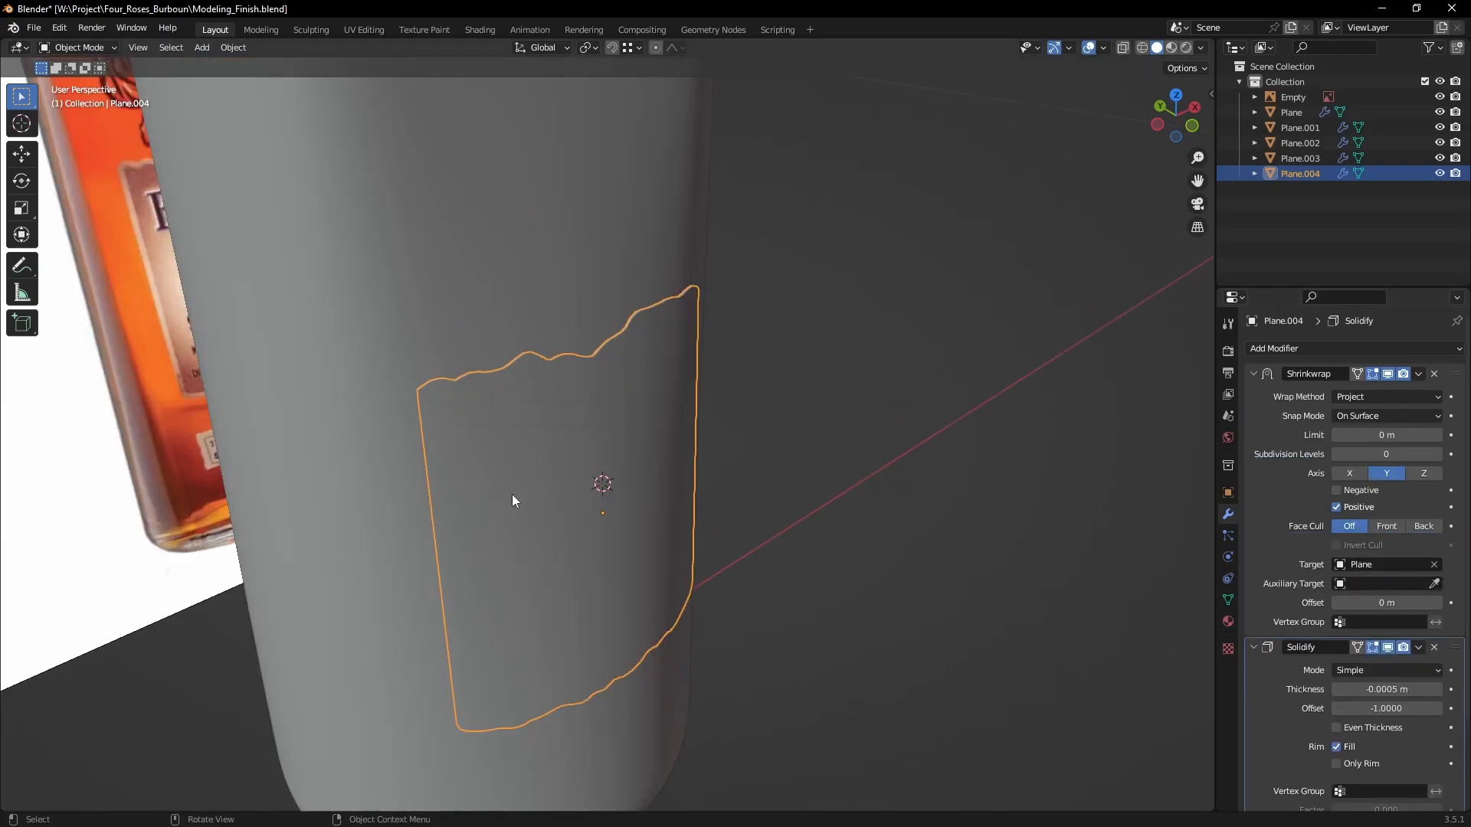
middle_click_drag(509, 493, 549, 494)
scroll(585, 439, "up", 6)
middle_click_drag(521, 373, 553, 389, "shift")
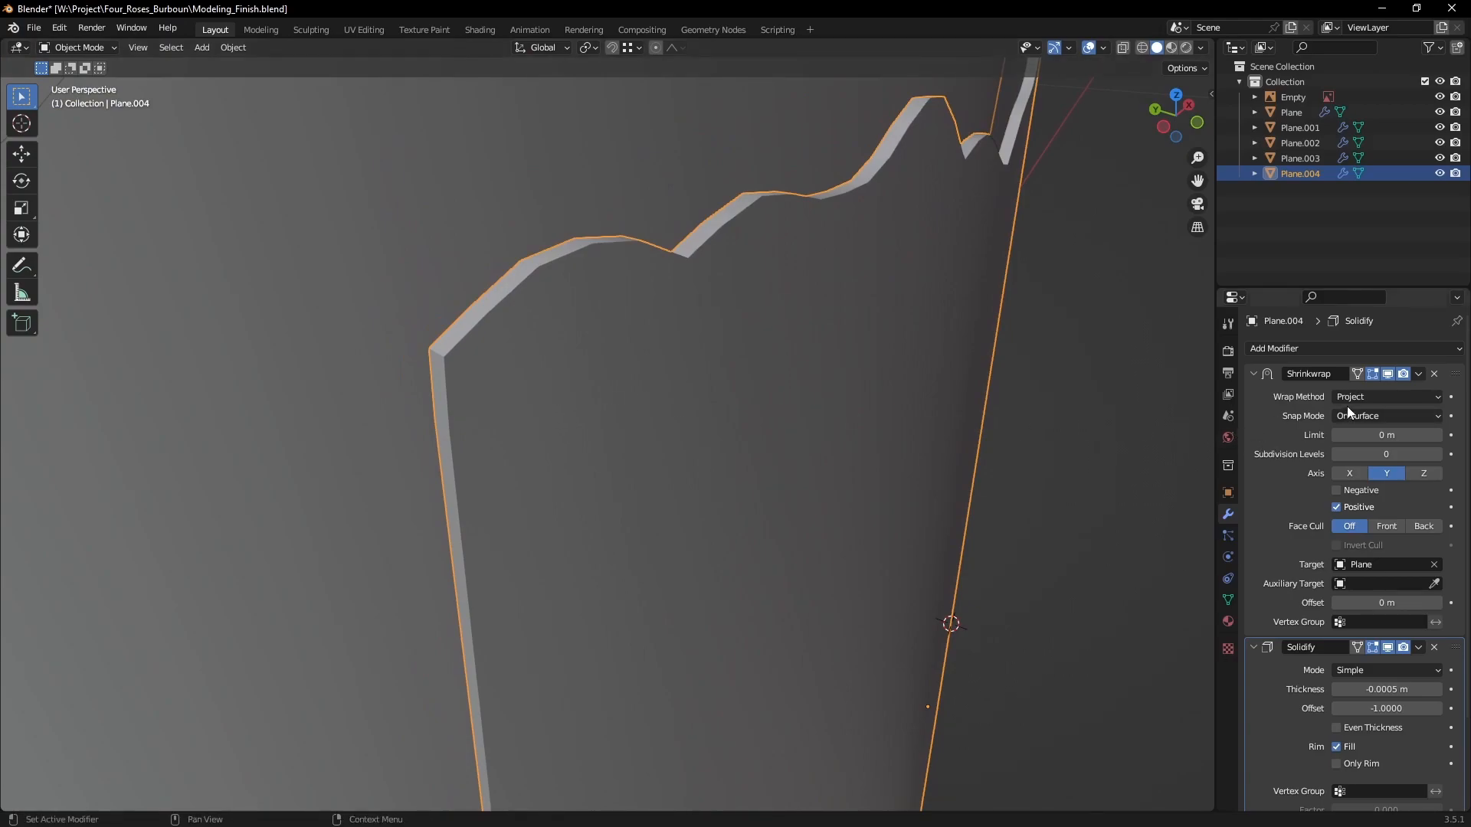
scroll(853, 492, "down", 8)
scroll(853, 492, "up", 4)
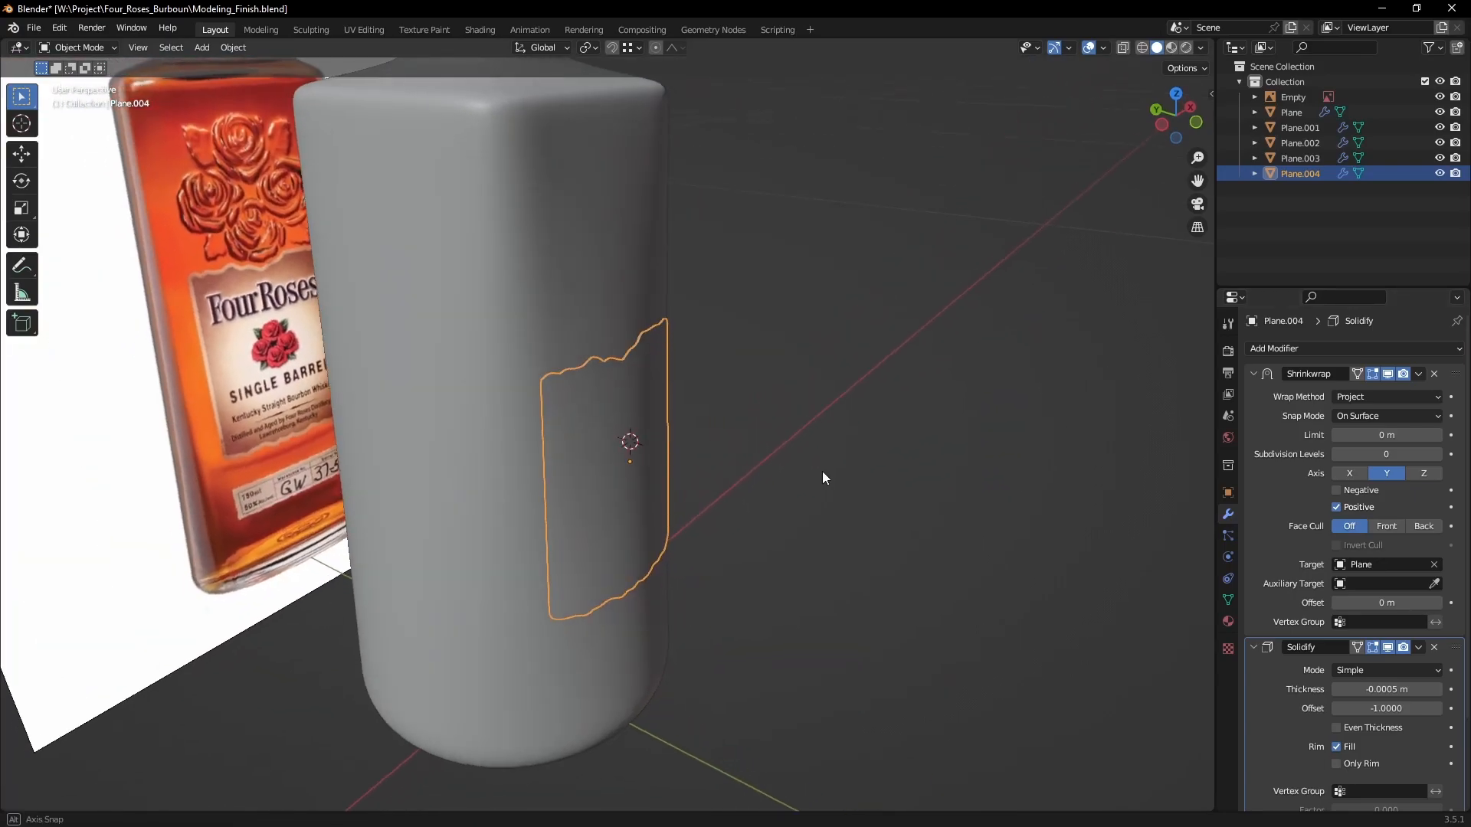
Step: Try the Nearest Surface Point wrap method in the label's Shrinkwrap modifier, compare the fit, and return to Project
left_click(1393, 397)
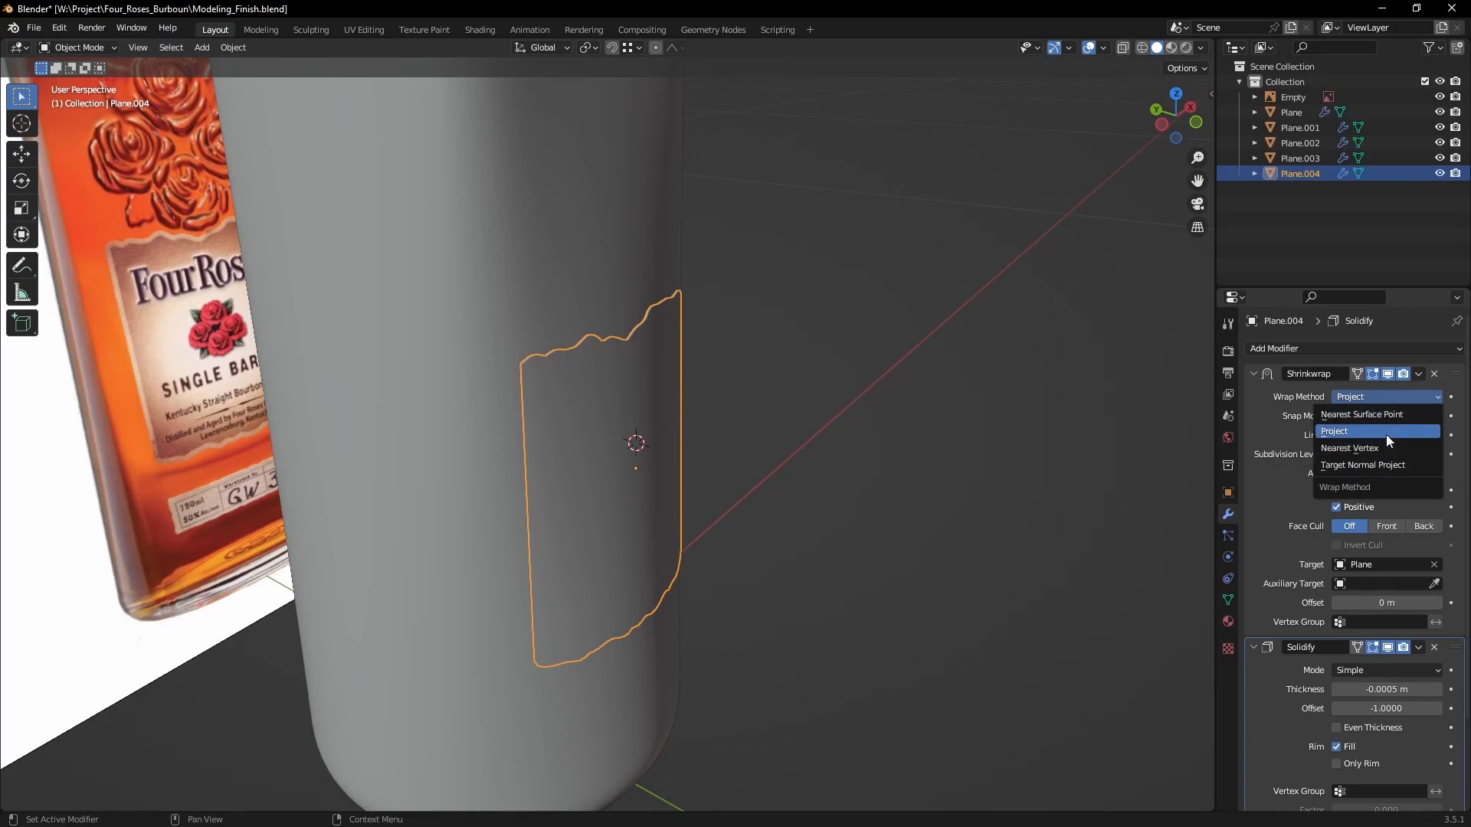
left_click(1386, 432)
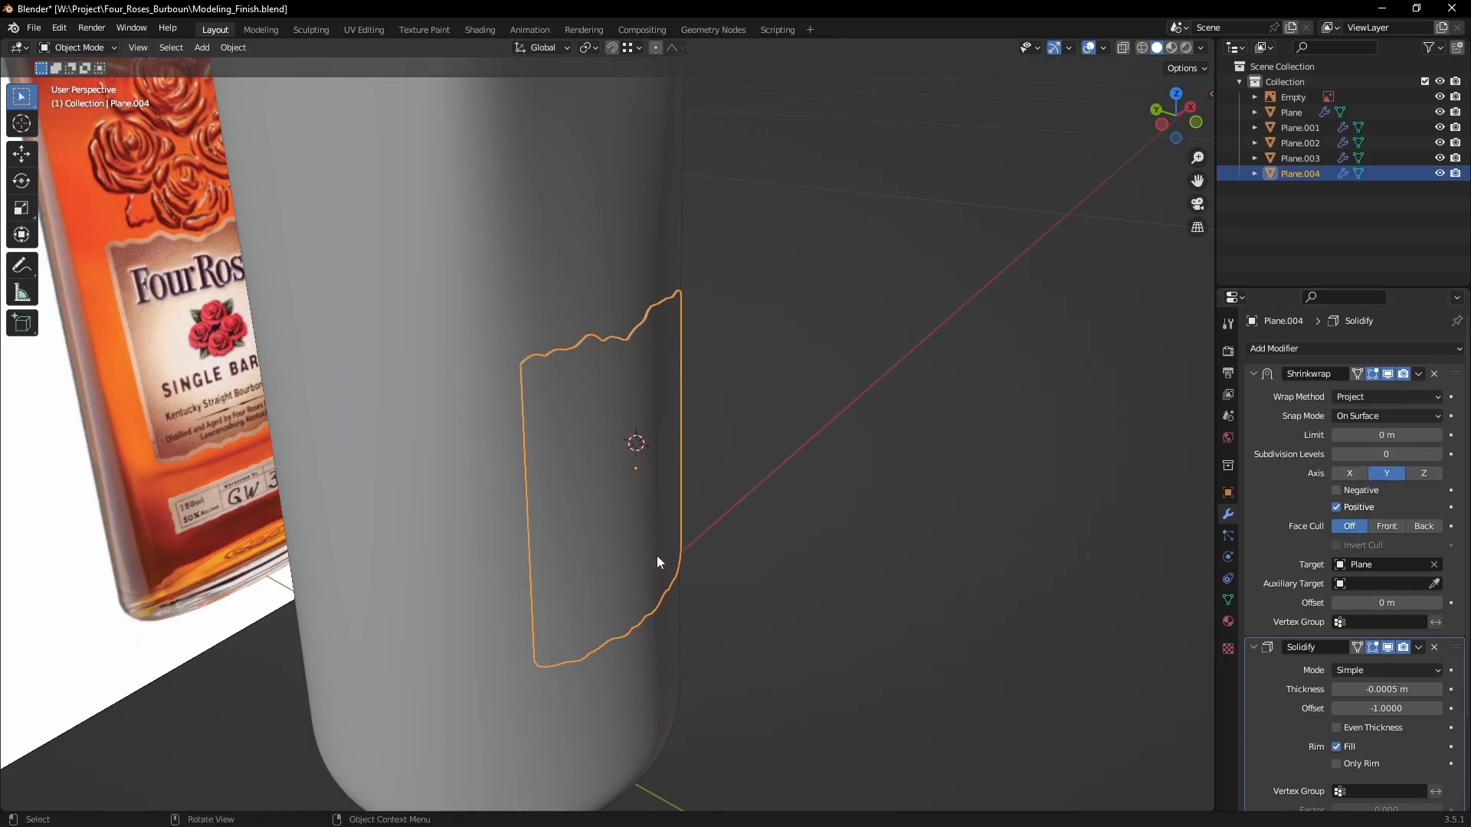
left_click(1355, 394)
left_click(1367, 414)
middle_click_drag(1156, 406, 677, 524)
scroll(441, 596, "up", 1)
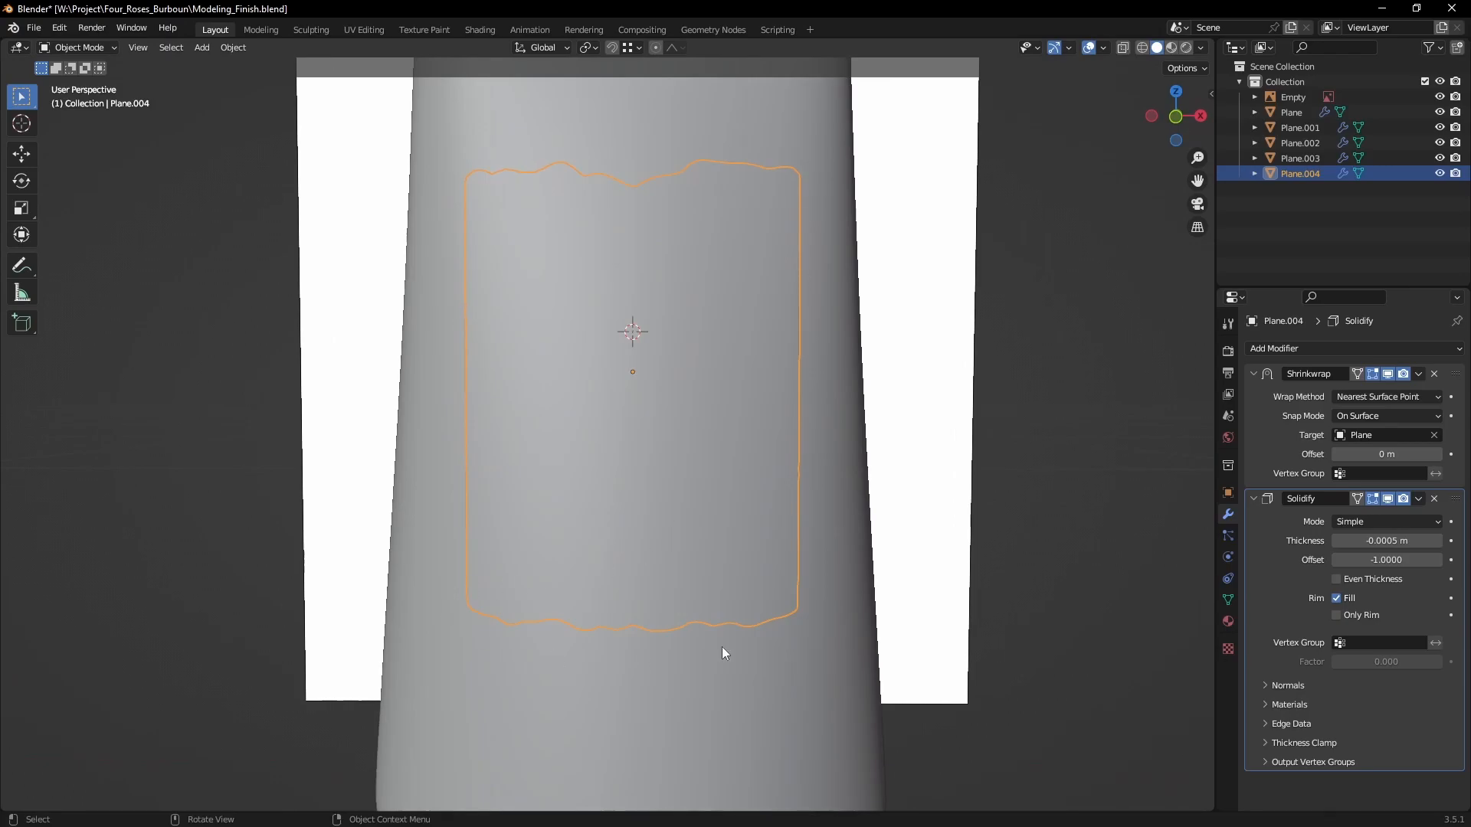
scroll(699, 509, "down", 4)
middle_click_drag(699, 509, 599, 575)
middle_click_drag(735, 485, 645, 487)
scroll(645, 488, "up", 3)
left_click(1377, 398)
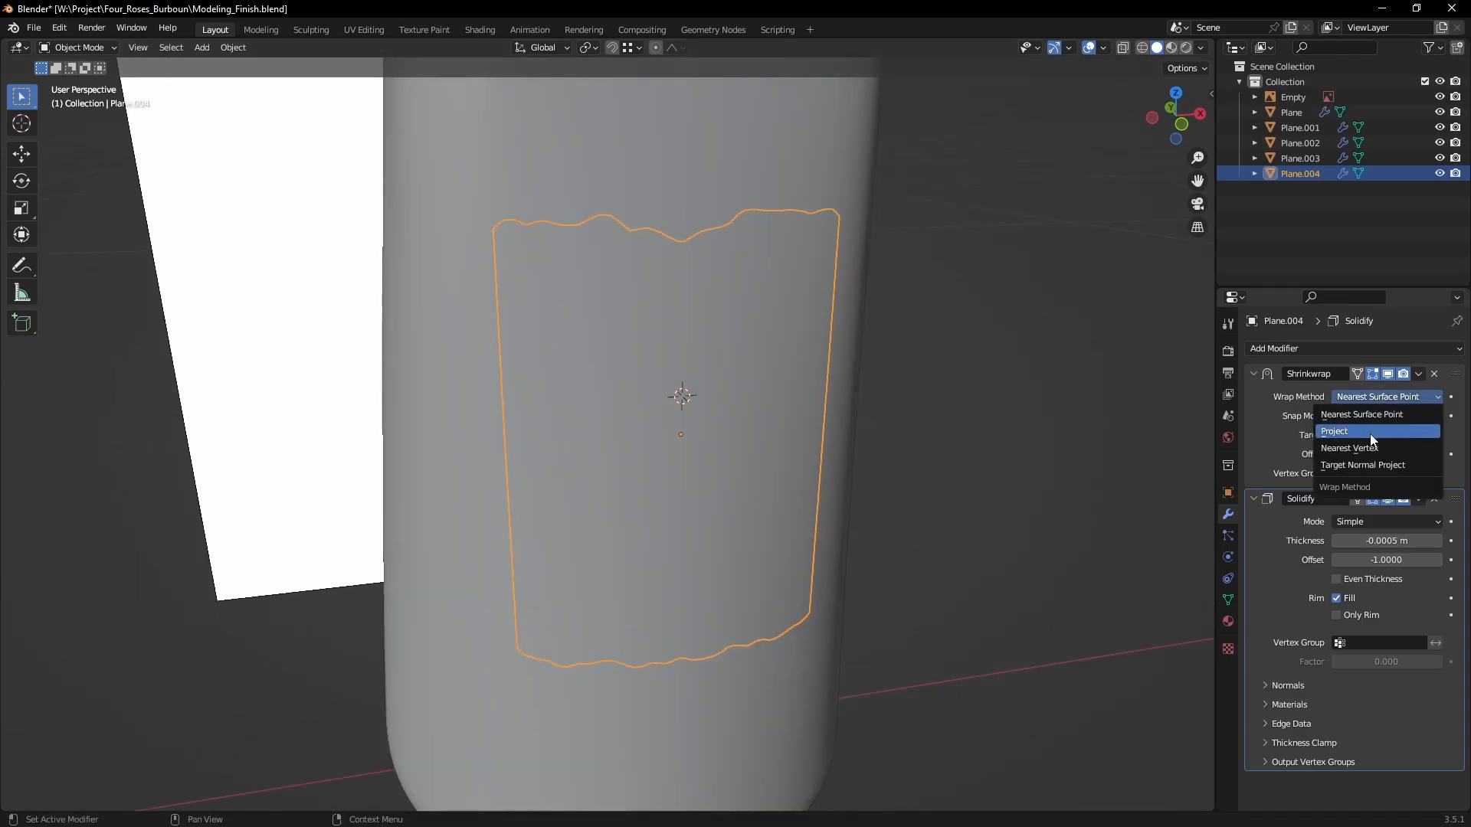
left_click(1377, 432)
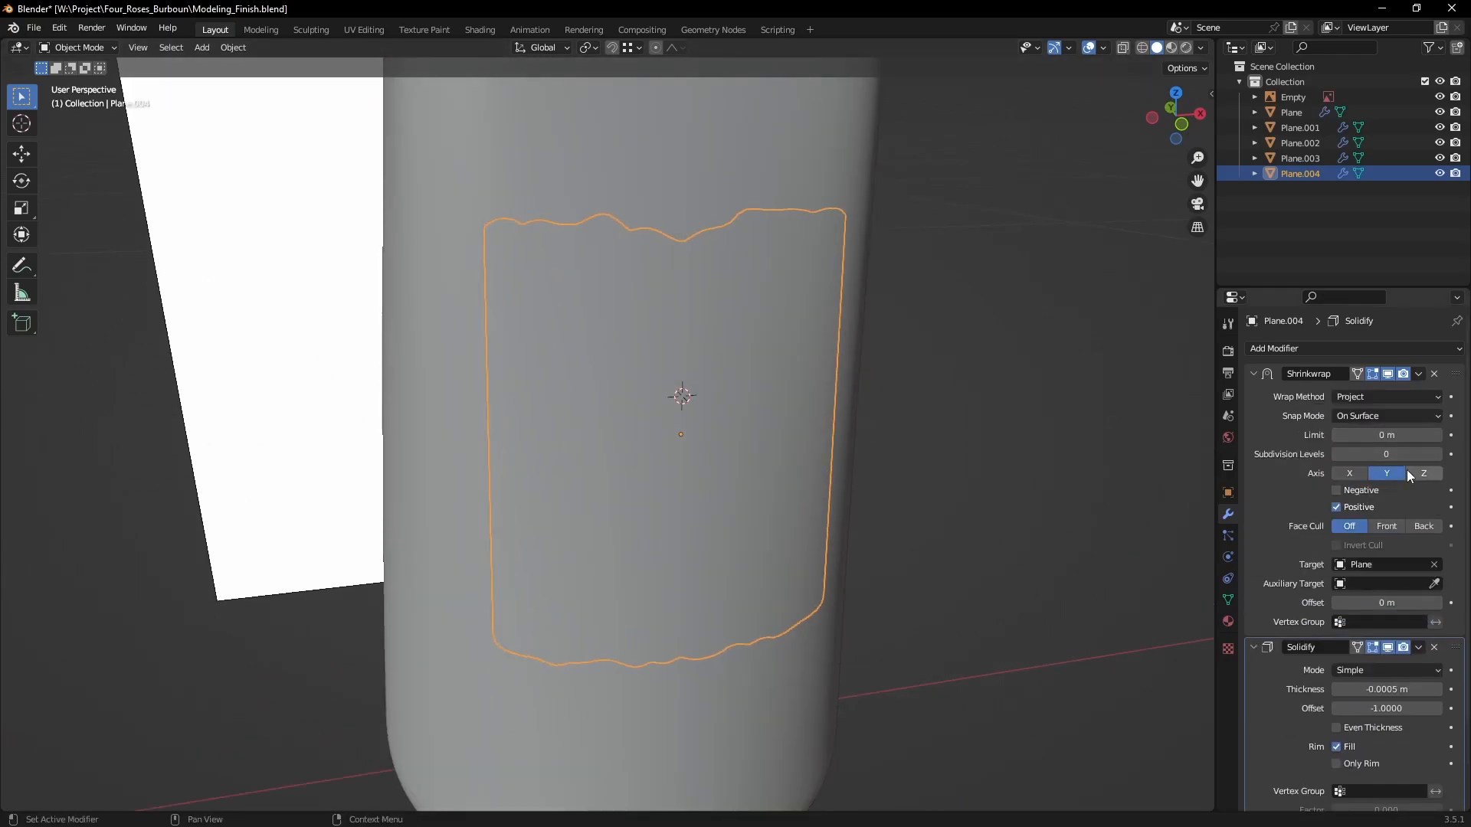
Step: Try projecting the label's Shrinkwrap along the X axis, and return to the Y axis only
left_click(1350, 475)
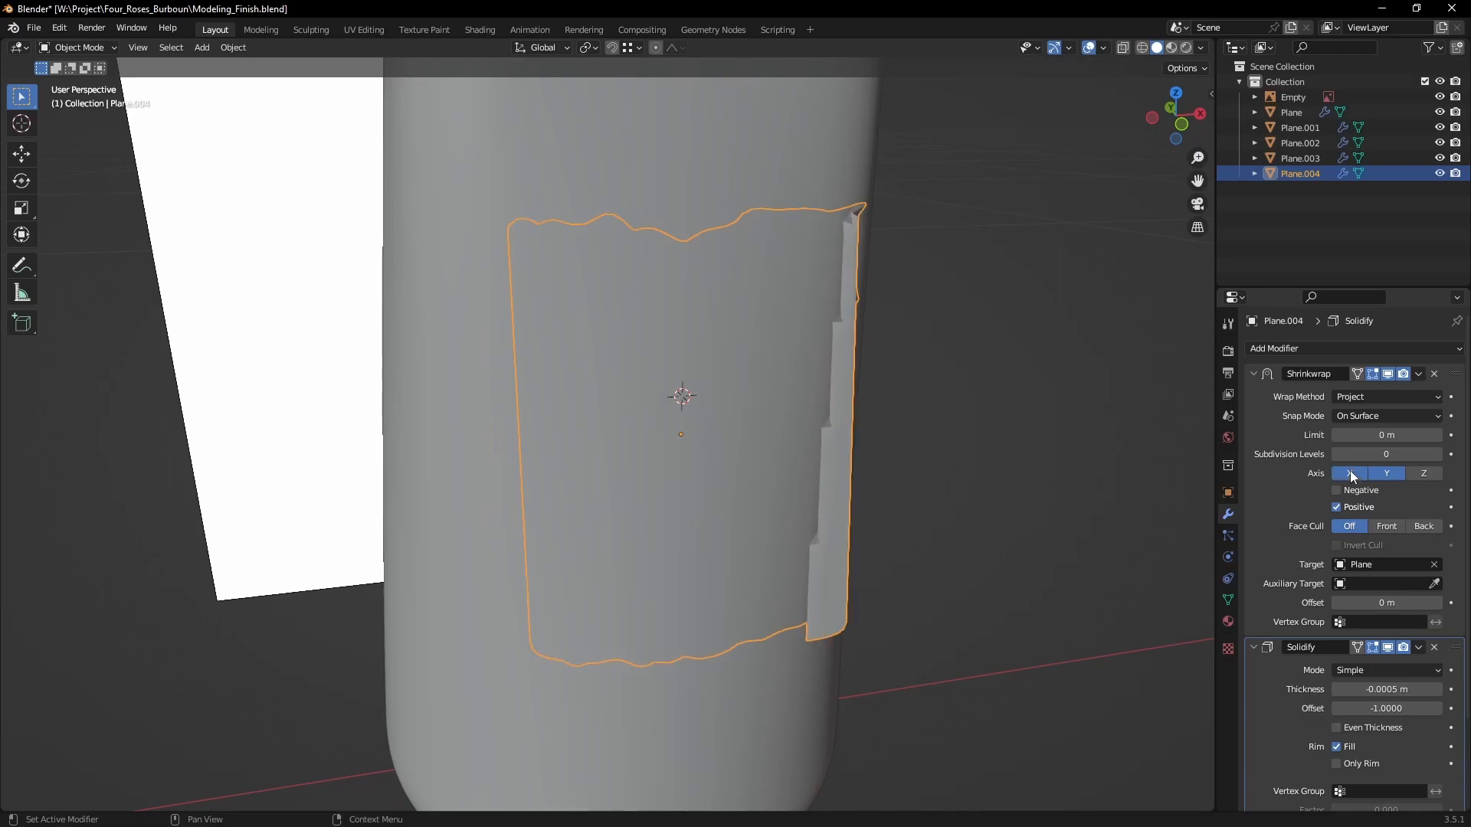
left_click(1388, 474)
scroll(866, 454, "down", 4)
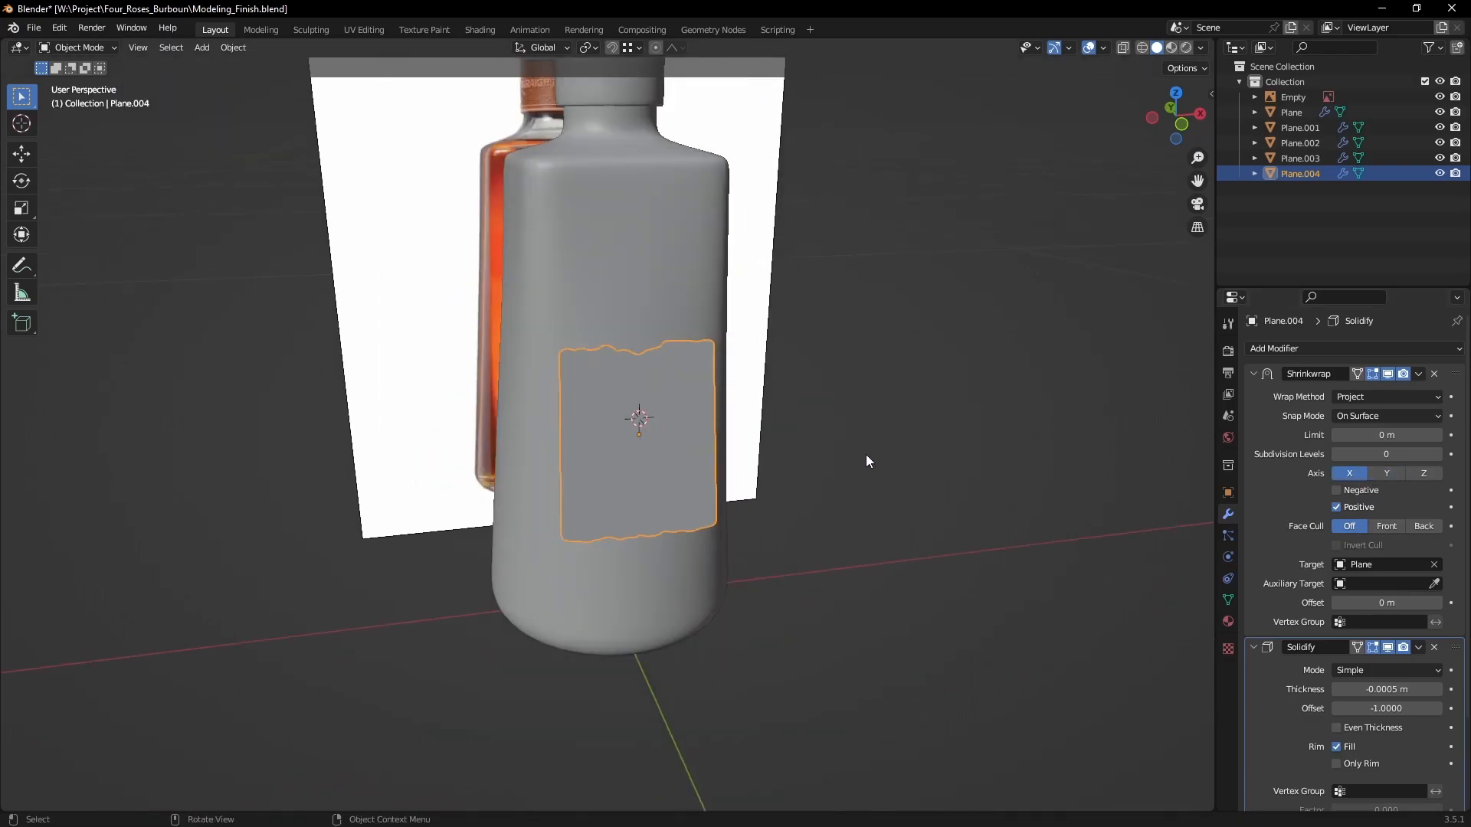
left_click(1385, 474)
middle_click_drag(642, 455, 701, 452)
scroll(704, 452, "down", 4)
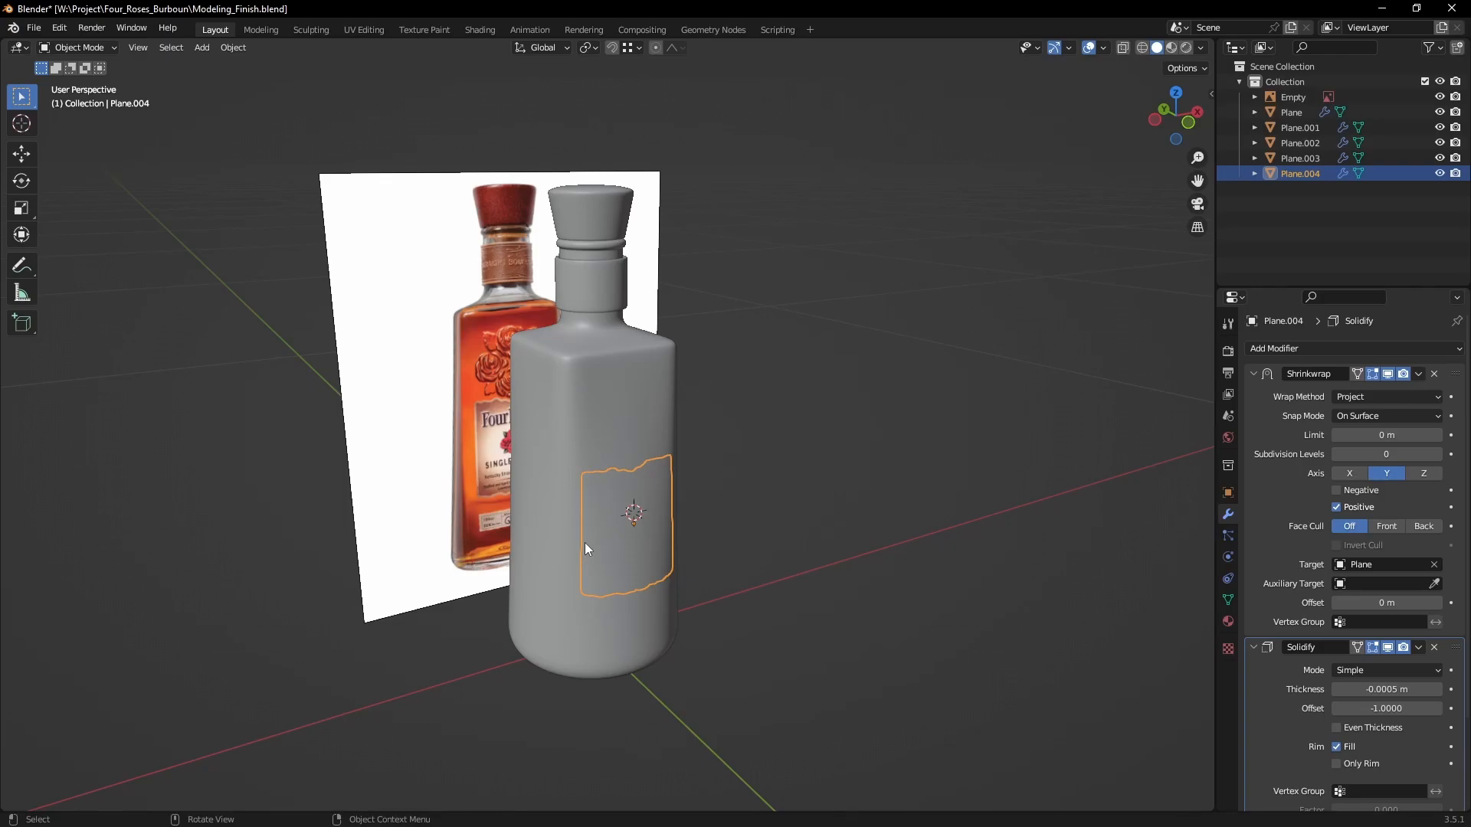
Step: Split the 3D viewport vertically in two and turn the new area into a UV Editor
middle_click_drag(627, 540, 674, 509)
left_click_drag(1211, 38, 681, 62)
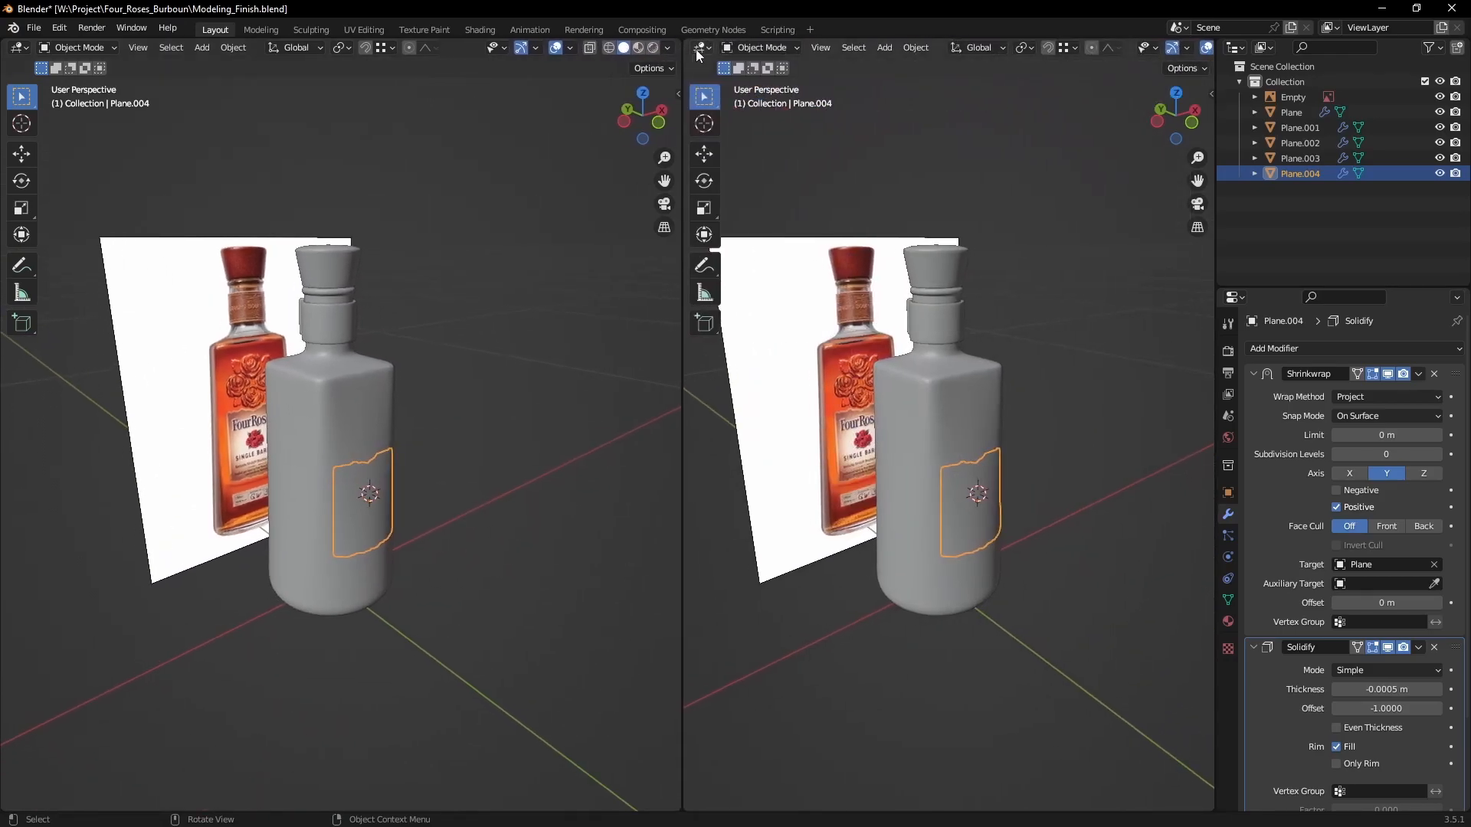
left_click(701, 48)
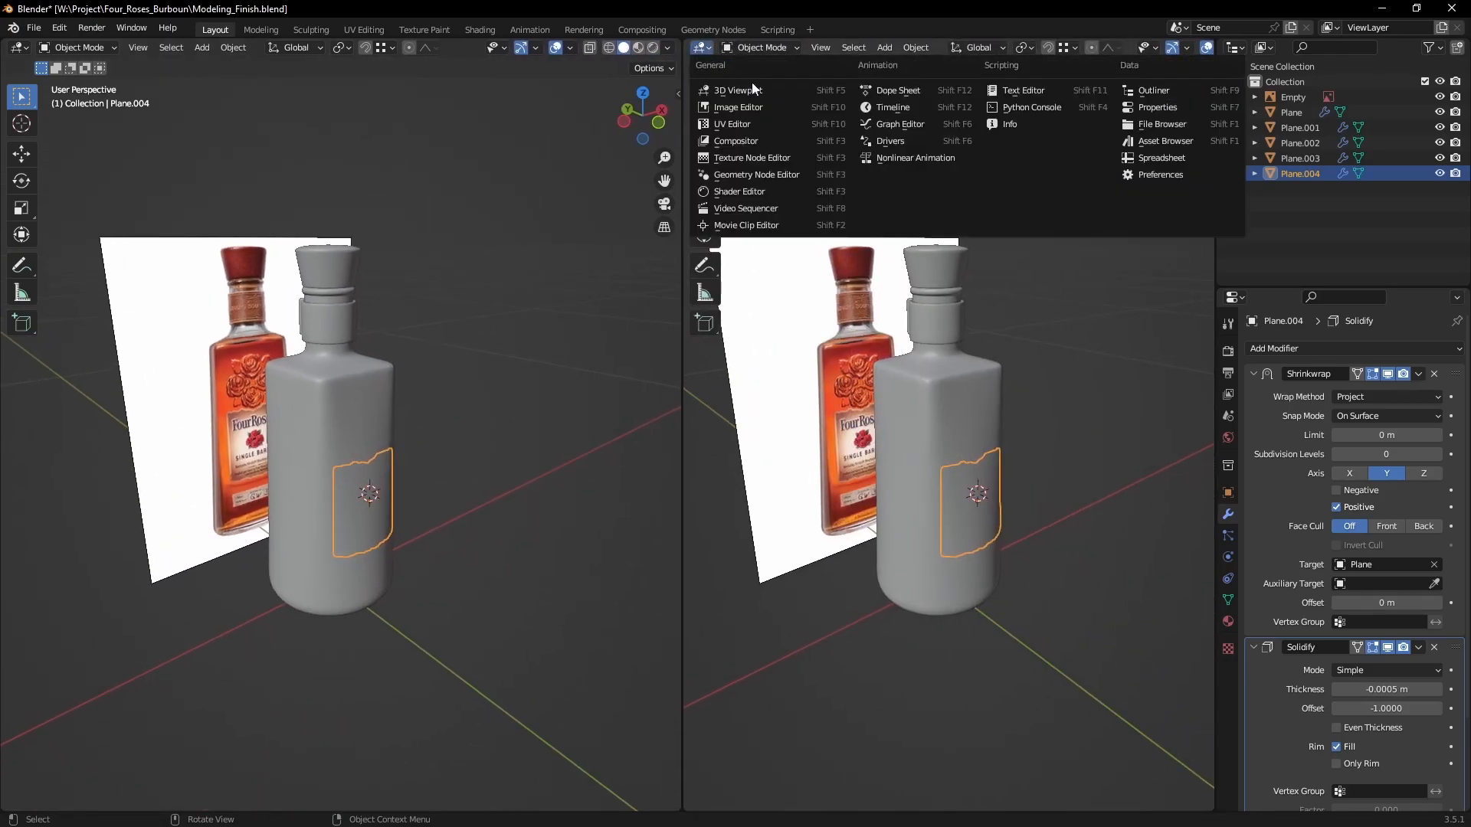
left_click(765, 123)
Step: Unwrap all faces of the label mesh in Edit Mode with the standard Unwrap operation
scroll(398, 513, "up", 3)
middle_click_drag(463, 600, 457, 337)
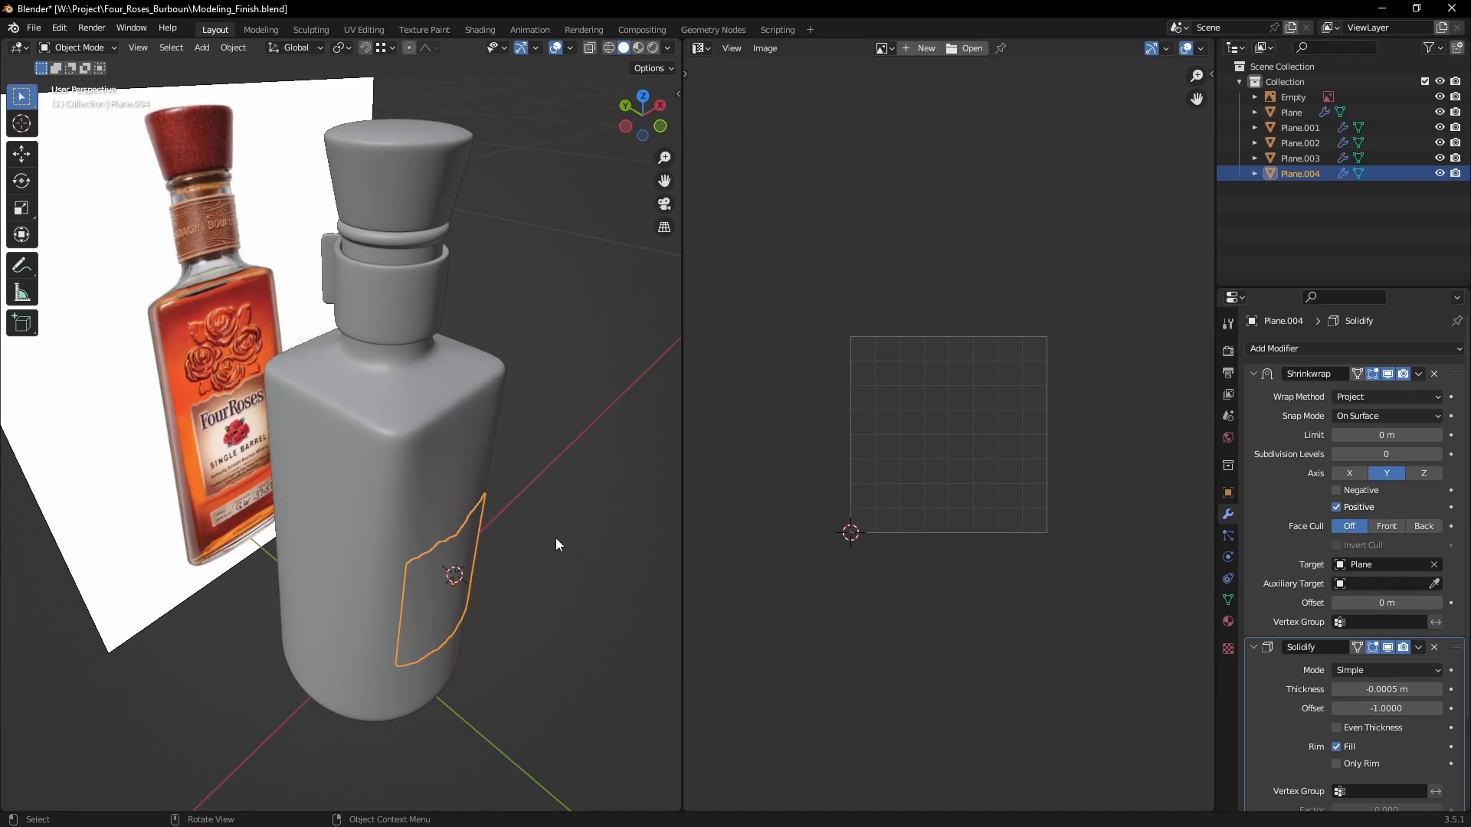
middle_click_drag(494, 559, 412, 453)
scroll(420, 484, "up", 5)
key("Tab")
scroll(406, 483, "down", 5)
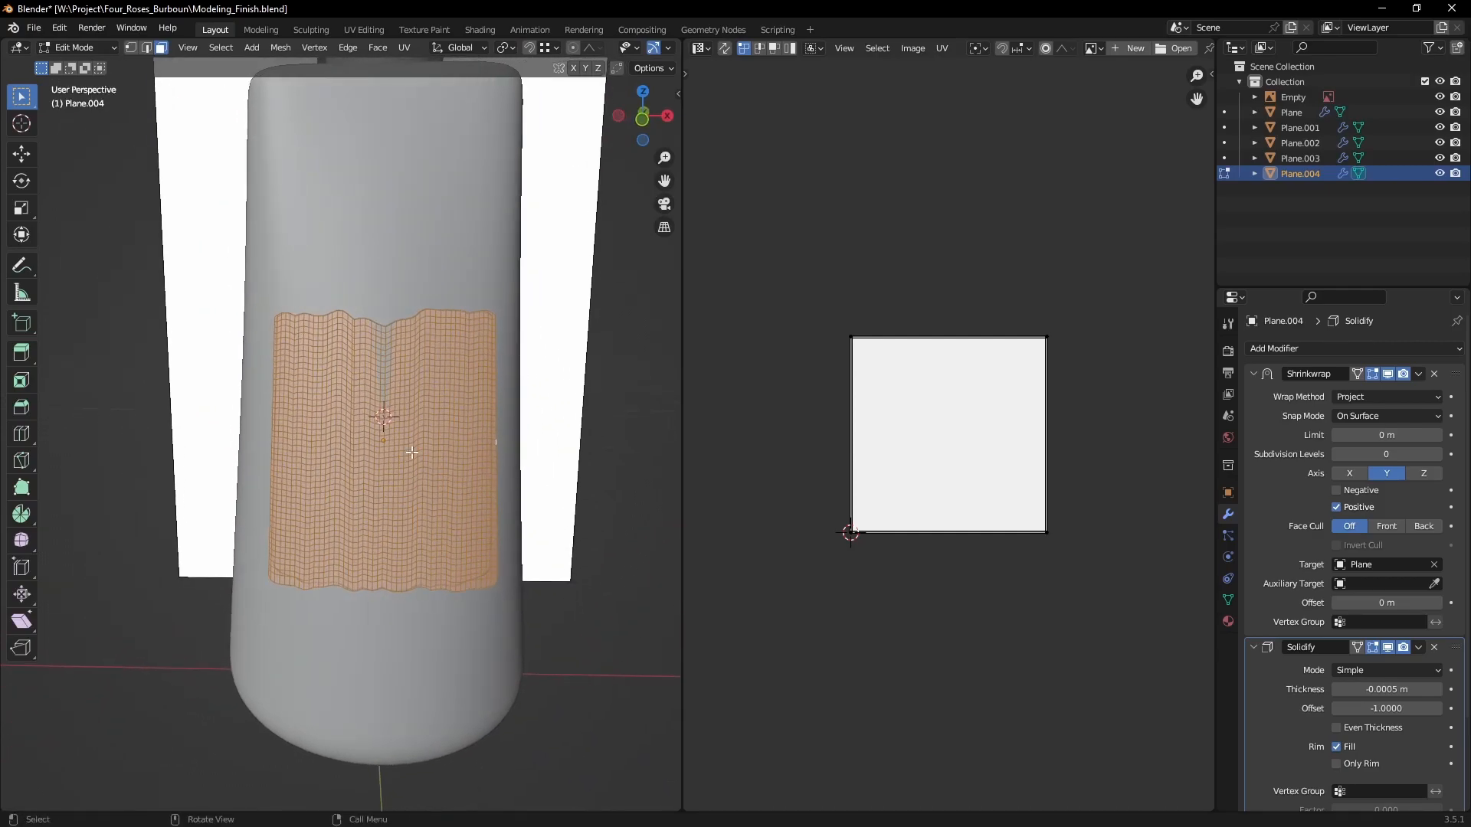
key("u")
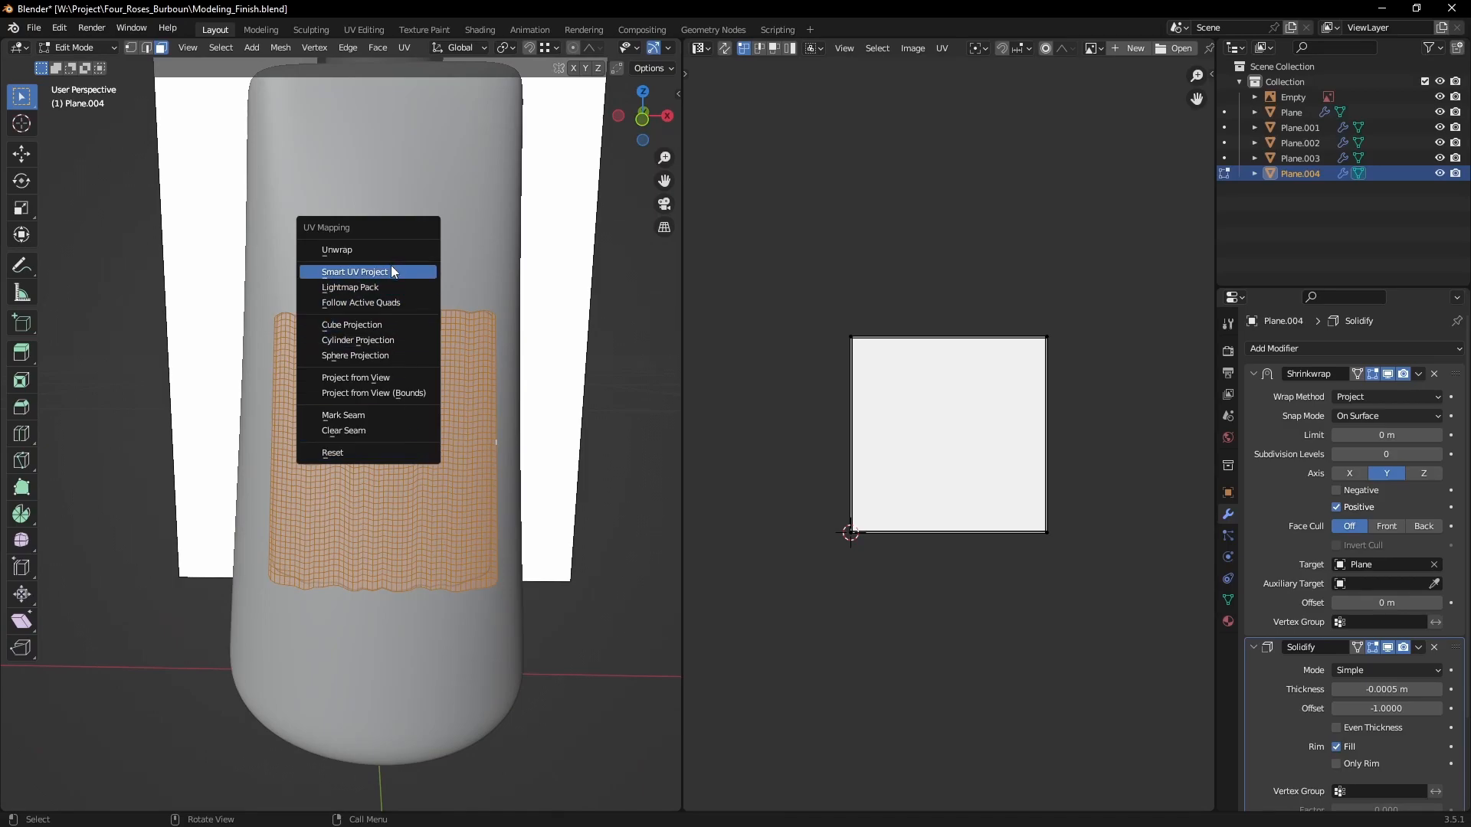
left_click(374, 250)
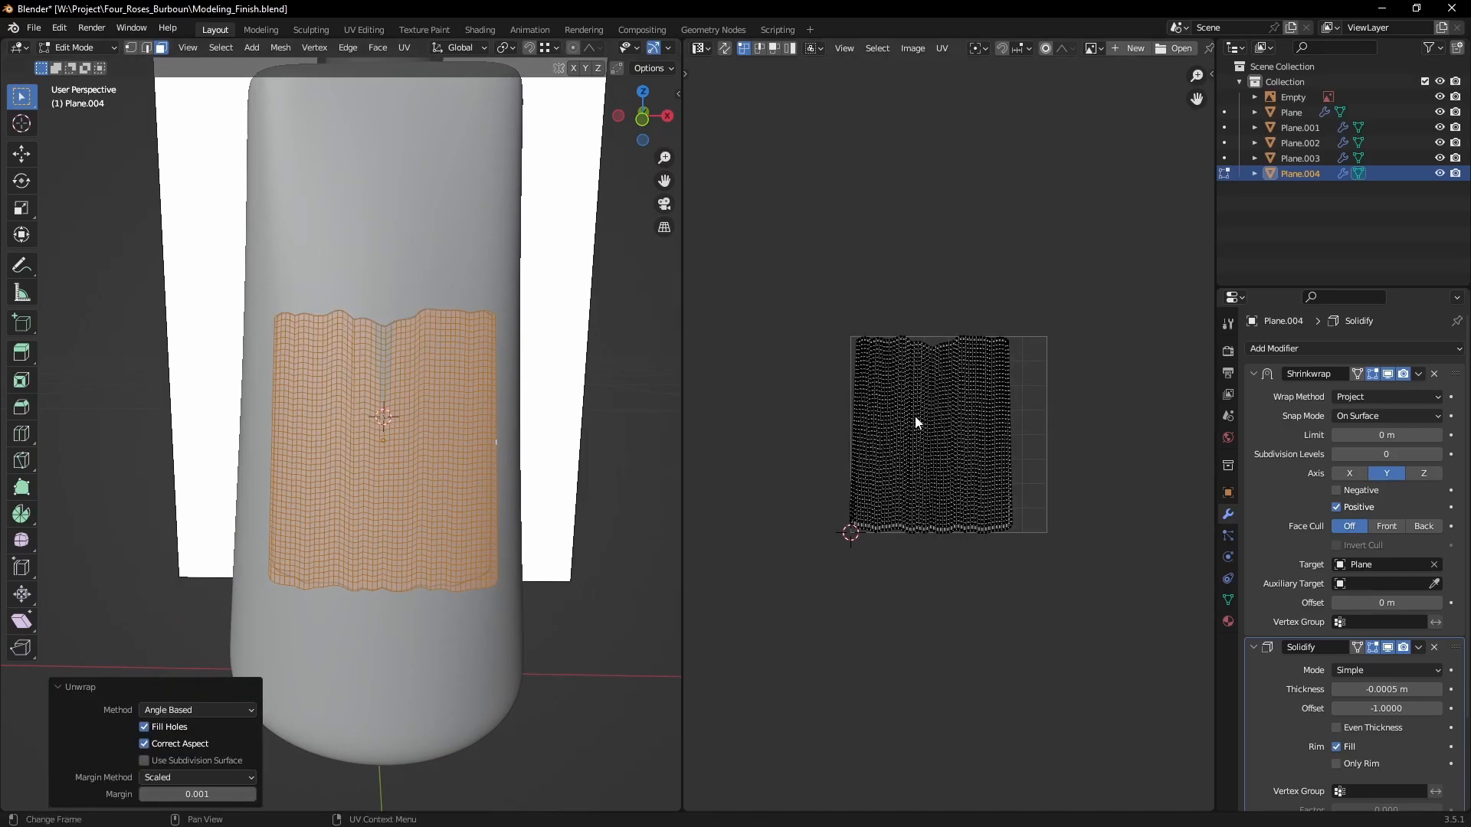
scroll(911, 421, "up", 3)
scroll(925, 420, "down", 2)
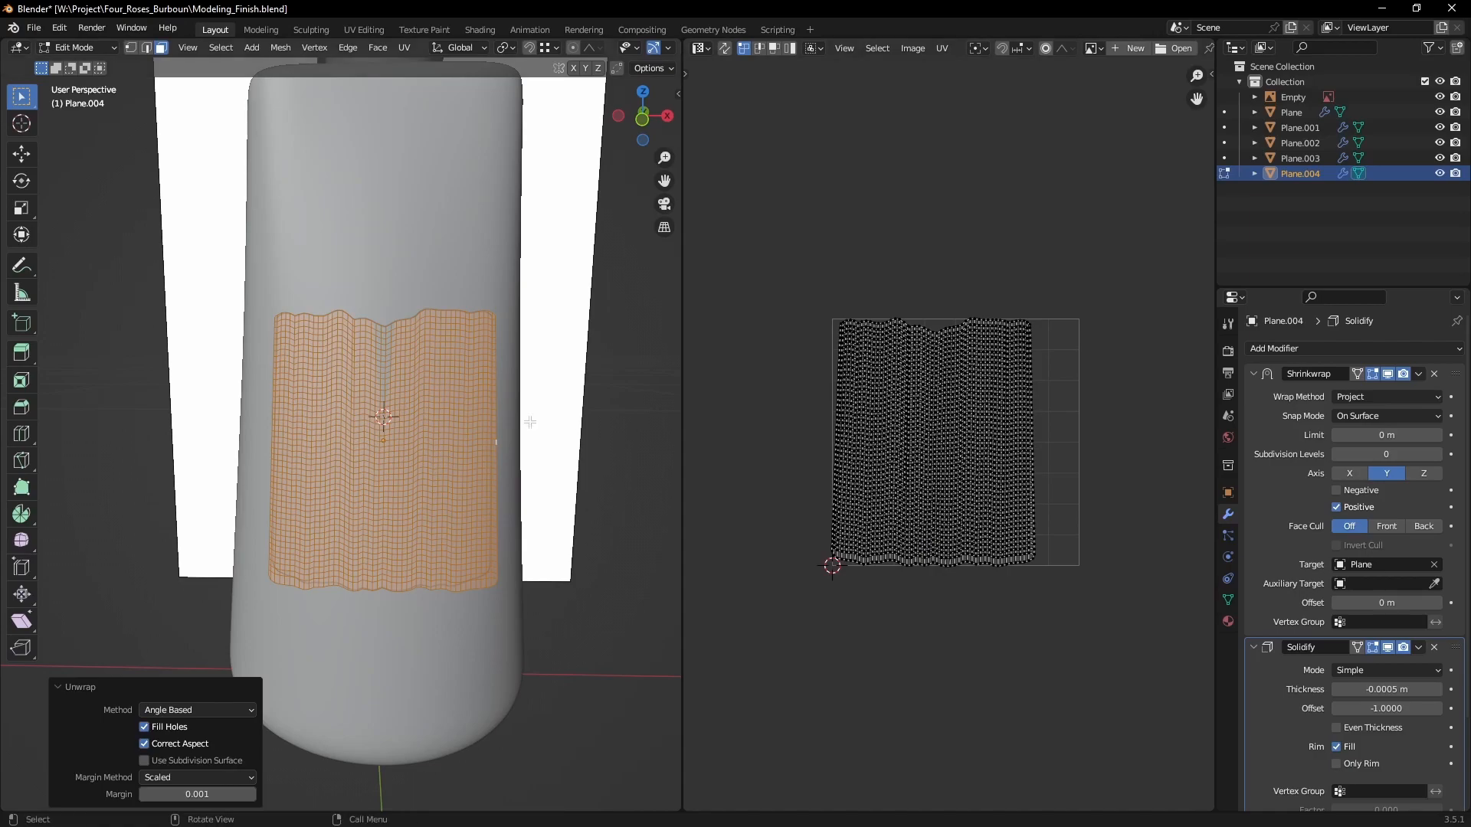
Step: Split off a Shader Editor above the UV Editor and create a new material for the label
left_click_drag(686, 42, 740, 466)
left_click(701, 49)
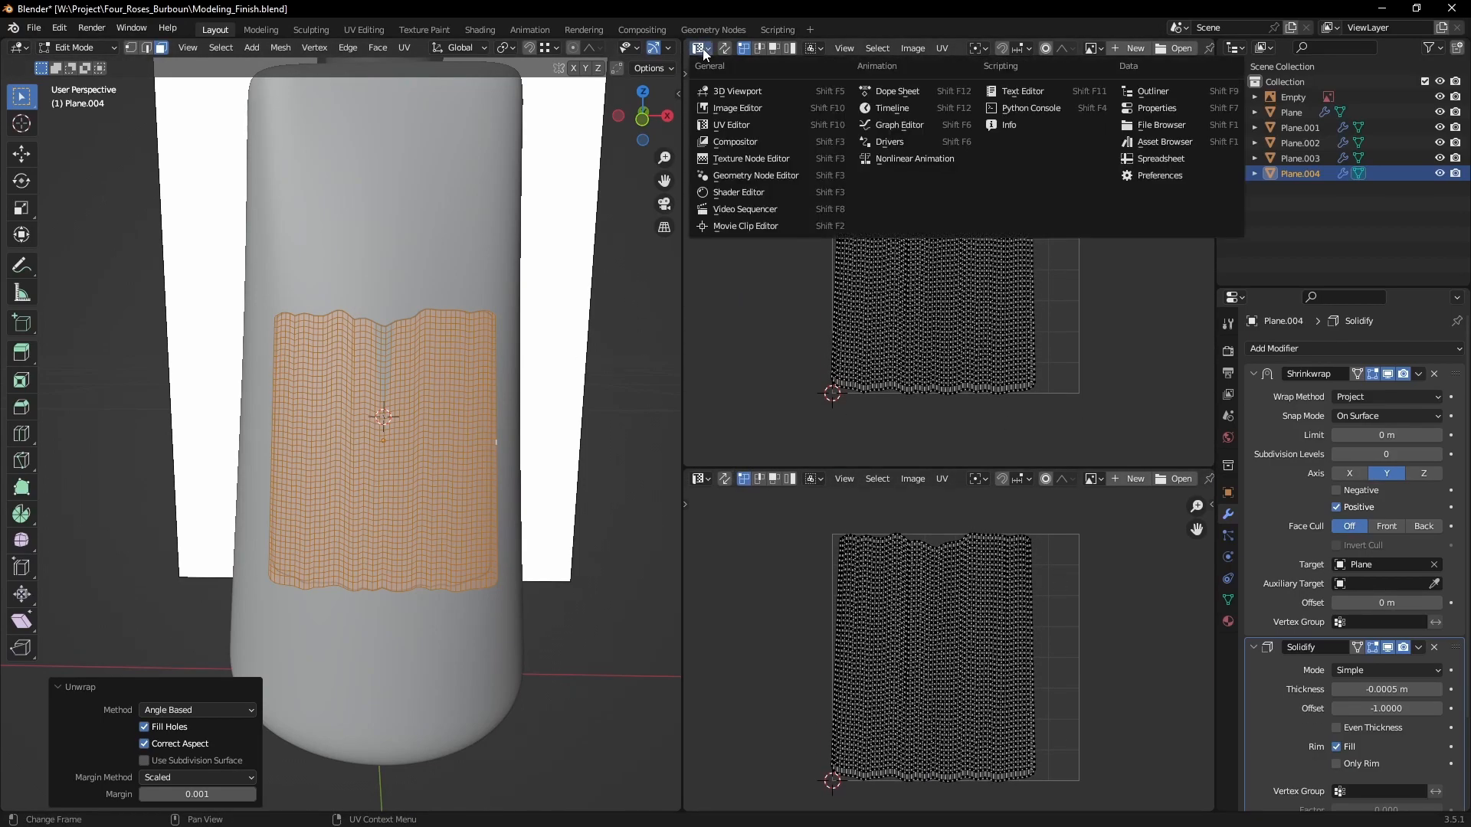
left_click(740, 192)
left_click(1073, 48)
key("n")
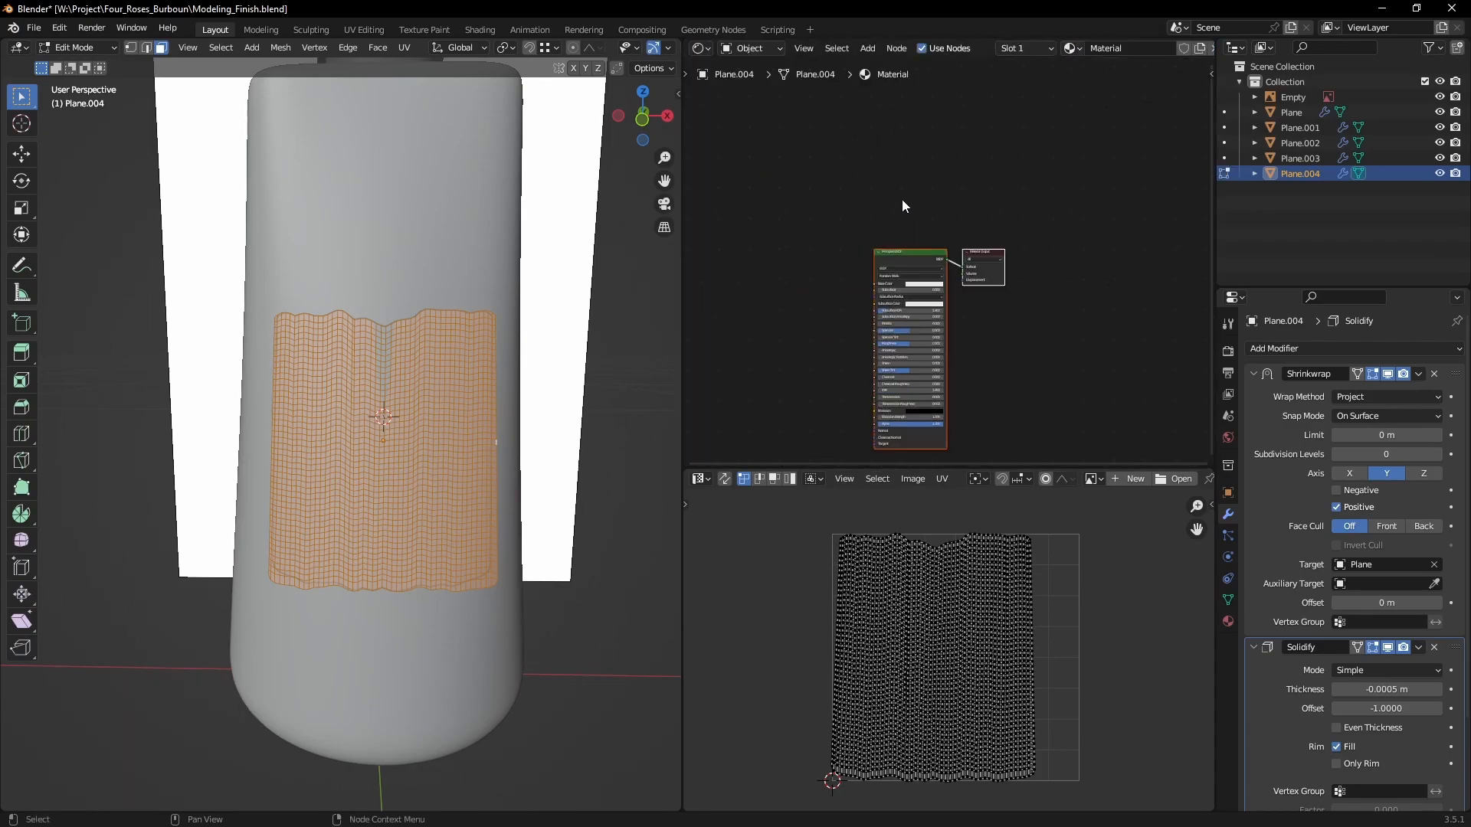
Step: Add linked Texture Coordinate, Mapping and Image Texture nodes feeding the Base Color of the label's Principled BSDF
middle_click_drag(902, 199, 1000, 154)
key("ctrl+t")
middle_click_drag(862, 150, 967, 172)
scroll(967, 172, "up", 5)
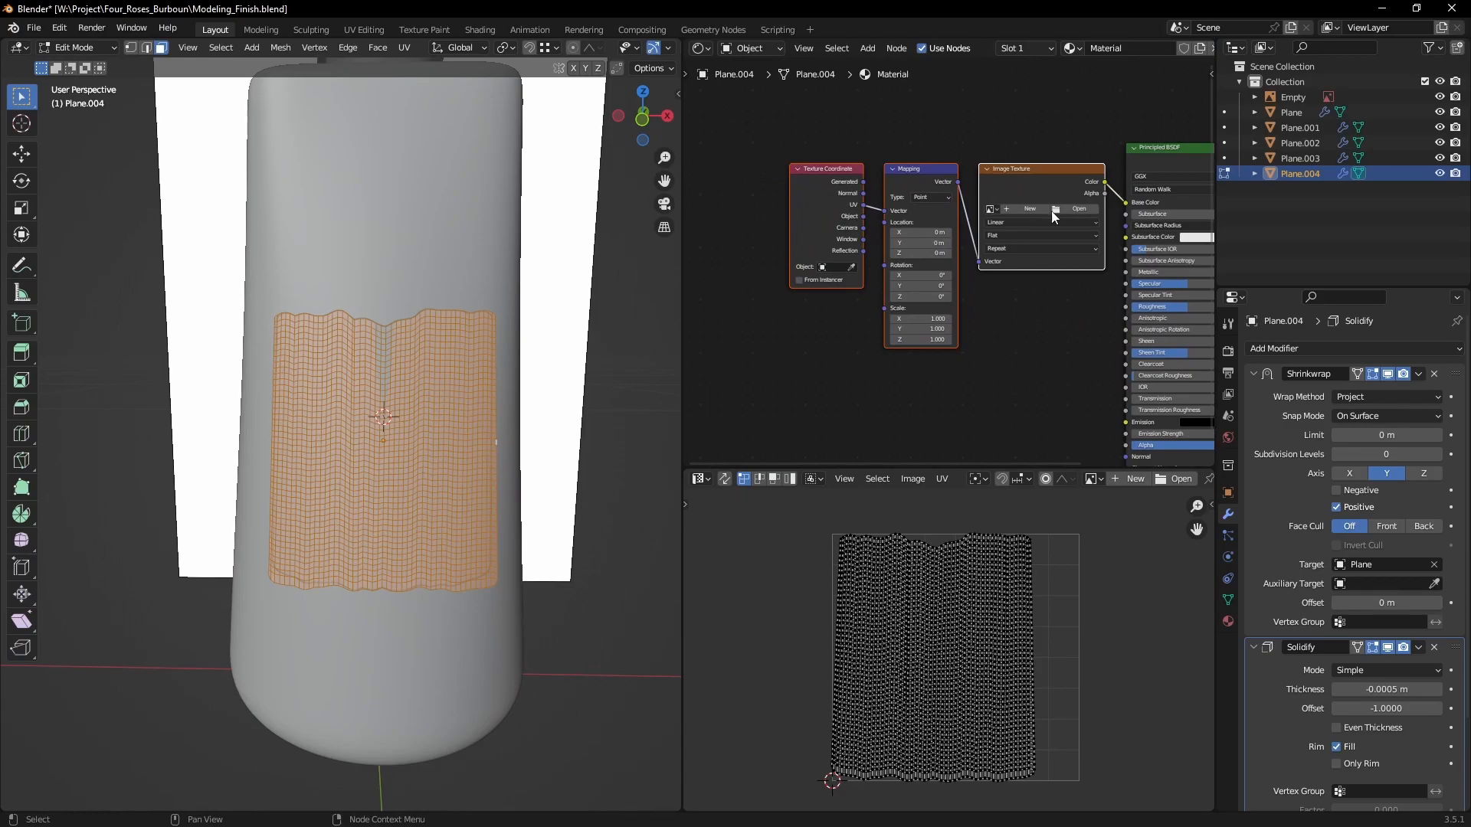
Step: Load Label_Diffuse.jpg from the Four_Roses_Burboun project folder into the Image Texture node
left_click(1038, 205)
scroll(1036, 367, "down", 10)
scroll(1036, 366, "down", 1)
left_click(794, 393)
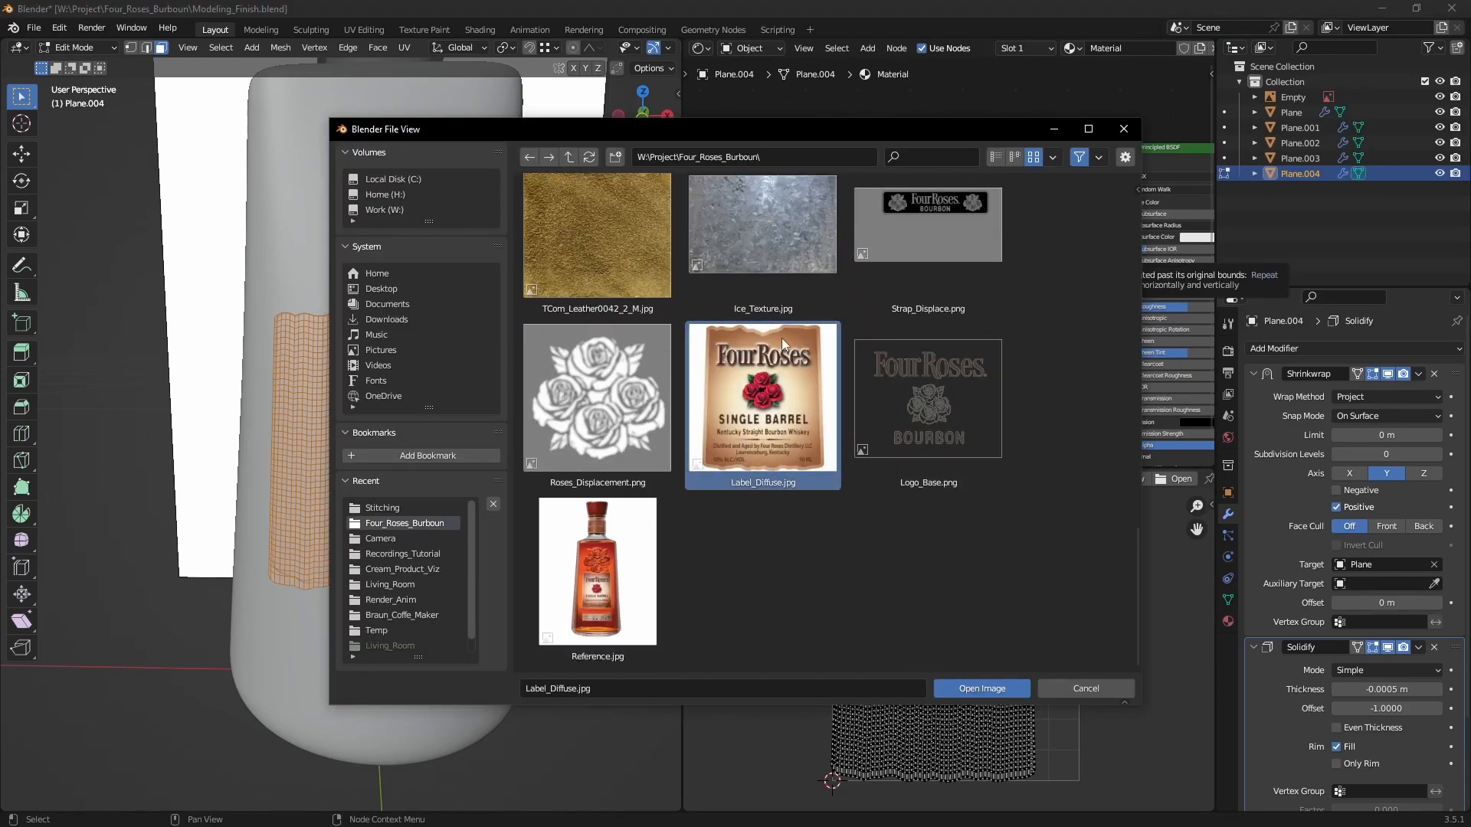
double_click(794, 369)
scroll(1009, 179, "down", 2)
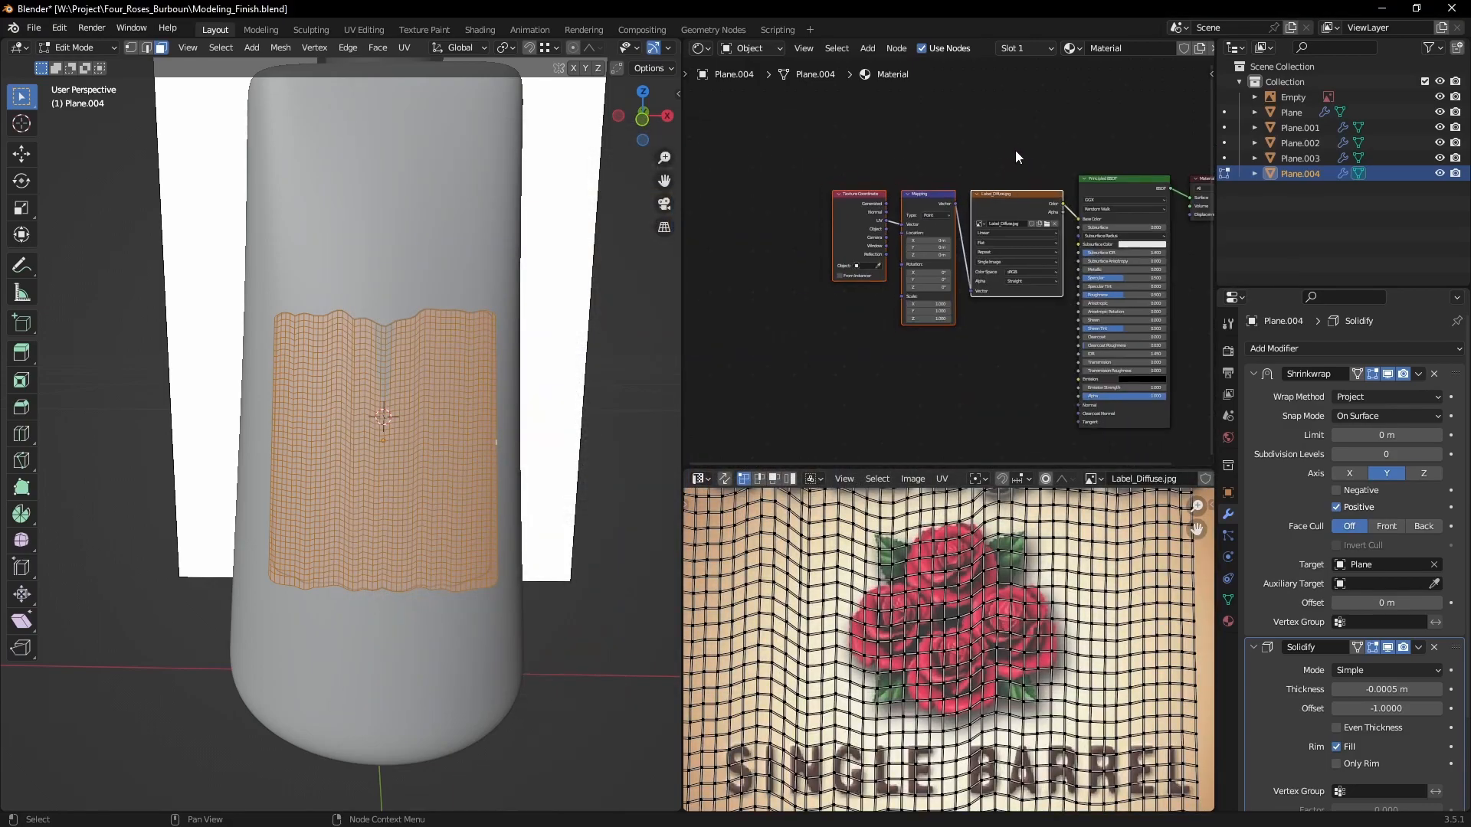
scroll(441, 323, "down", 3)
Step: Widen the 3D viewport and set its solid shading color to Texture to show the label image
middle_click_drag(441, 324, 546, 273)
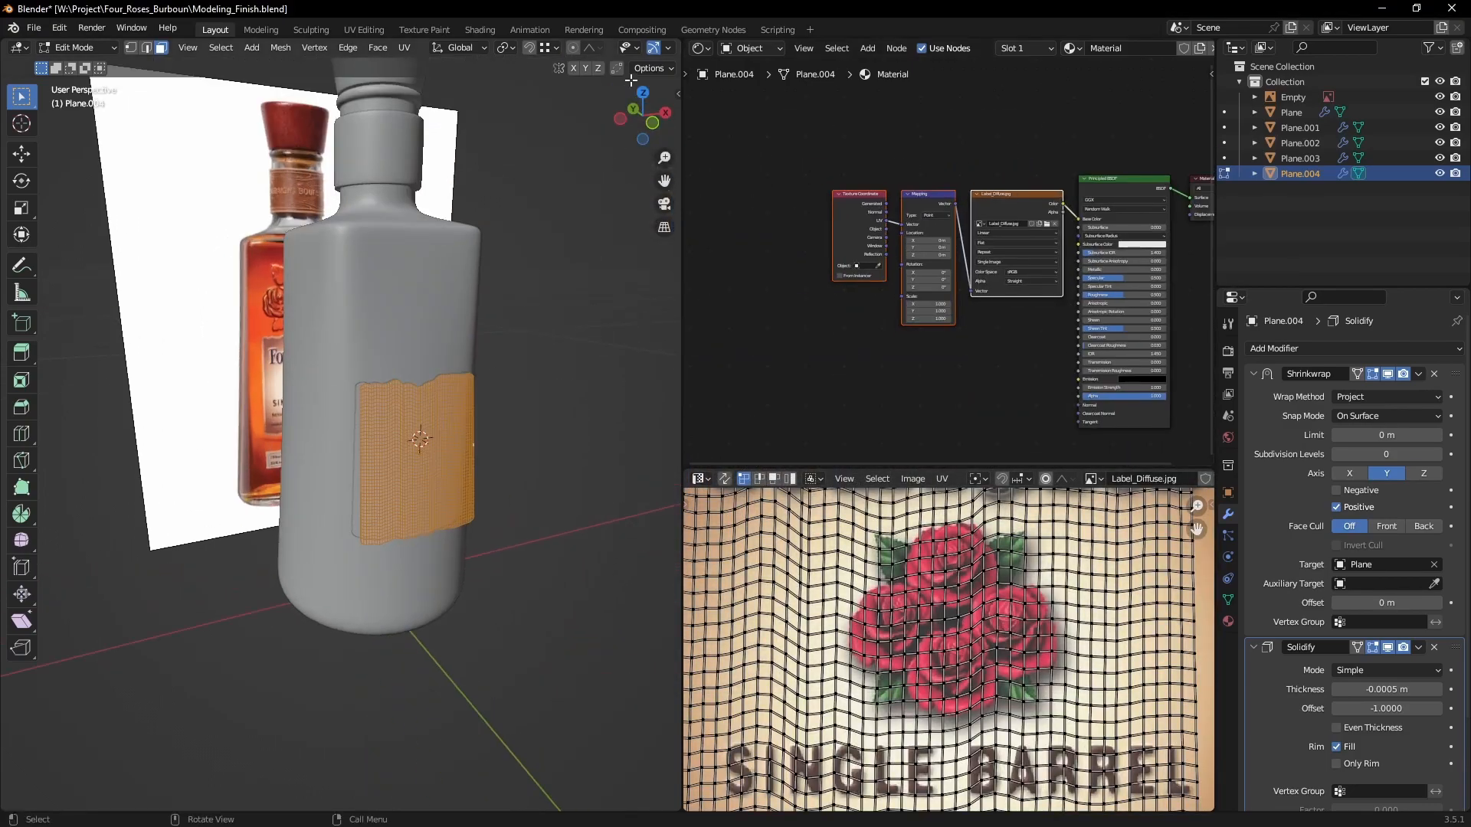
left_click_drag(684, 152, 821, 138)
left_click(817, 48)
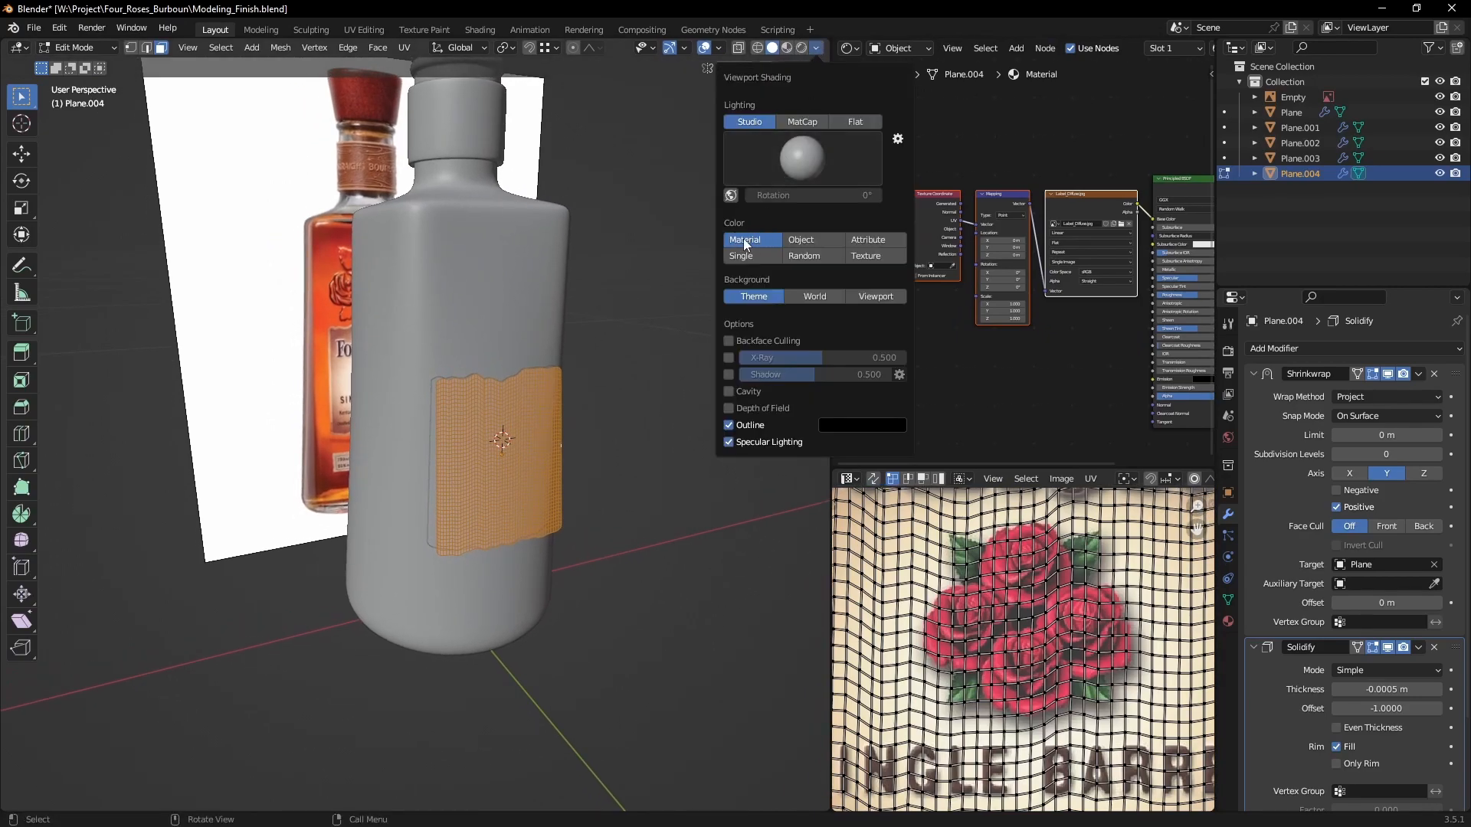
left_click(872, 257)
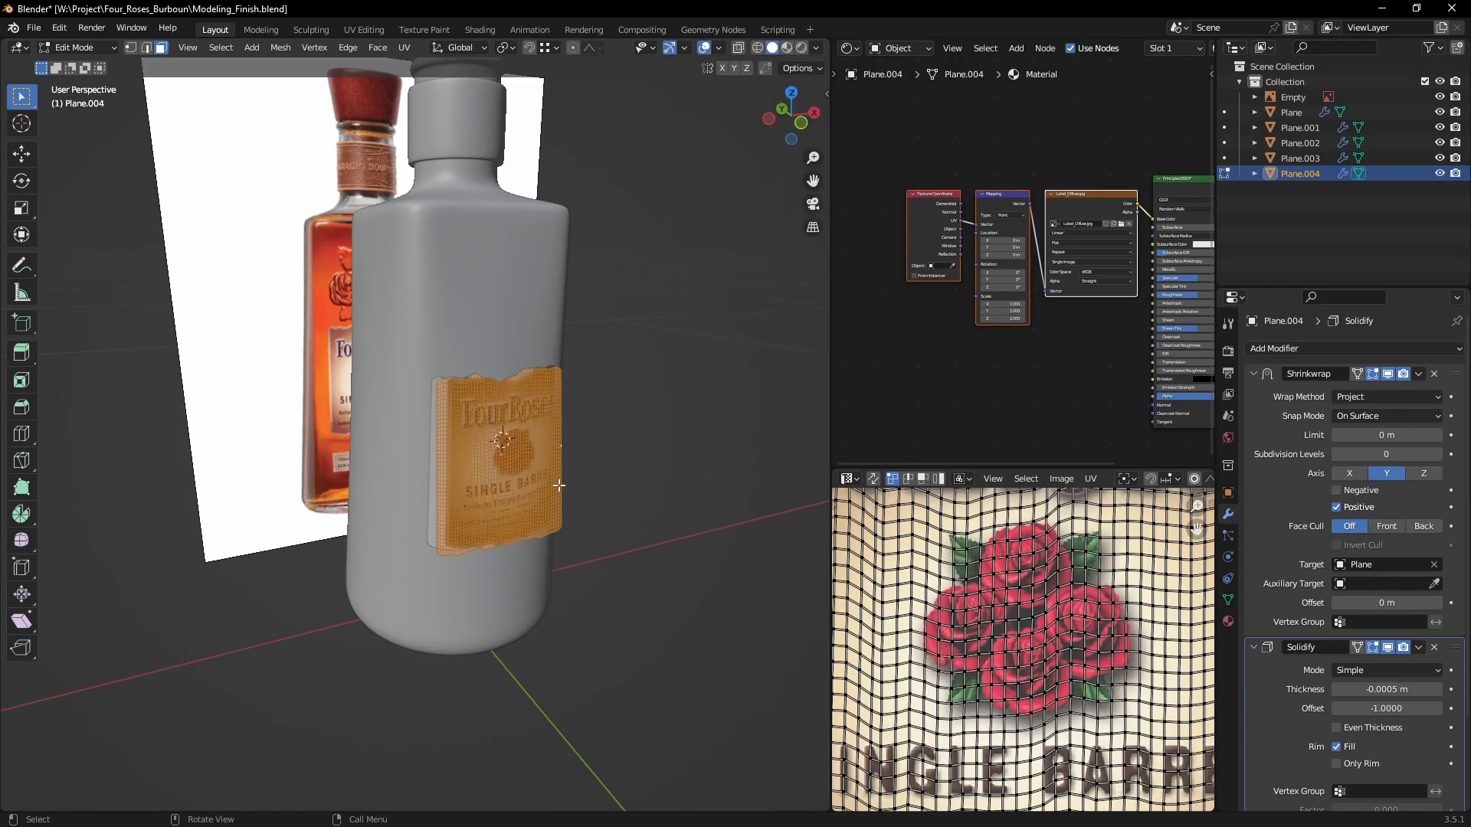
middle_click_drag(560, 484, 500, 456)
scroll(500, 456, "up", 4)
Step: Maximize the UV Editor and move the whole label UV island about 0.086 along X to center it on the image
scroll(989, 613, "down", 3)
scroll(1025, 613, "down", 2)
key("ctrl+space")
scroll(870, 571, "up", 2)
middle_click_drag(858, 539, 839, 412)
scroll(823, 448, "up", 1)
key("a")
scroll(836, 430, "down", 1)
scroll(840, 410, "up", 1)
key("g")
key("x")
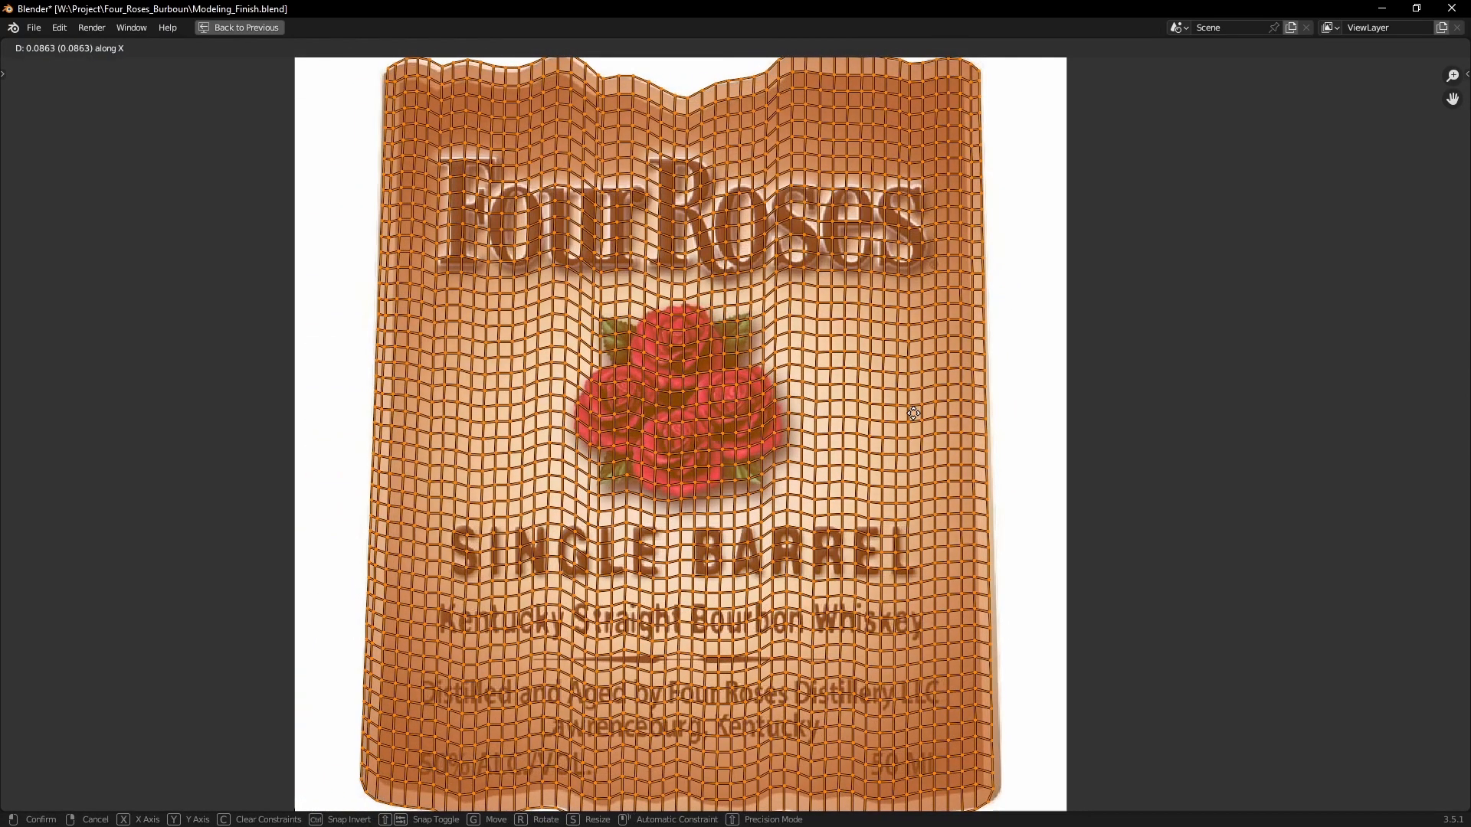
left_click(913, 414)
Step: Rotate the whole label UV island by about -0.15° and nudge it along X to line up with the label image
scroll(968, 412, "down", 2)
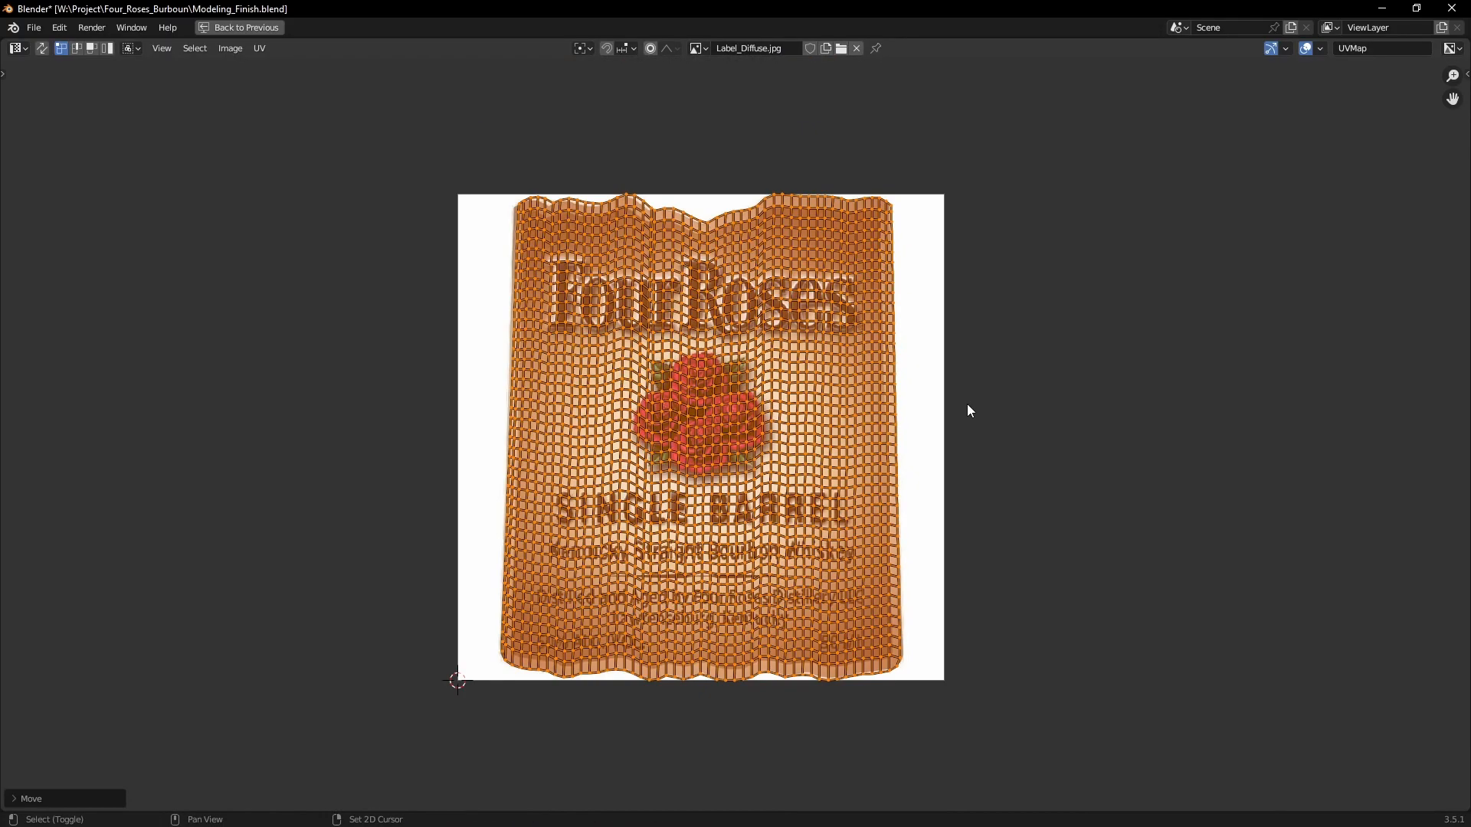
middle_click_drag(937, 479, 917, 515)
scroll(909, 413, "up", 4)
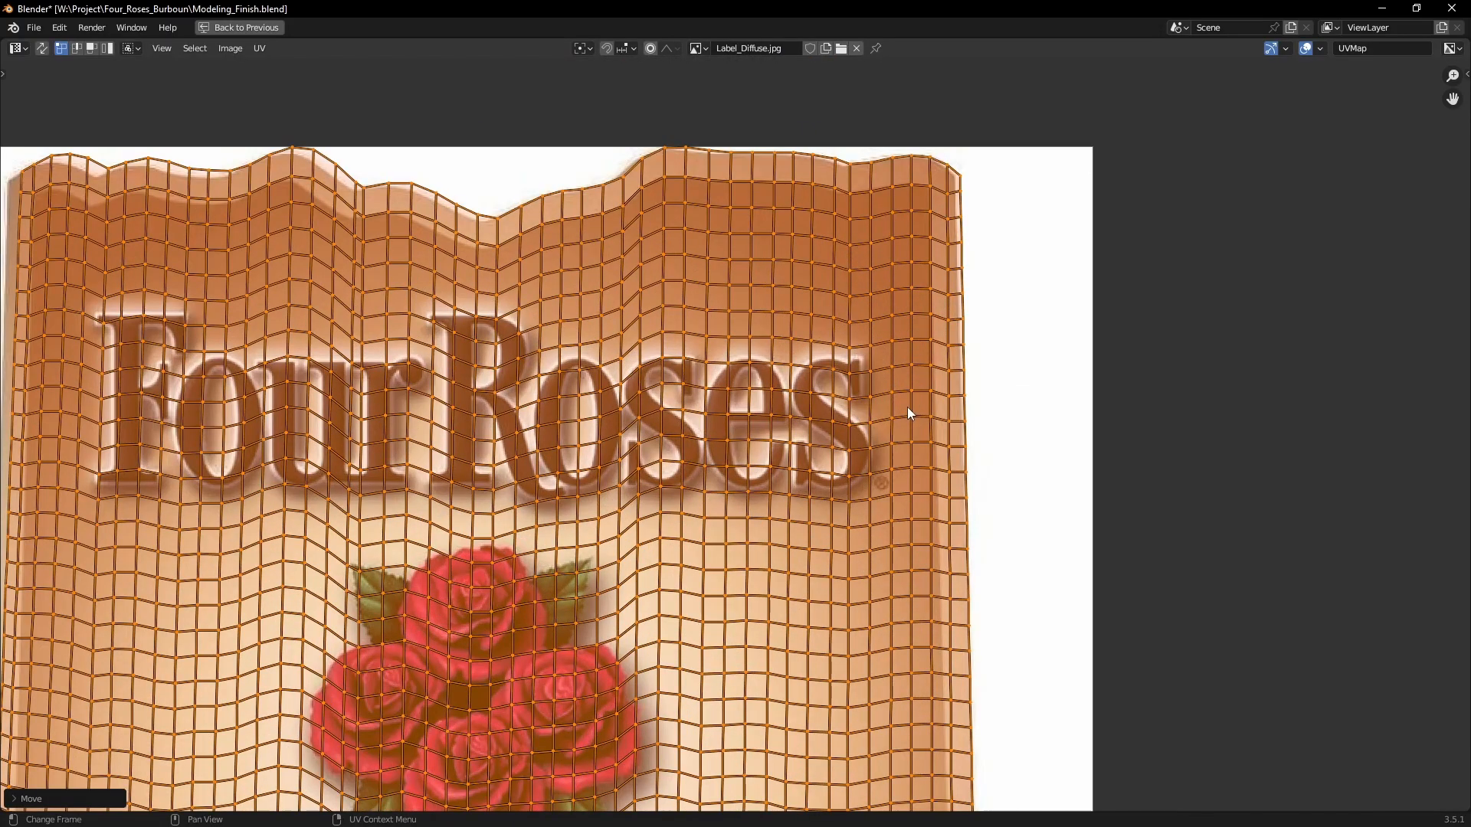
scroll(908, 414, "down", 1)
scroll(1110, 423, "down", 1)
scroll(1162, 383, "up", 1)
key("r")
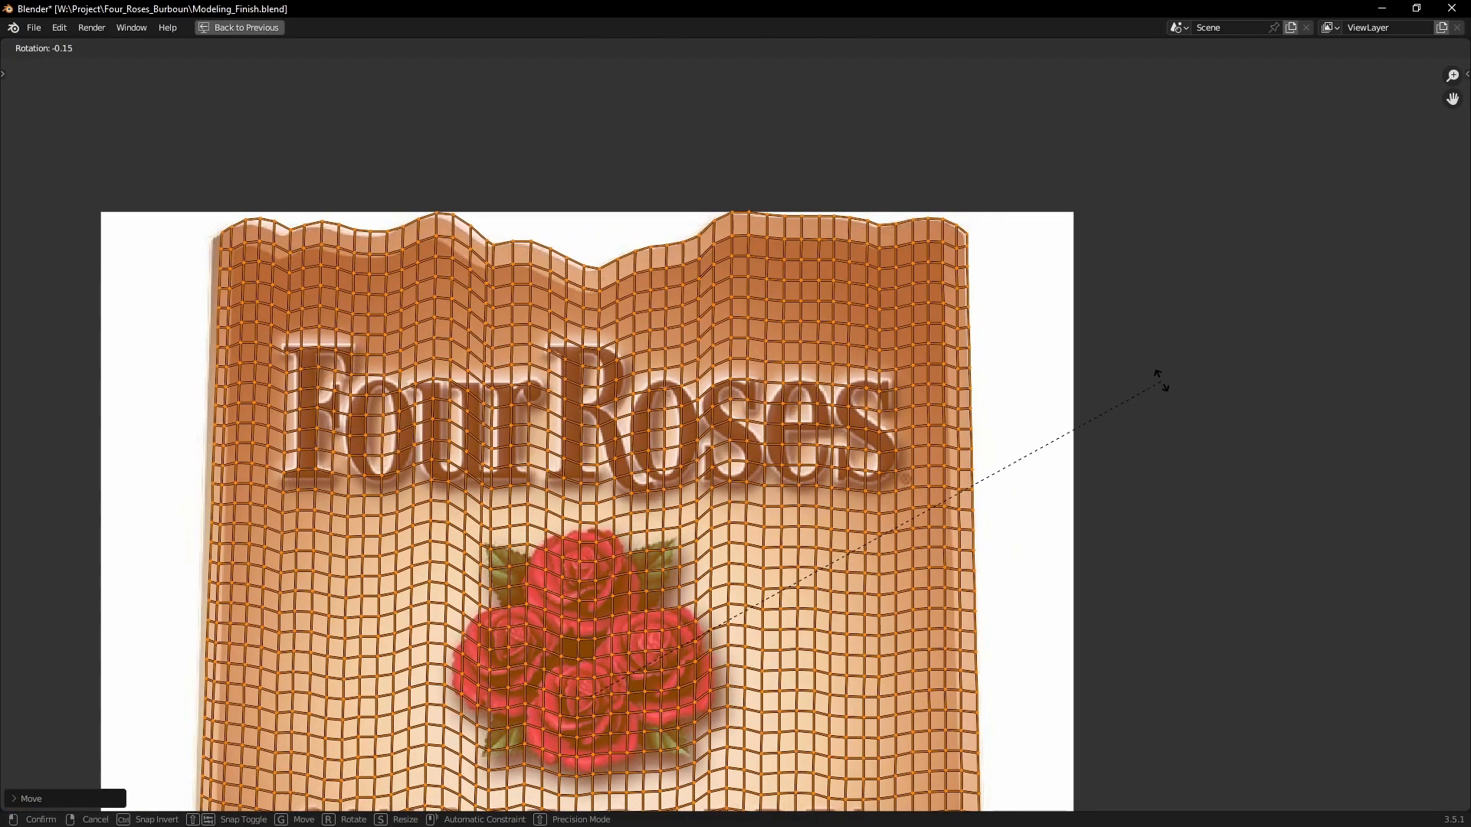
left_click(1161, 384)
key("g")
key("x")
left_click(1157, 380)
Step: Scale the label UV island to about 0.99 along Y so its height fits the label artwork
middle_click_drag(1121, 465, 1154, 299, "shift")
scroll(1148, 318, "down", 2)
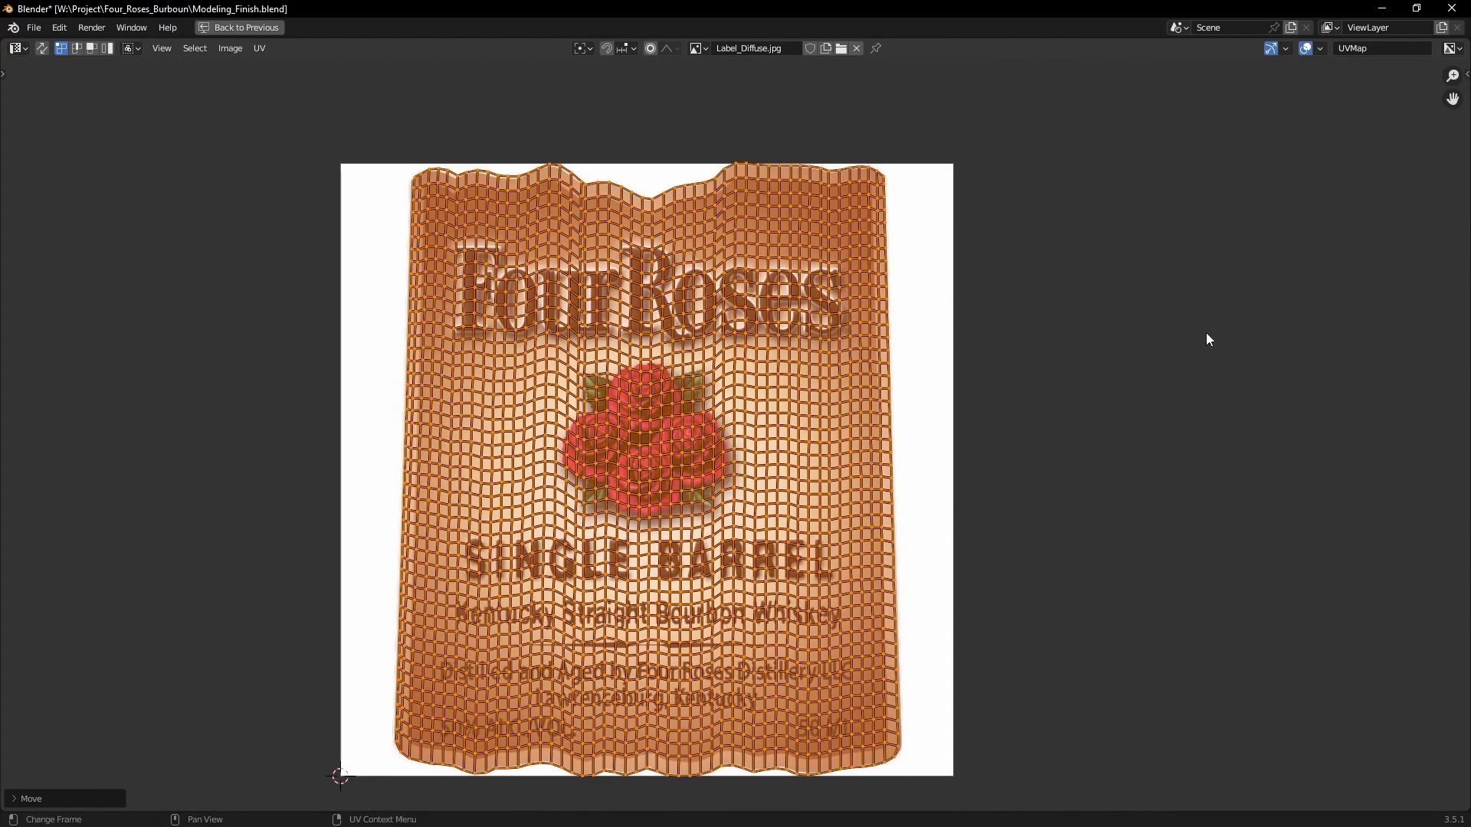
key("s")
key("y")
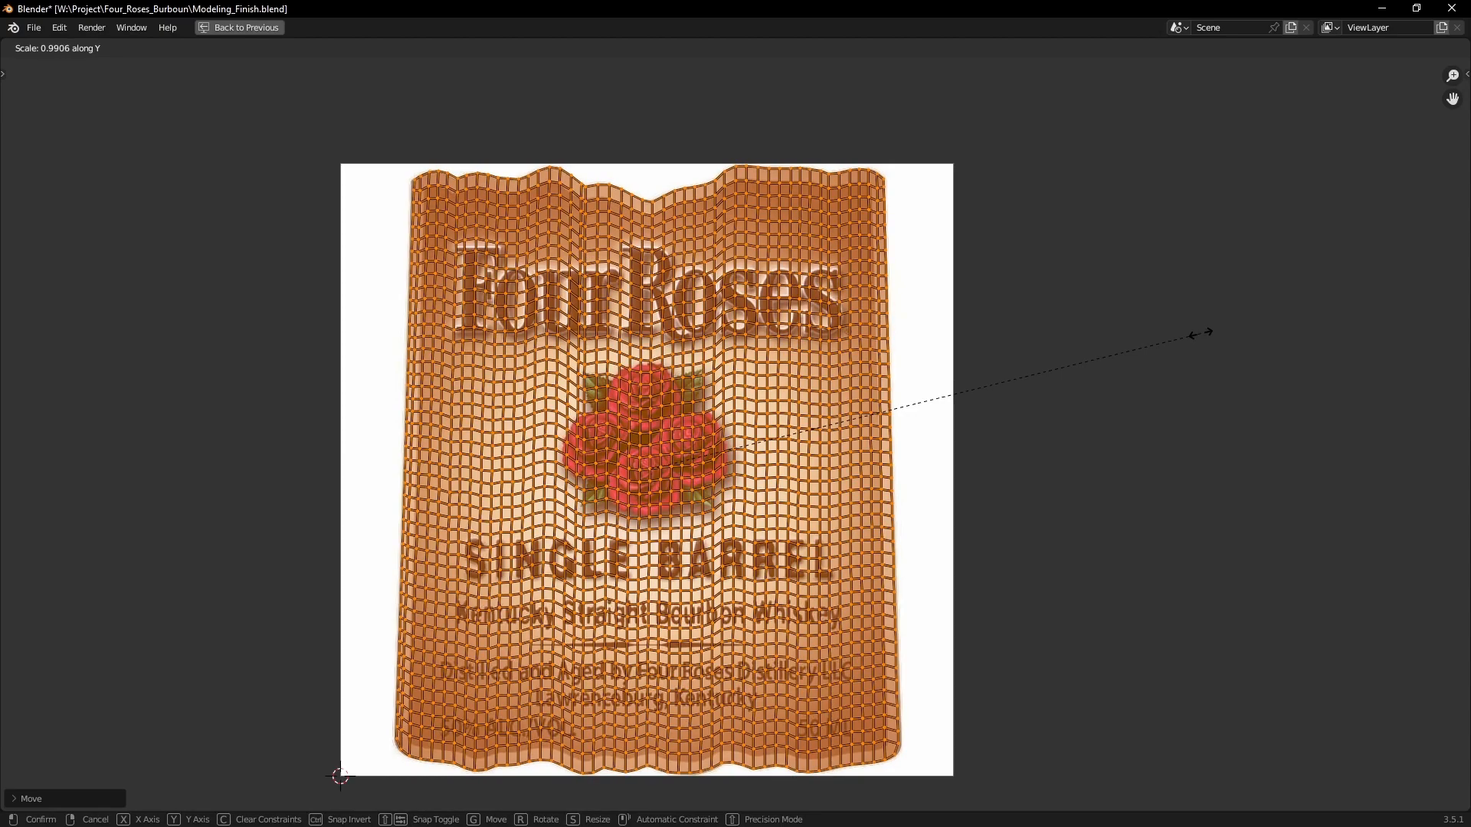
left_click(1197, 333)
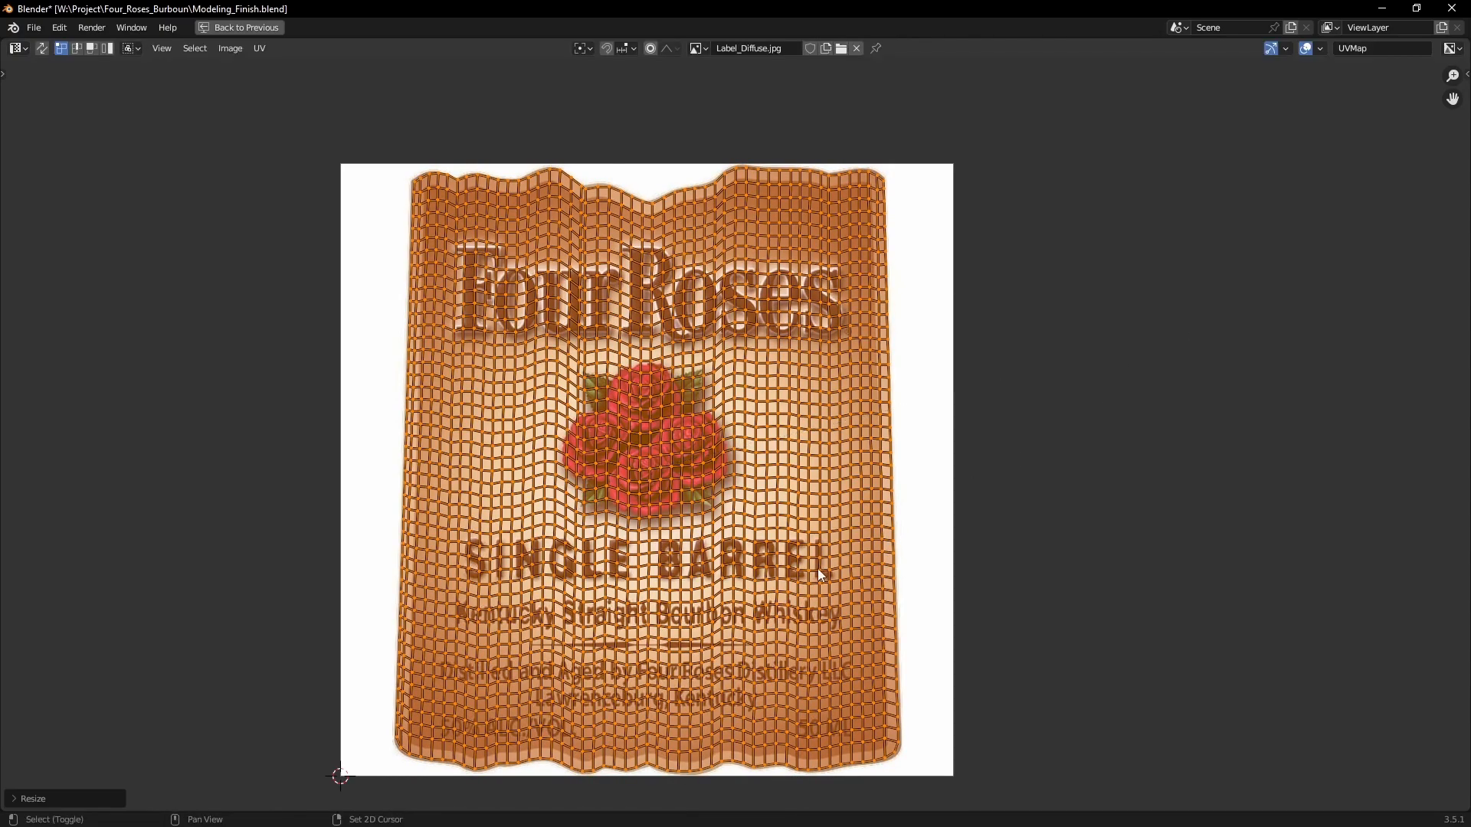
Step: Fine-tune the label UV island's position, first along X and then freely, so its outline matches the torn paper edge in the image
scroll(797, 520, "up", 5)
middle_click_drag(305, 615, 606, 599)
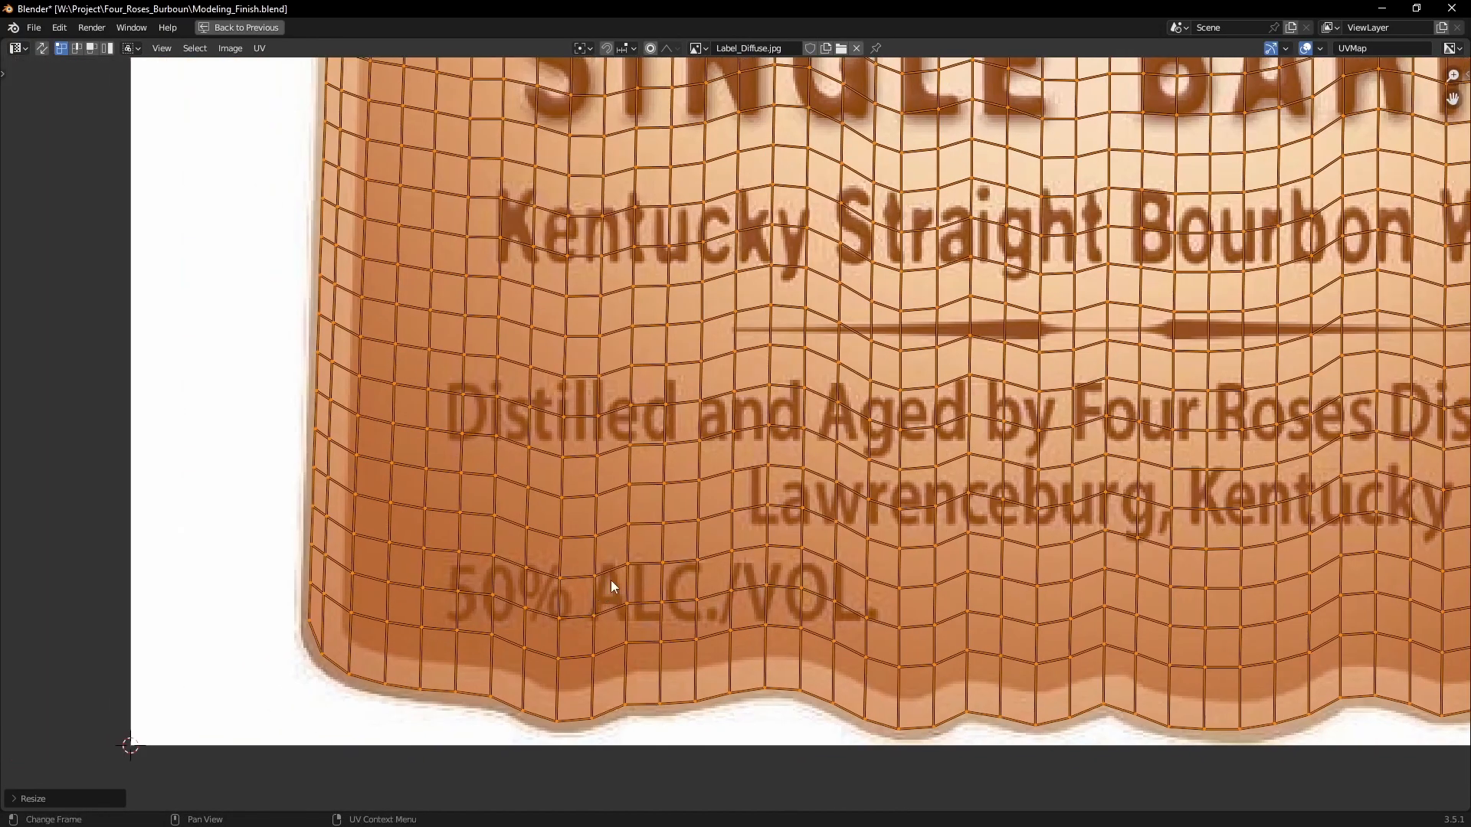
scroll(598, 595, "down", 4)
middle_click_drag(600, 467, 645, 785, "shift")
scroll(682, 306, "up", 3)
middle_click_drag(686, 288, 743, 653, "shift")
middle_click_drag(686, 397, 730, 600, "shift")
scroll(880, 451, "up", 2)
key("g")
key("x")
left_click(881, 448)
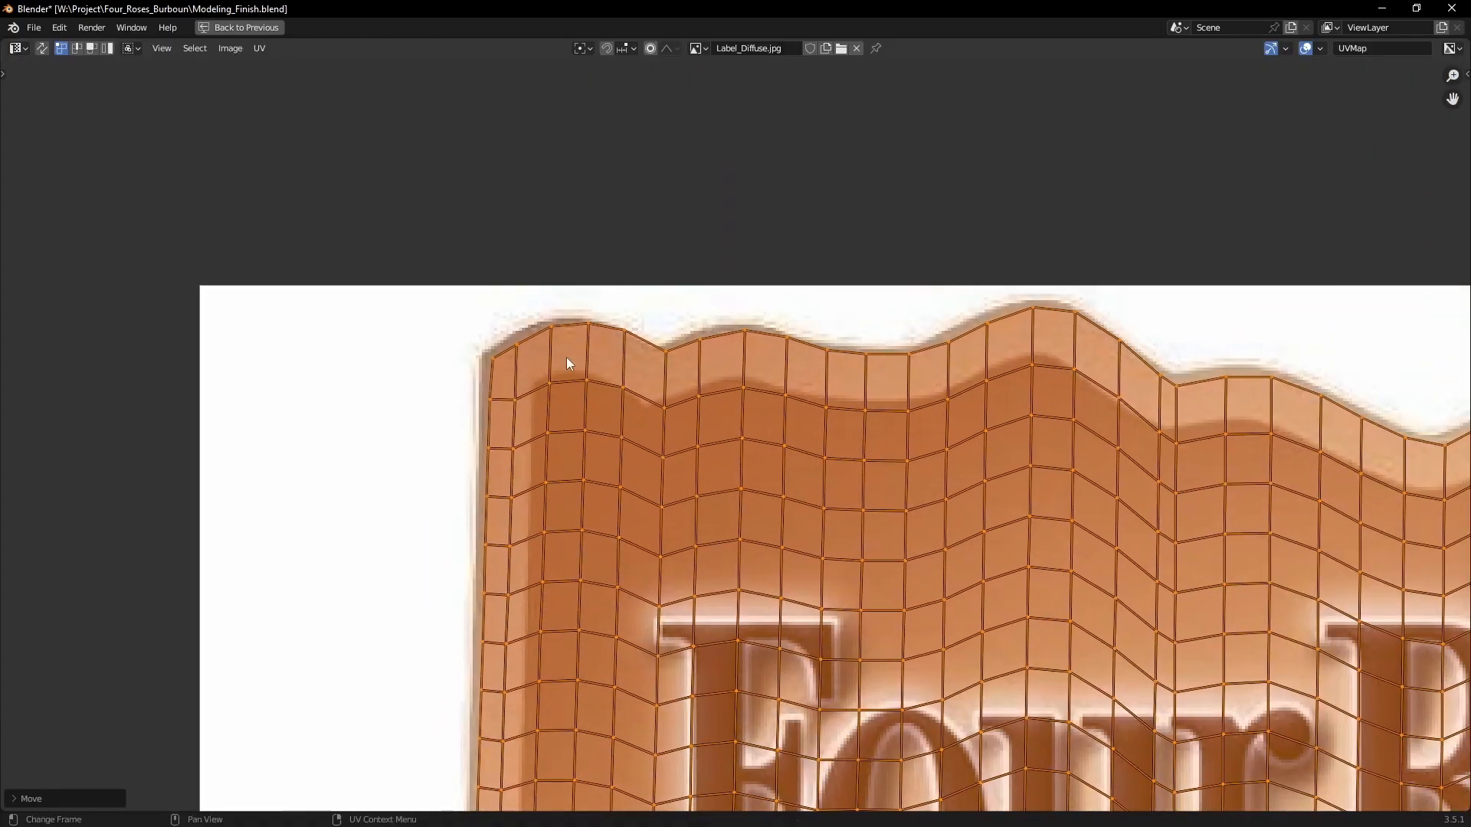
key("g")
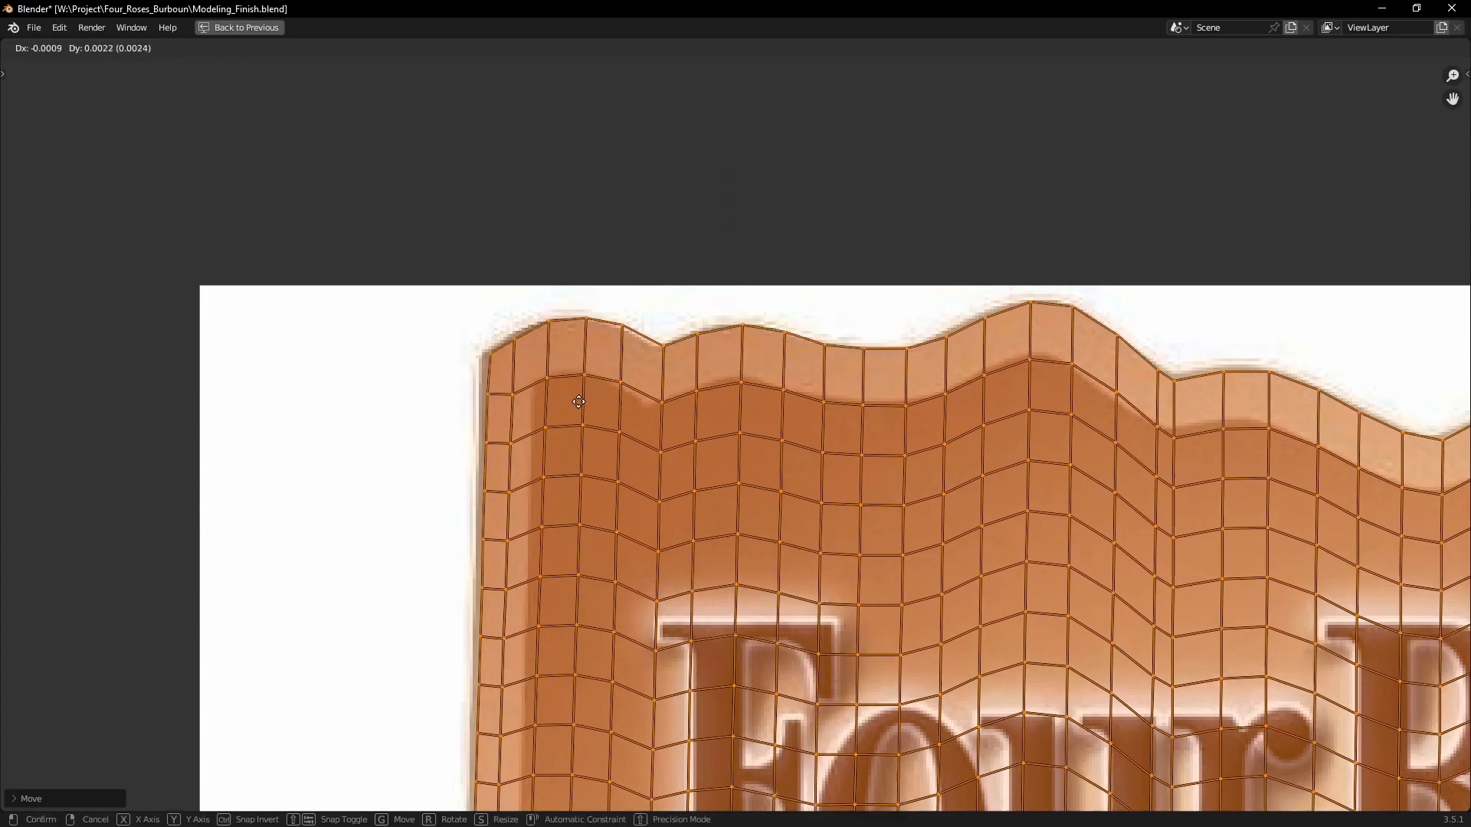
left_click(628, 466)
scroll(862, 621, "down", 6)
scroll(747, 484, "down", 3)
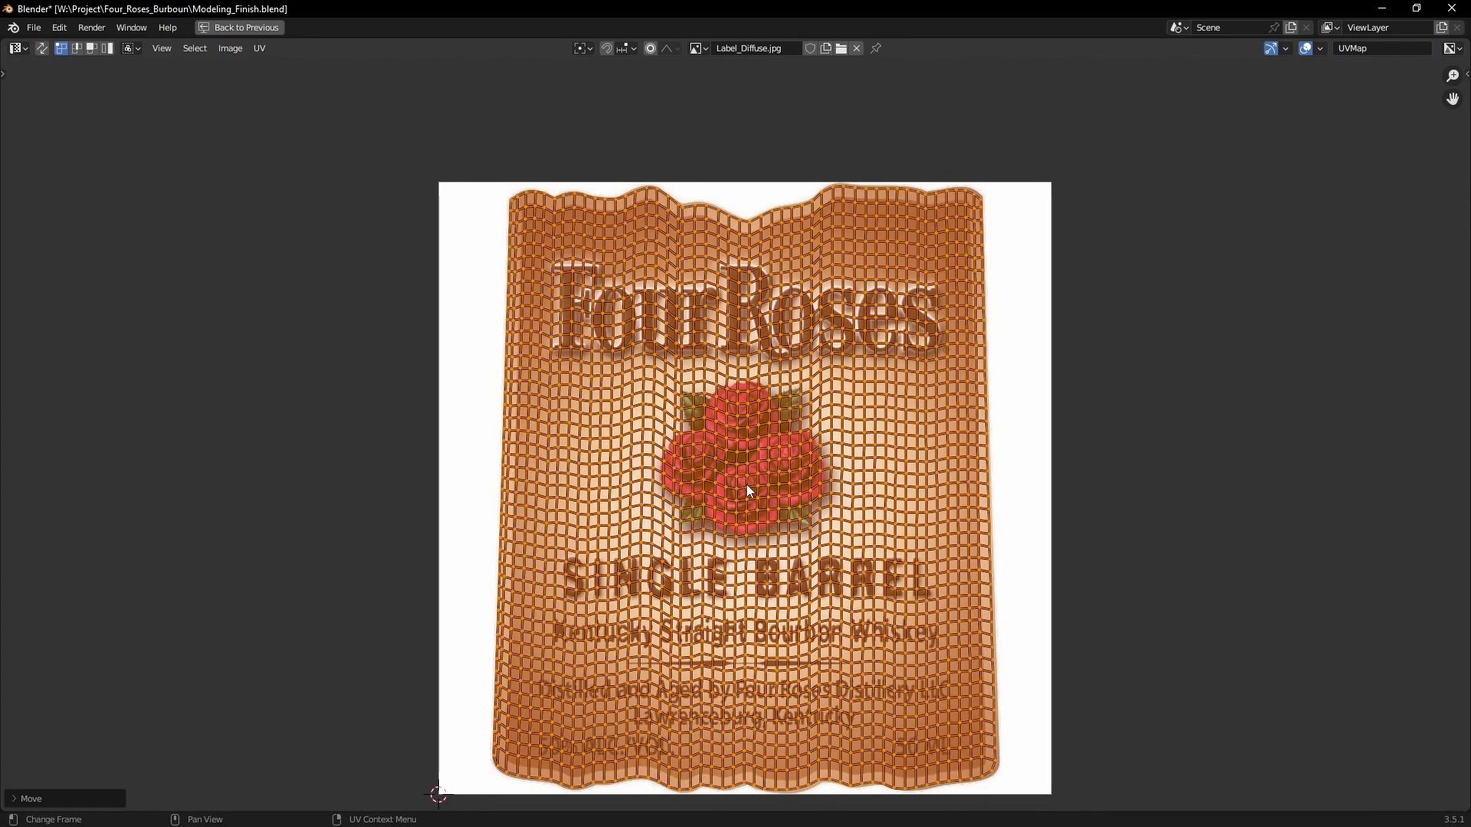
Step: Restore the editor layout, return to Object Mode and inspect the label texture's edges on the bottle
key("ctrl+space")
key("Tab")
mouse_move(376, 417)
middle_mouse_down()
mouse_move(426, 422)
mouse_move(378, 412)
middle_mouse_up()
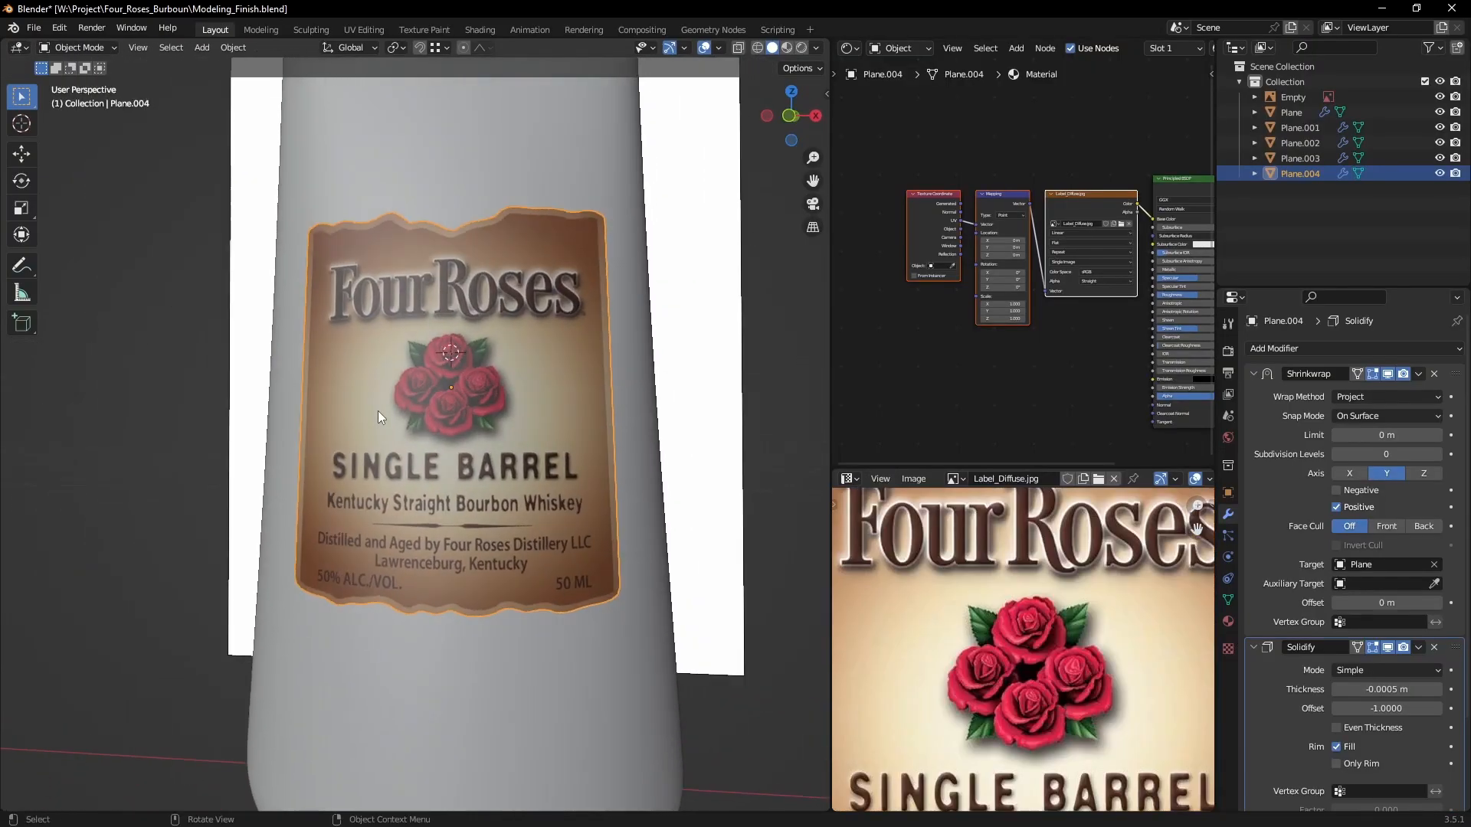
scroll(395, 421, "up", 4)
middle_click_drag(720, 666, 491, 502, "shift")
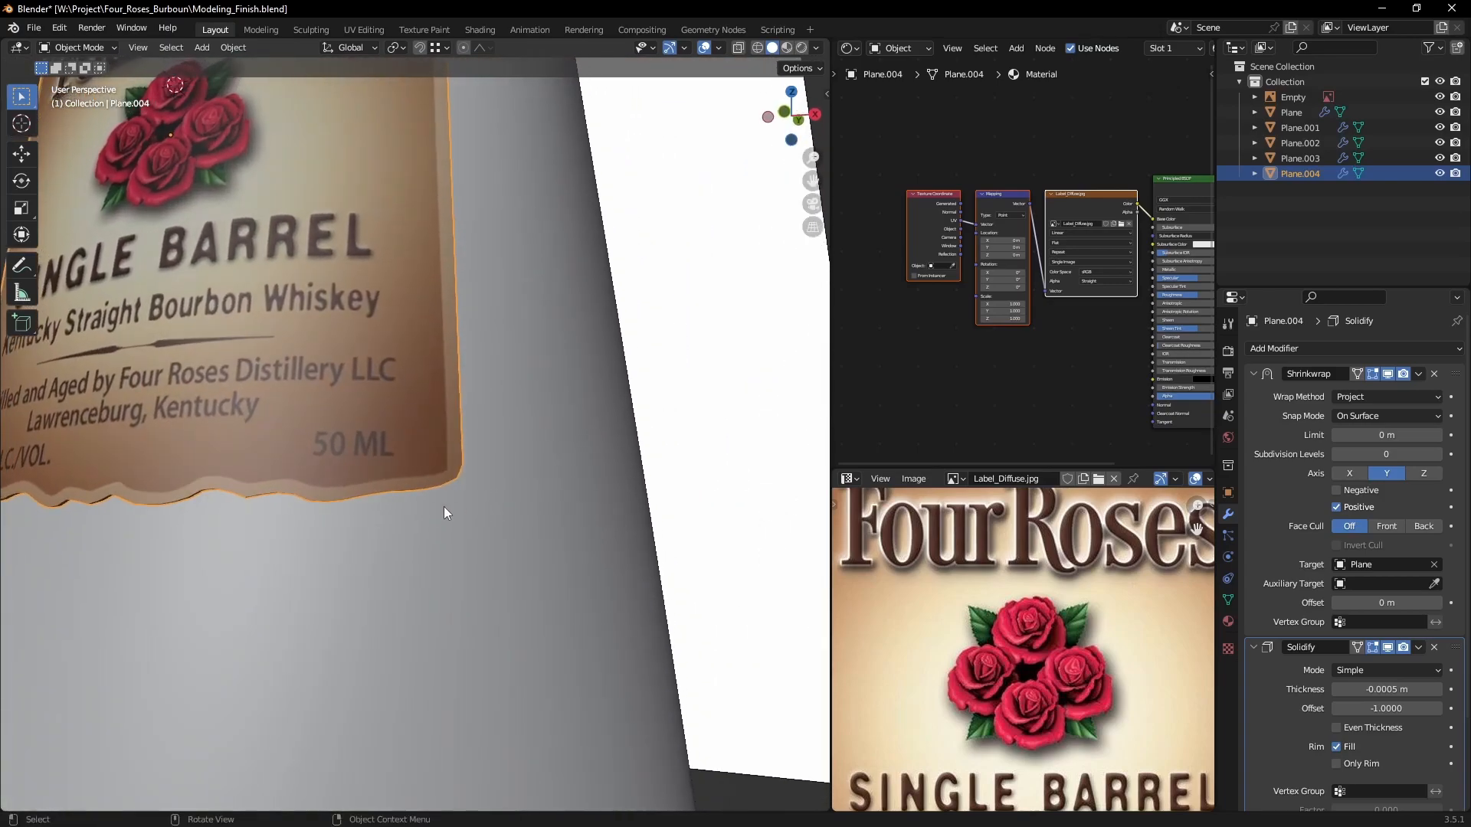
scroll(437, 519, "up", 2)
scroll(484, 481, "down", 6)
middle_click_drag(410, 448, 463, 402)
scroll(472, 462, "down", 2)
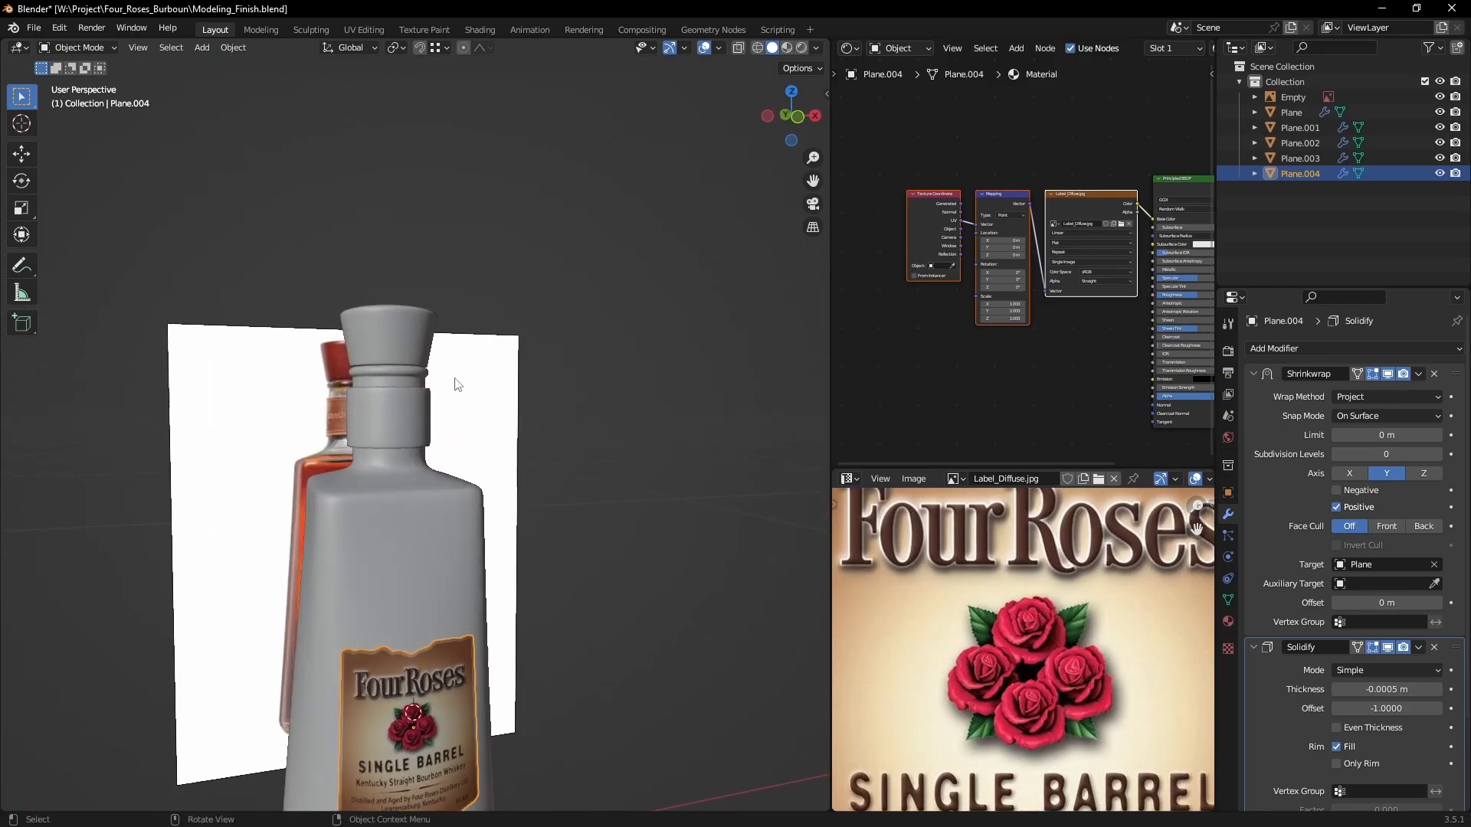
Step: Give the bottle cap a new material with linked Texture Coordinate, Mapping and Image Texture nodes feeding its Base Color
left_click(392, 331)
middle_click_drag(393, 331, 472, 430)
scroll(507, 462, "up", 3)
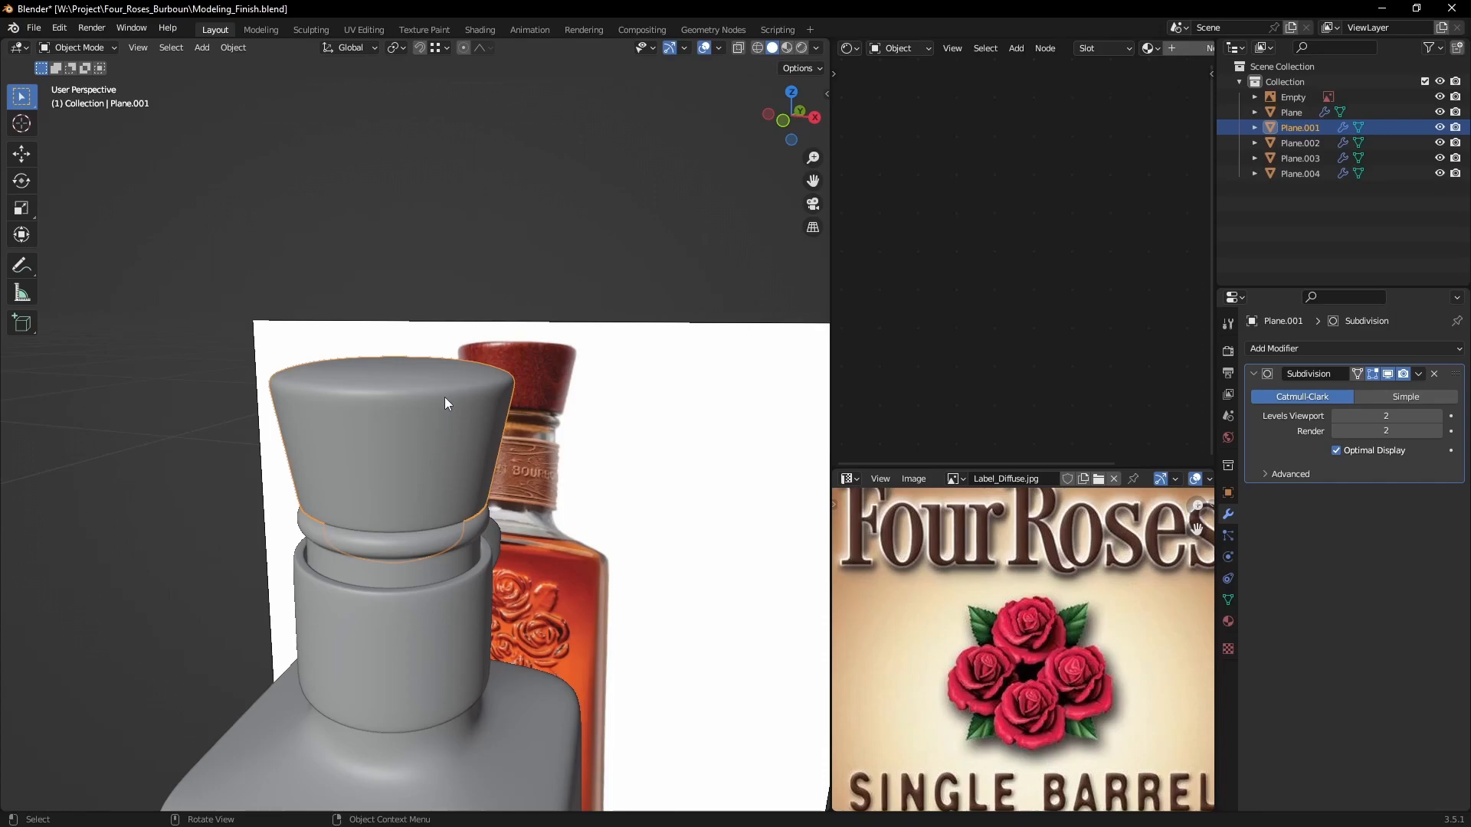
scroll(444, 397, "down", 4)
mouse_move(426, 421)
middle_mouse_down()
mouse_move(524, 415)
mouse_move(439, 412)
mouse_move(411, 393)
mouse_move(377, 404)
mouse_move(429, 397)
mouse_move(401, 435)
mouse_move(429, 429)
middle_mouse_up()
scroll(426, 410, "up", 3)
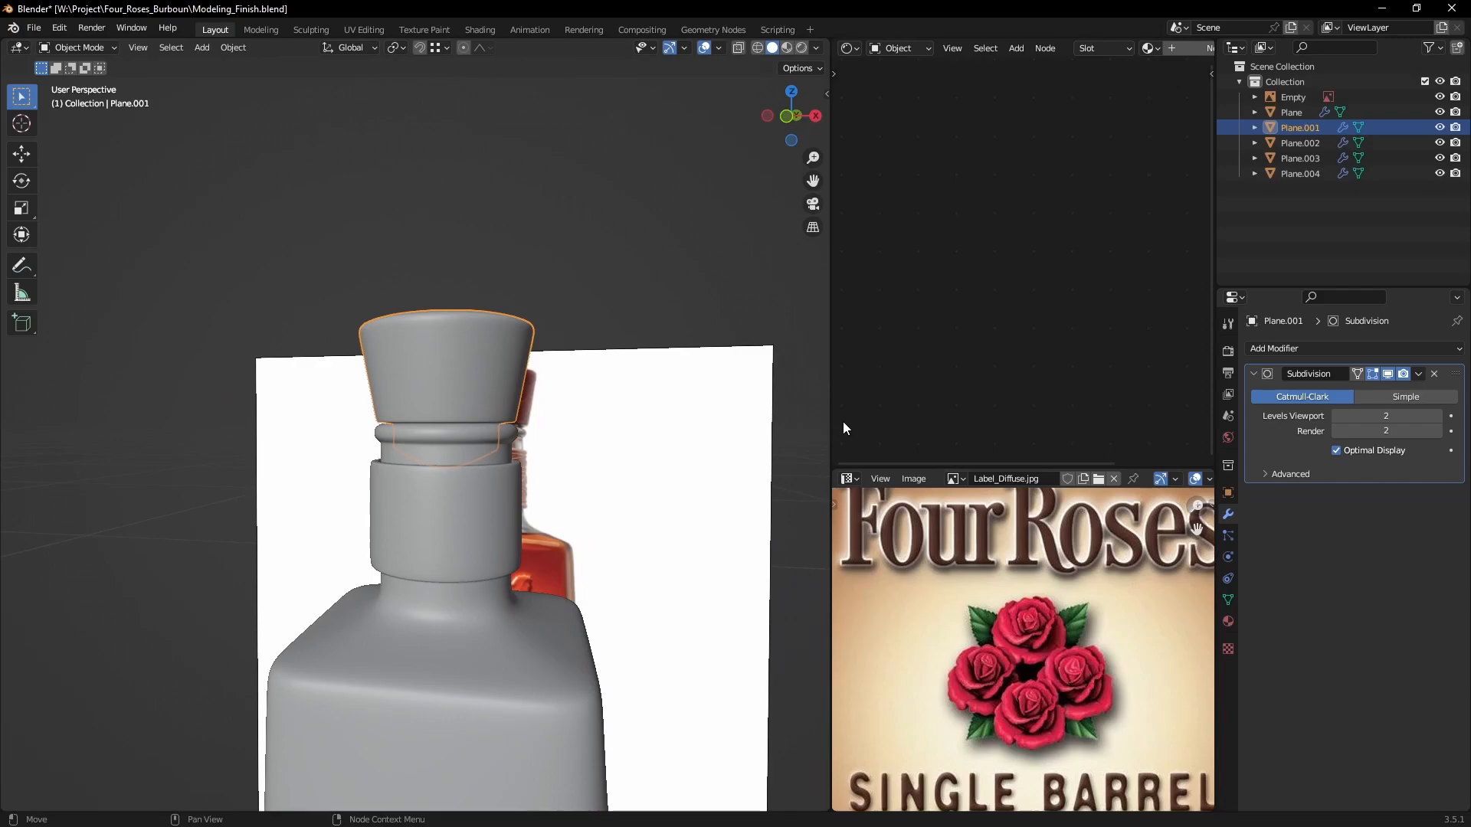
left_click(1192, 48)
middle_click_drag(1088, 158, 970, 155)
left_click(1083, 173)
key("ctrl+t")
scroll(953, 154, "up", 2)
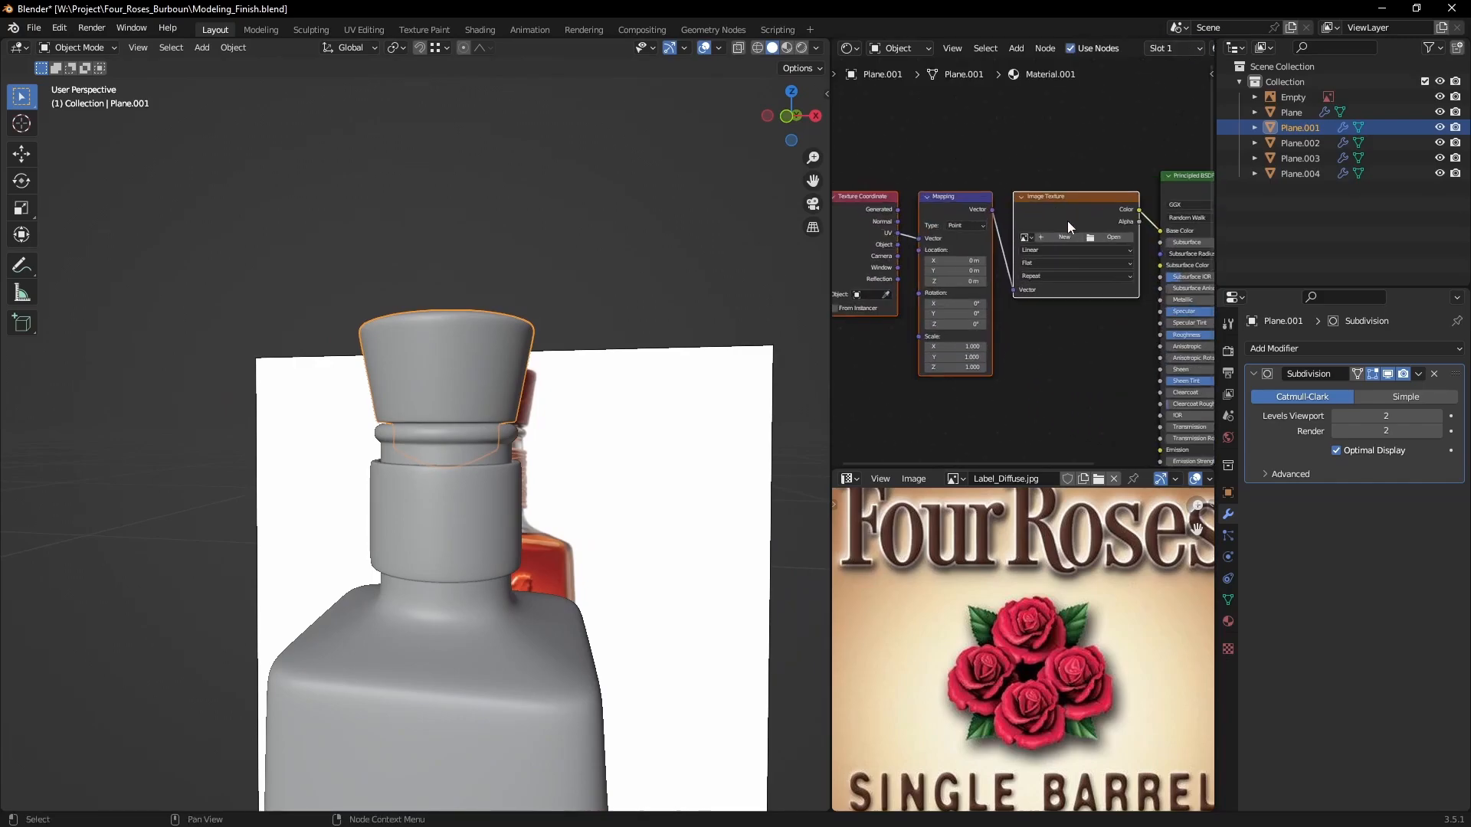
Step: Load Cap_Bump.jpg from the Four_Roses_Burboun folder into the cap's Image Texture node
left_click(1110, 236)
scroll(1050, 318, "down", 5)
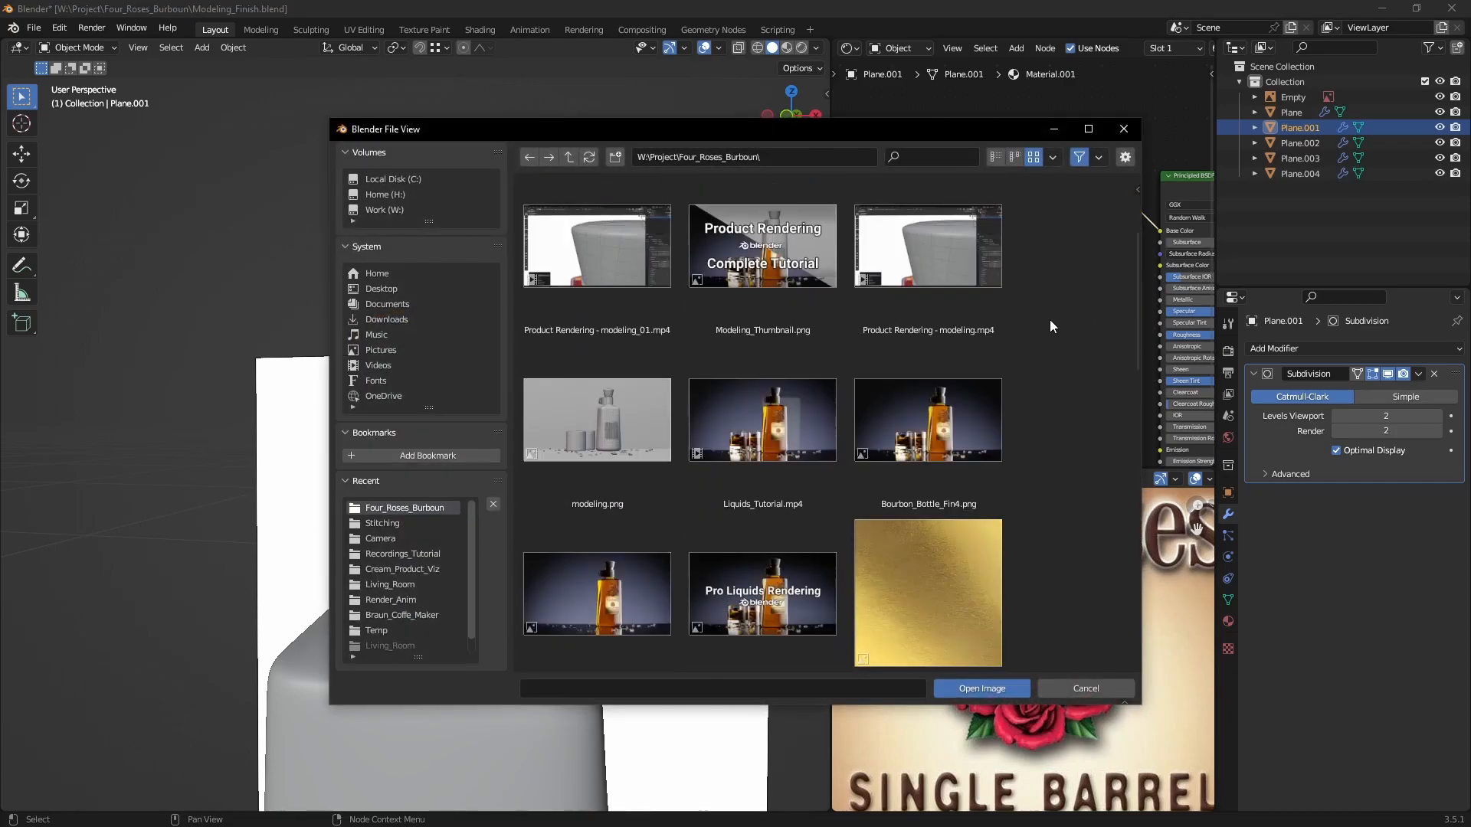
scroll(1049, 317, "down", 5)
double_click(604, 274)
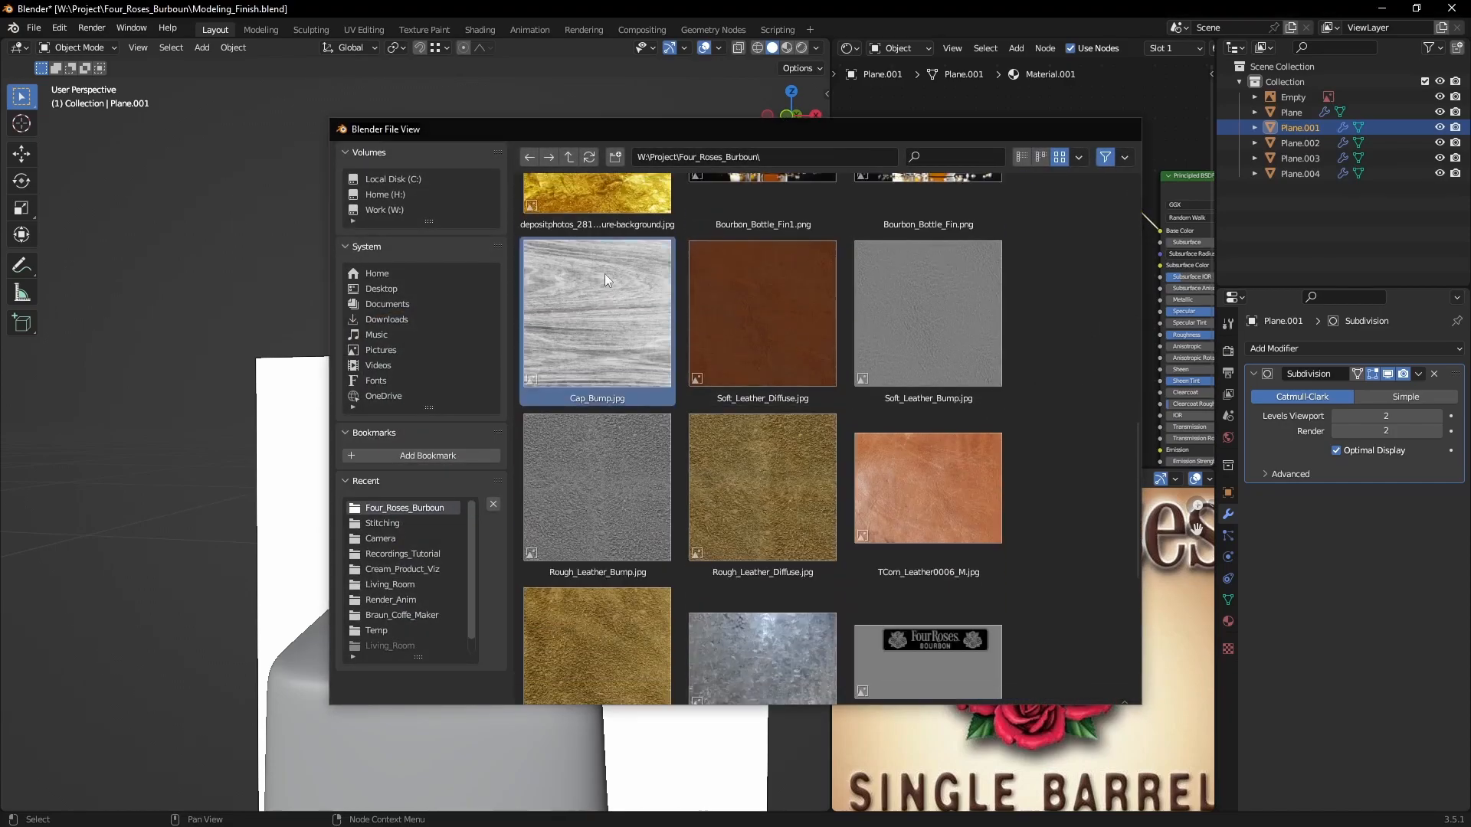
Step: Enter Edit Mode on the cap and unwrap all its faces with Project from View (Bounds)
scroll(473, 397, "up", 3)
mouse_move(474, 397)
middle_mouse_down()
mouse_move(511, 407)
mouse_move(462, 427)
mouse_move(447, 379)
mouse_move(464, 387)
mouse_move(457, 415)
middle_mouse_up()
scroll(464, 383, "down", 5)
key("Tab")
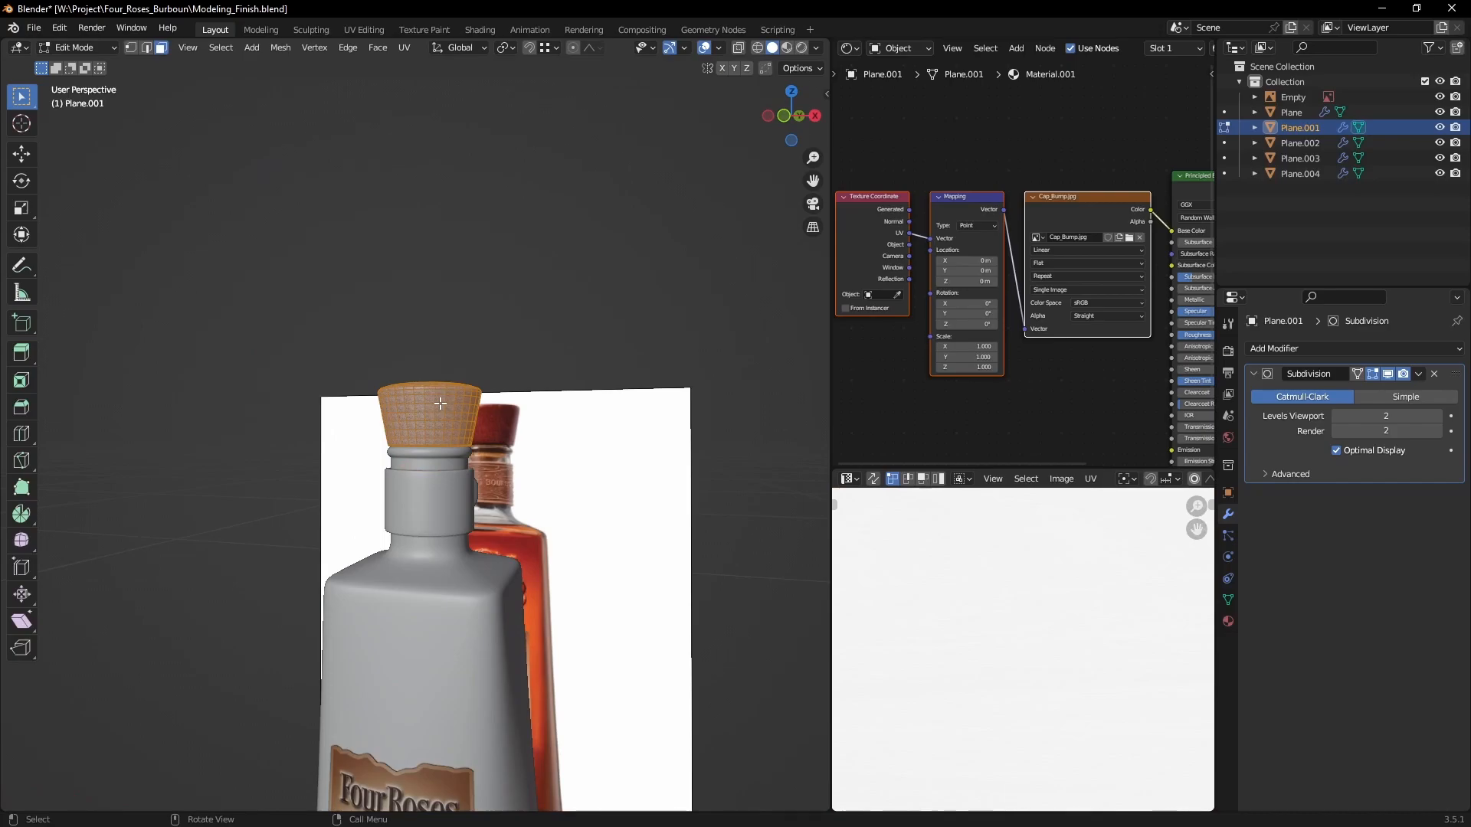
key("u")
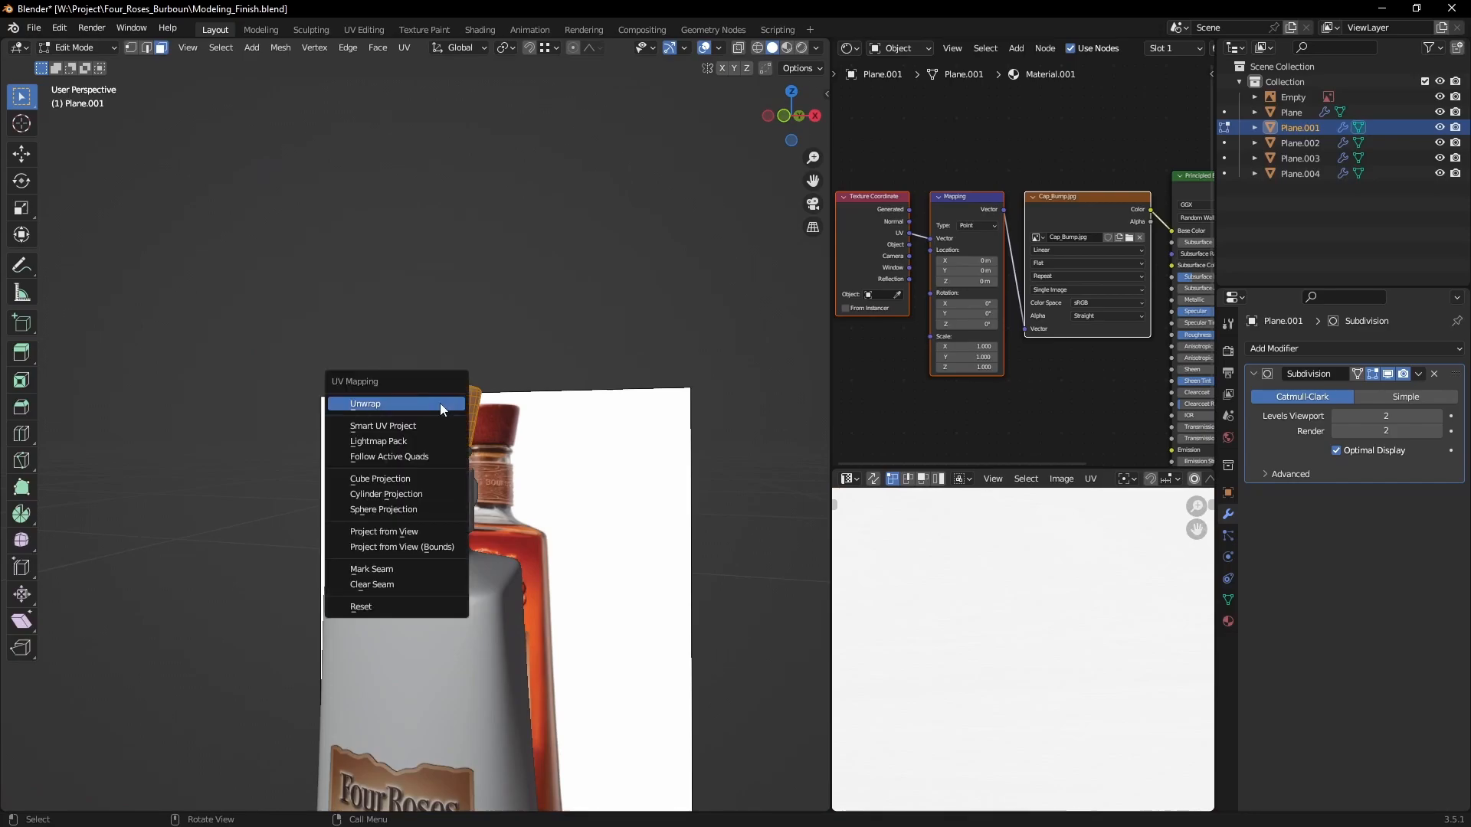
left_click(413, 546)
scroll(463, 447, "up", 5)
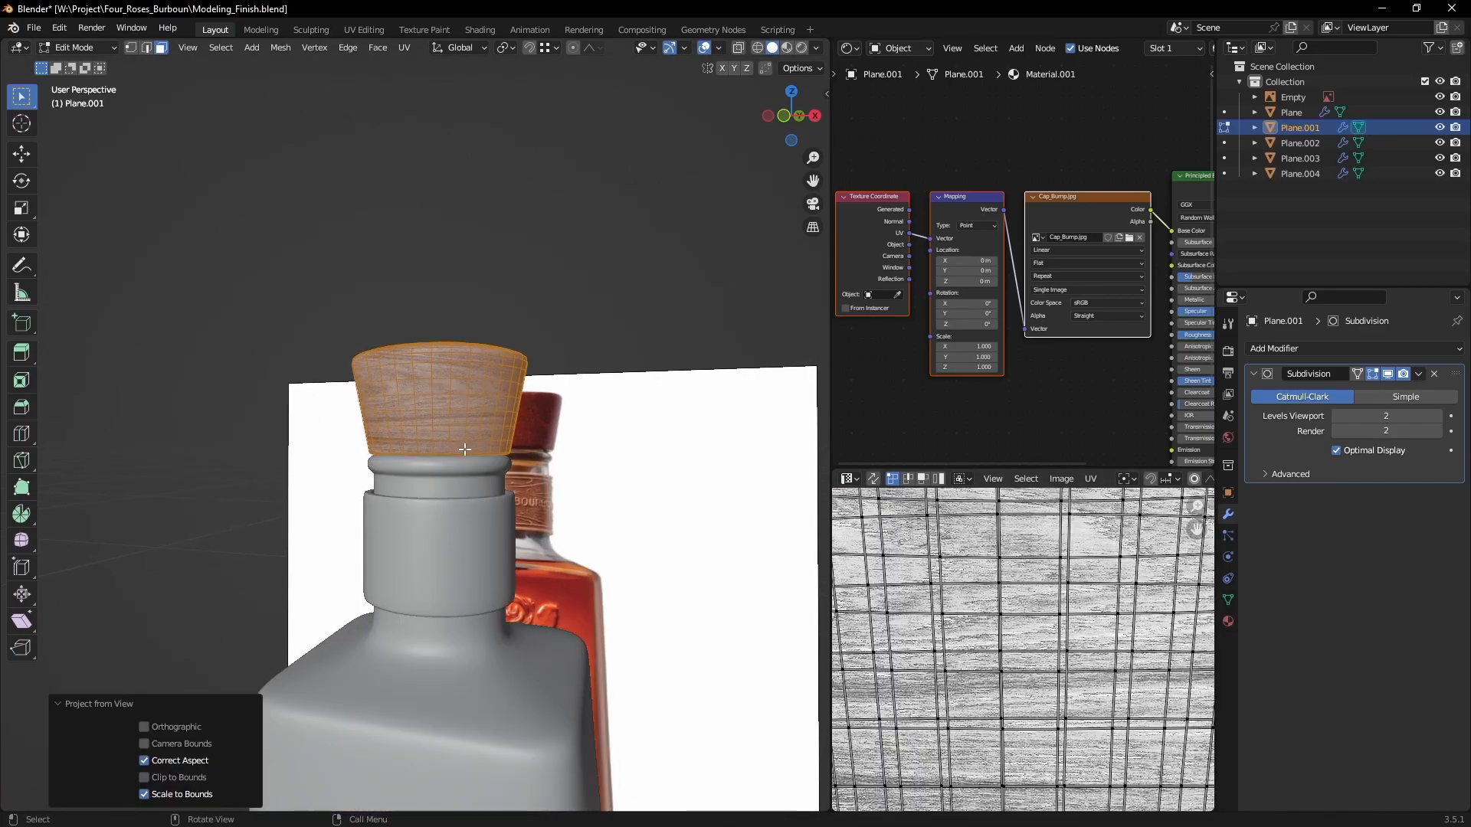
Step: Select all the cap's UVs and rotate them about 88° so the wood grain runs vertically on the cap
mouse_move(429, 459)
middle_mouse_down()
mouse_move(344, 463)
mouse_move(322, 448)
mouse_move(437, 451)
middle_mouse_up()
scroll(1054, 633, "down", 6)
scroll(1058, 634, "up", 2)
key("a")
middle_click_drag(1087, 639, 1065, 583)
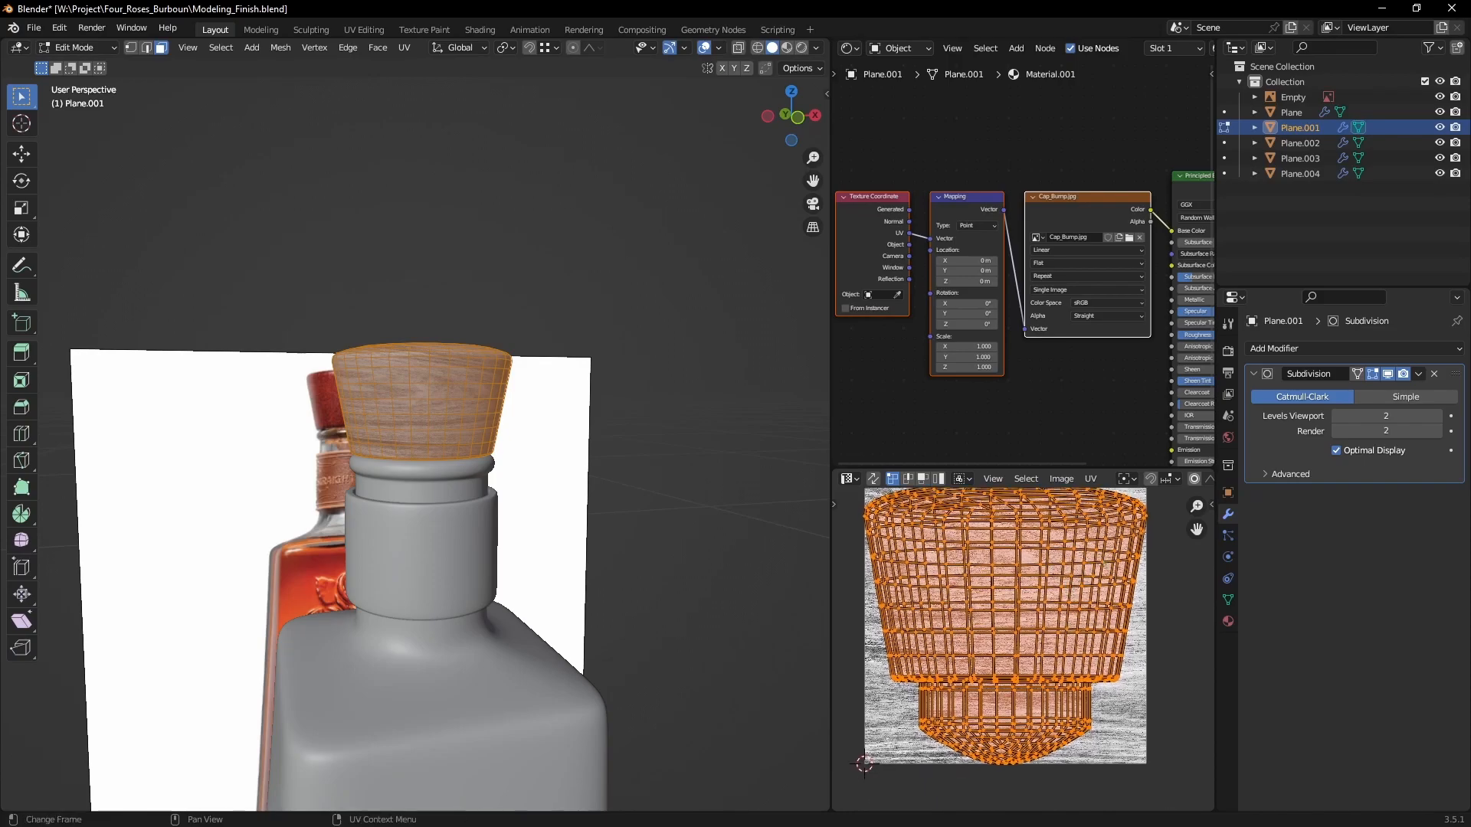
key("r")
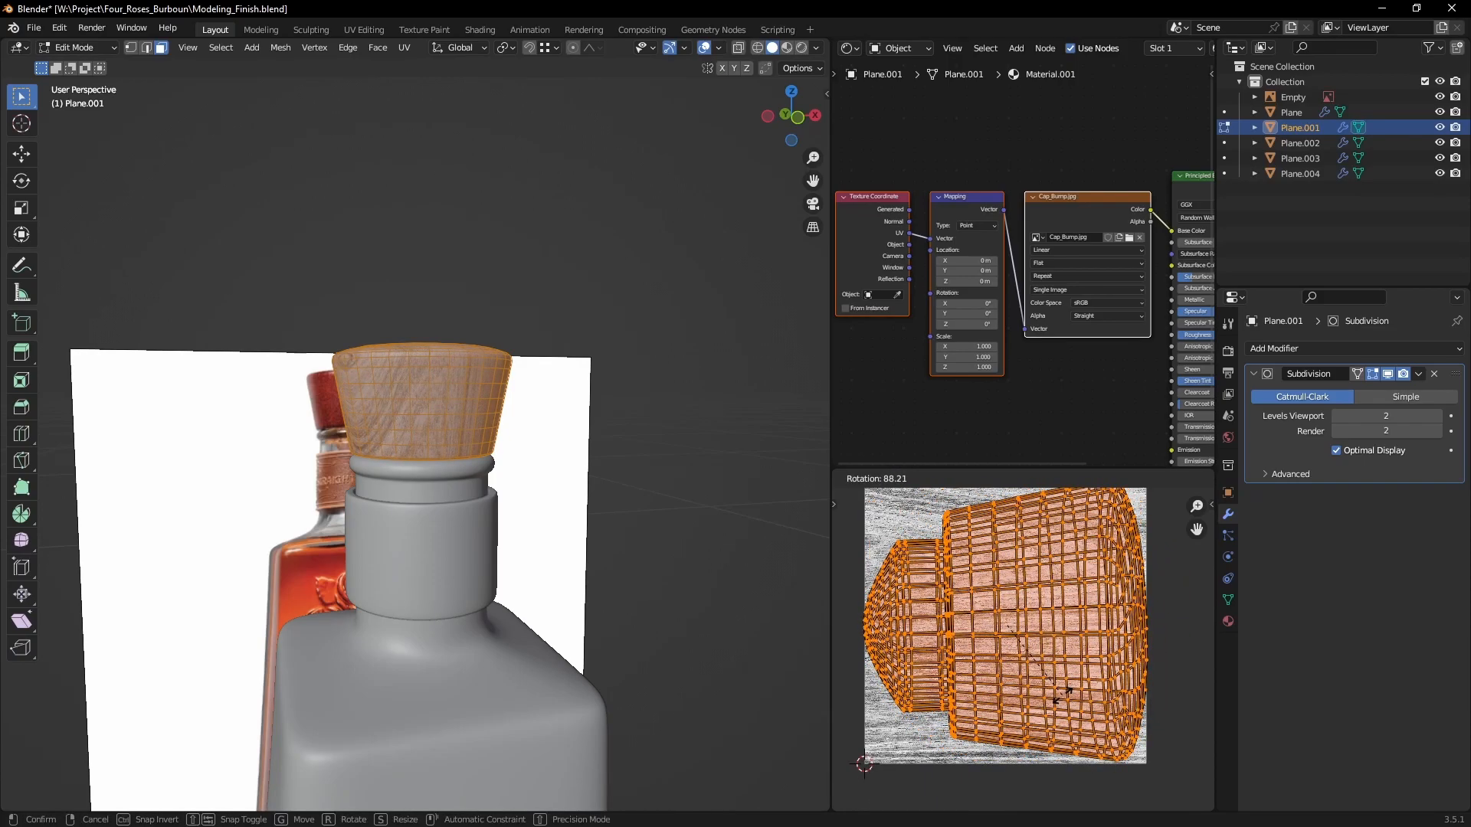
left_click(1062, 700)
Step: Shift the cap's UVs slightly along X and shrink them to about 0.94 along X
middle_click_drag(547, 435, 438, 462)
key("g")
key("x")
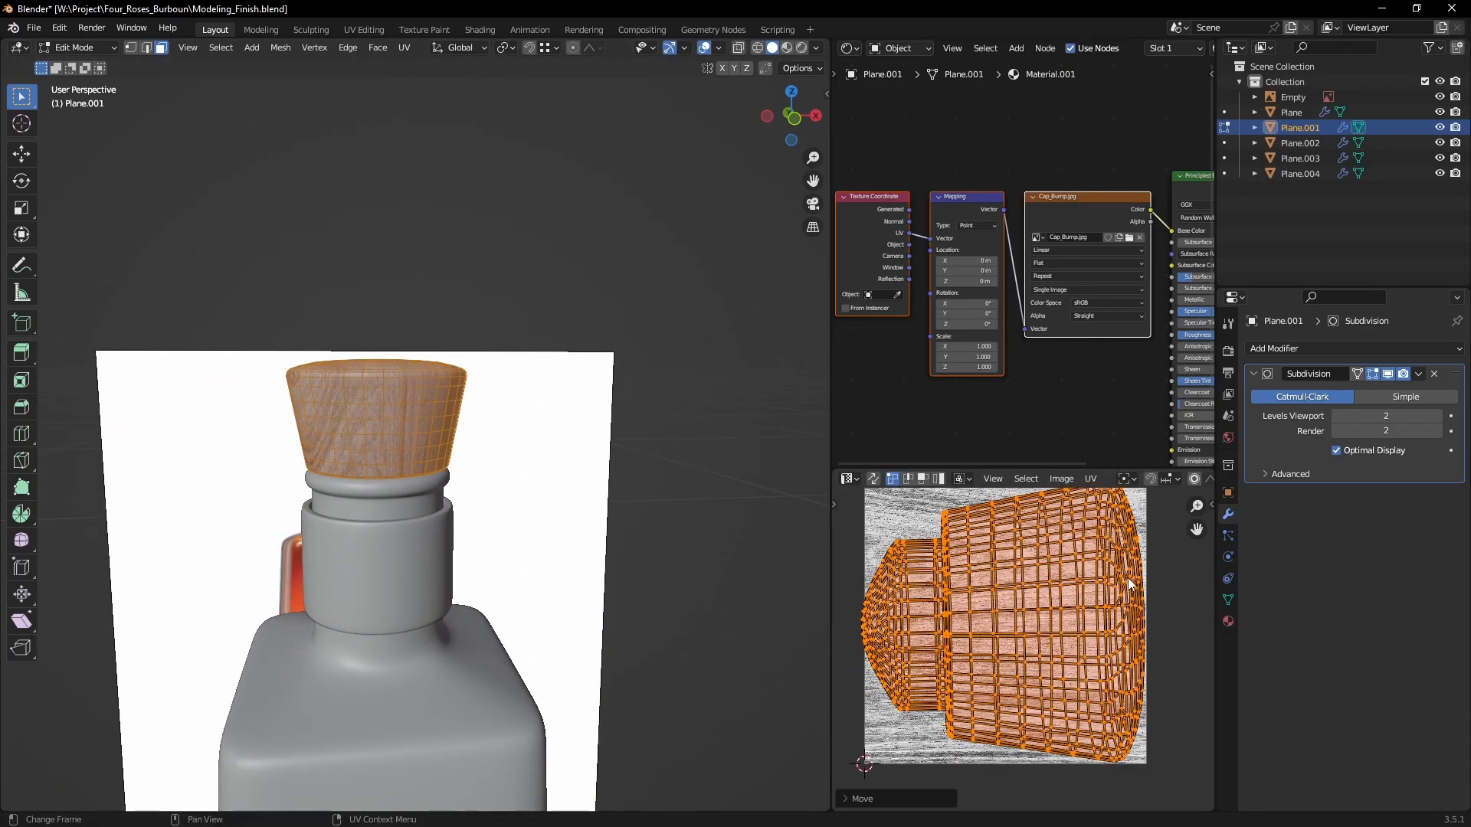
left_click(1122, 586)
key("s")
key("x")
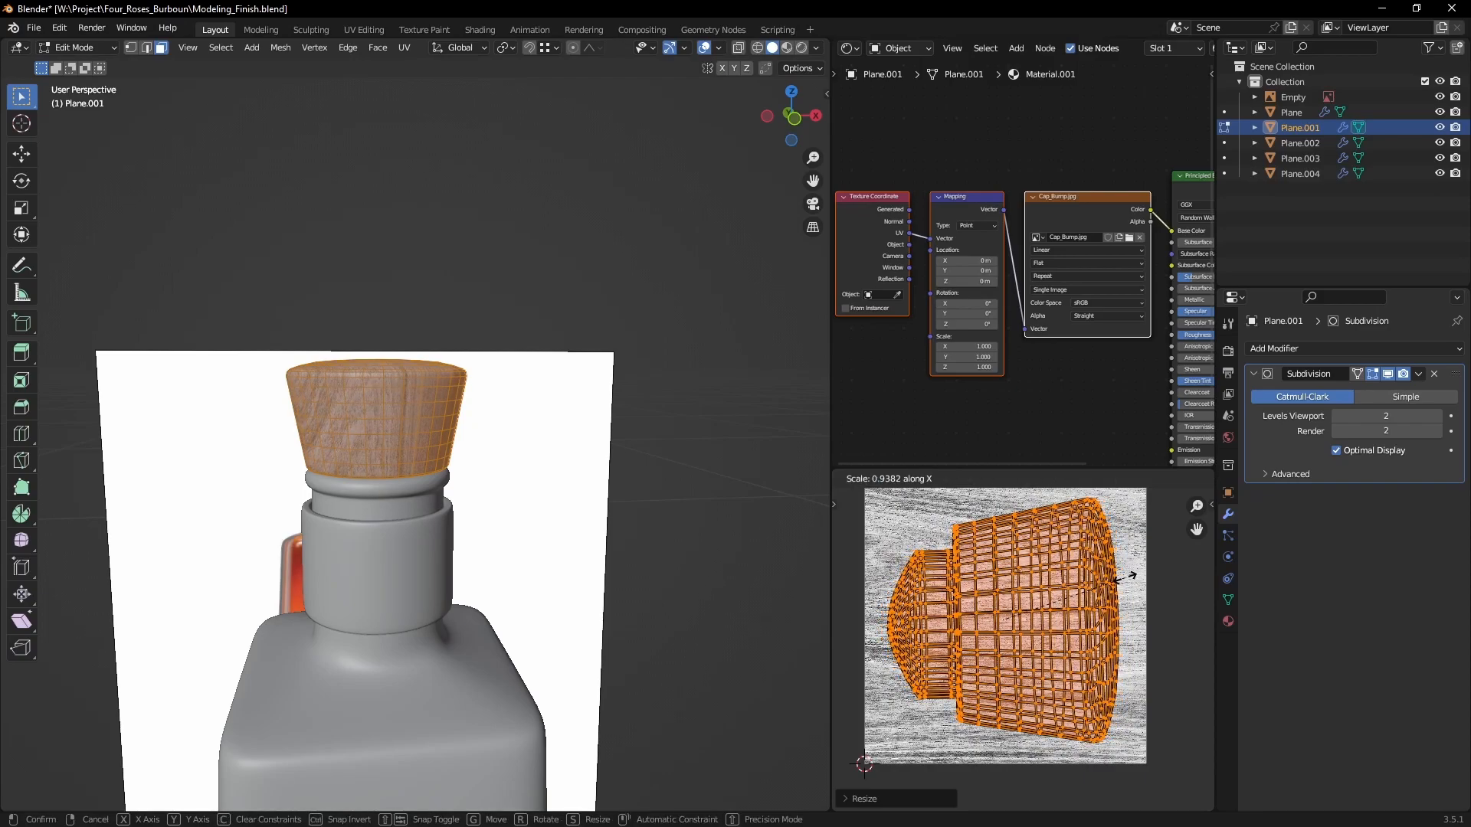
left_click(1116, 575)
Step: Return to Object Mode and rotate the cap -19.8° about the global Z axis
middle_click_drag(624, 526, 458, 408)
key("Tab")
scroll(565, 506, "down", 6)
scroll(458, 408, "up", 2)
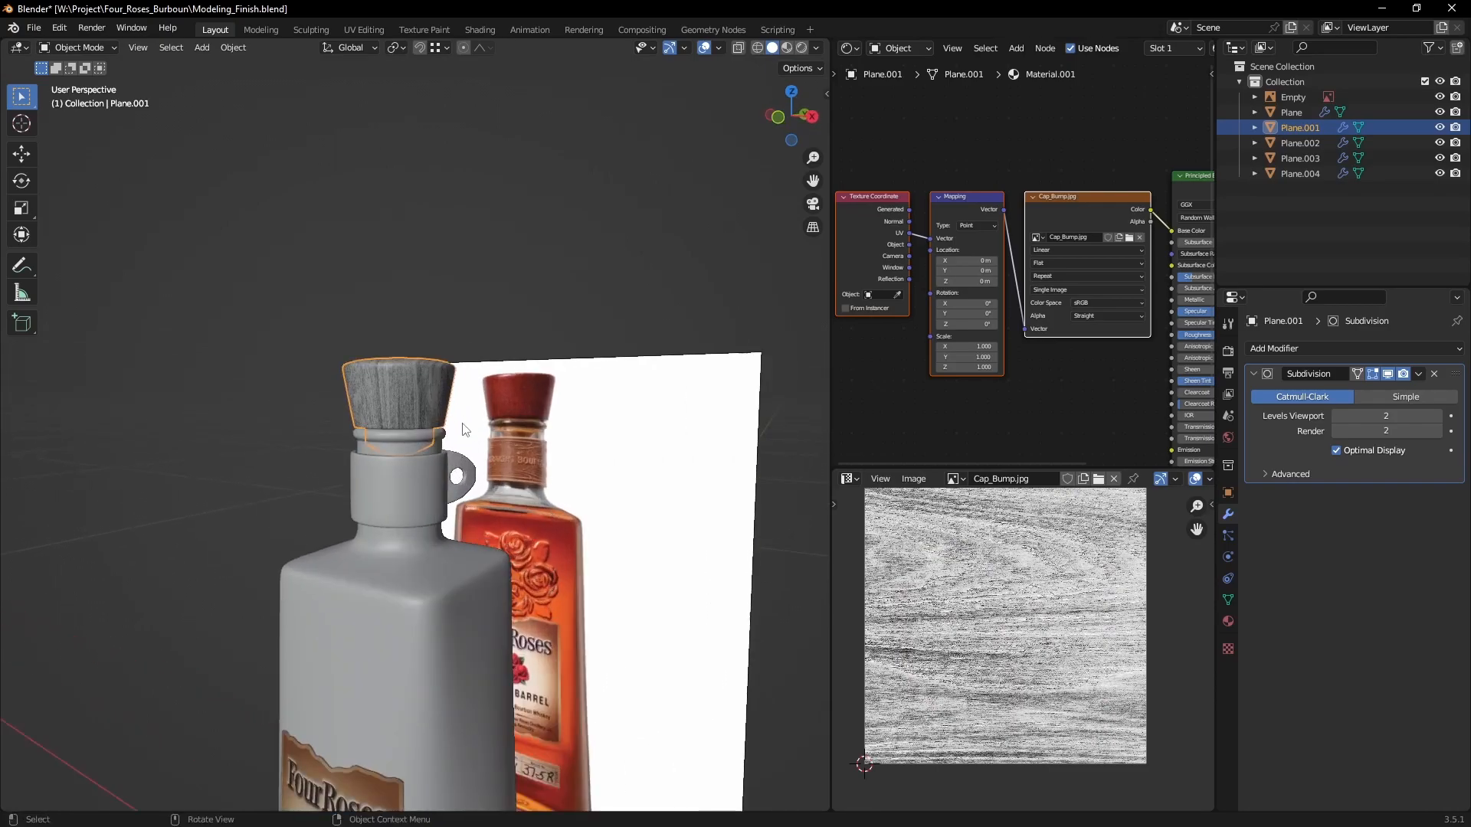
scroll(498, 436, "up", 1)
key("r")
key("z")
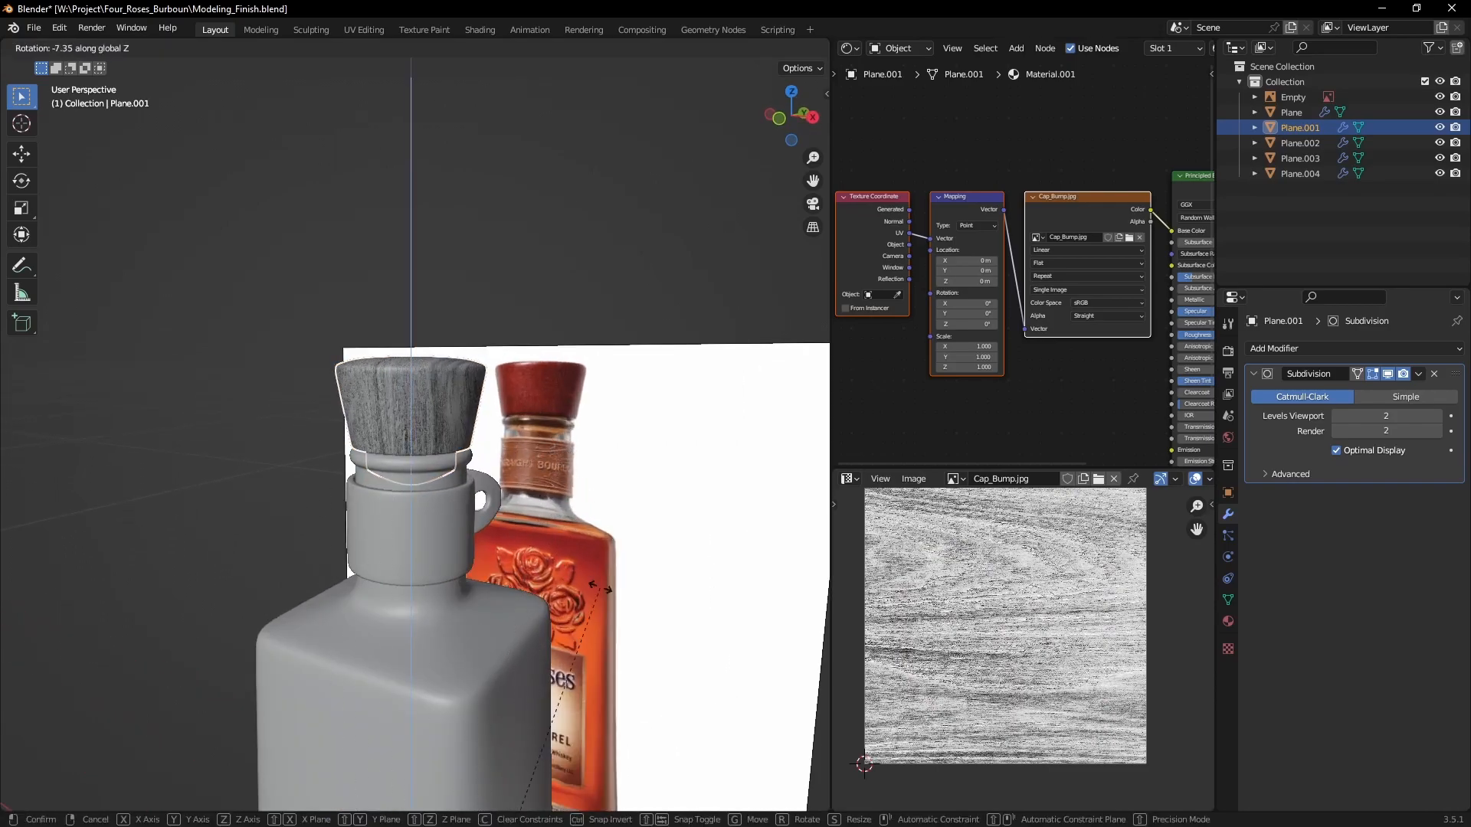
left_click(519, 191)
Step: Examine the cap's wood grain from several angles against the bottle and the reference image
scroll(537, 383, "up", 4)
mouse_move(568, 369)
middle_mouse_down()
mouse_move(533, 393)
mouse_move(582, 362)
middle_mouse_up()
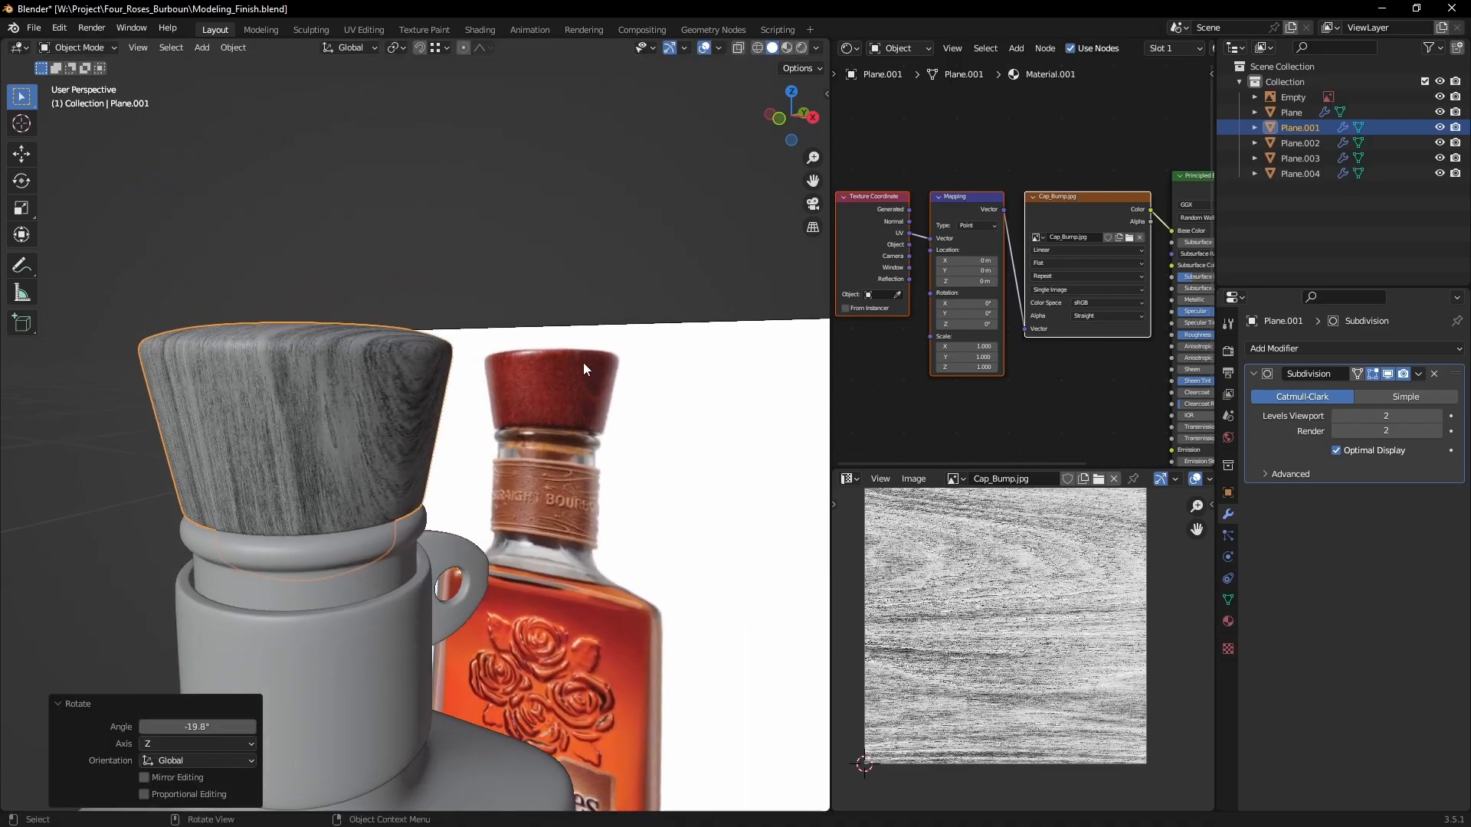
scroll(528, 417, "down", 3)
middle_click_drag(528, 417, 498, 421)
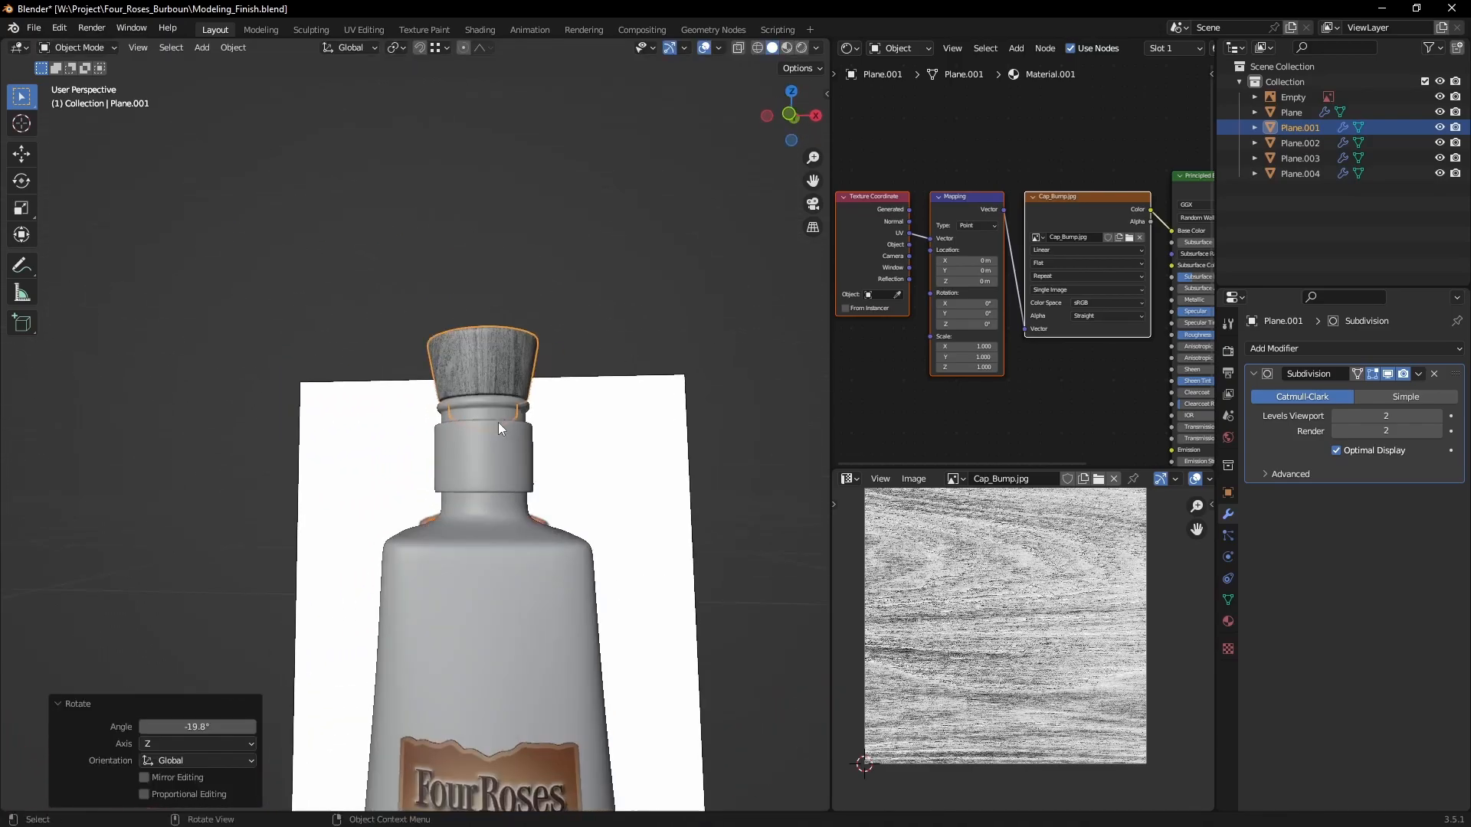
scroll(498, 422, "down", 2)
middle_click_drag(523, 501, 527, 381)
scroll(527, 380, "up", 1)
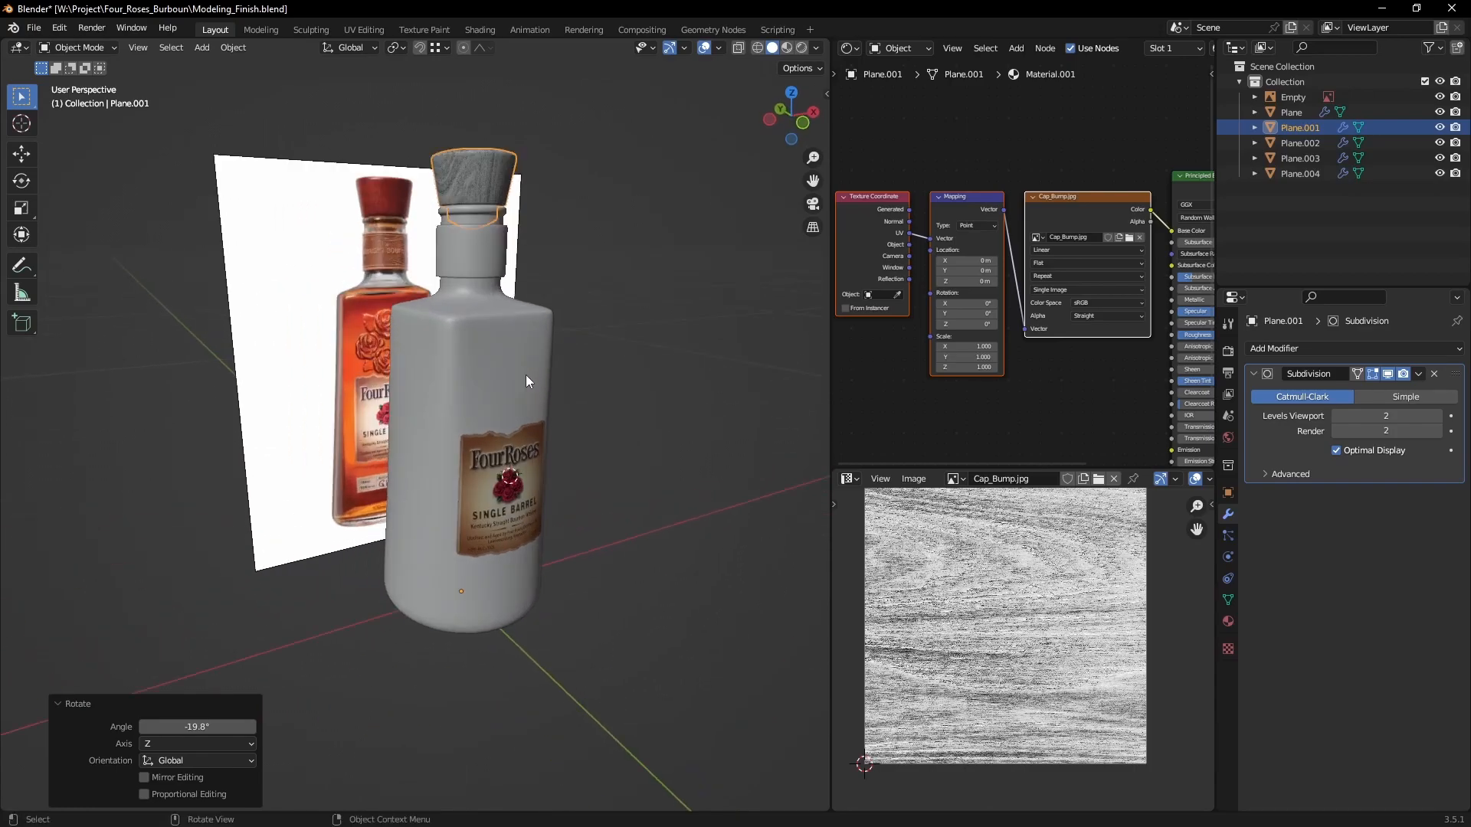
middle_click_drag(563, 324, 530, 366)
scroll(530, 365, "up", 1)
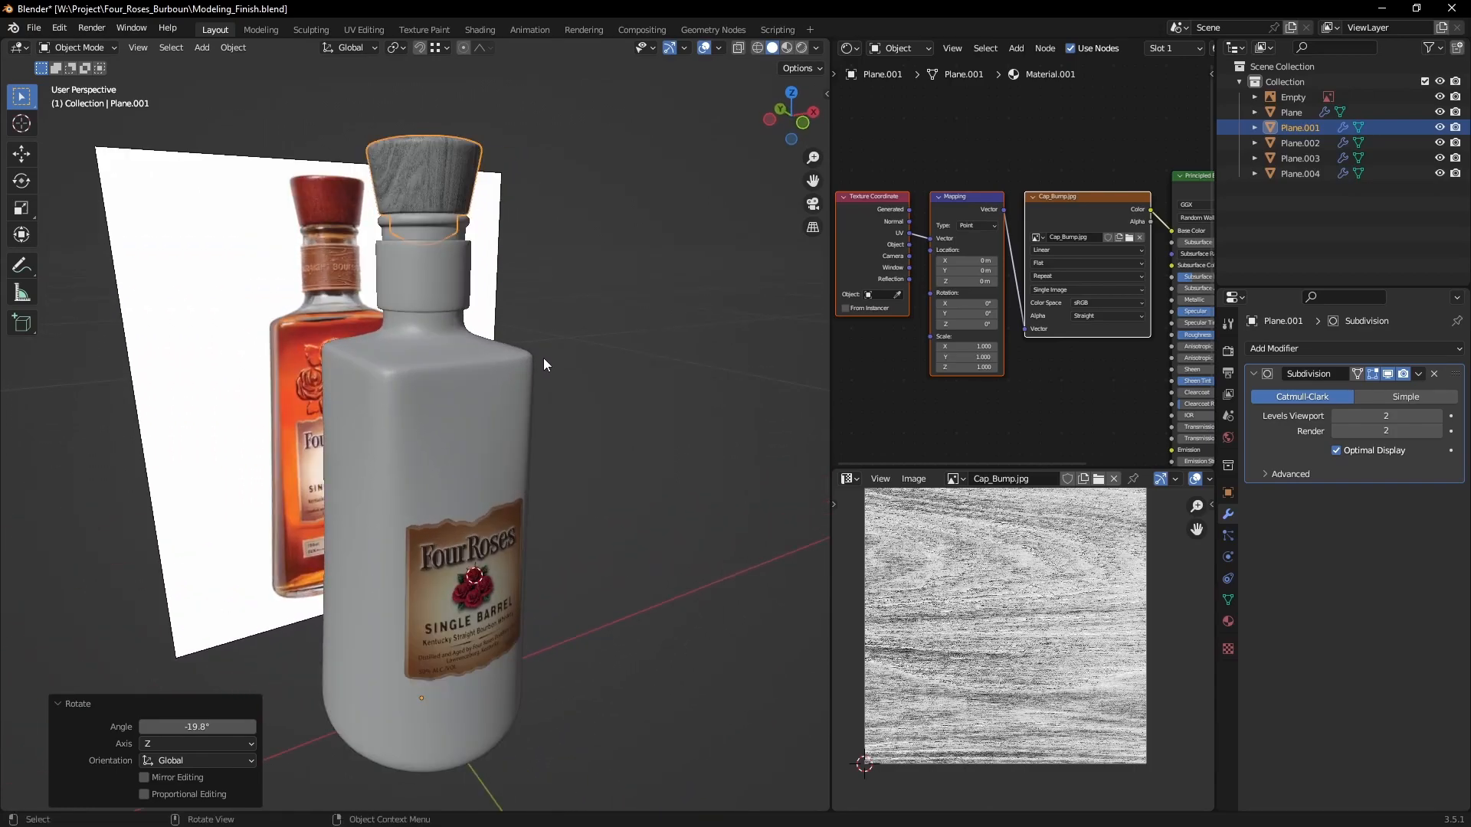
Step: Select the bottle body and compare it with the embossed roses on the reference image
left_click(602, 355)
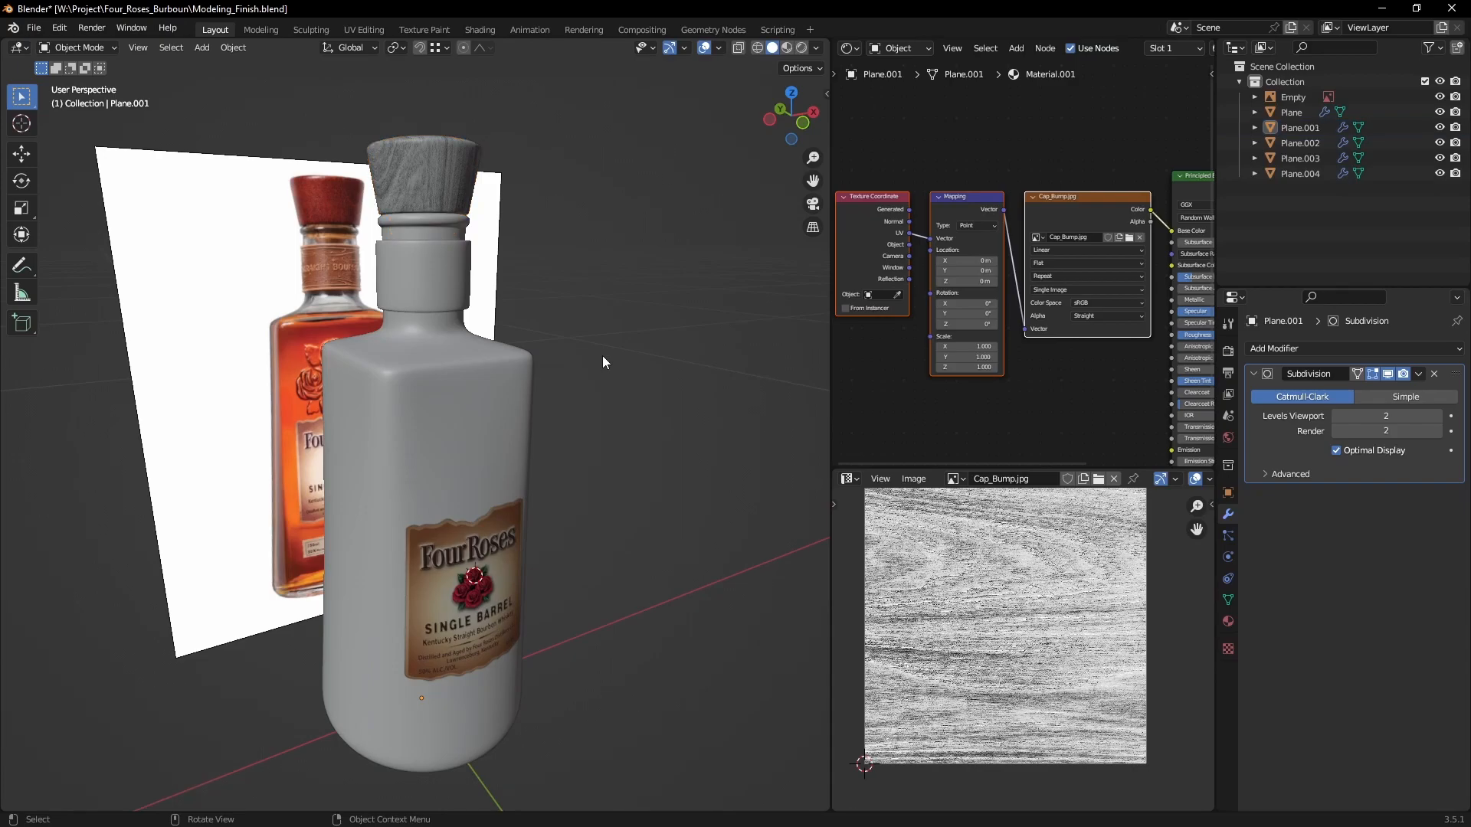
left_click(416, 402)
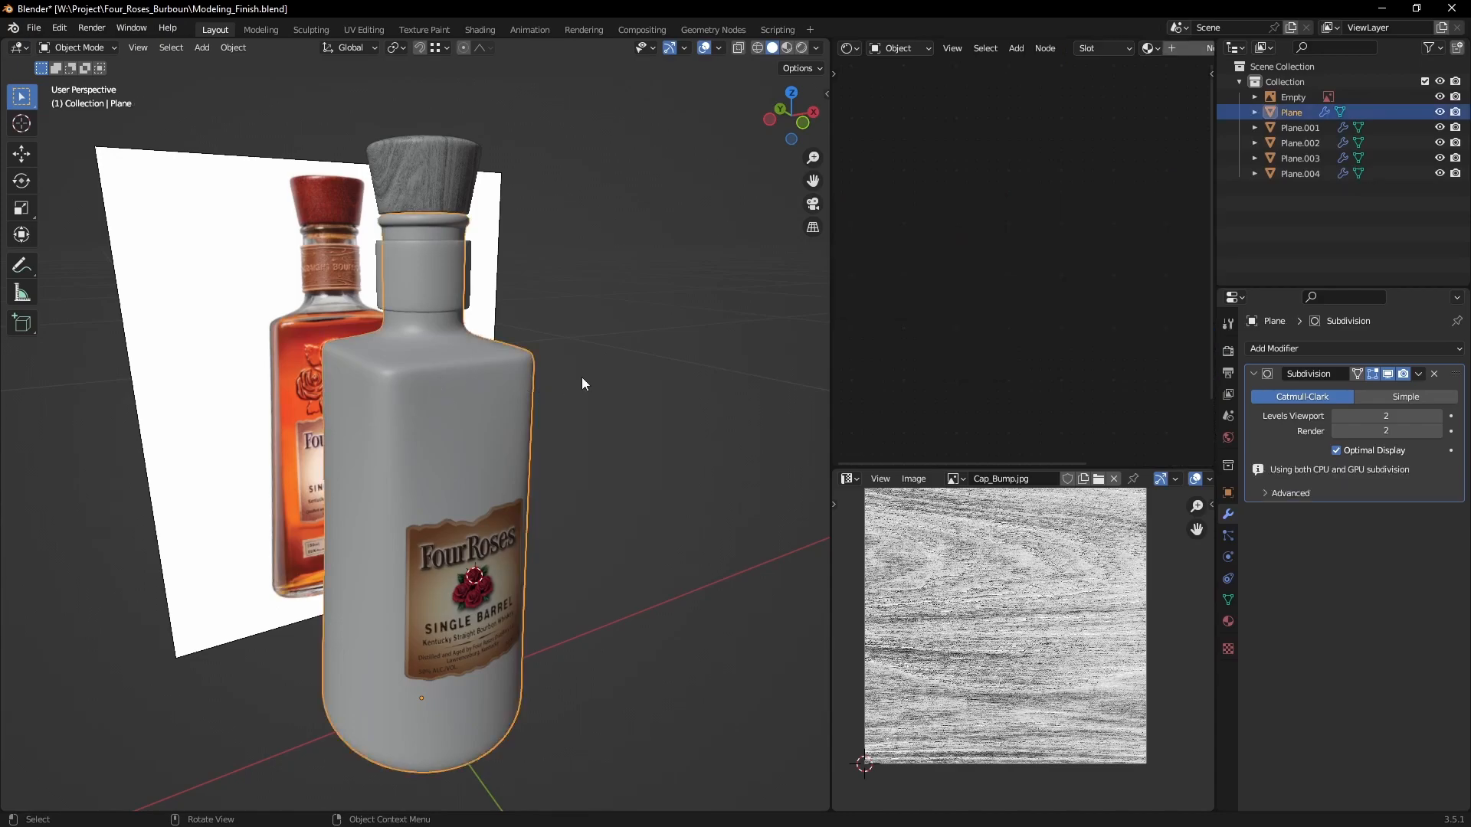
left_click(492, 296)
middle_click_drag(433, 397, 538, 408)
left_click(605, 395)
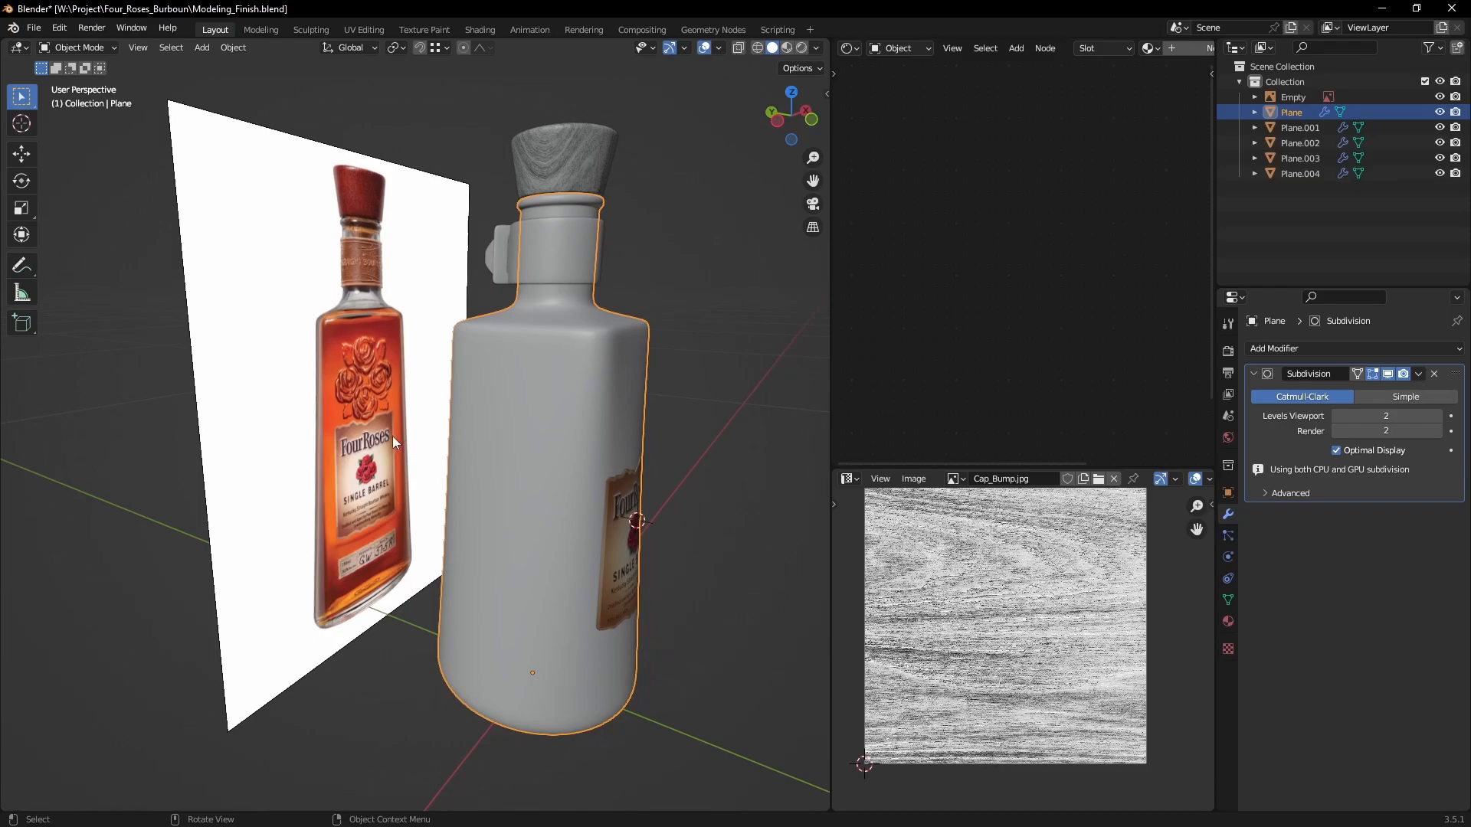
scroll(384, 432, "up", 3)
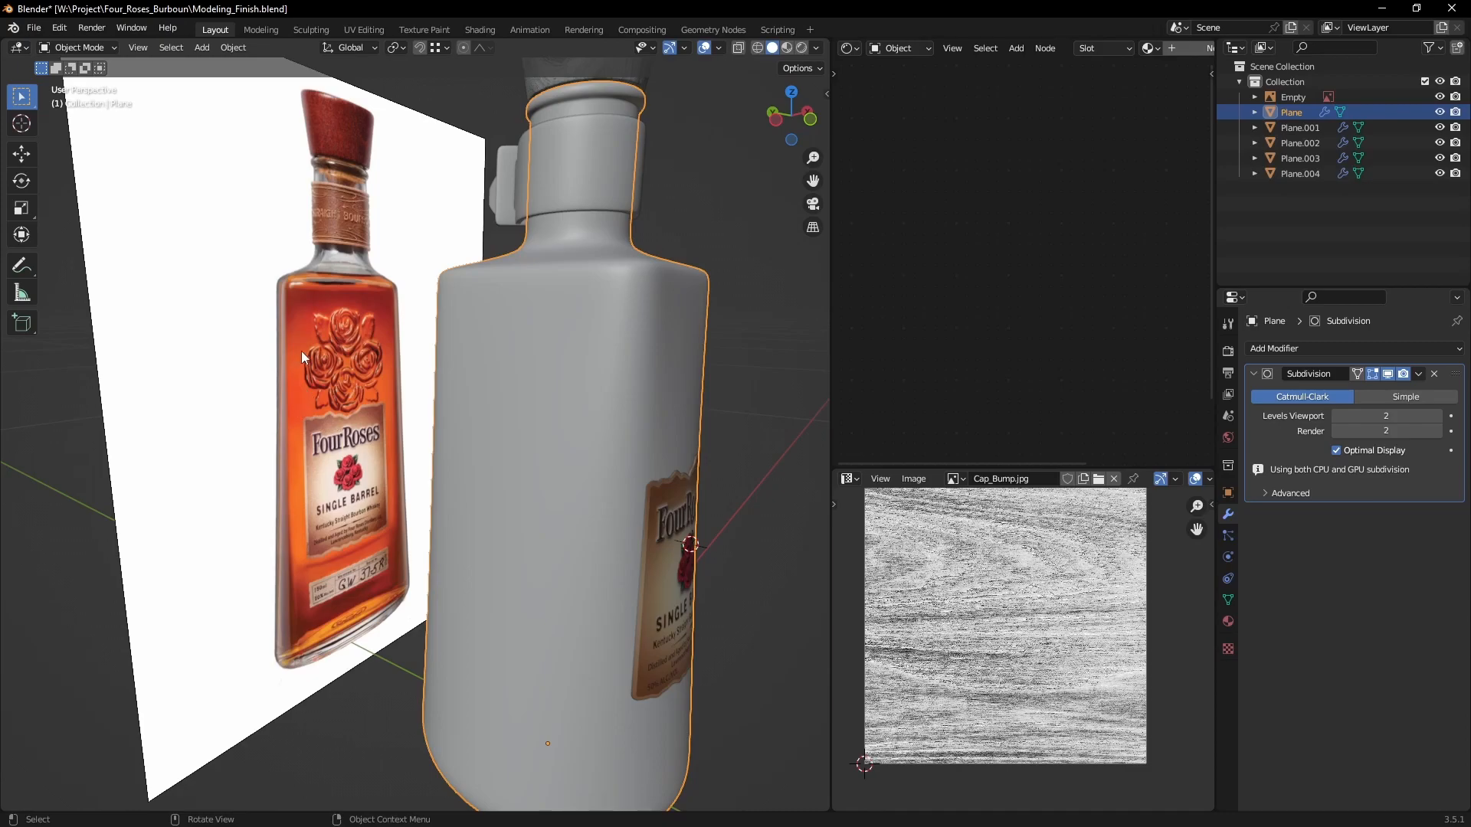
Step: Review the bottle against the reference image and switch to GIMP with the Four Roses logo artwork open
scroll(690, 382, "down", 2)
middle_click_drag(607, 411, 637, 418)
scroll(641, 426, "down", 2)
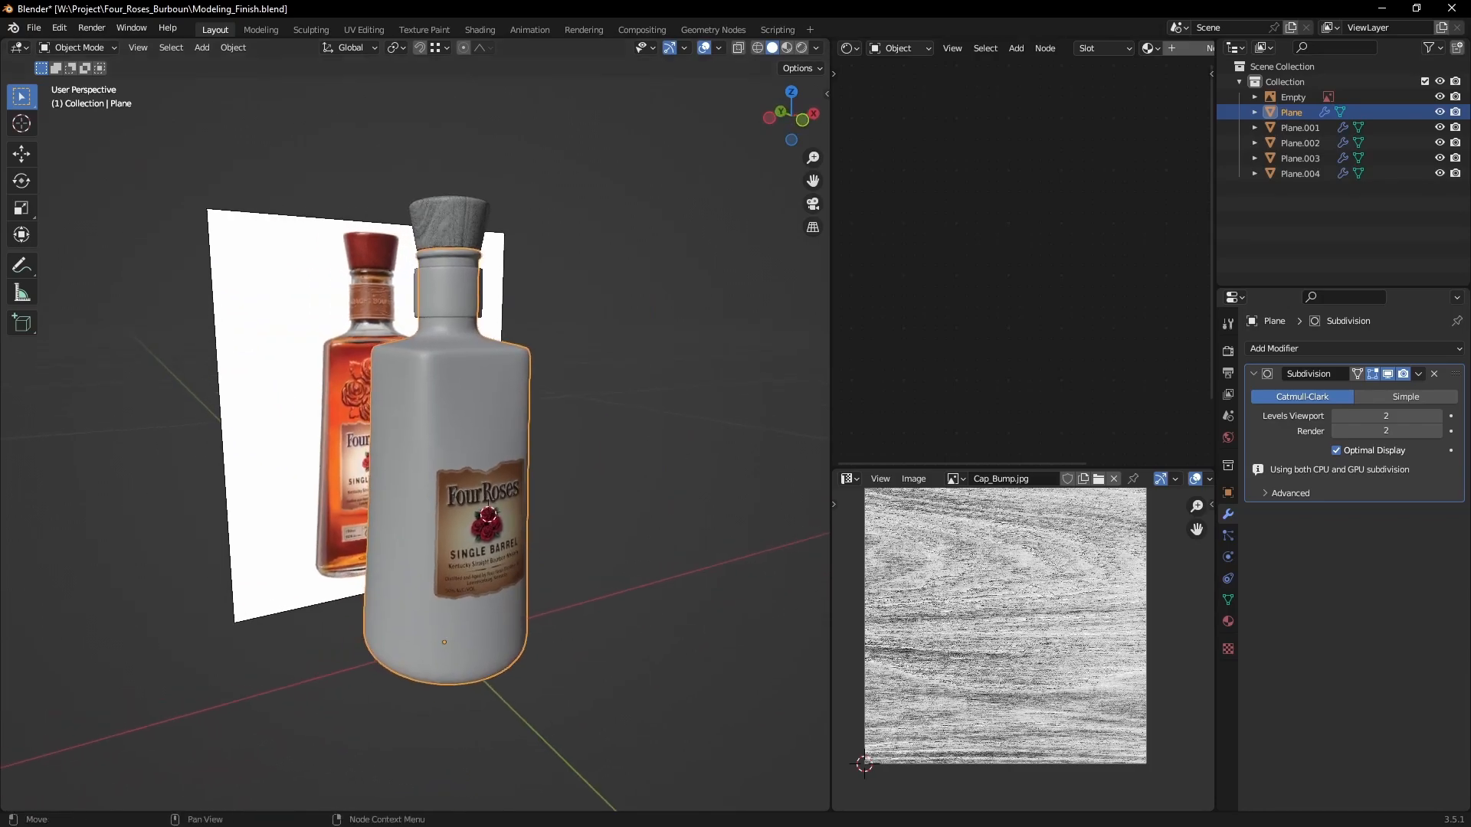
left_click_drag(772, 0, 738, 104)
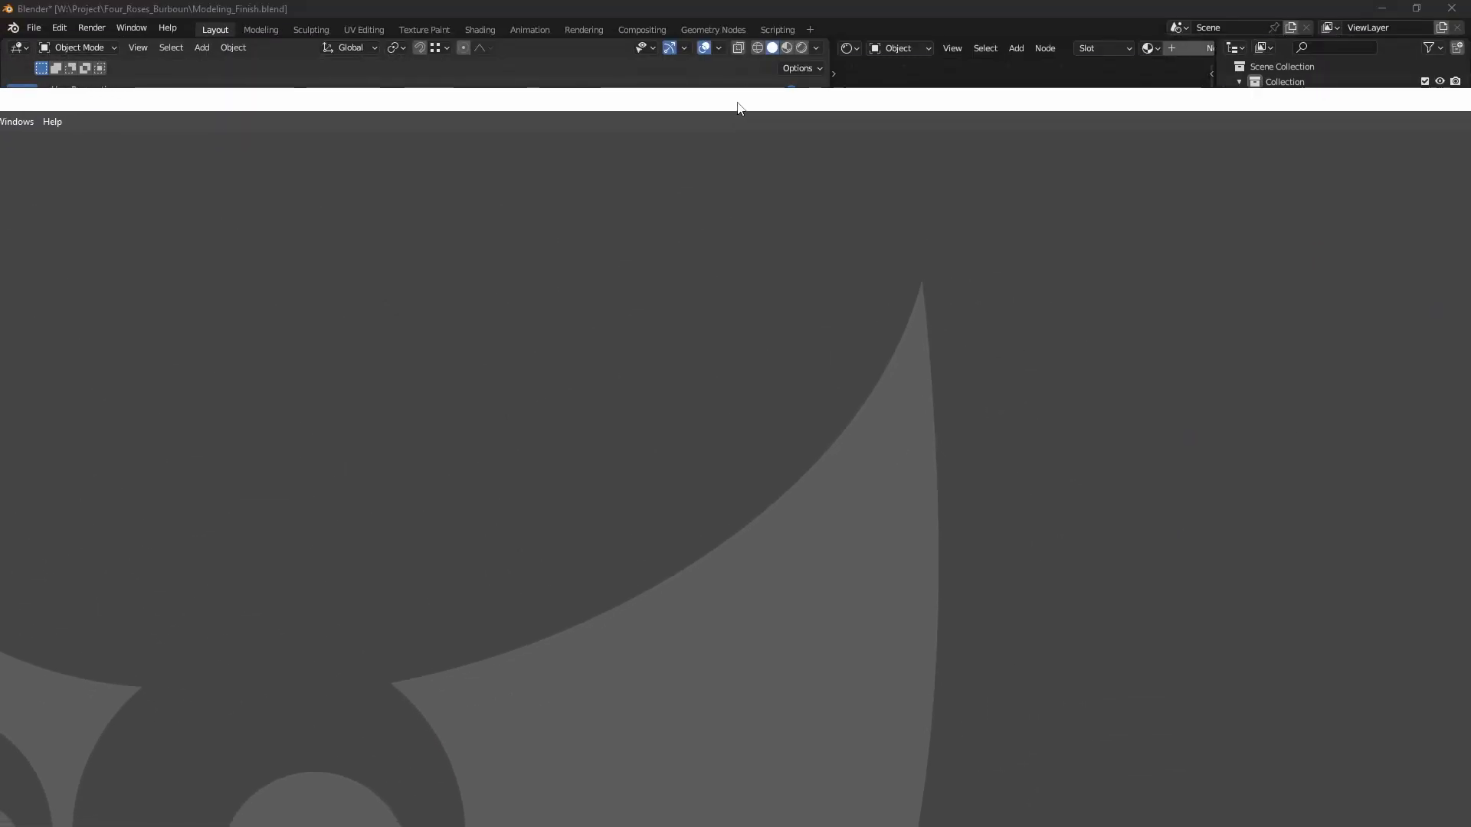
double_click(738, 105)
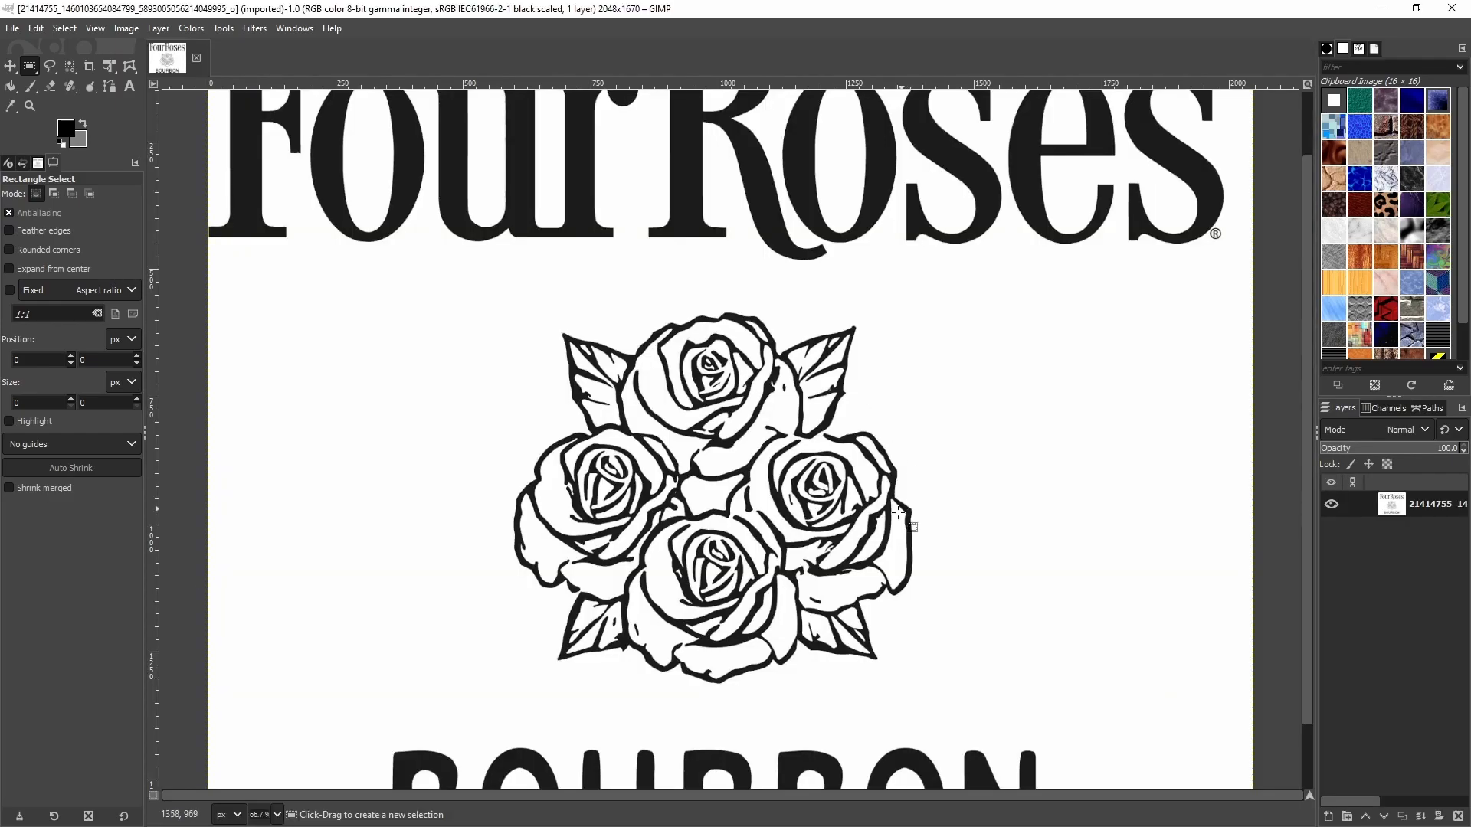
Step: Select a square 808 × 808 px area at position 587, 560 around the four-rose drawing
middle_click_drag(837, 533, 872, 461)
scroll(871, 462, "down", 3, "ctrl")
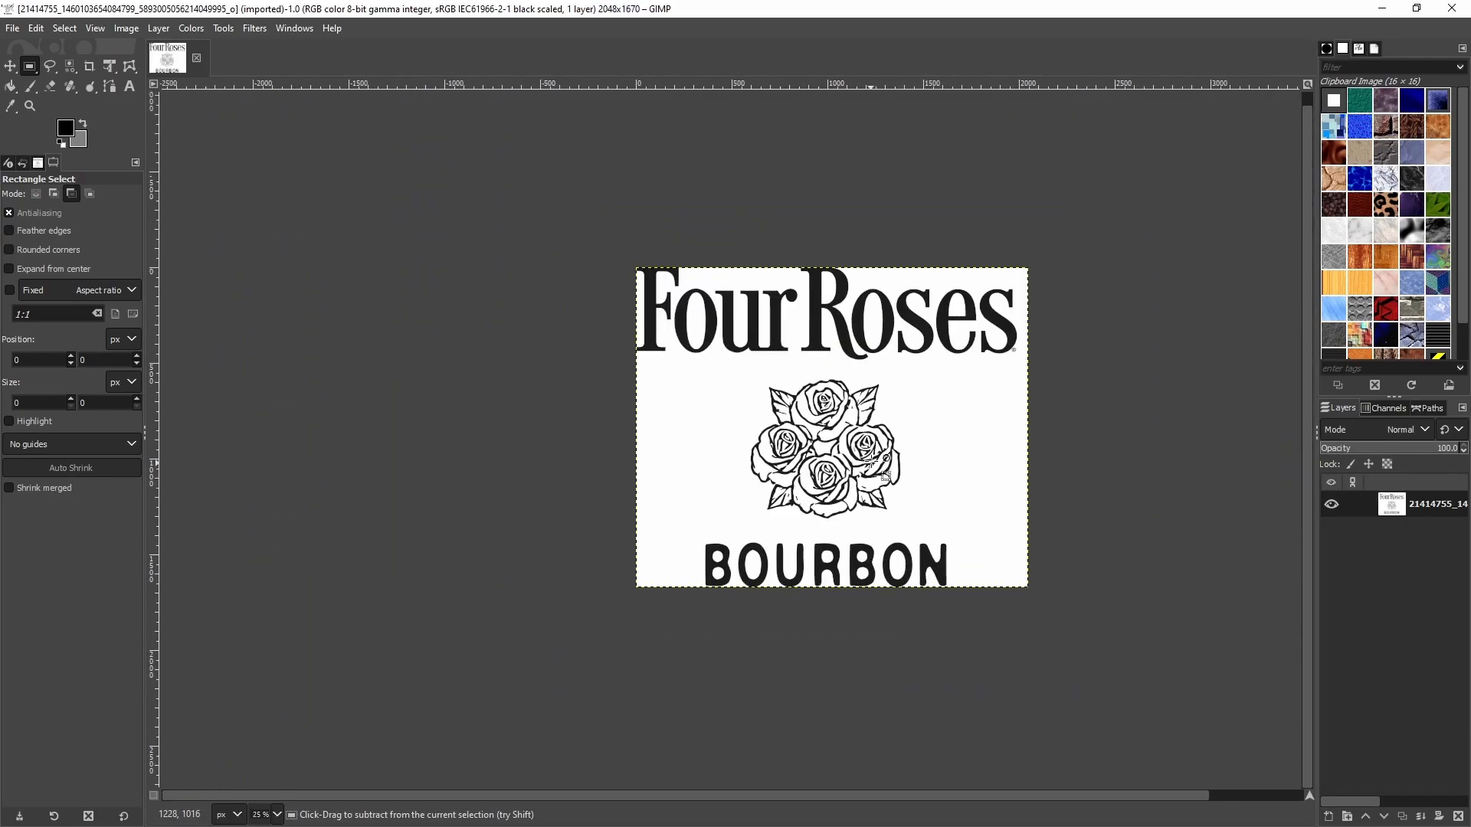
scroll(872, 462, "up", 3, "ctrl")
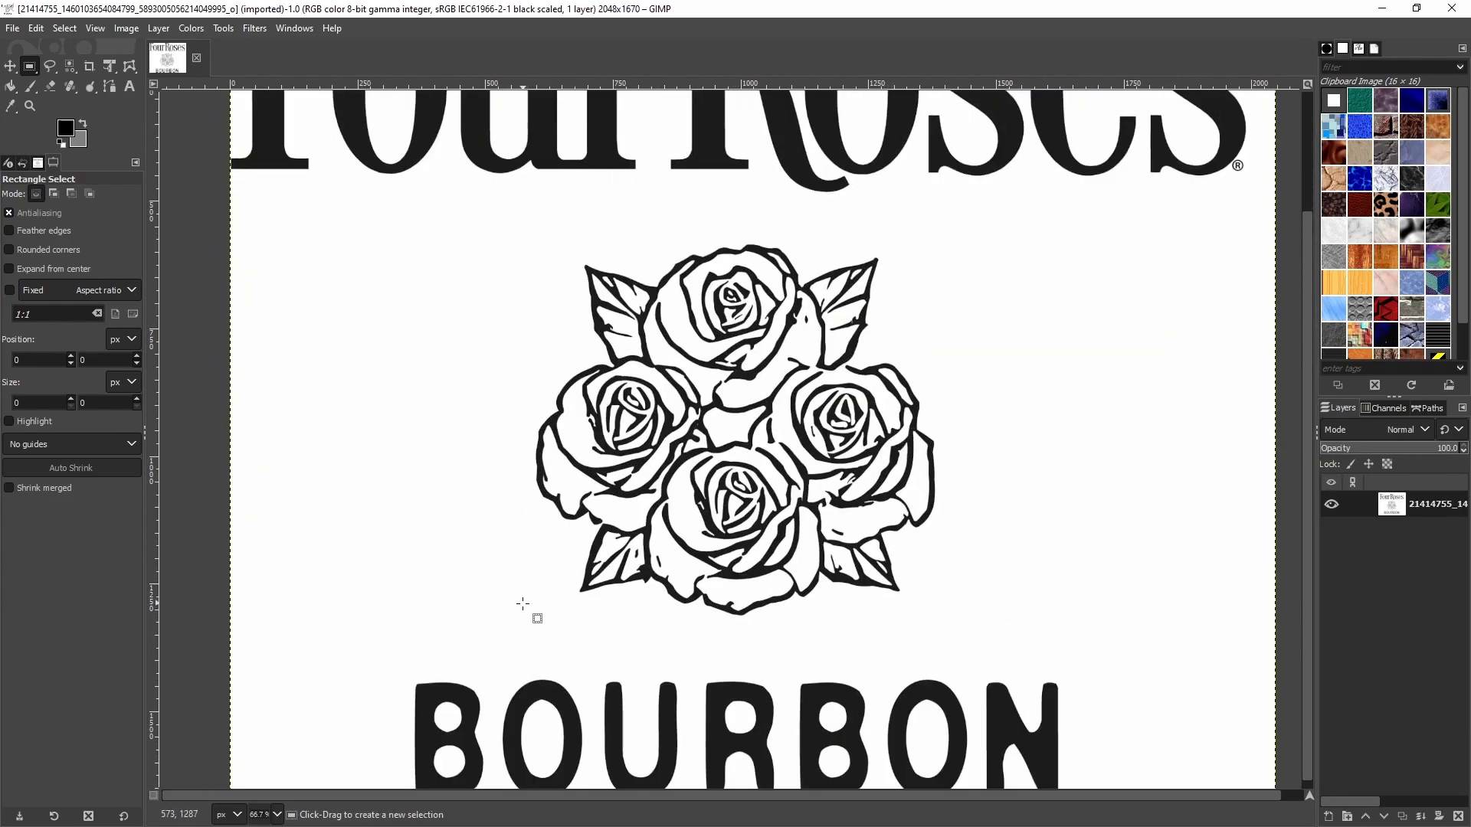
scroll(766, 413, "down", 3, "ctrl")
scroll(728, 380, "up", 3, "ctrl")
middle_click_drag(729, 382, 752, 398)
left_click_drag(532, 246, 930, 545, "shift")
left_click_drag(766, 437, 784, 440)
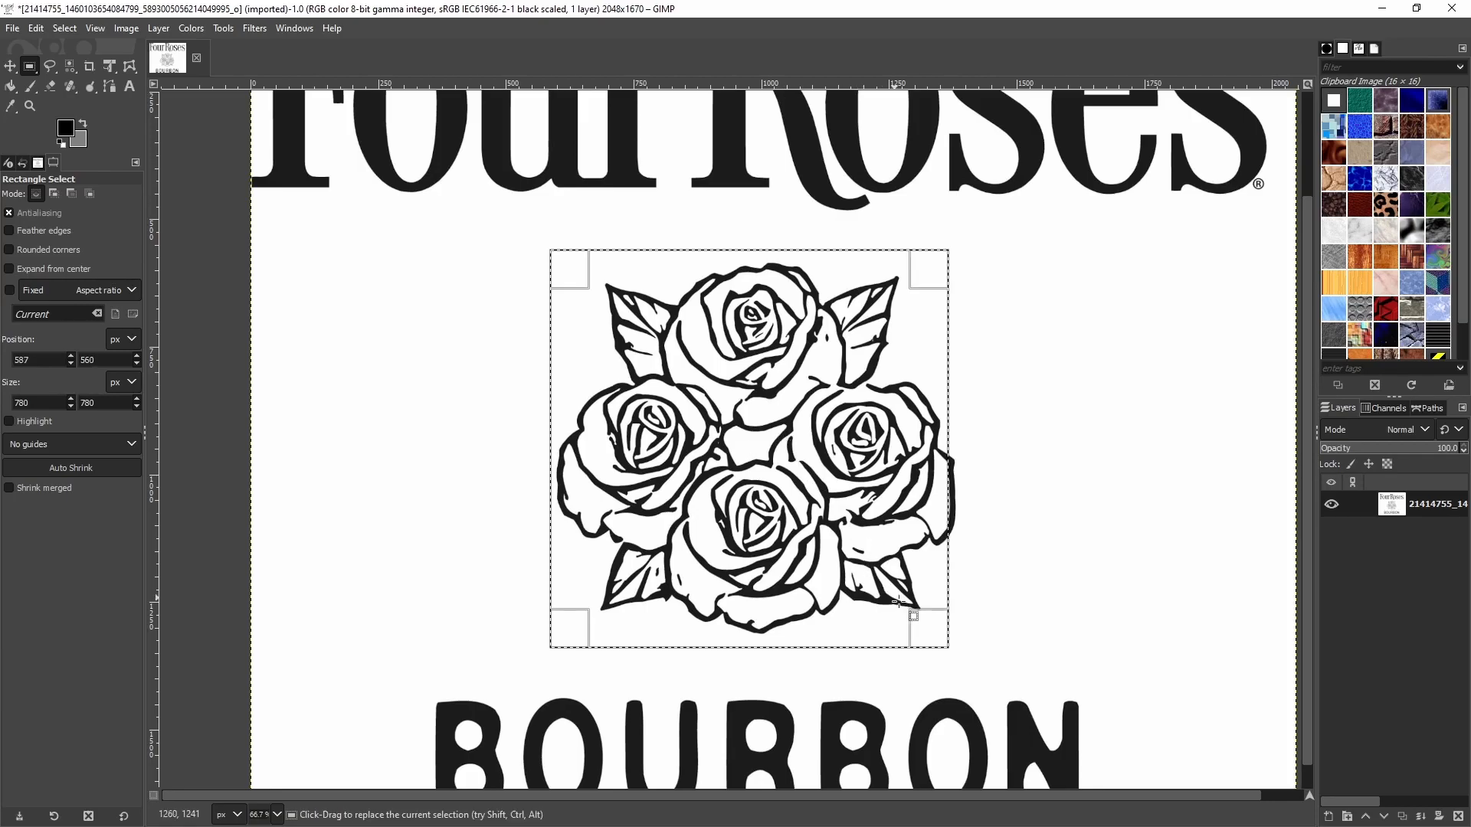
left_click_drag(918, 611, 932, 614, "shift")
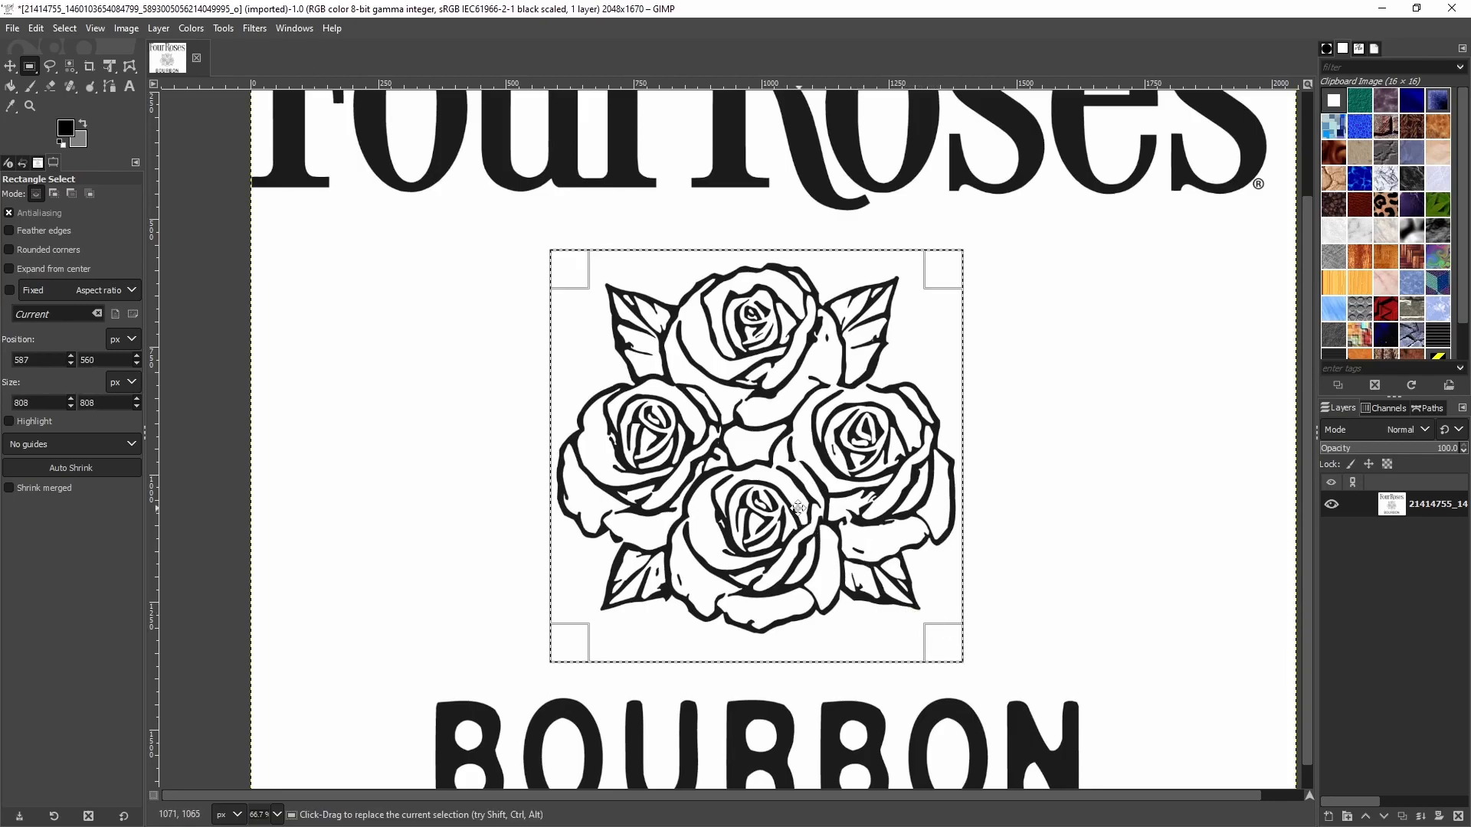
left_click(823, 429)
Step: Crop the image to the square selection around the roses
scroll(800, 411, "up", 1, "ctrl")
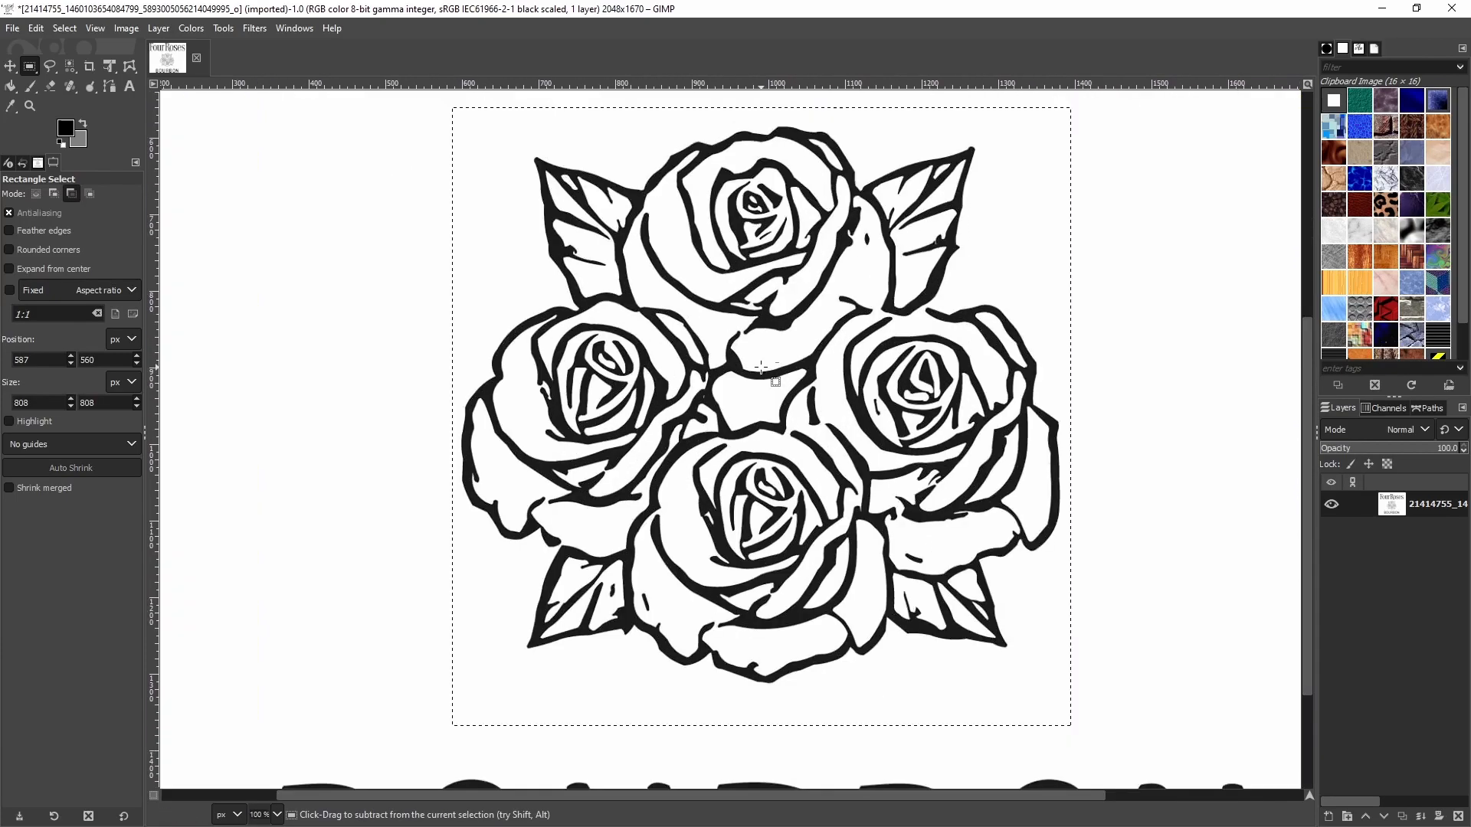
scroll(775, 389, "down", 1, "ctrl")
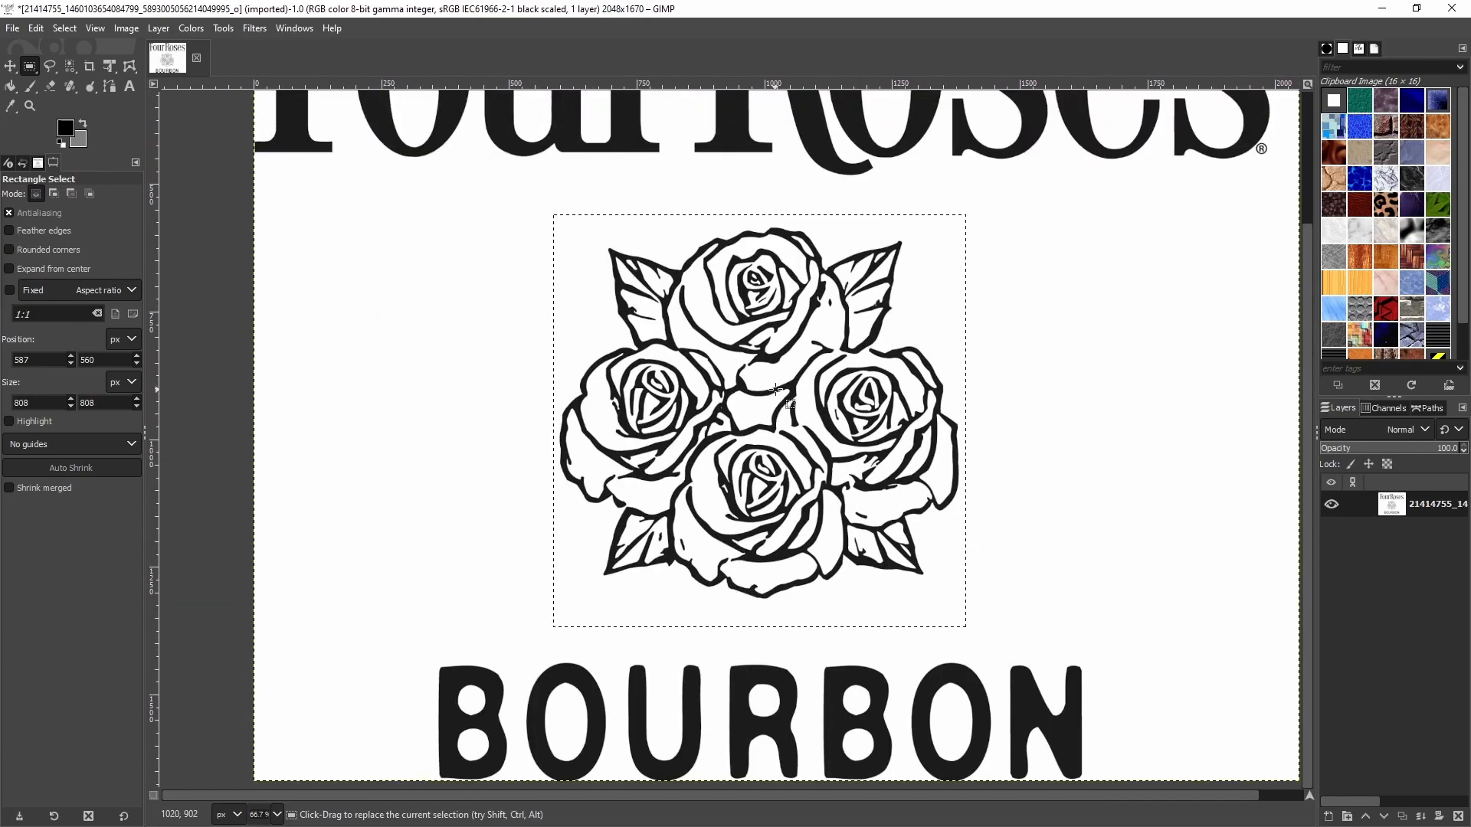
scroll(775, 388, "up", 1, "ctrl")
right_click(751, 375)
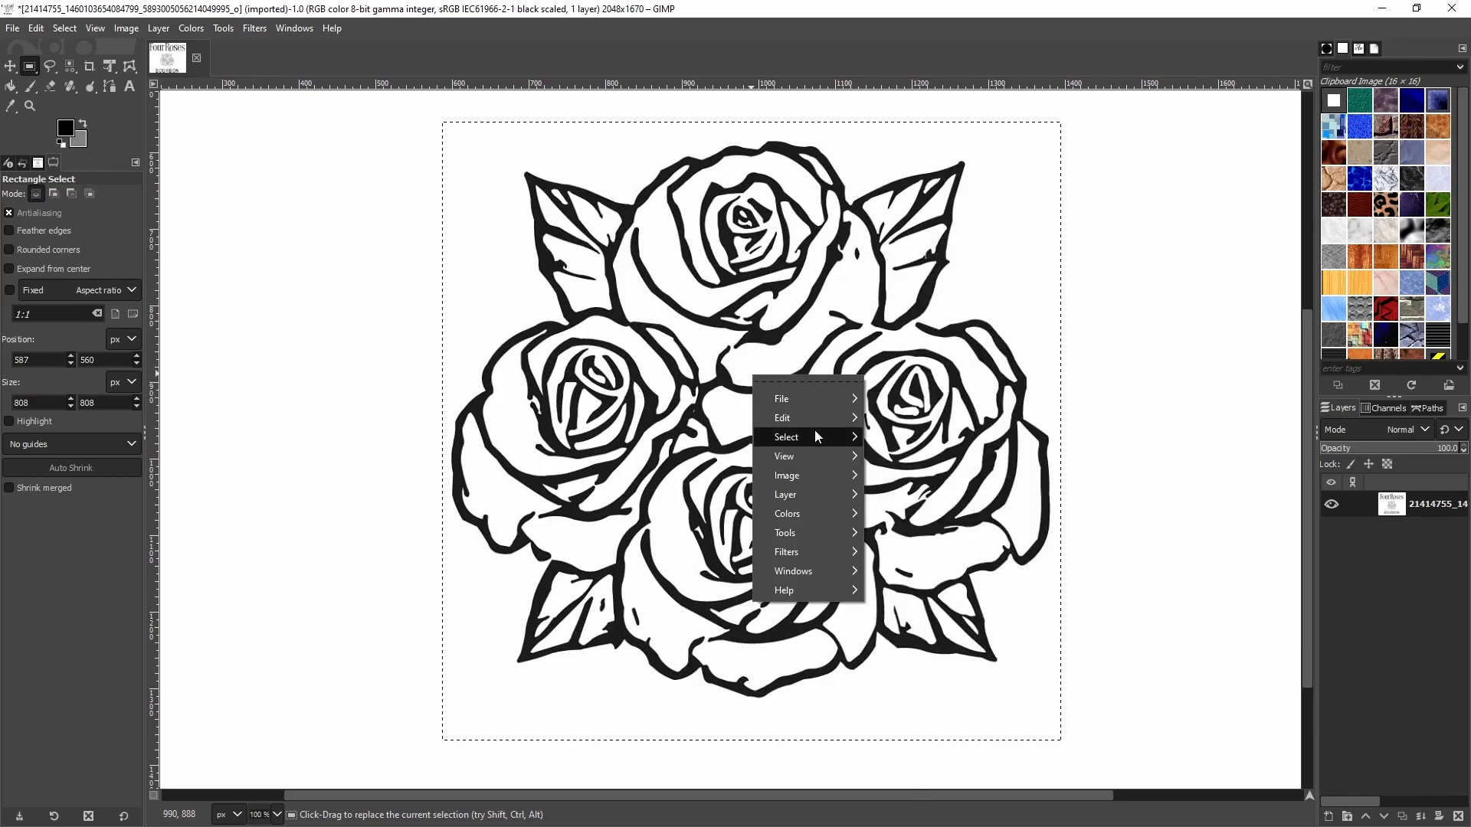
mouse_move(806, 477)
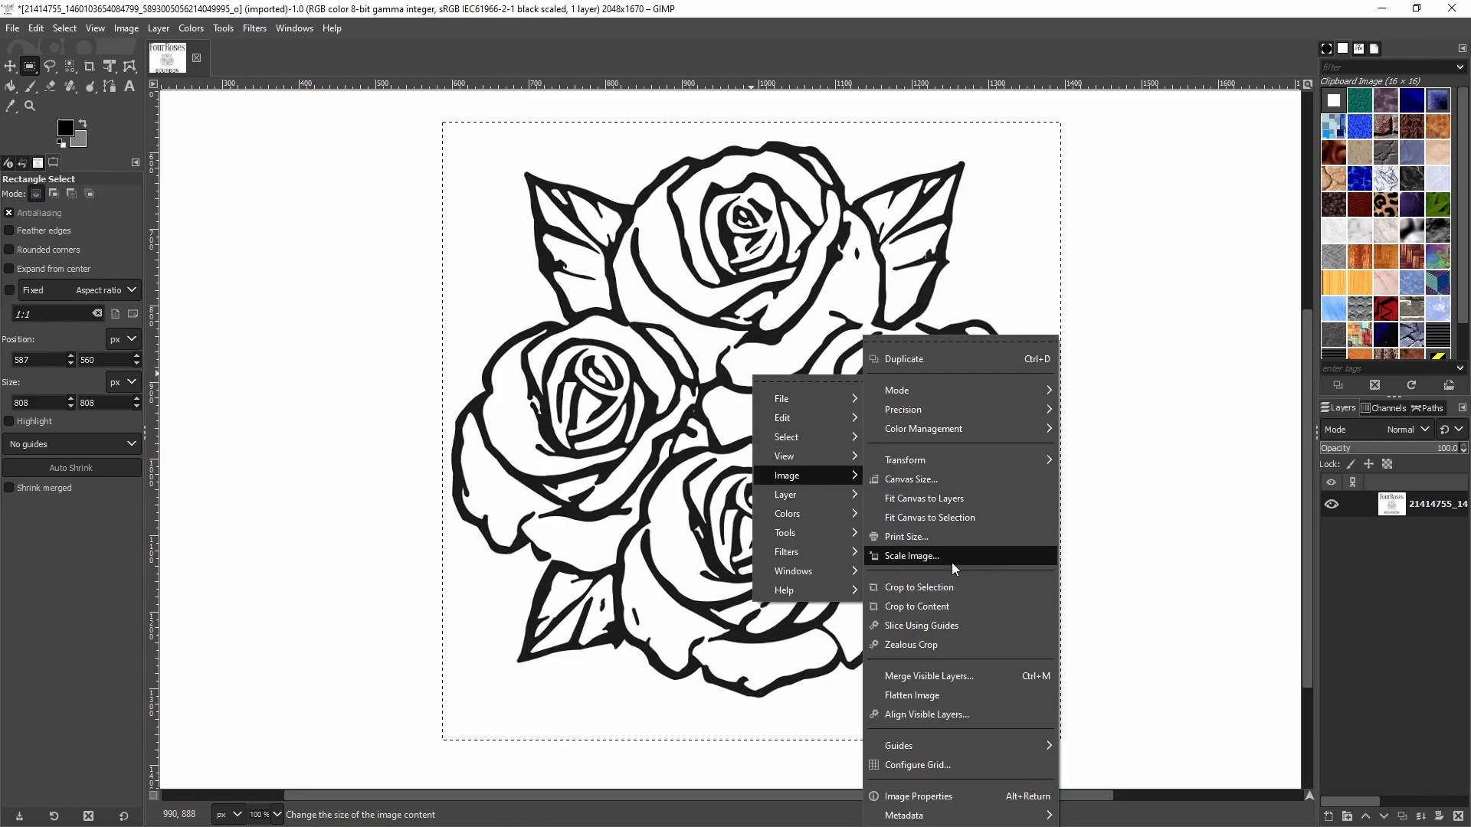
left_click(952, 587)
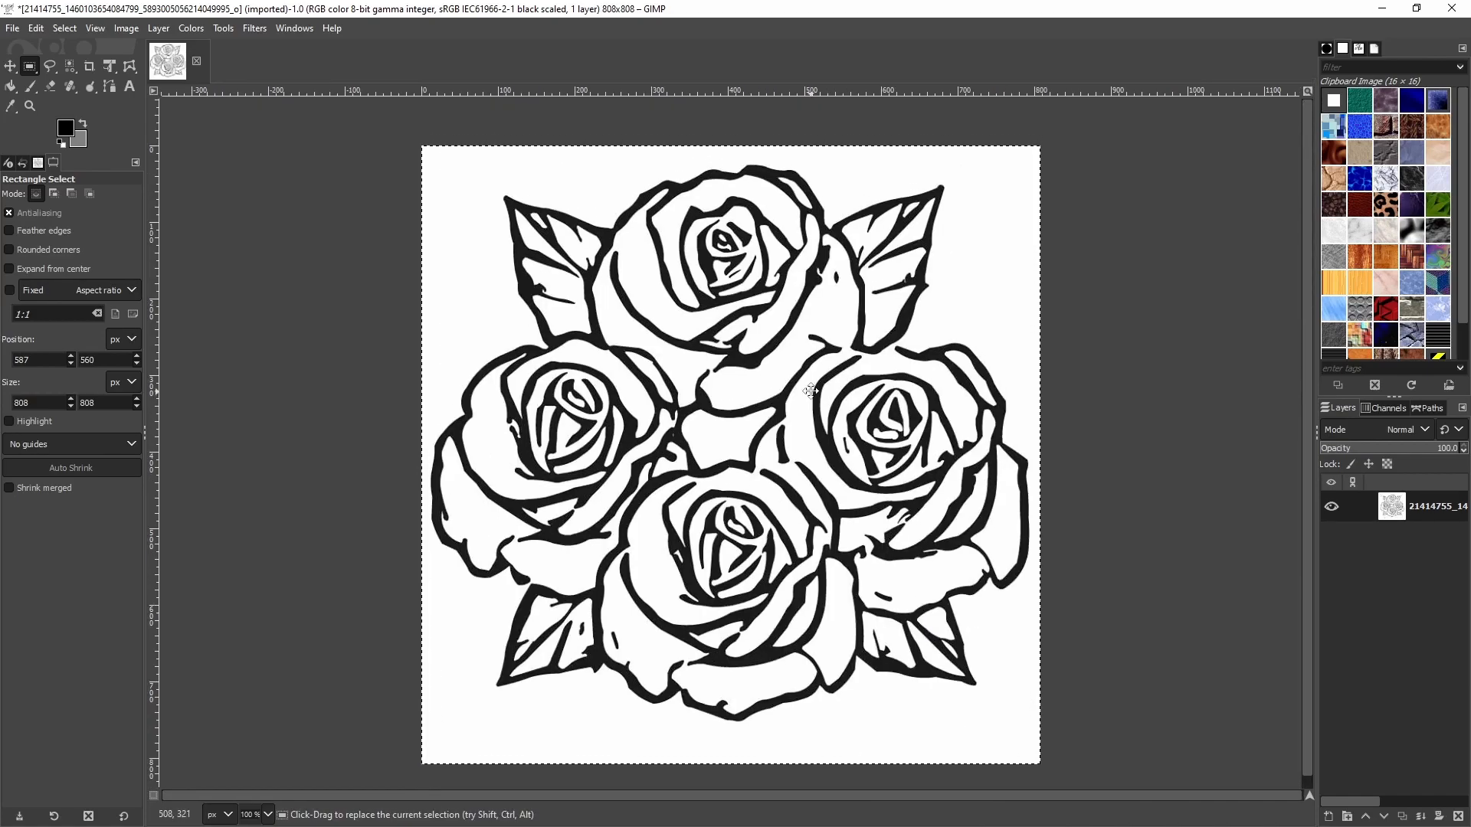
Step: Close the outline gap between the upper-right leaf and the right rose with a black Paintbrush of size 4
scroll(812, 392, "up", 1, "ctrl")
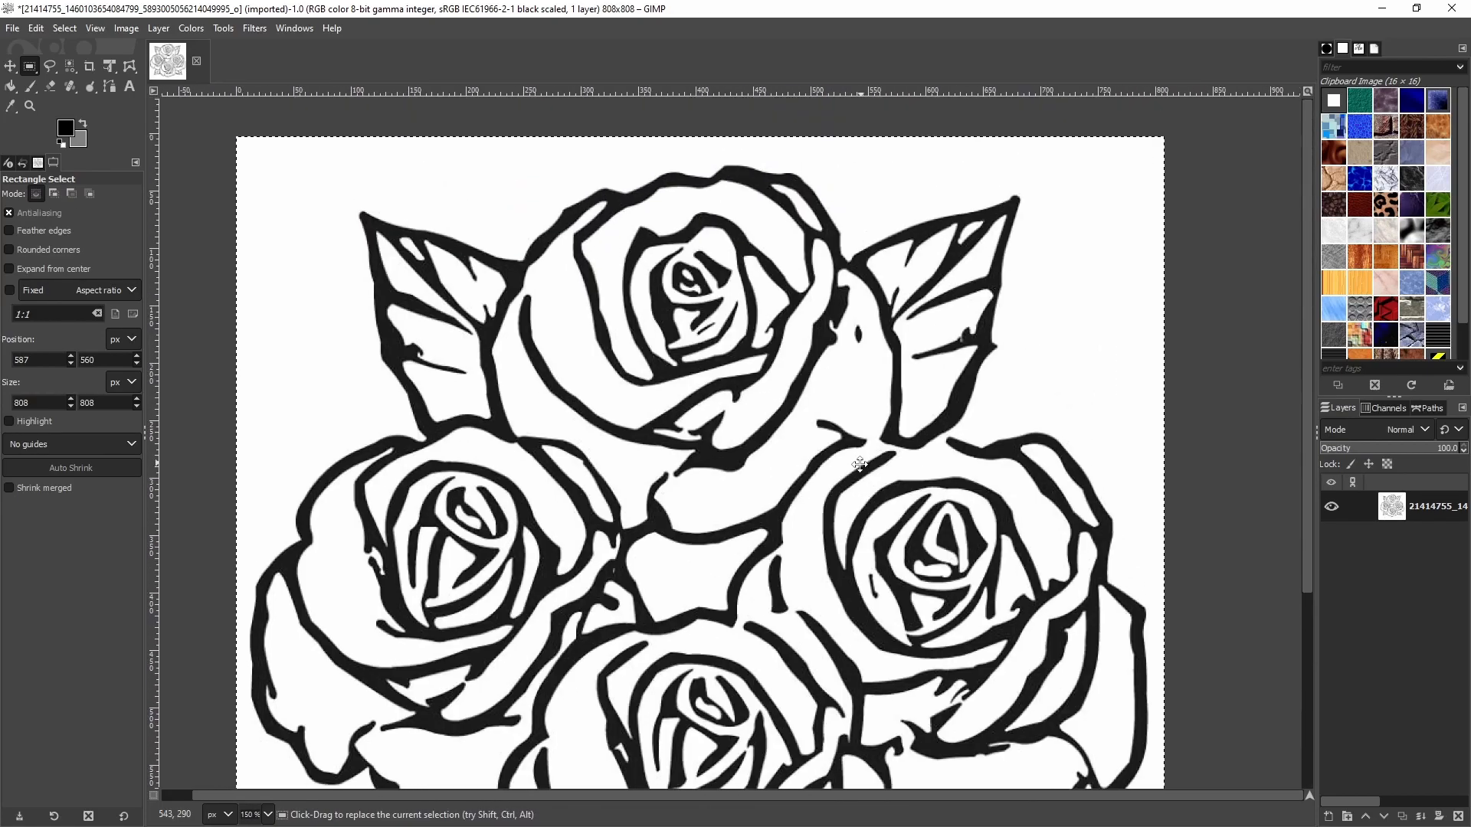
scroll(1057, 267, "left", 3, "shift")
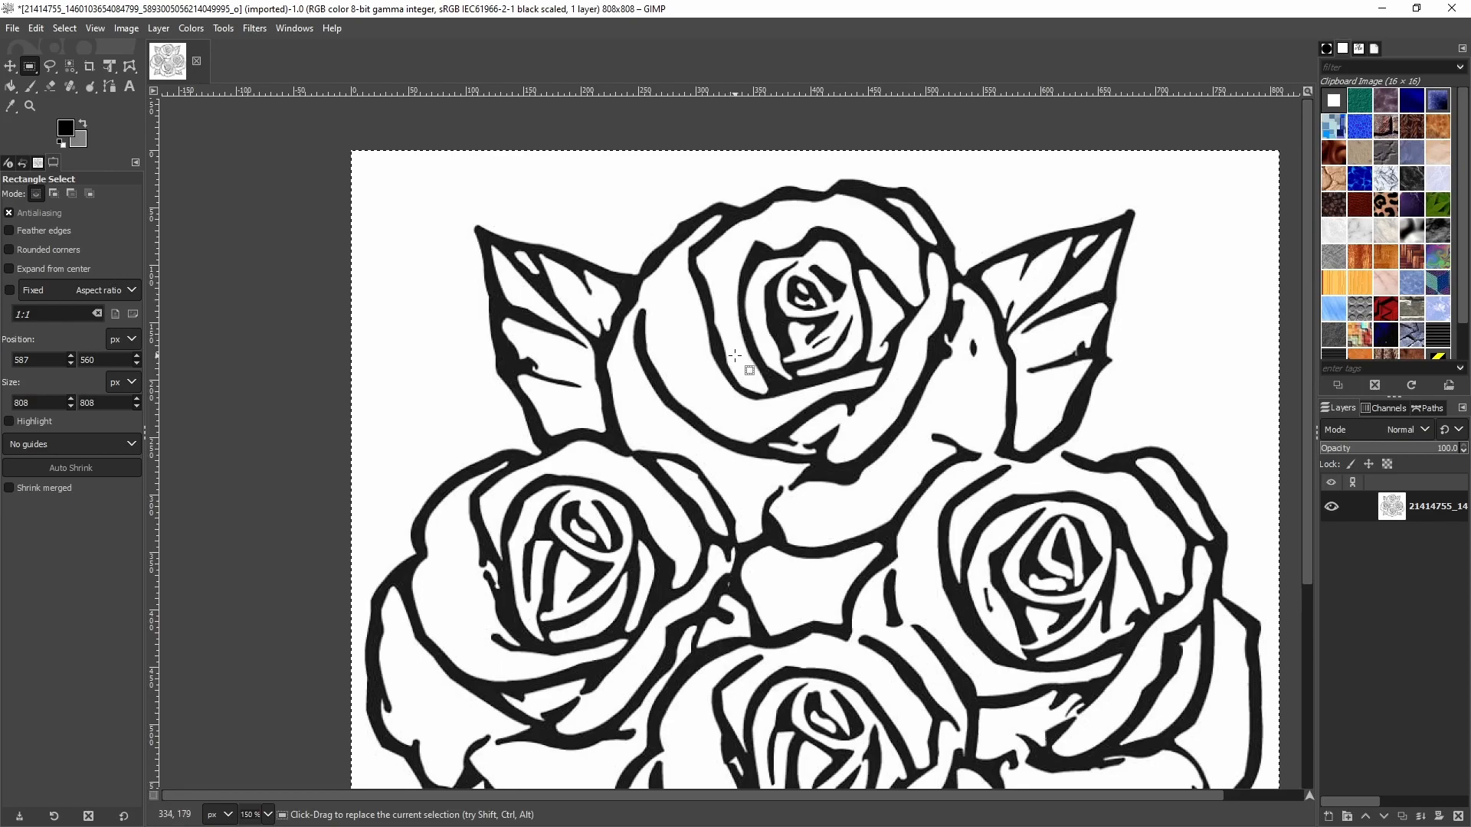
middle_click_drag(939, 477, 812, 345)
middle_click_drag(898, 358, 921, 387)
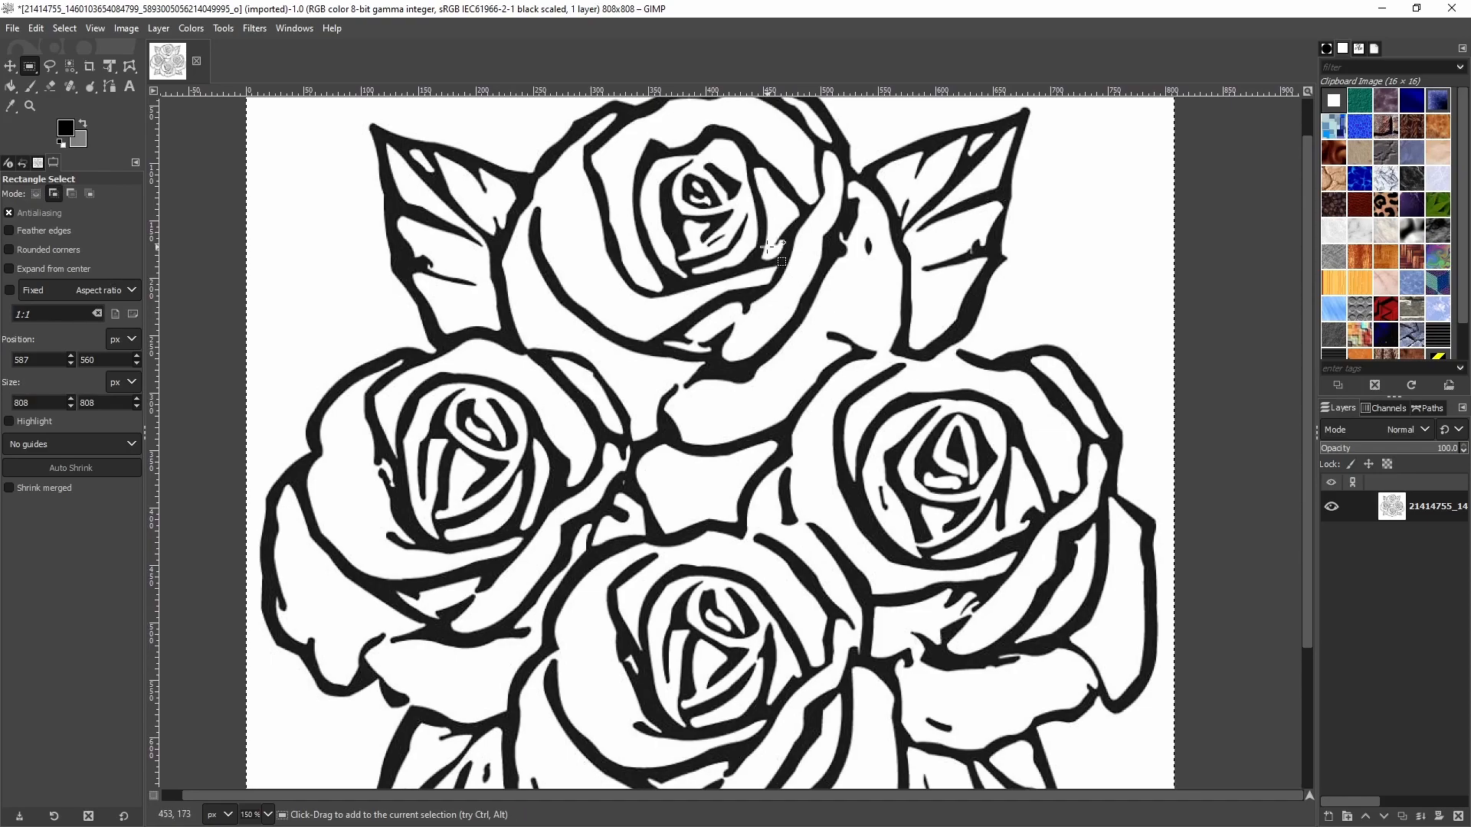
key("b")
left_click(29, 86)
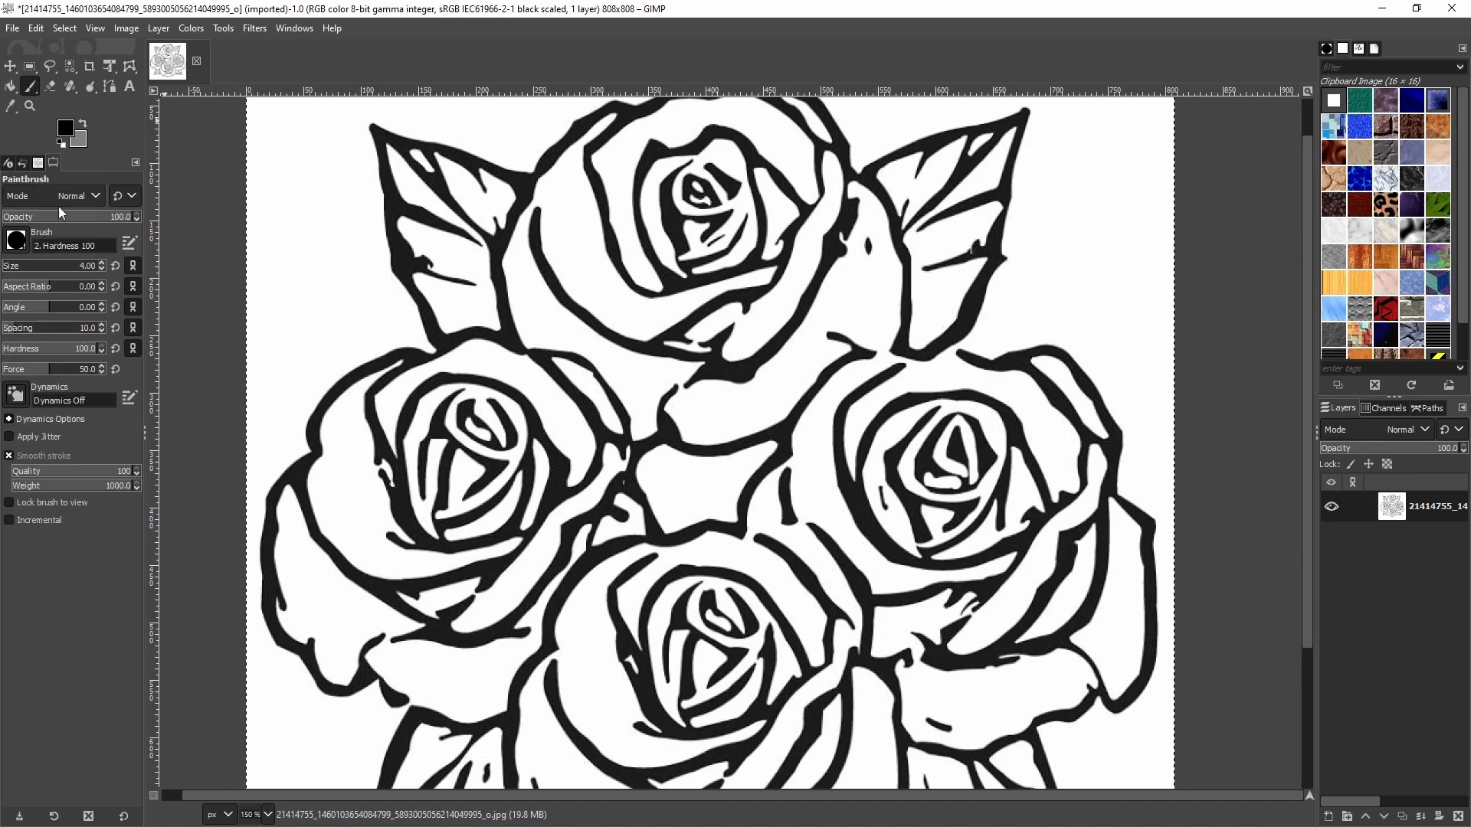
left_click(63, 128)
left_click(257, 268)
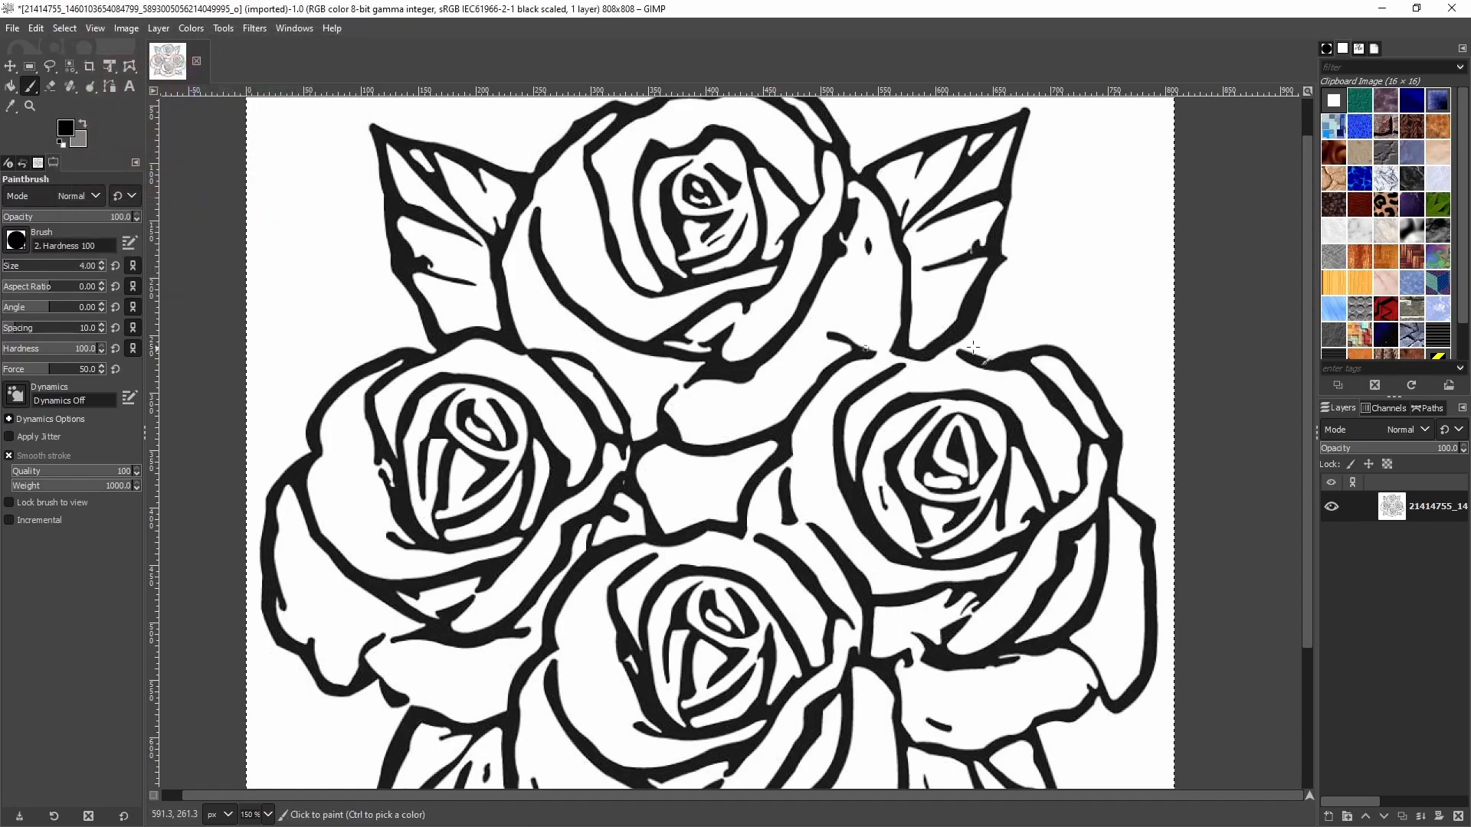
scroll(959, 356, "up", 4, "ctrl")
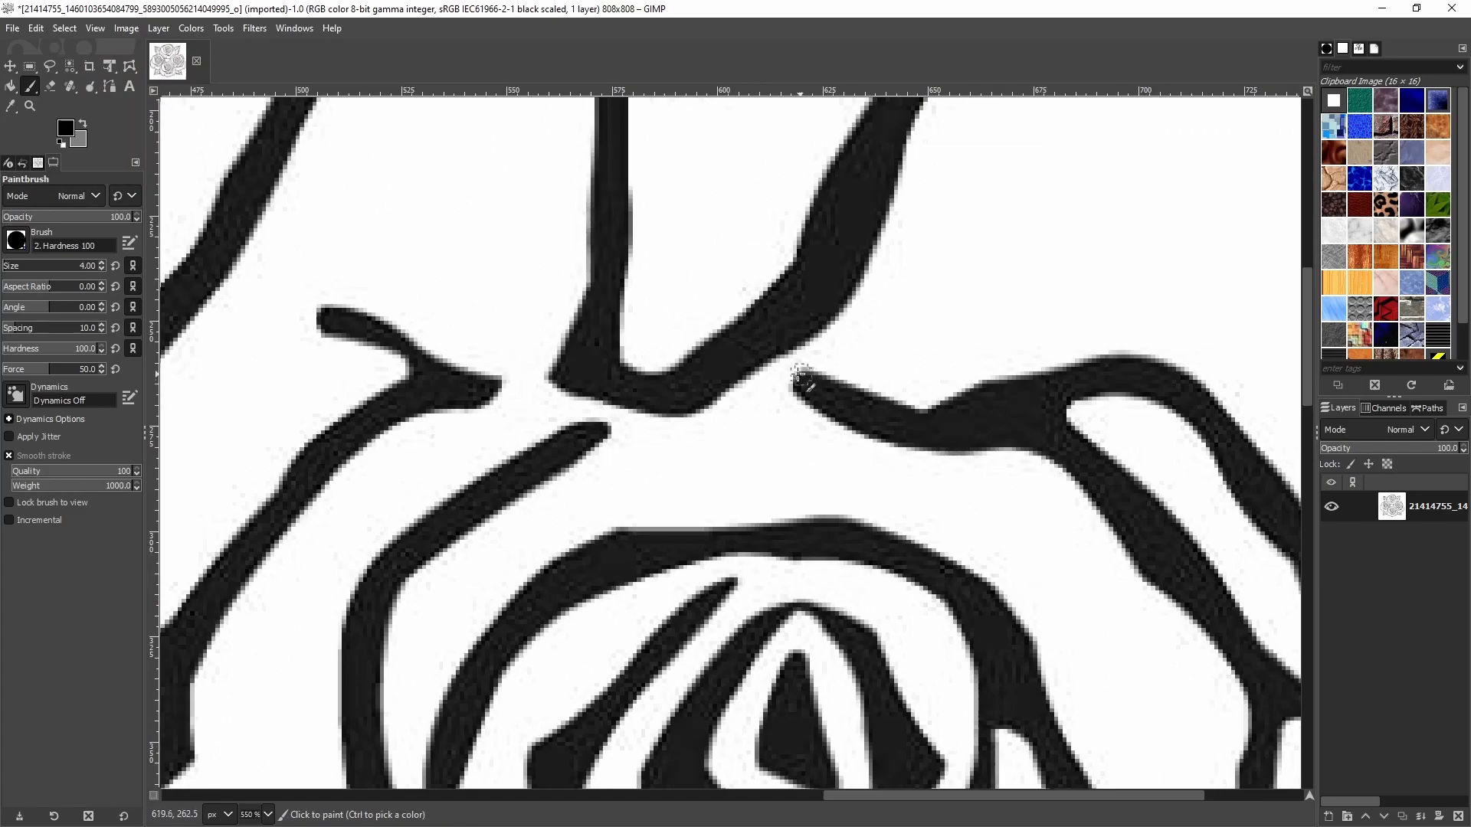
mouse_move(787, 358)
left_mouse_down()
mouse_move(801, 379)
mouse_move(763, 362)
mouse_move(810, 397)
left_mouse_up()
scroll(801, 390, "down", 5, "ctrl")
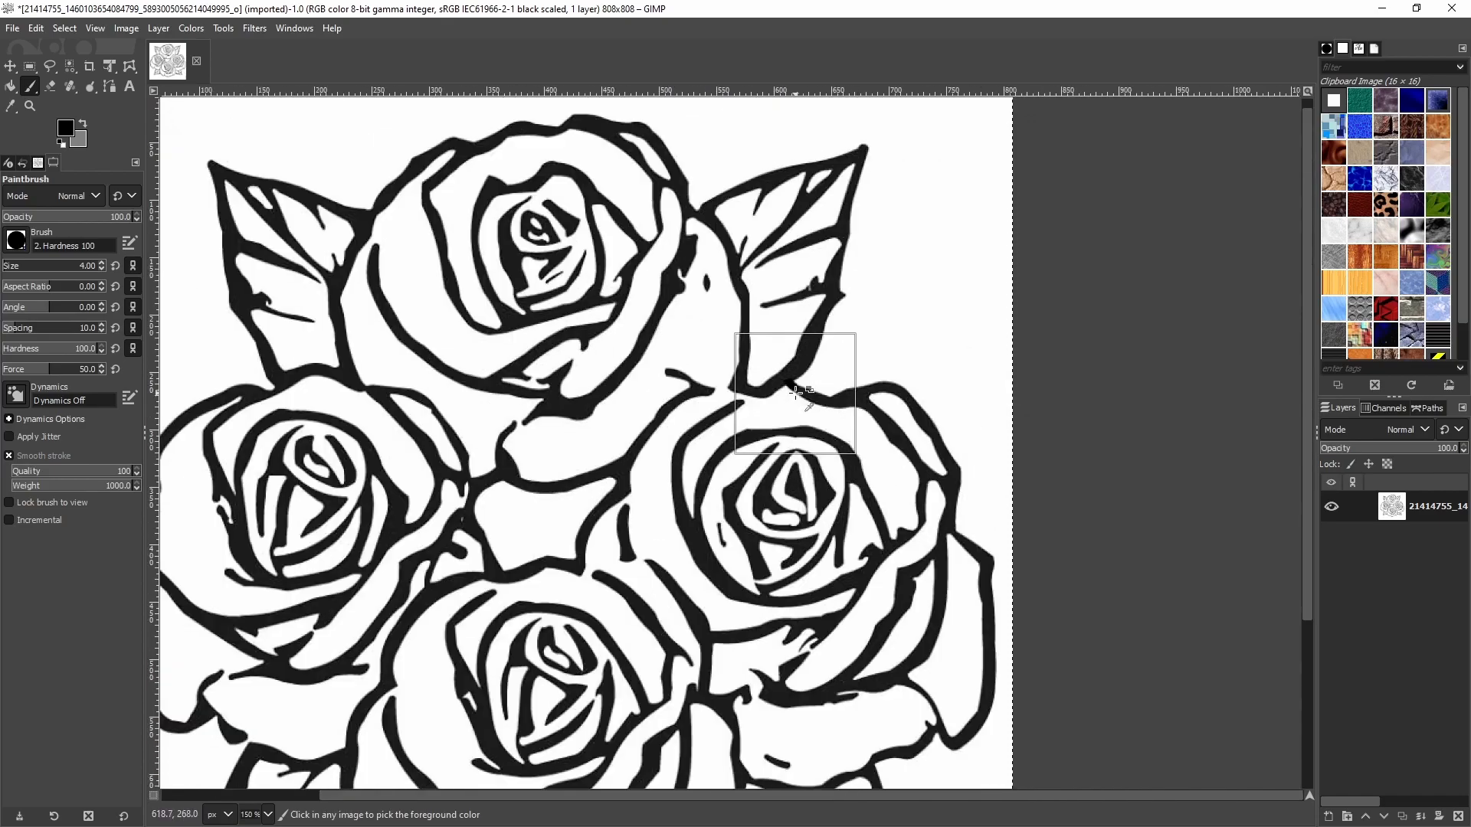
Step: Paint black over the outline gap where the lower-left leaf meets the left rose's petal
scroll(684, 567, "up", 3, "ctrl")
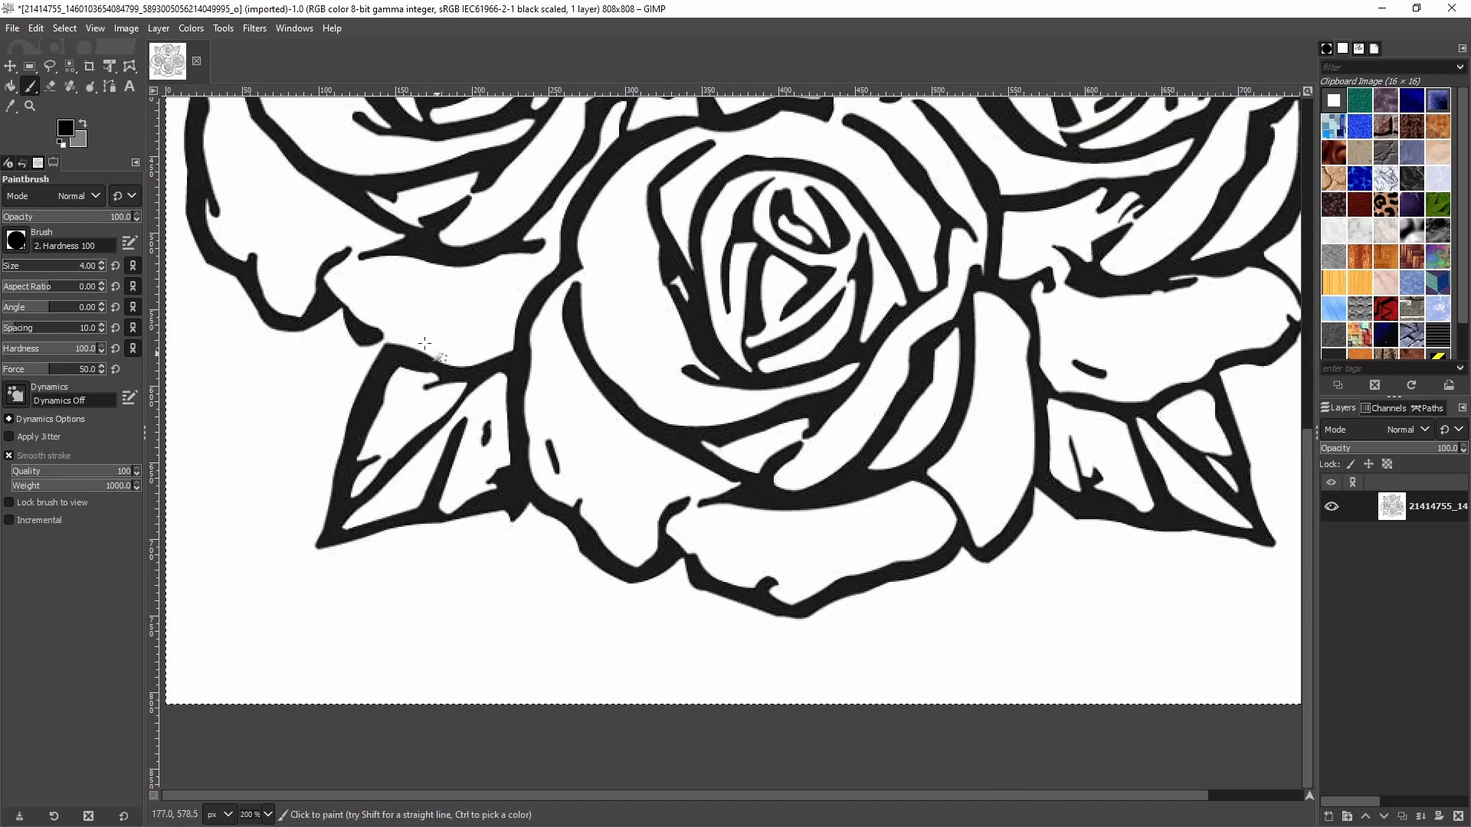
scroll(628, 468, "up", 5, "ctrl")
mouse_move(733, 450)
left_mouse_down()
mouse_move(765, 515)
mouse_move(713, 440)
mouse_move(758, 475)
left_mouse_up()
scroll(759, 475, "down", 7, "ctrl")
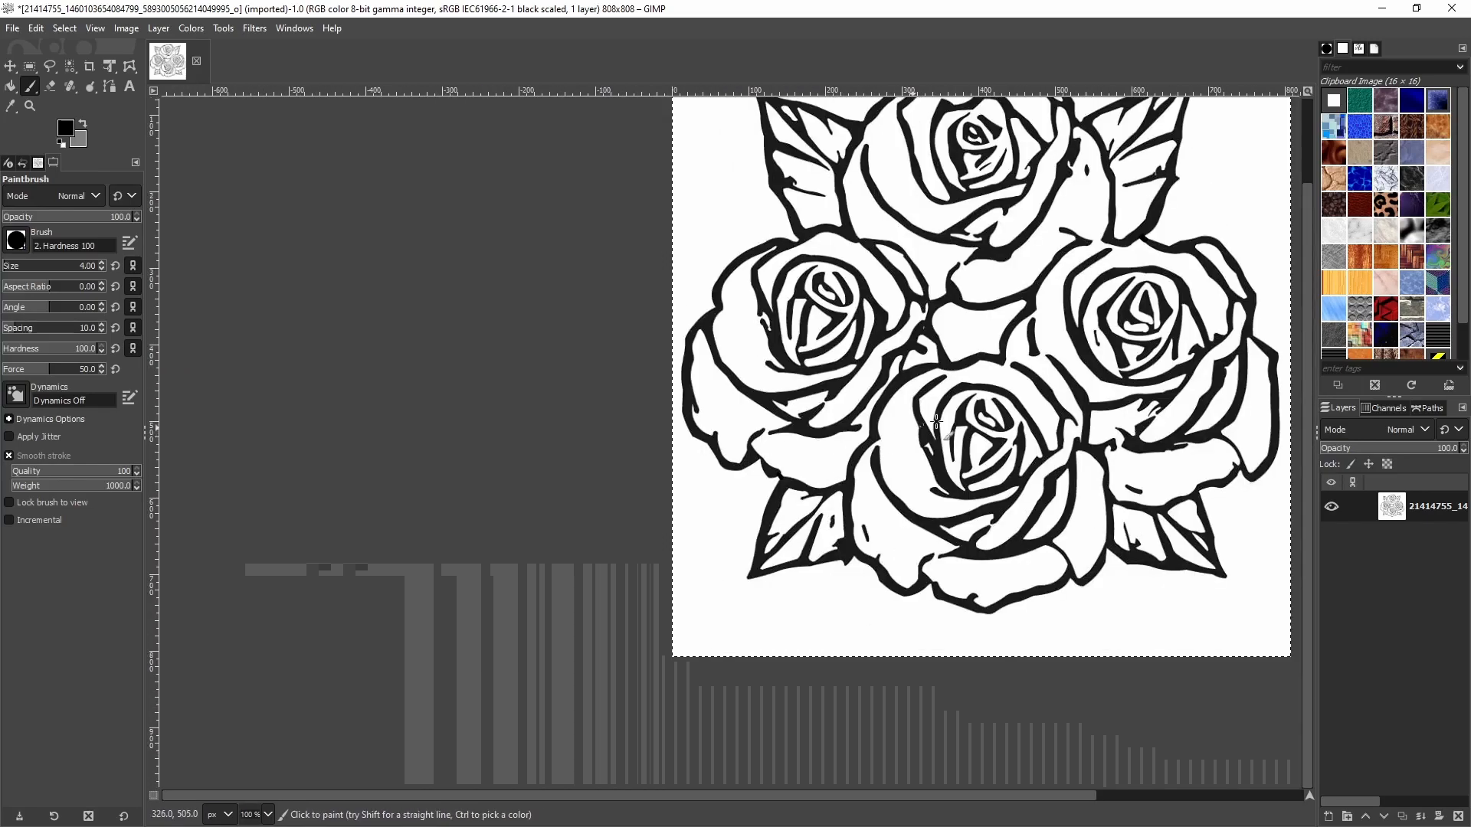
Step: Open the Brightness-Contrast adjustment for the rose drawing, try a contrast of -10 and examine the line edges
scroll(733, 482, "up", 5, "ctrl")
scroll(733, 483, "down", 2, "ctrl")
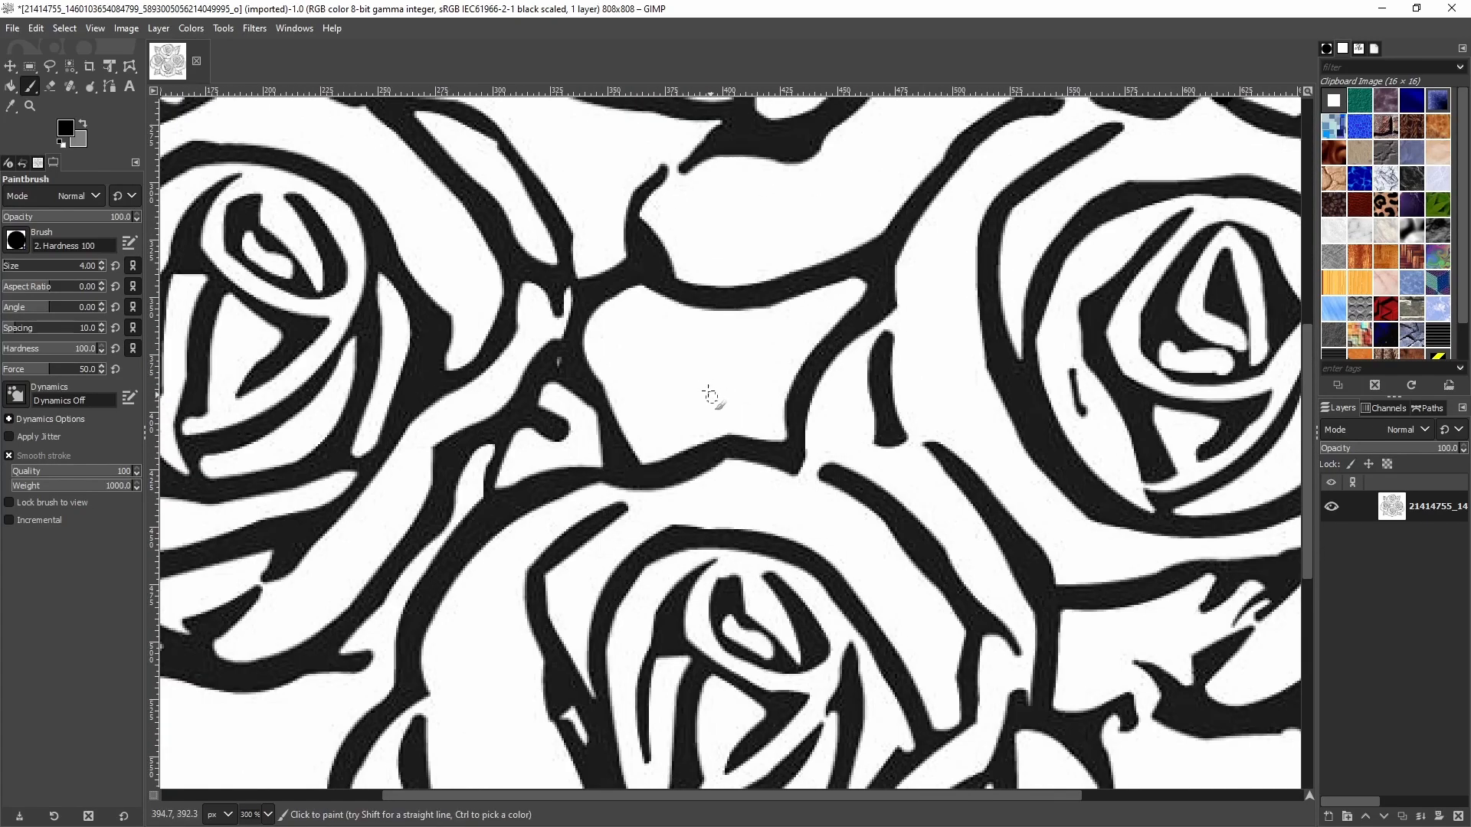
right_click(699, 367)
mouse_move(769, 507)
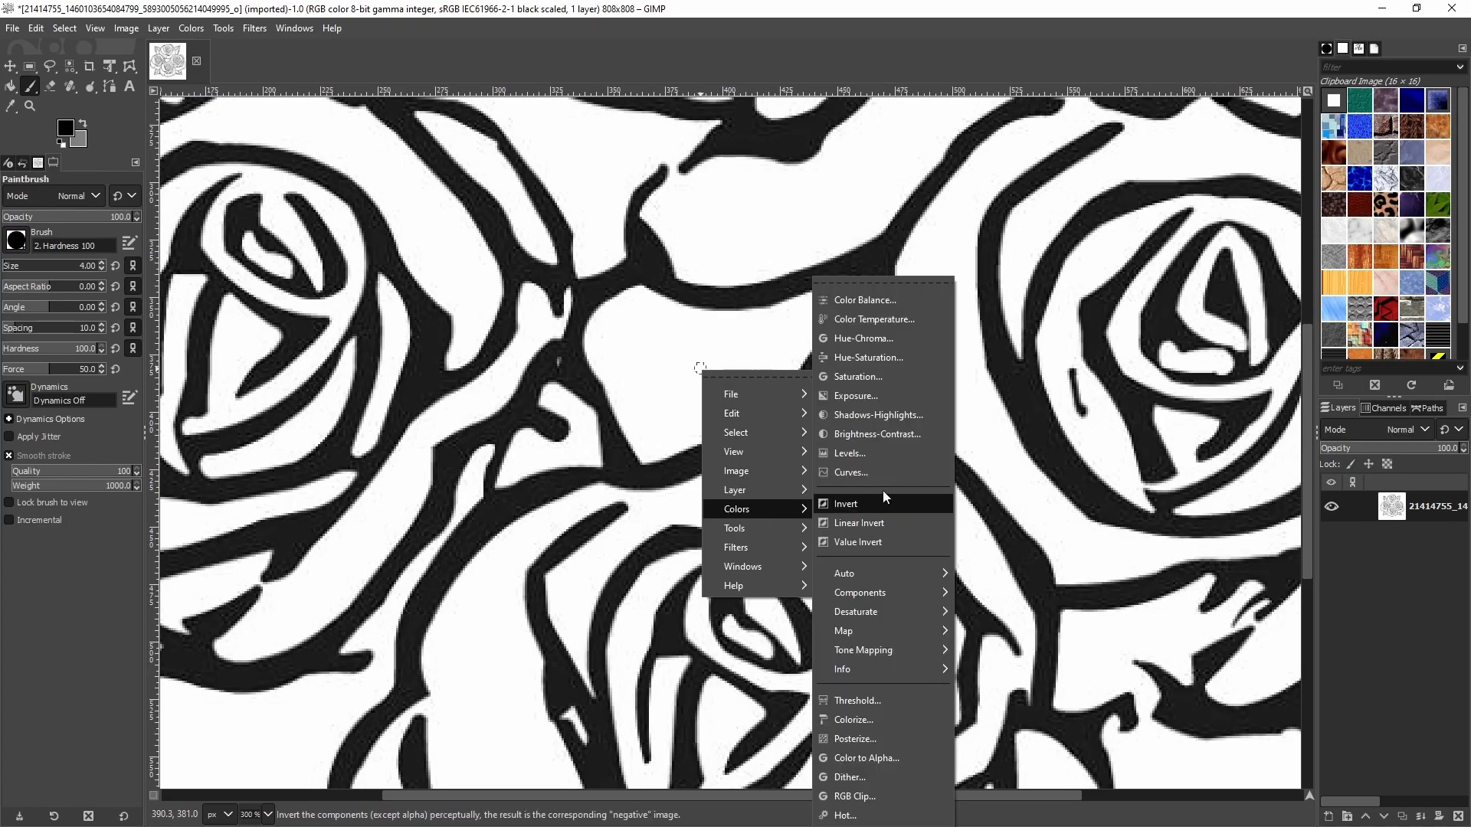
left_click(892, 434)
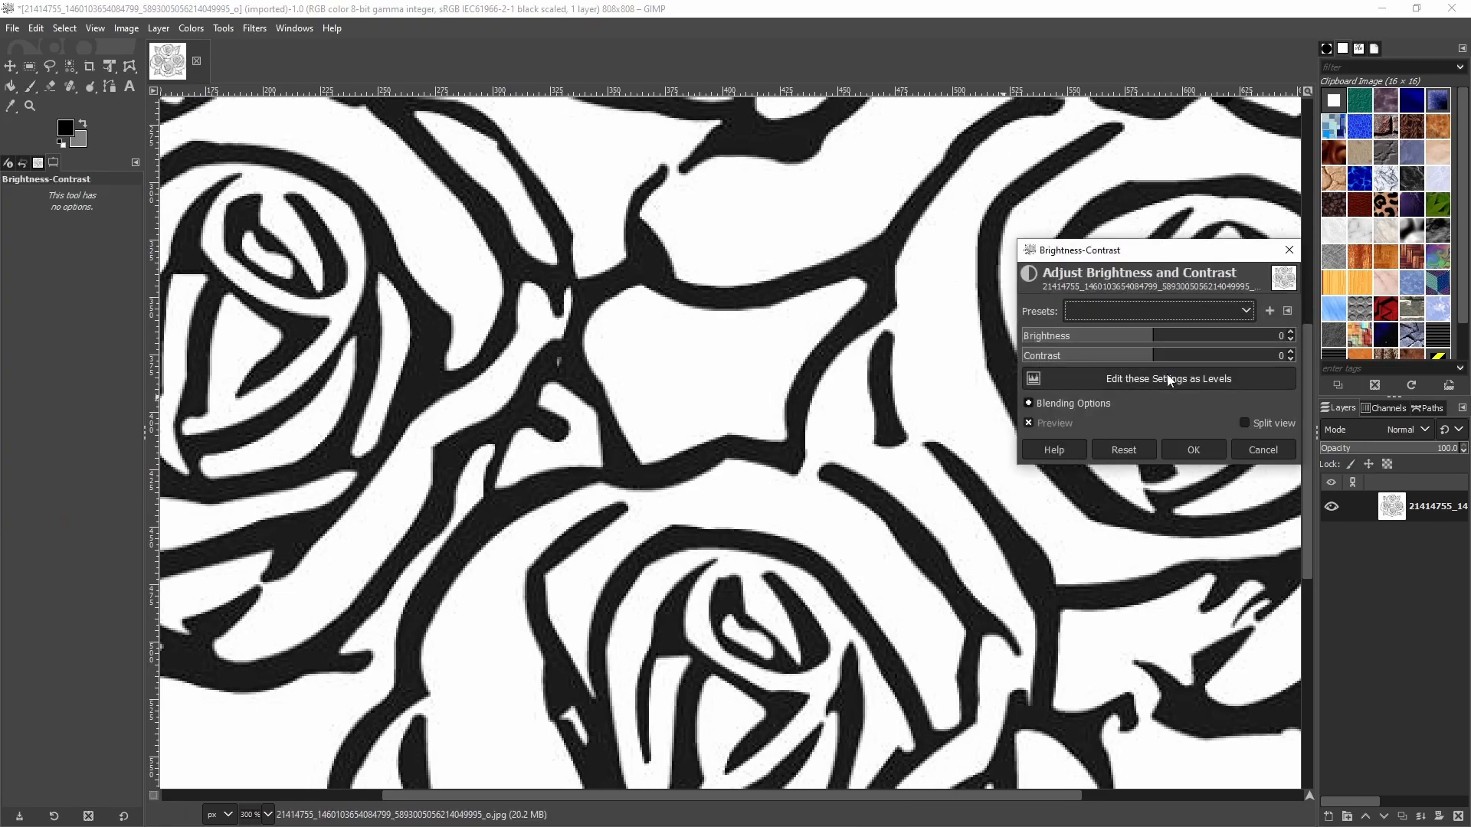
left_click_drag(1154, 360, 1142, 360)
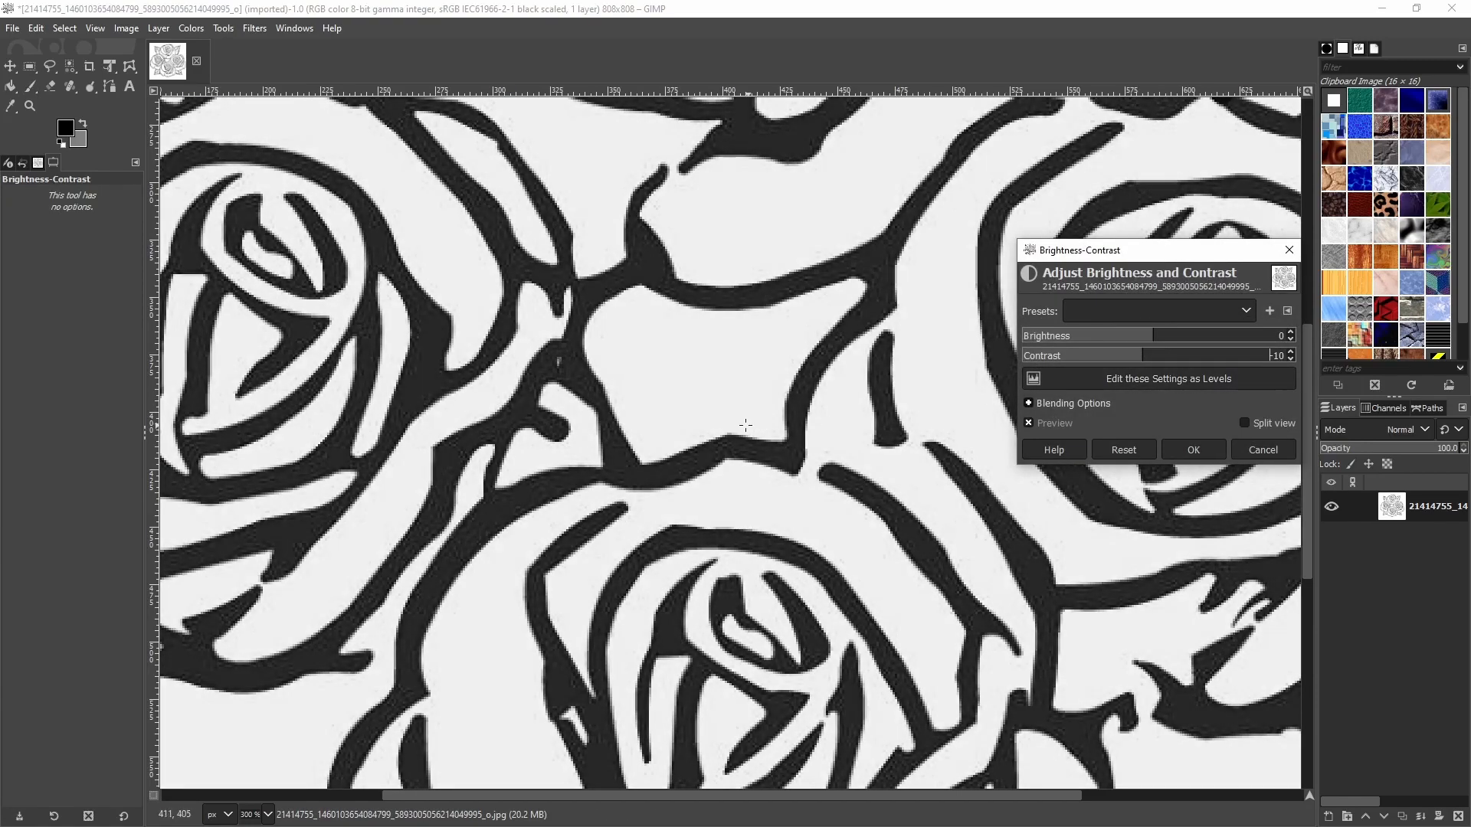
scroll(649, 435, "up", 3, "ctrl")
scroll(586, 414, "up", 1, "ctrl")
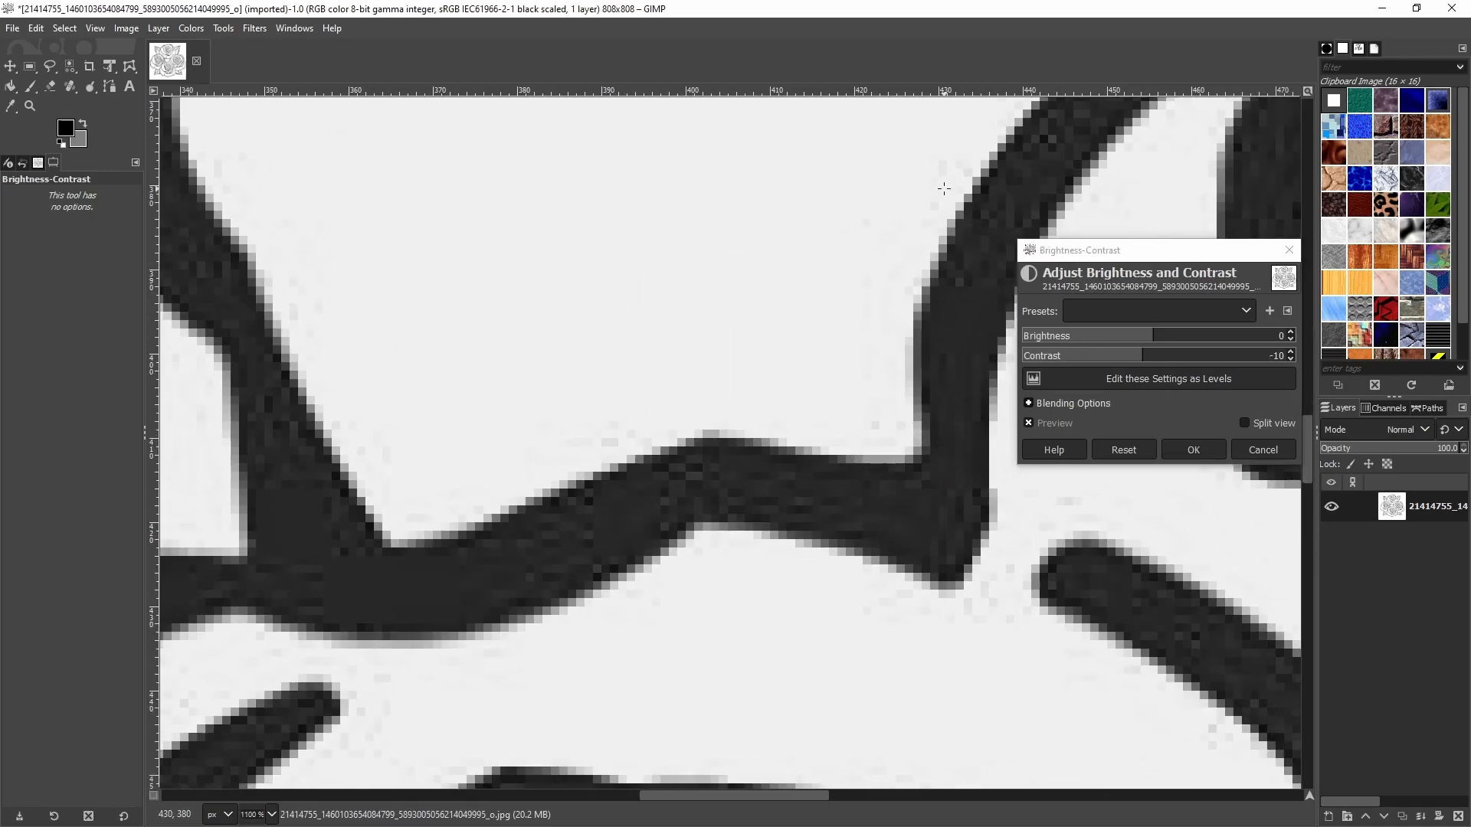
middle_click_drag(943, 189, 727, 455)
scroll(727, 338, "down", 5, "ctrl")
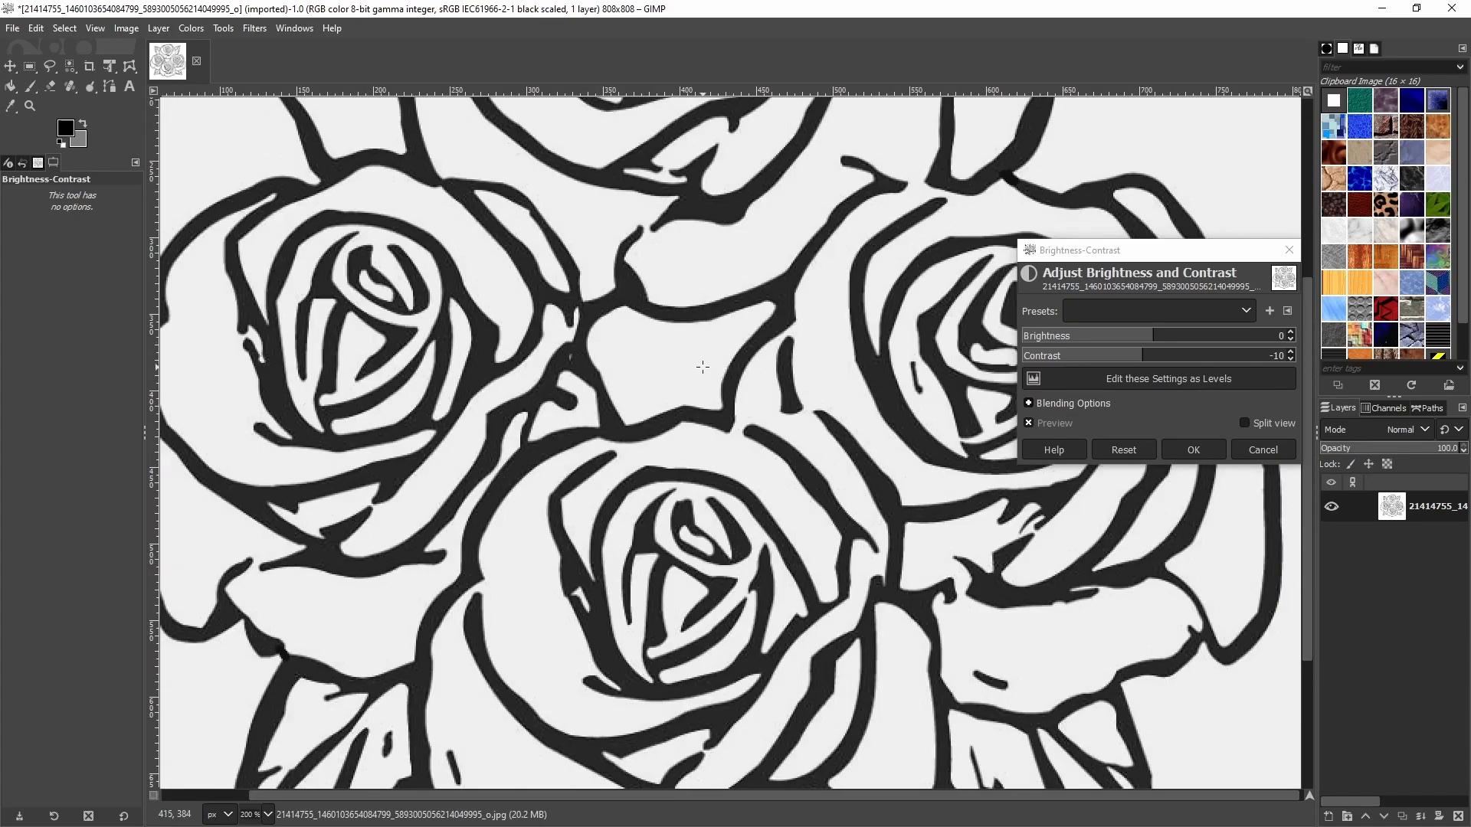
Step: Set the brightness to 64 and the contrast to 112, and apply the adjustment to the rose drawing
left_click_drag(1148, 363, 1104, 341)
middle_click_drag(515, 242, 590, 286)
scroll(590, 286, "up", 4, "ctrl")
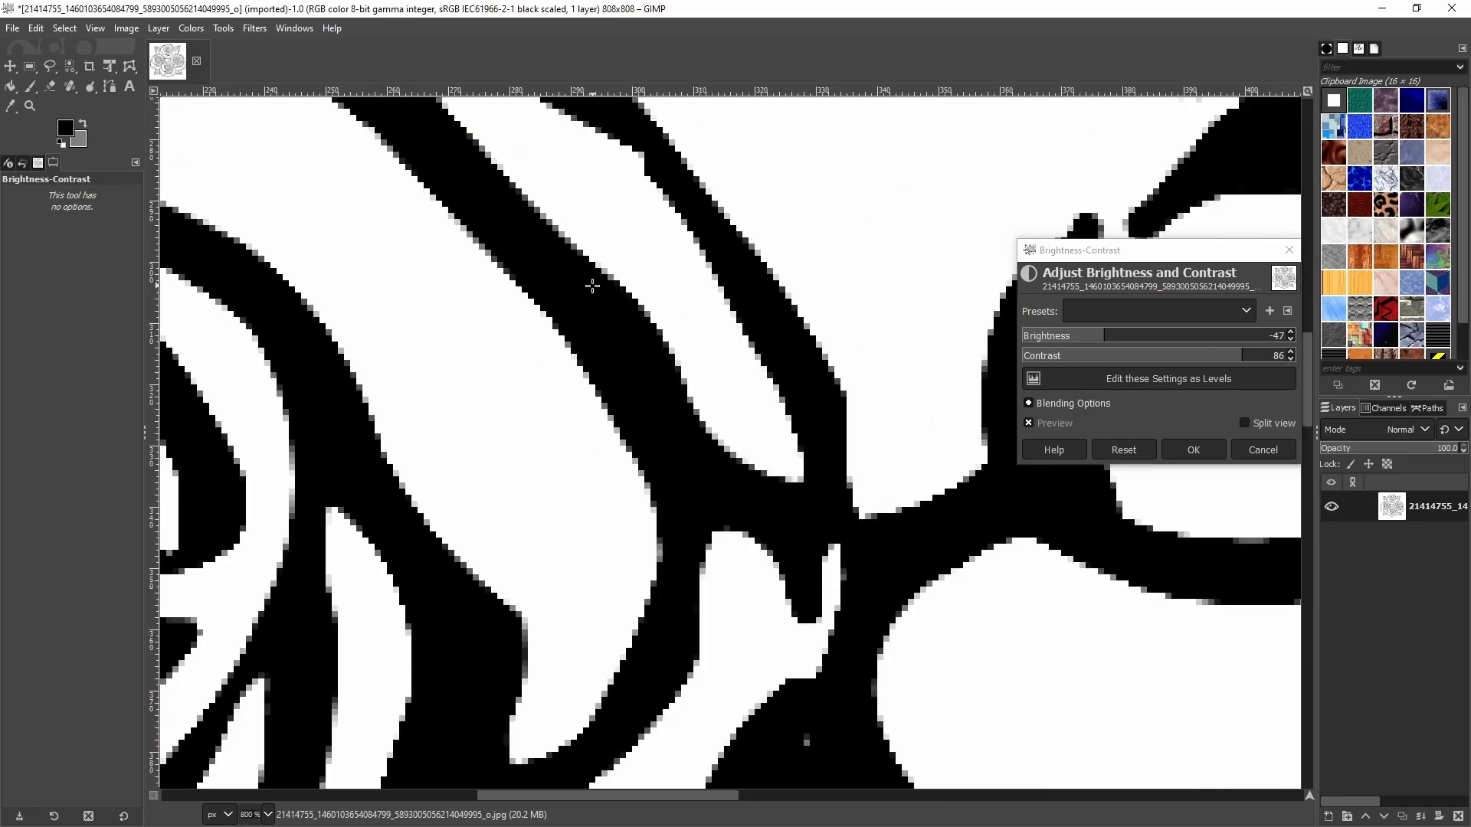
left_click_drag(1102, 338, 1270, 364)
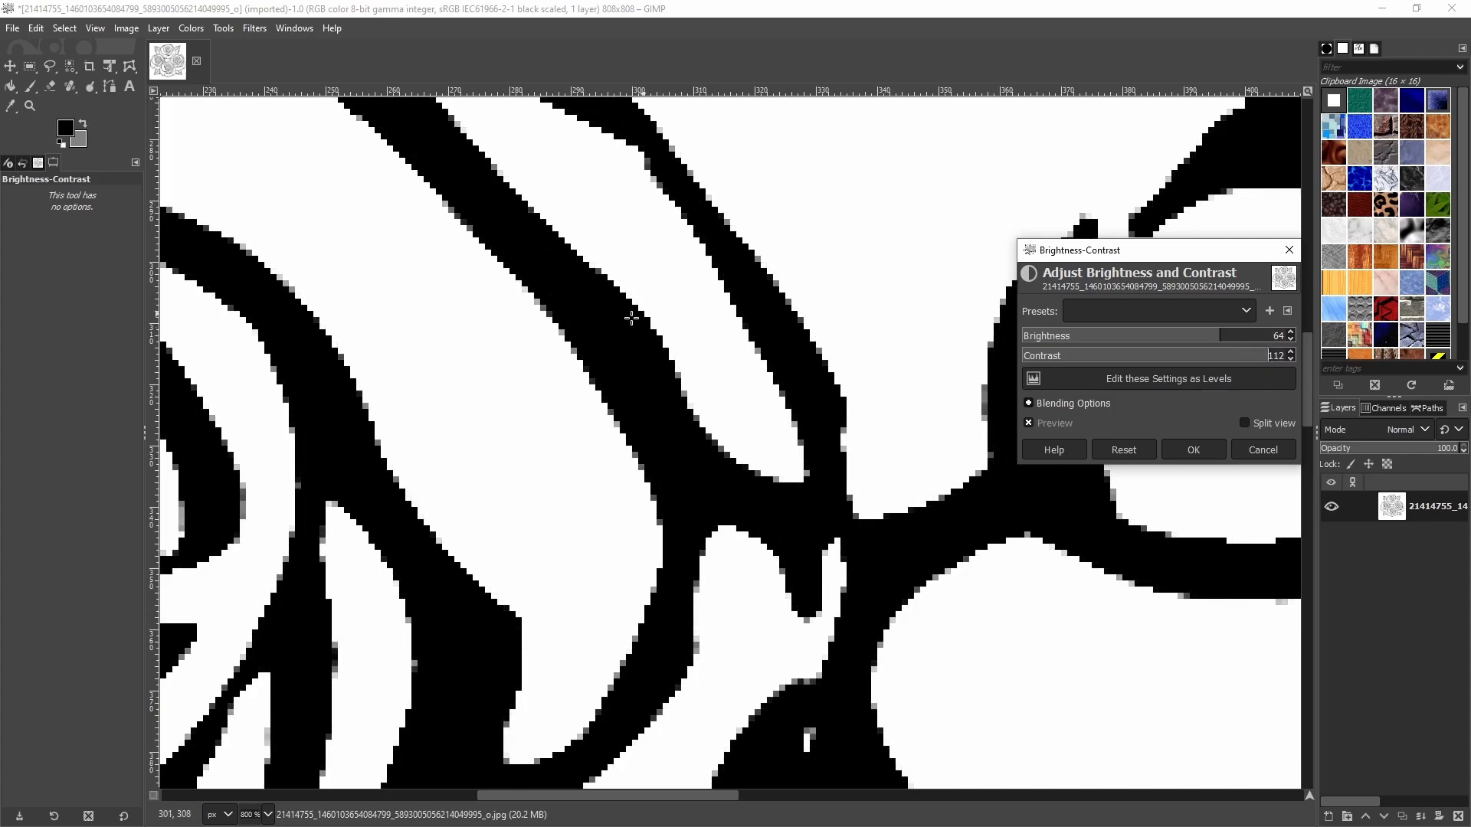
scroll(629, 343, "down", 6, "ctrl")
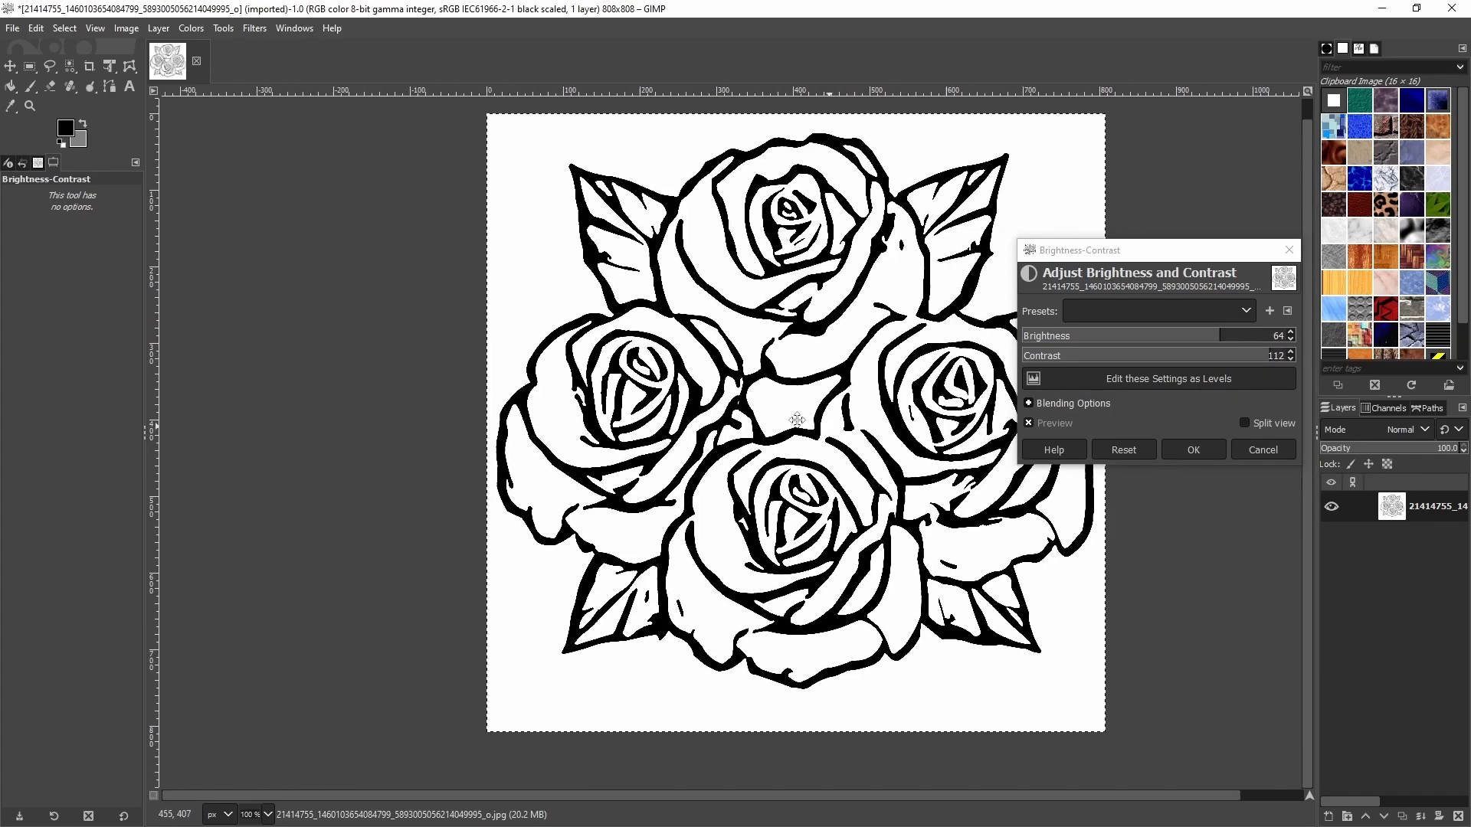
left_click(1193, 449)
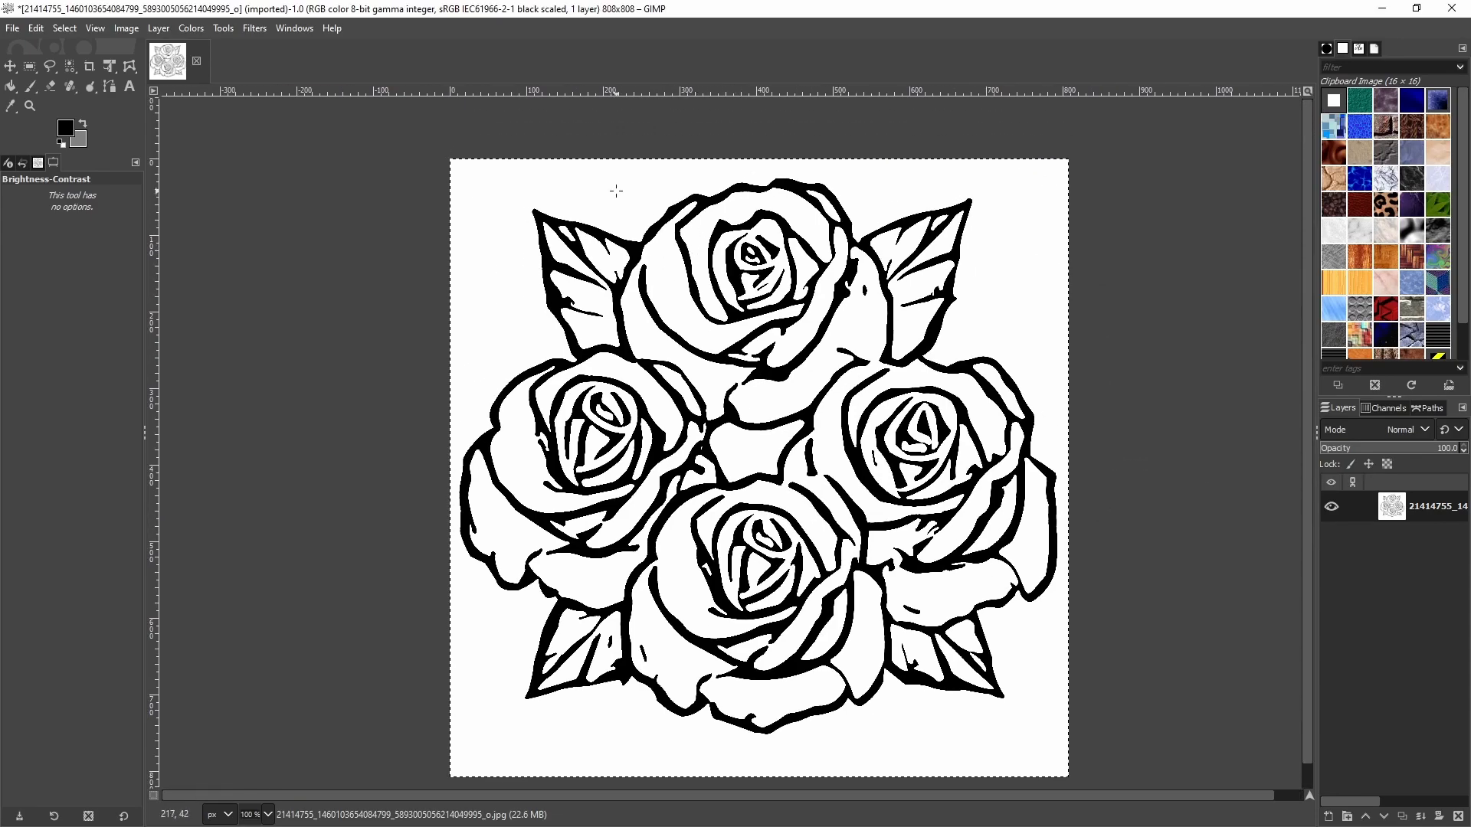
Step: Fill the white background around the roses with the black foreground color using Bucket Fill and inspect the rose edges
key("shift+b")
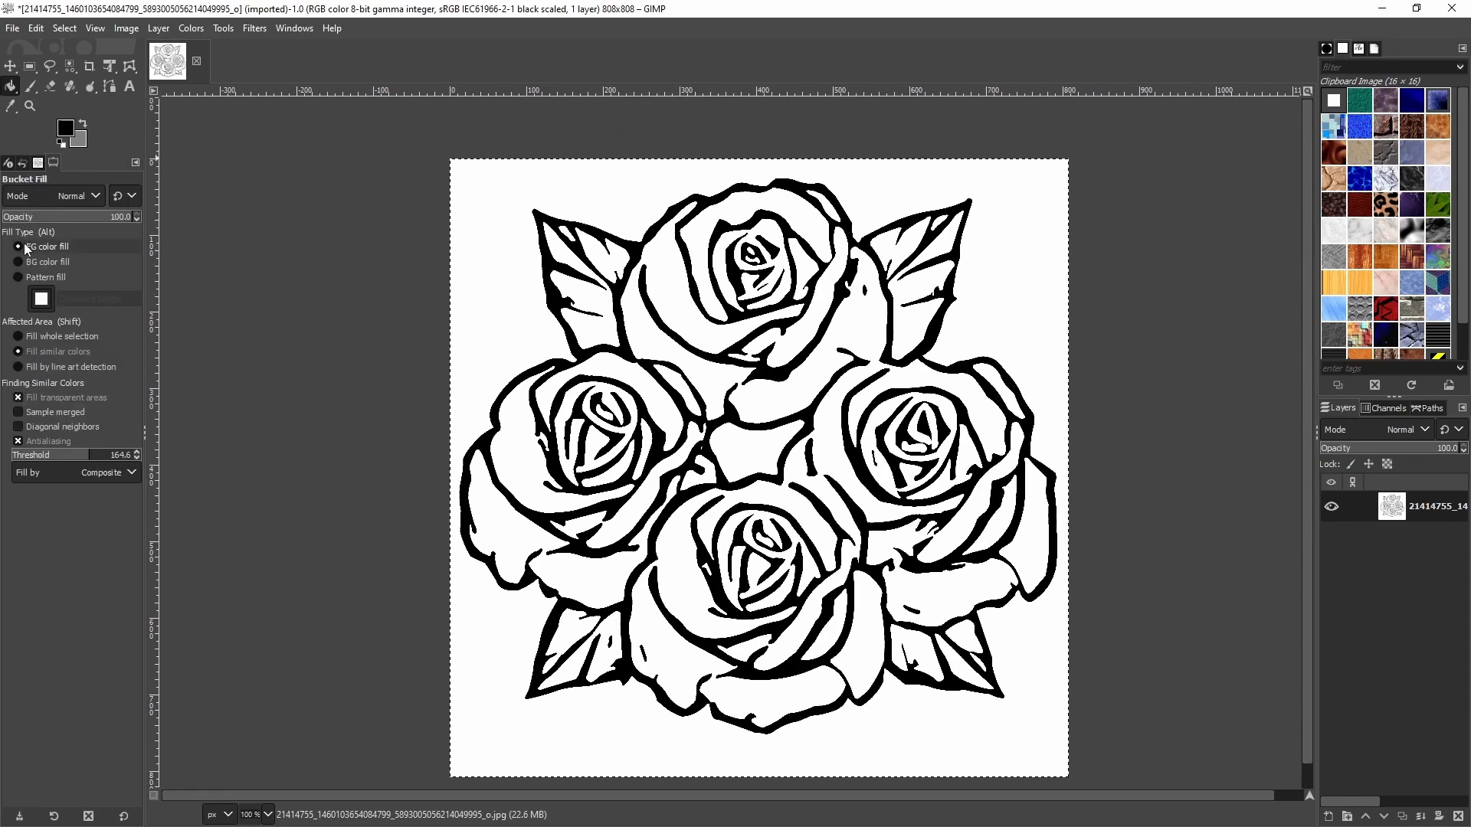
left_click(725, 448)
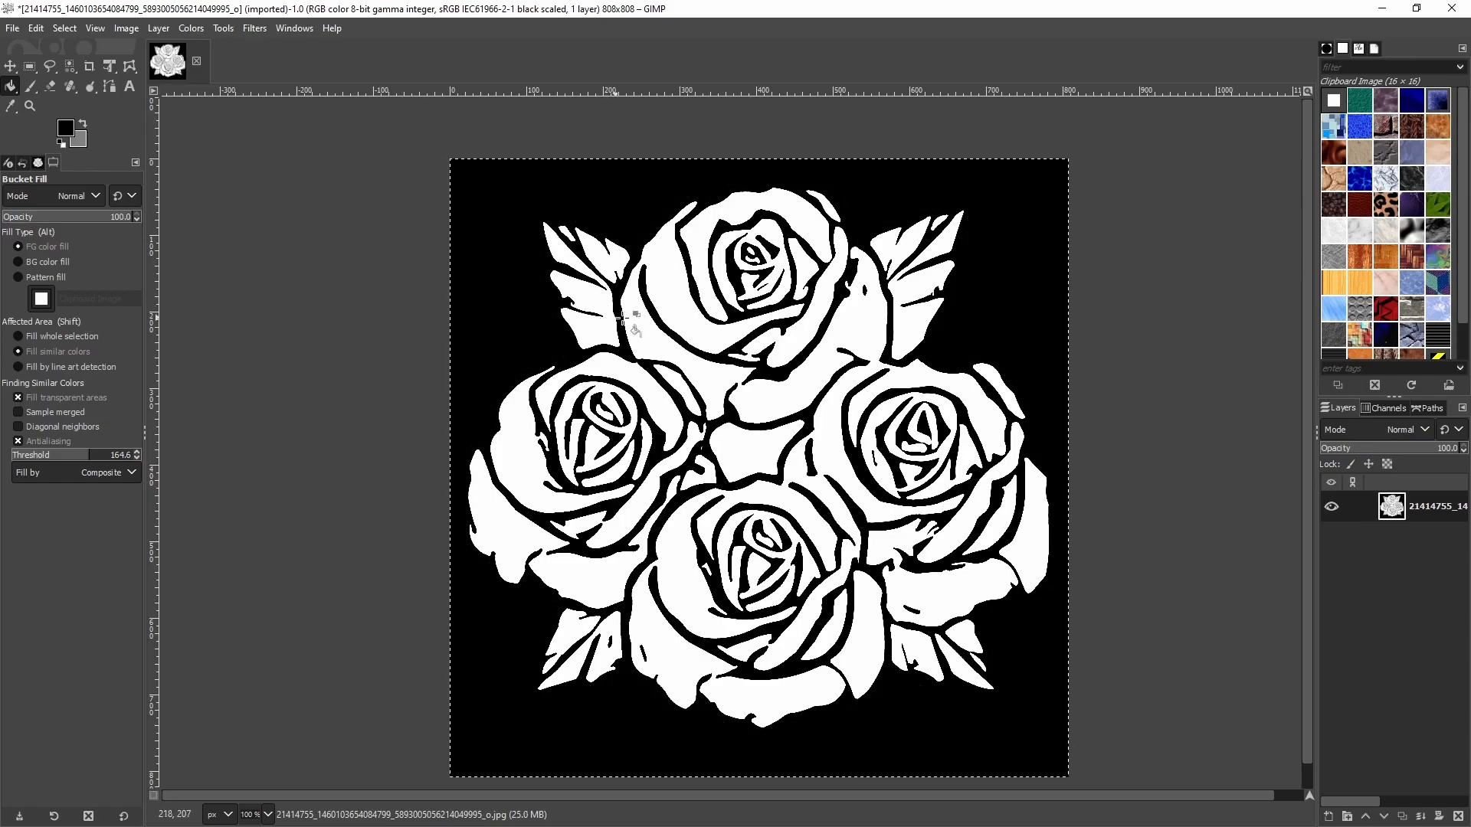
scroll(712, 410, "up", 2, "ctrl")
scroll(713, 411, "up", 2, "ctrl")
scroll(712, 411, "down", 4, "ctrl")
middle_click_drag(890, 362, 712, 392)
scroll(840, 263, "up", 3, "ctrl")
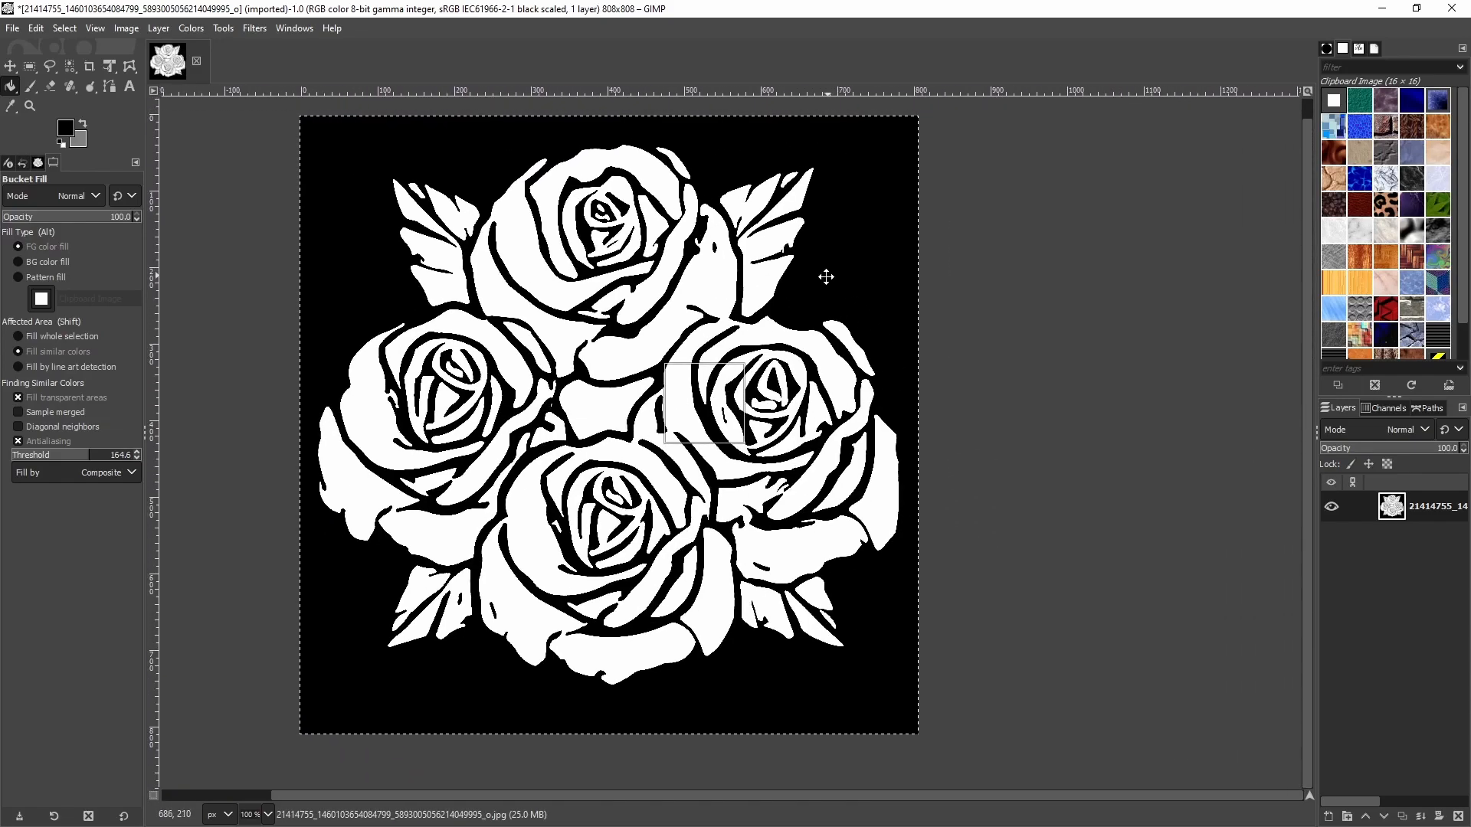
scroll(788, 266, "down", 3, "ctrl")
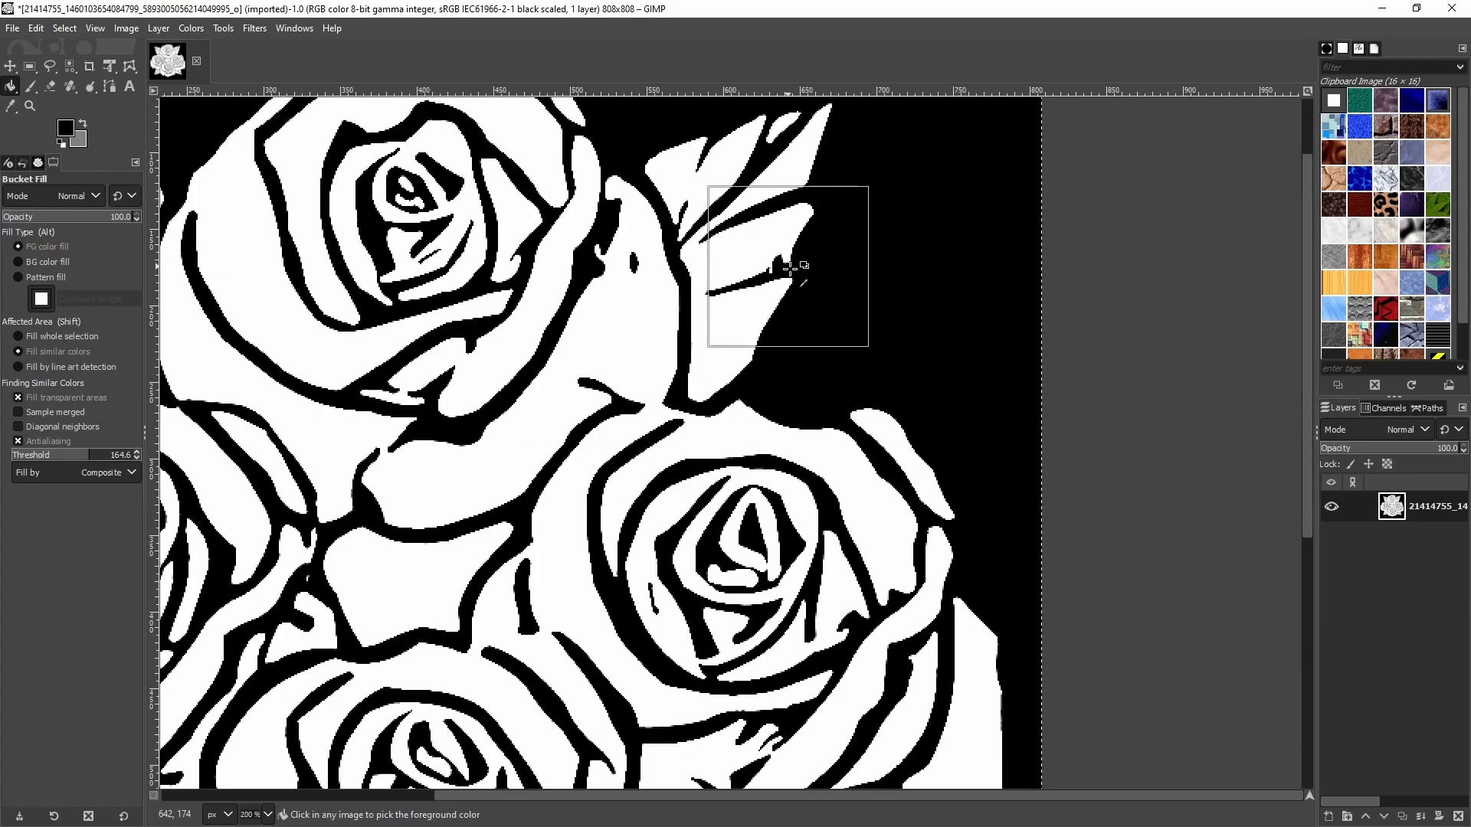
Step: Examine the rose mask's edges, and switch to Blender to study the embossed roses on the reference bottle photo
middle_click_drag(828, 307, 818, 366)
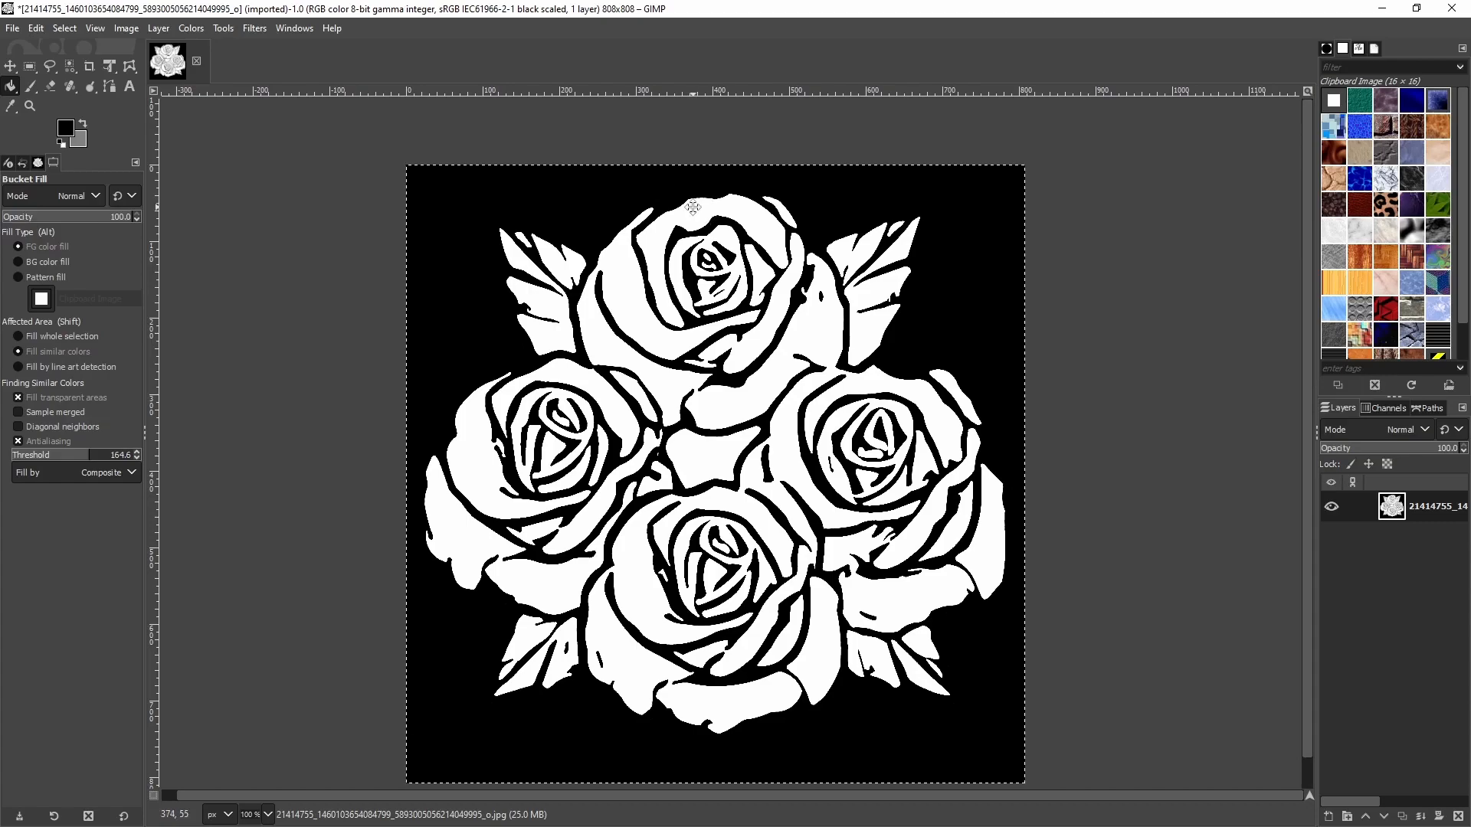
middle_click_drag(694, 207, 727, 255)
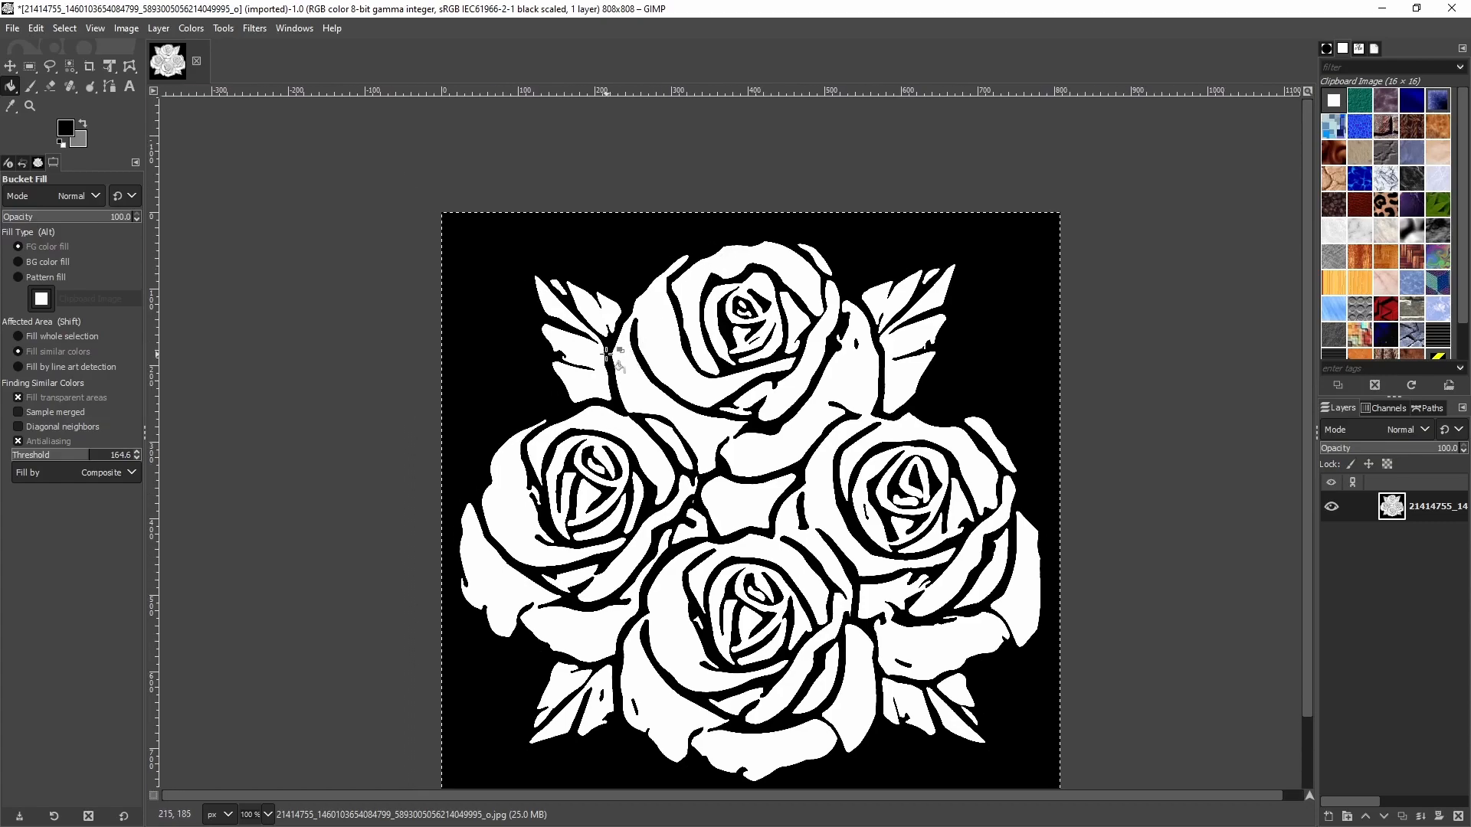
middle_click_drag(606, 354, 592, 386)
scroll(621, 325, "up", 4, "ctrl")
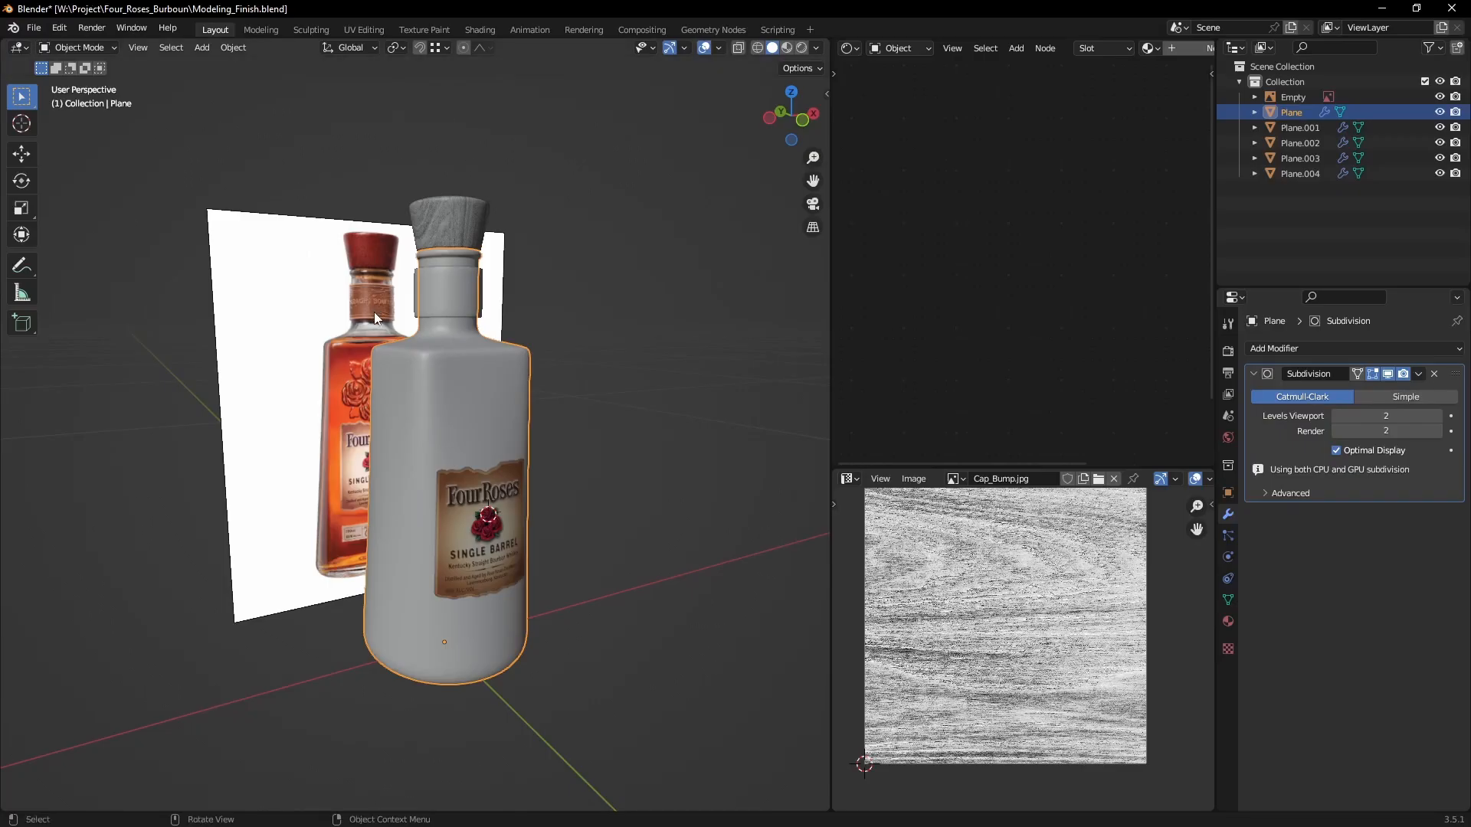
middle_click_drag(374, 311, 502, 258)
scroll(466, 351, "up", 5)
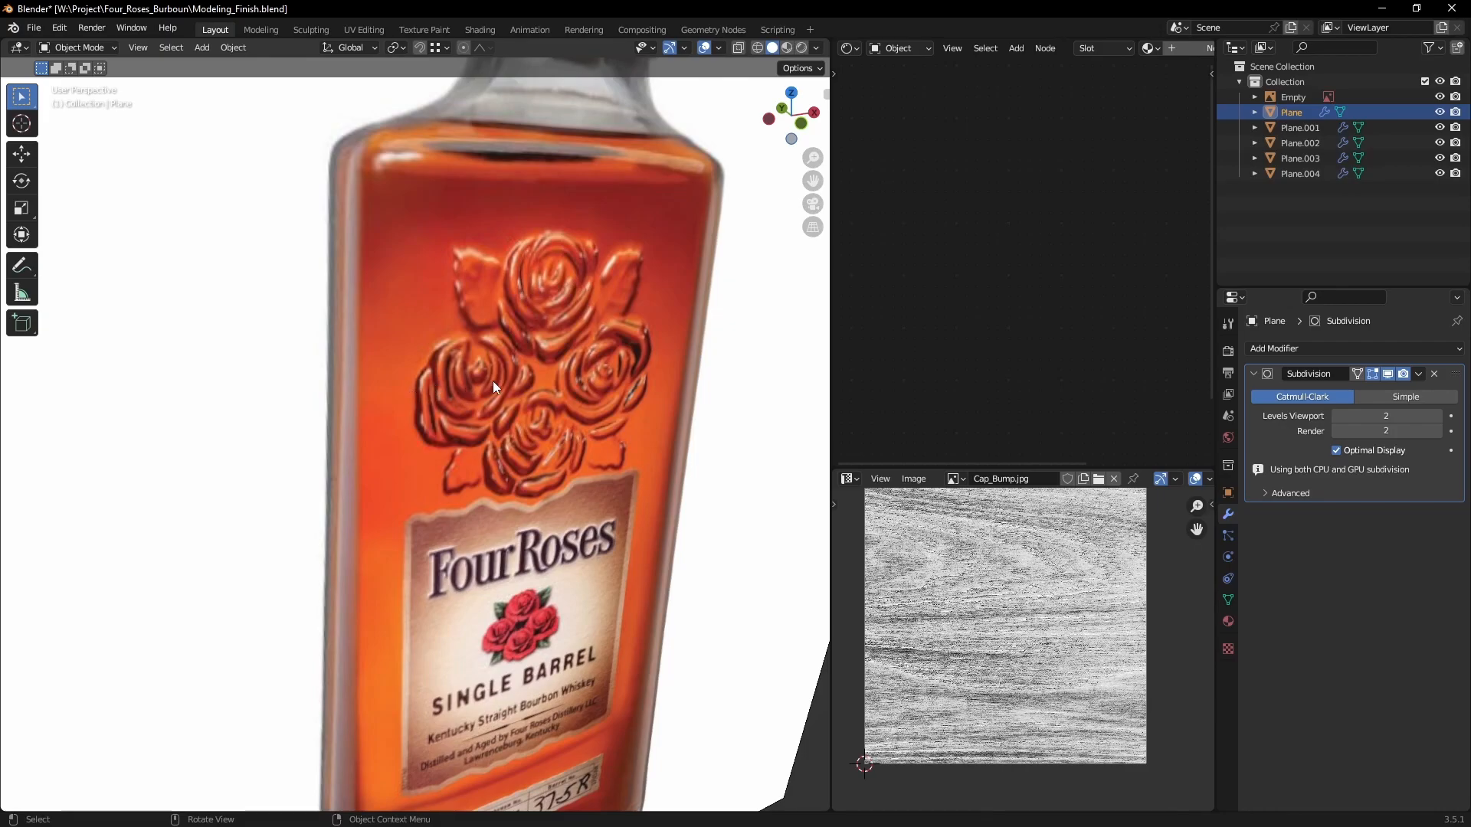
scroll(494, 372, "down", 8)
mouse_move(496, 371)
middle_mouse_down()
mouse_move(494, 403)
mouse_move(494, 378)
middle_mouse_up()
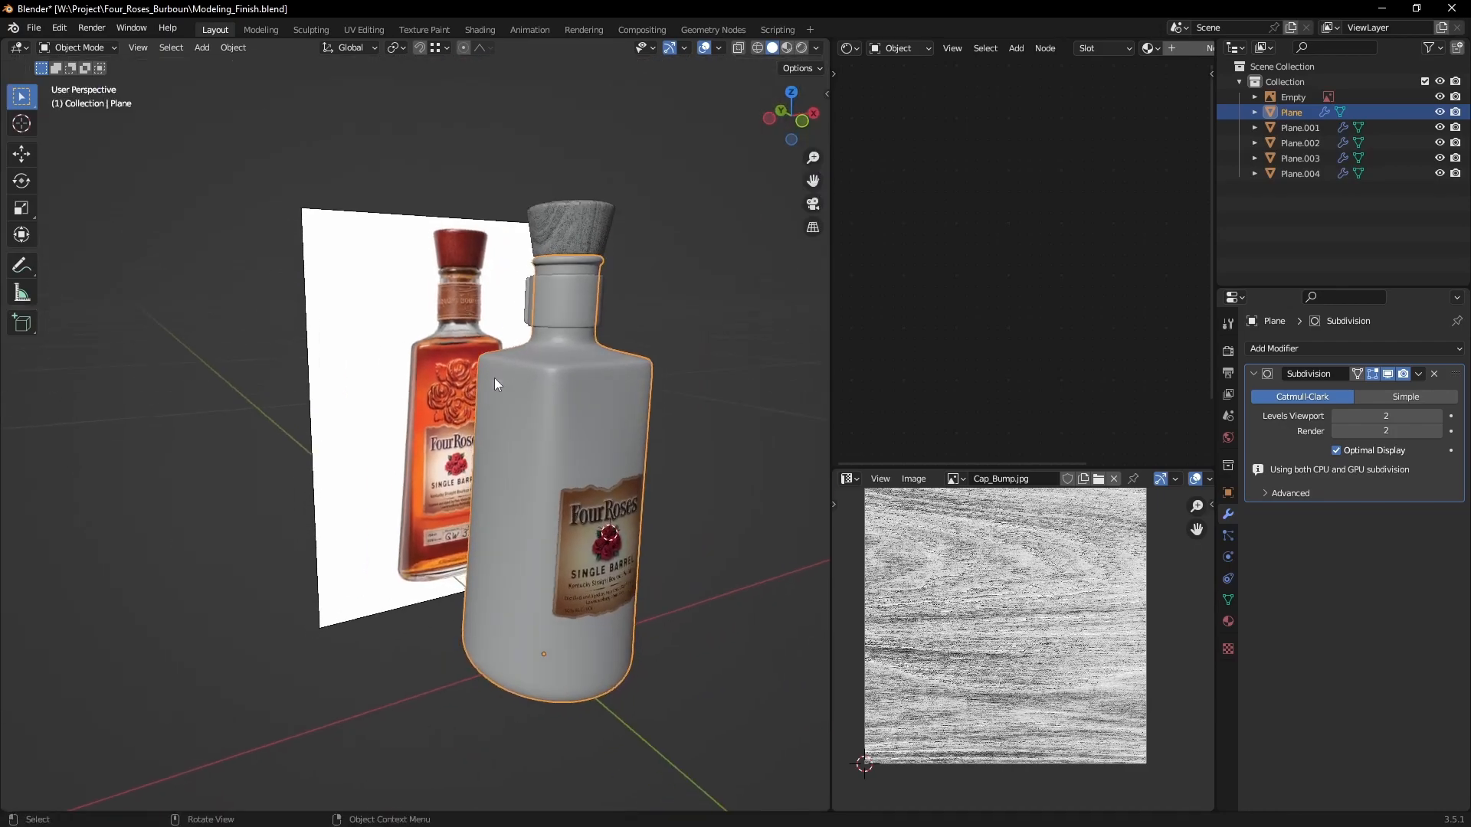
scroll(494, 378, "up", 2)
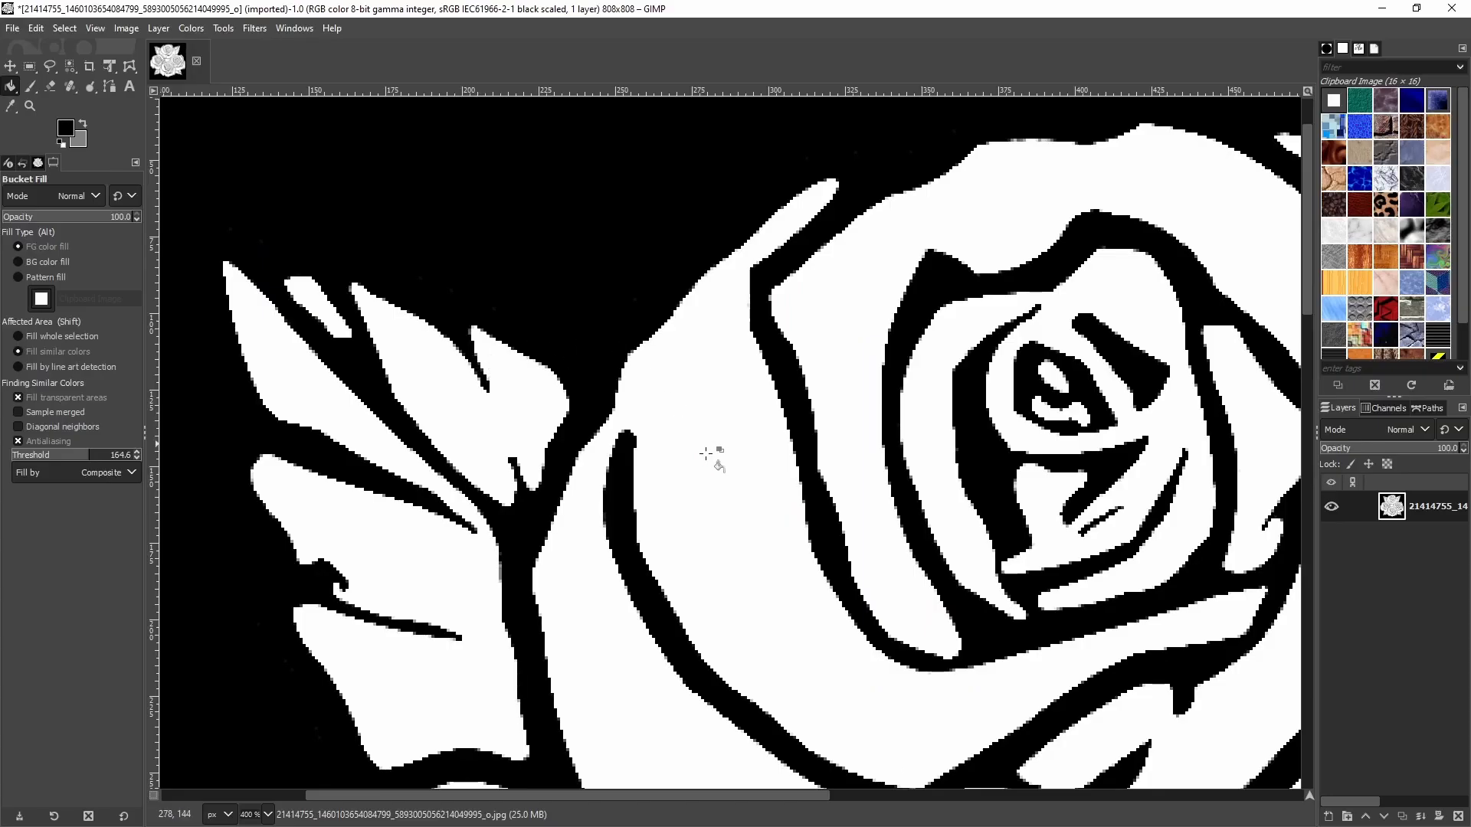
Step: Back in GIMP, open the Gaussian Blur filter for the rose mask and raise the X and Y size to 4.50
scroll(718, 464, "down", 4, "ctrl")
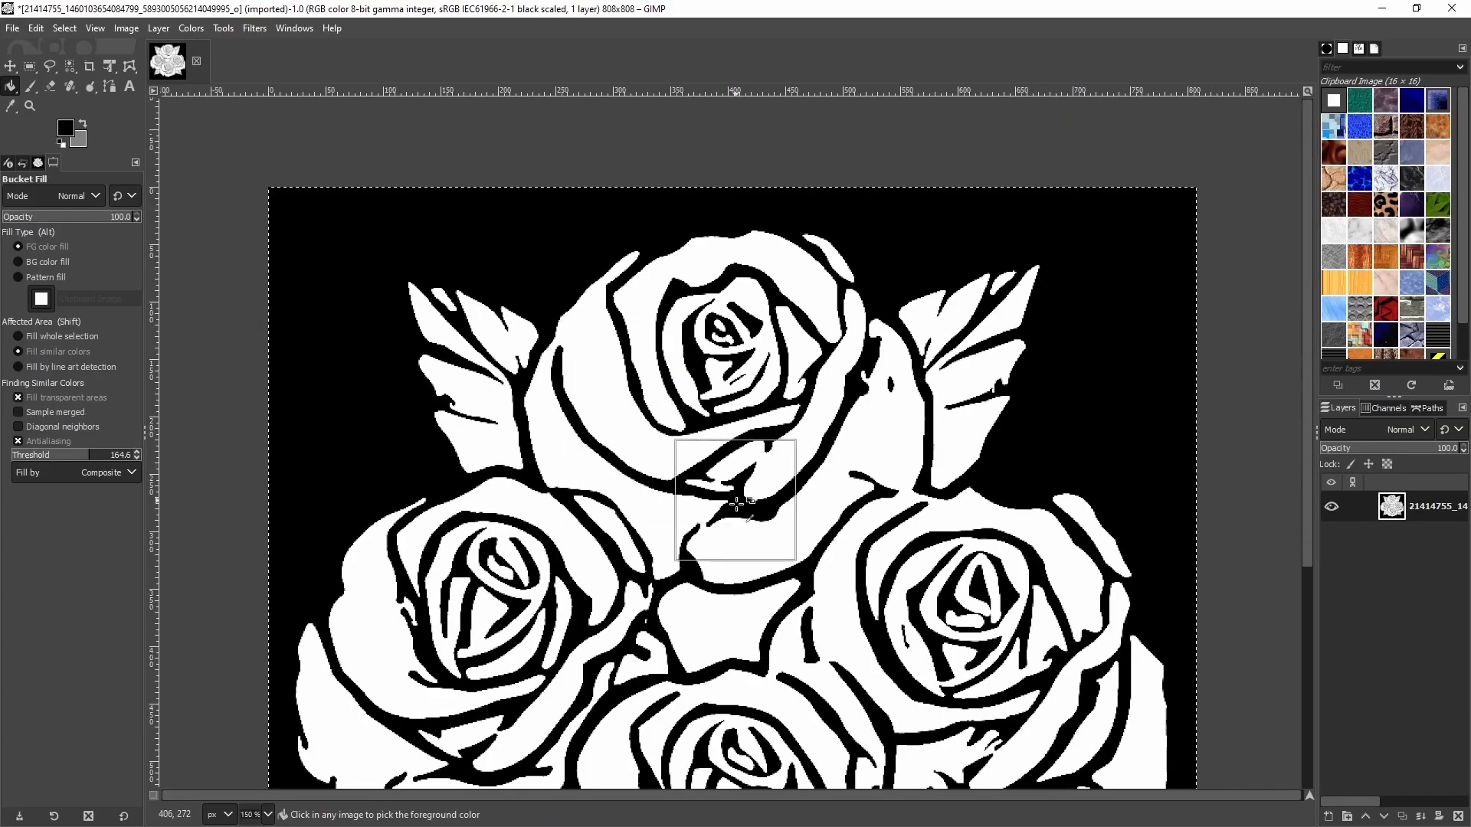
middle_click_drag(752, 525, 700, 362)
scroll(700, 361, "down", 2, "ctrl")
scroll(700, 364, "up", 1, "ctrl")
right_click(666, 356)
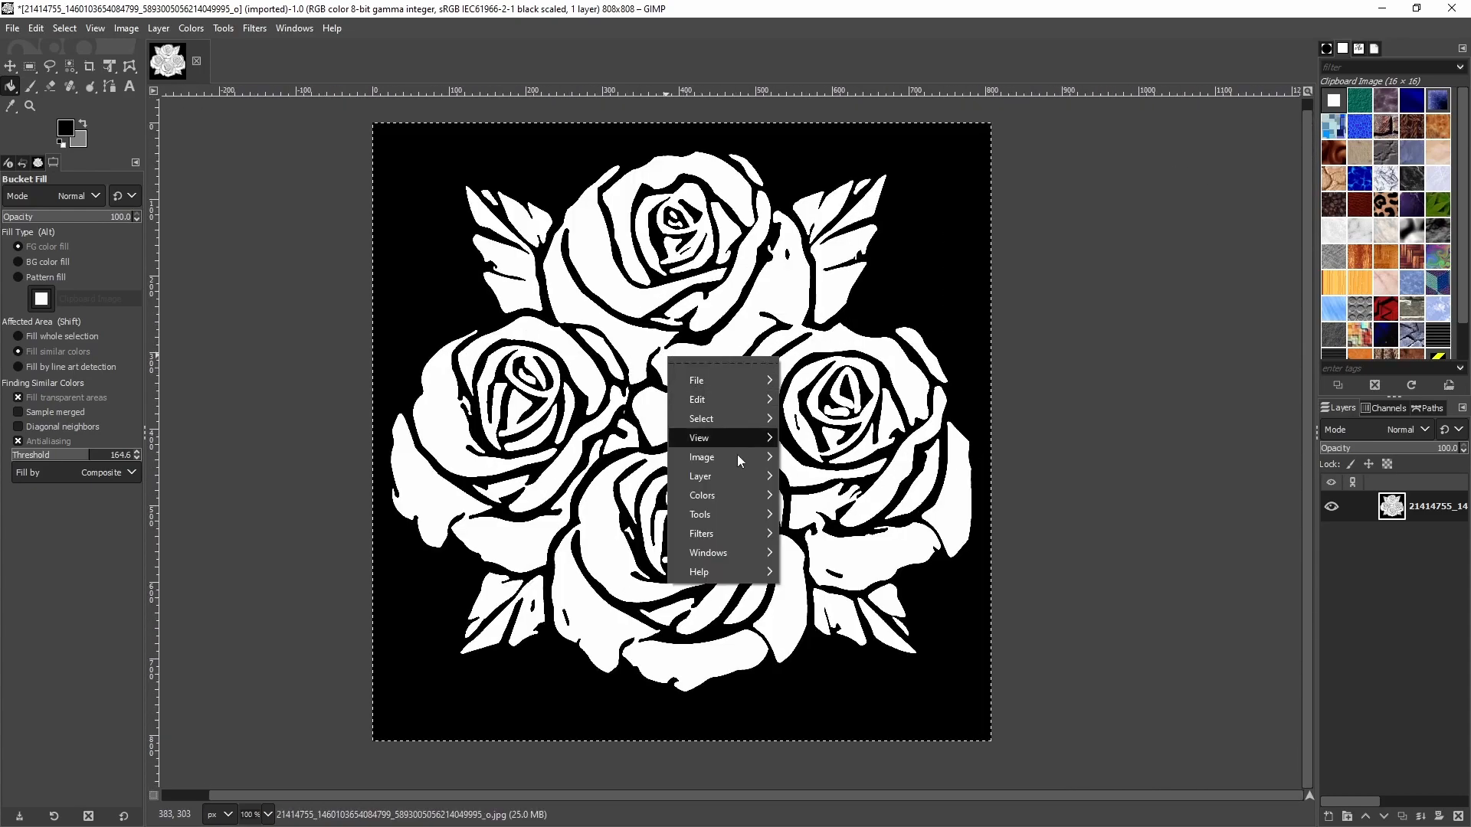
mouse_move(724, 535)
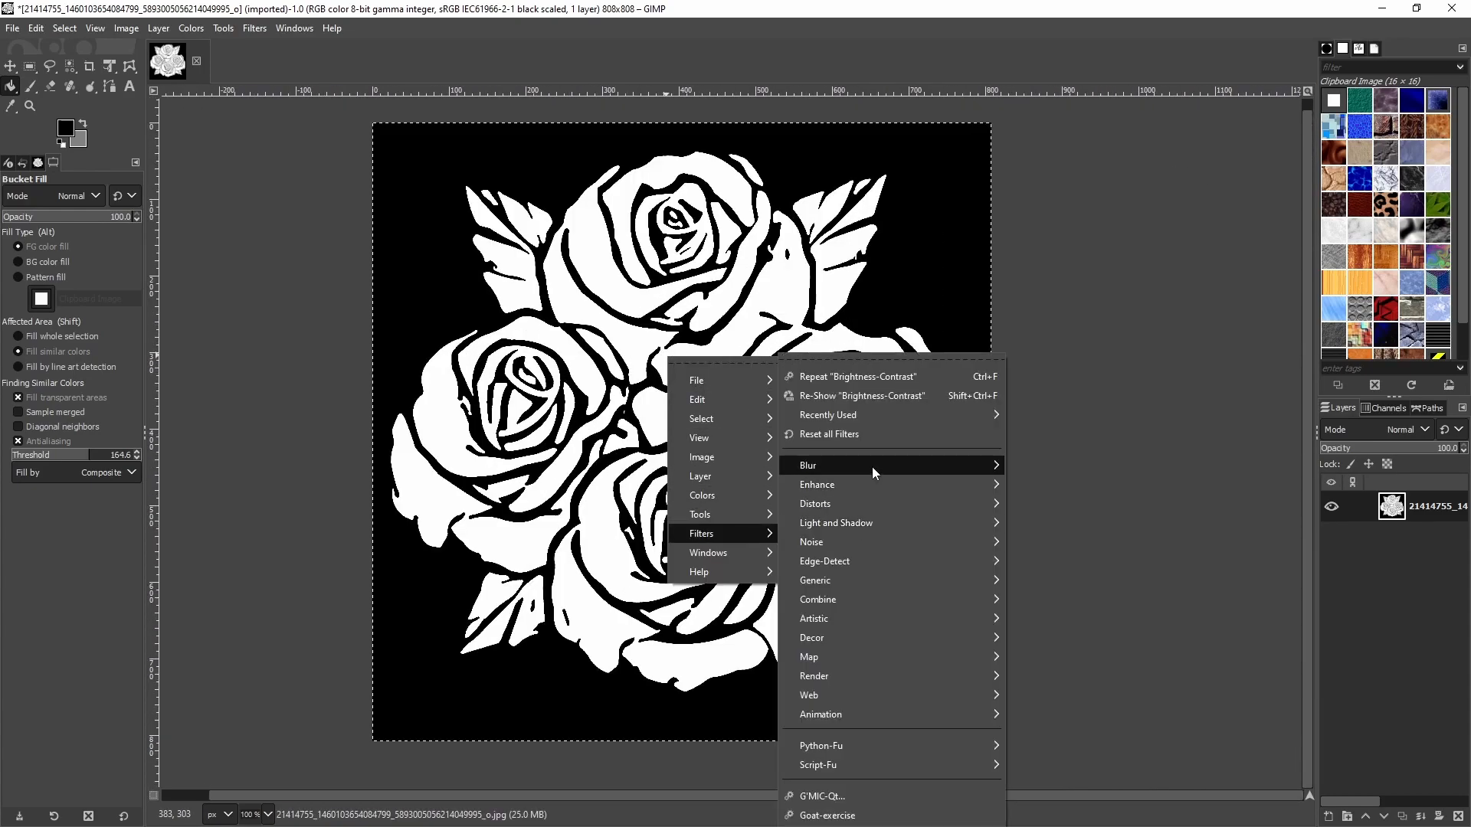
mouse_move(871, 469)
left_click(1081, 495)
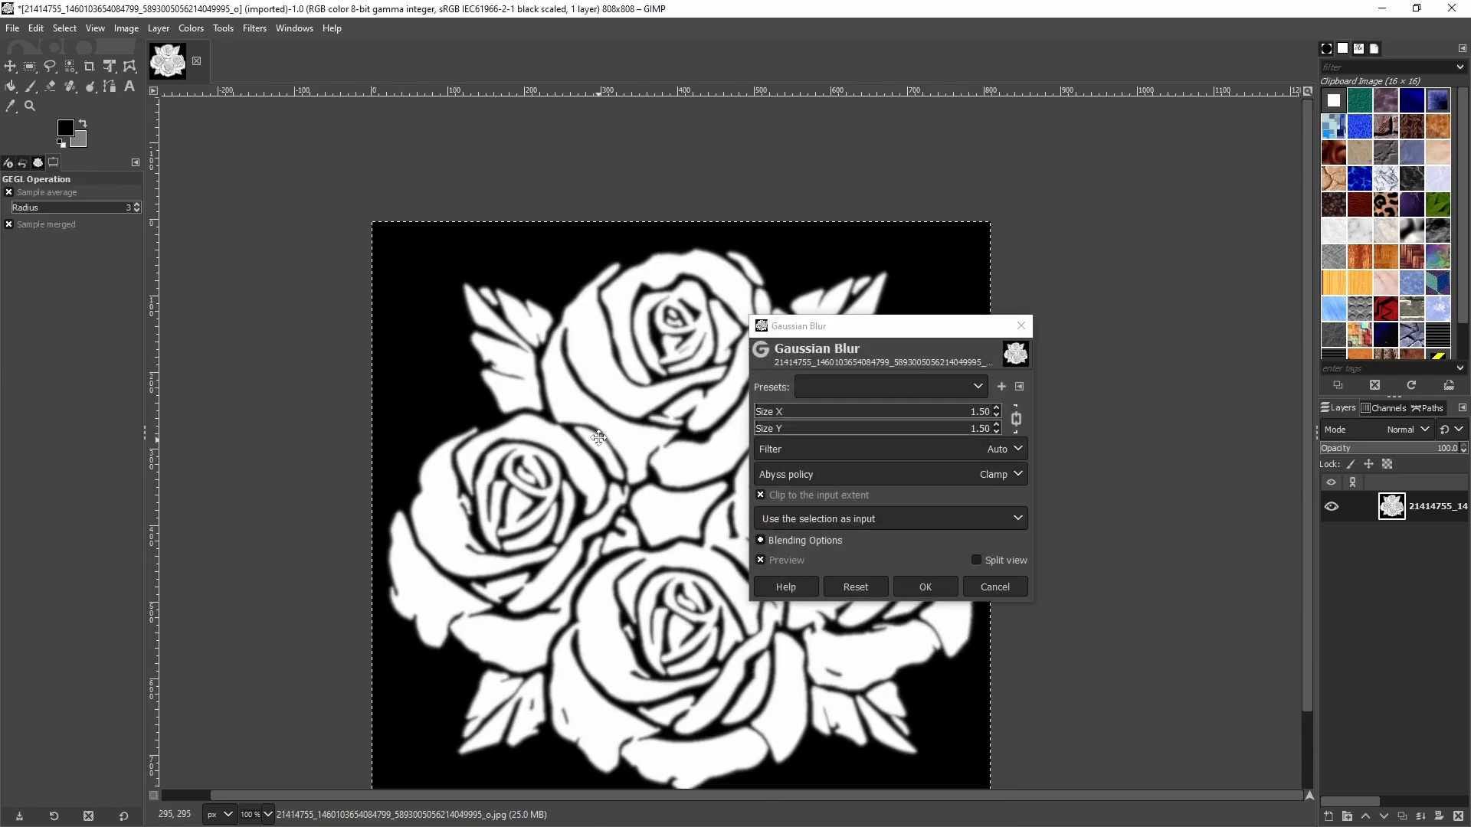
scroll(597, 437, "up", 5, "ctrl")
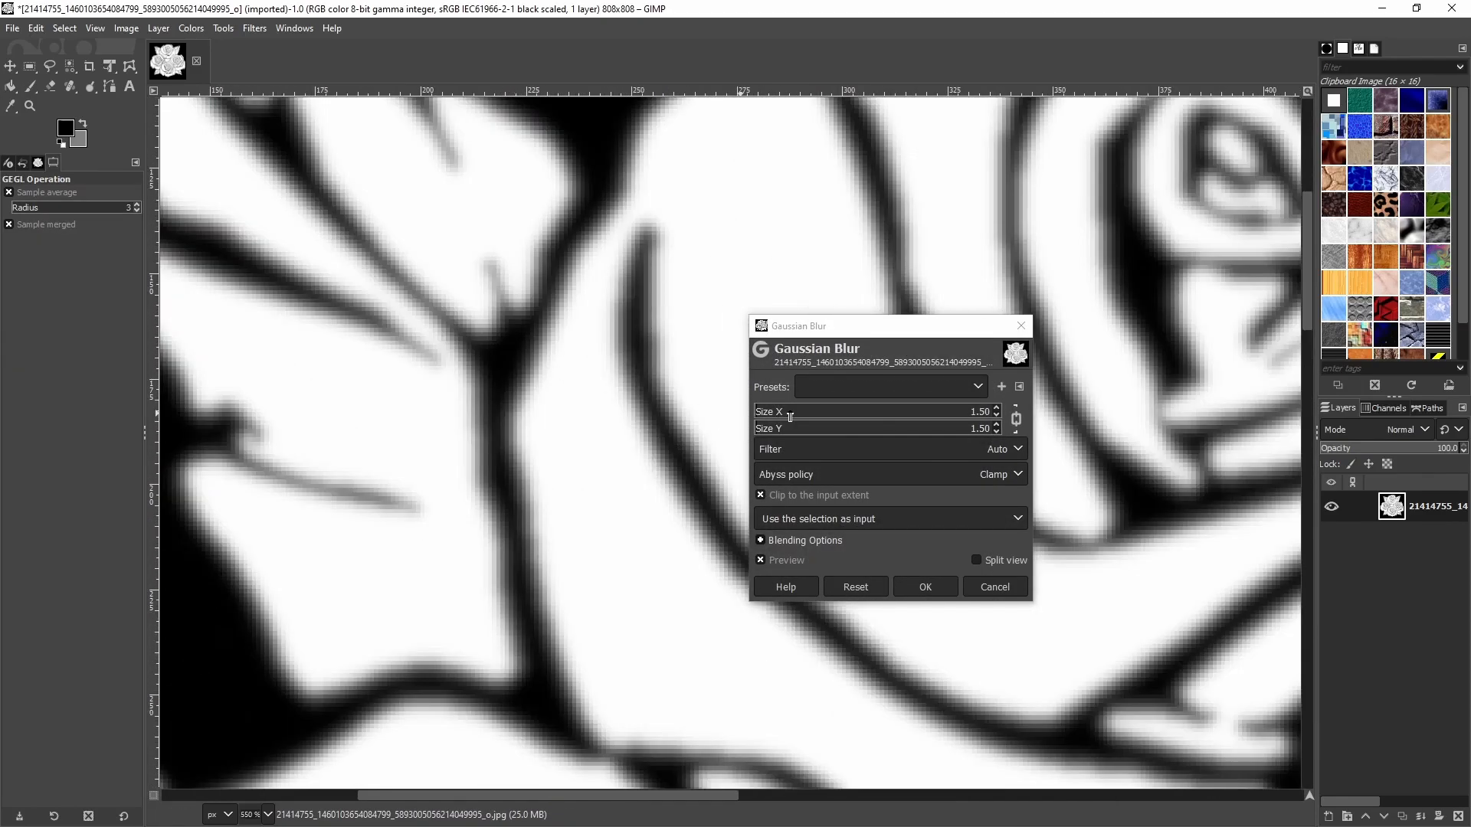
scroll(791, 416, "up", 3)
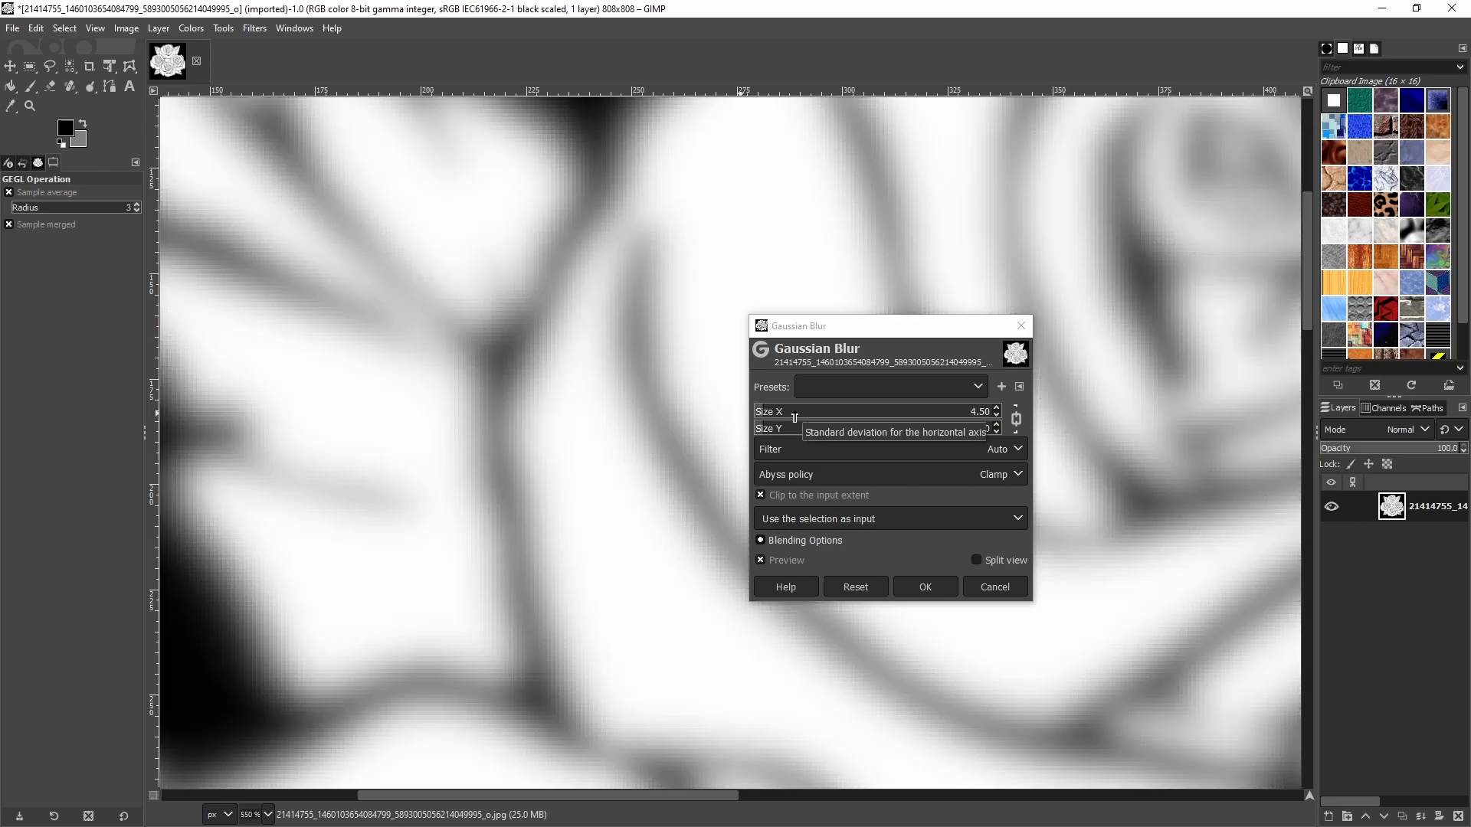
Step: Increase the Gaussian Blur size to 7.50 in X and Y and apply it to the rose mask
scroll(794, 417, "up", 1)
scroll(795, 419, "up", 1)
scroll(796, 419, "down", 1)
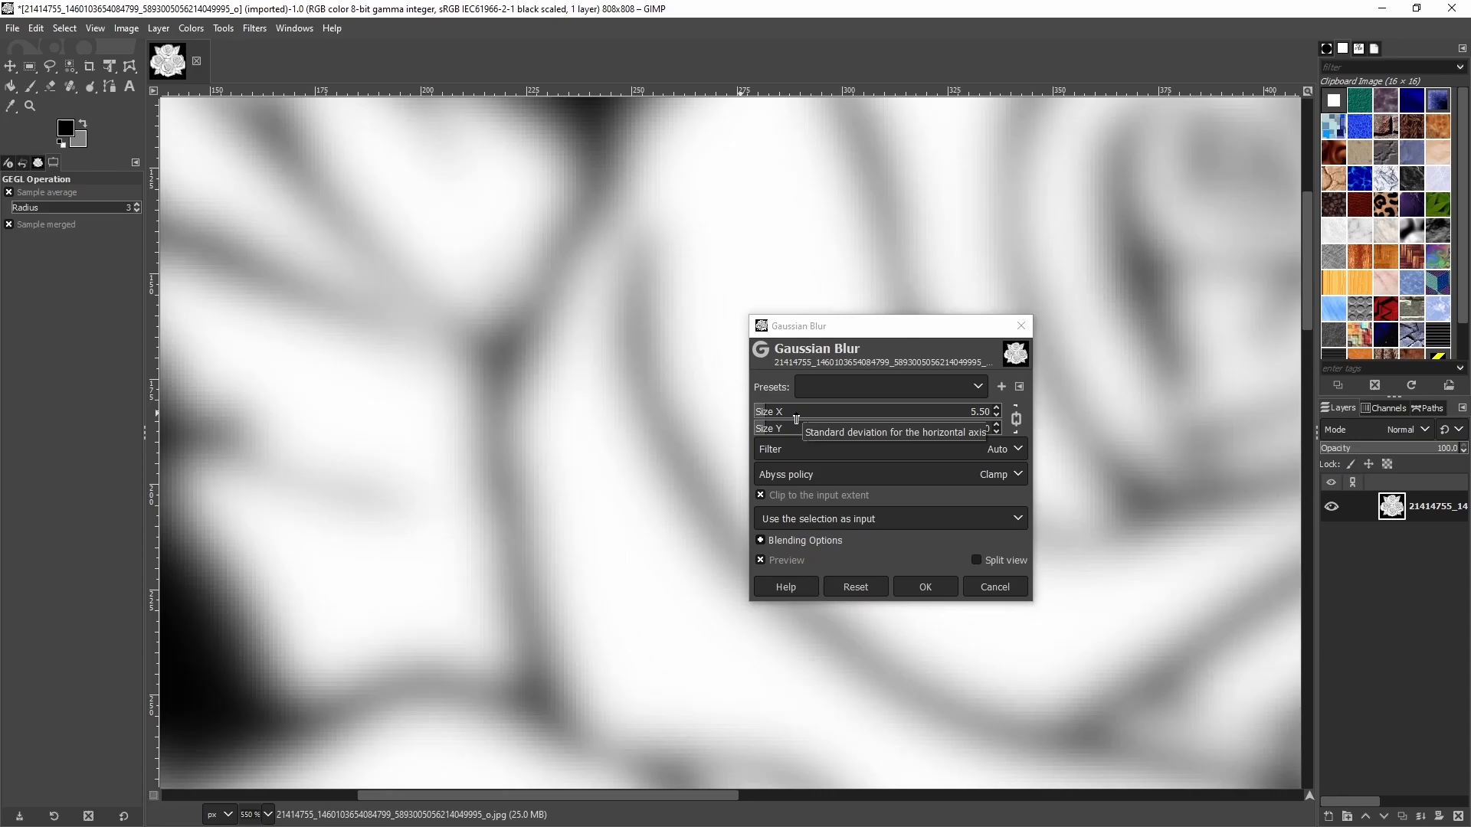
scroll(555, 398, "down", 4, "ctrl")
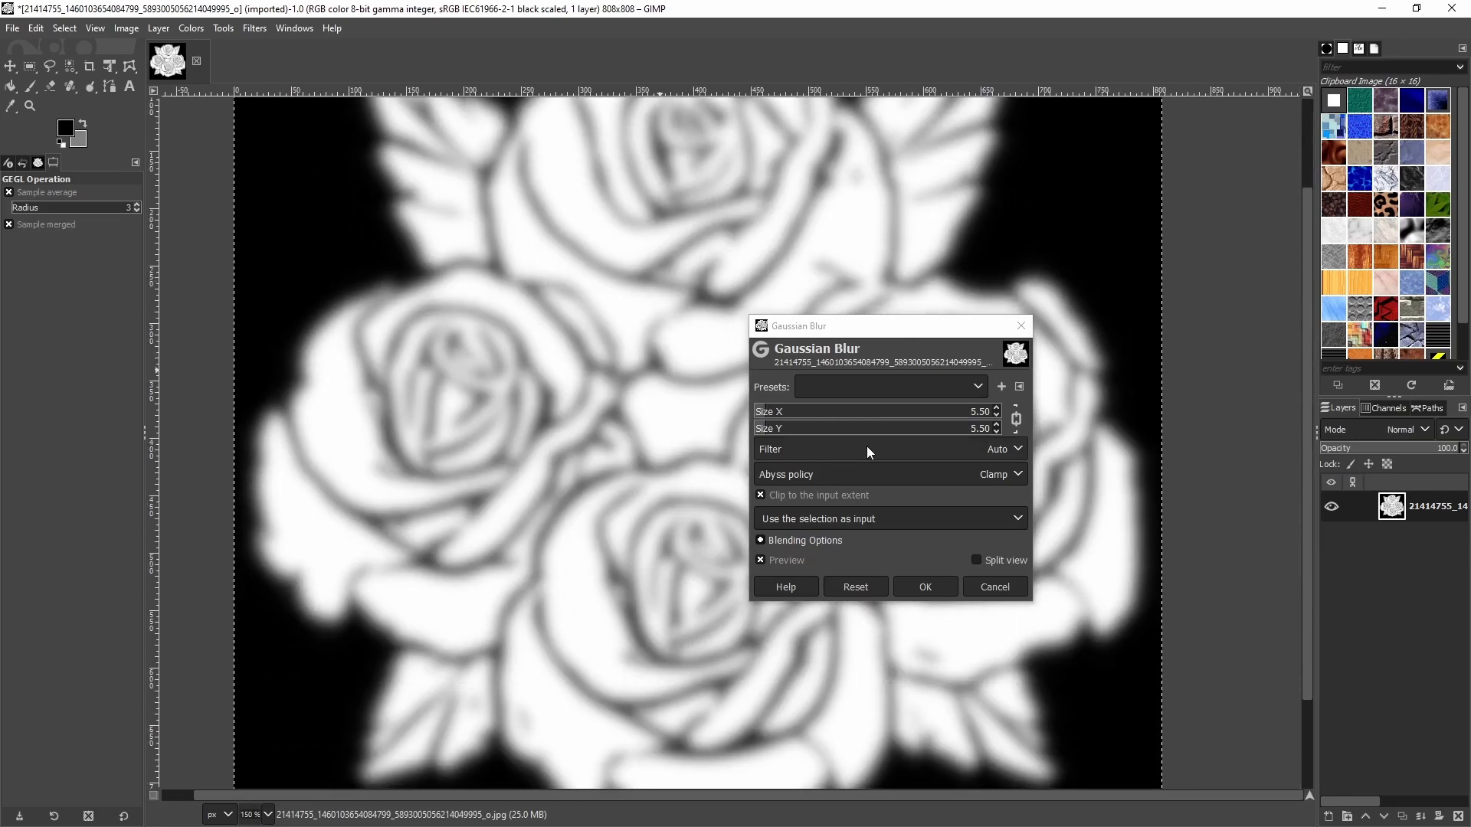
scroll(871, 417, "up", 2)
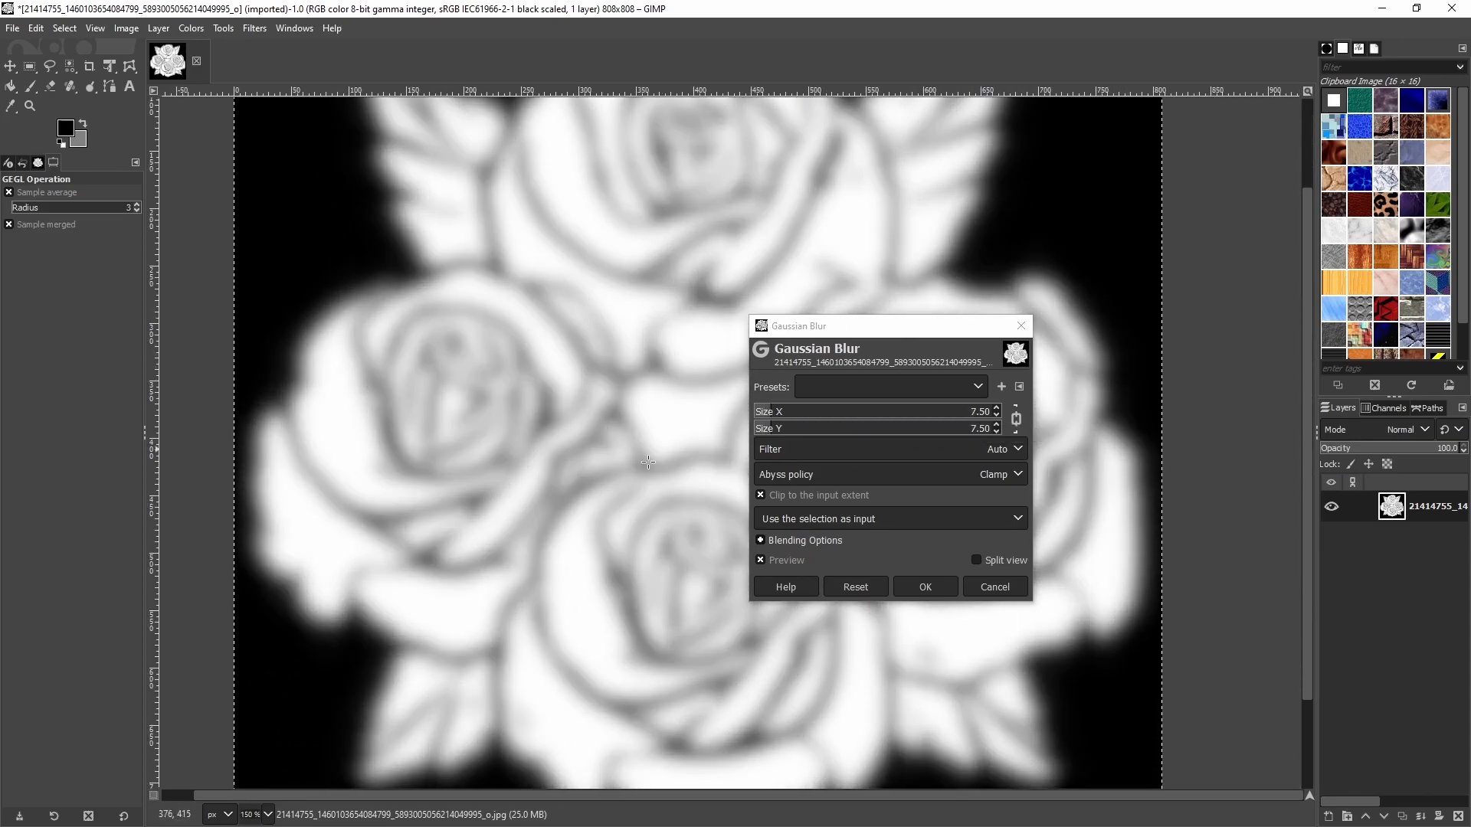
left_click(910, 587)
scroll(797, 390, "down", 2, "ctrl")
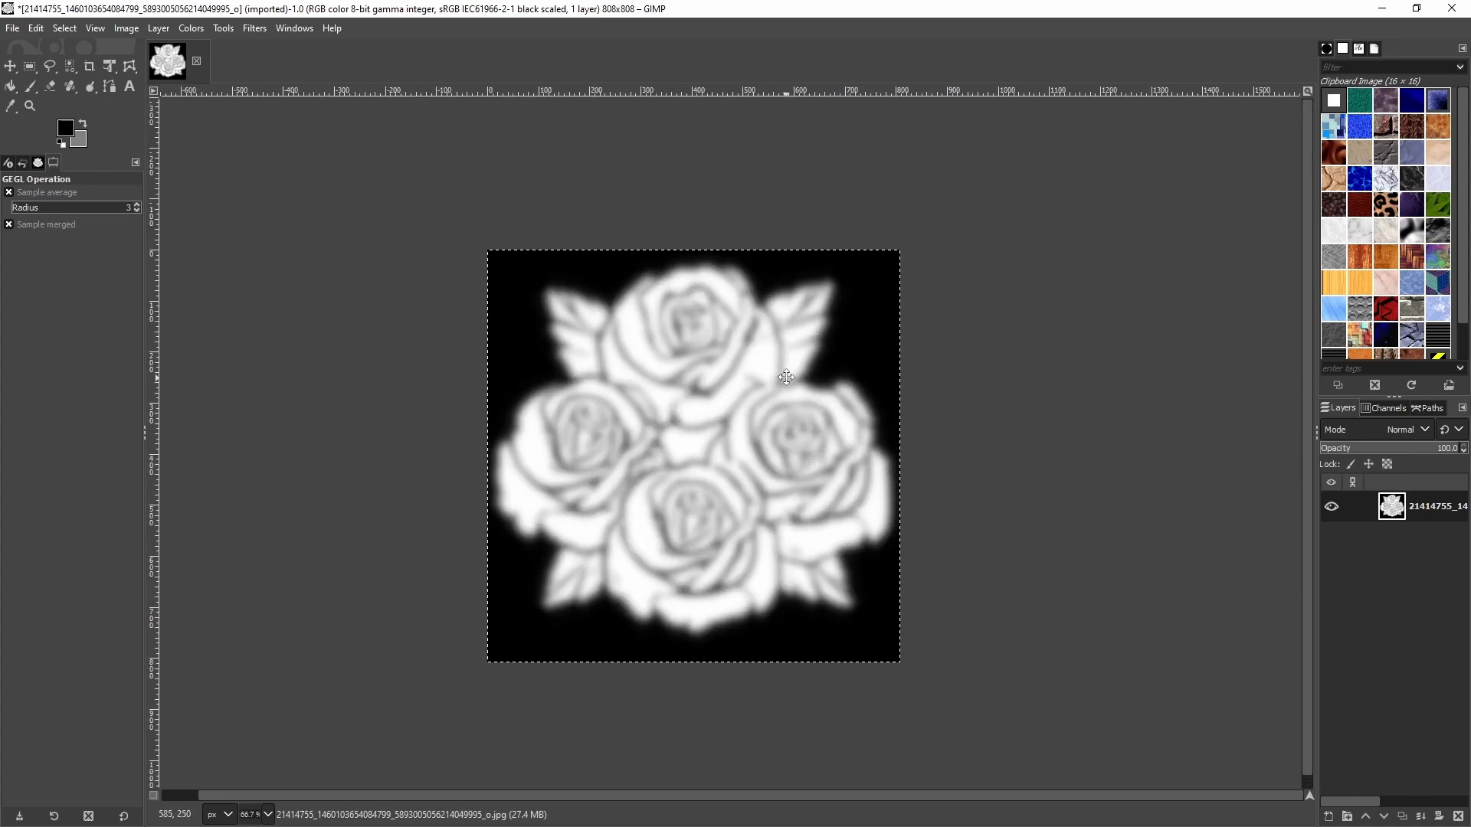
scroll(853, 318, "up", 1, "ctrl")
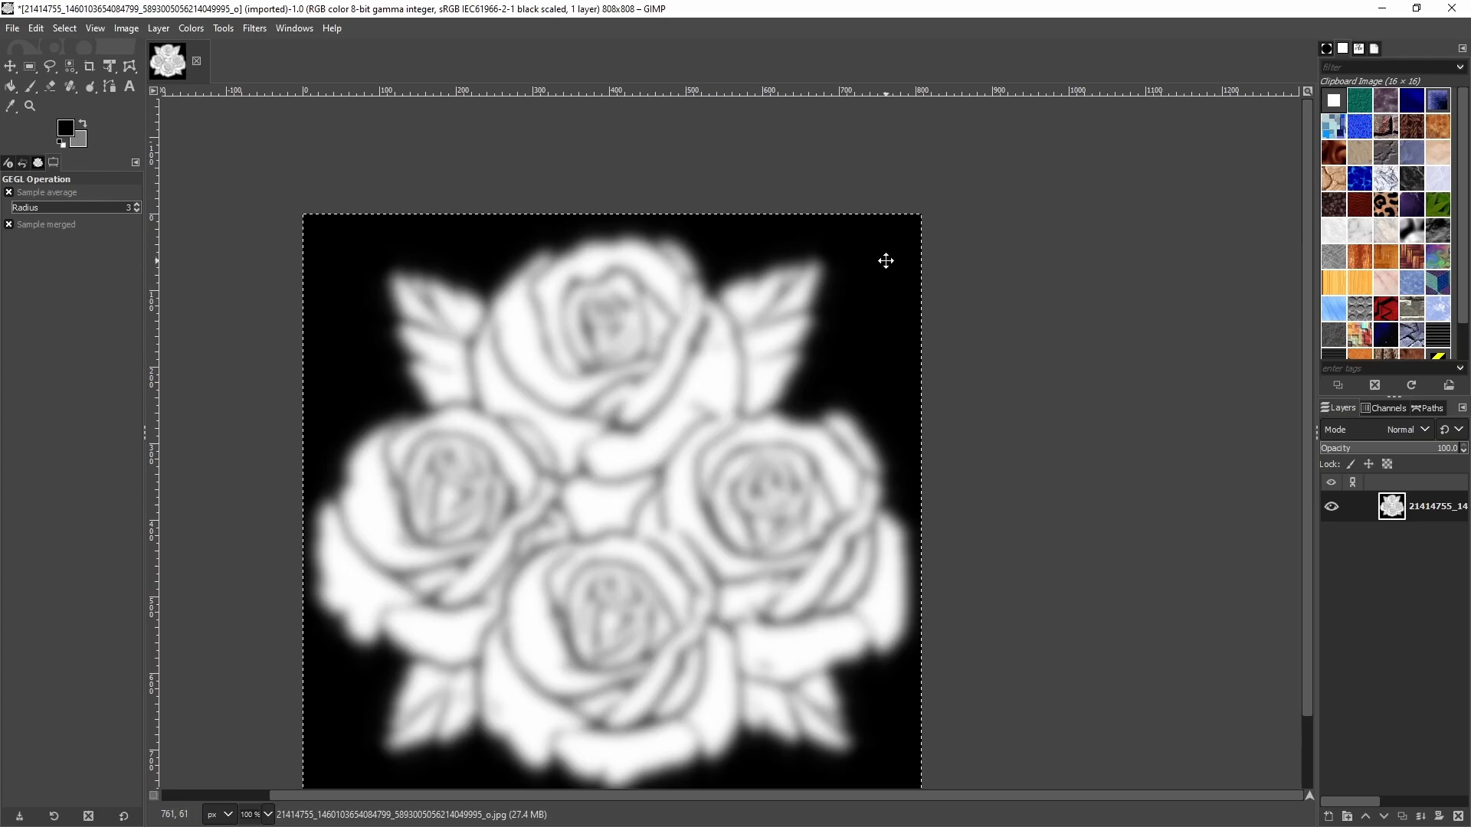
Step: Add a new transparent layer above the blurred rose image
middle_click_drag(886, 261, 917, 221)
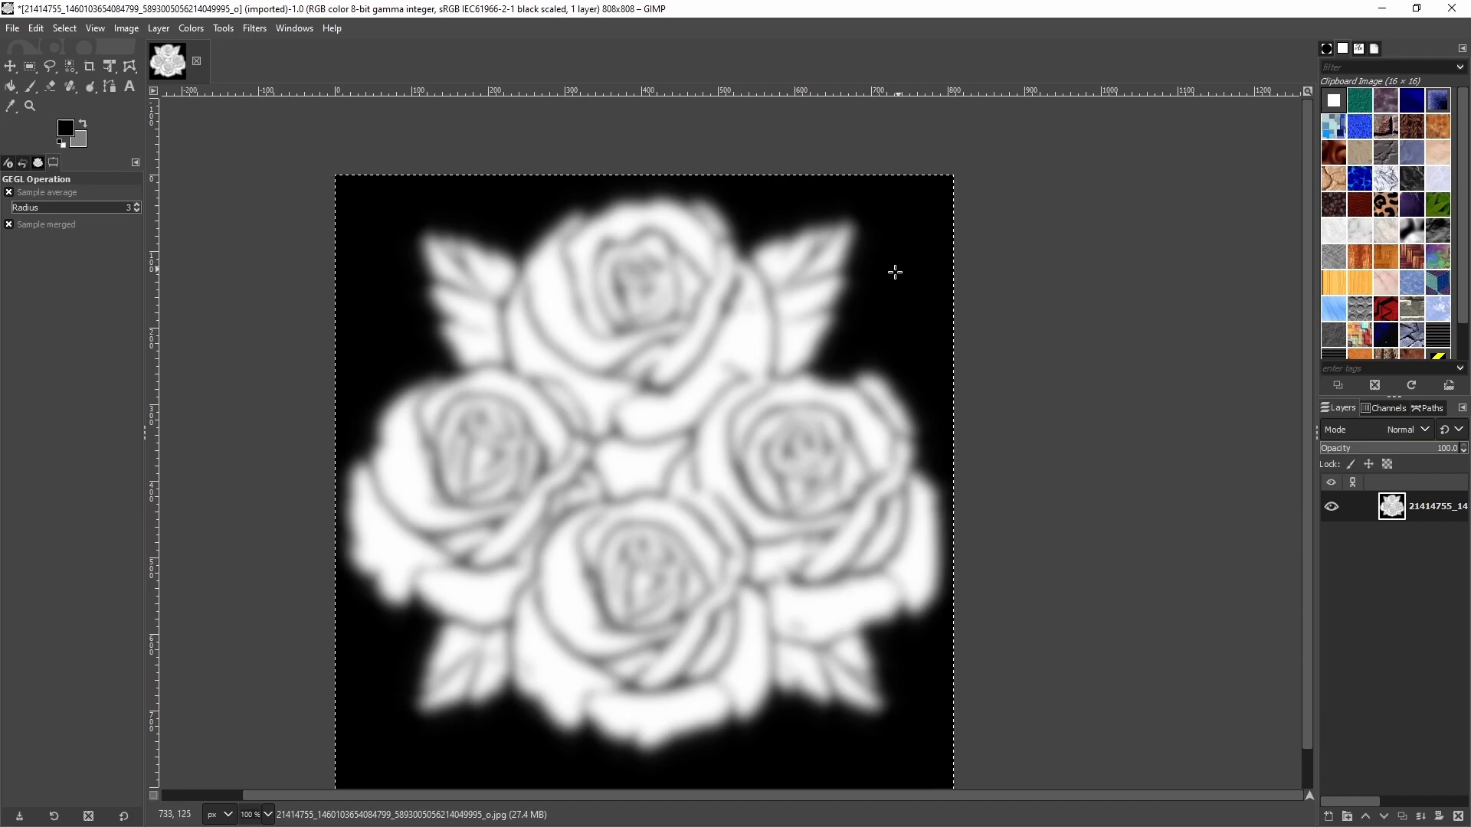
middle_click_drag(896, 268, 941, 226)
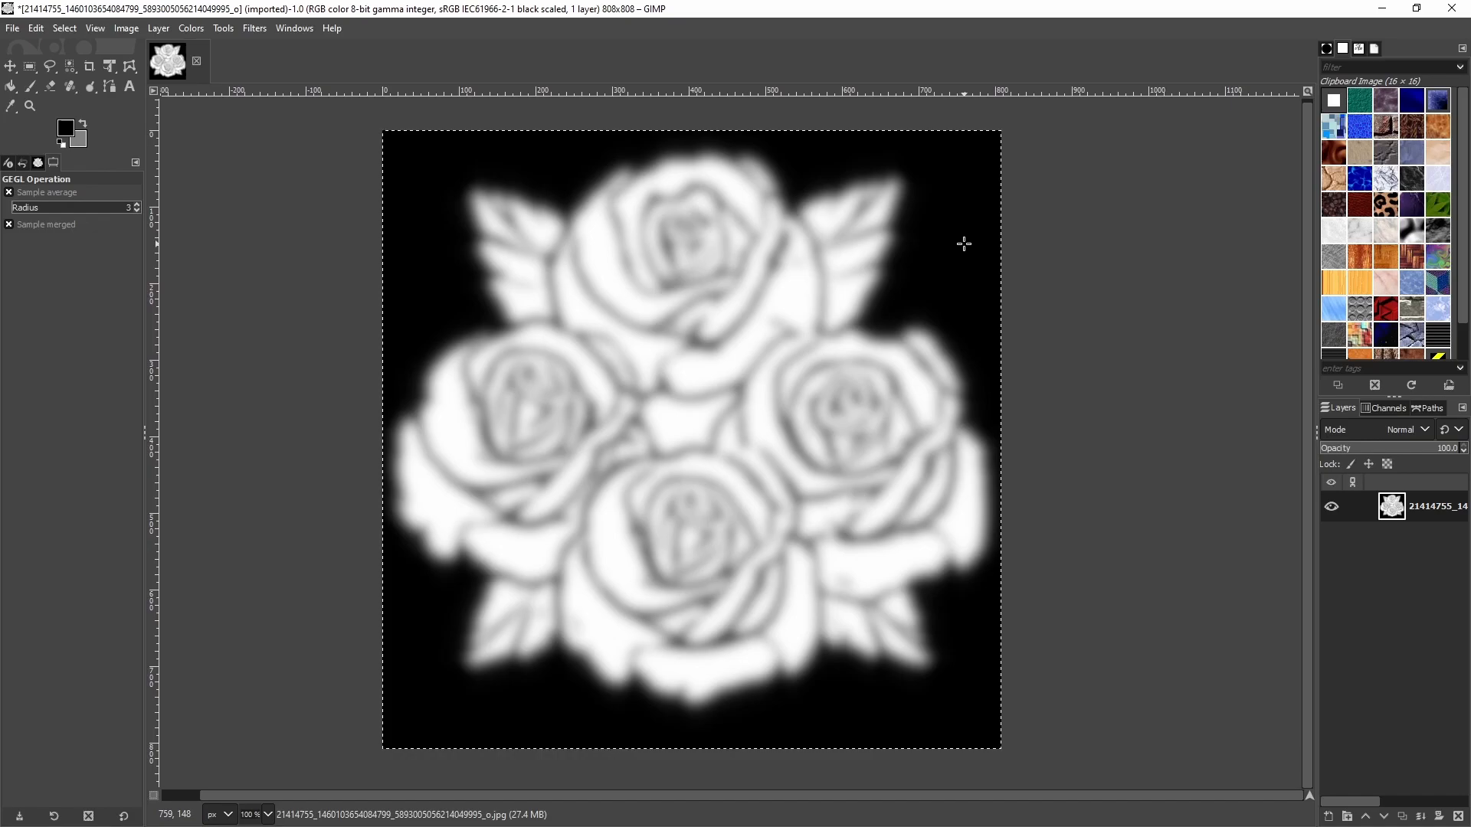
middle_click_drag(816, 286, 850, 261)
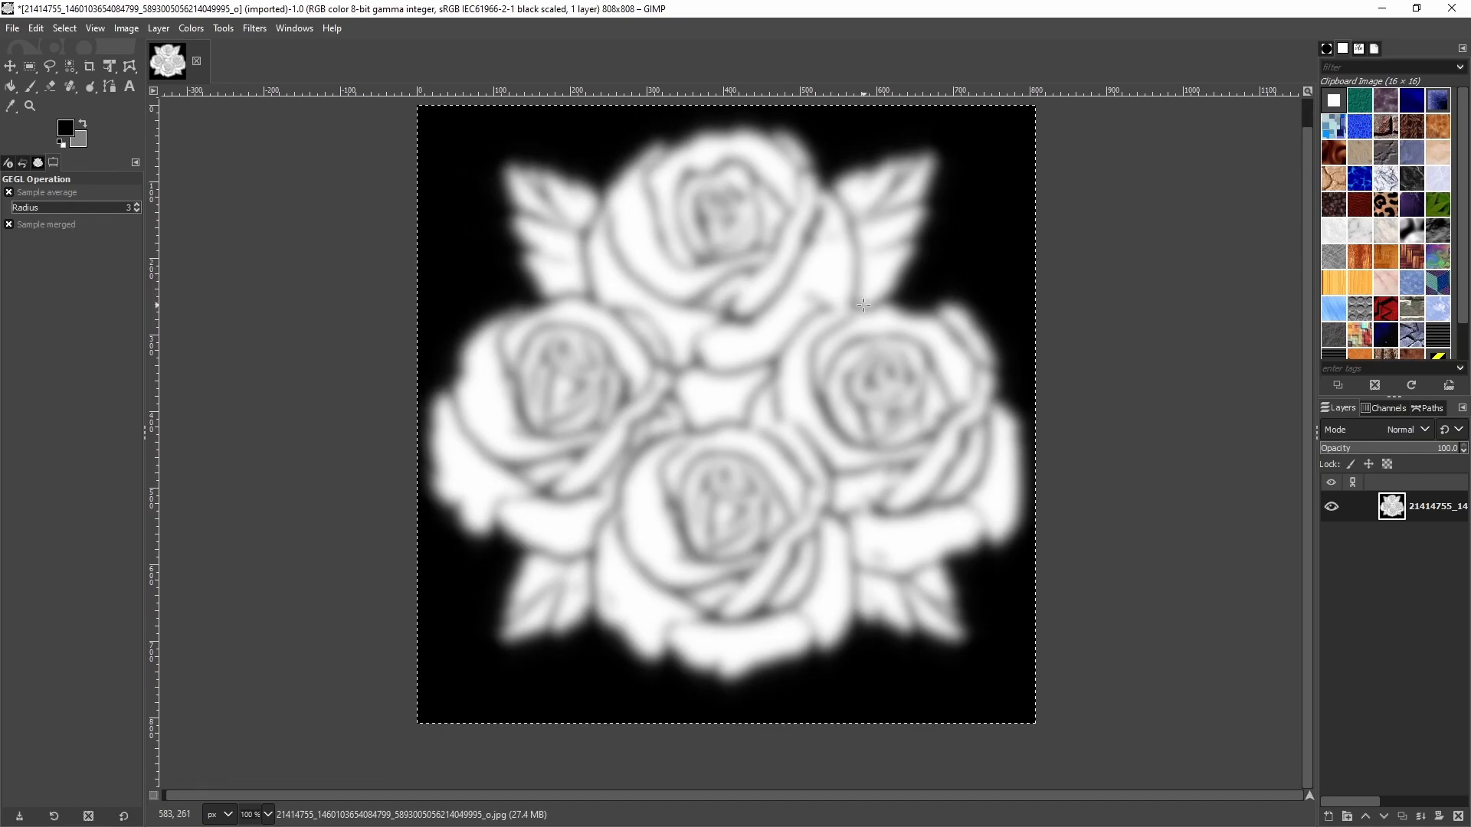
middle_click_drag(767, 314, 768, 329)
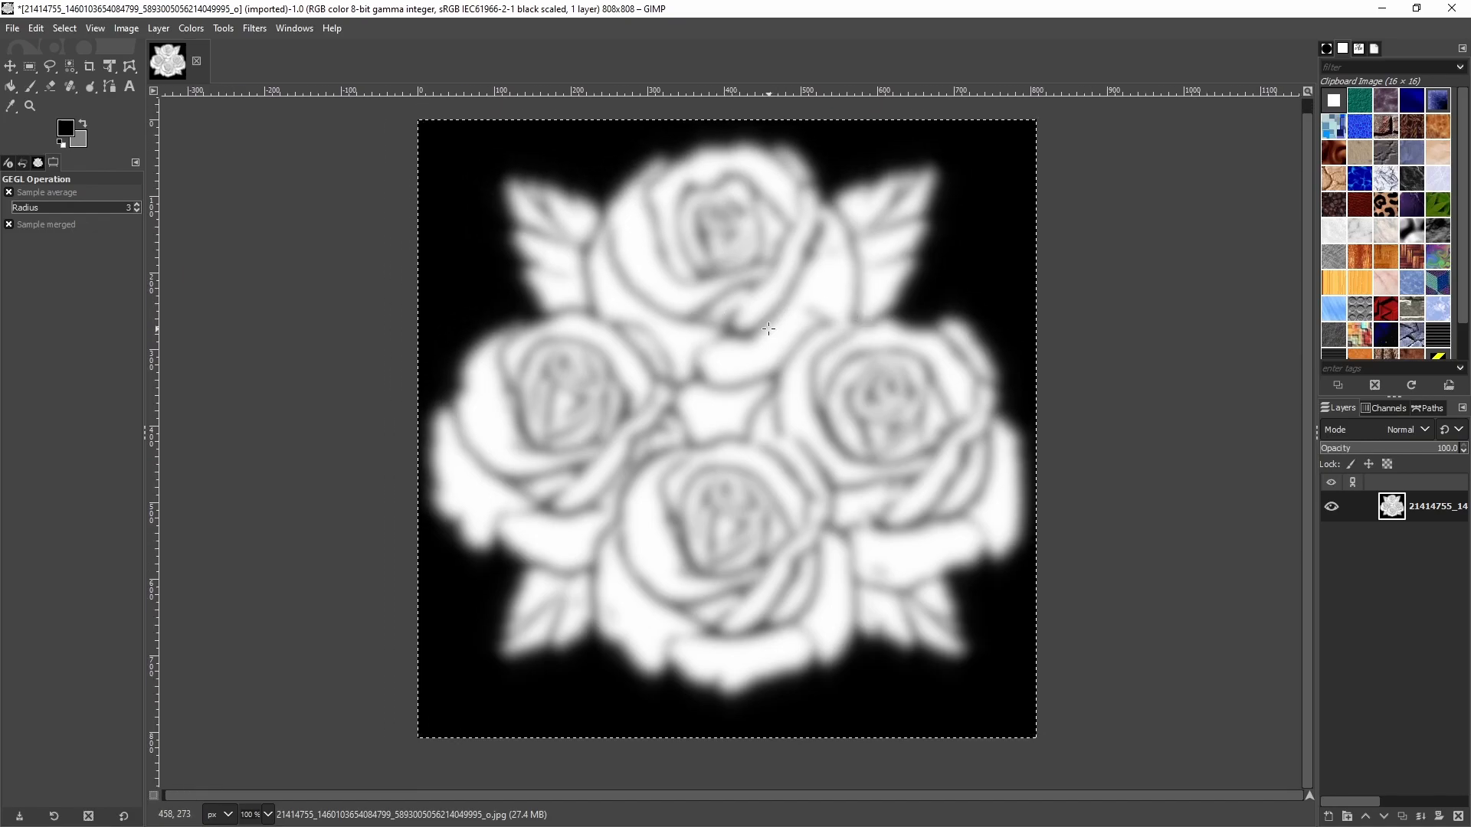
key("ctrl+shift+n")
key("Return")
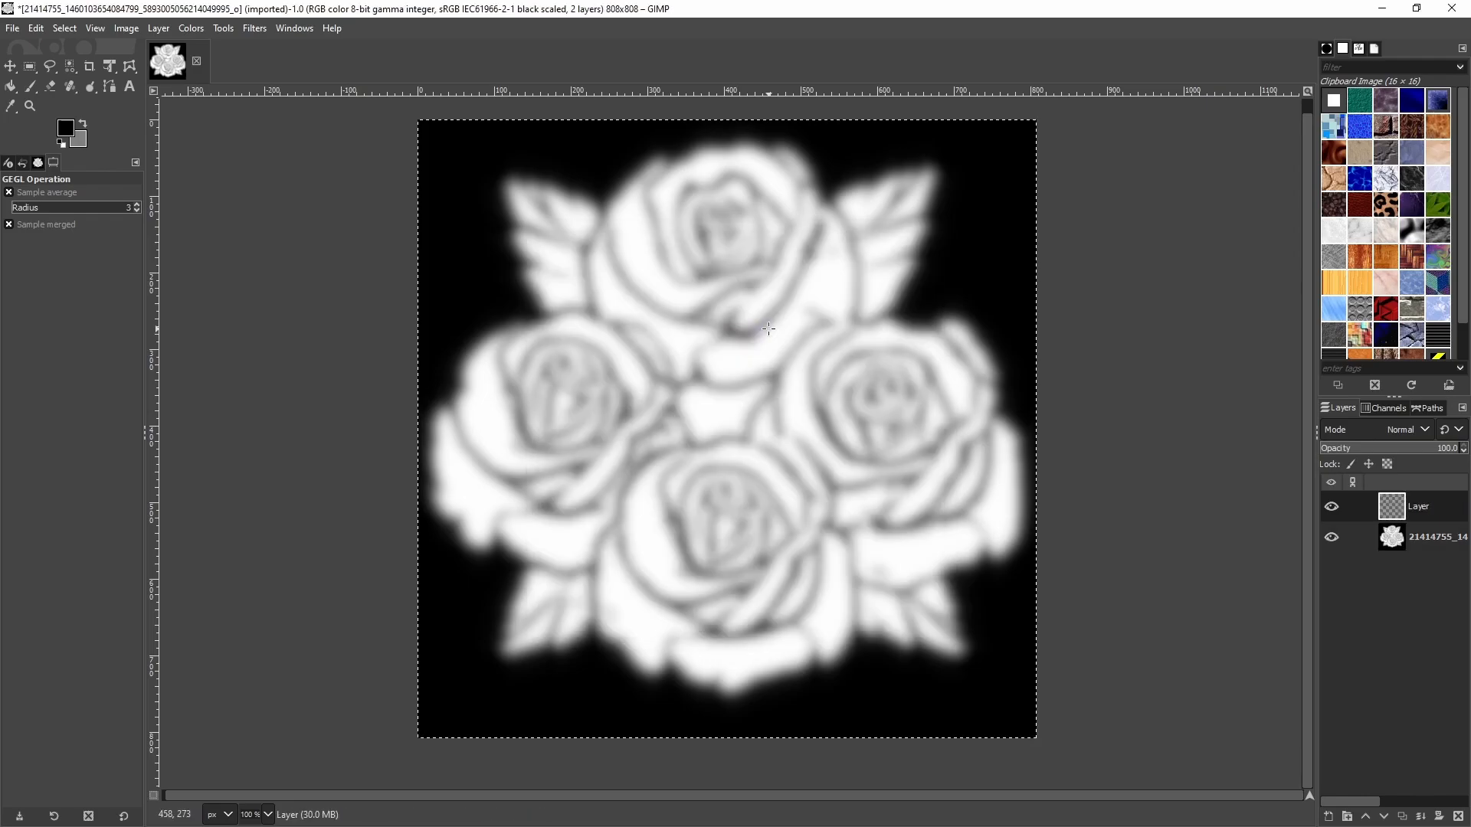
Step: Set the foreground color to 50% gray (808080) and bucket-fill the new layer with it
key("shift+b")
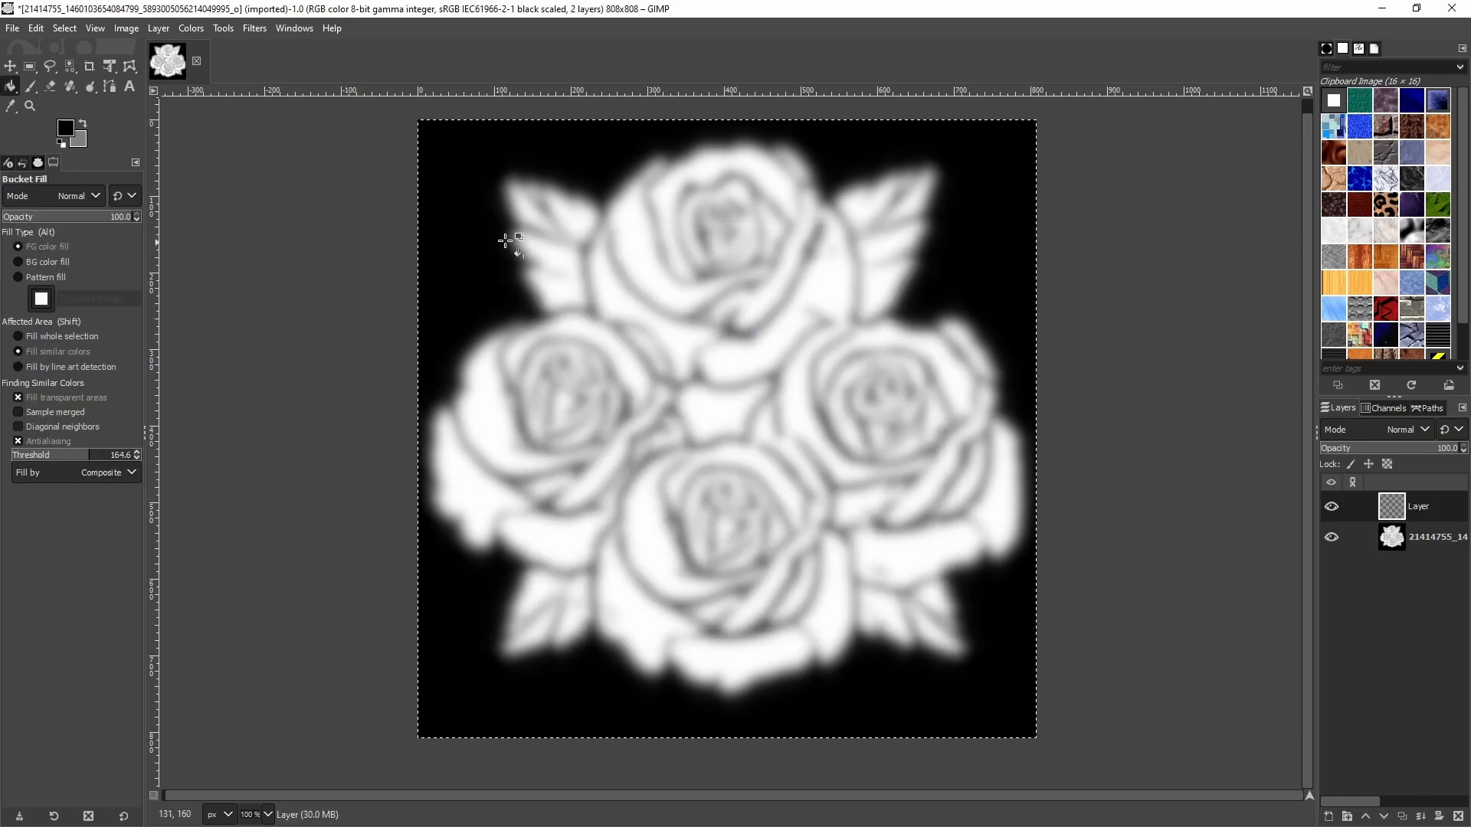
left_click(66, 129)
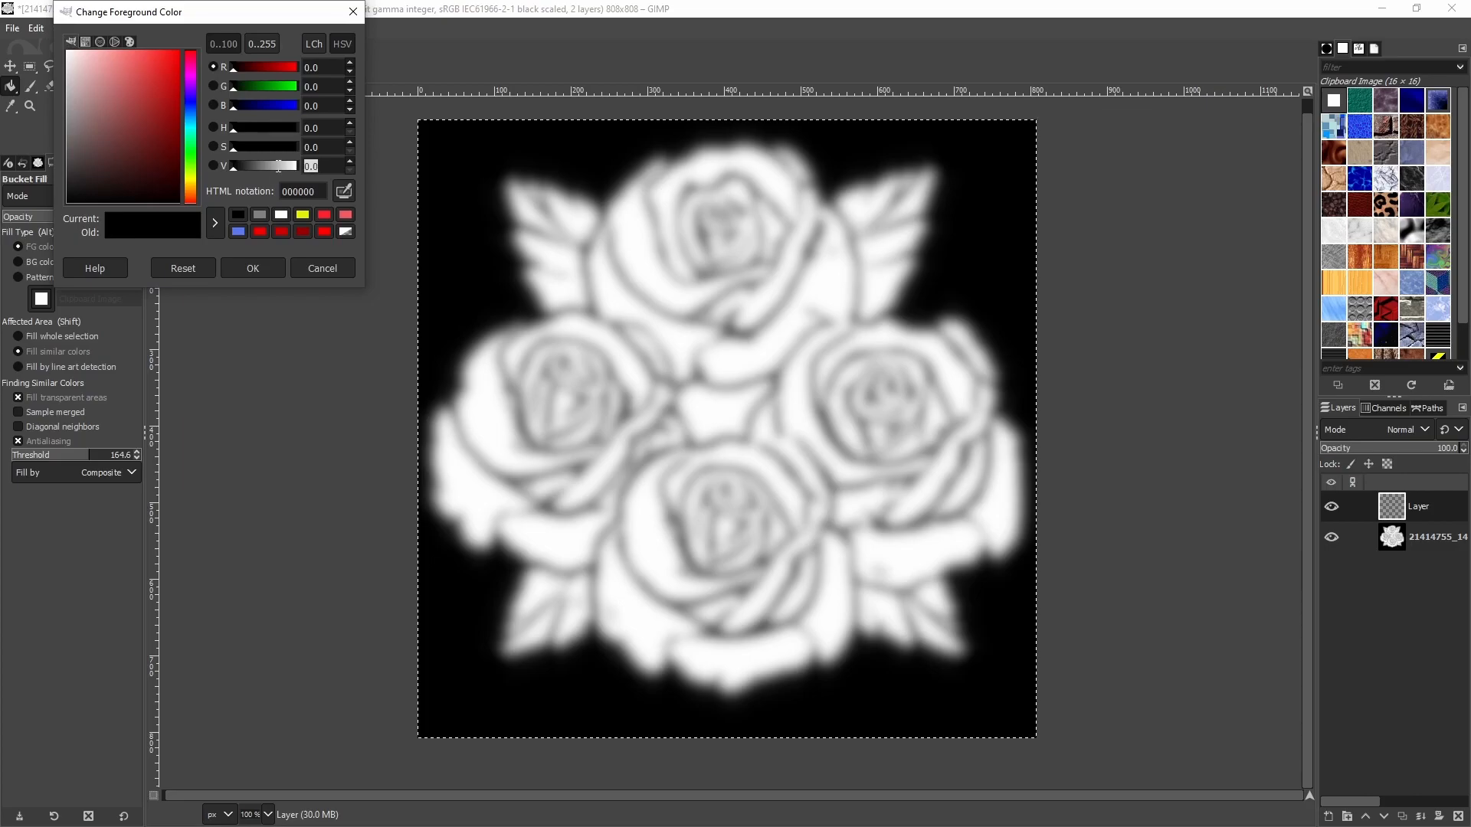
type("50")
key("Return")
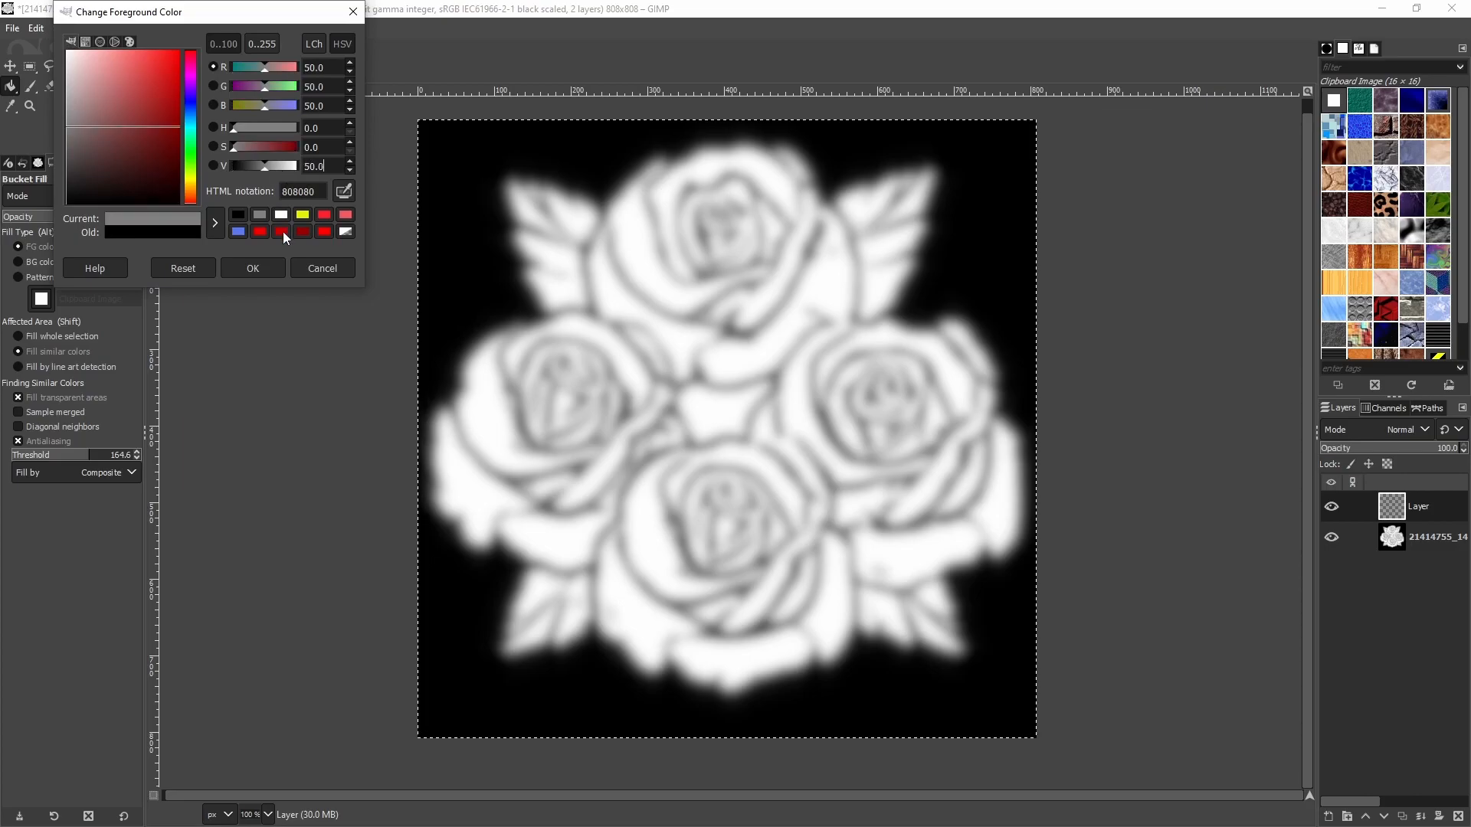
left_click(253, 268)
left_click(487, 203)
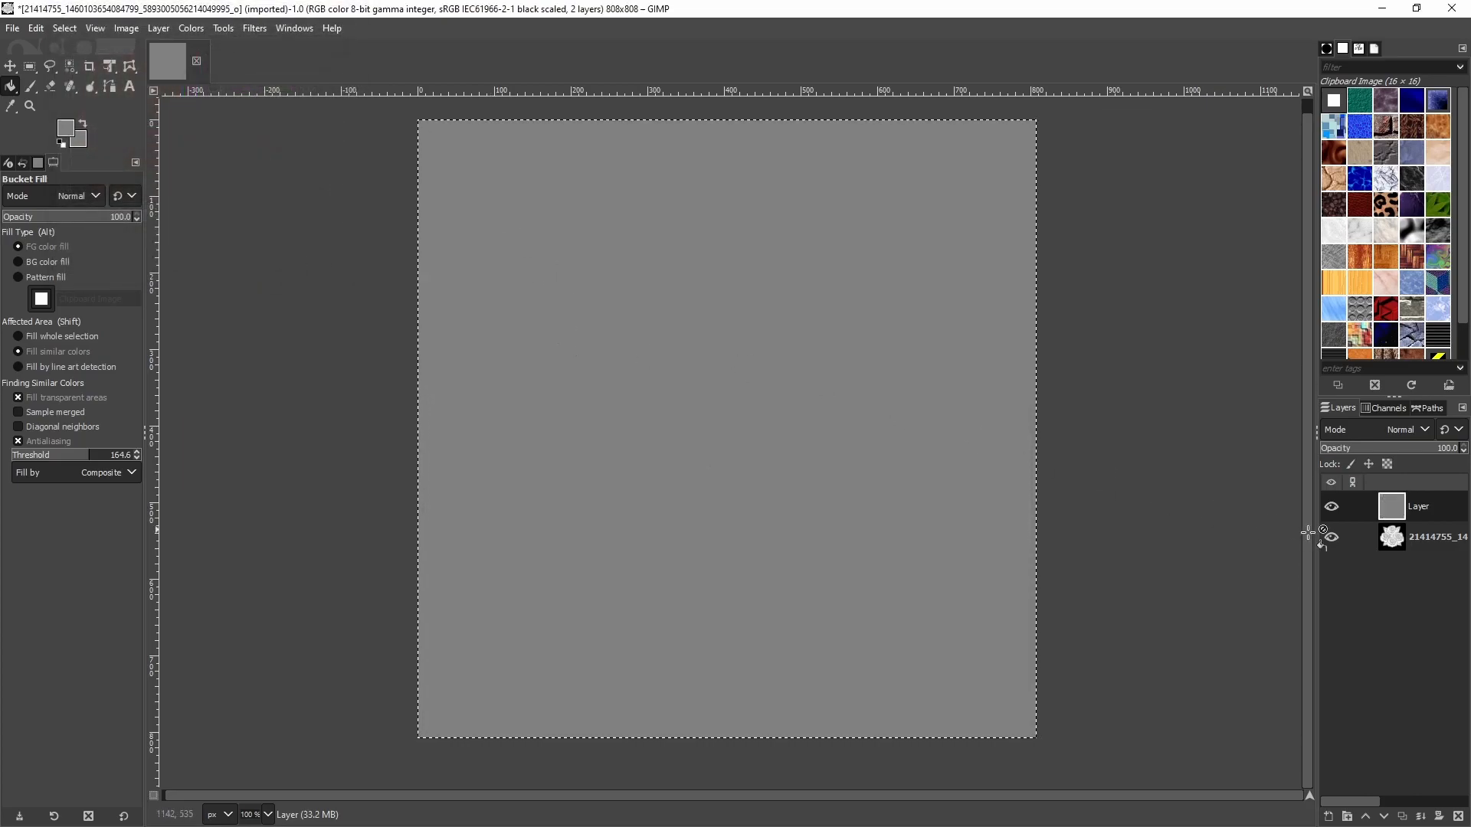
Step: Move the rose layer above the gray layer, set its blend mode to Lighten only, and inspect the combined result
left_click_drag(1413, 541, 1415, 510)
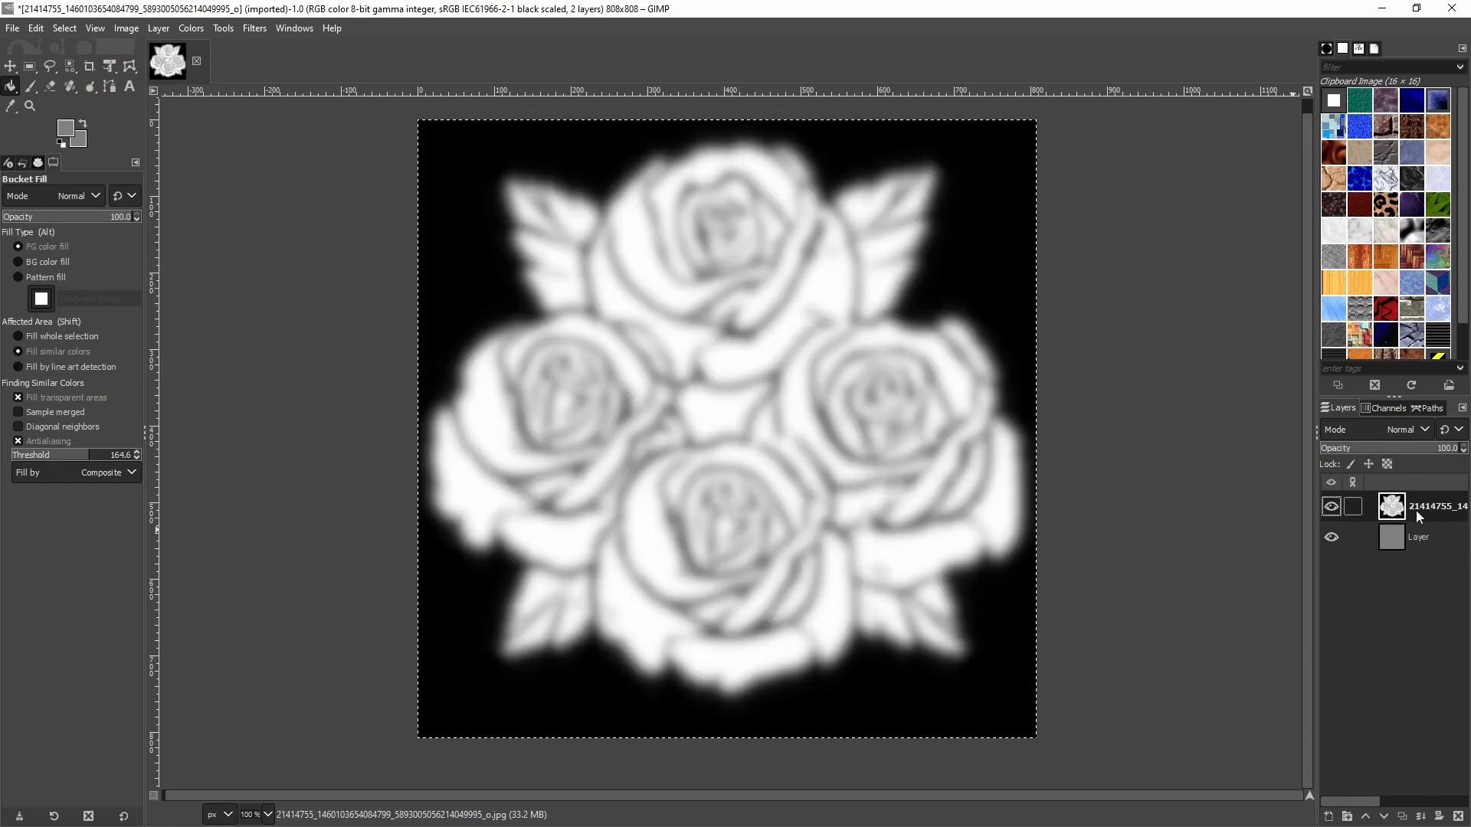
left_click(1413, 431)
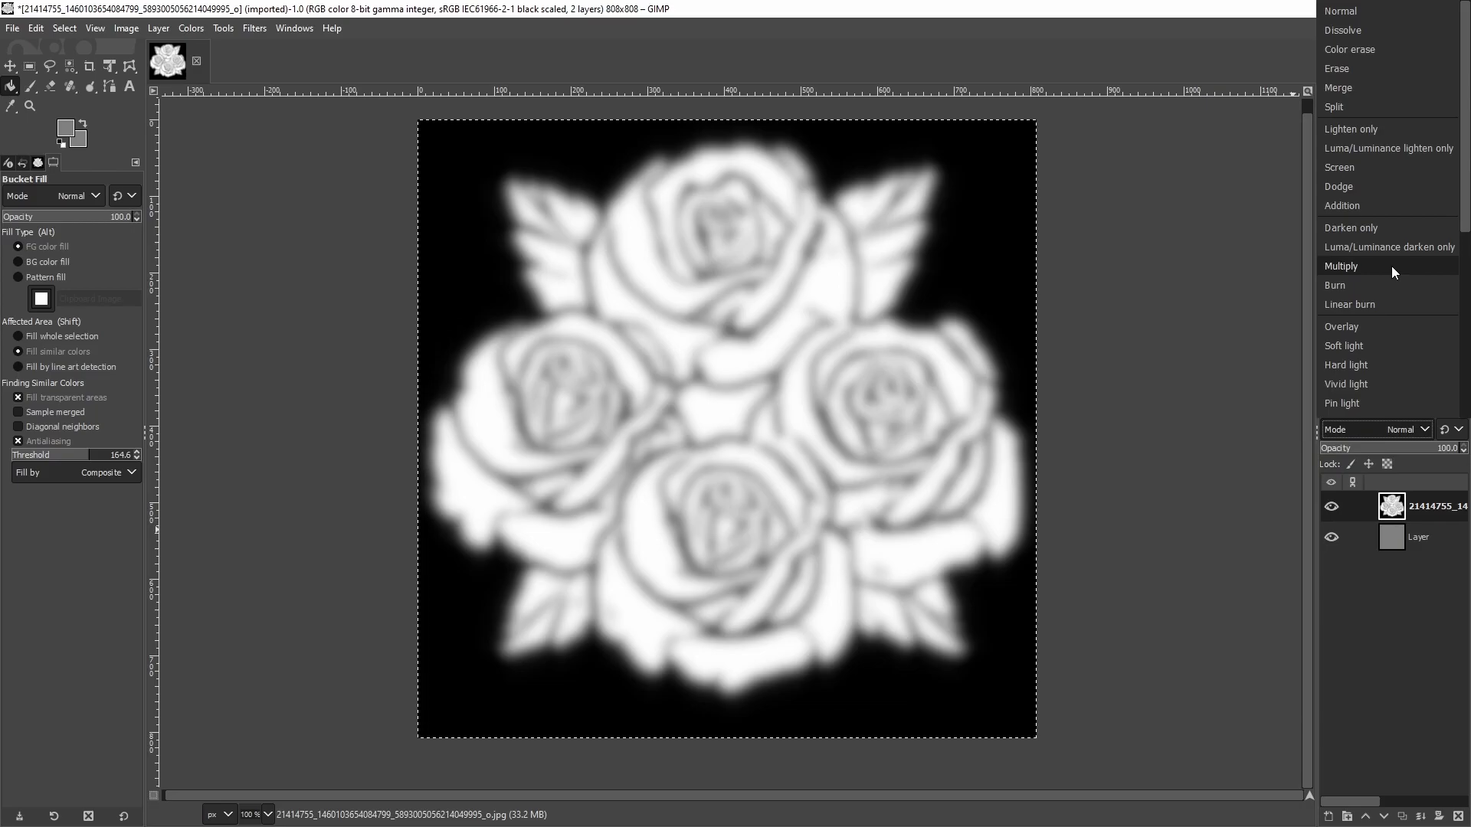
left_click(1395, 135)
middle_click_drag(833, 298, 686, 375)
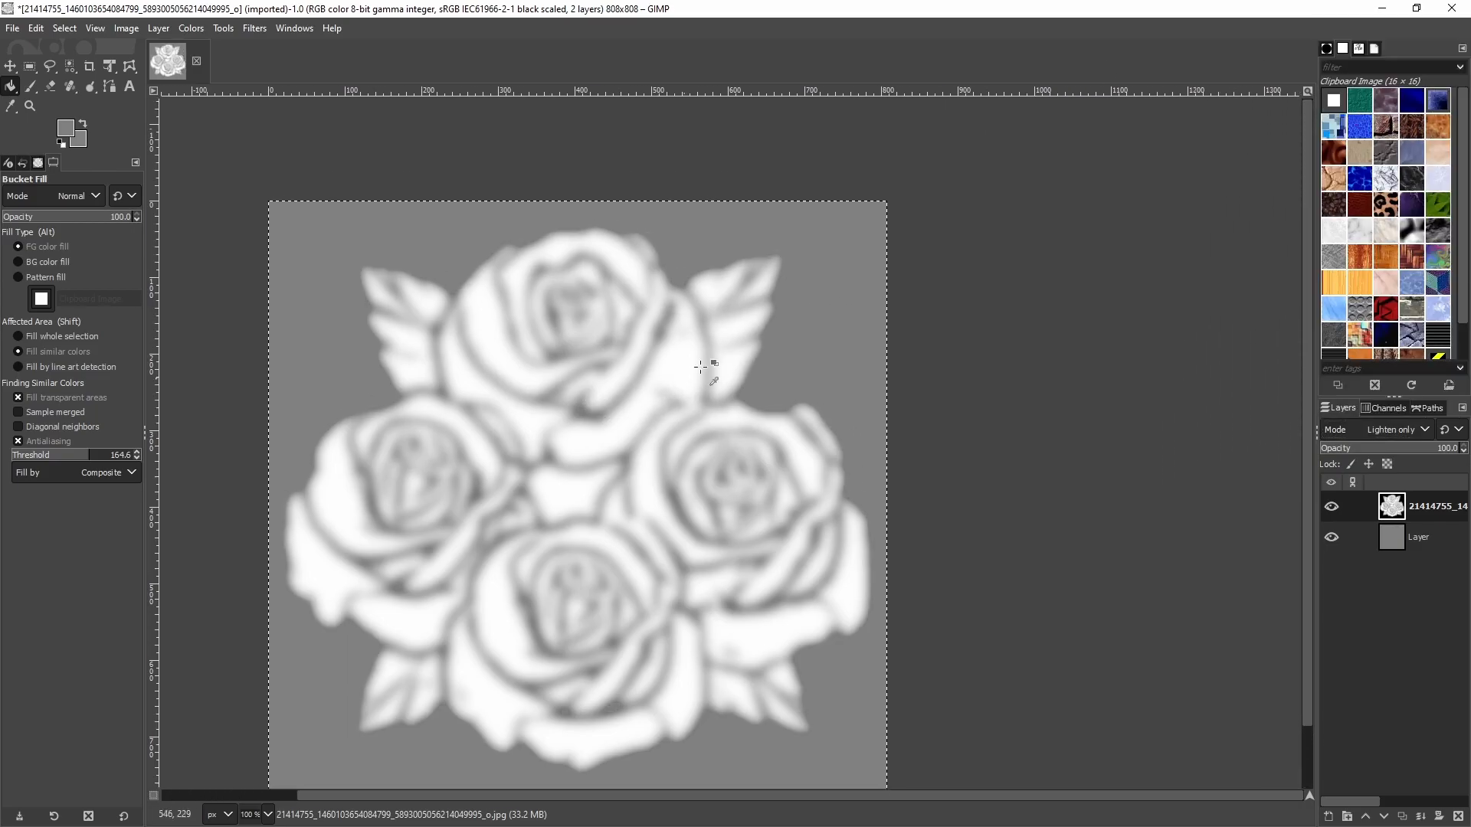
scroll(686, 376, "up", 3, "ctrl")
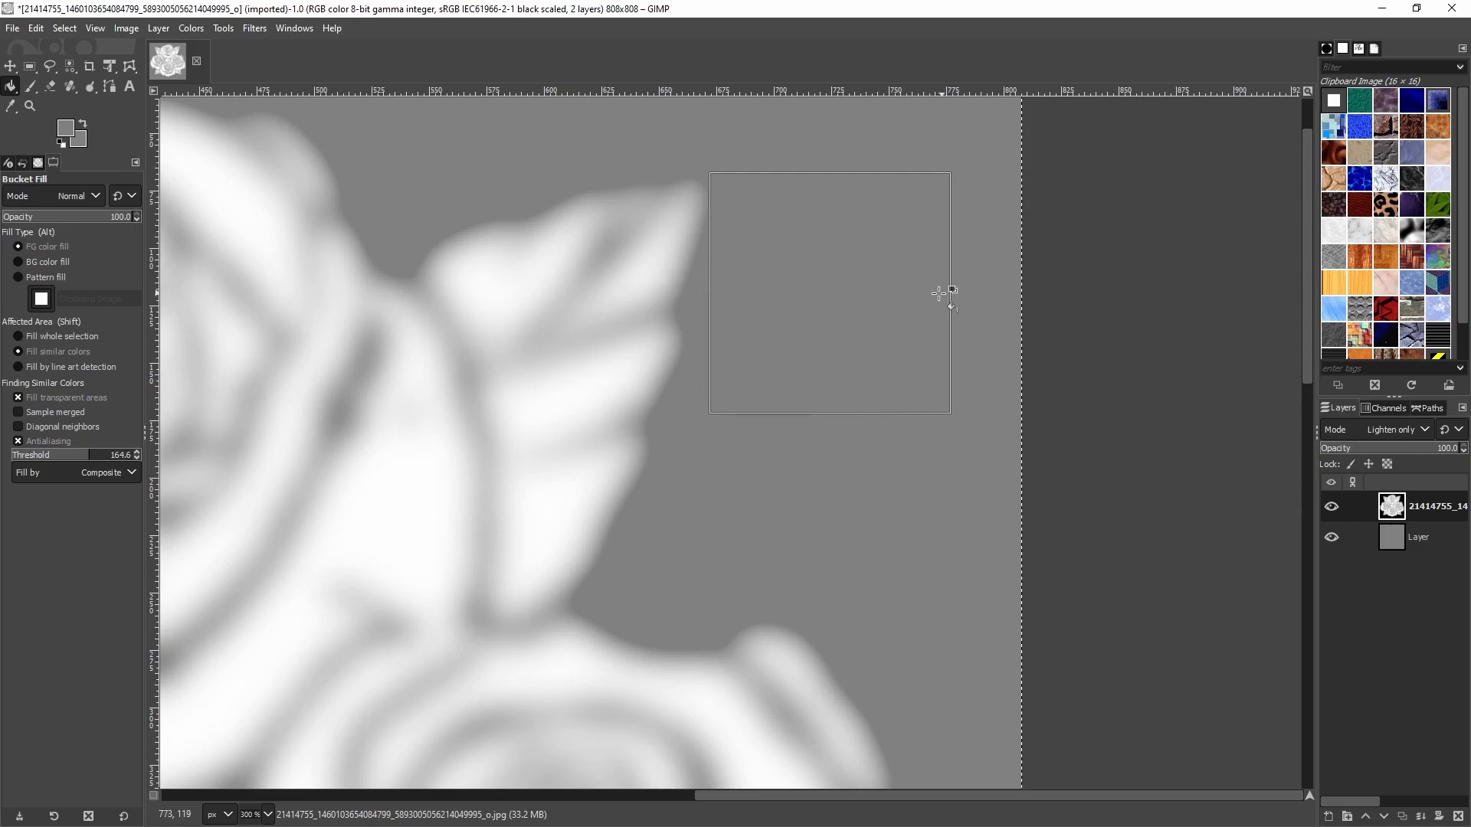
middle_click_drag(539, 452, 1024, 302)
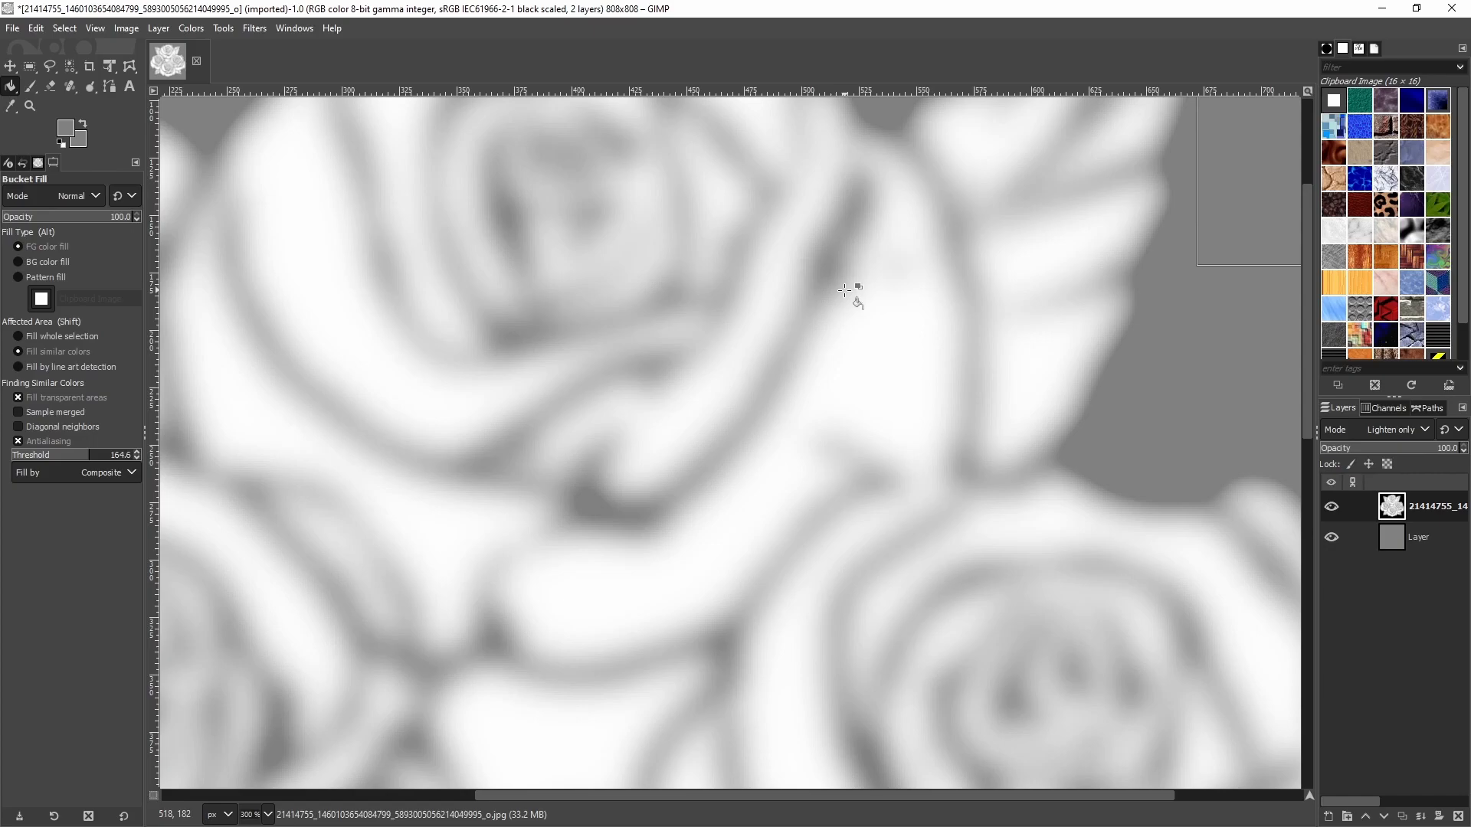
scroll(919, 345, "down", 4, "ctrl")
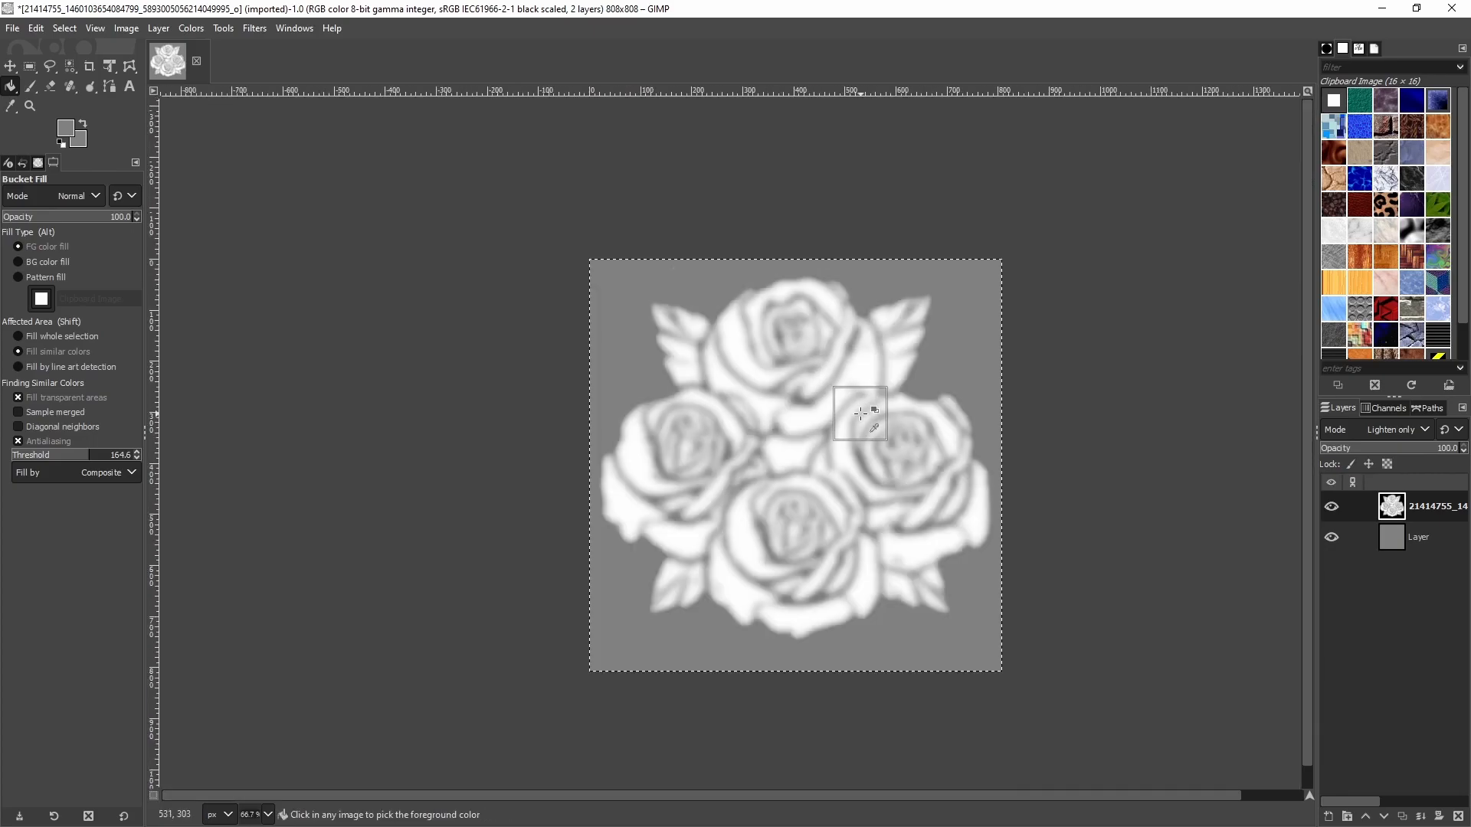
middle_click_drag(968, 368, 935, 321)
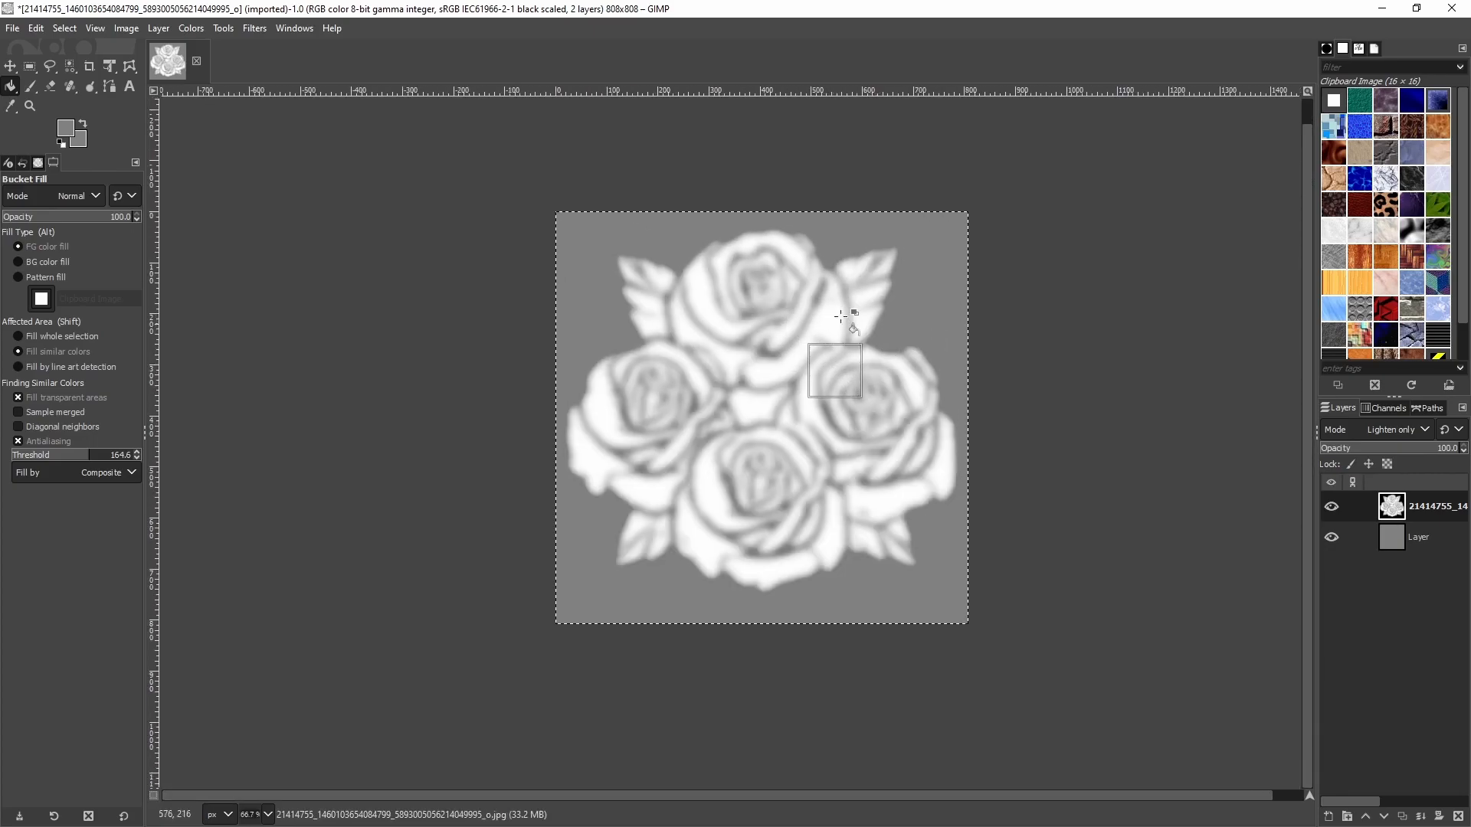
Step: Export the combined rose image as roses_displacement_text.jpg to the Four_Roses_Burboun folder with JPEG quality 100
scroll(873, 387, "up", 1, "ctrl")
middle_click_drag(791, 333, 797, 347)
key("ctrl+shift+e")
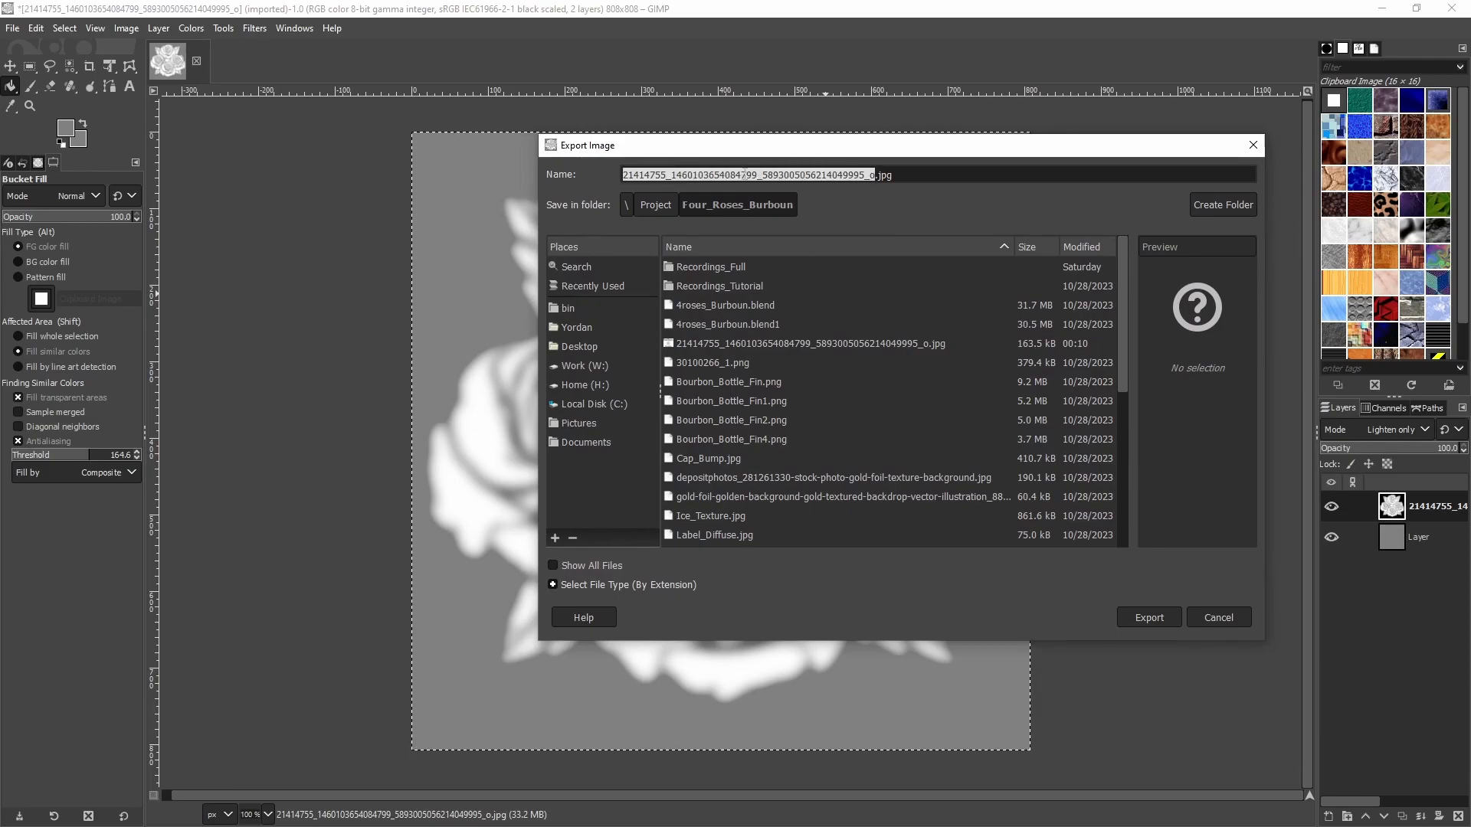
type("roses_")
type("displacement_text")
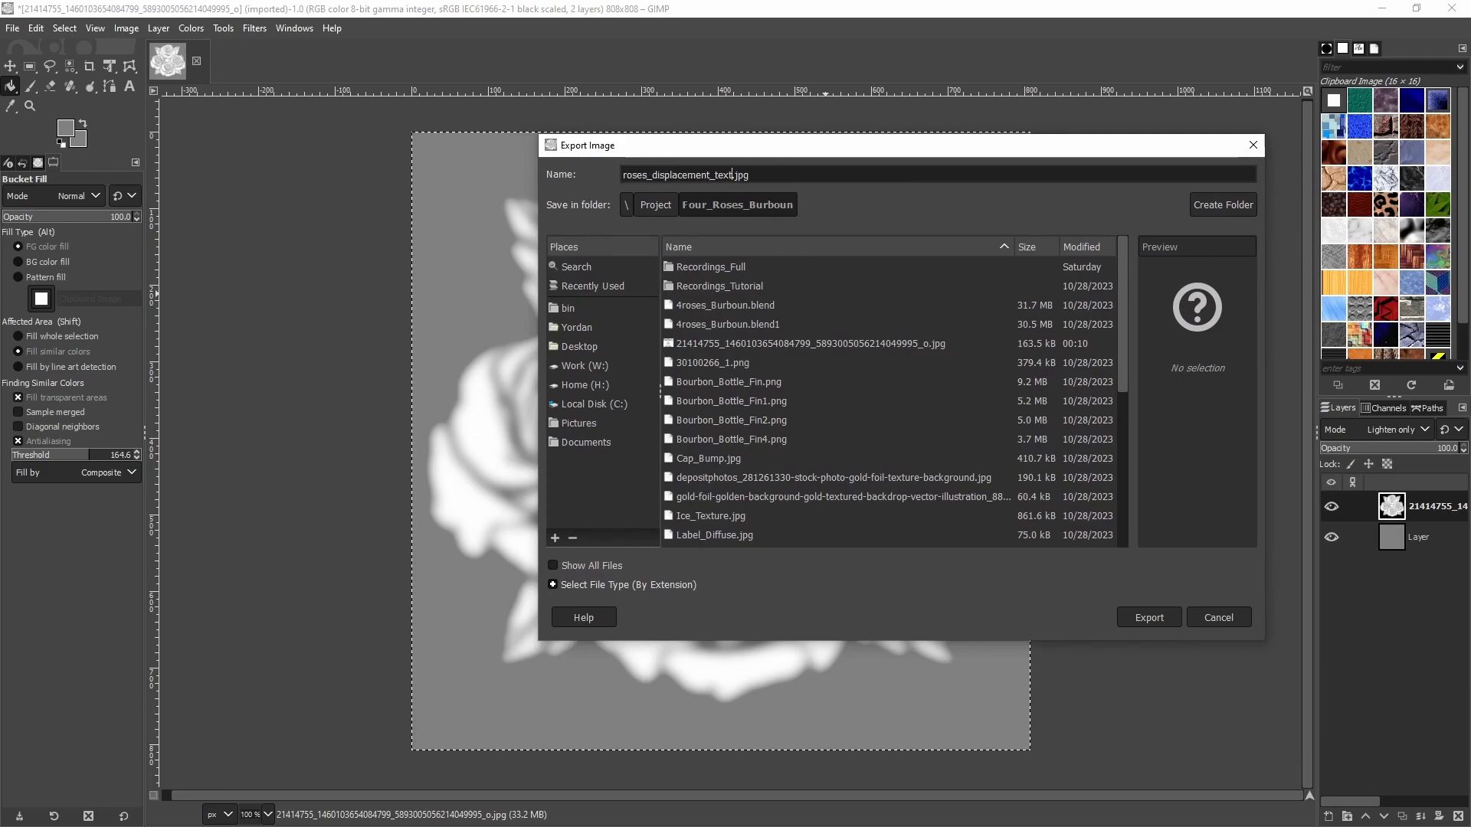
key("Return")
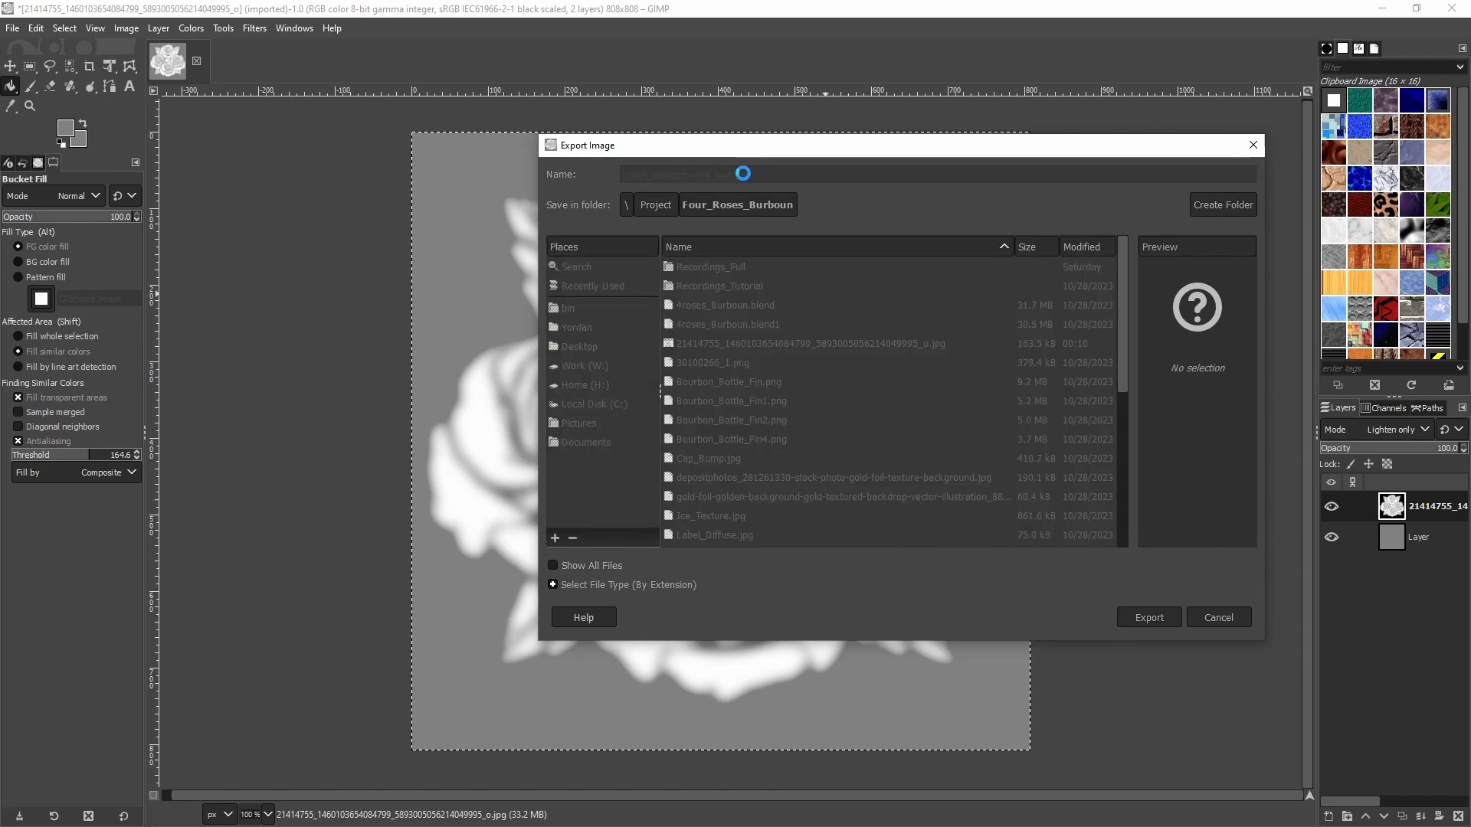
left_click_drag(775, 272, 794, 272)
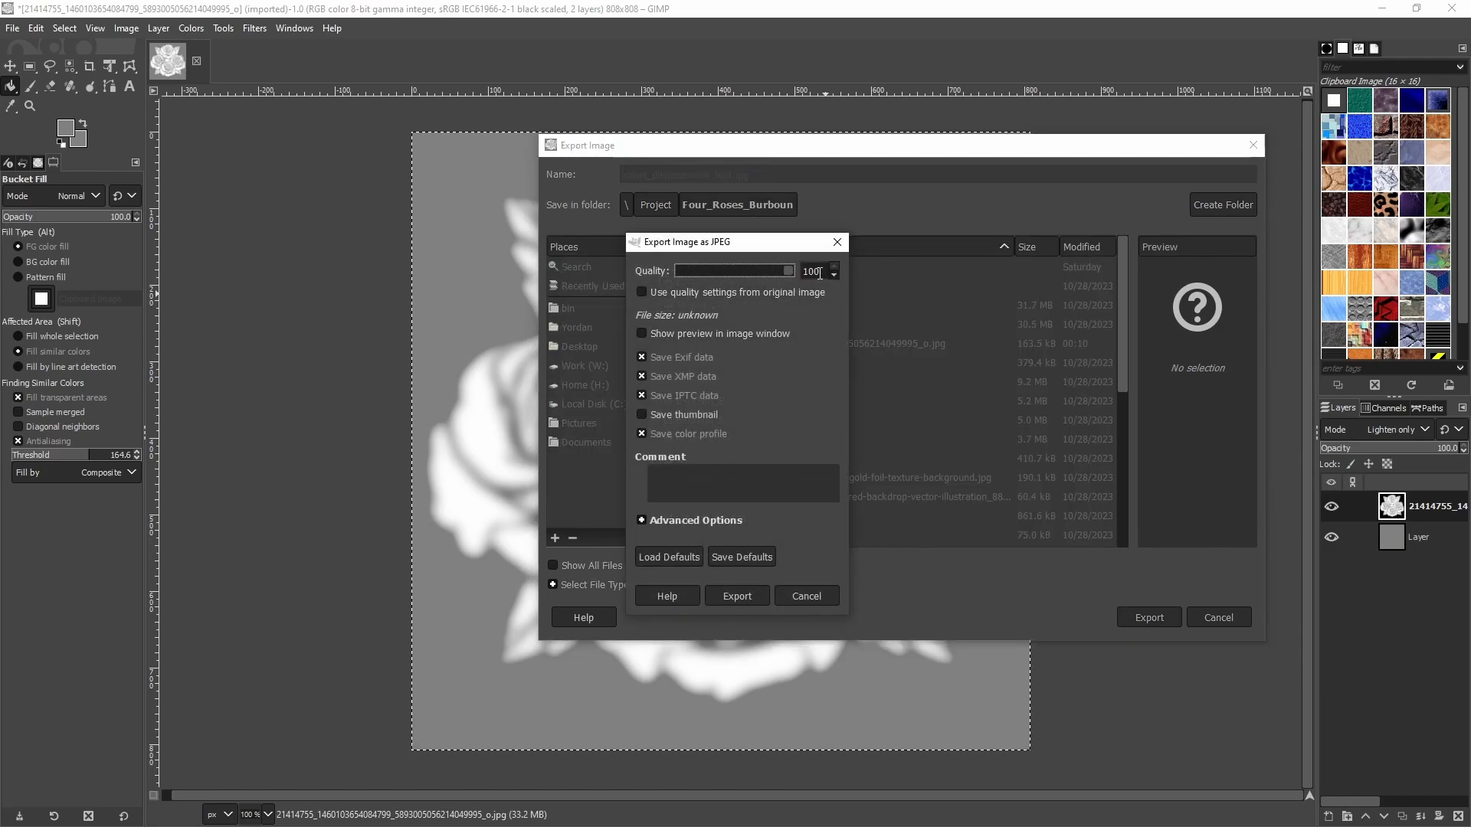
left_click(745, 595)
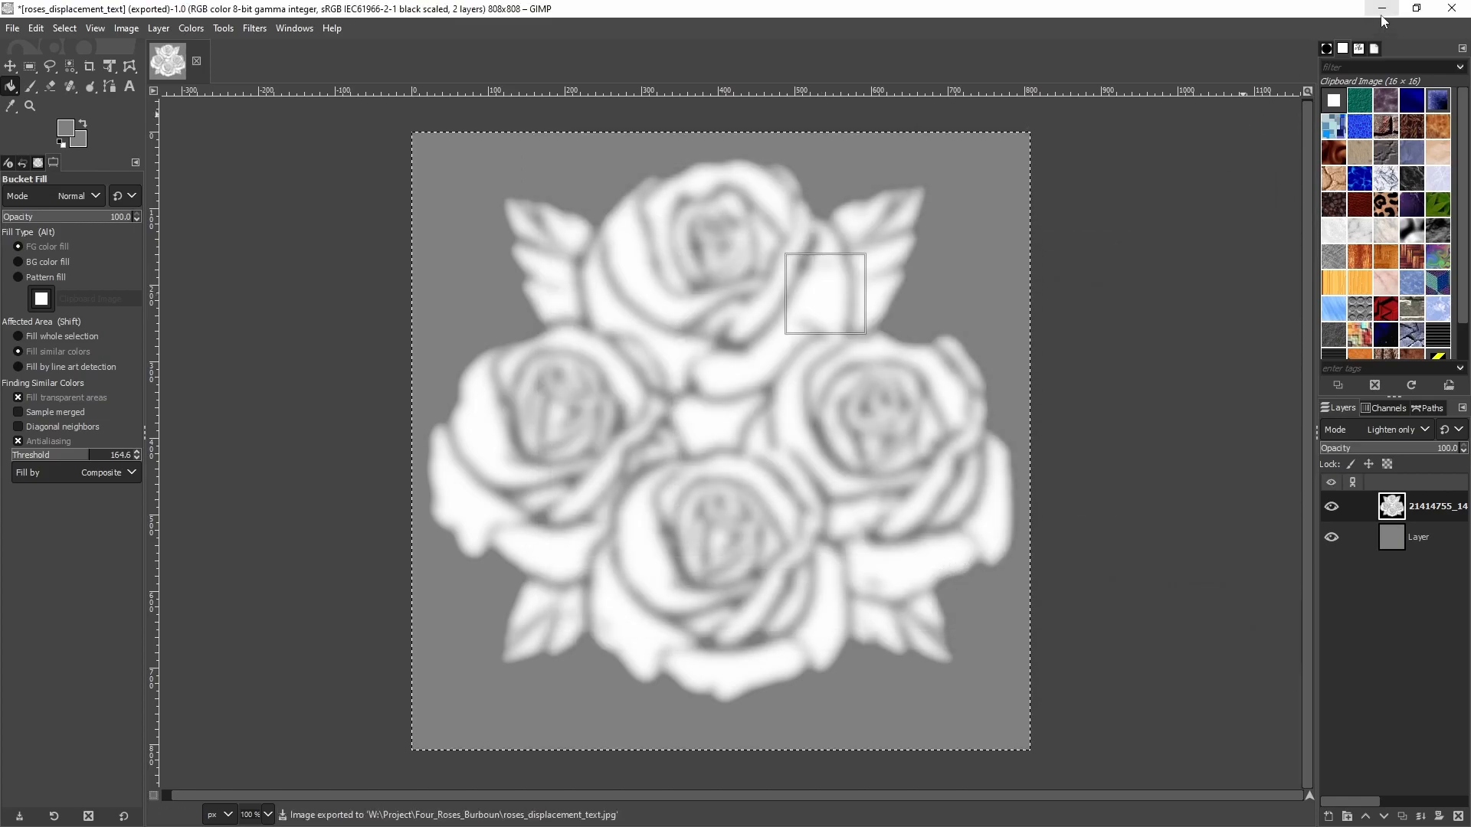
Step: Switch to Blender, create a new material for the bottle body and add an Image Texture with Mapping and Texture Coordinate nodes
left_click(1382, 11)
middle_click_drag(651, 447, 603, 466)
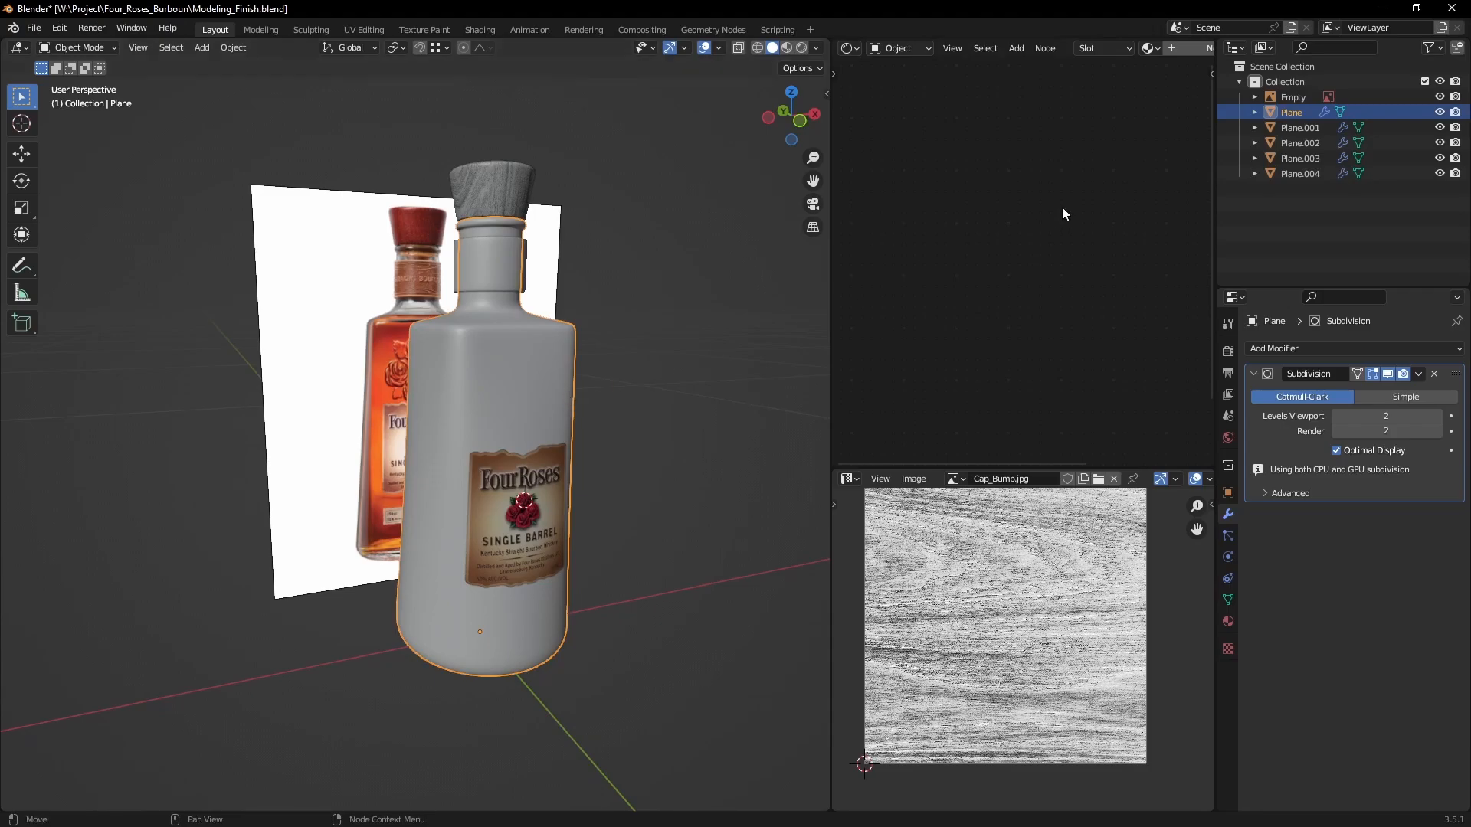
left_click(1189, 49)
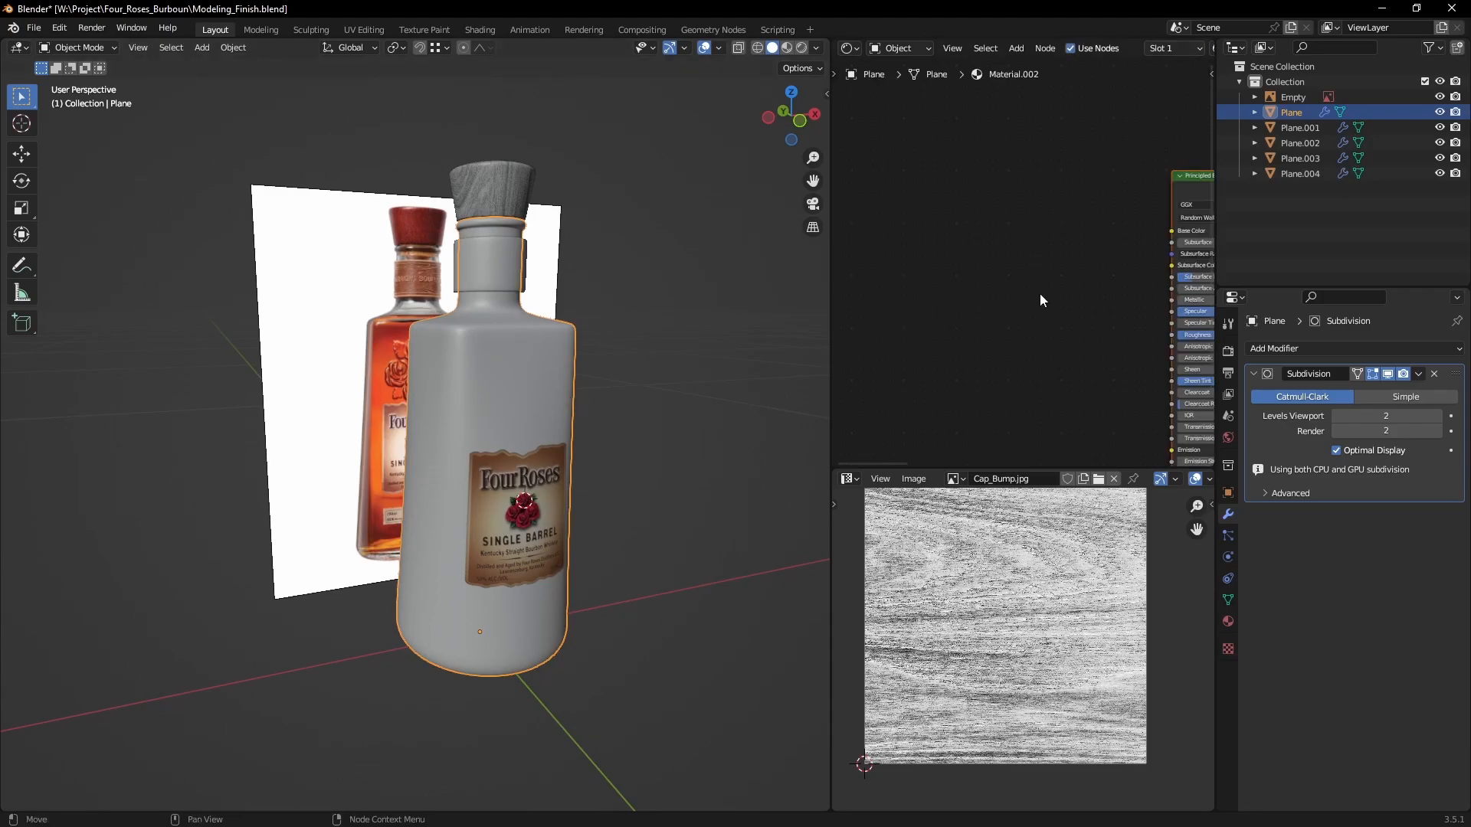
scroll(1042, 300, "down", 1)
middle_click_drag(1041, 299, 973, 239)
left_click(1130, 157)
key("ctrl+t")
middle_click_drag(970, 132, 1045, 165)
scroll(1091, 196, "up", 2)
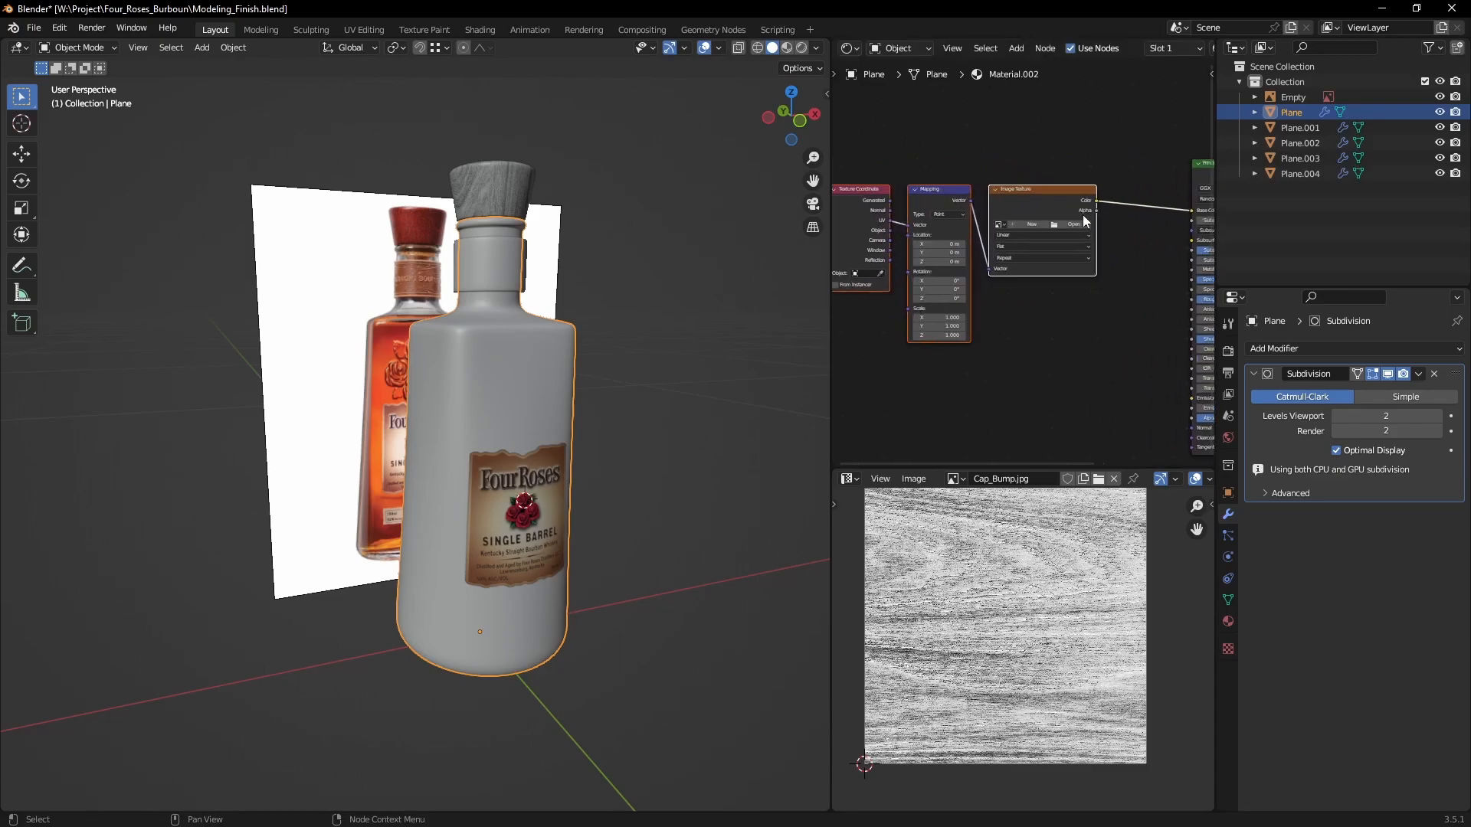
Step: Load roses_displacement_text.jpg into the bottle material's Image Texture node
middle_click_drag(903, 220, 1028, 221)
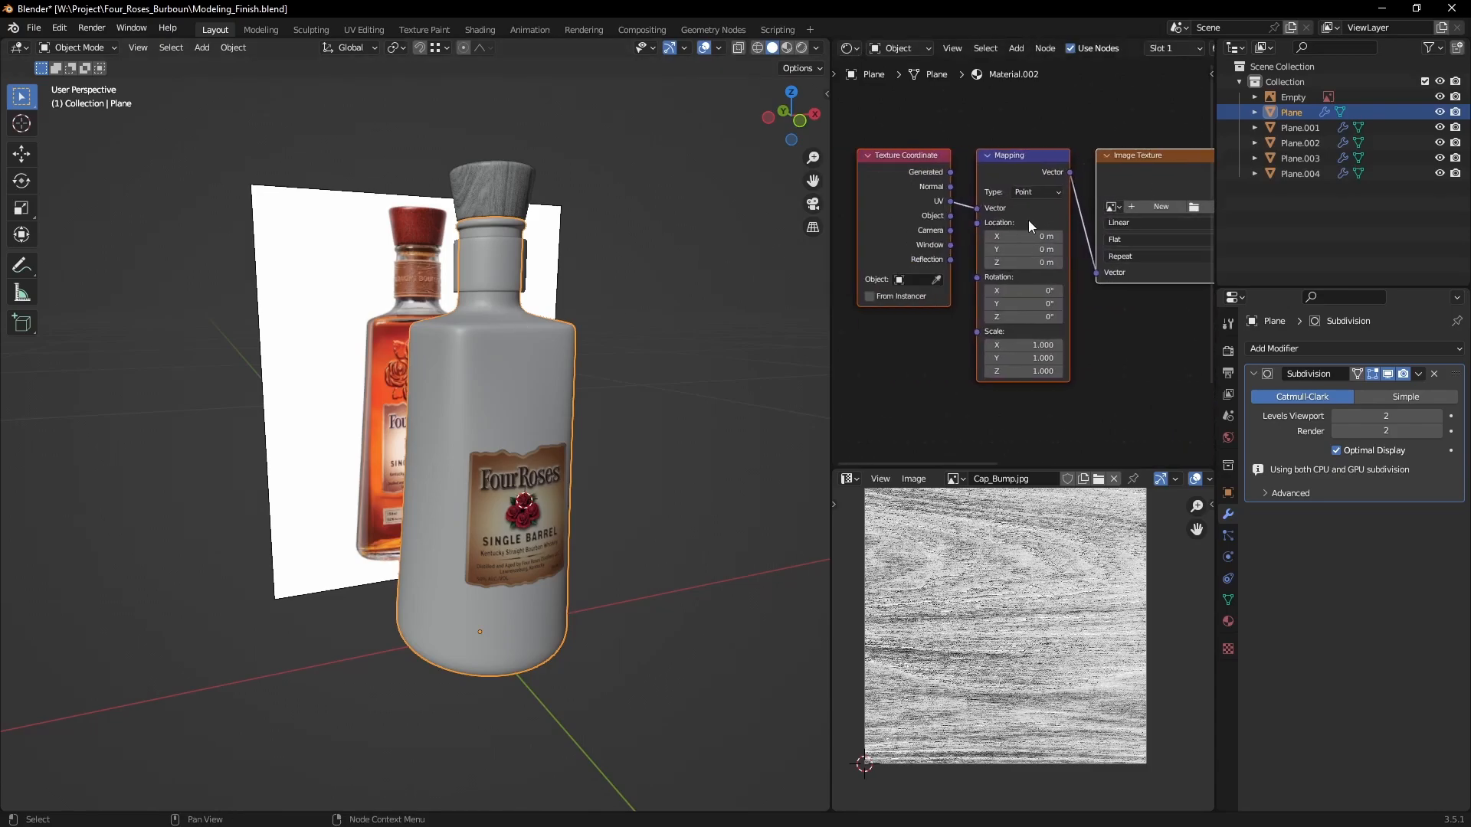
middle_click_drag(1160, 166, 1034, 186)
scroll(1067, 217, "up", 1)
left_click(1095, 227)
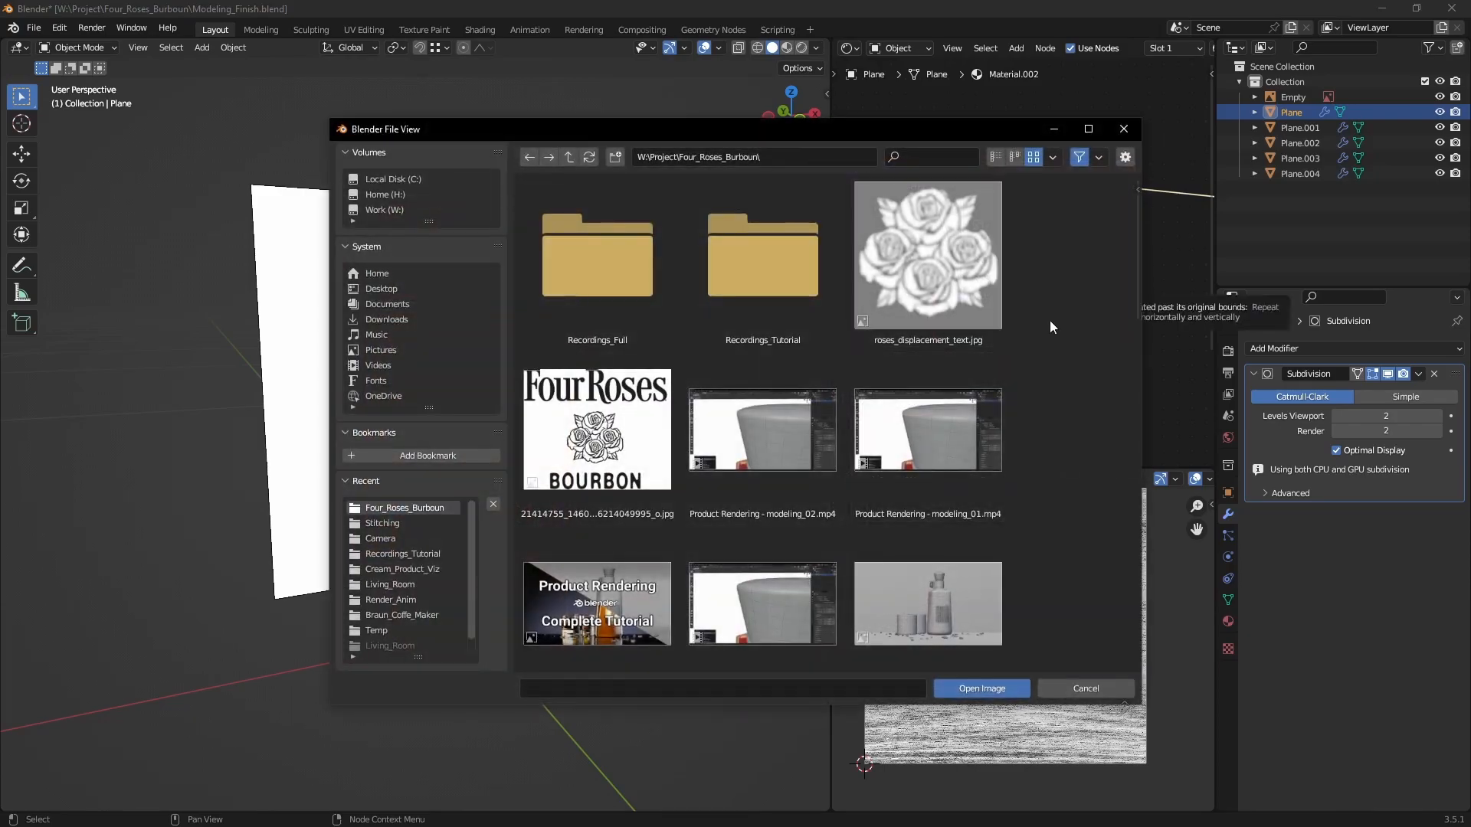
double_click(950, 242)
Step: Widen the node and UV editors, enter Edit Mode on the bottle body and reset the UVs of all faces
middle_click_drag(581, 402, 558, 455)
scroll(508, 467, "up", 3)
scroll(557, 455, "down", 4)
left_click_drag(833, 440, 648, 438)
key("Tab")
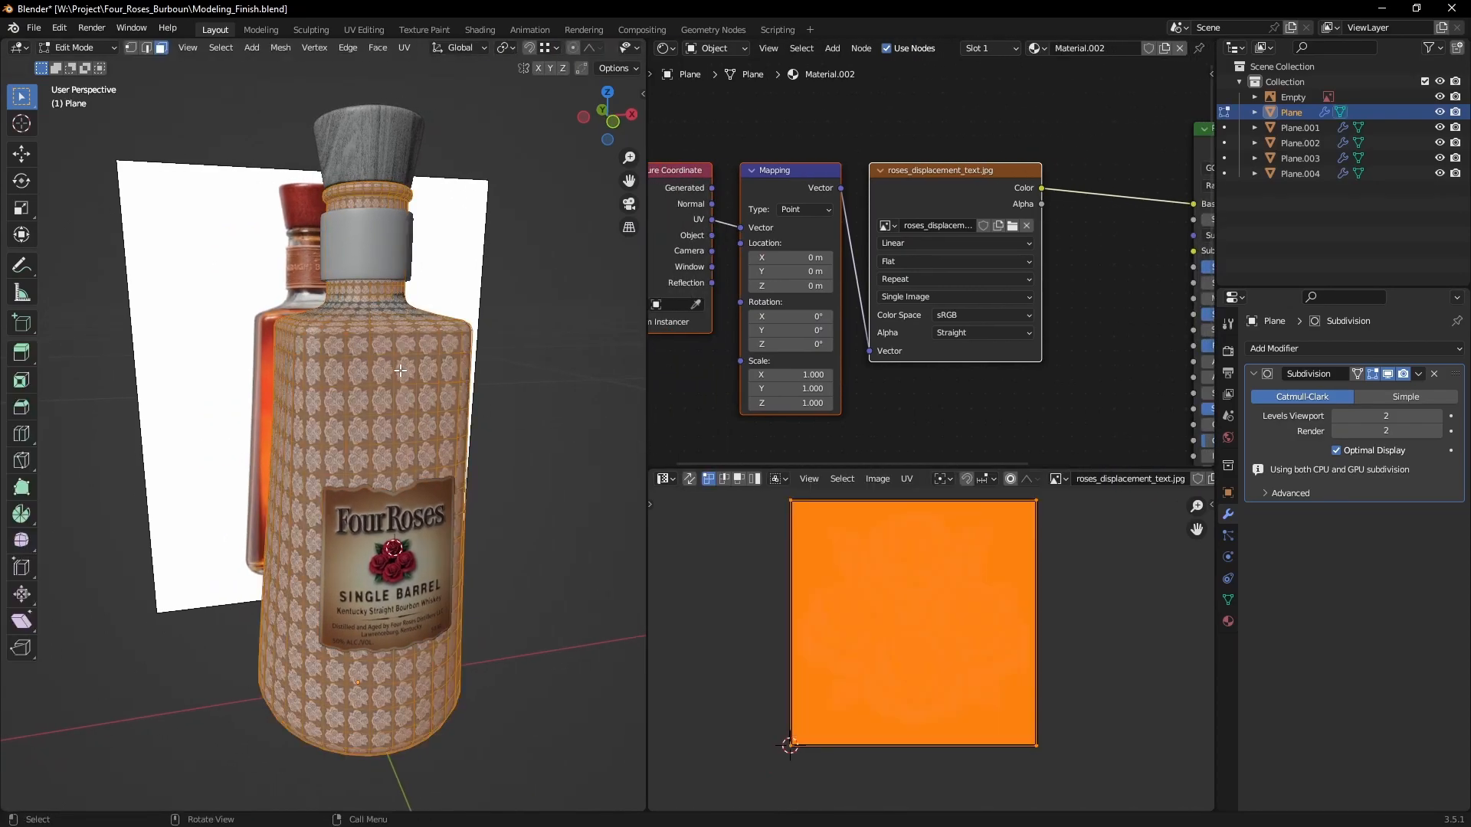
scroll(400, 371, "up", 2)
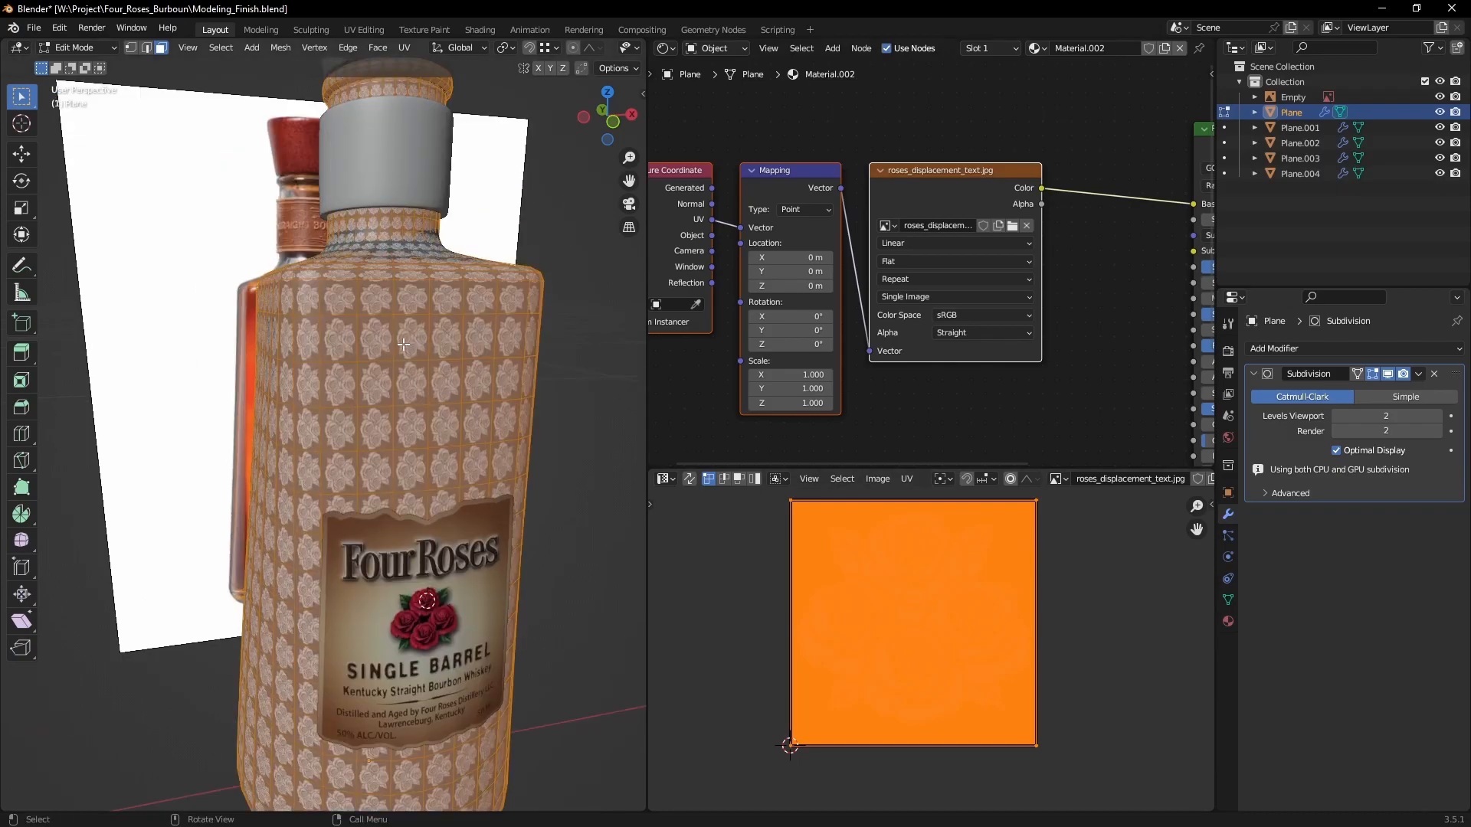
key("u")
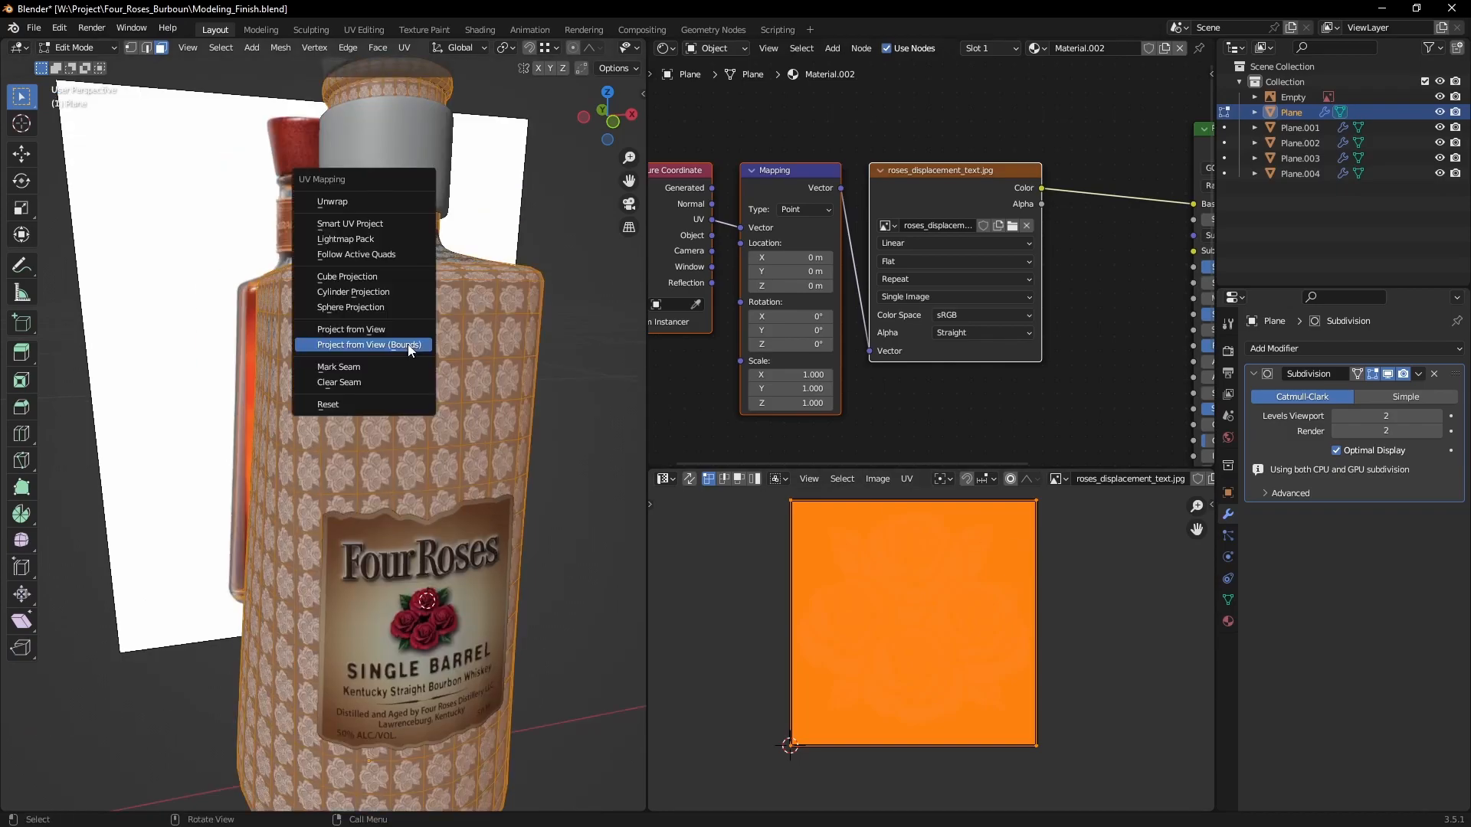
left_click(361, 403)
scroll(394, 351, "up", 3)
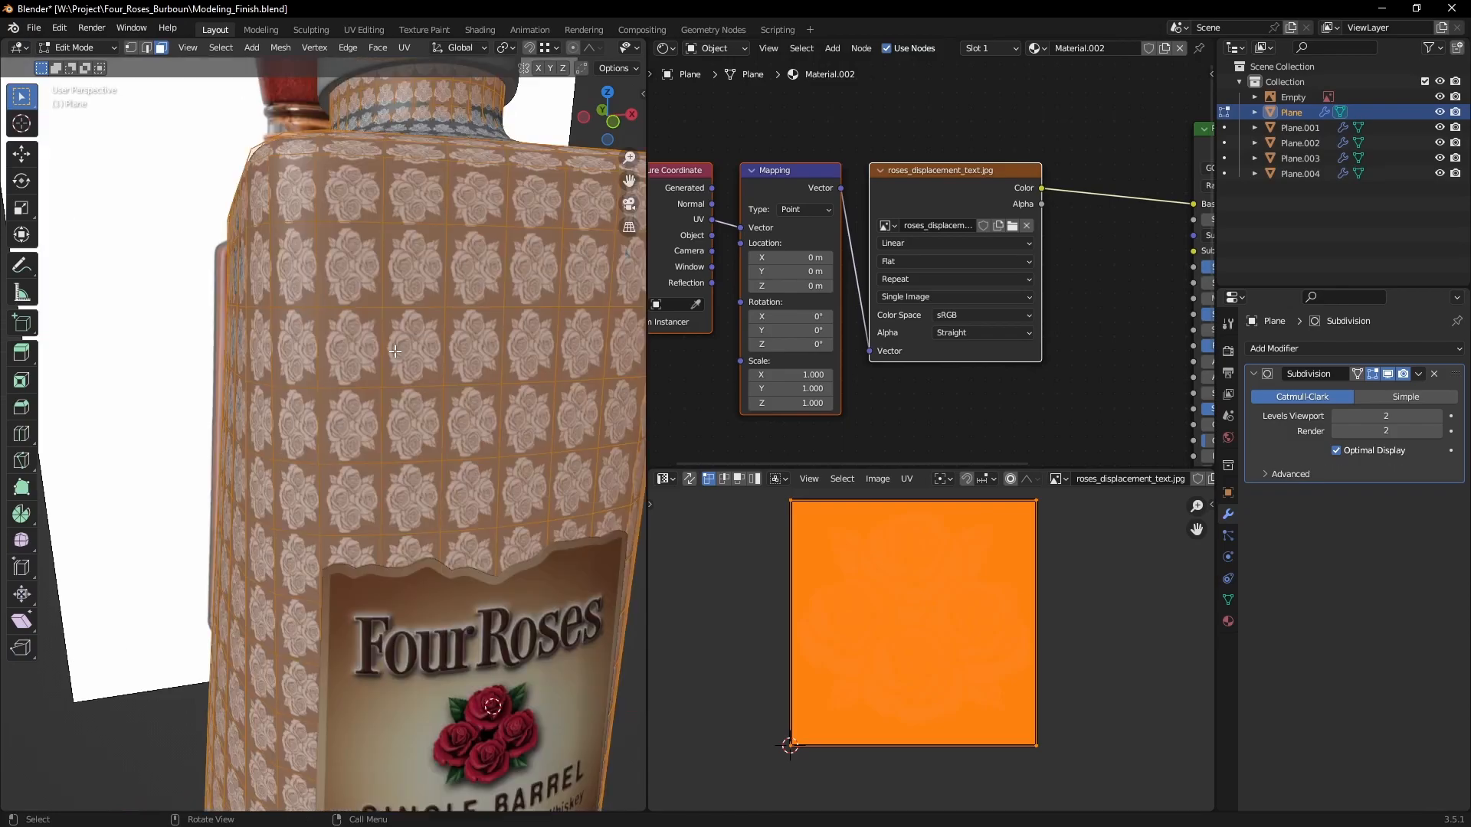
Step: Scale all bottle UVs to 0 and move the collapsed point onto the plain gray lower-left area of the rose texture
middle_click_drag(936, 601, 938, 618)
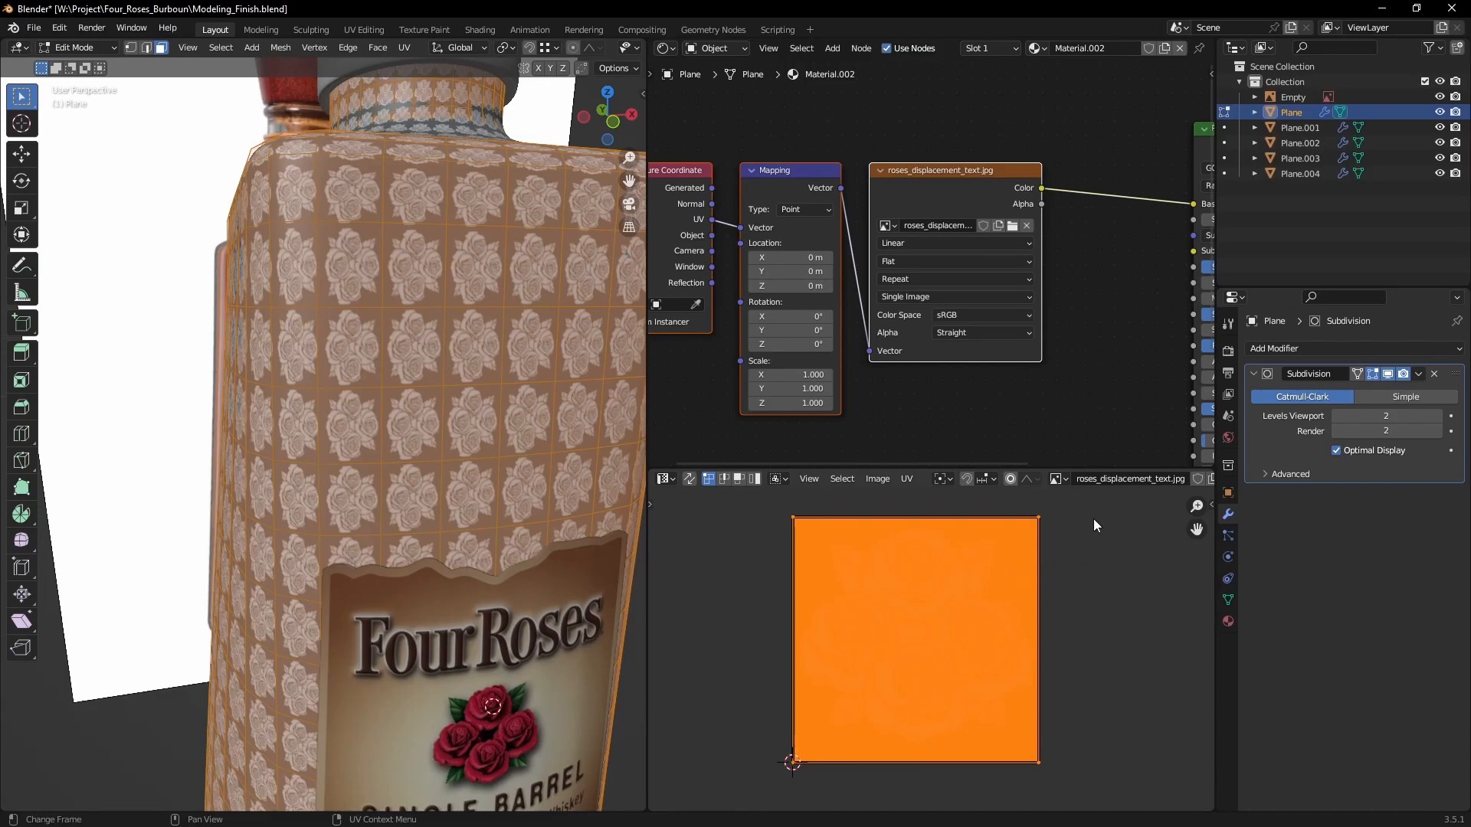
key("s")
key("0")
key("Return")
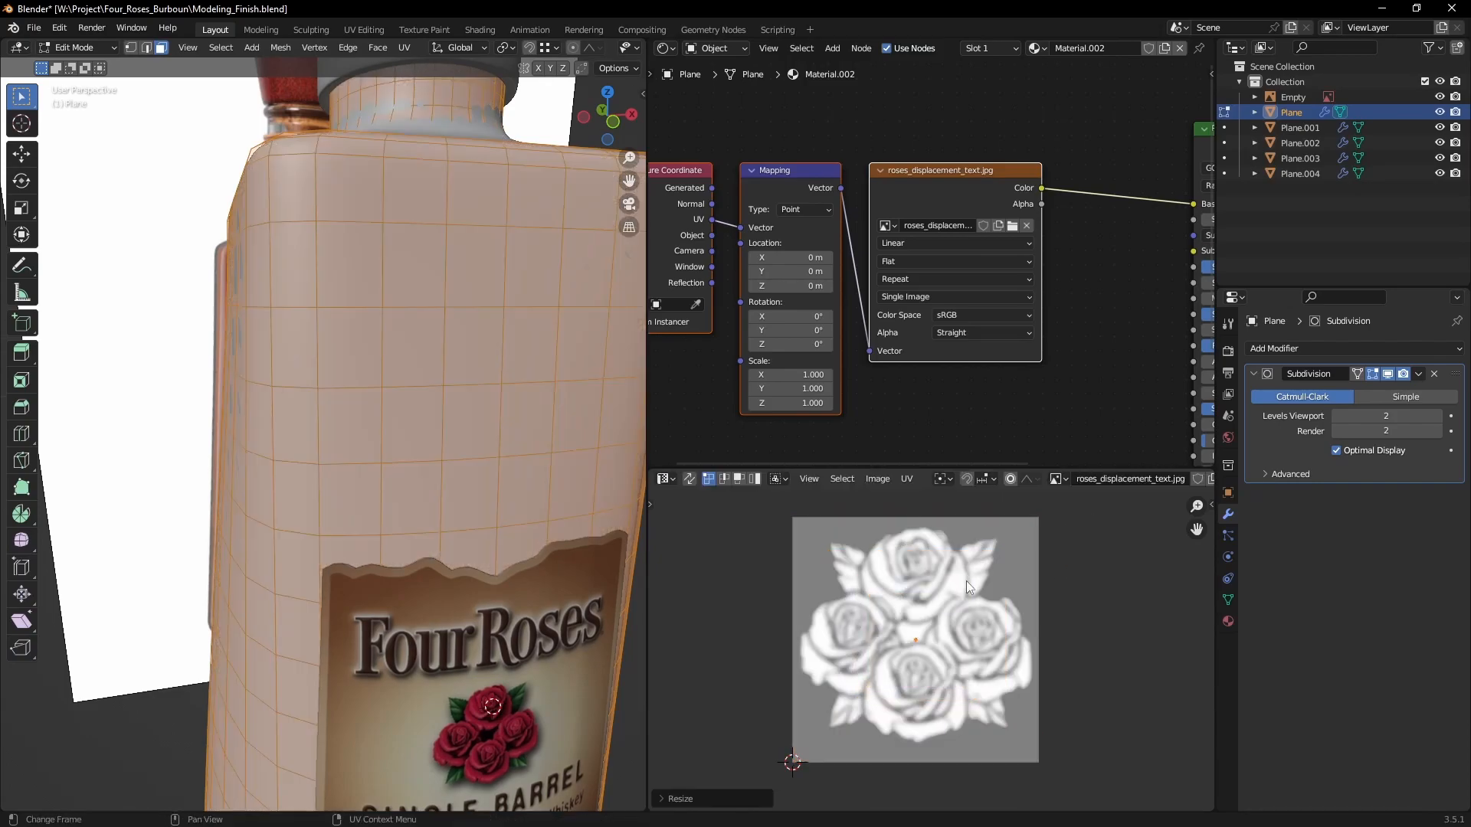
scroll(996, 563, "up", 2)
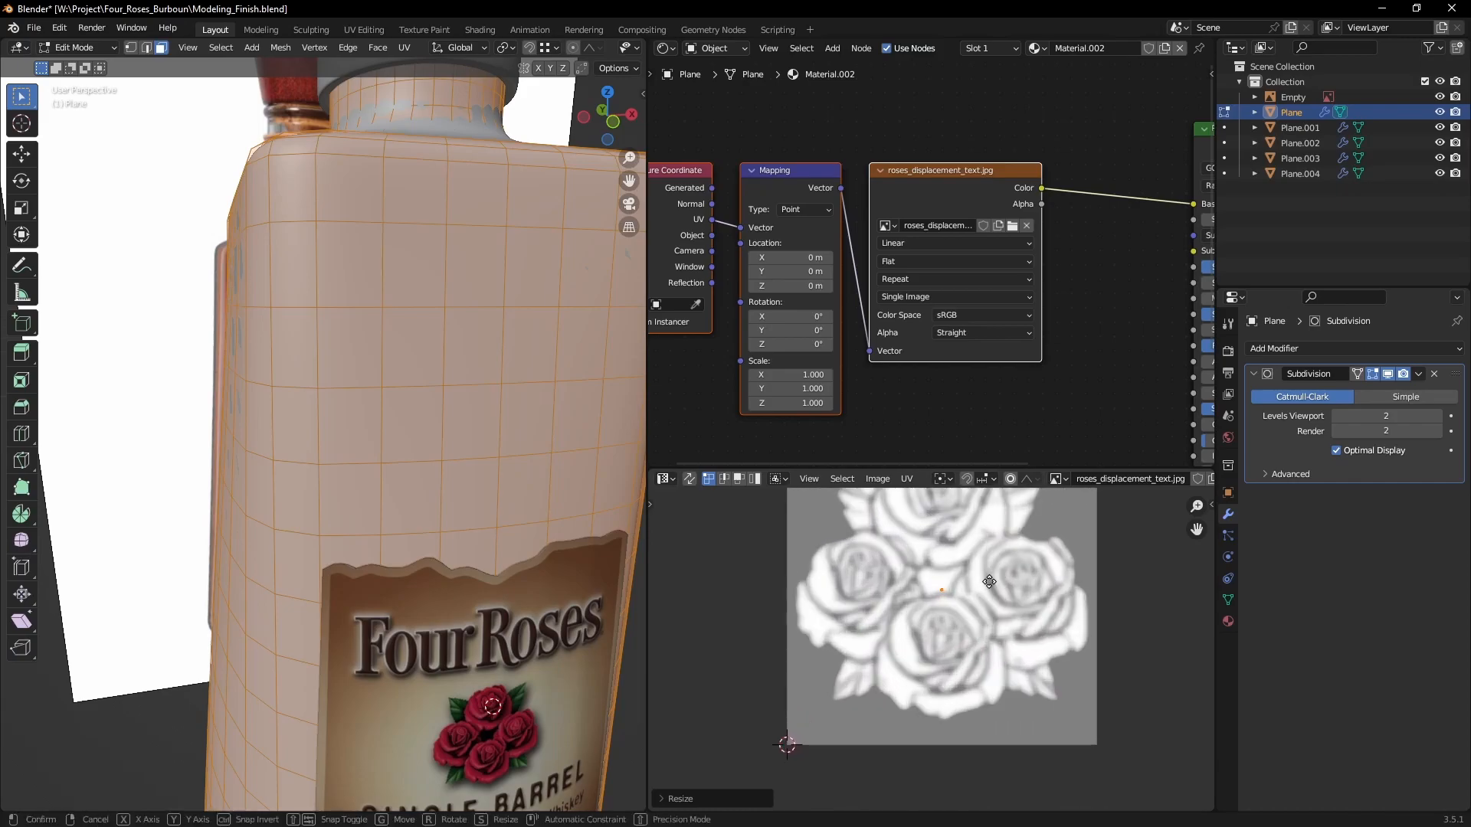
key("g")
left_click(868, 694)
scroll(889, 644, "up", 3)
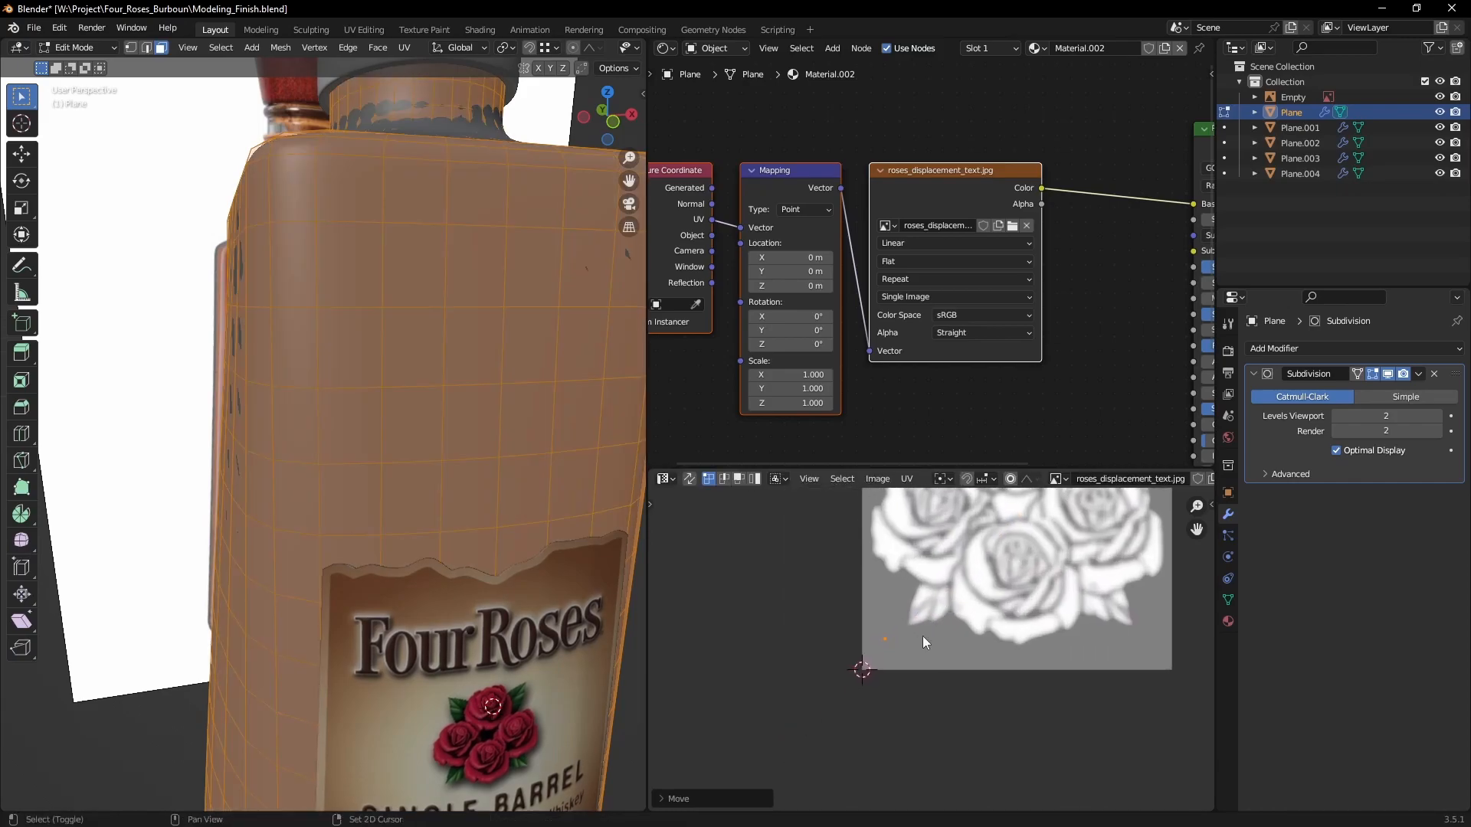
scroll(958, 624, "down", 3)
middle_click_drag(1018, 599, 999, 663)
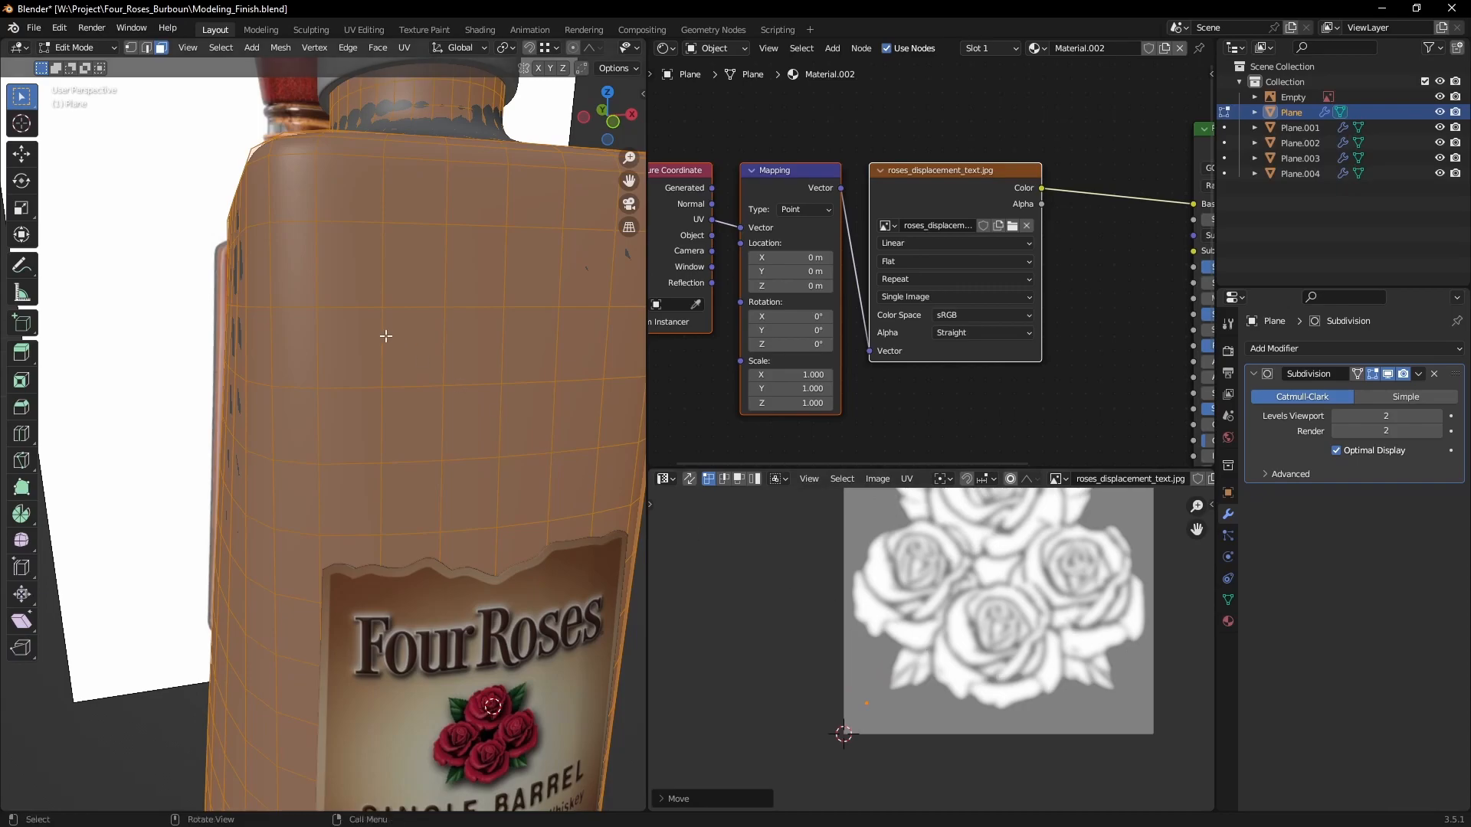
Step: Select a block of front faces six columns wide and five rows high between the bottle's shoulder and the label's upper edge
scroll(390, 338, "down", 6)
middle_click_drag(402, 383, 373, 389)
scroll(368, 387, "up", 6)
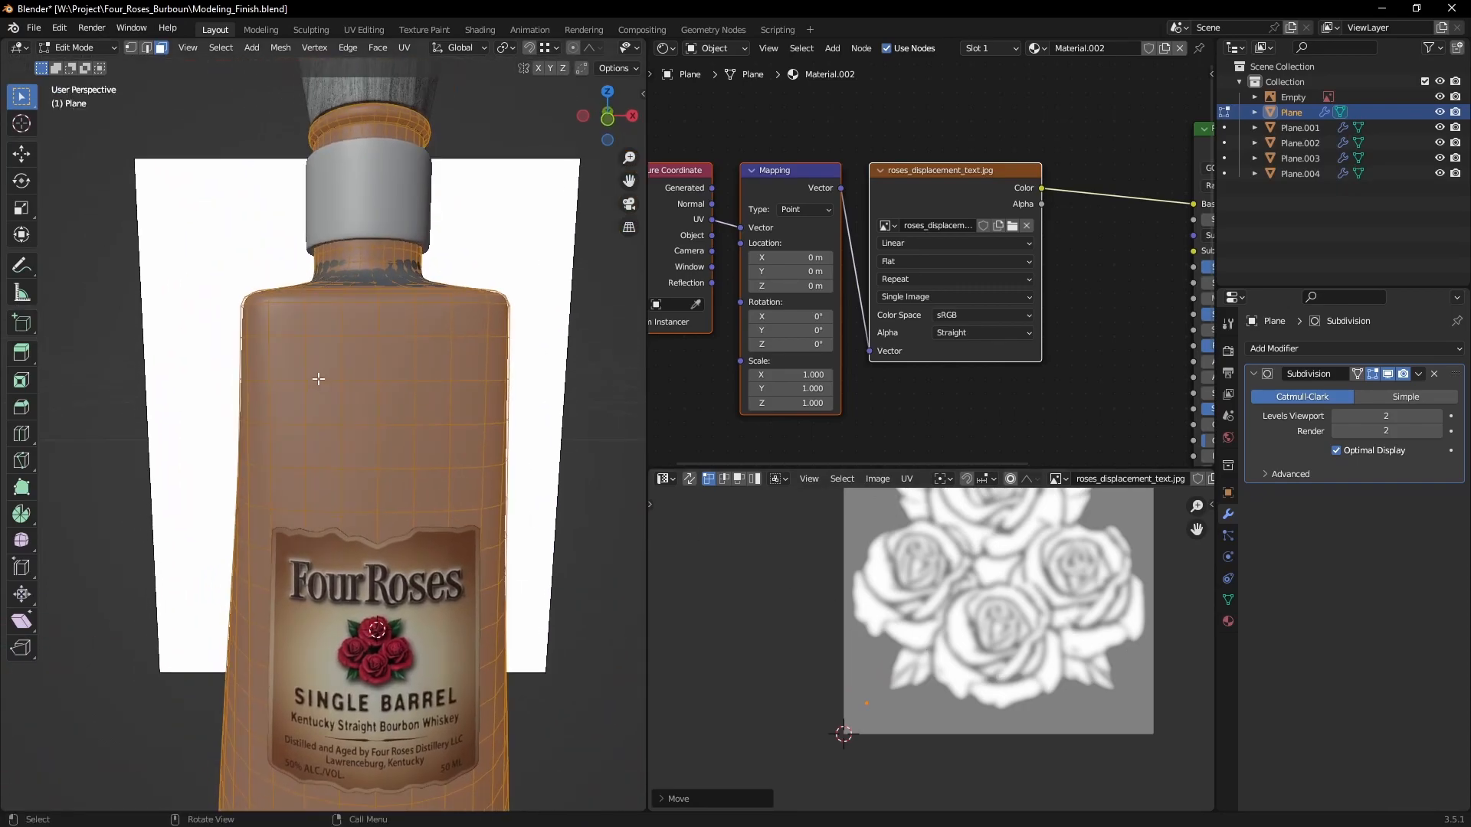
left_click(300, 355)
left_click(468, 359, "ctrl")
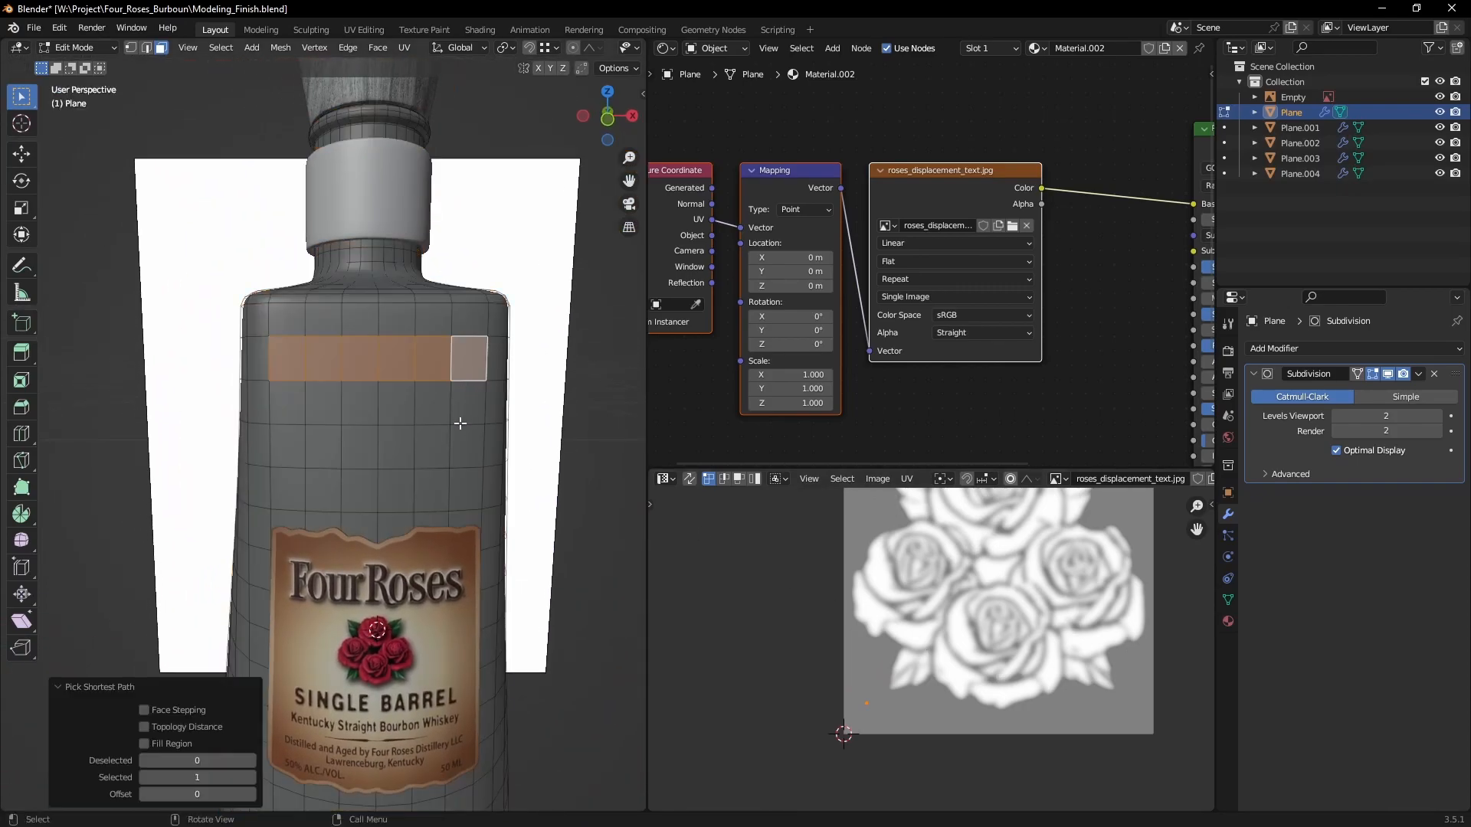
left_click(463, 406, "ctrl")
left_click(288, 403, "ctrl")
left_click(289, 446, "ctrl")
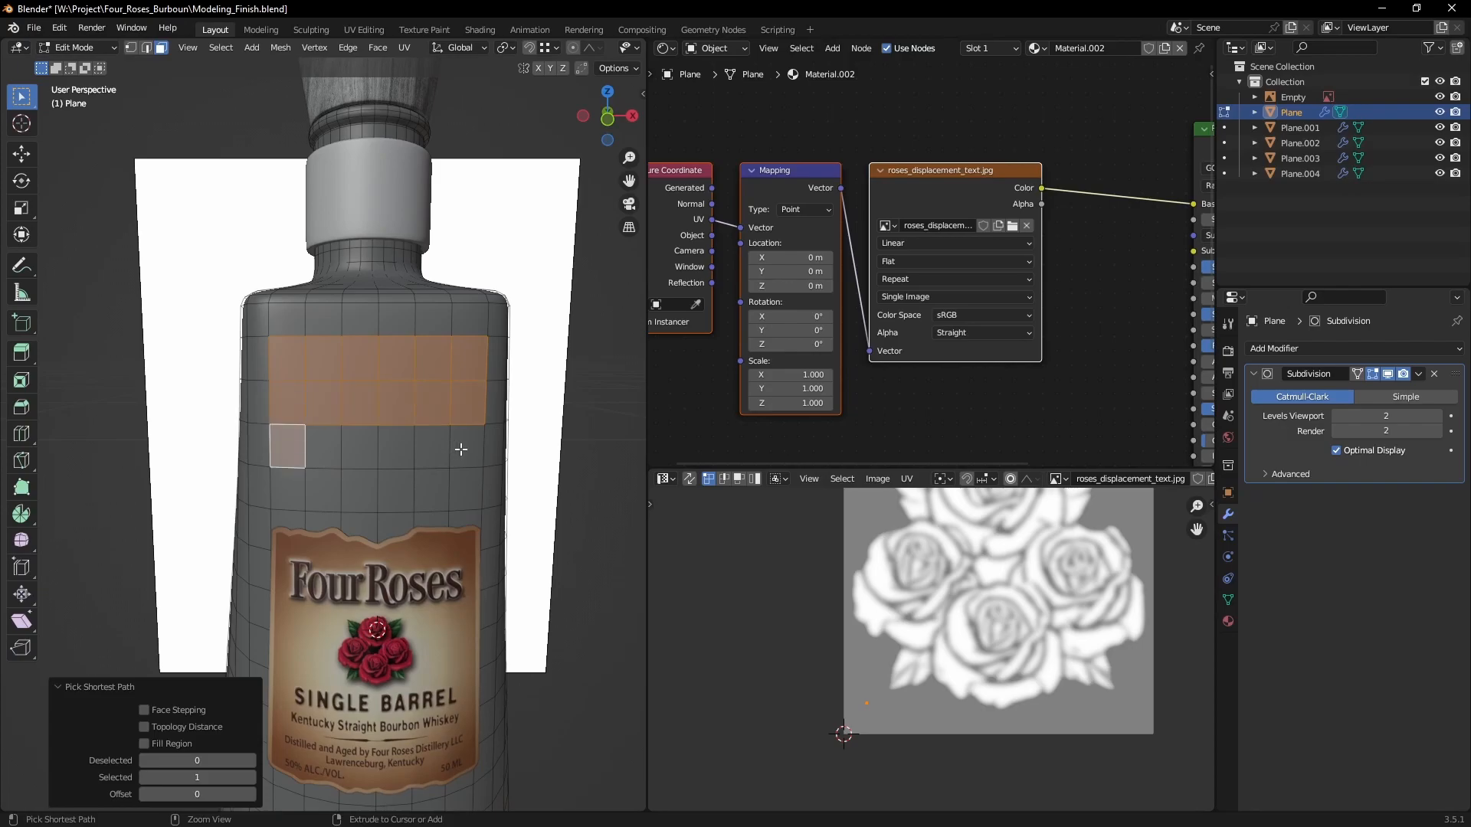
left_click(466, 447, "ctrl")
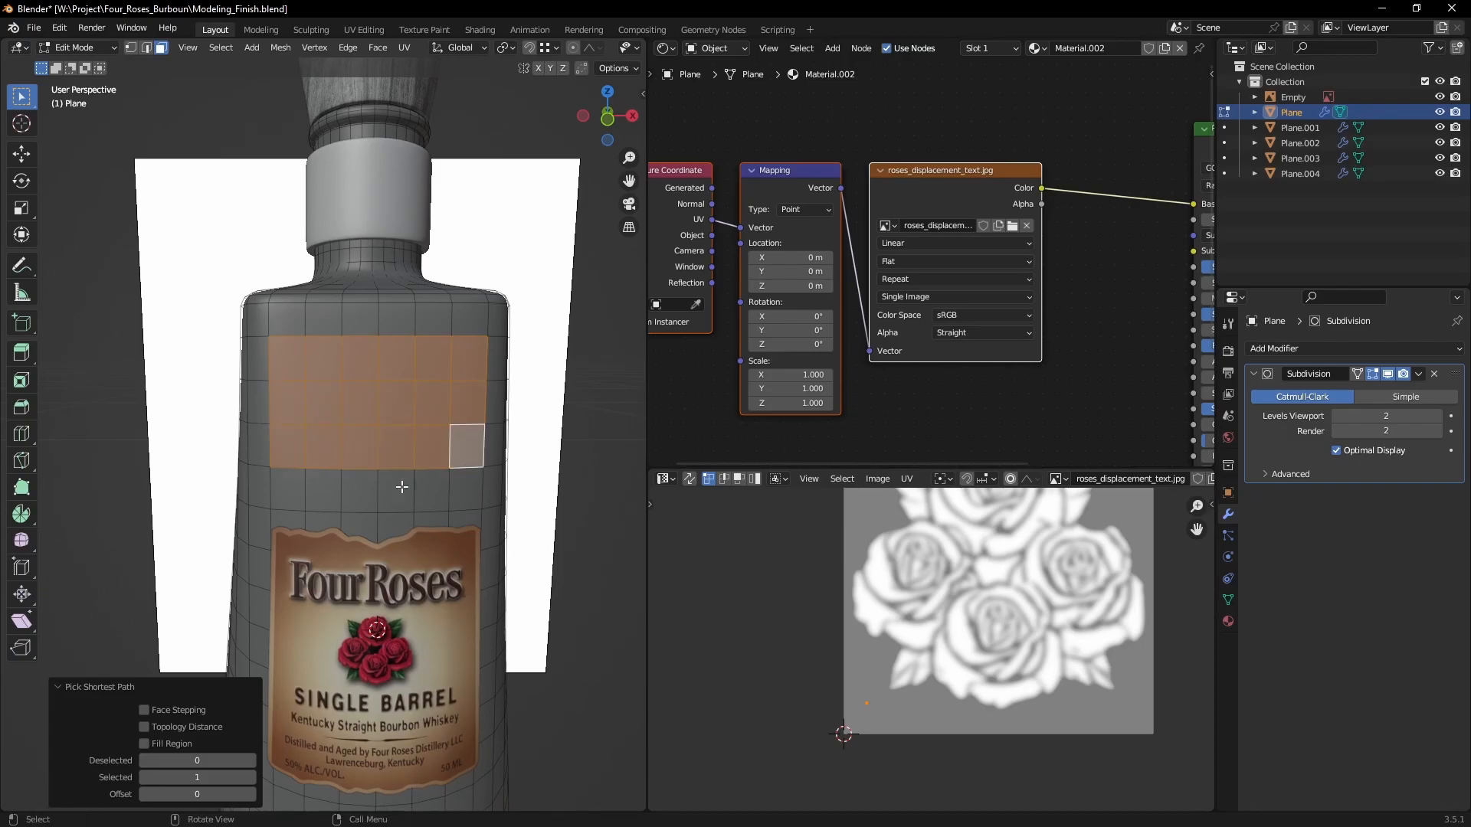
left_click(465, 496, "ctrl")
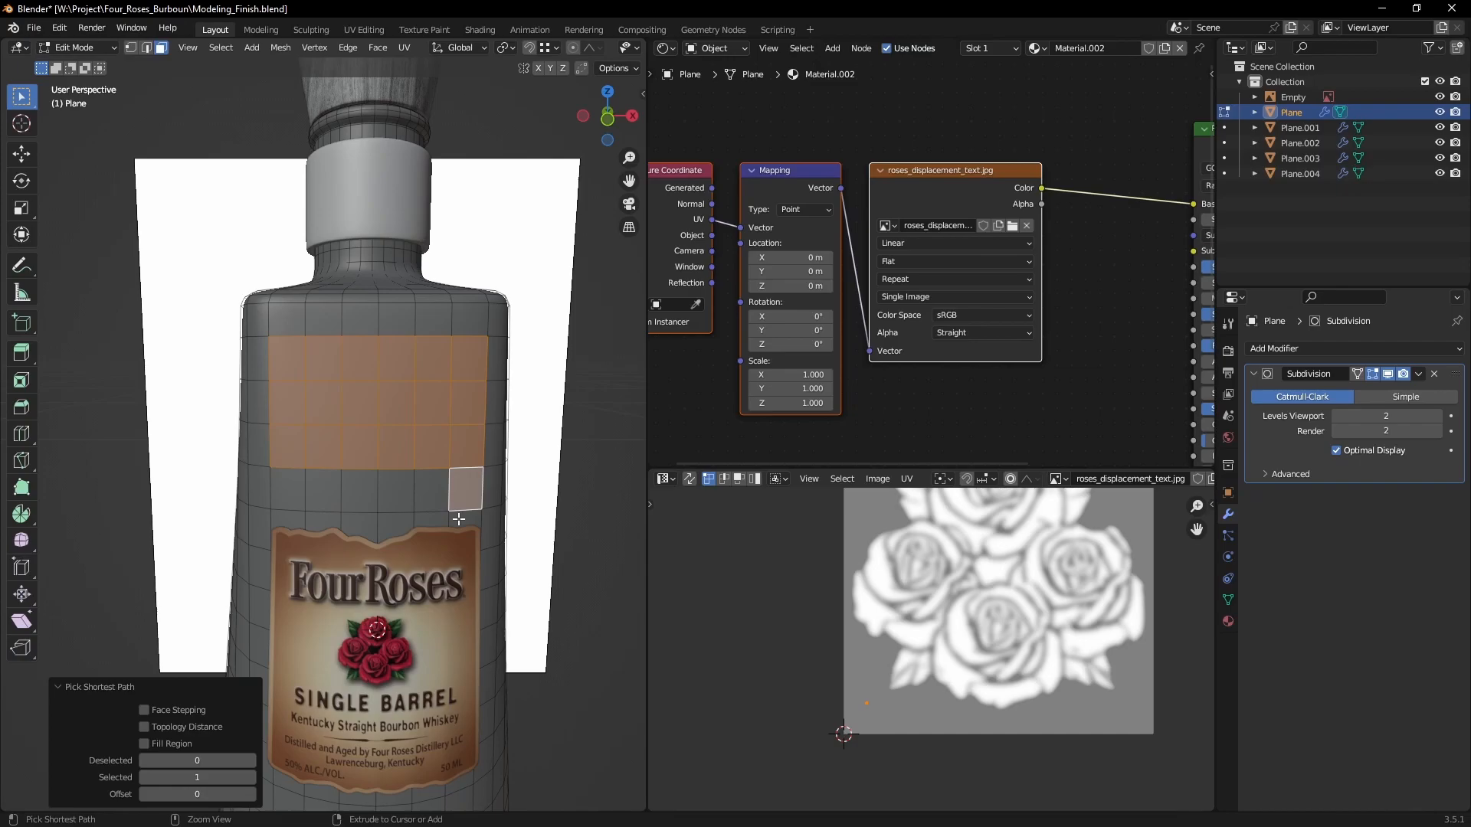
left_click(289, 496, "ctrl")
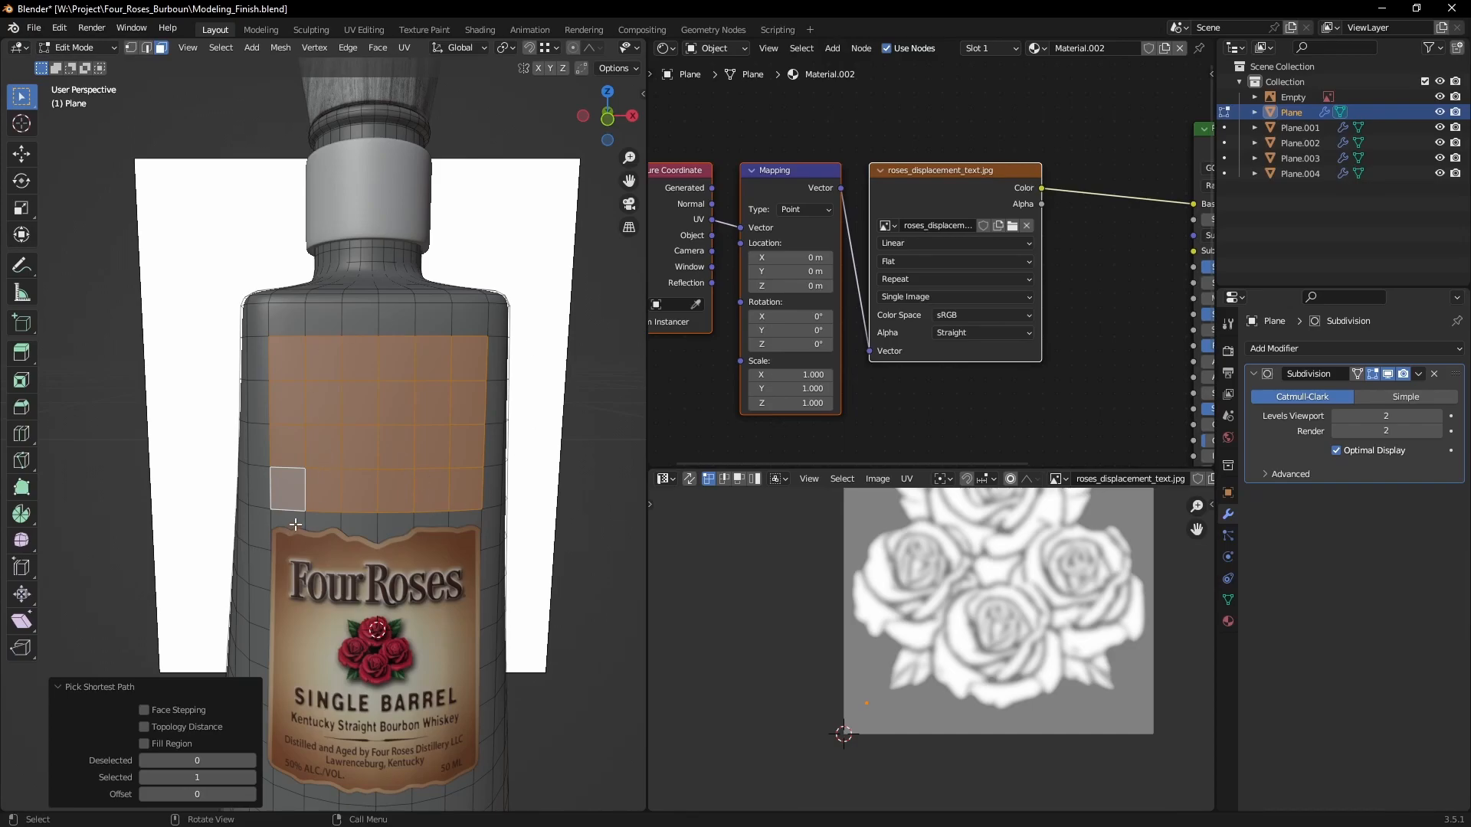
left_click(465, 528, "ctrl")
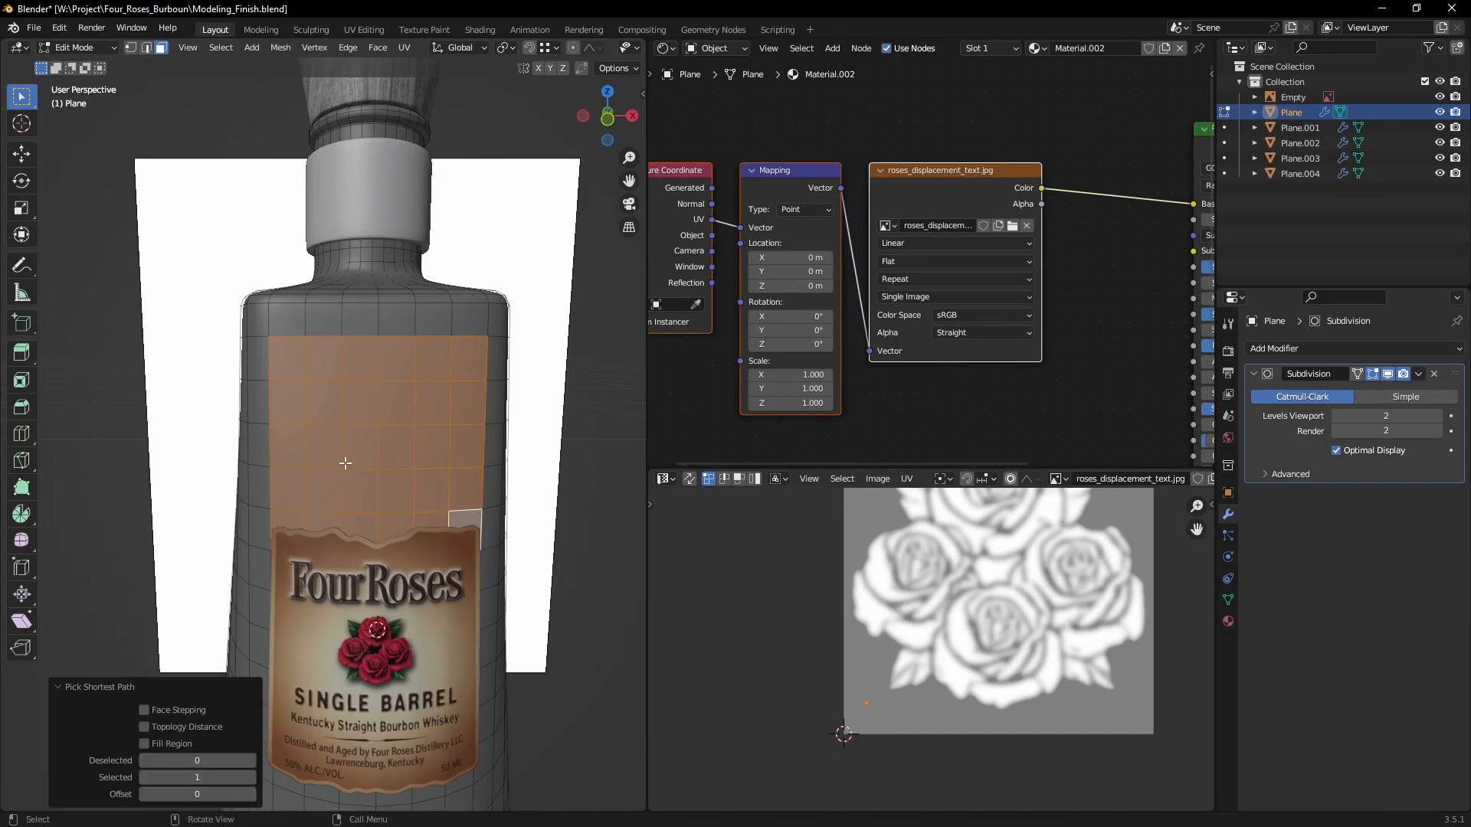
Step: Unwrap the selected front faces over the rose texture and check the placement on the bottle
key("u")
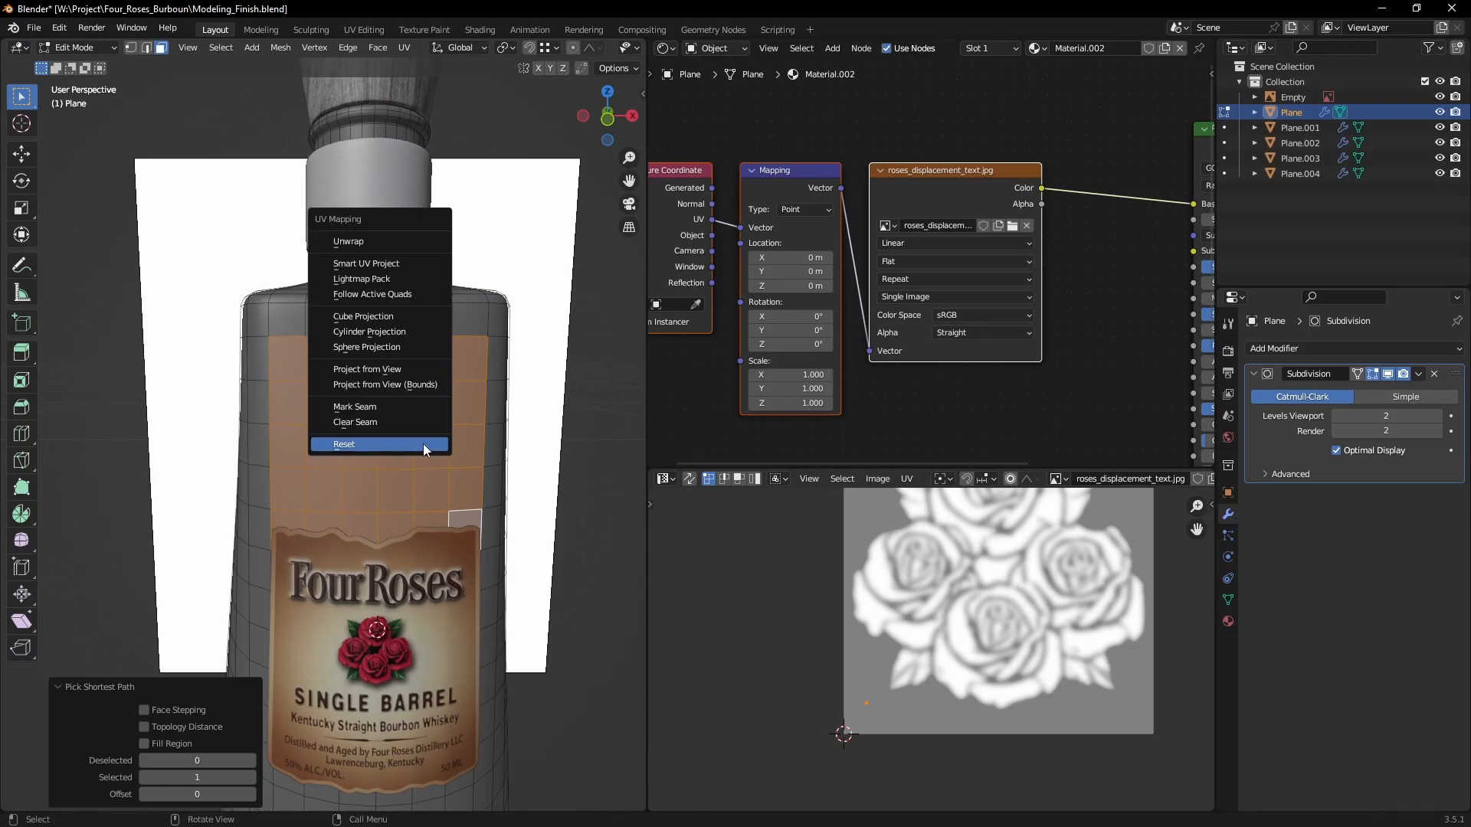
left_click(398, 245)
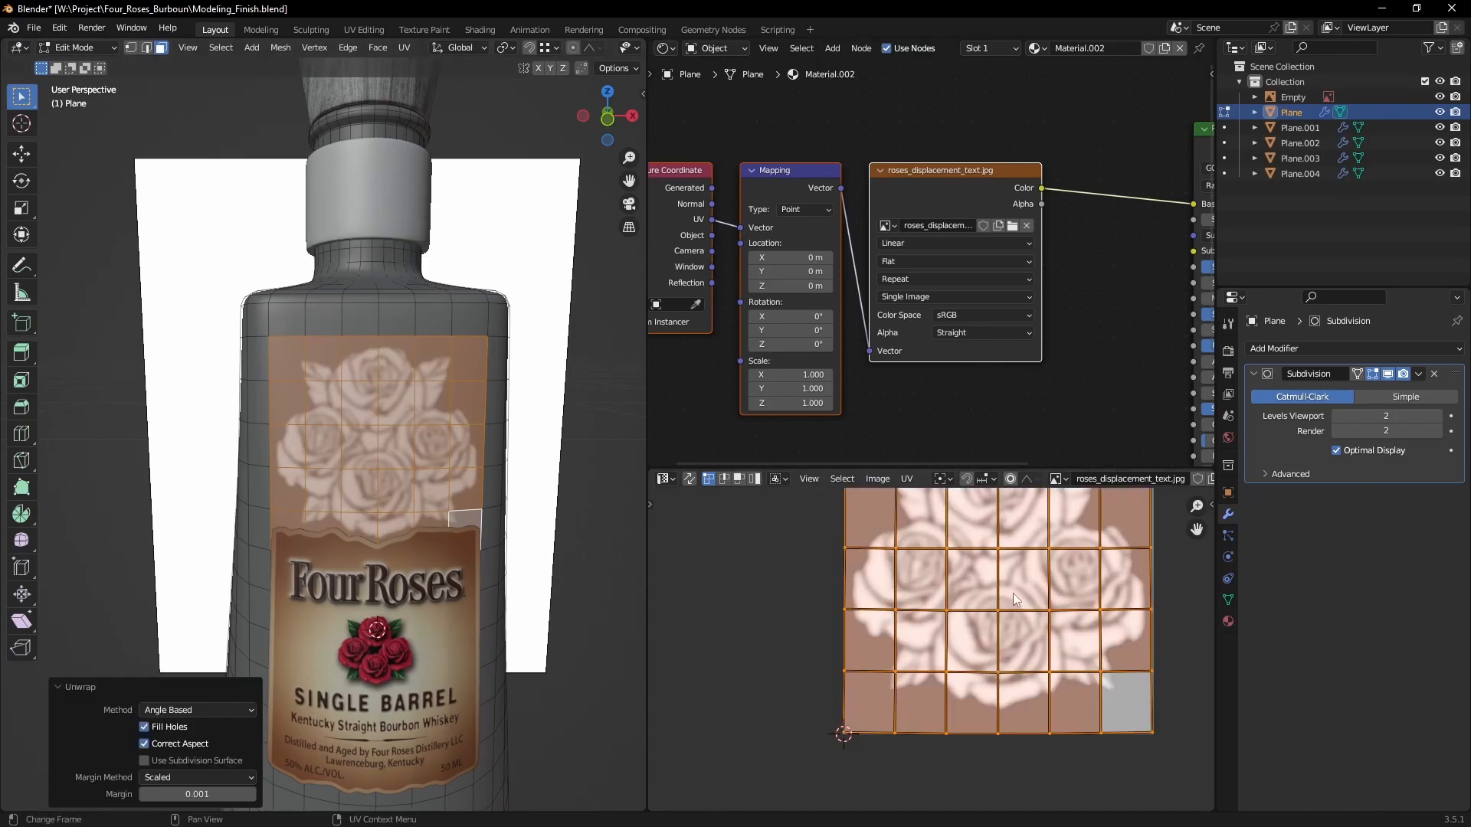
scroll(1017, 595, "down", 1)
middle_click_drag(1052, 597, 1046, 645, "shift")
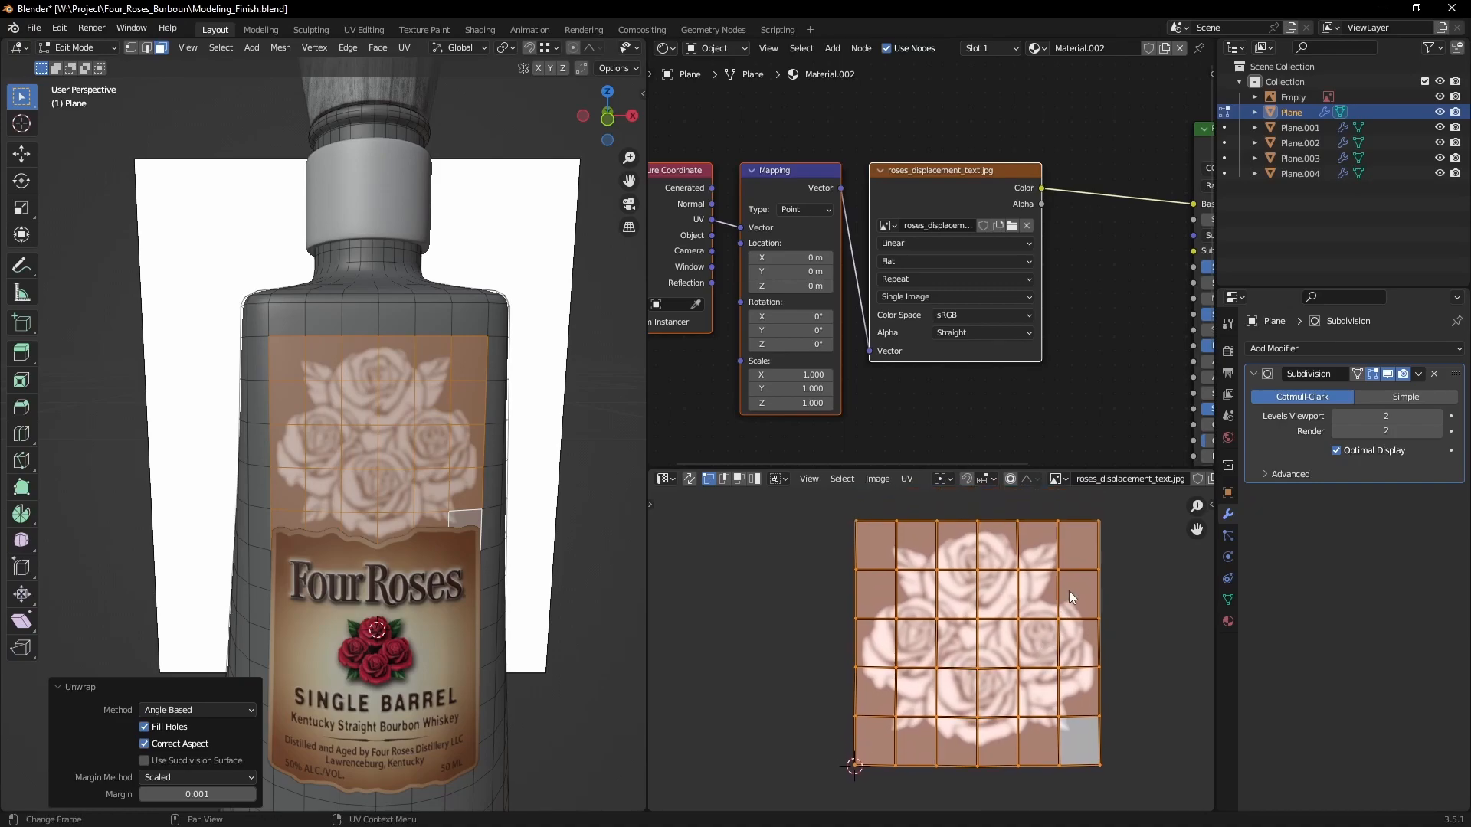
scroll(1068, 595, "up", 1)
mouse_move(398, 567)
middle_mouse_down()
mouse_move(458, 566)
mouse_move(404, 557)
middle_mouse_up()
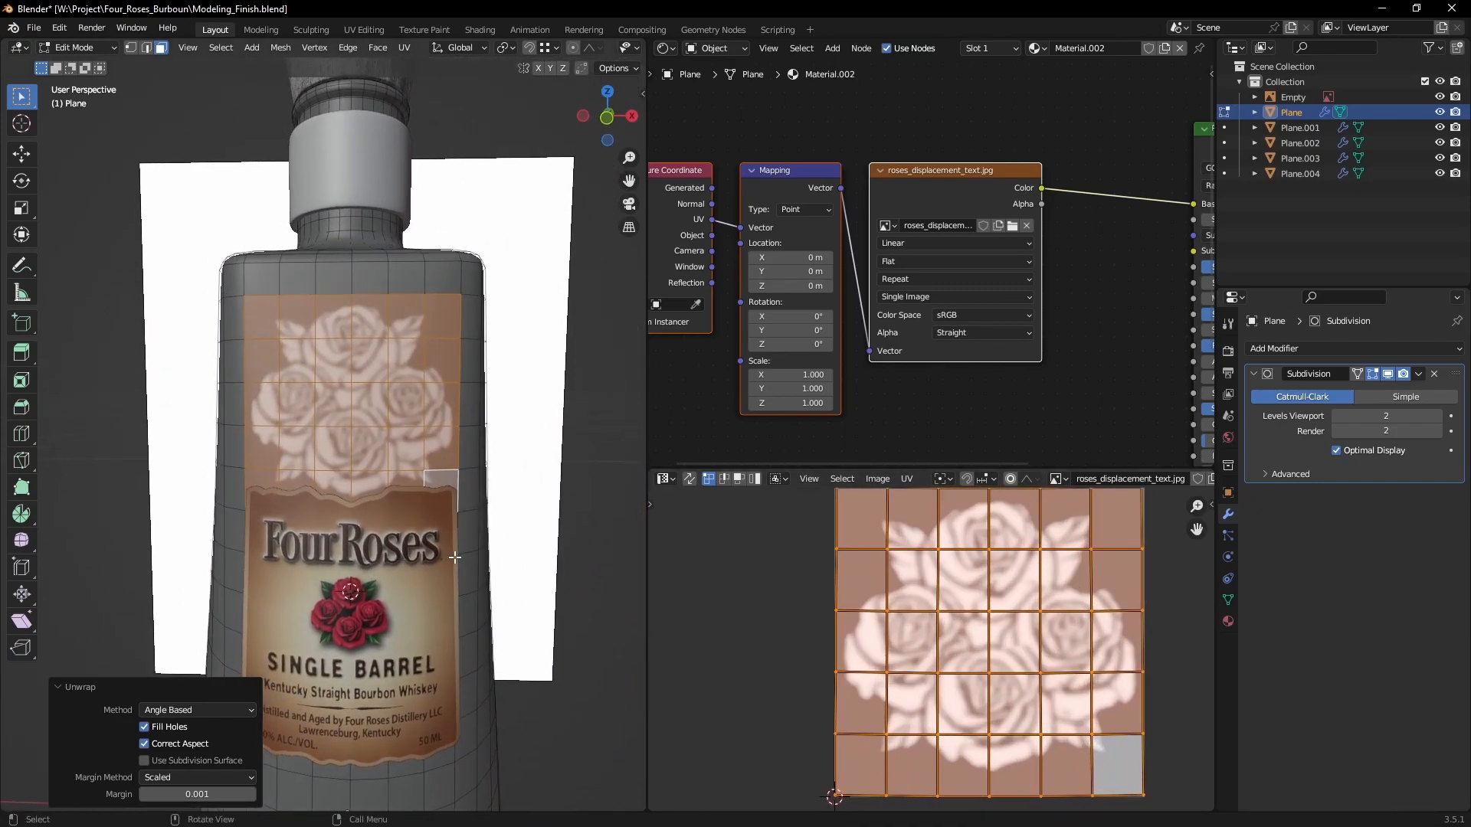
Step: Scale the front faces' UV island to about 0.98, shift it slightly down along Y and return to Object Mode
middle_click_drag(1136, 565, 1123, 600)
key("s")
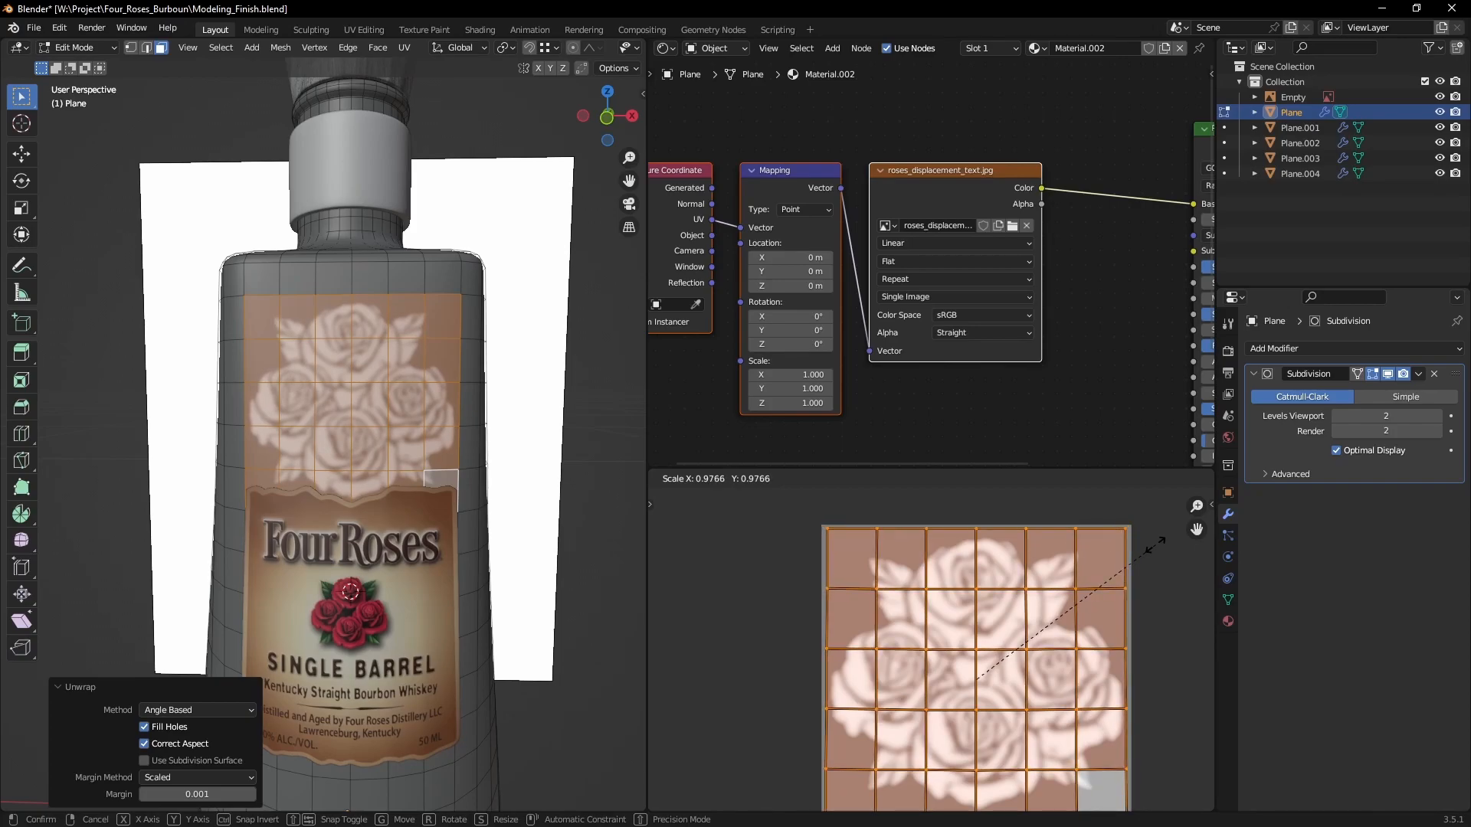
left_click(1159, 541)
middle_click_drag(498, 555, 406, 521)
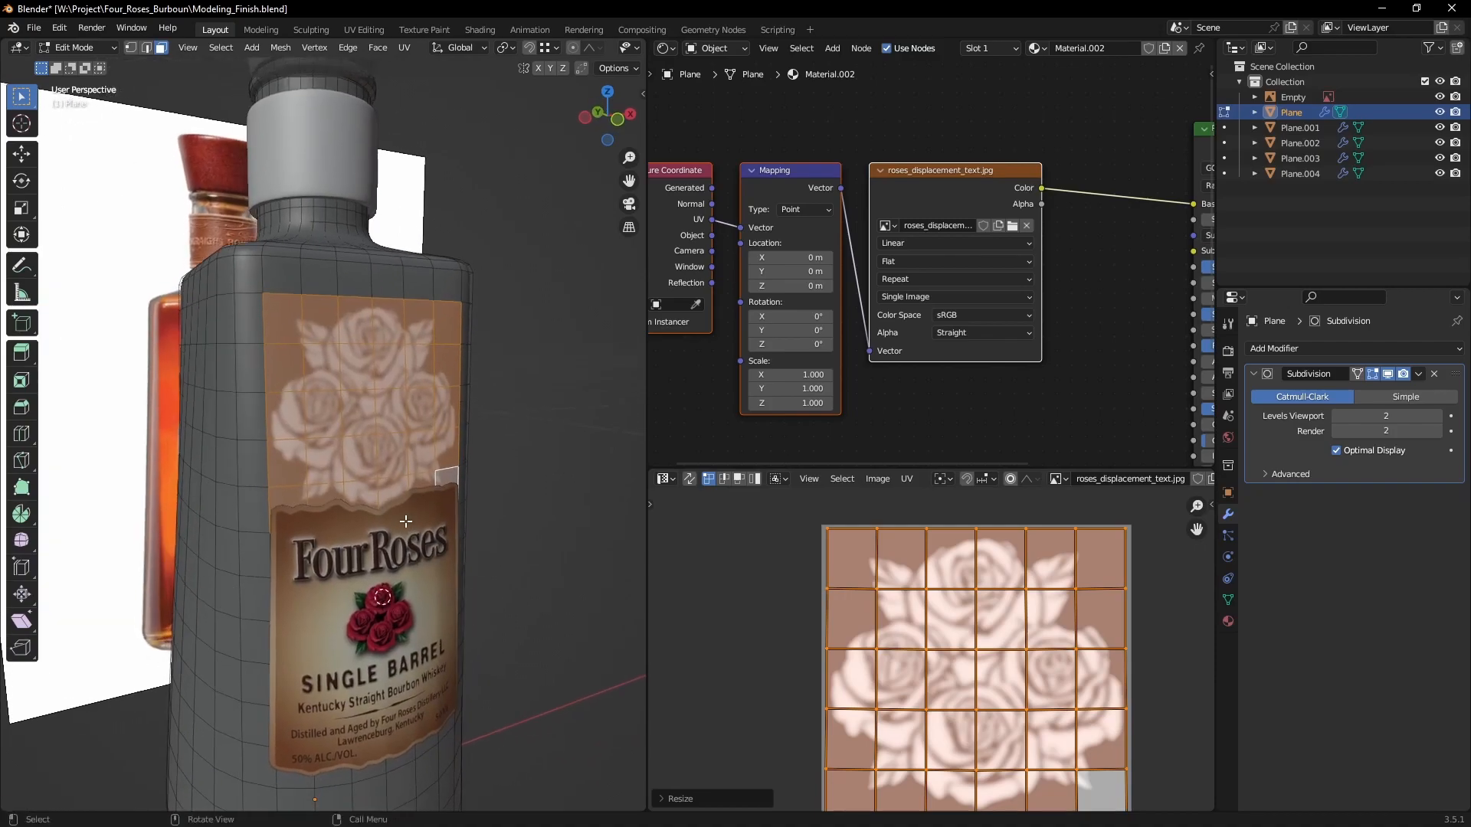
middle_click_drag(1046, 680, 1037, 651)
key("g")
key("y")
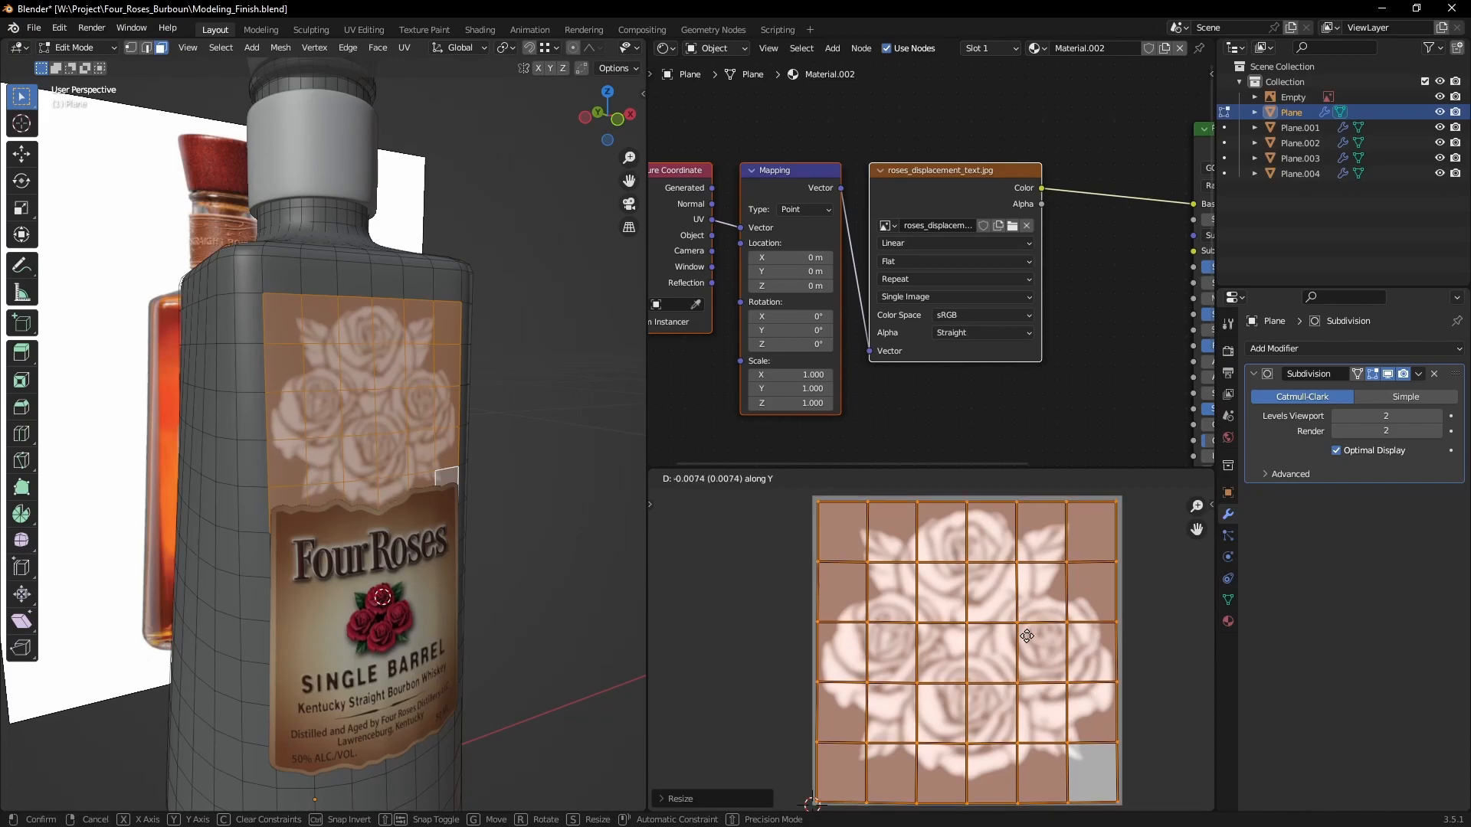
left_click(1026, 637)
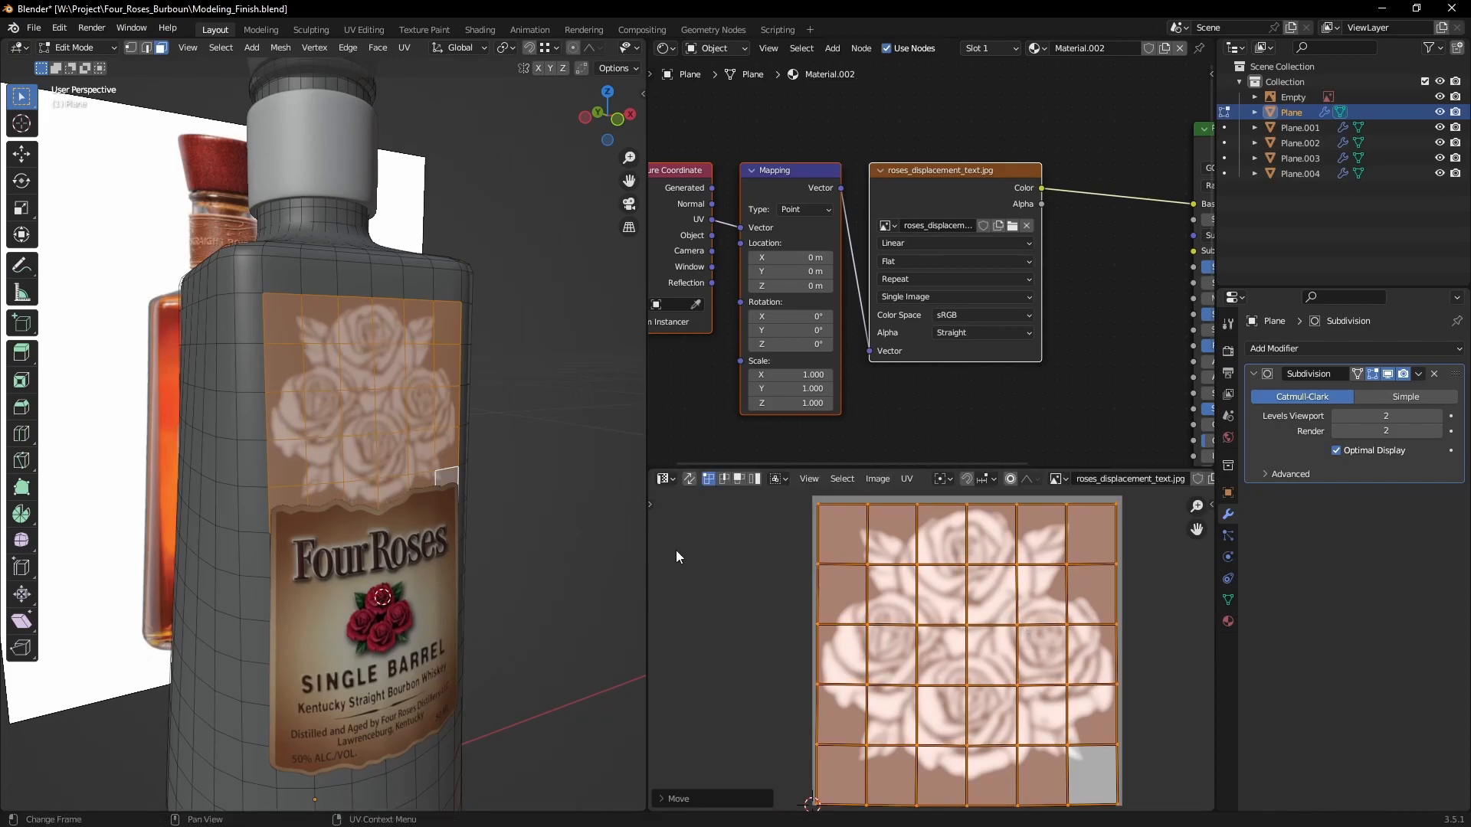
key("Tab")
scroll(438, 522, "down", 3)
middle_click_drag(439, 523, 485, 537)
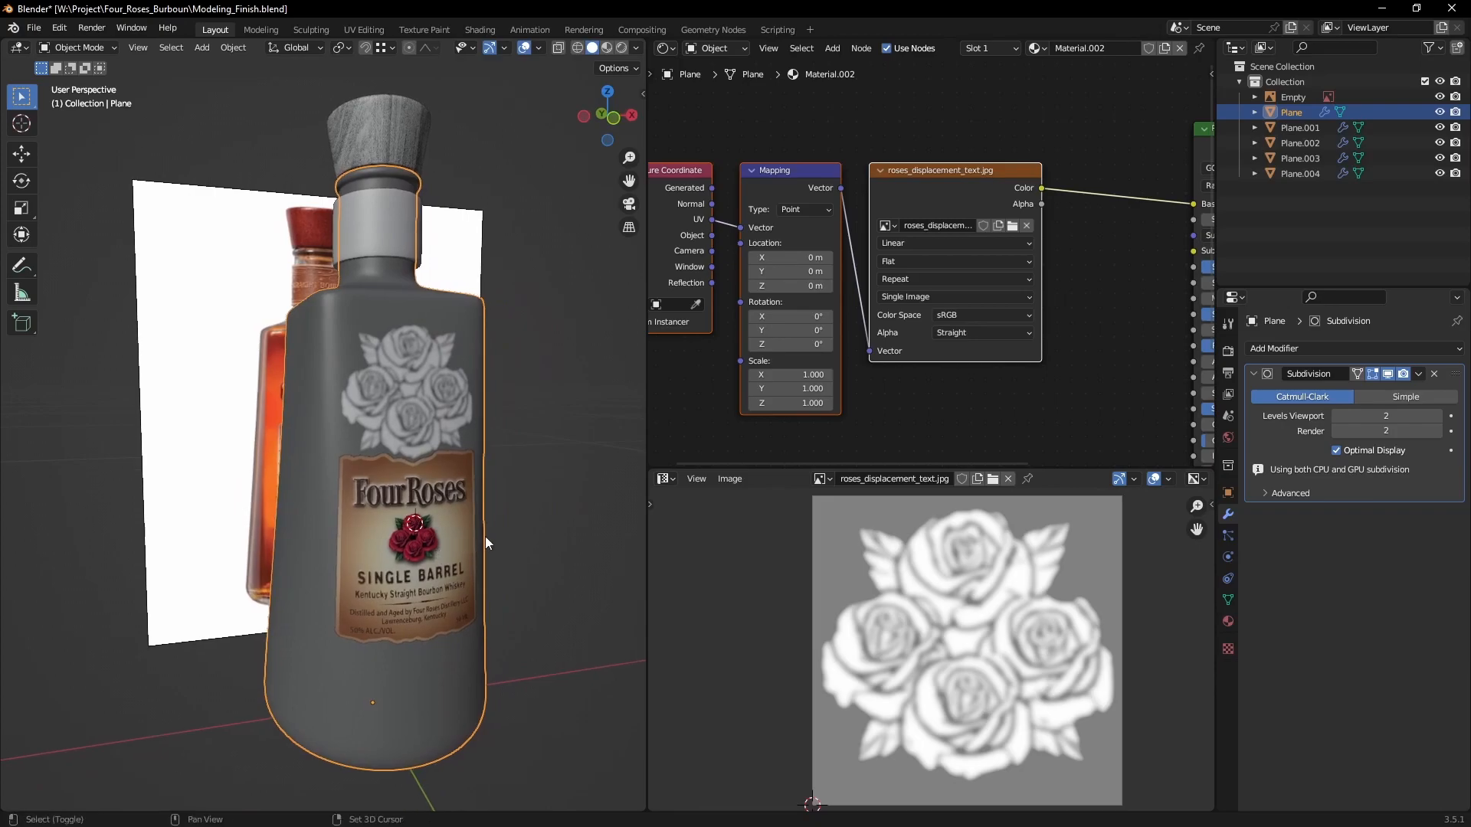
Step: Set the Cycles feature set to Experimental in the render properties
scroll(466, 555, "down", 3)
key("Home")
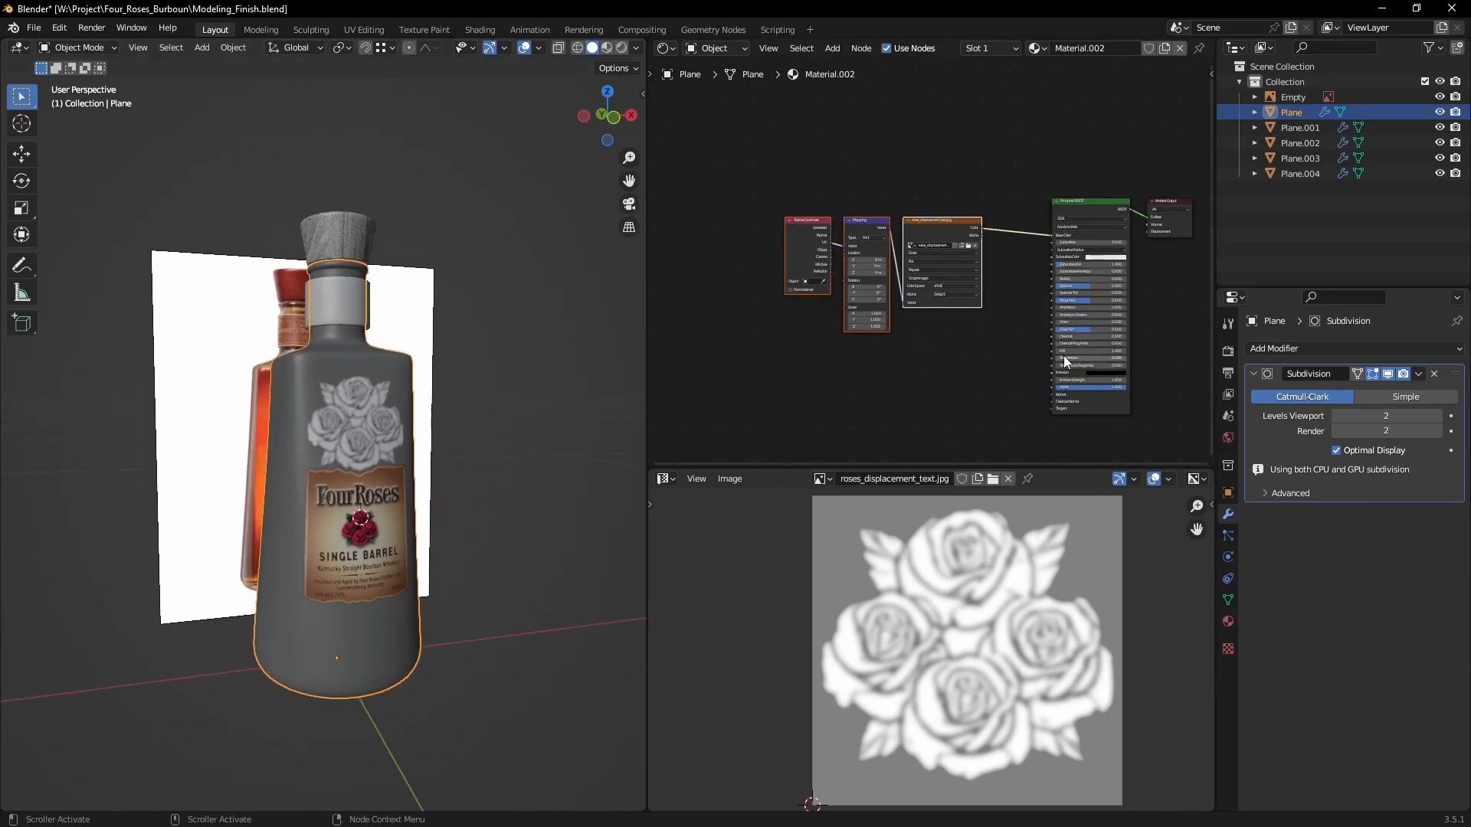
scroll(1063, 355, "up", 4)
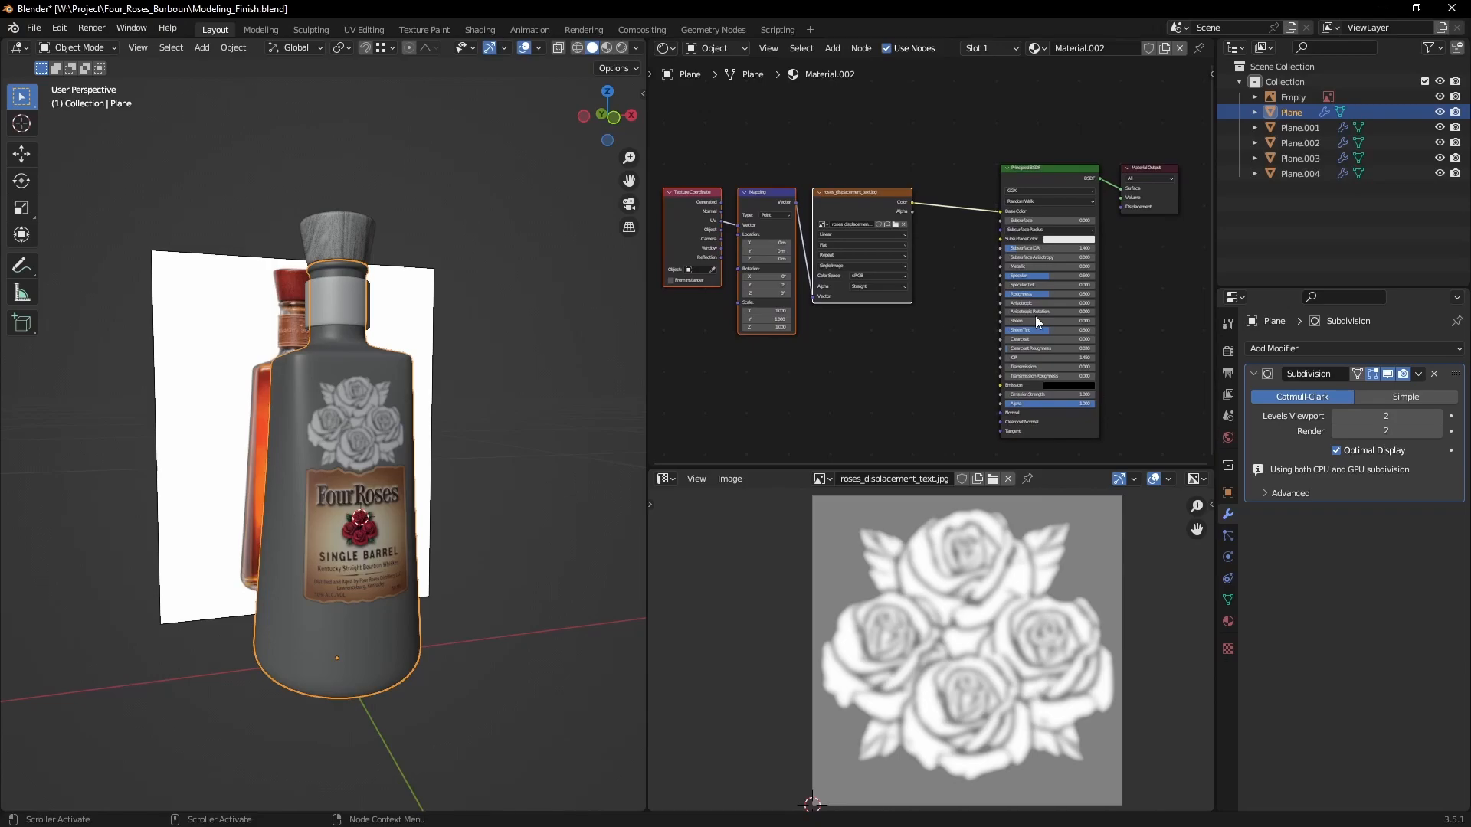
left_click(1228, 351)
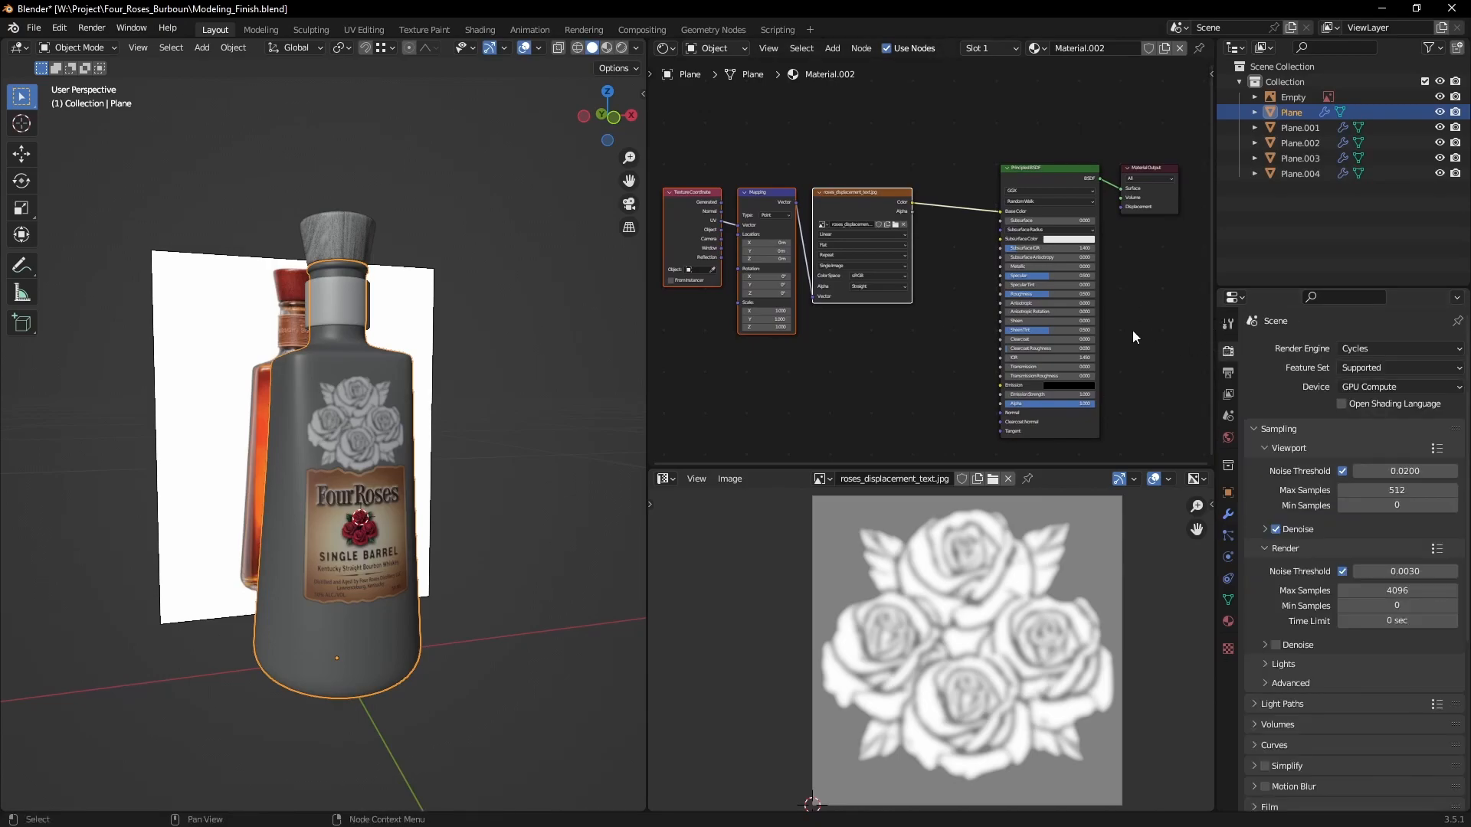
left_click(1385, 369)
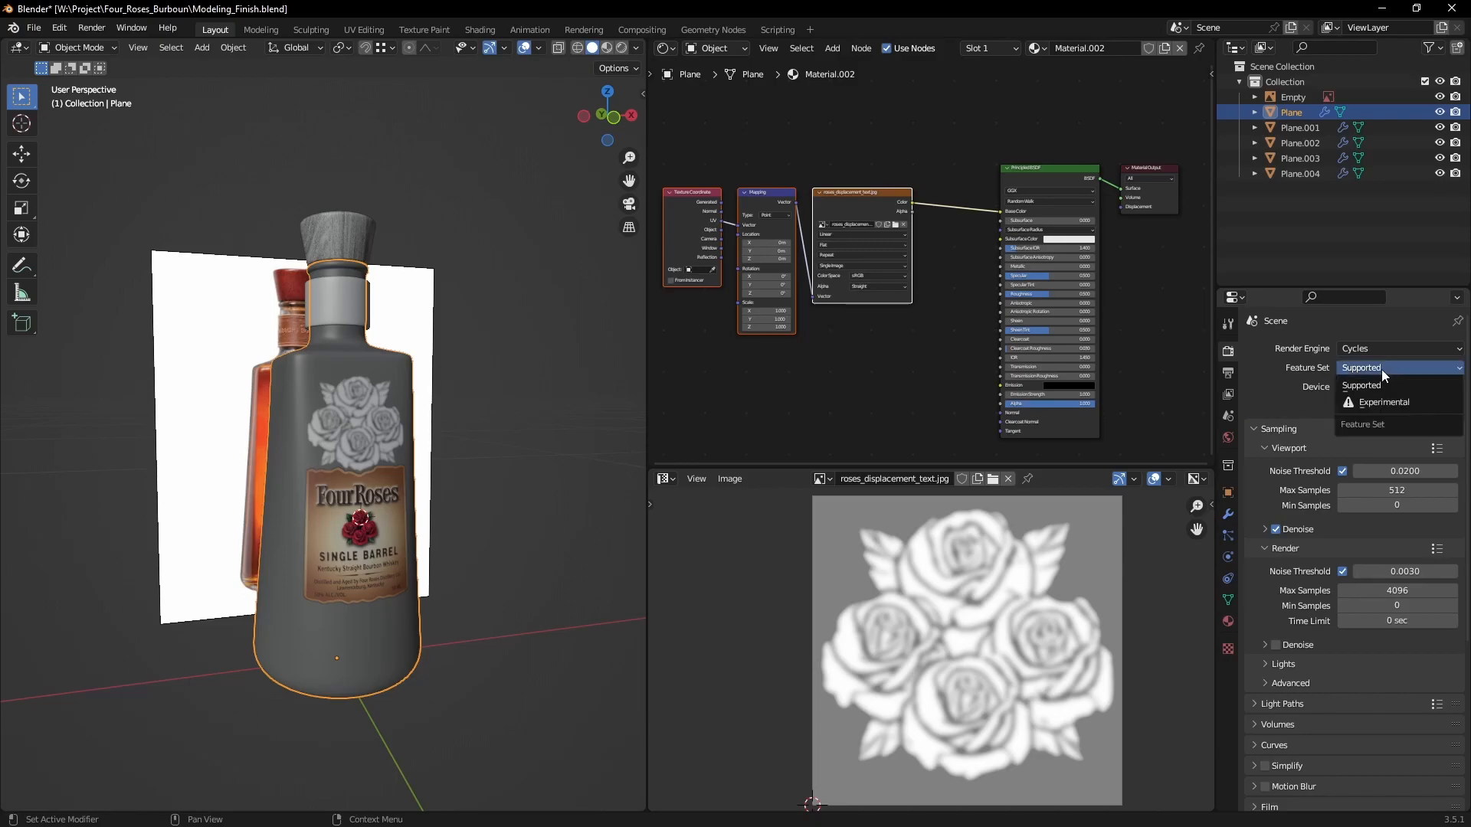
left_click(1395, 406)
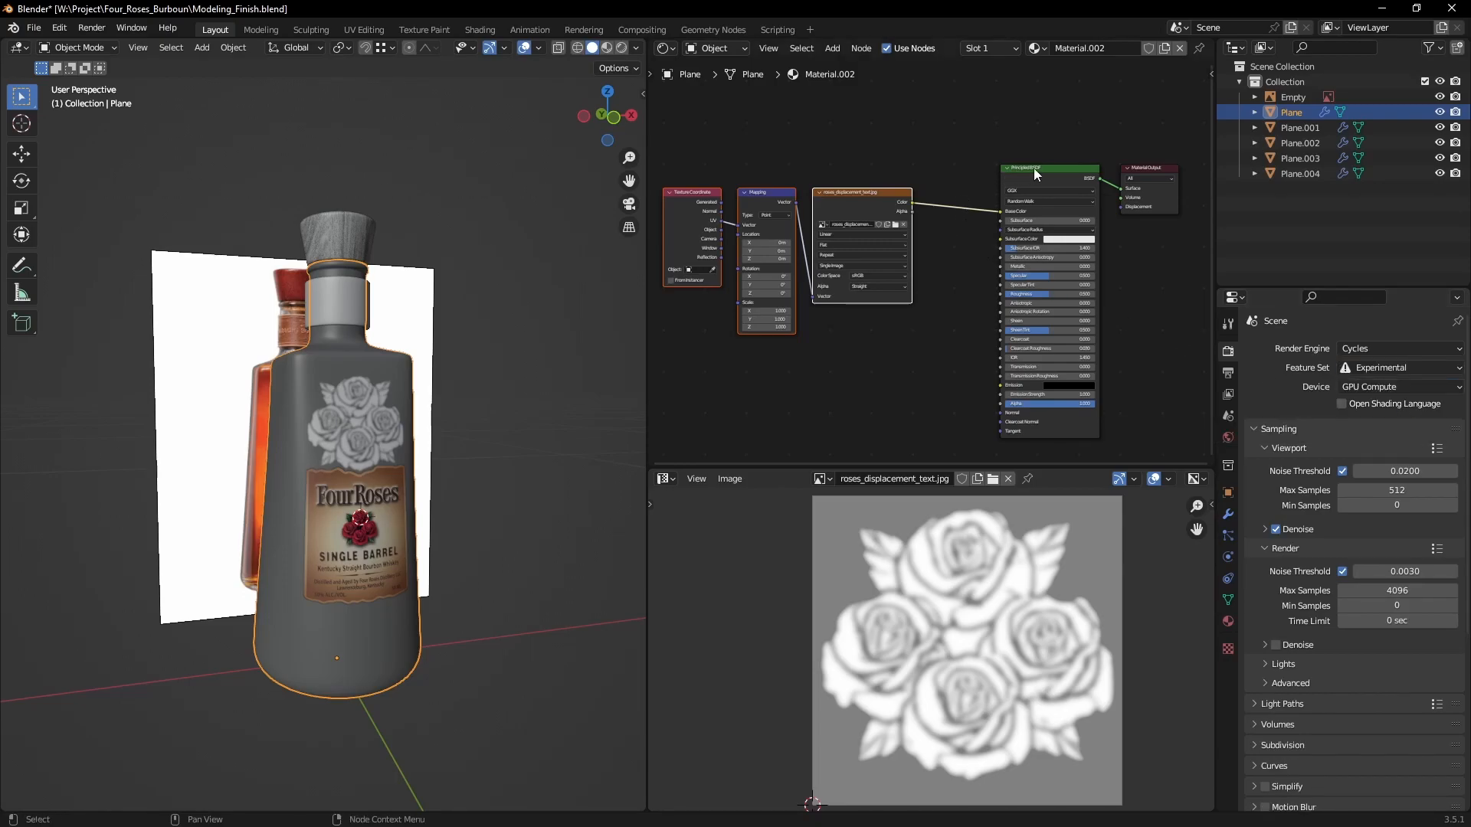
Step: Enable Adaptive Subdivision on the bottle body's Subdivision modifier, keeping the dicing scale at 1.00
left_click(1228, 514)
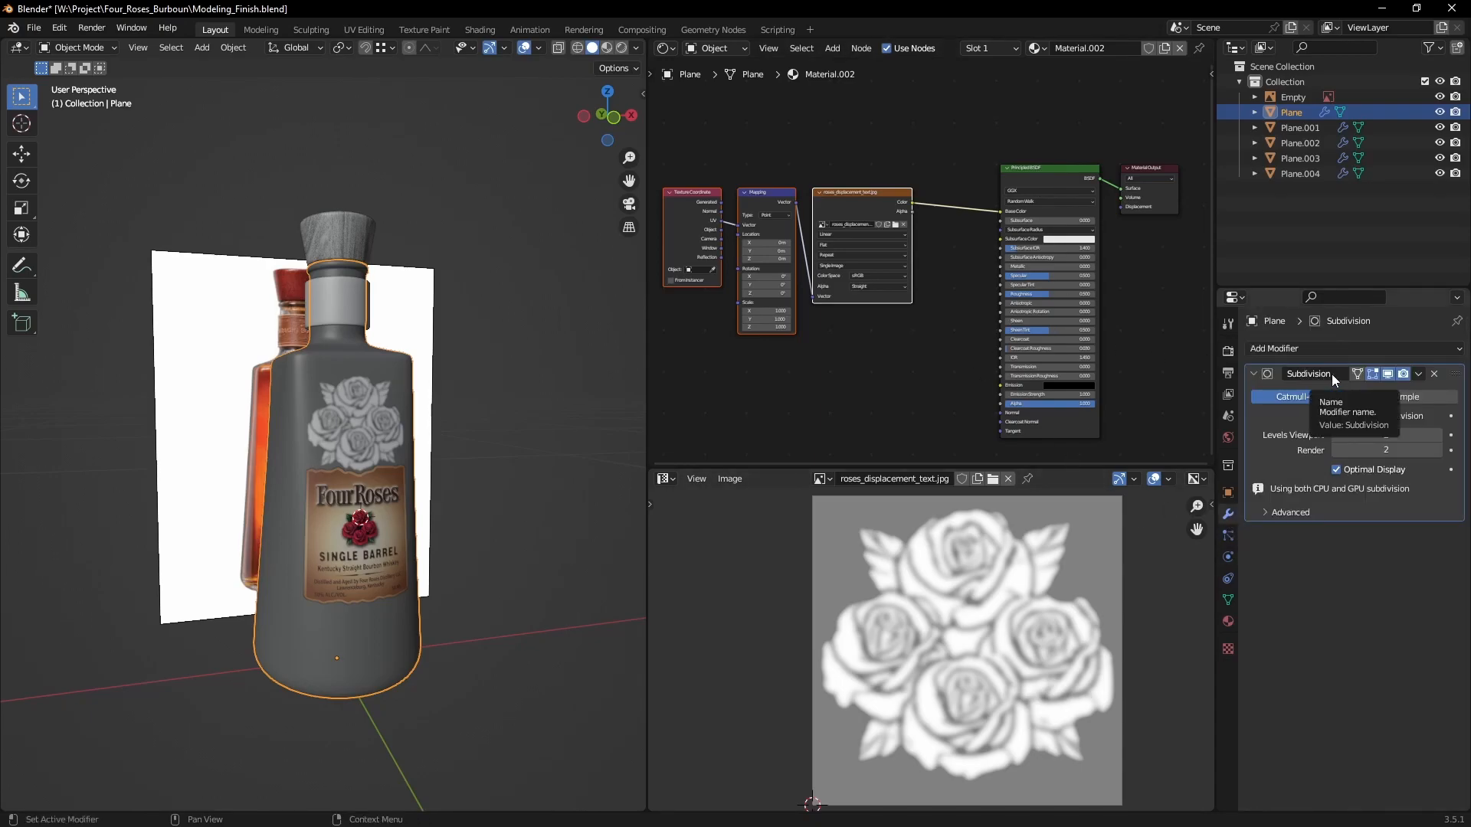
left_click(1338, 416)
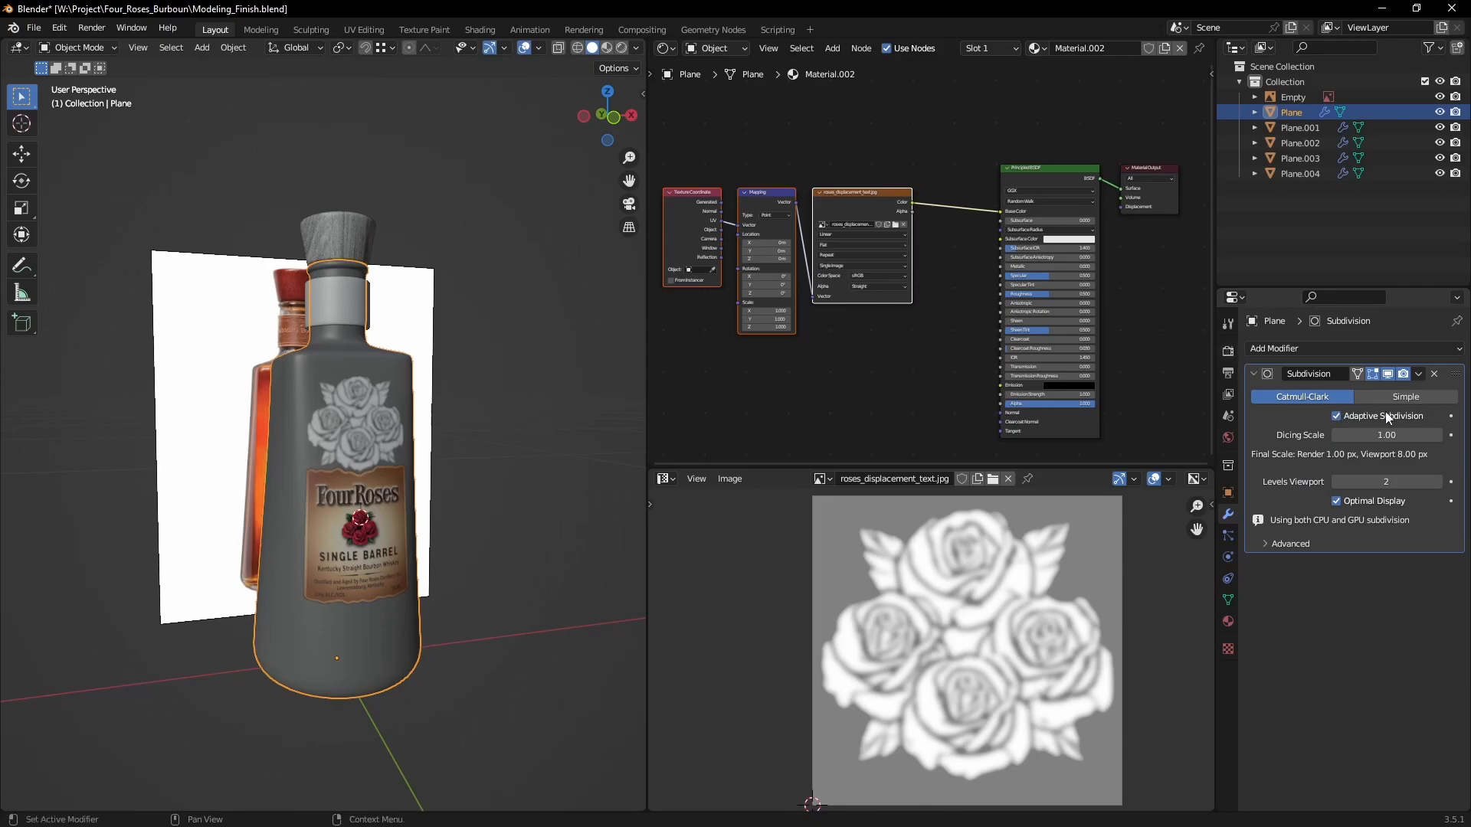
left_click(1341, 419)
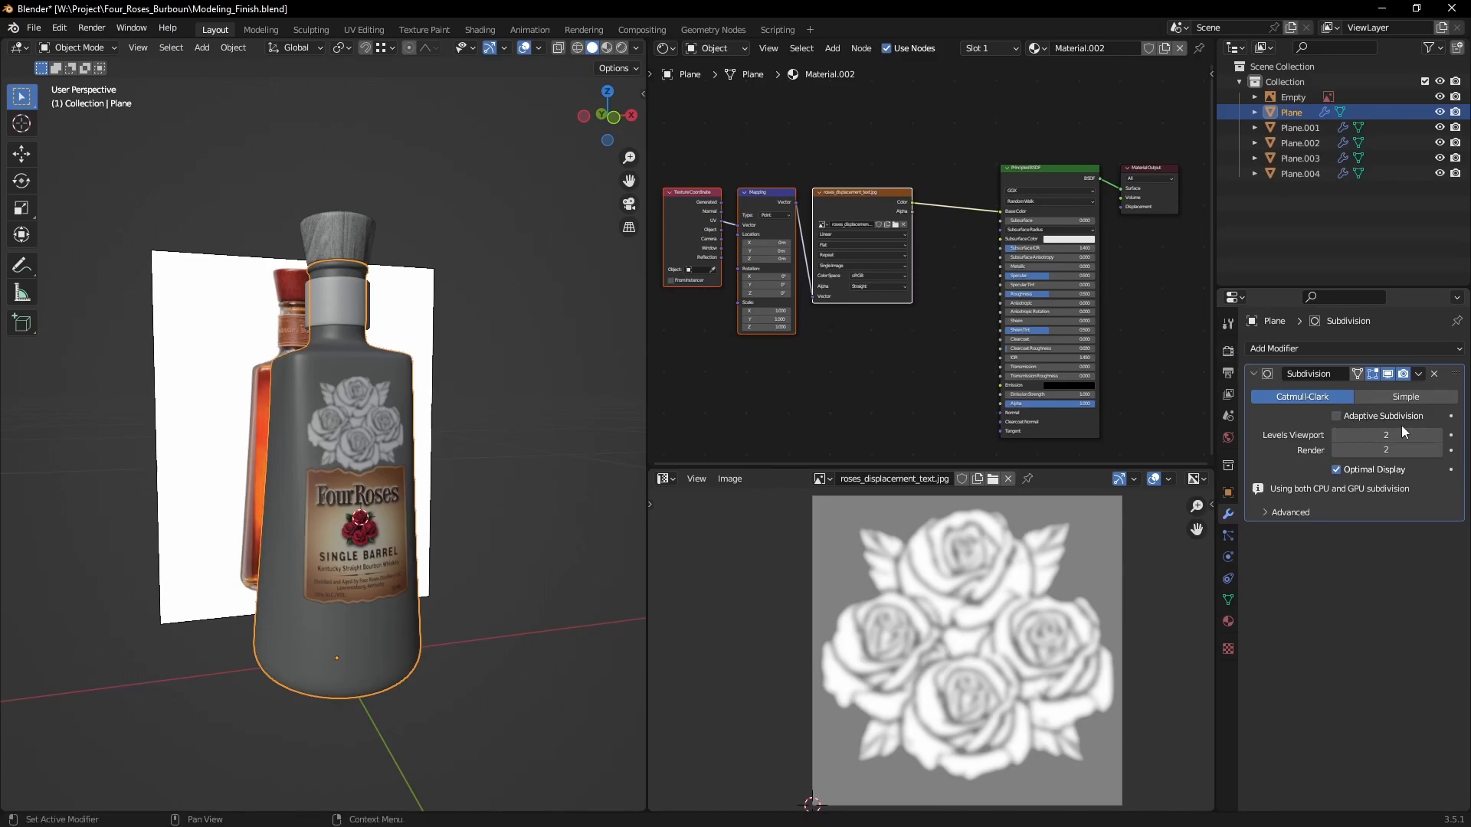
left_click(1340, 416)
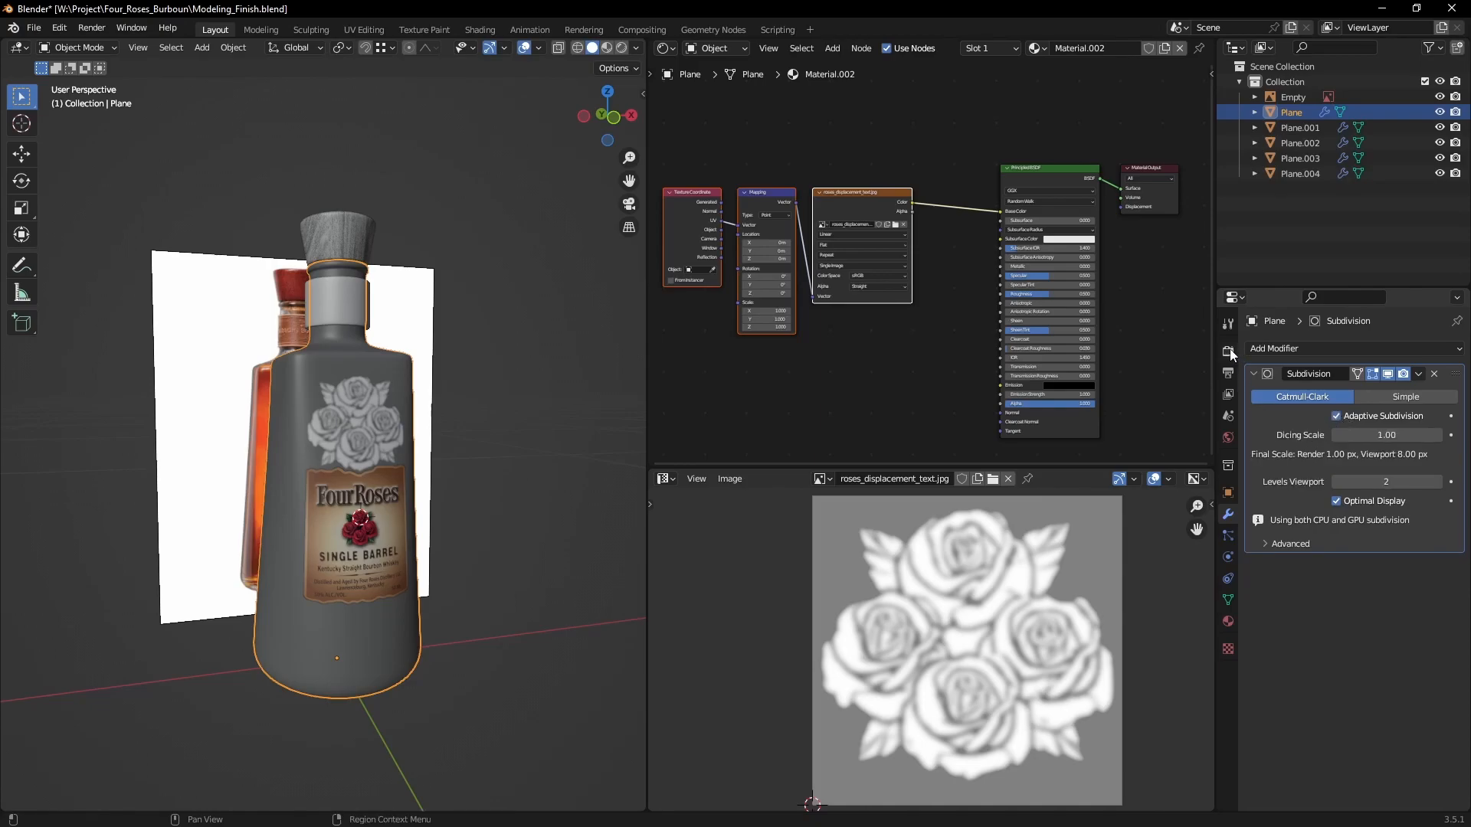
left_click(1228, 350)
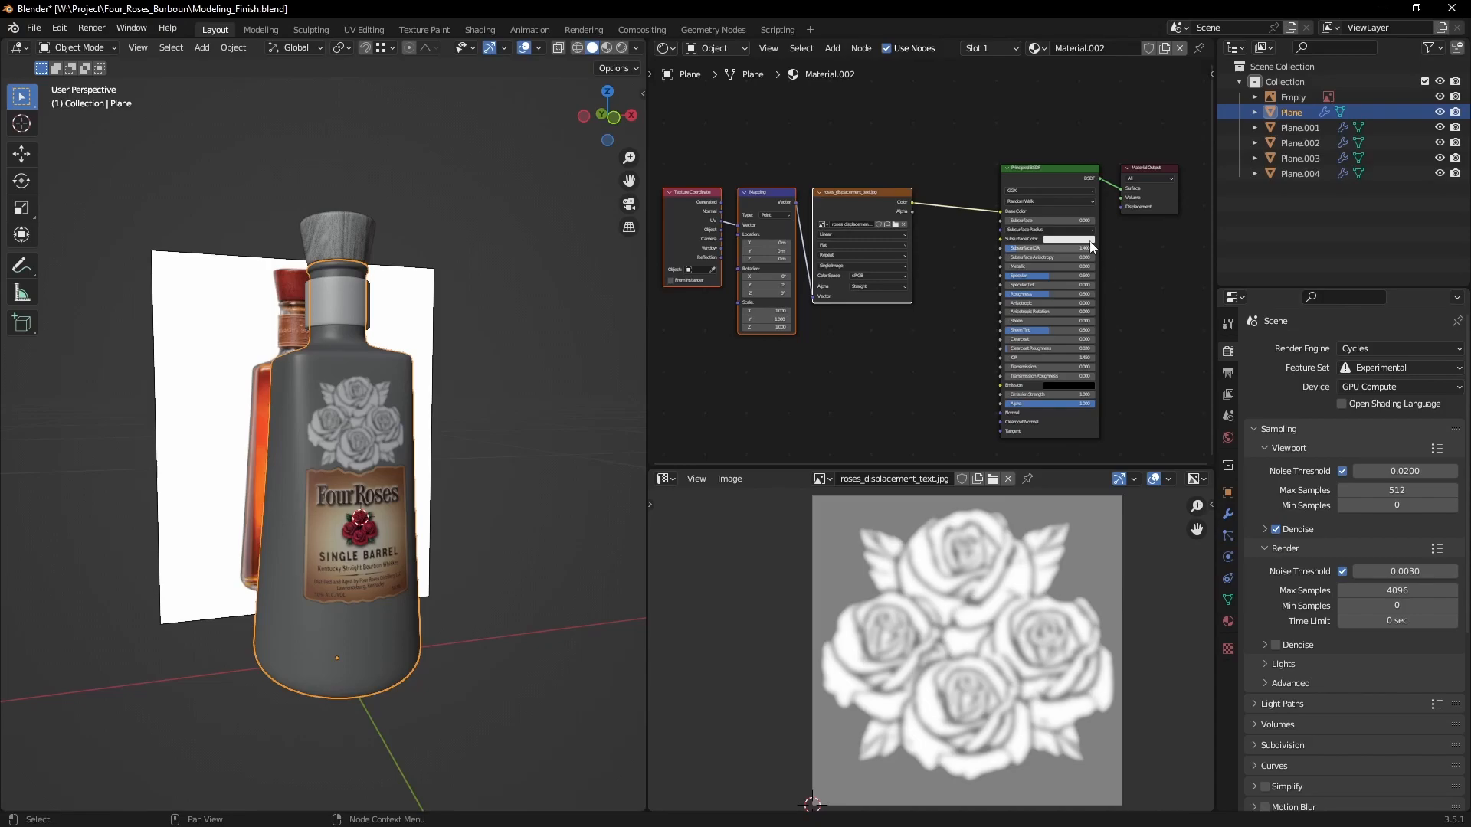
Step: Review the displacement method options in the bottle material's surface settings, keeping Bump Only
left_click(1048, 167)
left_click(1228, 622)
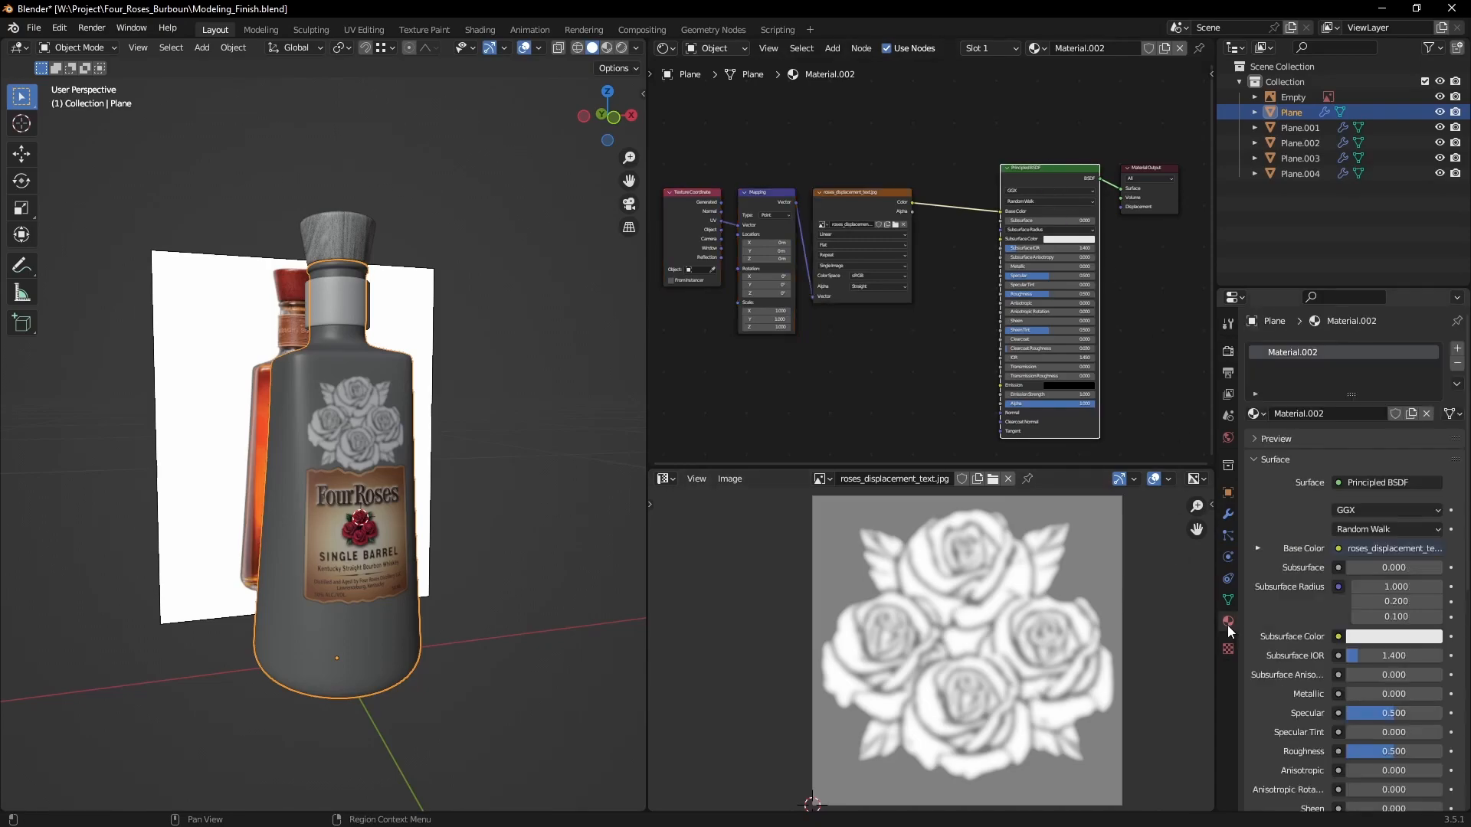
left_click(1257, 459)
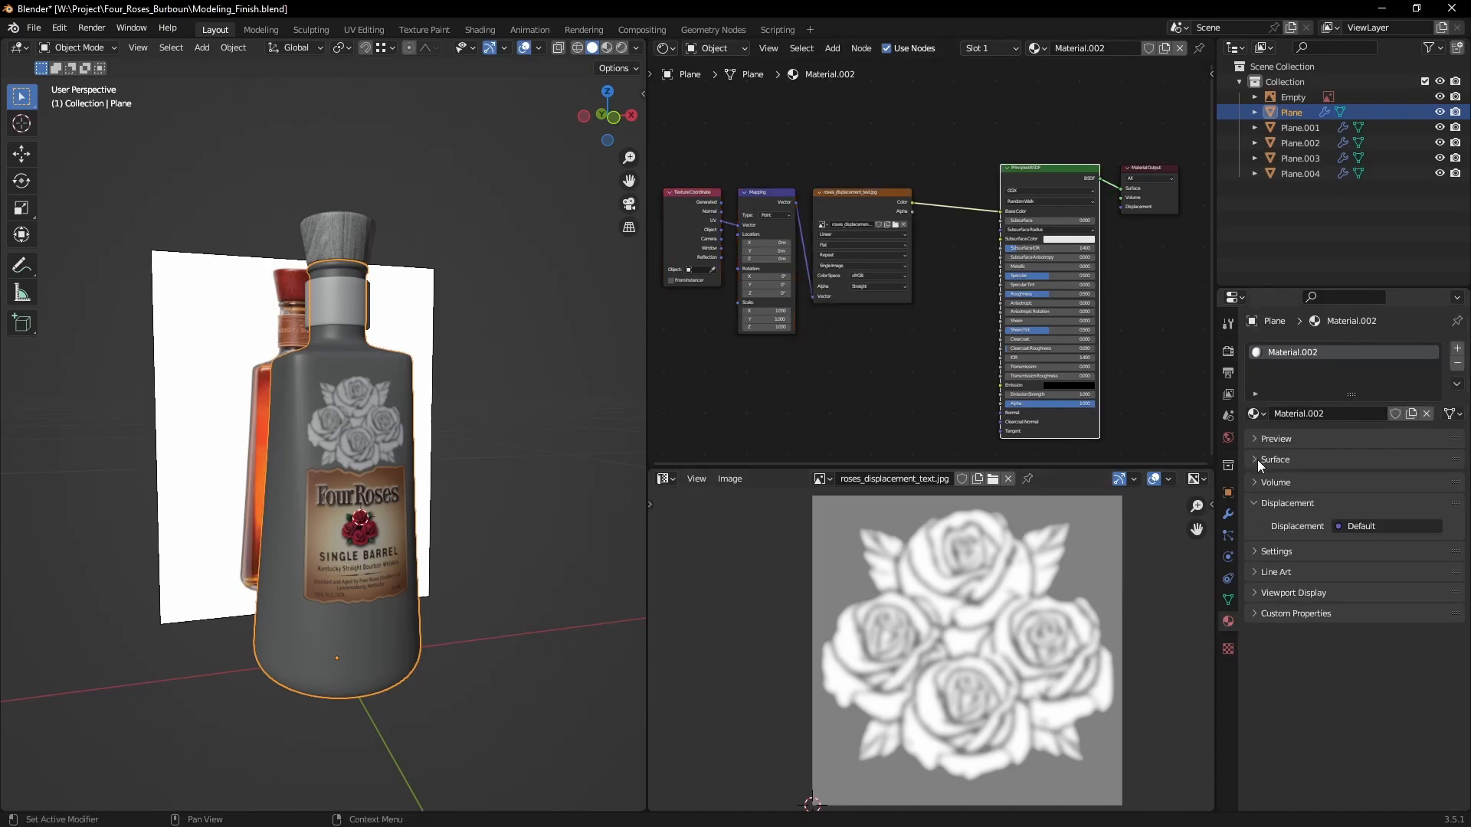
left_click(1275, 549)
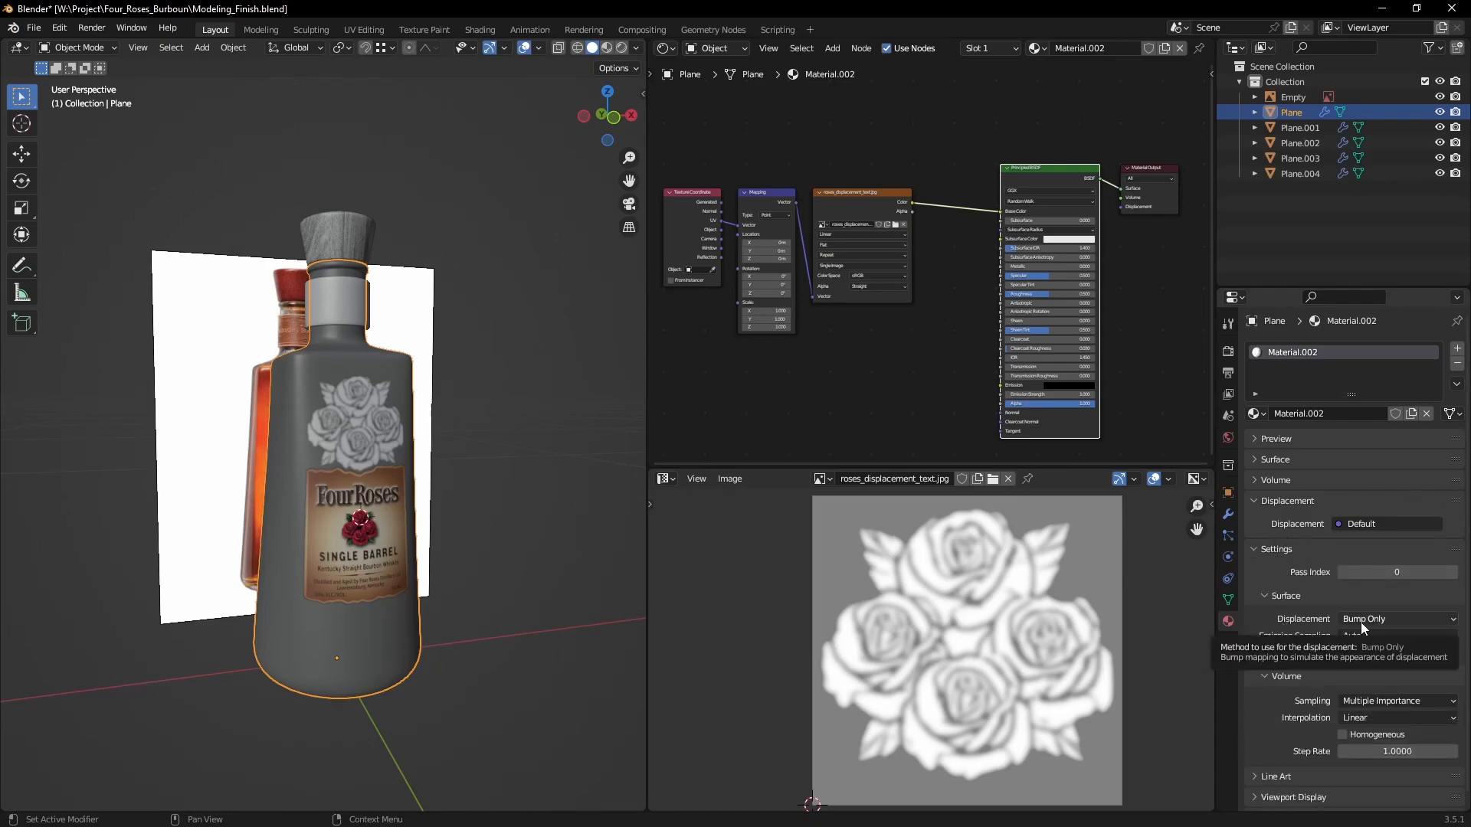
left_click(1415, 619)
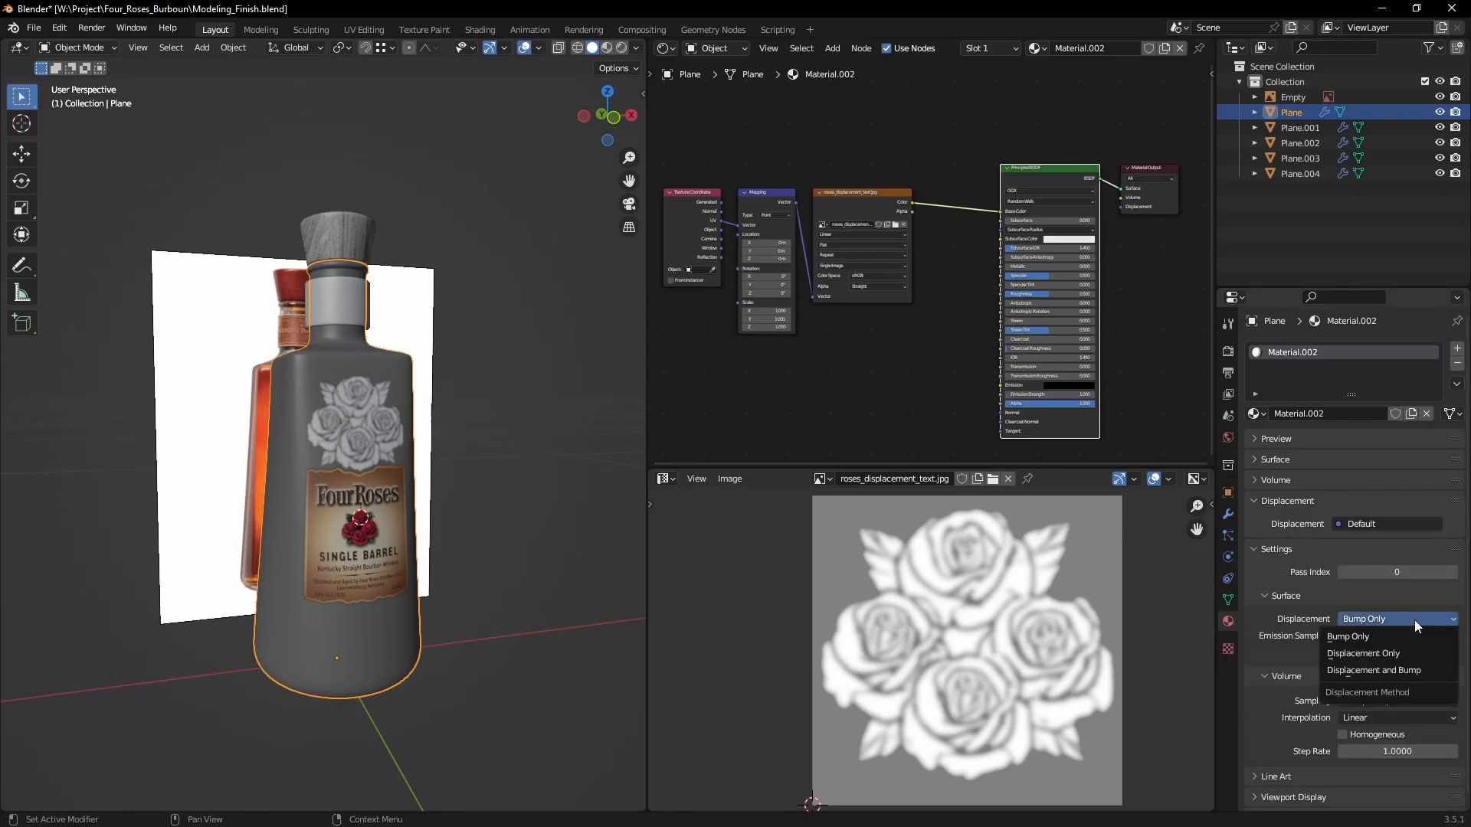
left_click(1379, 637)
Step: Add a Displacement node to the bottle material and connect its output to the Material Output's Displacement input
scroll(1116, 391, "down", 2)
mouse_move(1120, 271)
middle_mouse_down()
mouse_move(1039, 231)
mouse_move(1035, 254)
mouse_move(1130, 259)
middle_mouse_up()
scroll(1051, 255, "up", 1)
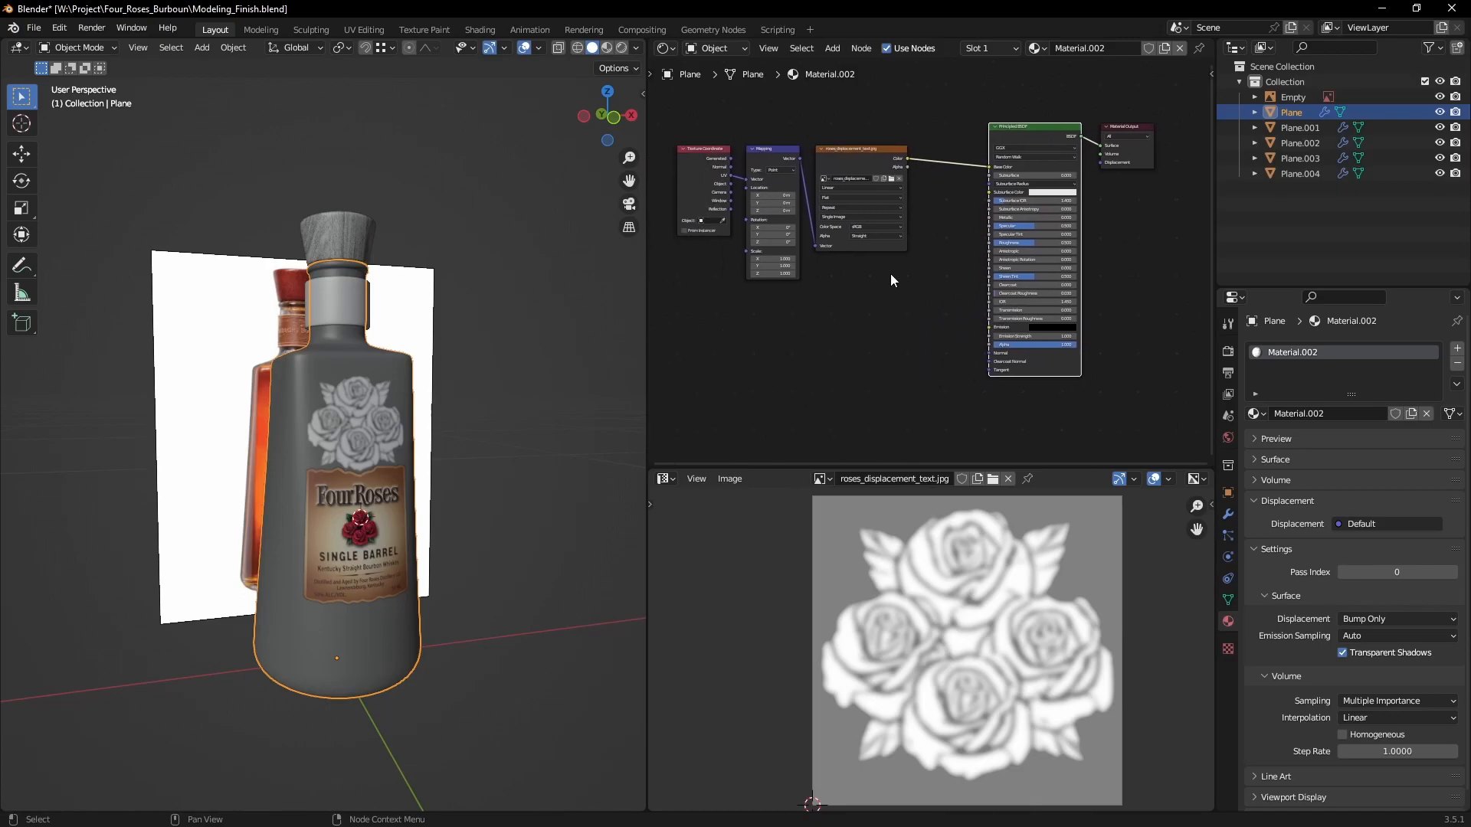
key("shift+a")
left_click(910, 270)
type("d")
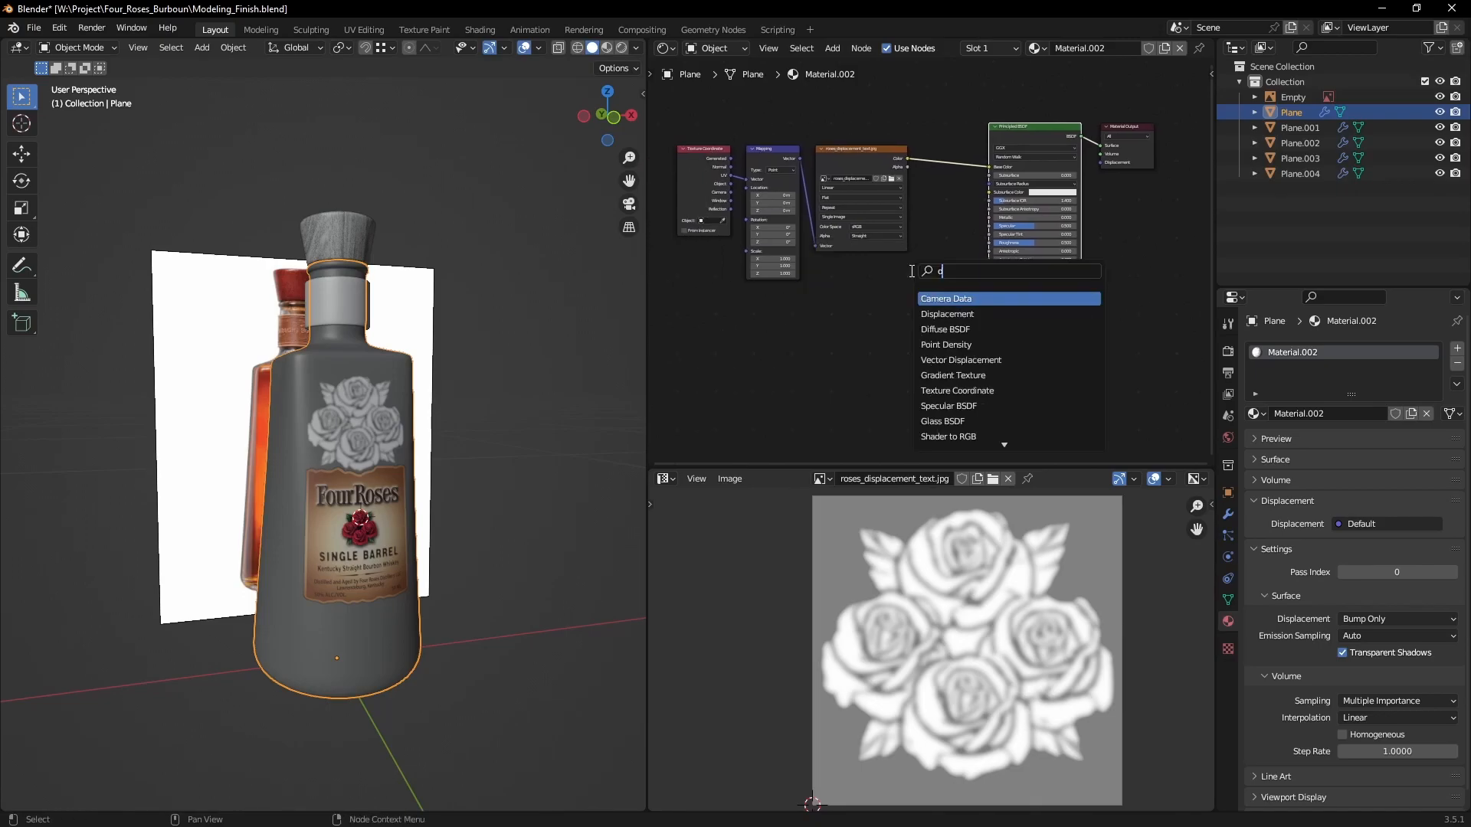
type("isplace")
key("Return")
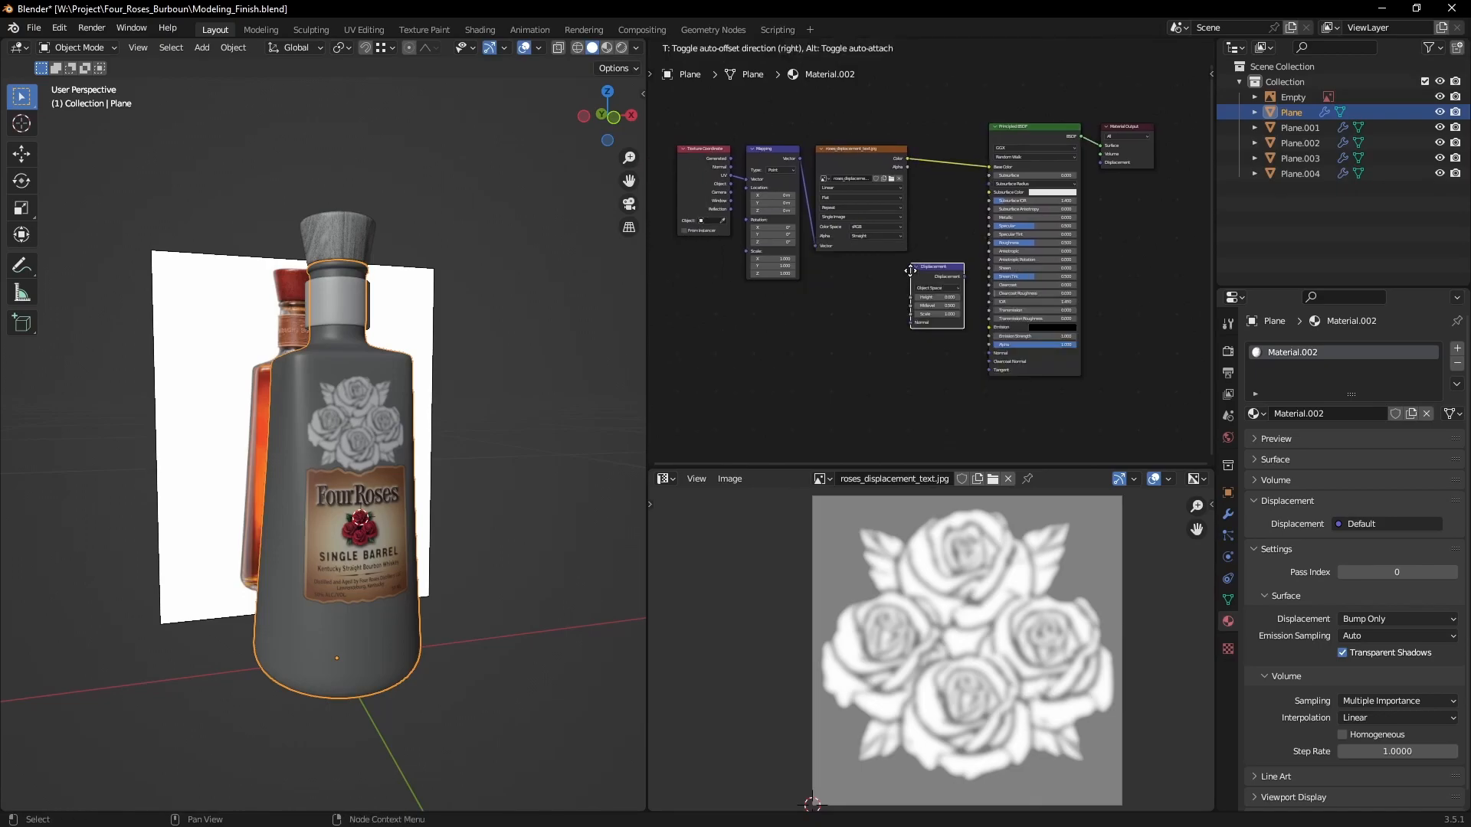
left_click(910, 270)
scroll(850, 296, "up", 2)
left_click_drag(826, 329, 1016, 165)
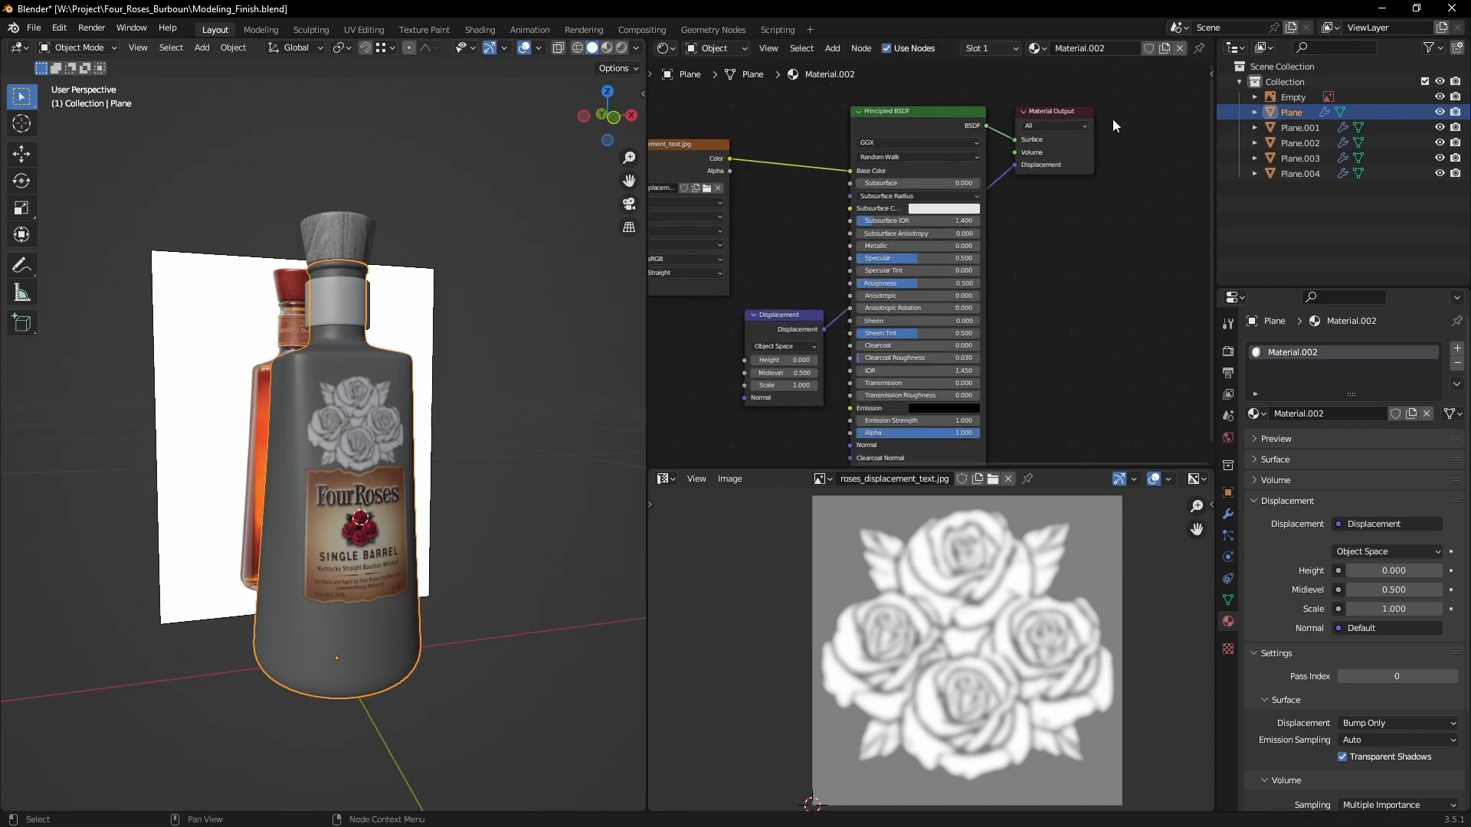
Step: Move the three texture nodes away from the shader and connect the rose image's Color to the Displacement node's Height
middle_click_drag(757, 246, 1041, 238)
scroll(1034, 239, "down", 4)
left_click_drag(749, 115, 1009, 243)
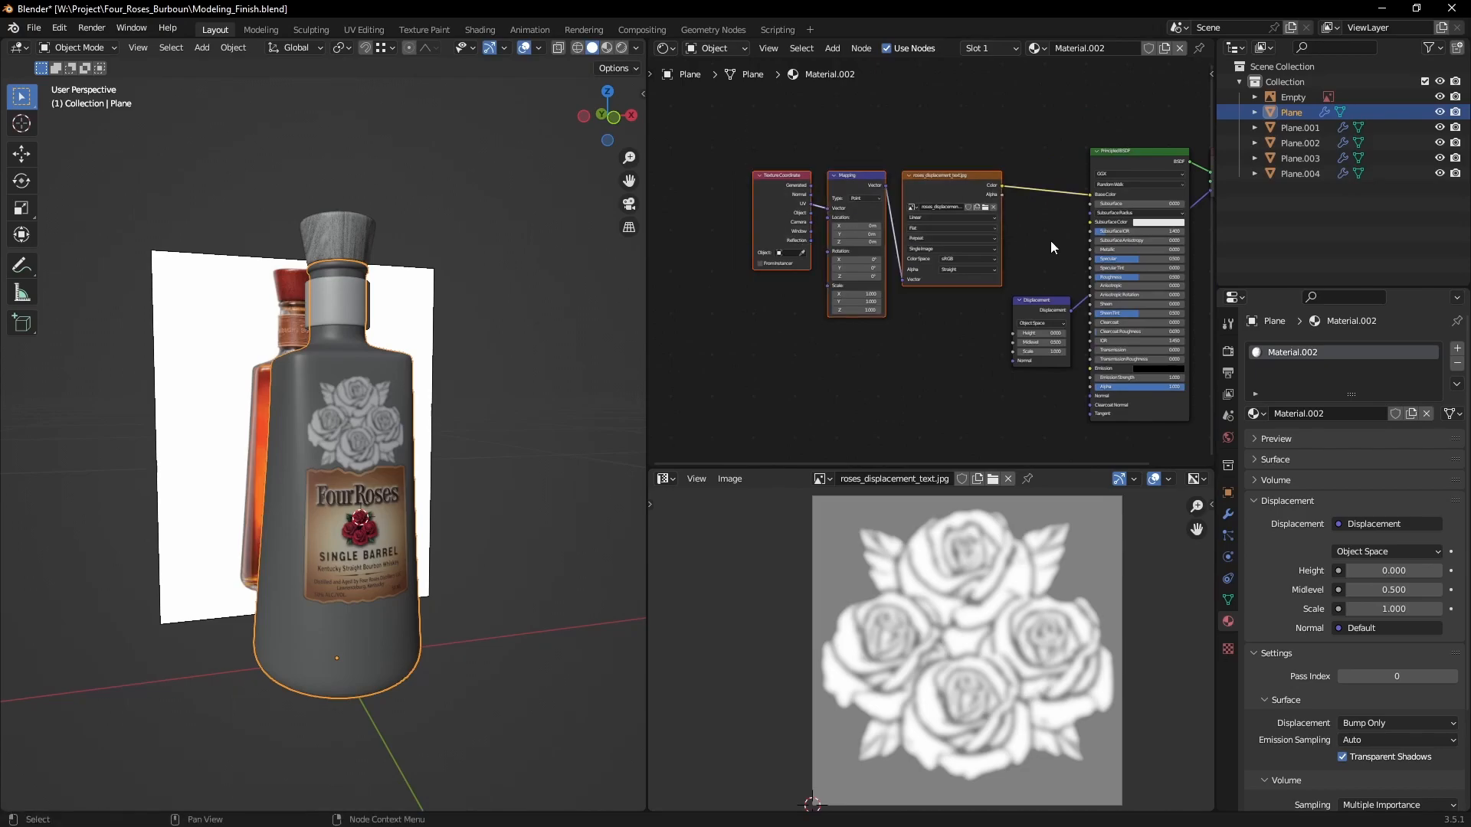
key("g")
left_click(952, 292)
scroll(952, 292, "up", 2)
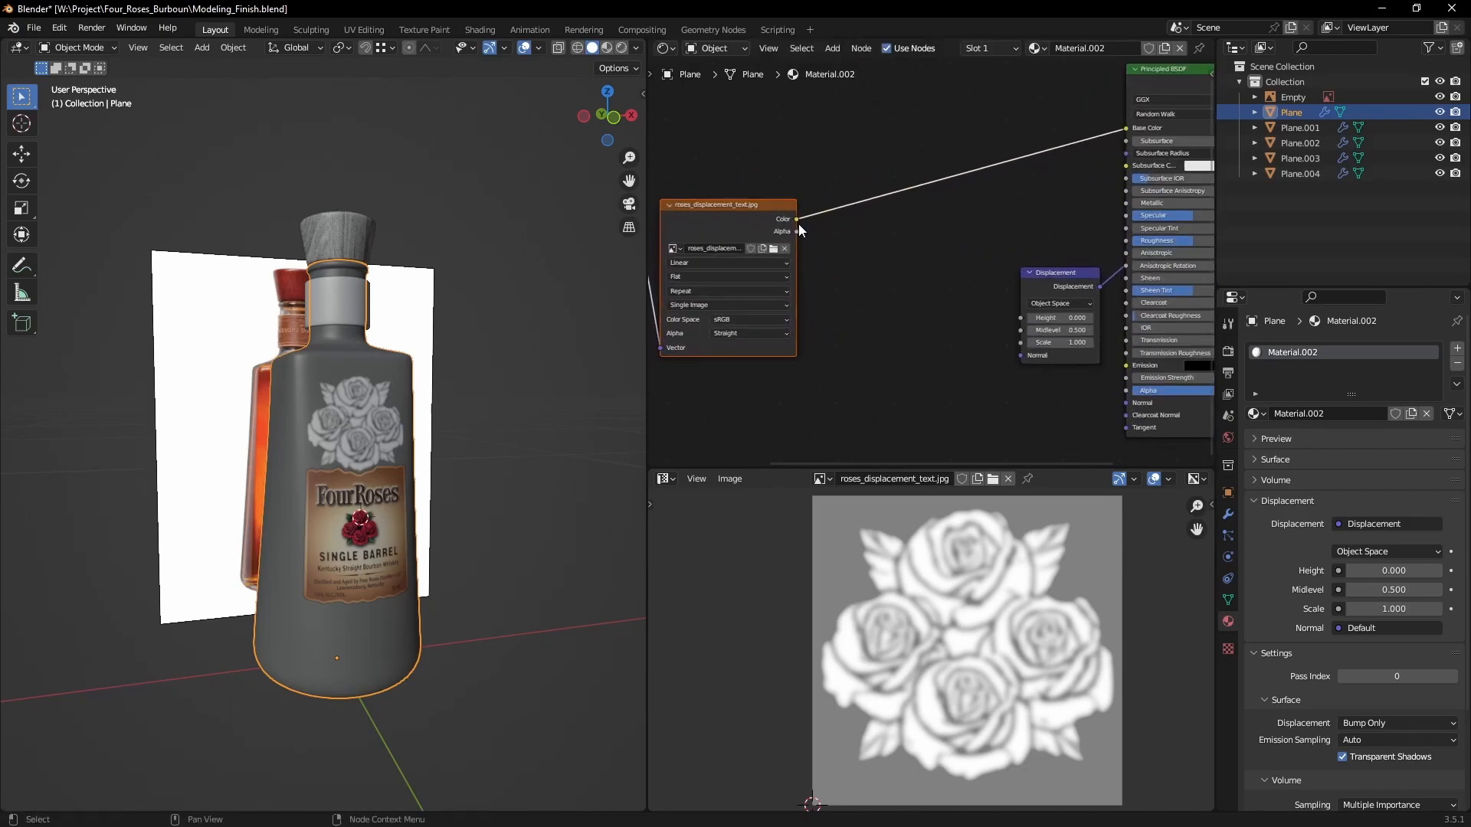
left_click_drag(798, 220, 1017, 319)
Step: Disconnect the rose image from the Principled BSDF's Base Color
scroll(1060, 219, "down", 3)
middle_click_drag(1080, 167, 990, 228)
scroll(990, 228, "up", 2)
left_click_drag(1008, 209, 908, 237)
key("Home")
Step: Switch the 3D viewport to Rendered shading with the bottle's rose area in view
scroll(530, 424, "up", 4)
middle_click_drag(624, 527, 503, 448, "shift")
key("z")
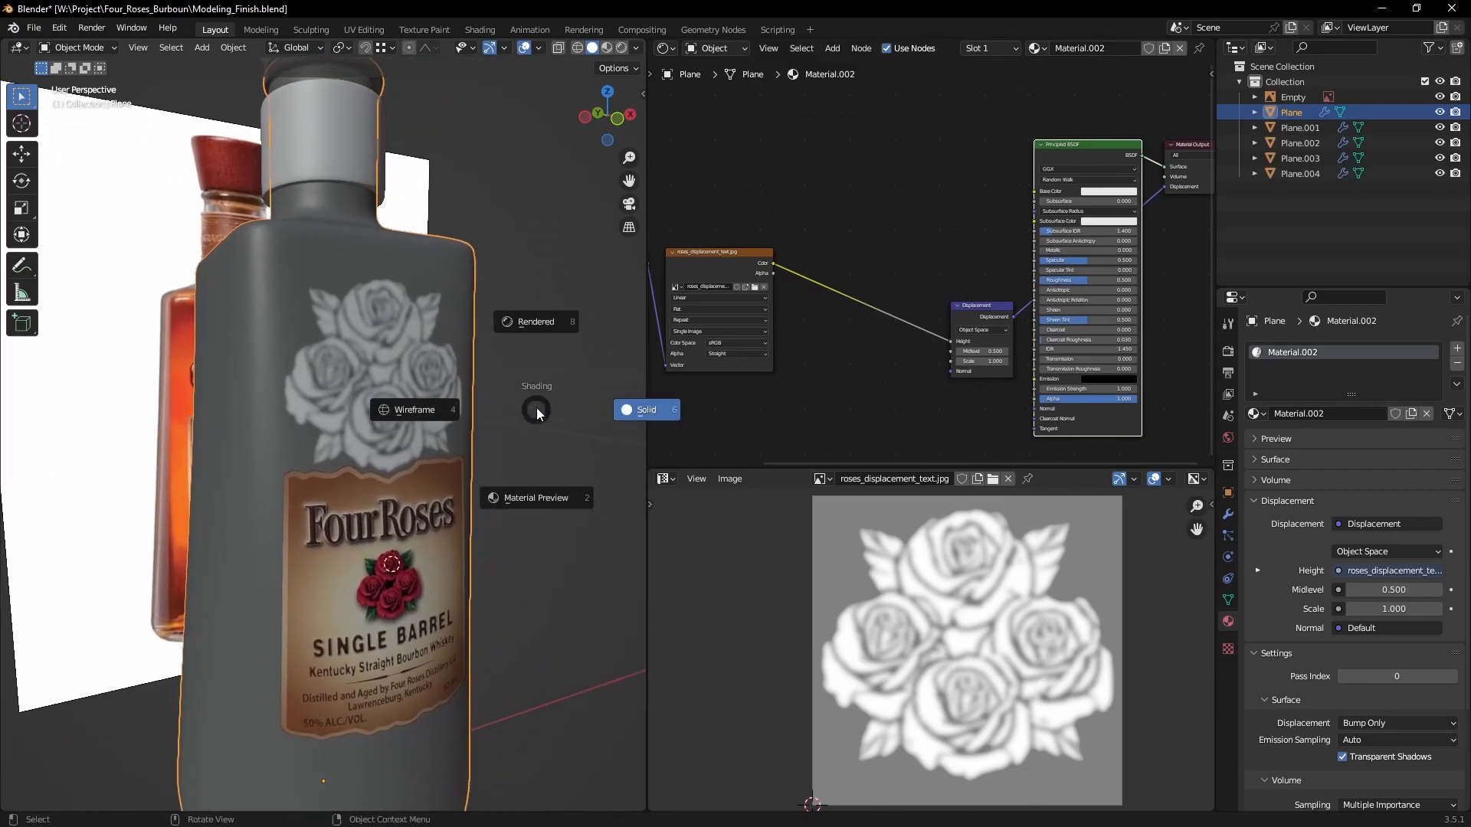
left_click(534, 323)
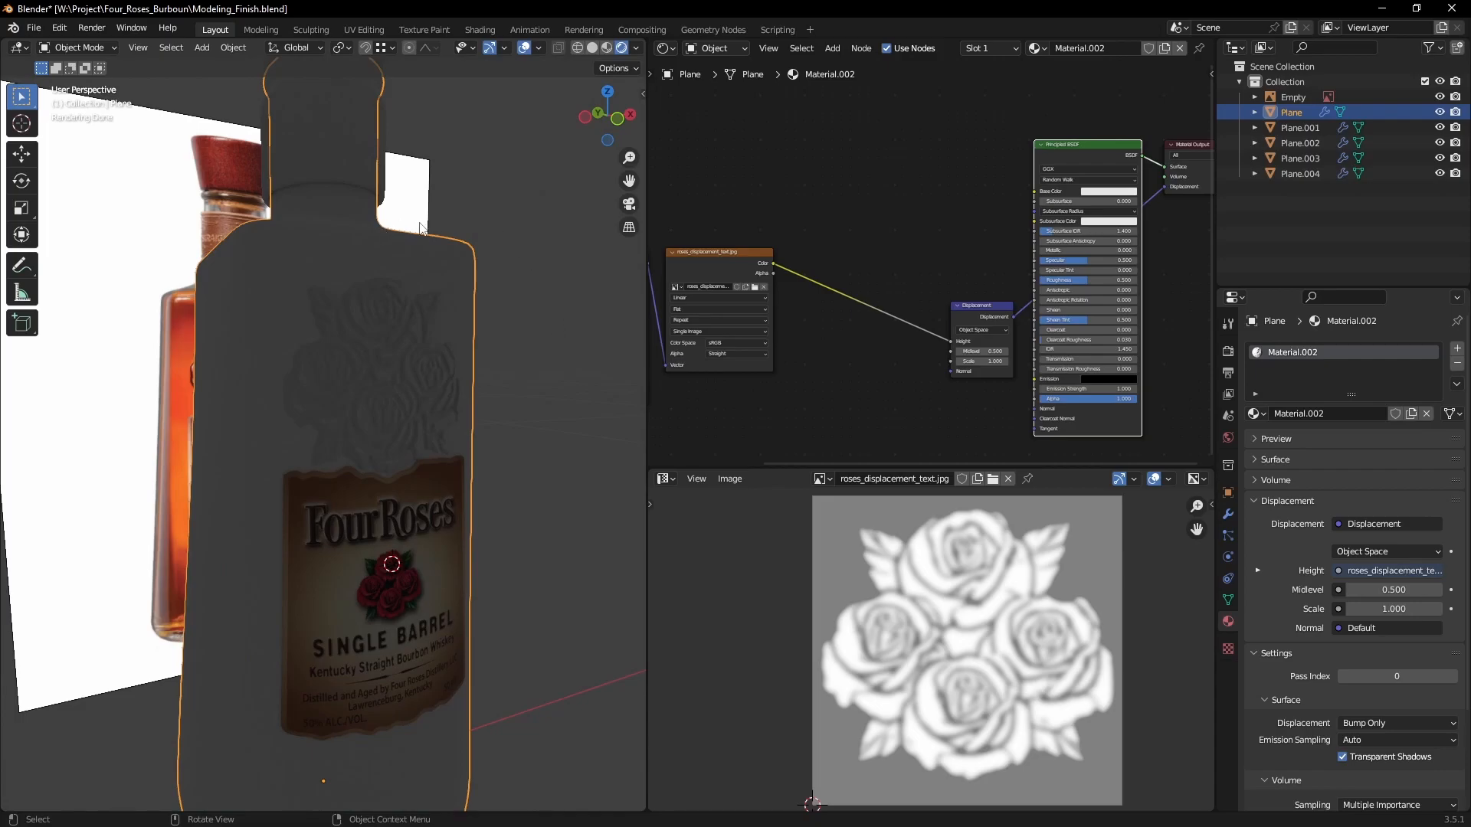
scroll(485, 232, "down", 2)
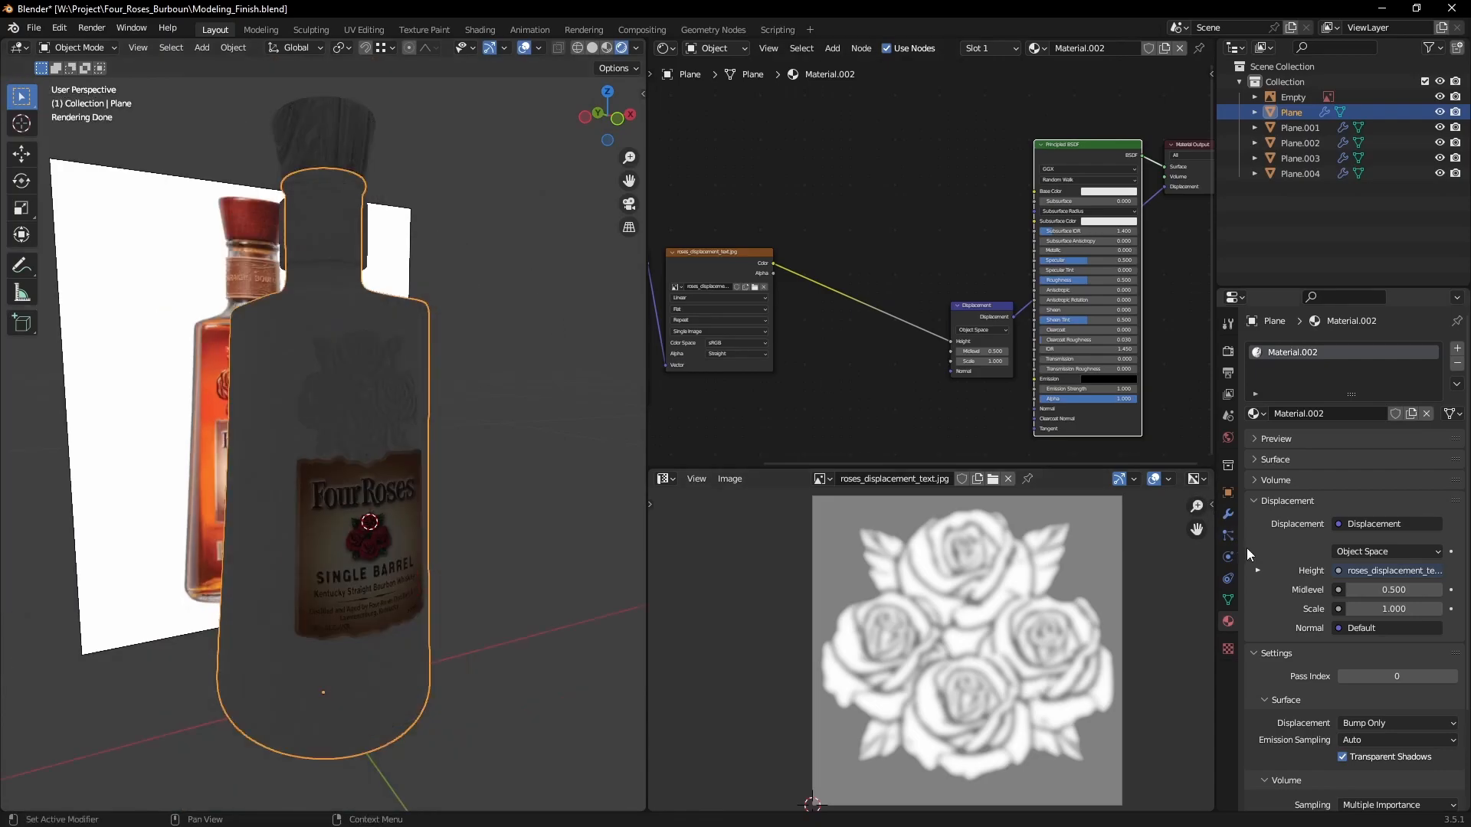
Step: Turn off Scene World for the viewport shading and light the bottle with the built-in interior HDRI
left_click(1228, 438)
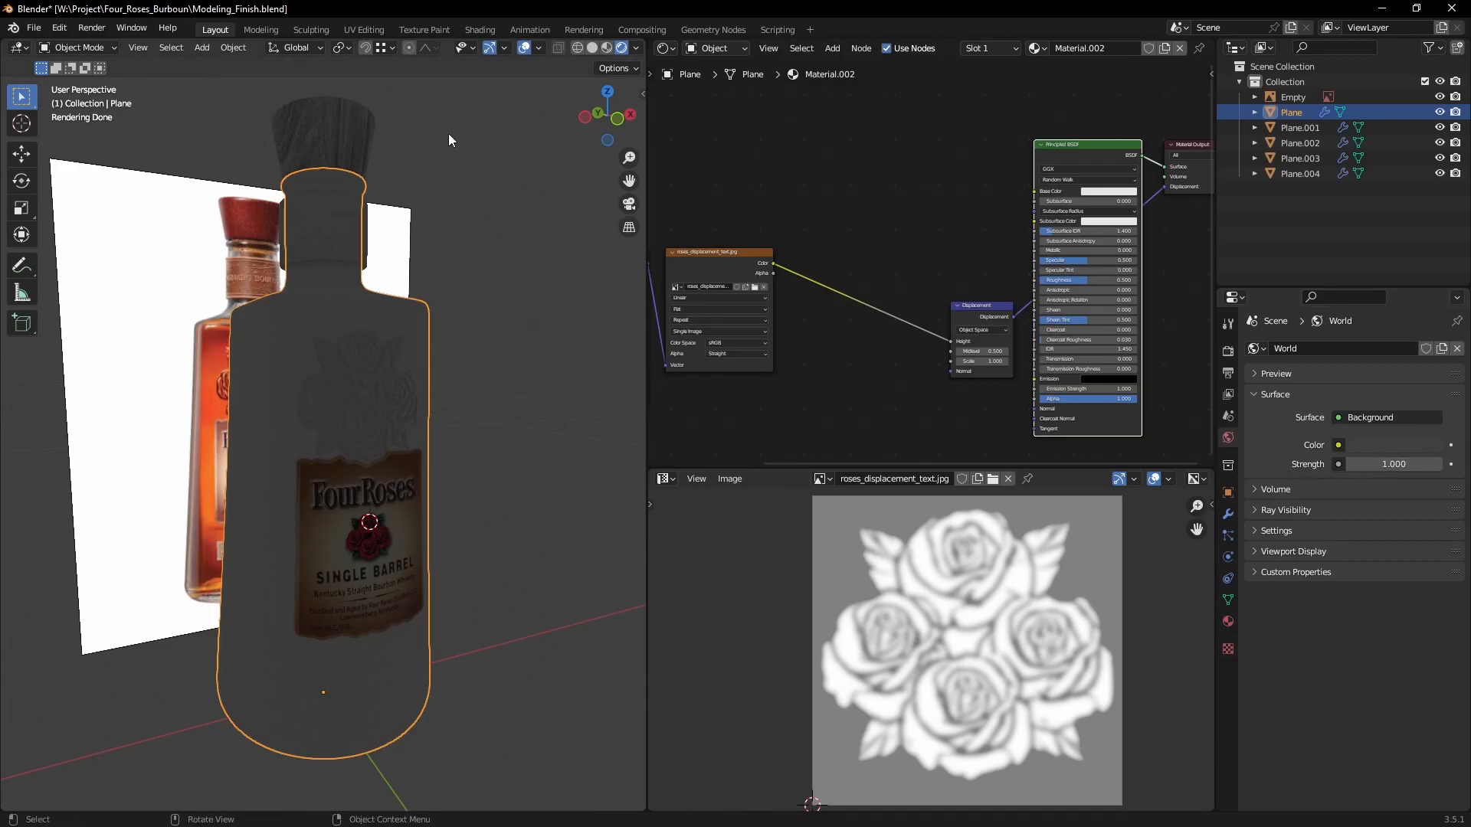
left_click(637, 48)
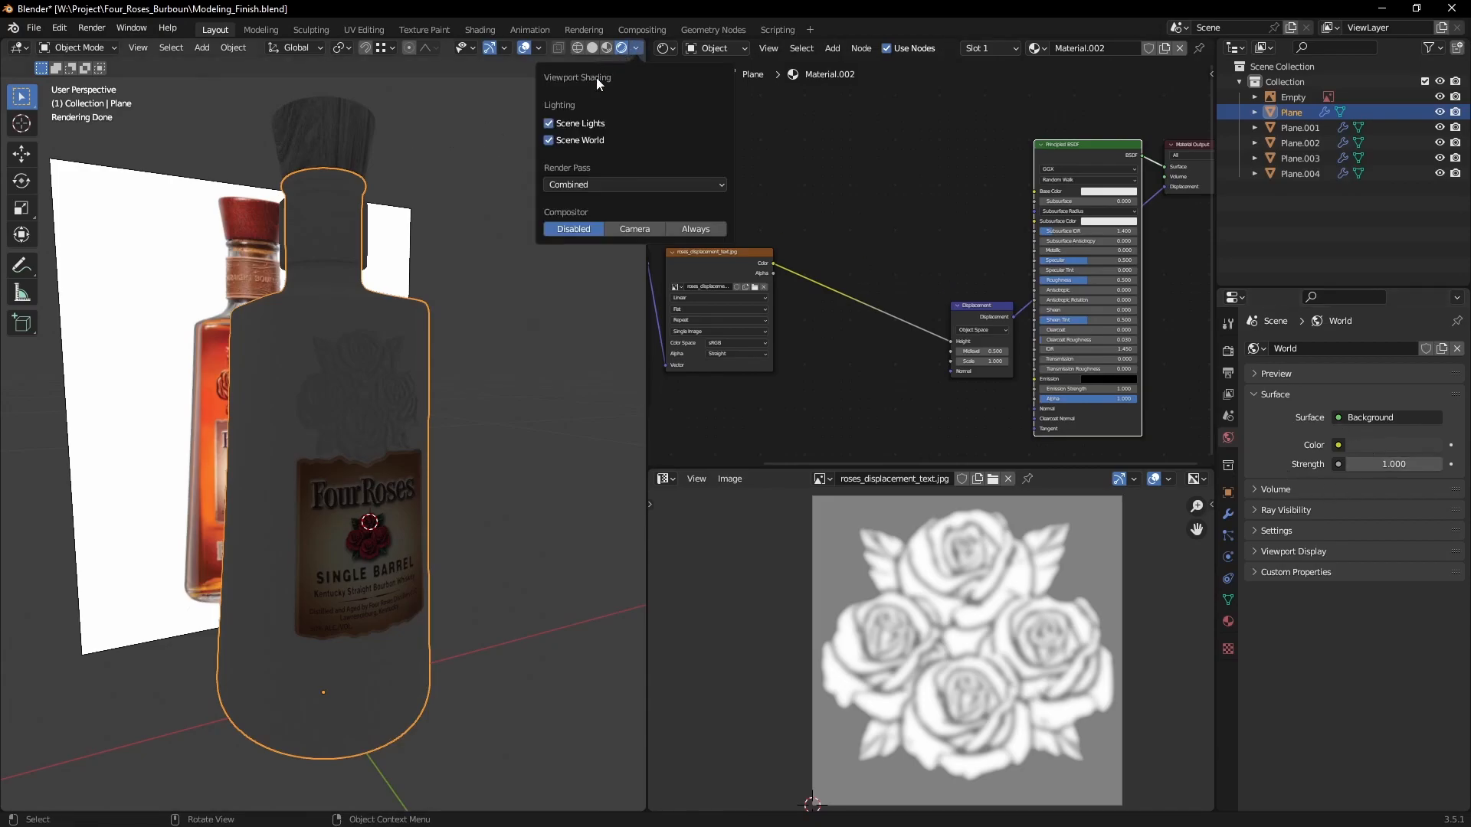
left_click(550, 142)
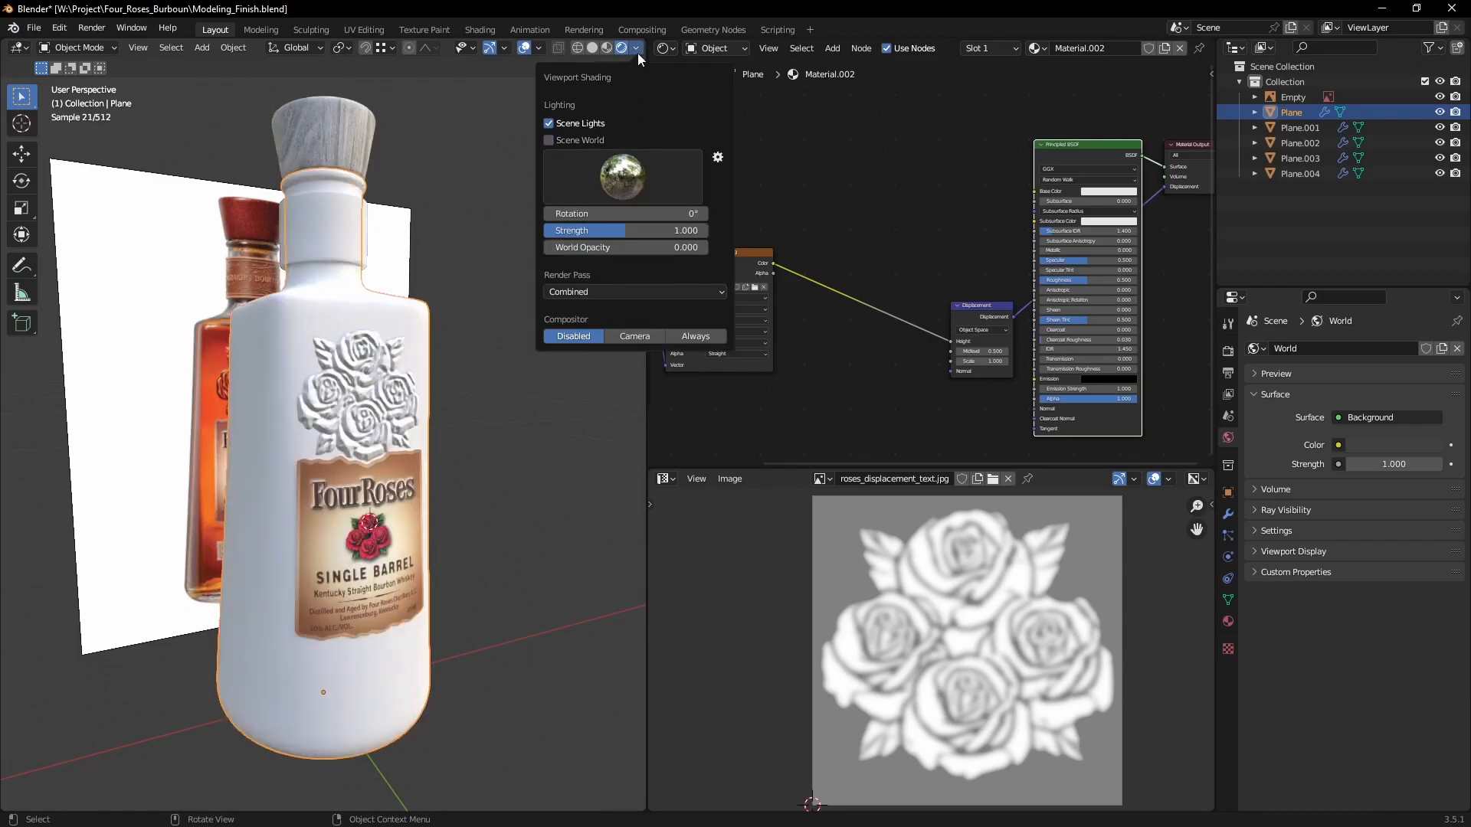
left_click(623, 174)
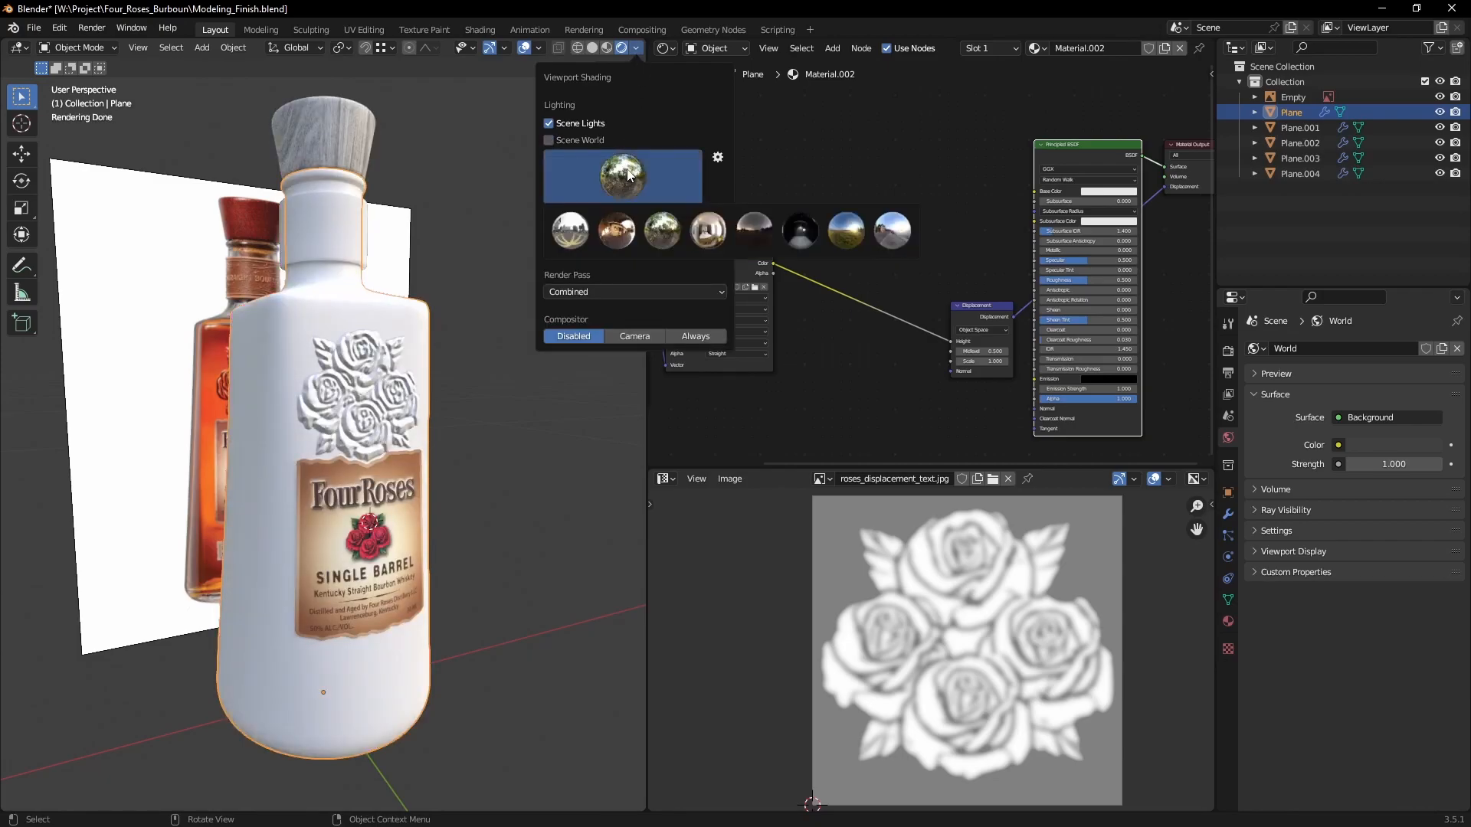
left_click(710, 238)
Step: Examine the rose relief on the rendered bottle from several angles and distances
scroll(294, 426, "down", 2)
middle_click_drag(299, 429, 418, 477)
scroll(383, 457, "up", 4)
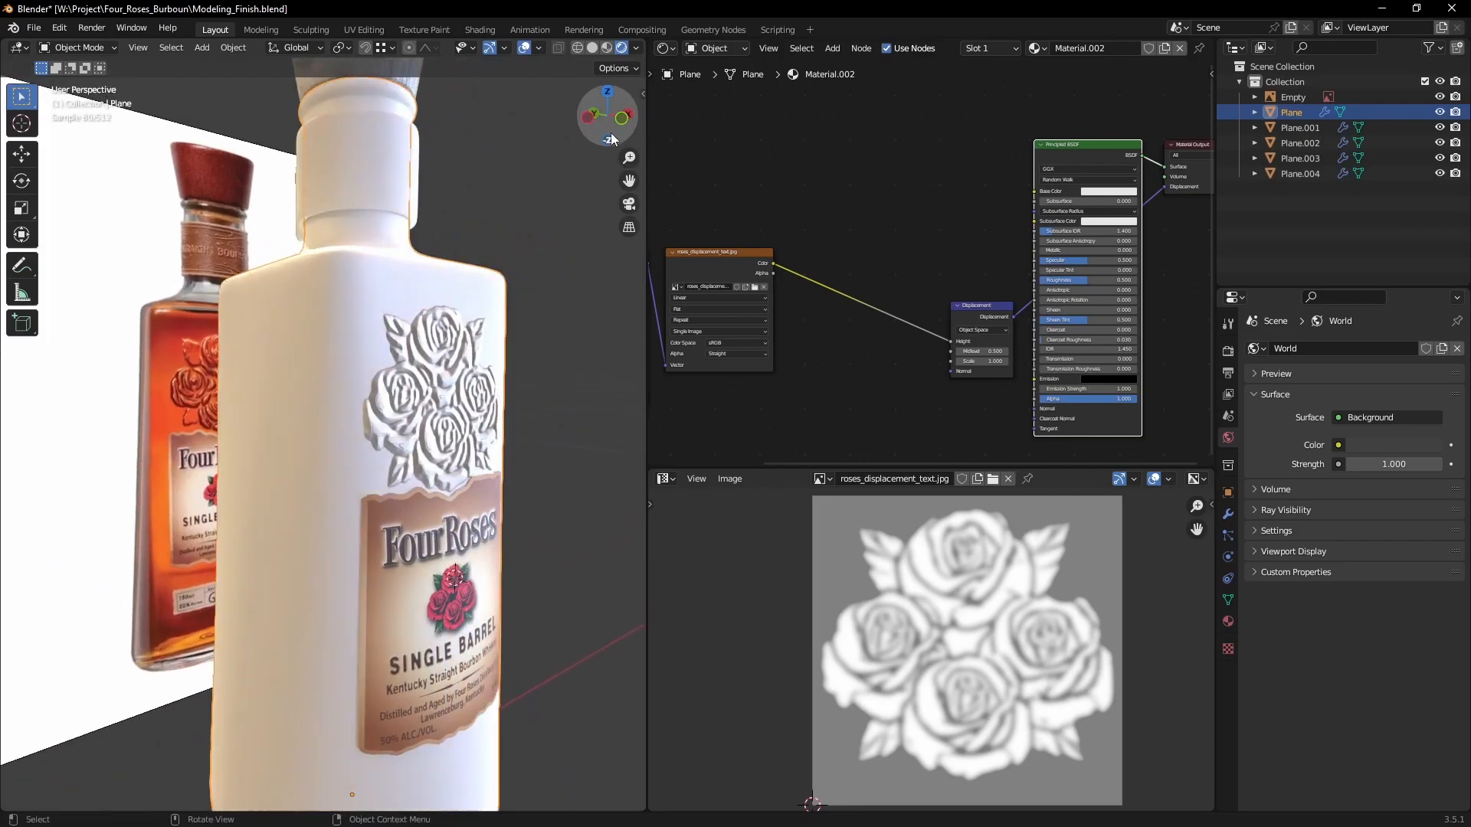
scroll(861, 204, "down", 1)
middle_click_drag(949, 232, 841, 219)
middle_click_drag(365, 409, 449, 434)
middle_click_drag(458, 305, 383, 368)
scroll(430, 352, "down", 3)
scroll(390, 368, "up", 3)
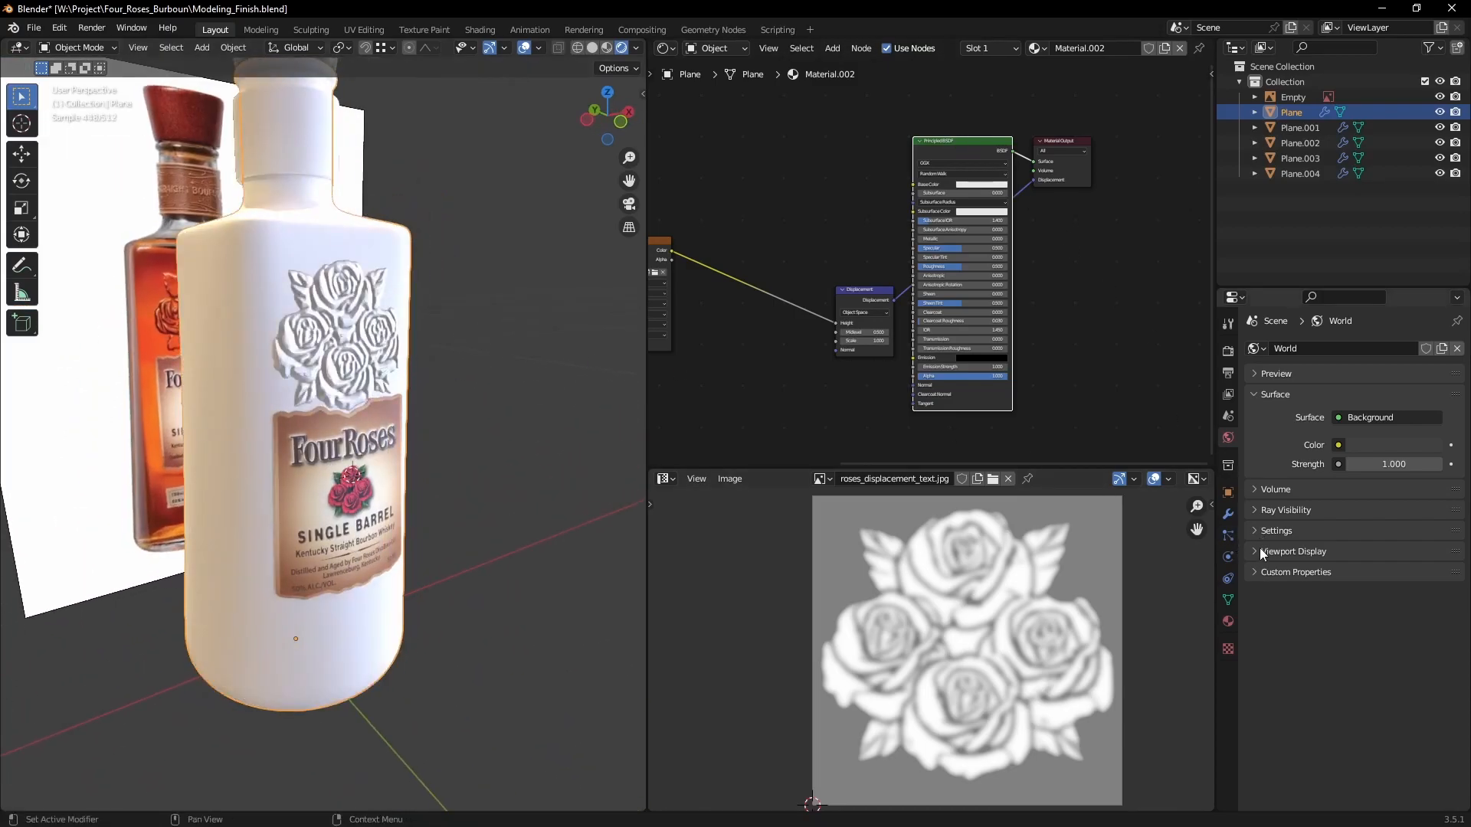
Step: Change the bottle material's surface displacement method to Displacement Only
left_click(1274, 530)
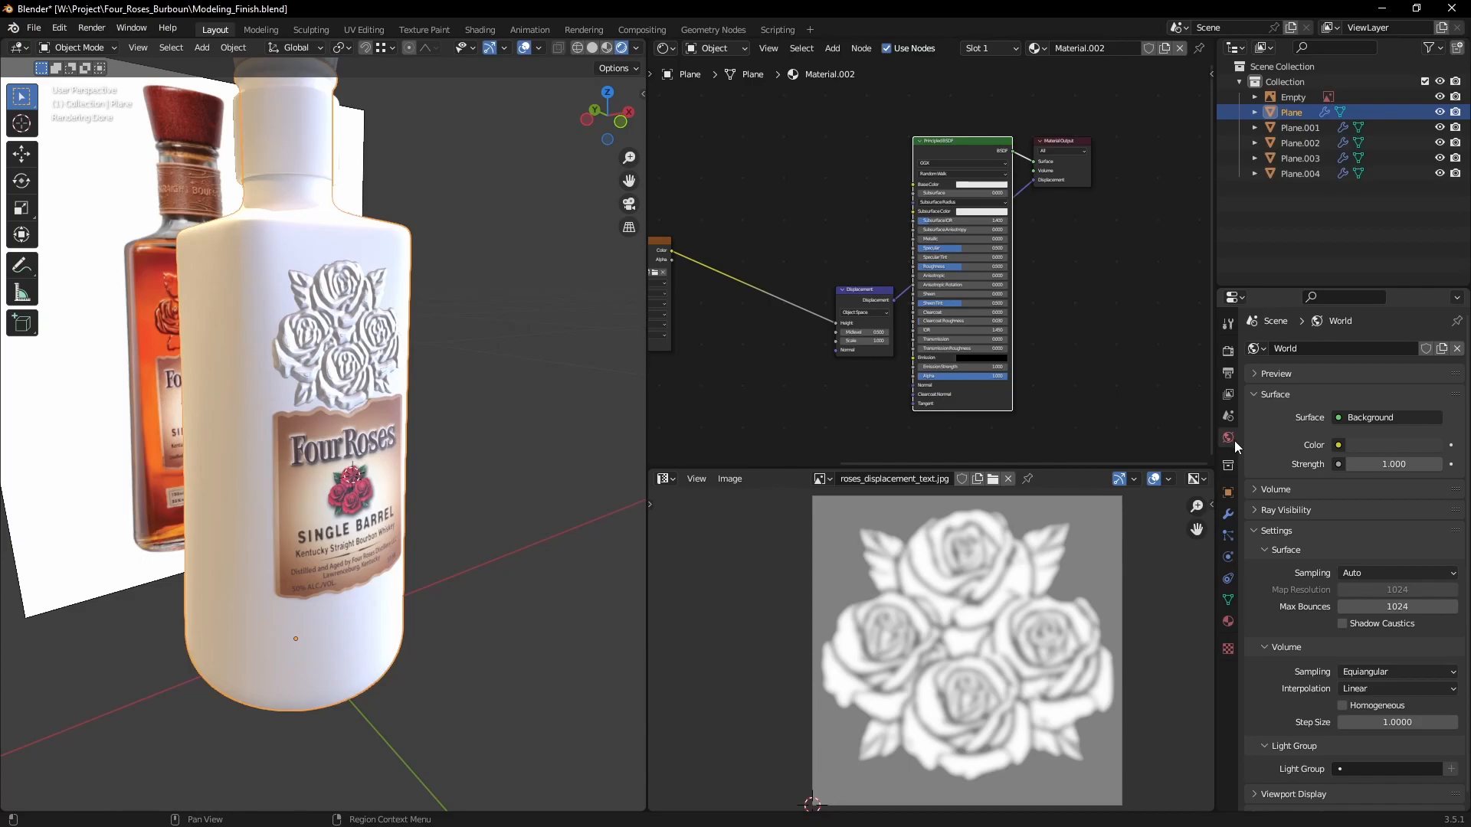
left_click(1228, 621)
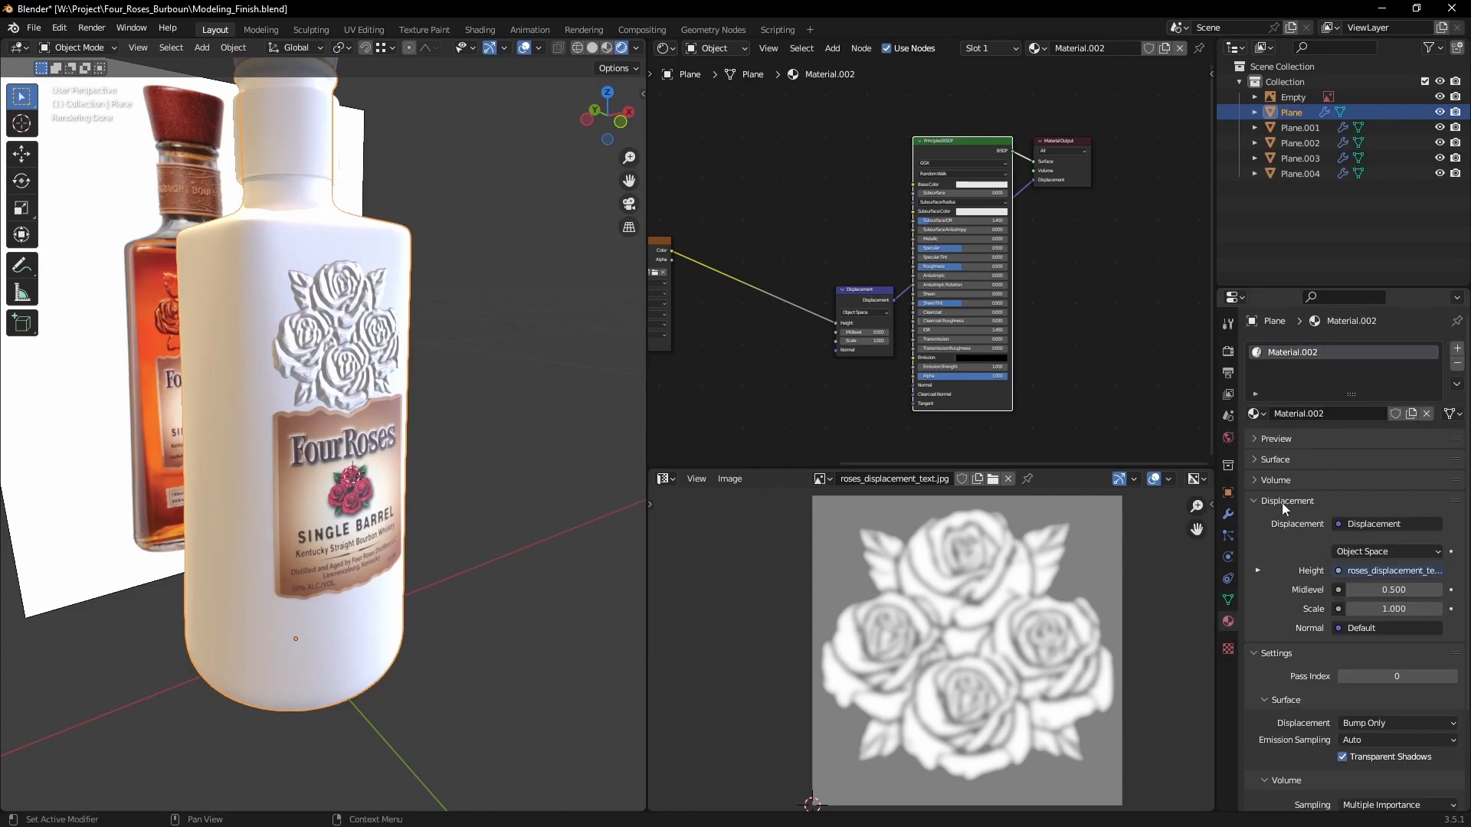
left_click(1402, 722)
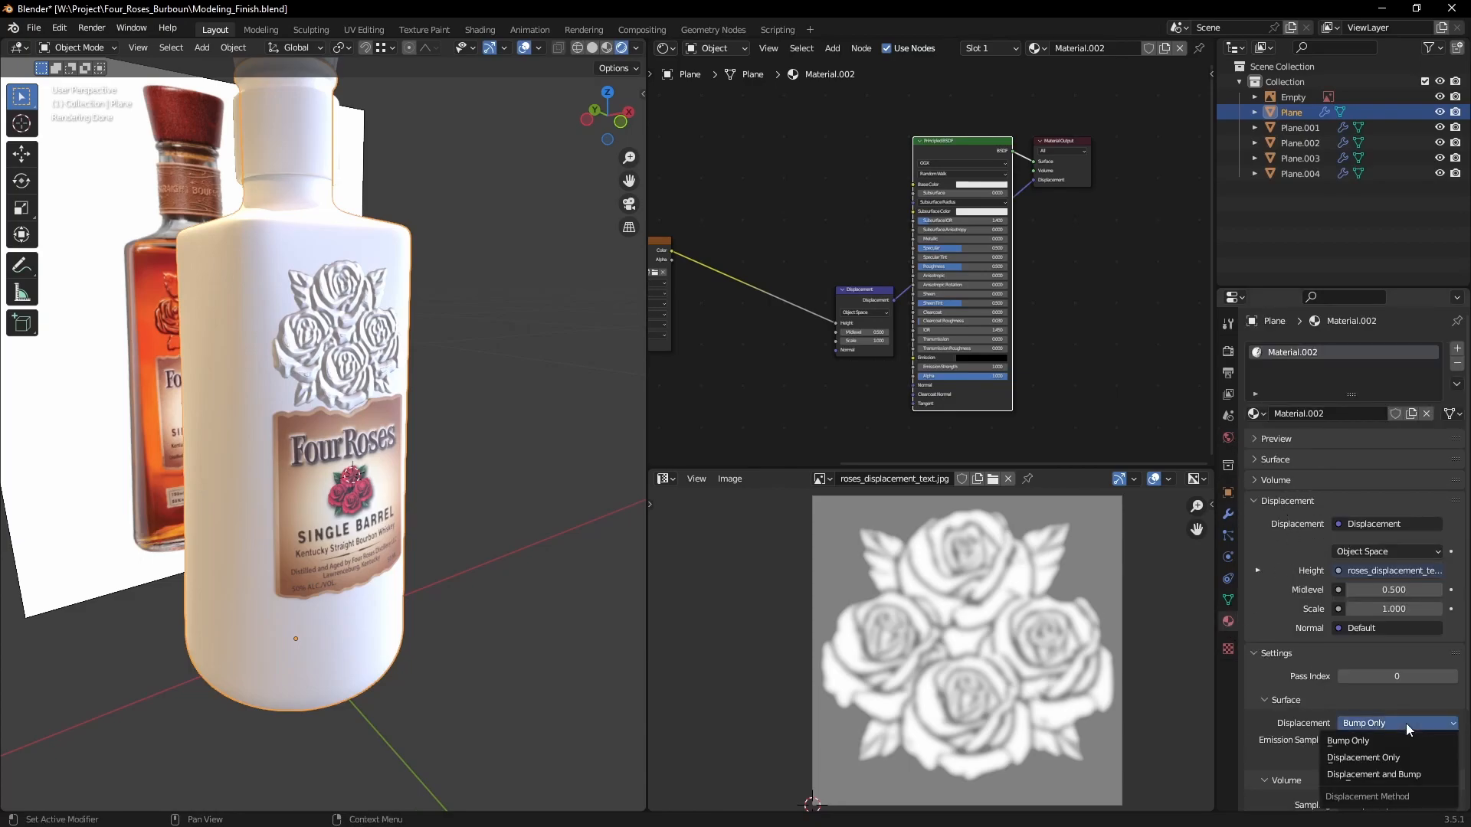
left_click(1375, 755)
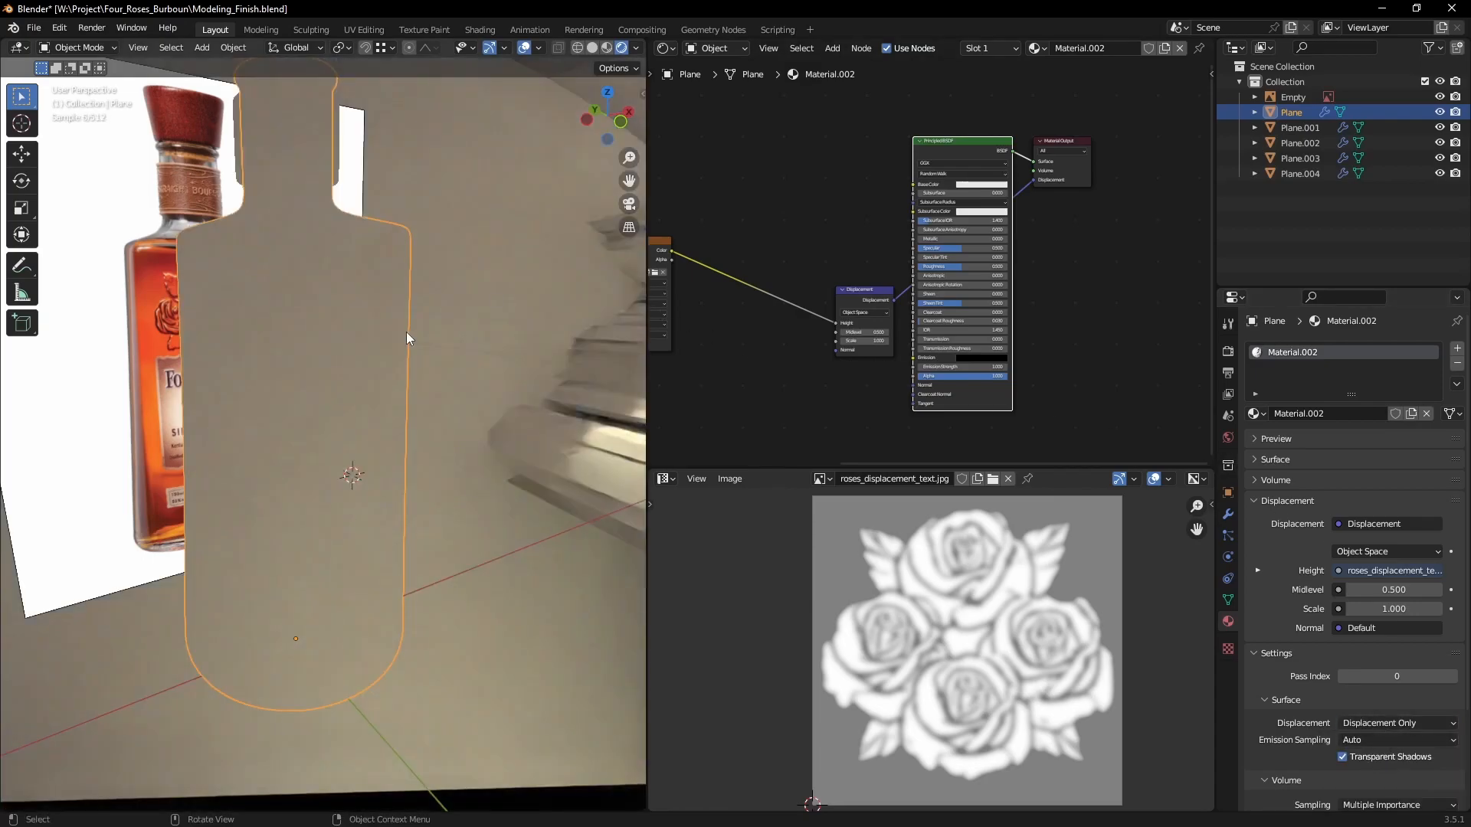
Step: Examine how the displacement deforms the whole bottle and bring the Displacement node into view
scroll(406, 332, "down", 5)
scroll(403, 341, "down", 3)
middle_click_drag(396, 380, 407, 418)
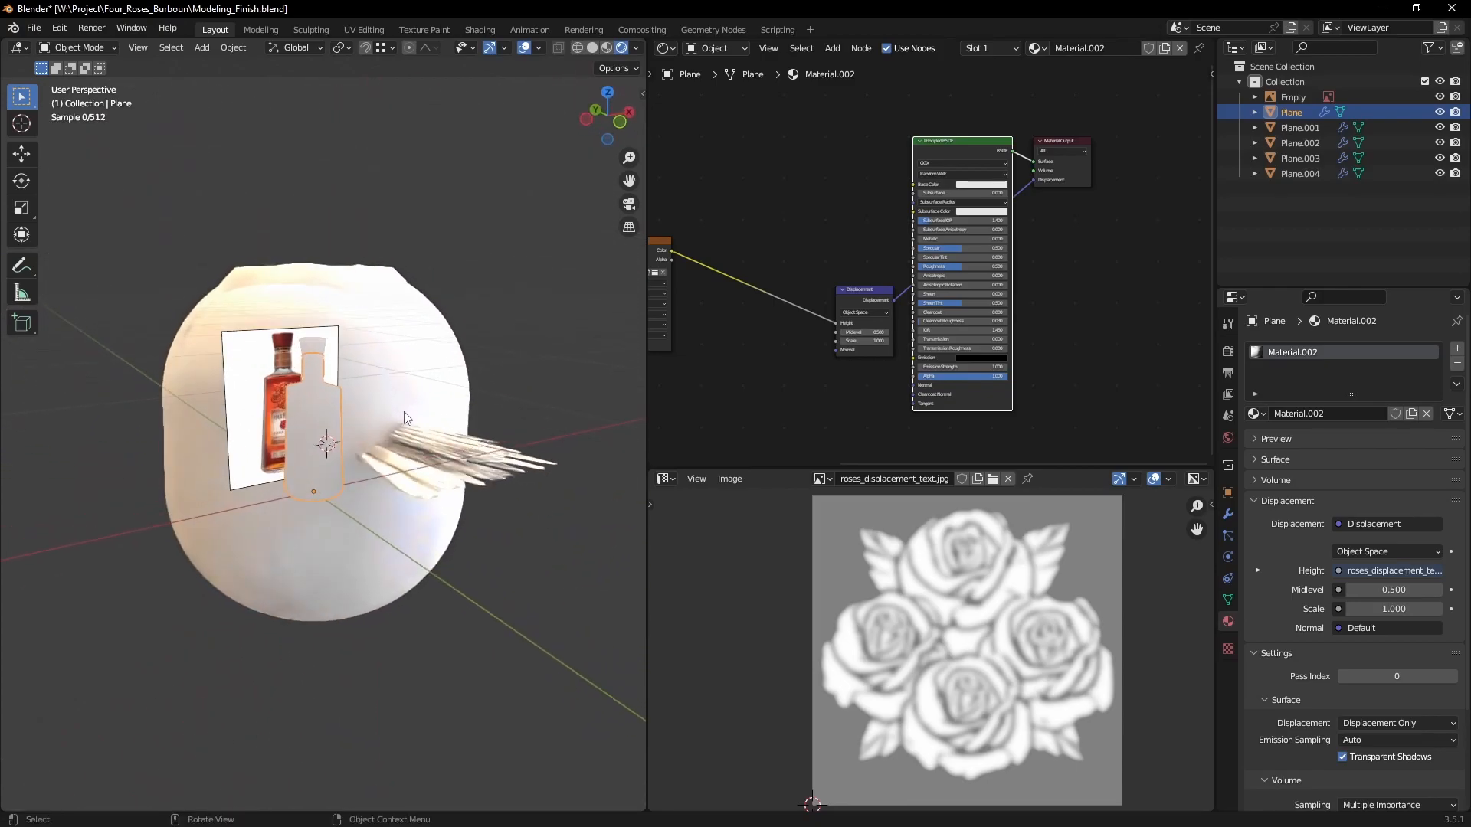
scroll(406, 418, "up", 4)
middle_click_drag(785, 381, 923, 371)
middle_click_drag(1081, 576, 1063, 608)
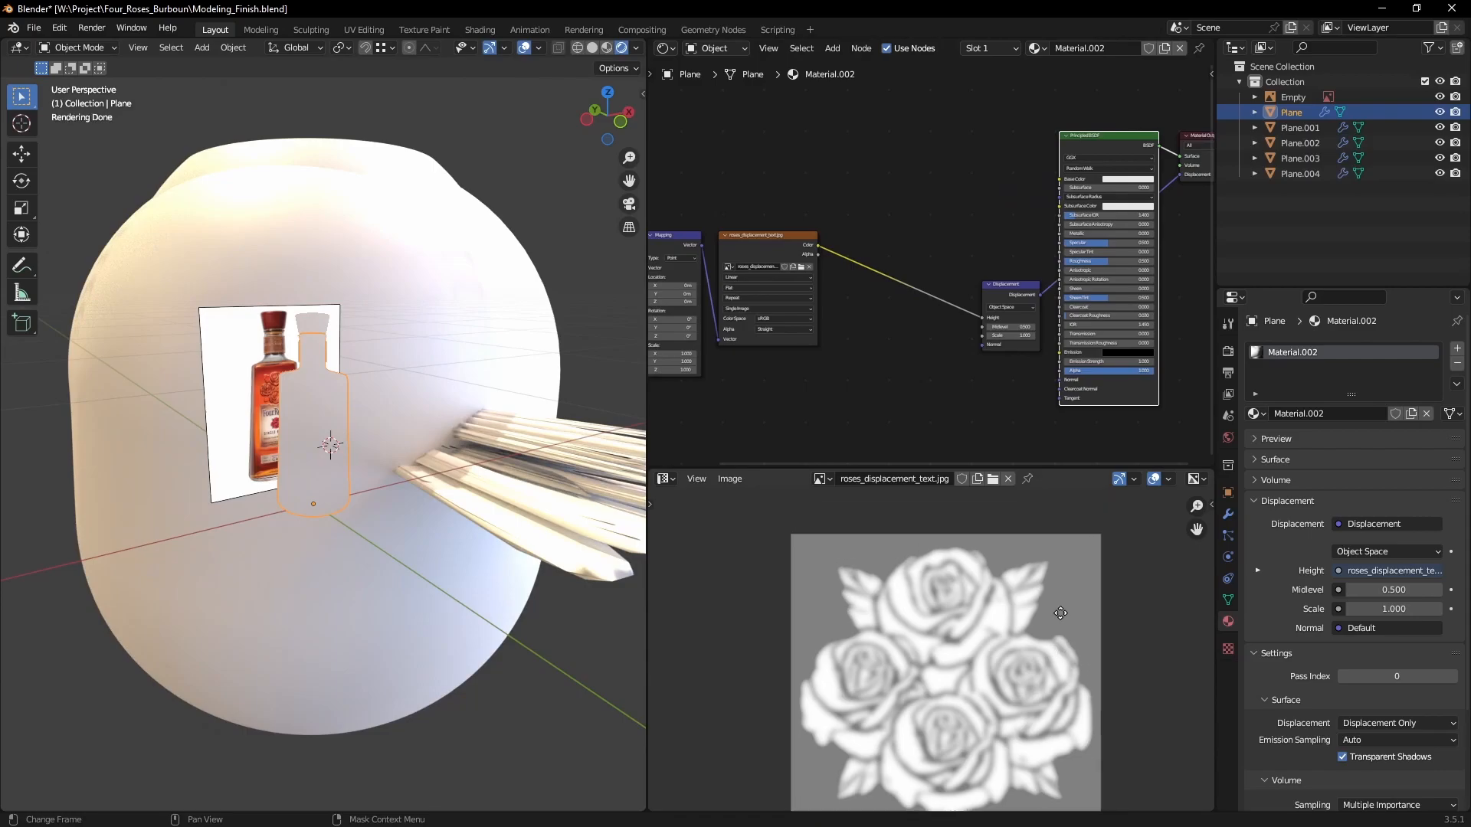
Step: Set the color space of the roses_displacement_text.jpg image texture to Non-Color
scroll(1078, 604, "up", 2)
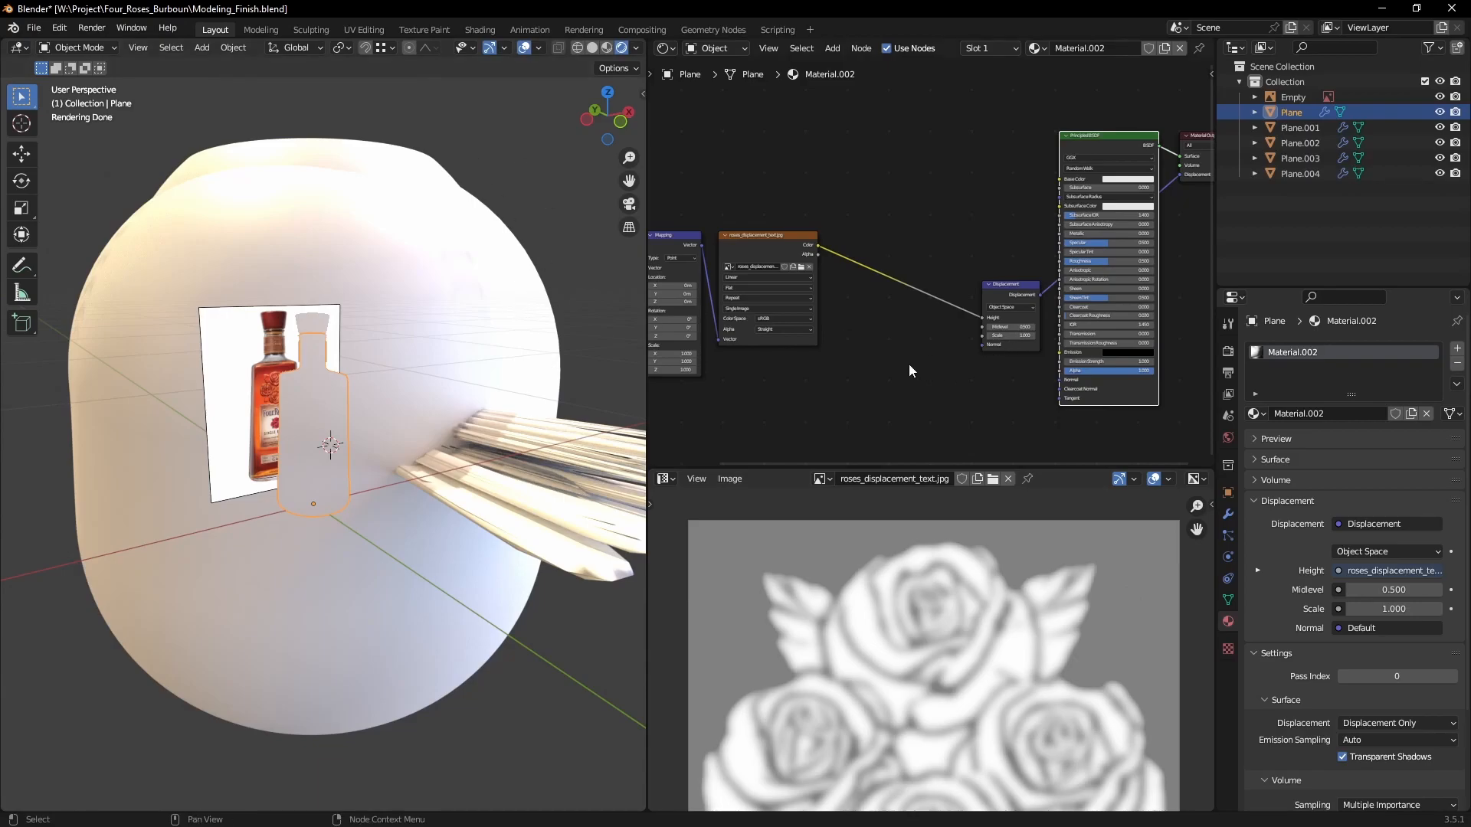
middle_click_drag(909, 364, 1035, 328)
scroll(1036, 327, "up", 4)
scroll(840, 333, "up", 4)
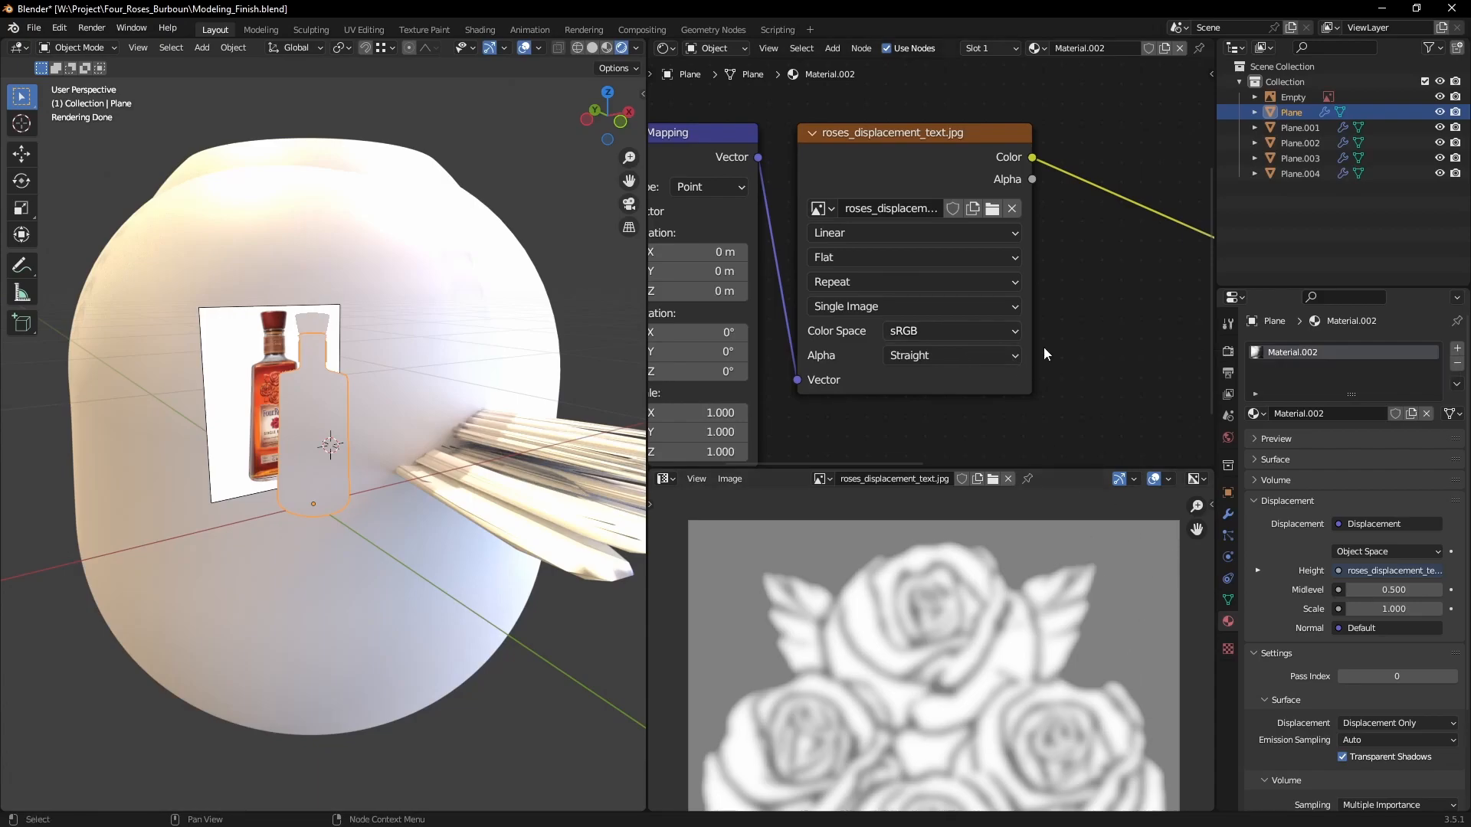
left_click(1008, 332)
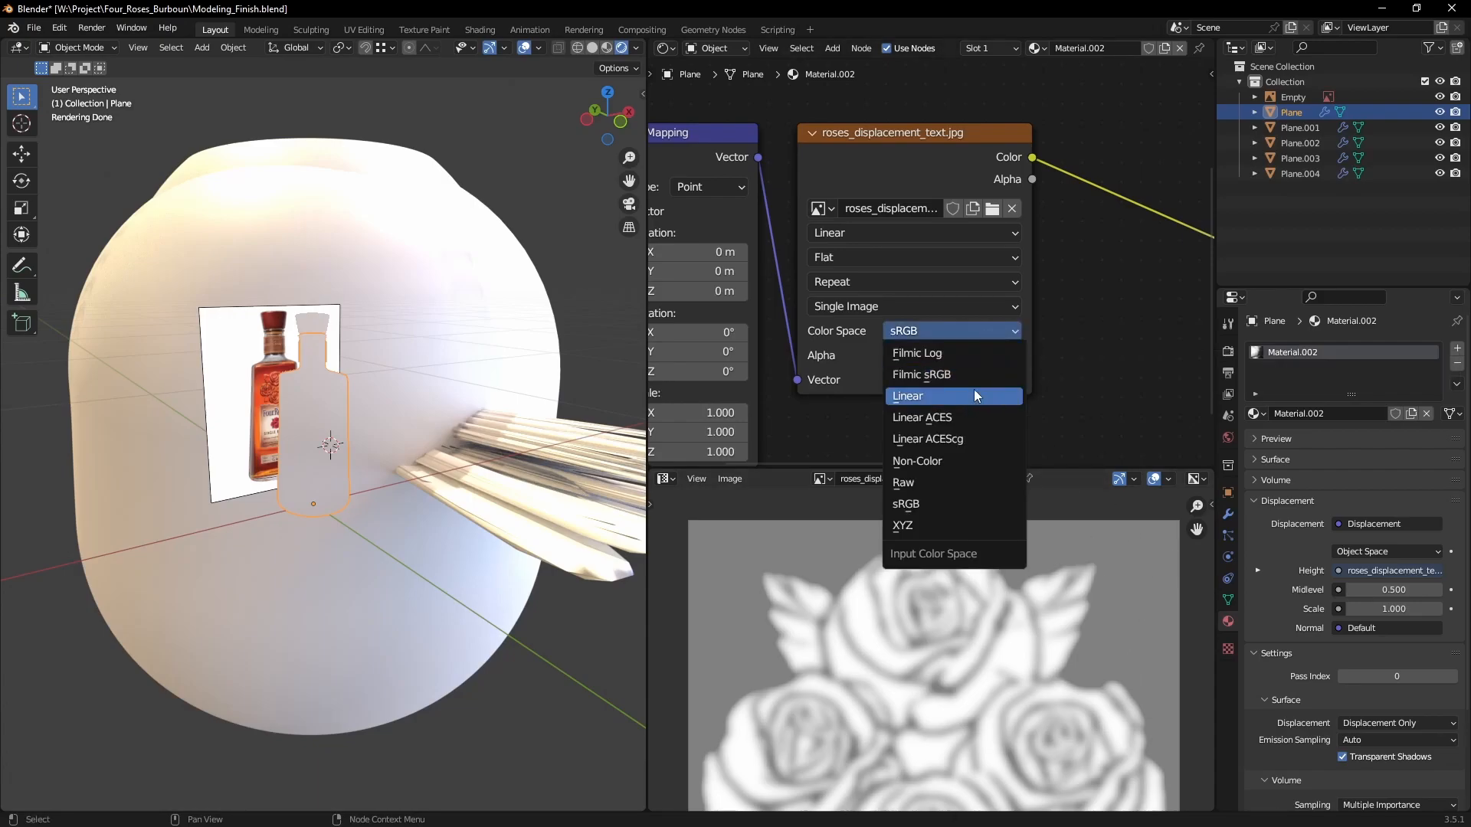
left_click(954, 460)
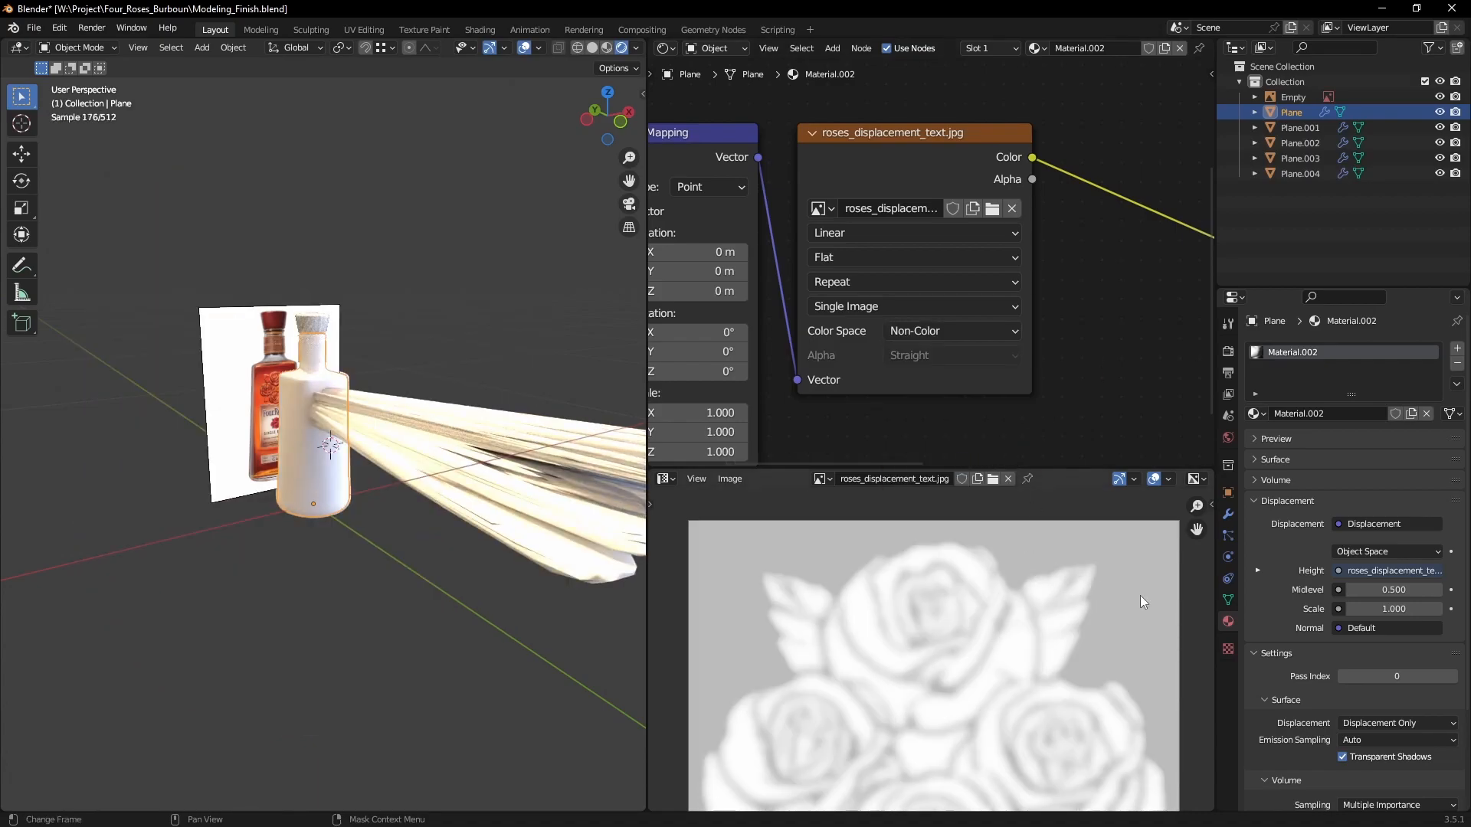
Step: Examine the stretched rose displacement on the bottle body up close and from a distance
scroll(255, 426, "up", 4)
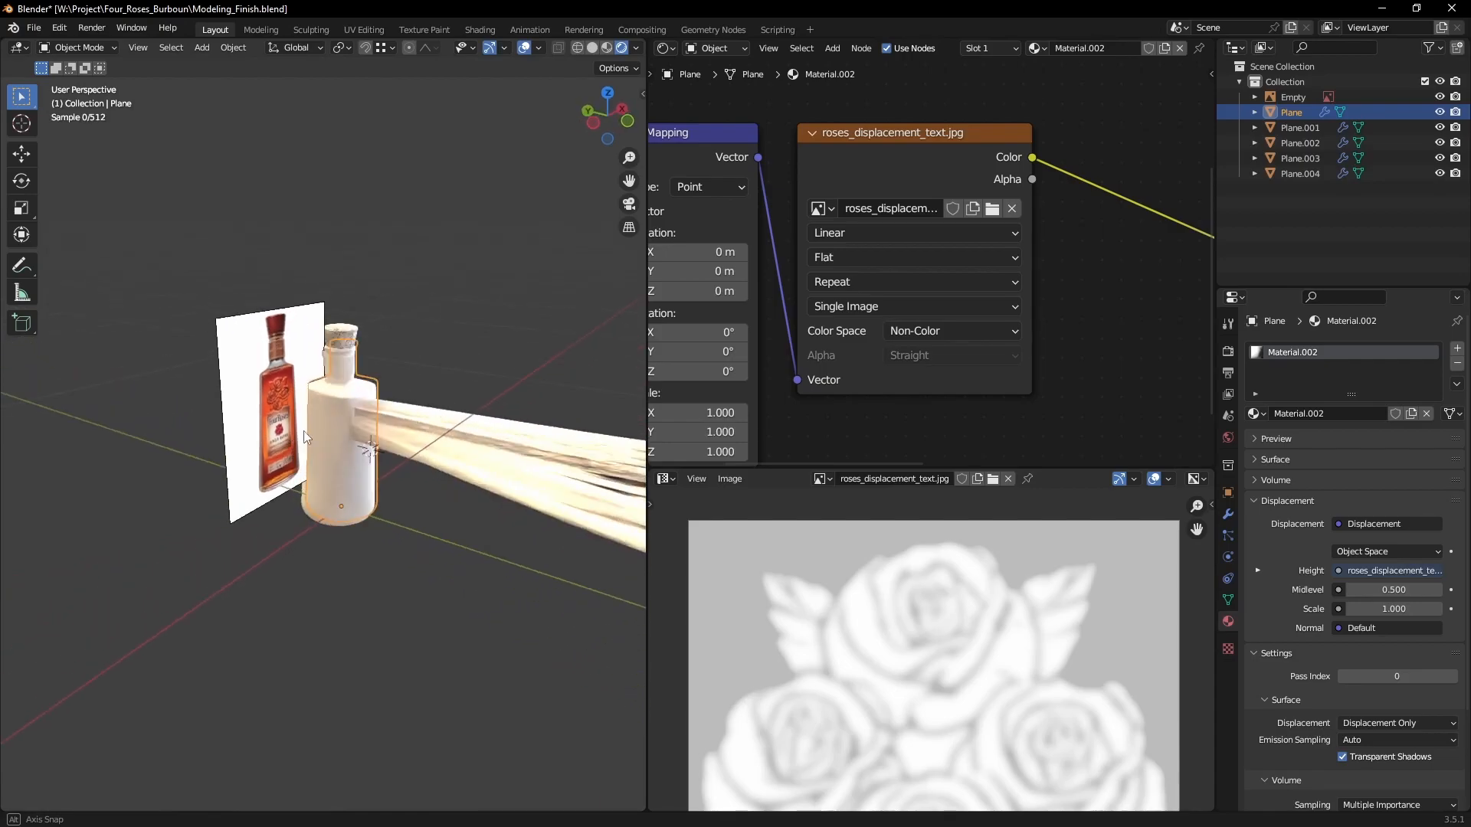
scroll(392, 426, "up", 4)
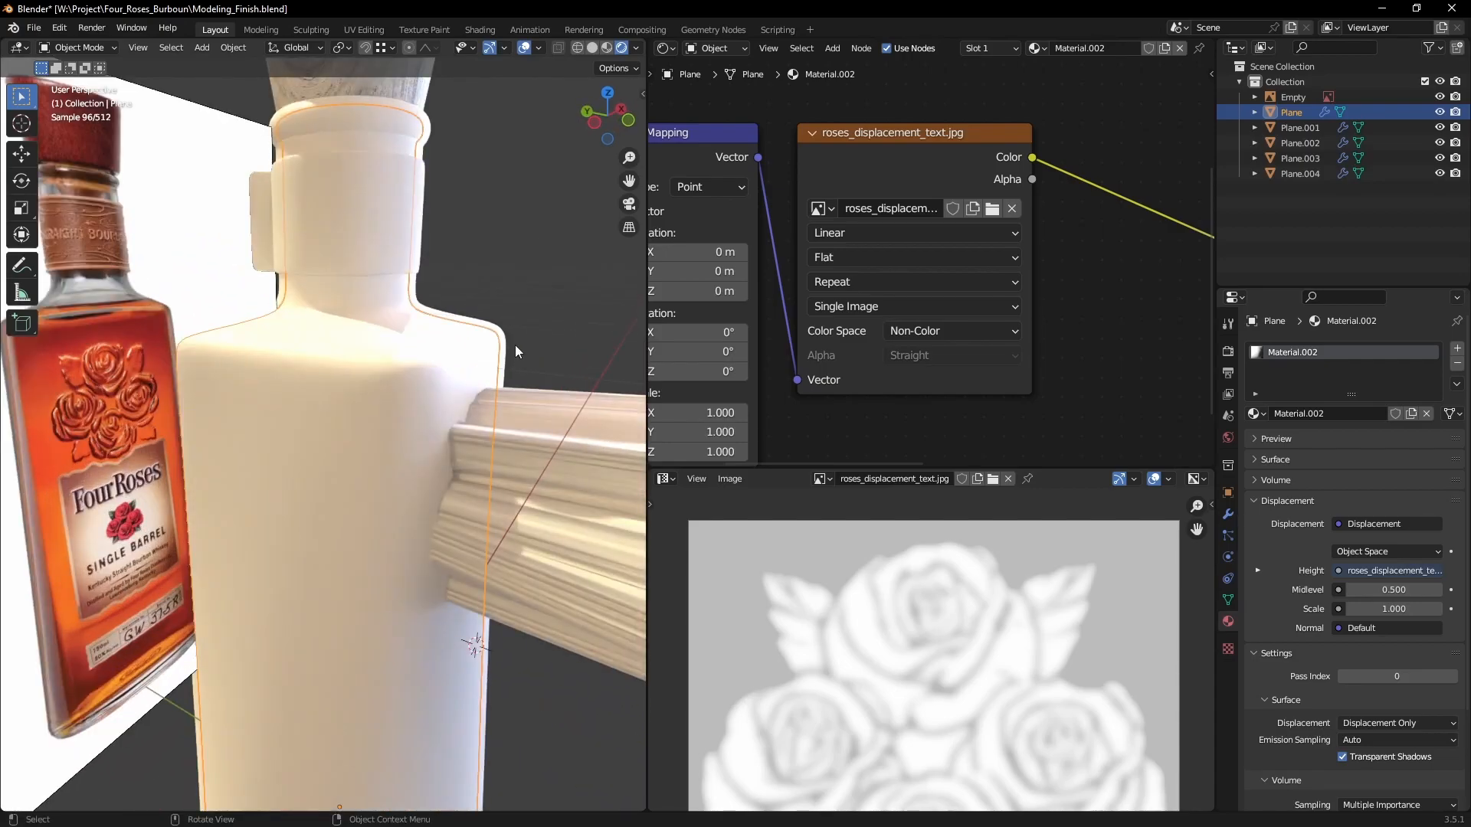
scroll(498, 324, "down", 3)
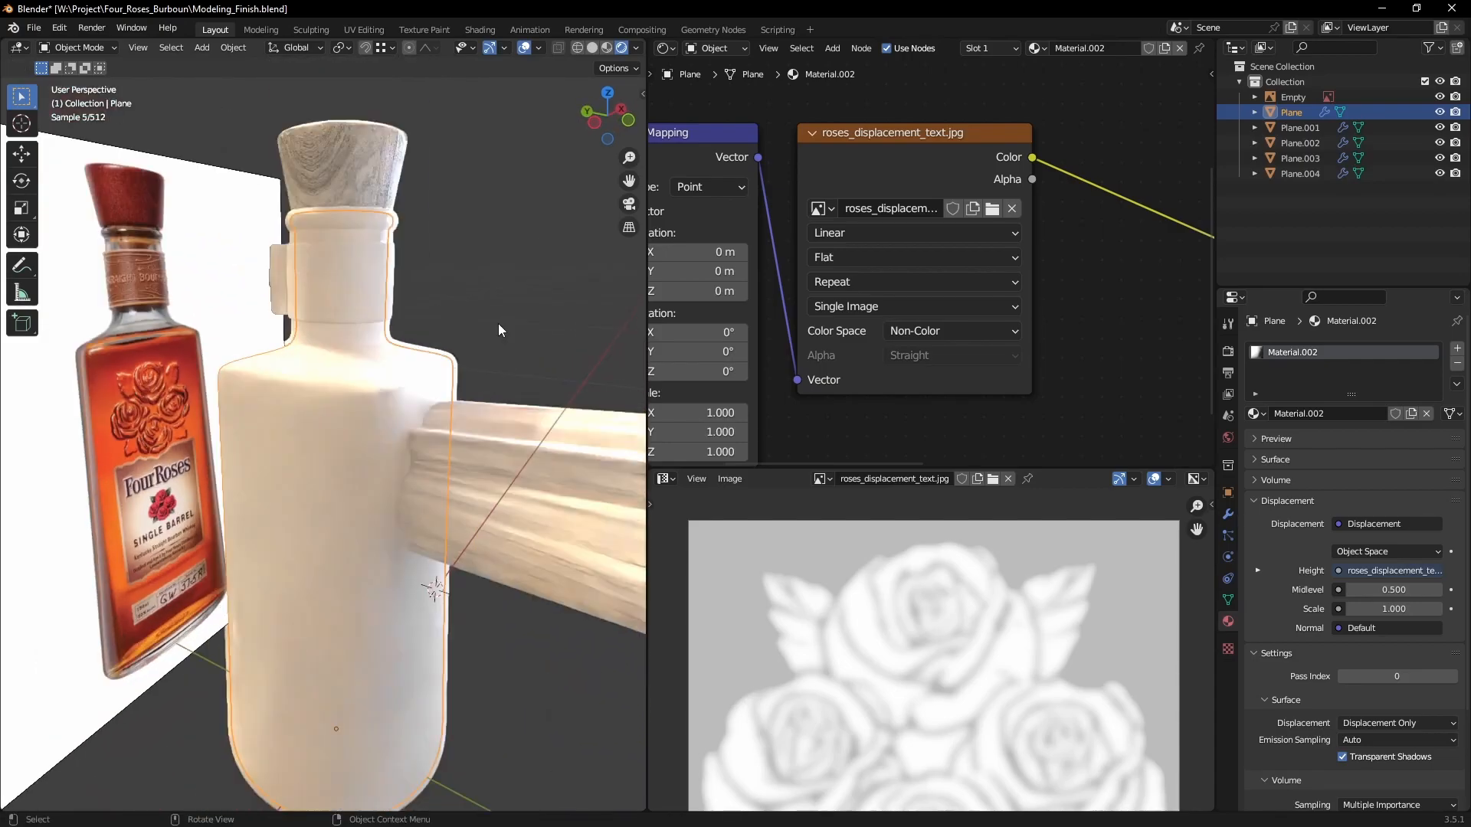
left_click(354, 448)
scroll(410, 567, "down", 4)
middle_click_drag(416, 563, 450, 529)
scroll(451, 529, "down", 5)
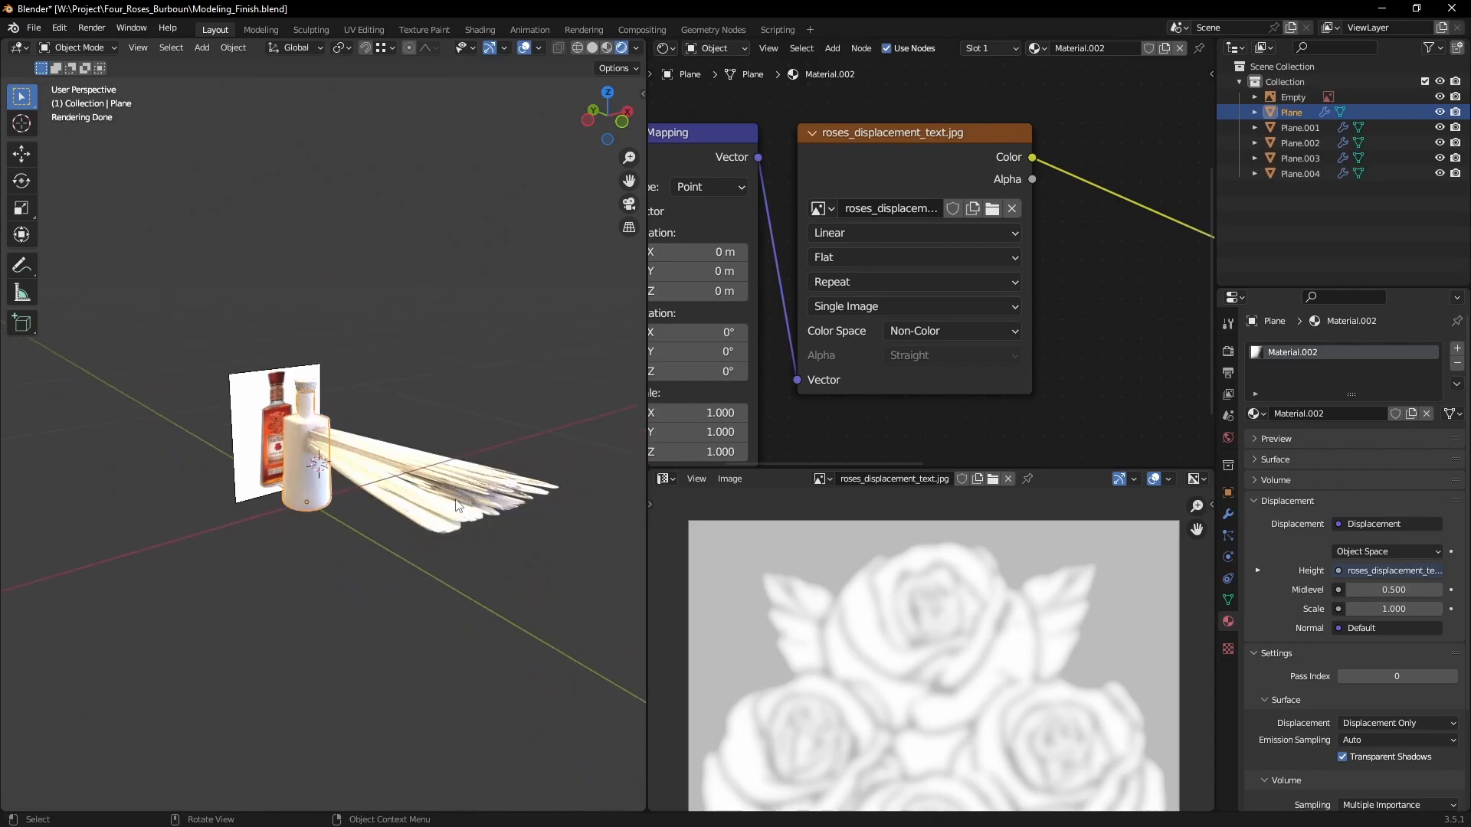
Step: Set the Displacement node's scale to 0.001
scroll(1028, 341, "down", 3)
middle_click_drag(1028, 342, 853, 329)
scroll(948, 336, "up", 4)
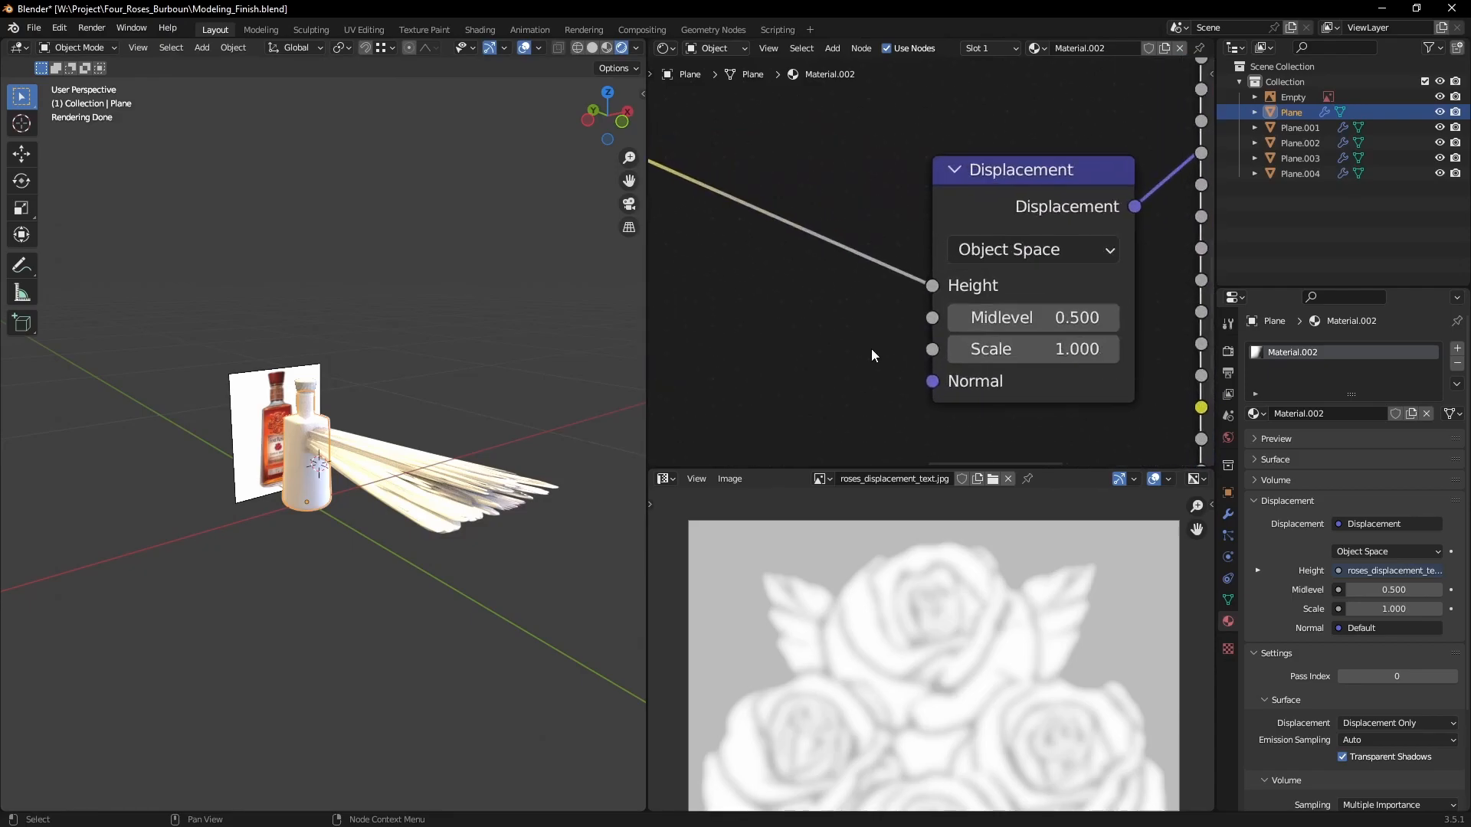
left_click(1045, 351)
type("0.001")
key("Return")
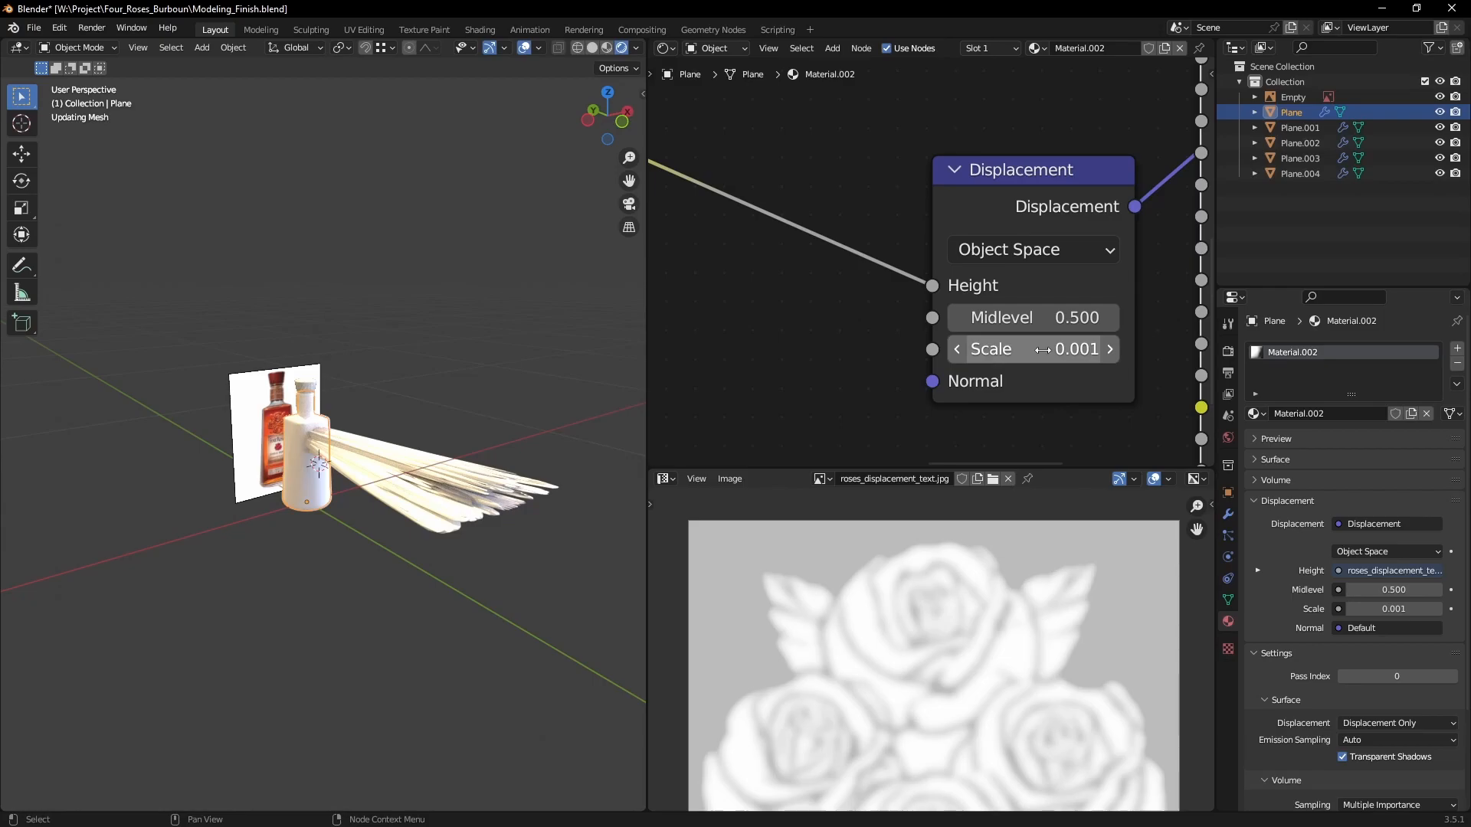
Step: Inspect the shallow rose relief above the bottle's label from several distances
scroll(311, 458, "up", 5)
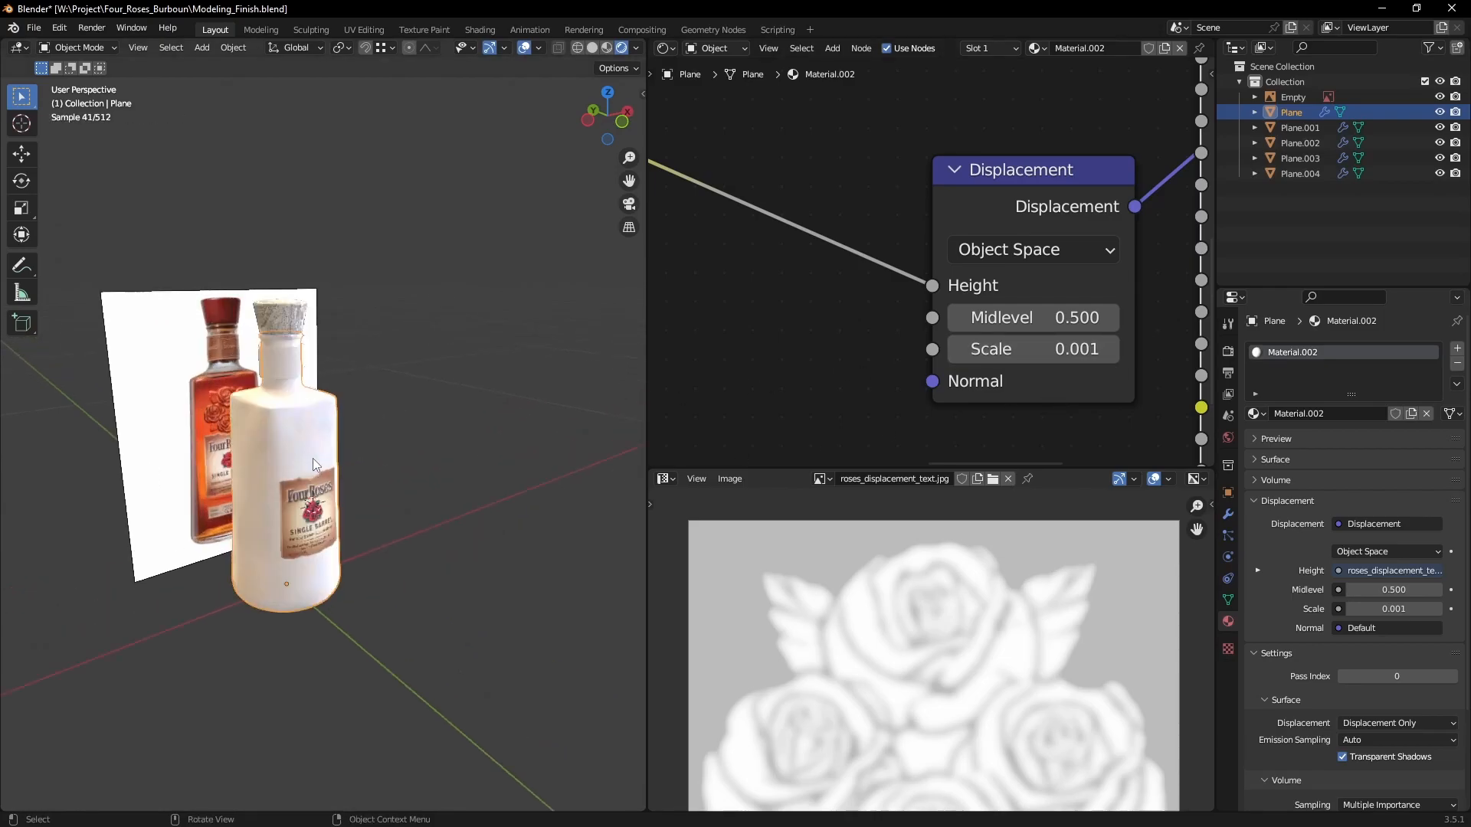
scroll(322, 458, "up", 8)
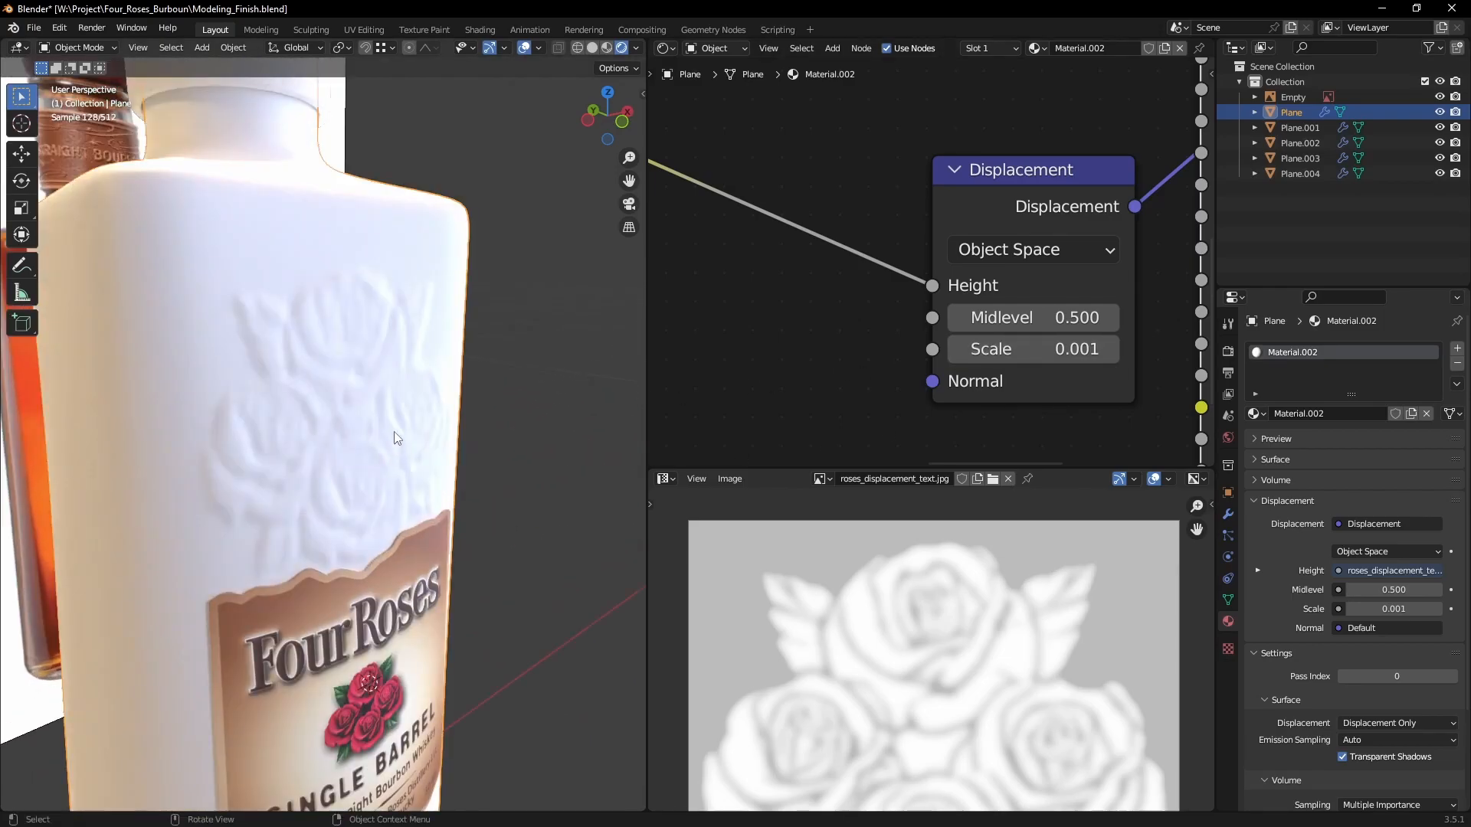
scroll(335, 417, "down", 8)
middle_click_drag(353, 452, 407, 503)
scroll(424, 523, "up", 3)
scroll(410, 458, "up", 4)
scroll(392, 474, "down", 4)
Step: Raise the Displacement node's scale to 0.003
double_click(1067, 351)
key("BackSpace")
type("3")
key("Return")
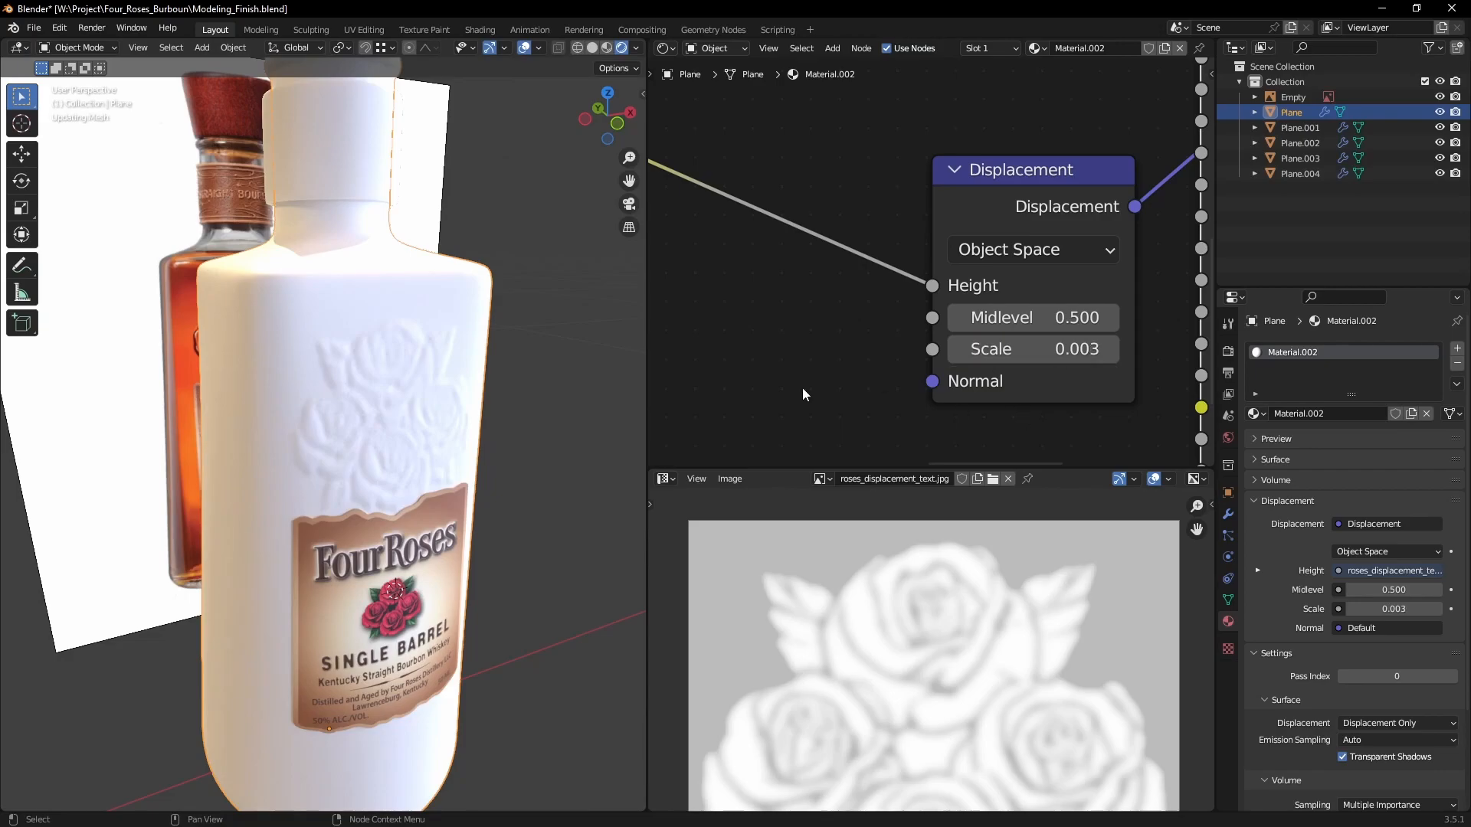
Step: Inspect the deeper roses from the front and refresh their adaptive subdivision by switching into Edit Mode and back
scroll(490, 421, "down", 4)
middle_click_drag(486, 463, 366, 471)
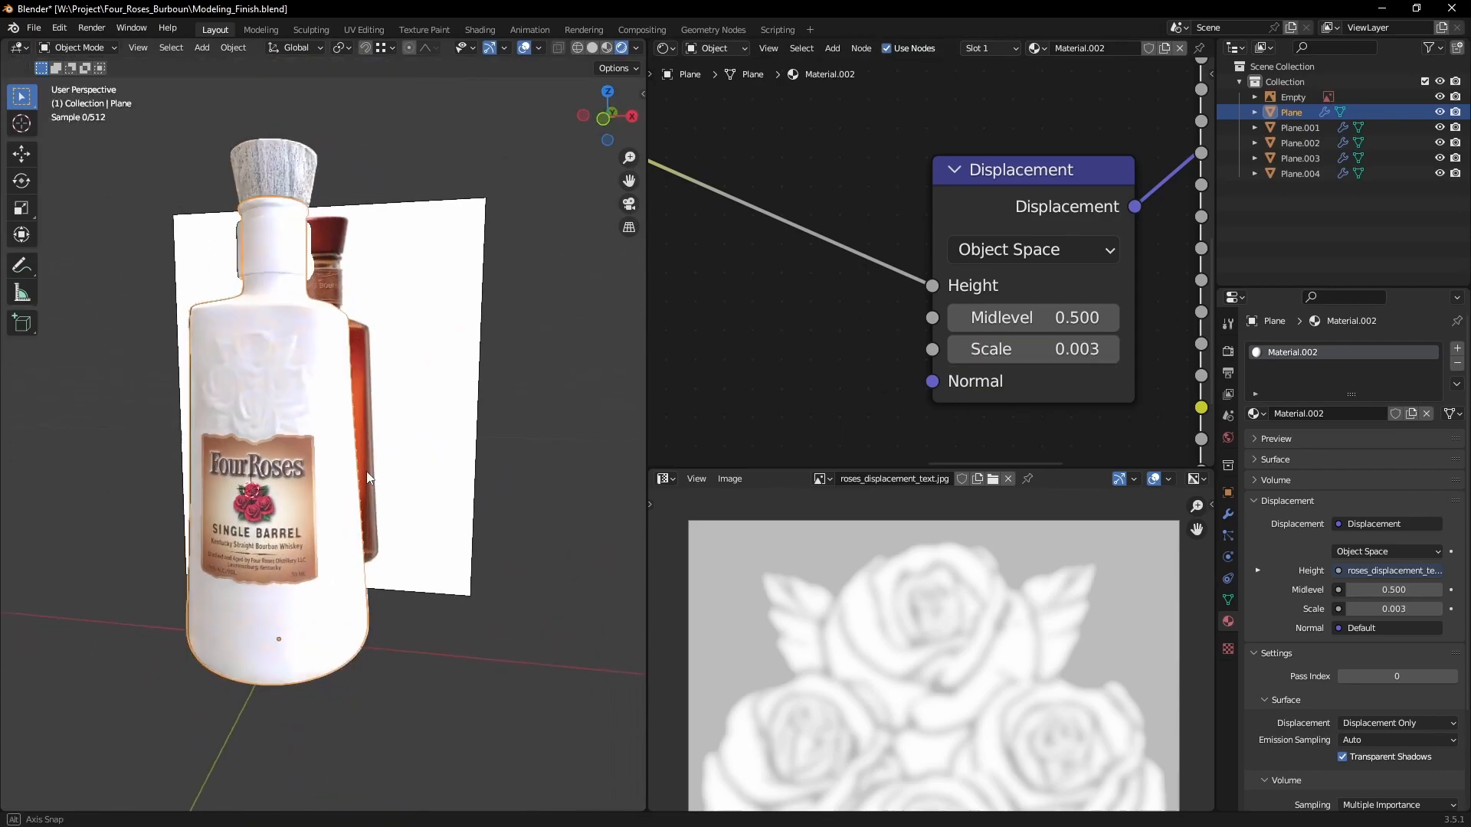
scroll(375, 460, "up", 5)
scroll(407, 449, "up", 3)
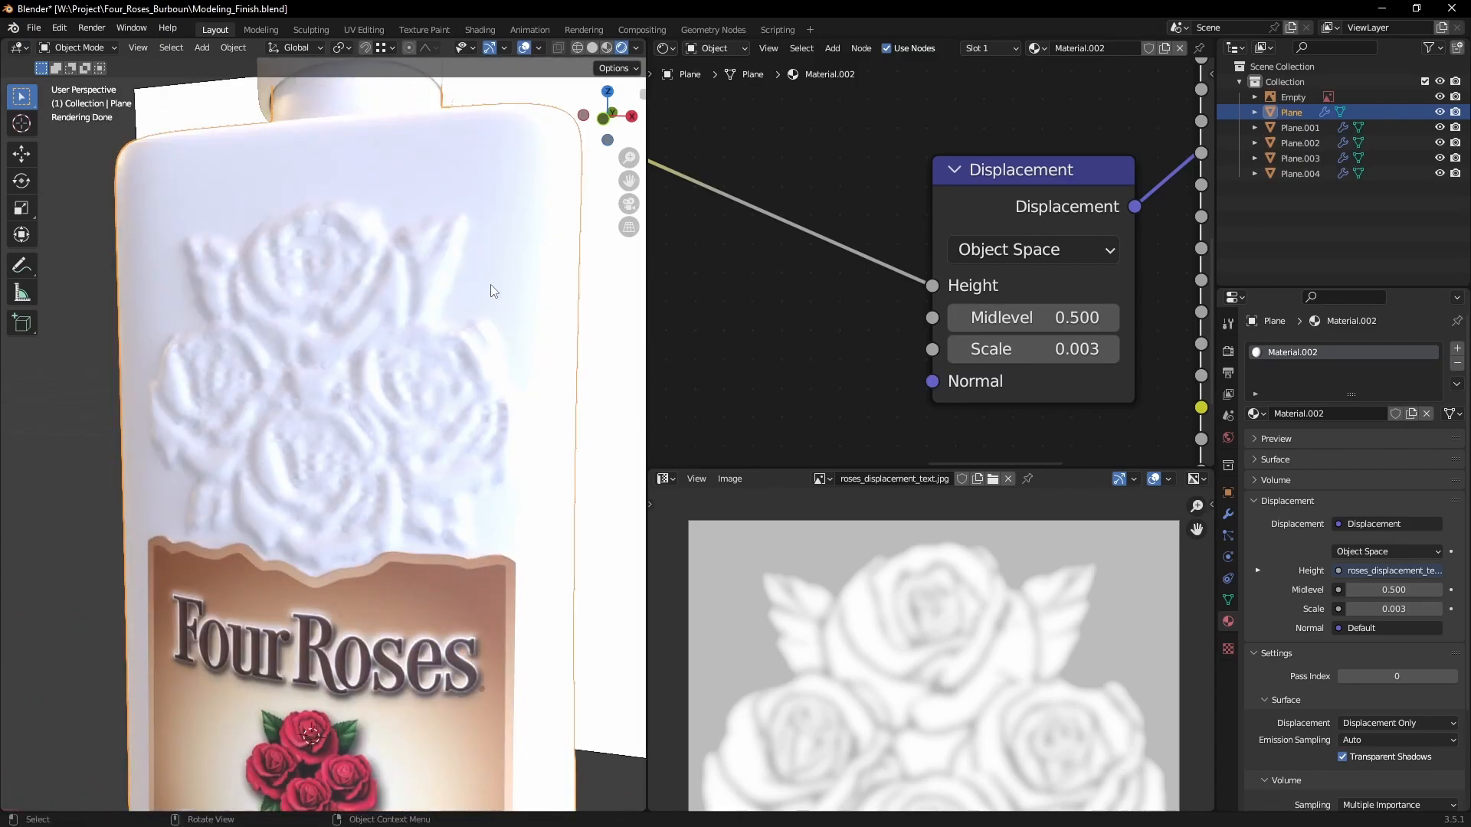
scroll(478, 320, "up", 4)
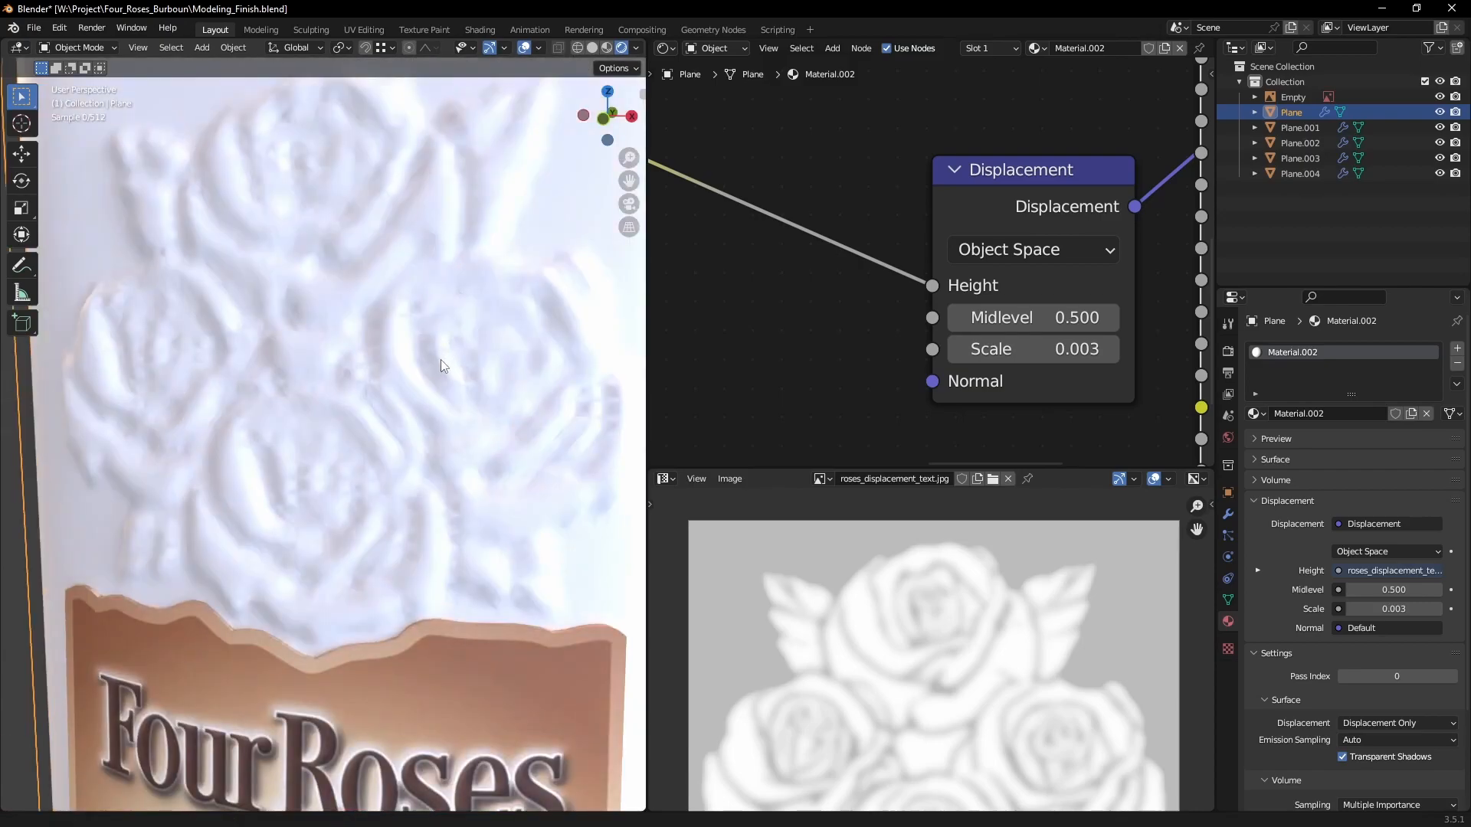
scroll(460, 326, "down", 4)
key("Tab")
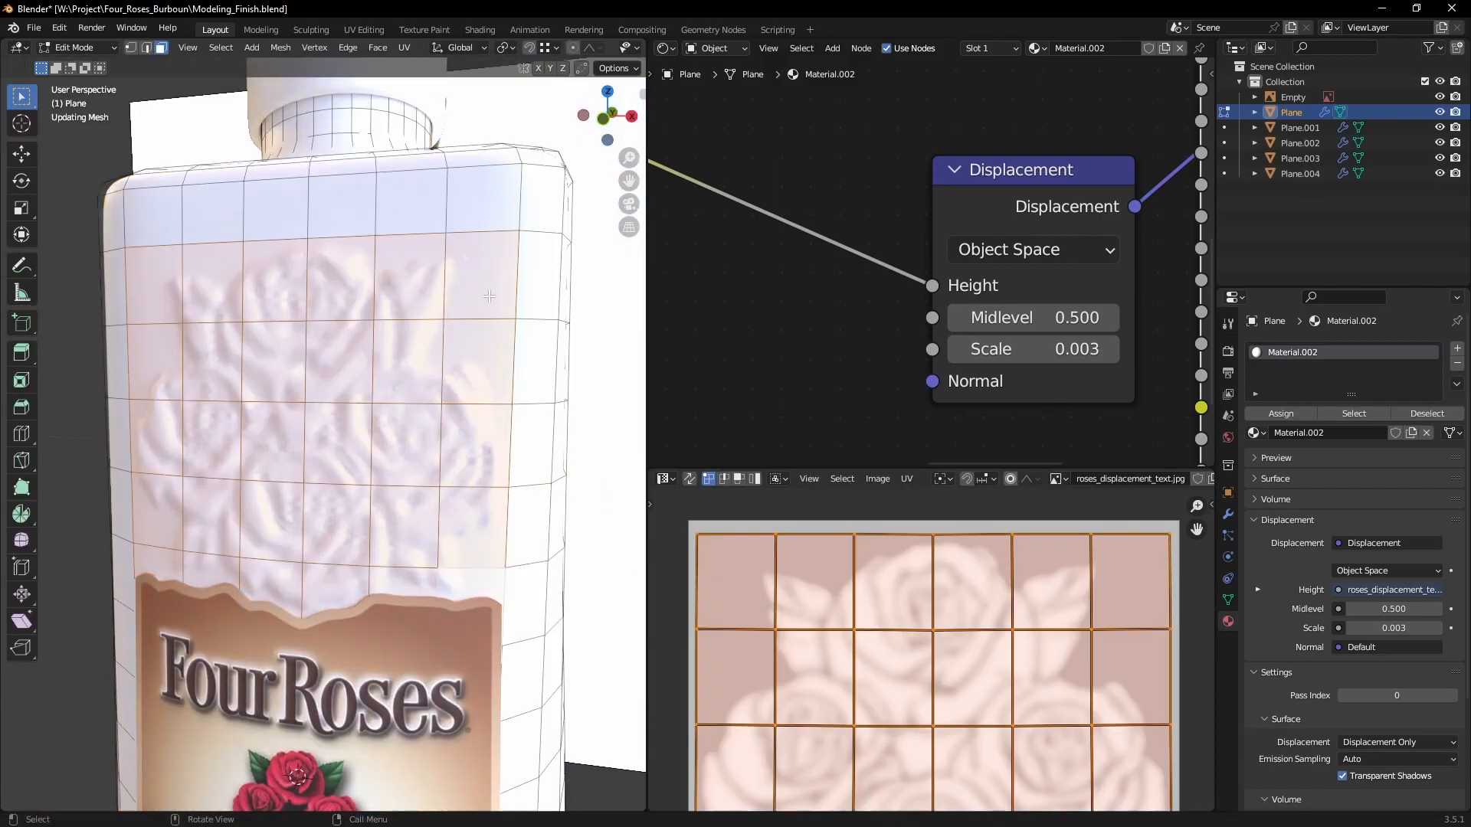
key("Tab")
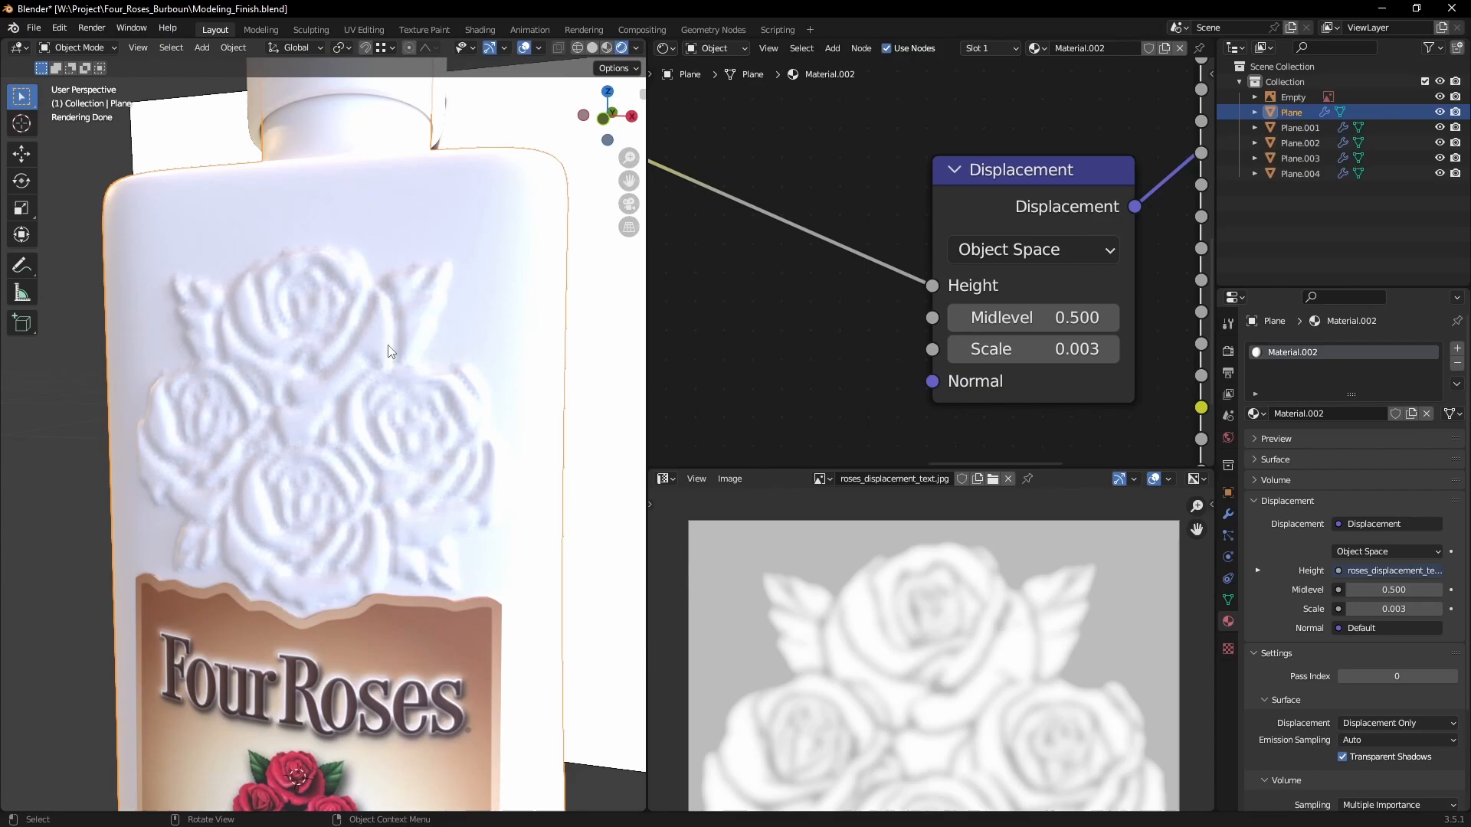
Step: Recompute the subdivision from a distant view by toggling Edit Mode, and compare the roses' detail up close
scroll(390, 351, "down", 8)
scroll(329, 443, "up", 2)
key("Tab")
key("Tab")
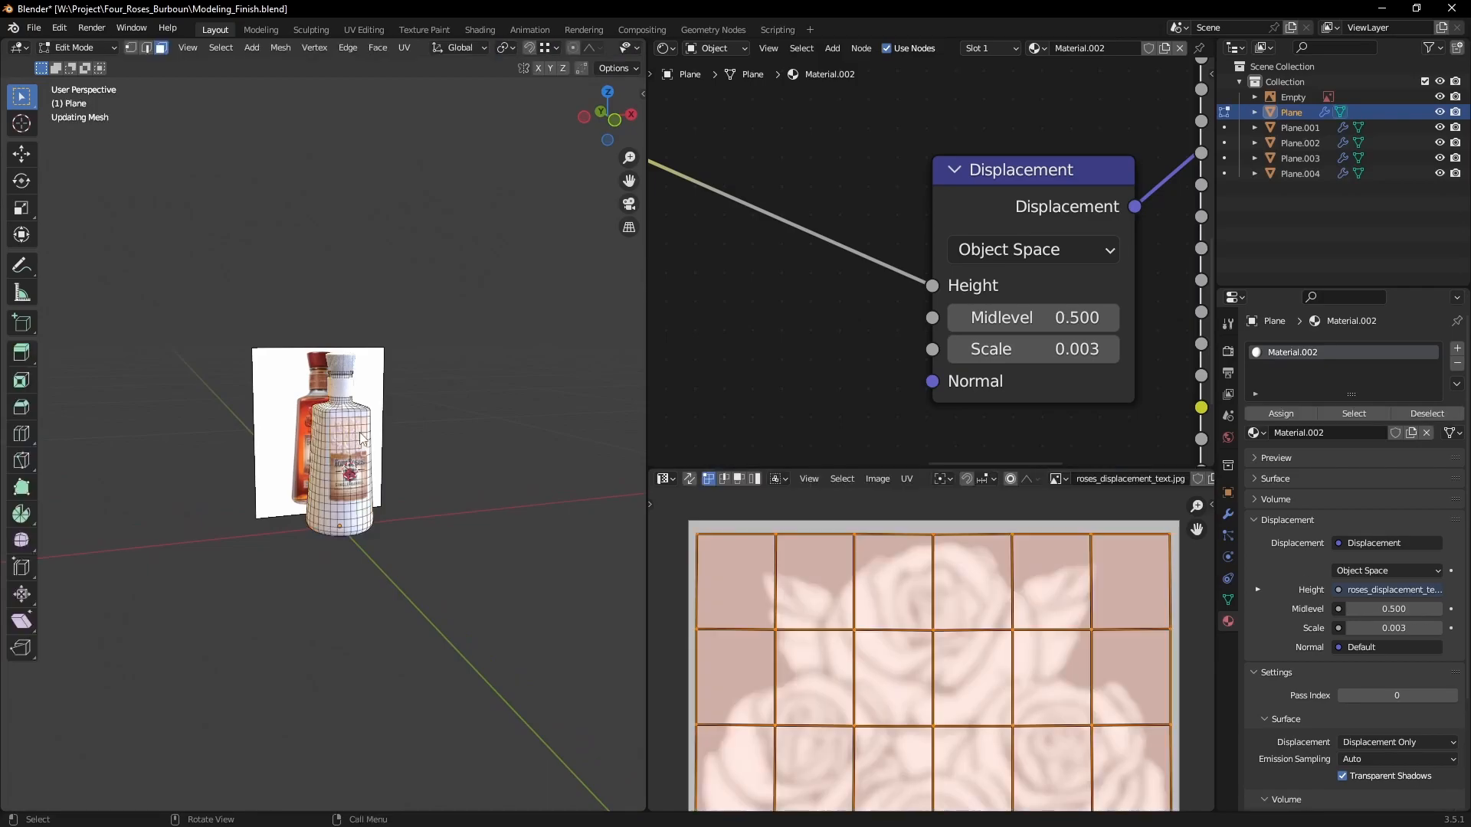
scroll(356, 441, "up", 3)
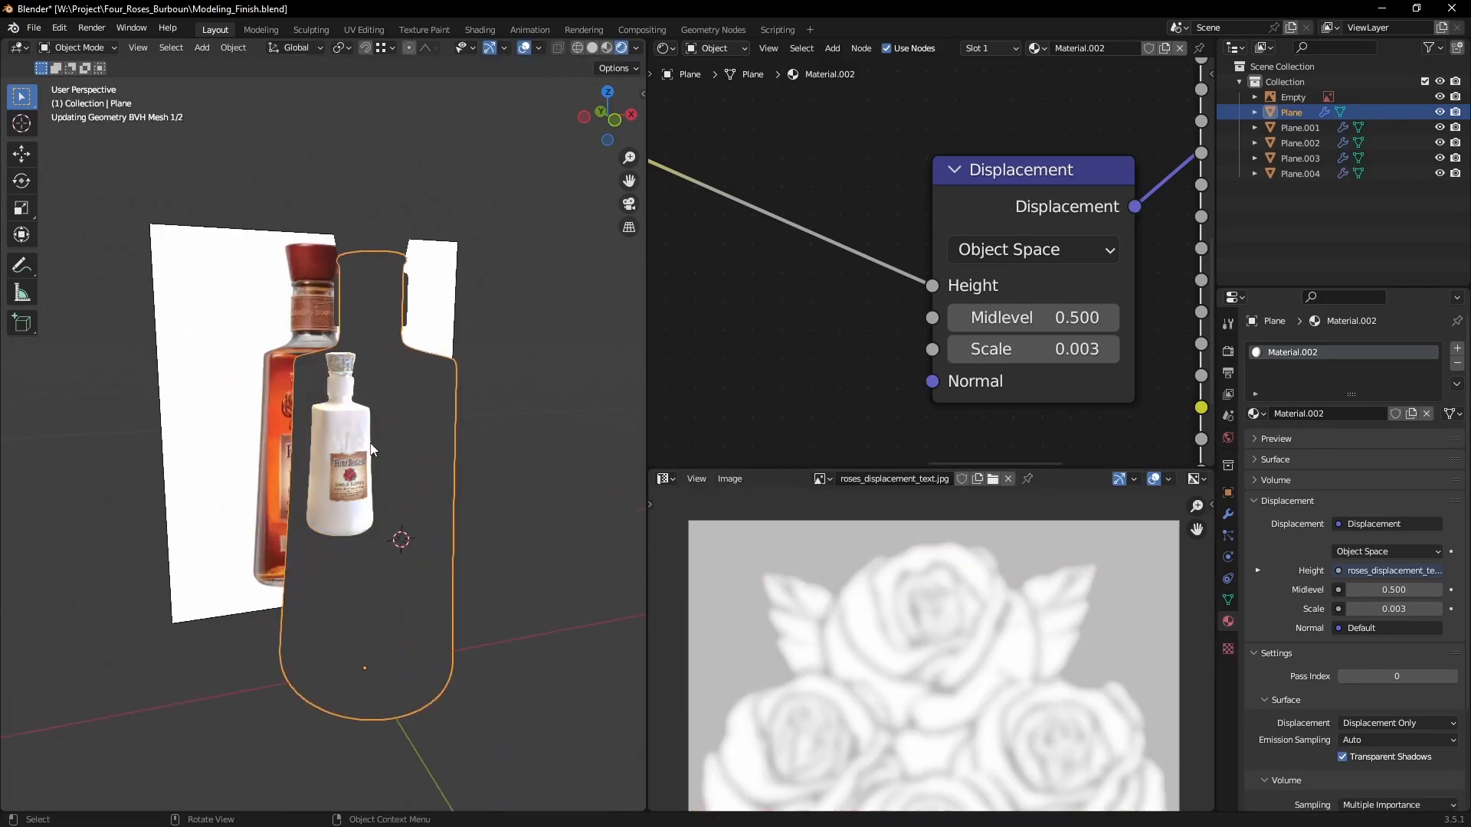
scroll(378, 443, "up", 5)
scroll(443, 456, "up", 6)
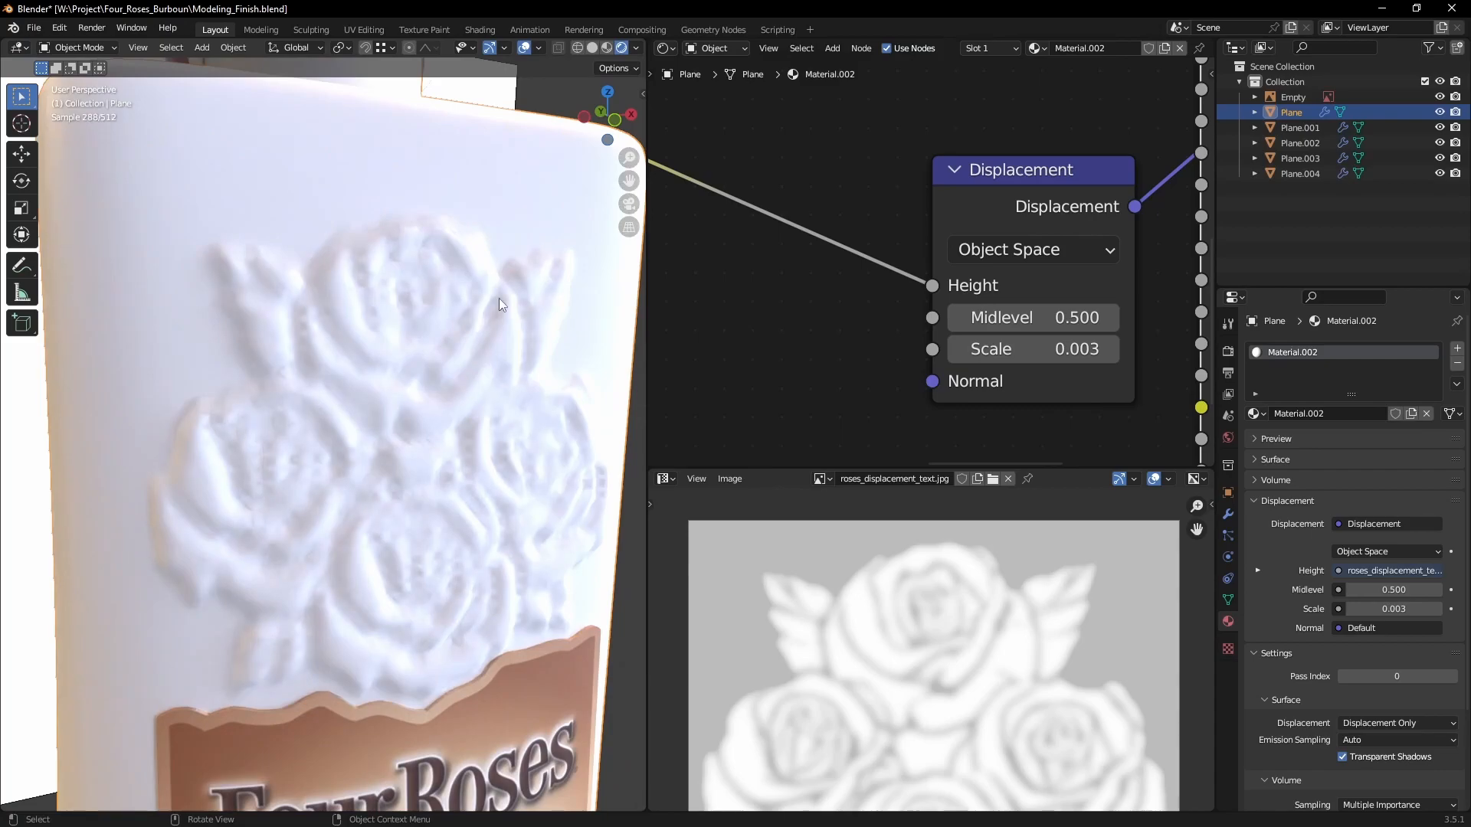
scroll(424, 438, "down", 10)
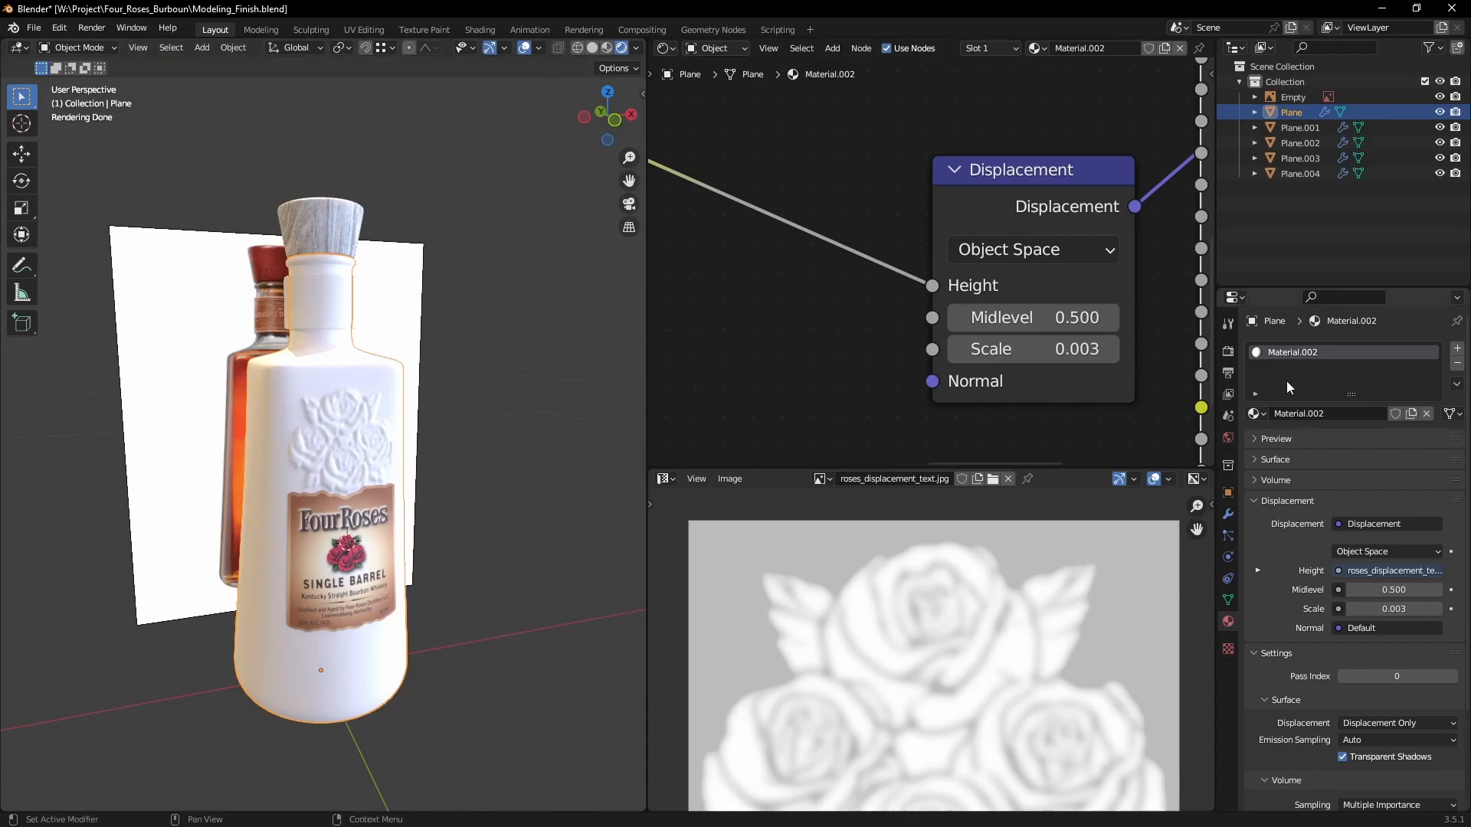
Step: Set the viewport dicing rate to 2 px in the render settings for subdivision
left_click(1228, 351)
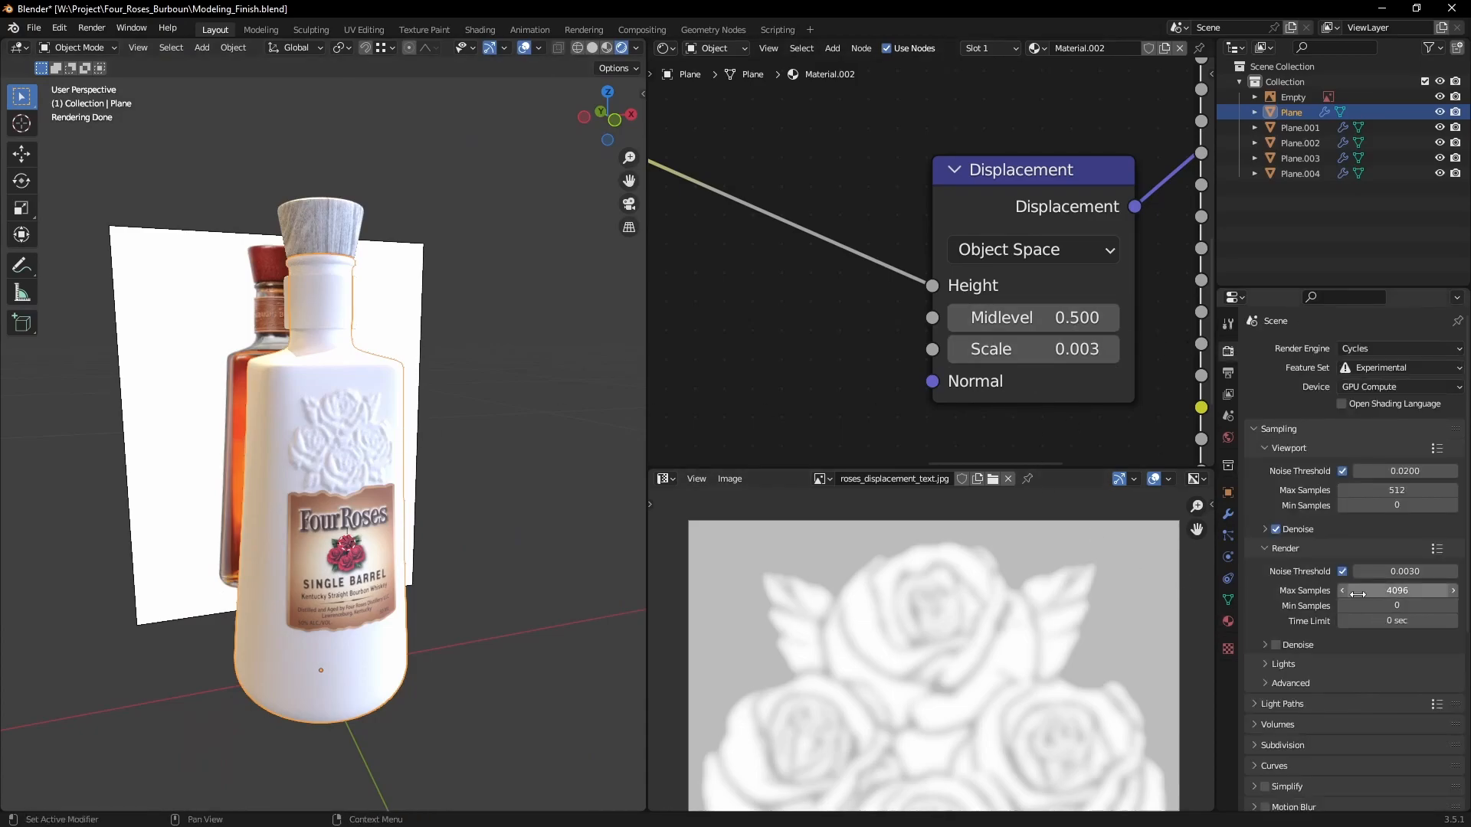
left_click(1249, 434)
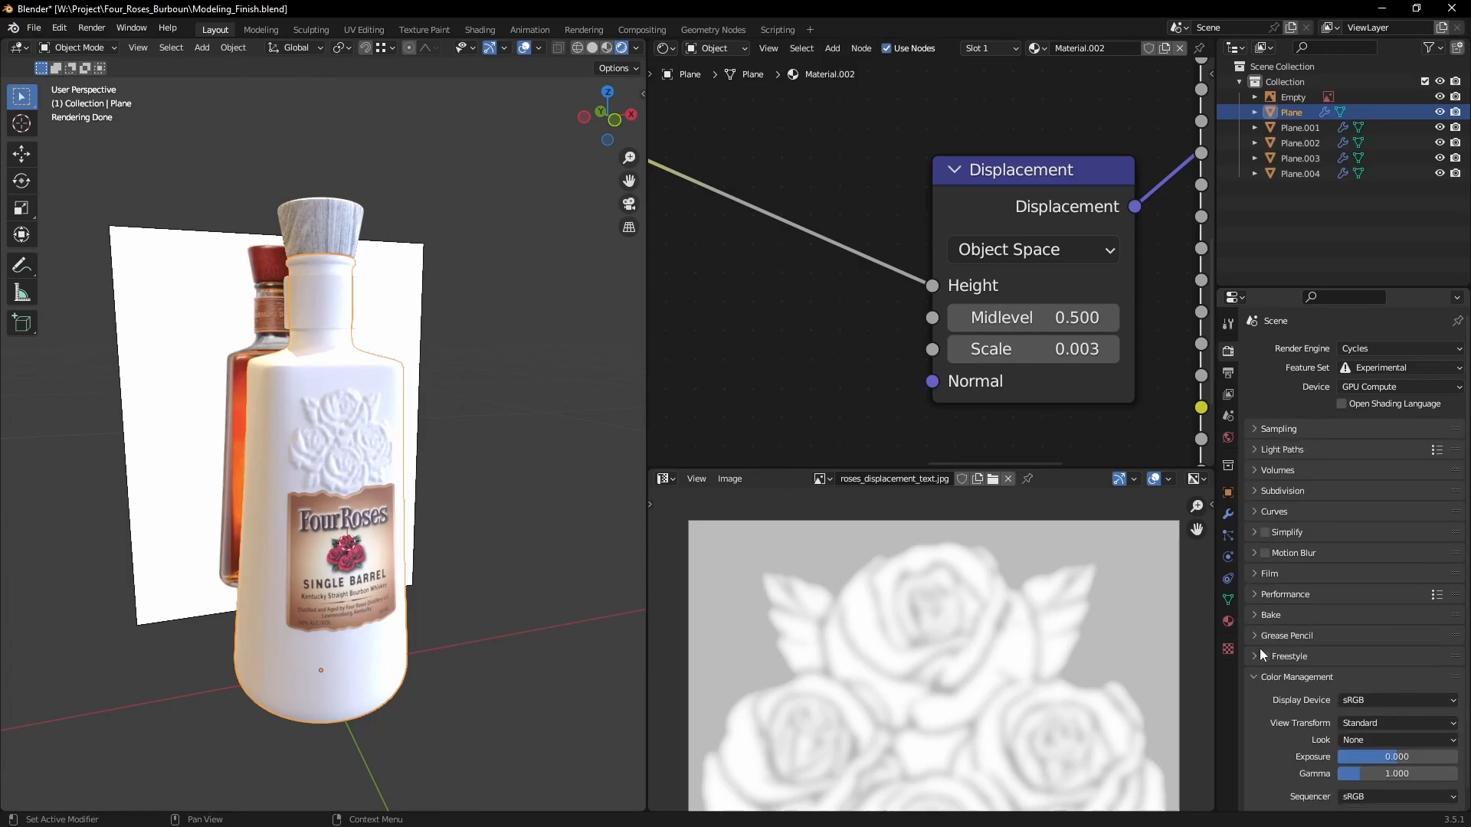
left_click(1262, 678)
left_click(1268, 492)
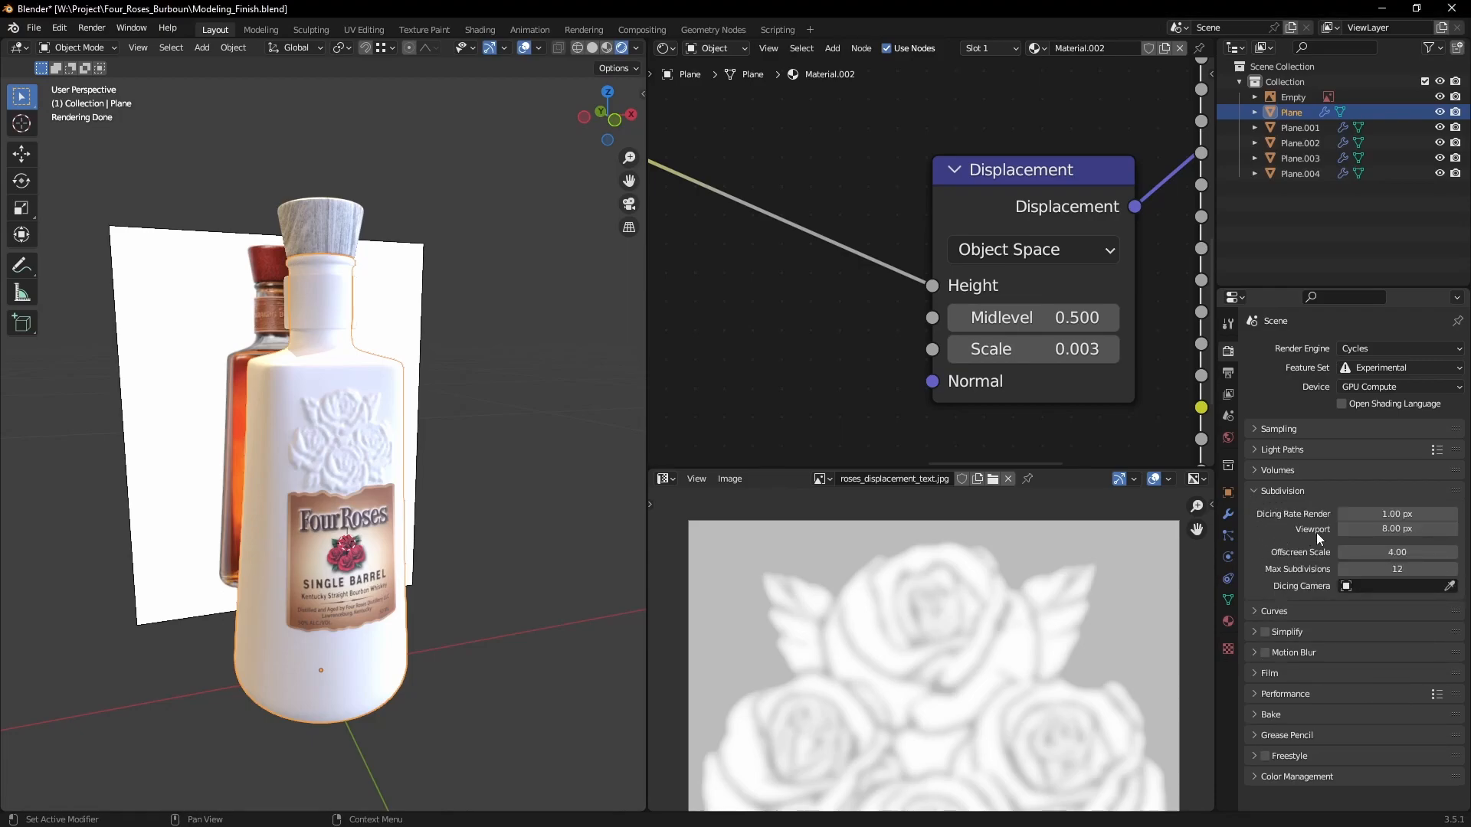
left_click(1404, 529)
type("2")
key("Return")
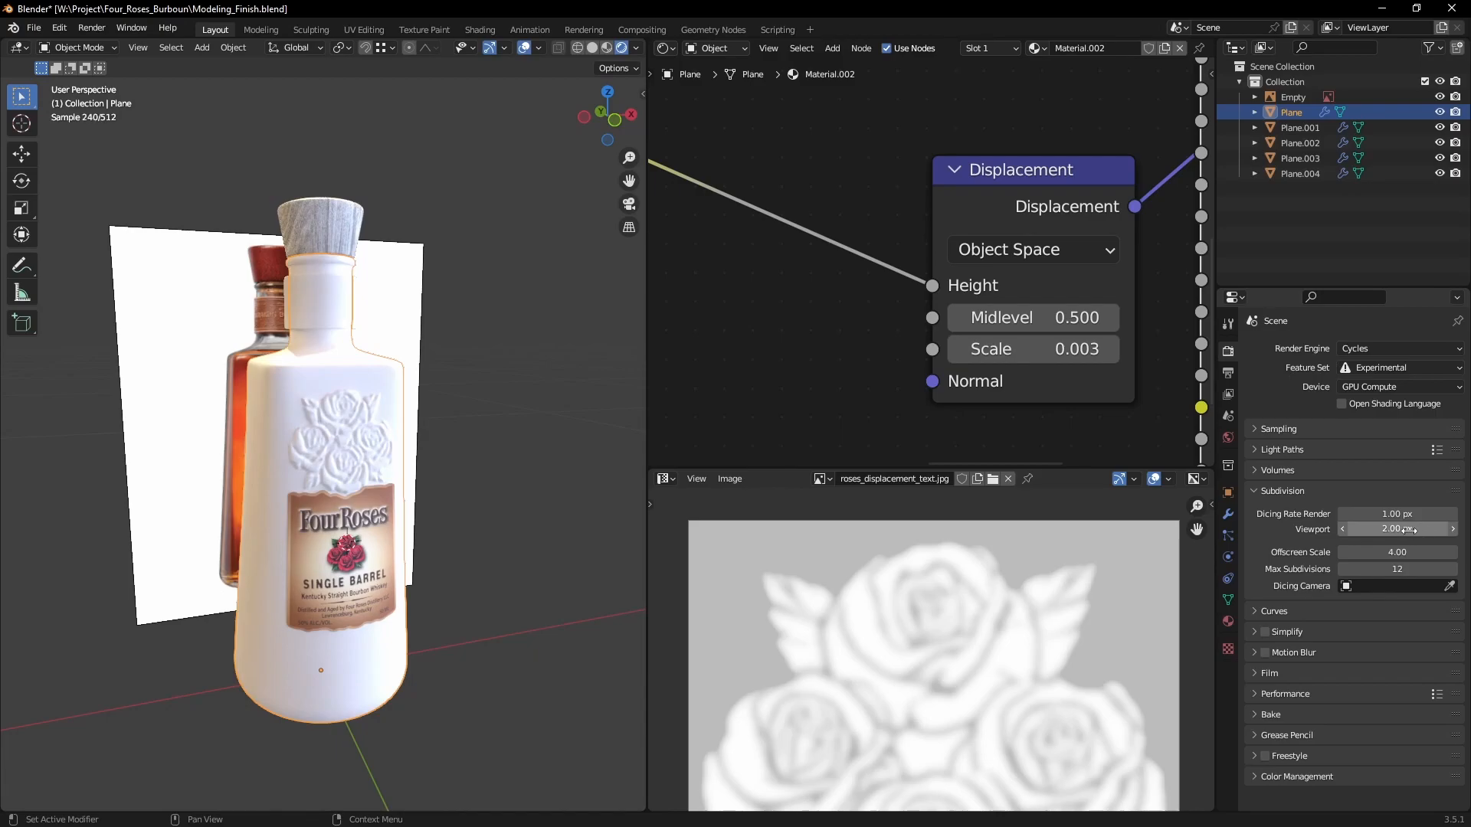
Step: Refresh the bottle mesh by toggling Edit Mode and examine the finer rose relief from several angles
scroll(411, 379, "up", 3)
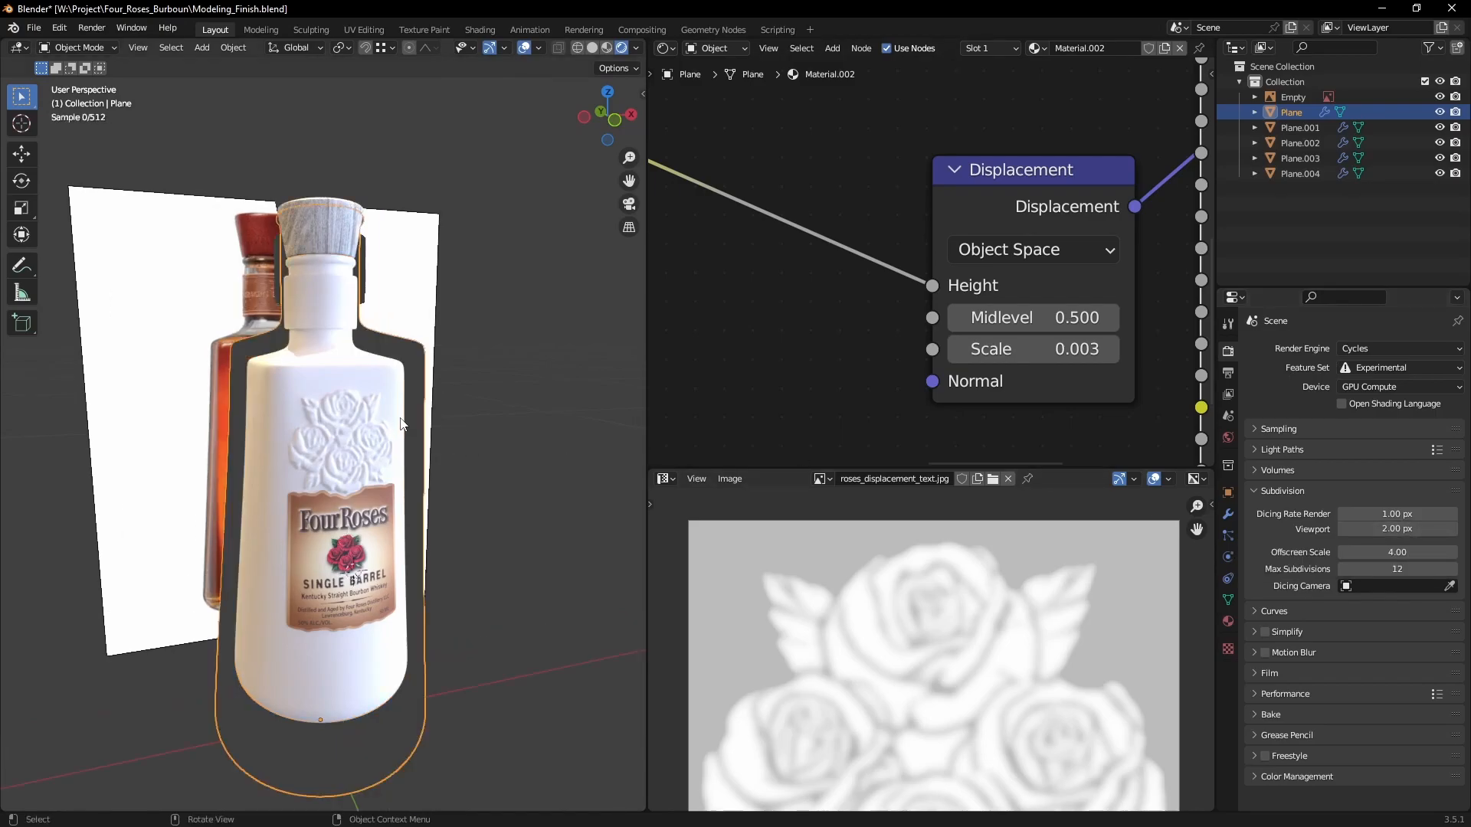
key("Tab")
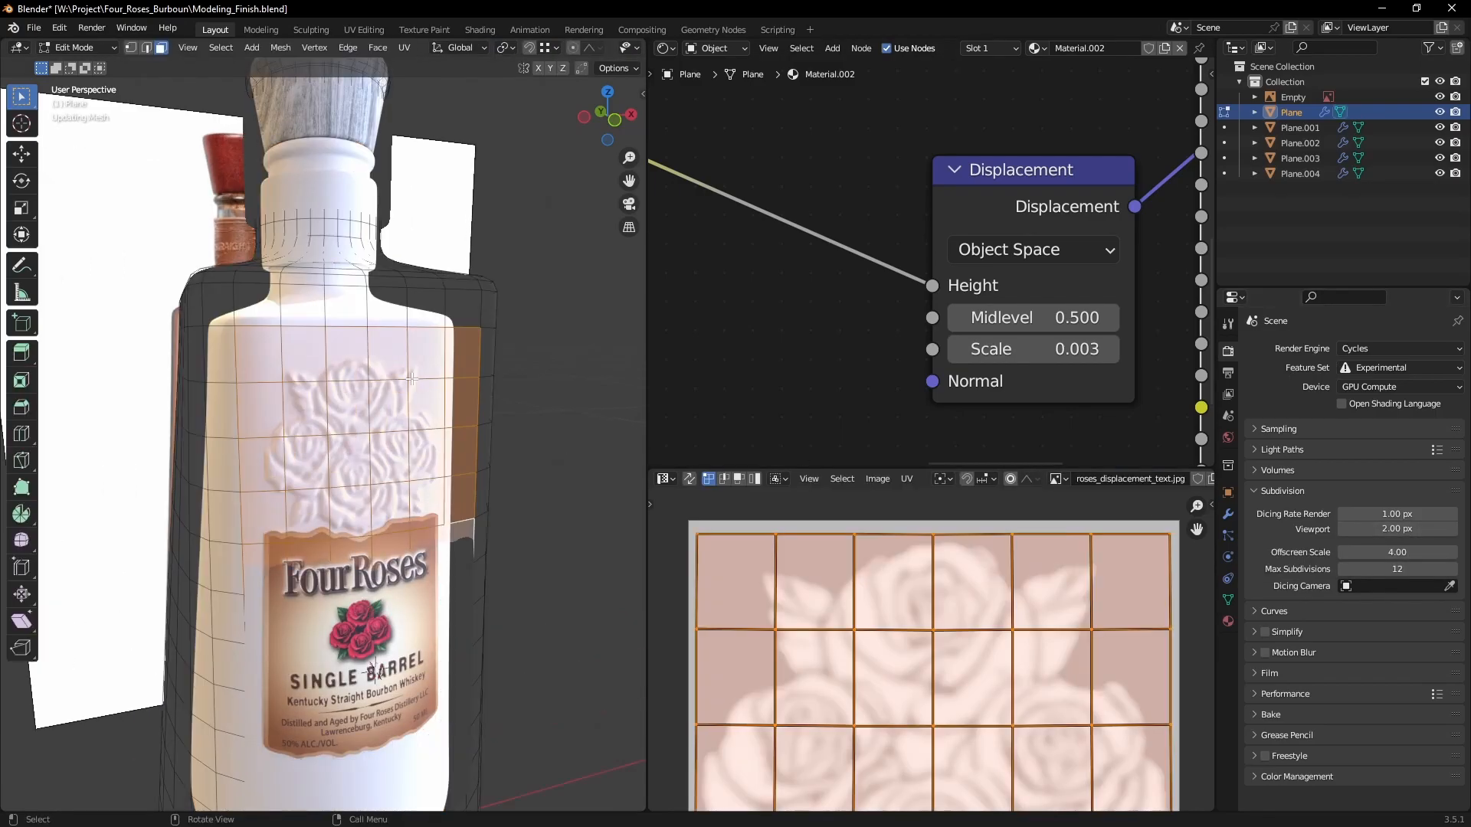
scroll(411, 378, "up", 2)
key("Tab")
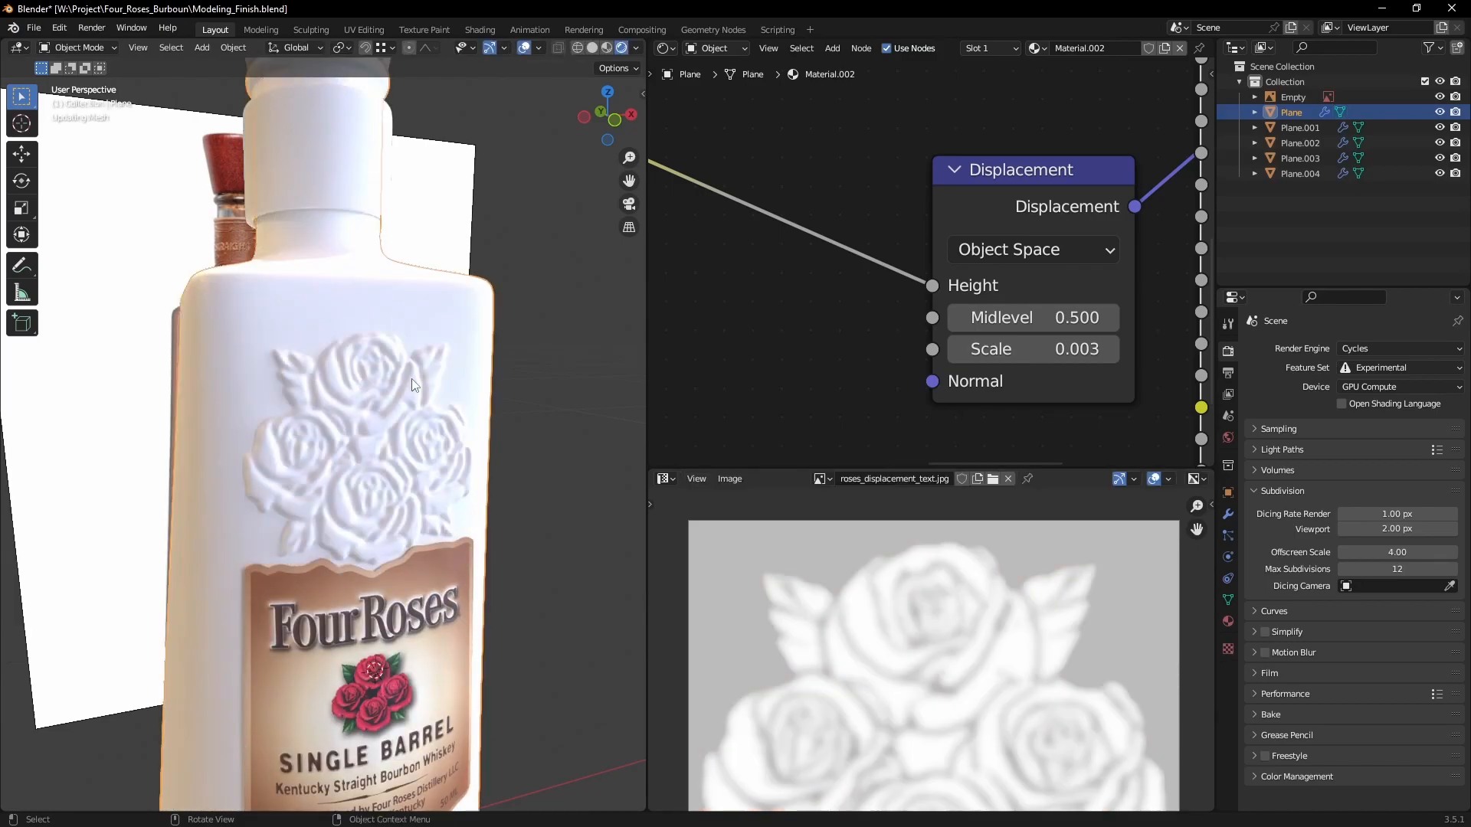
scroll(403, 365, "up", 2)
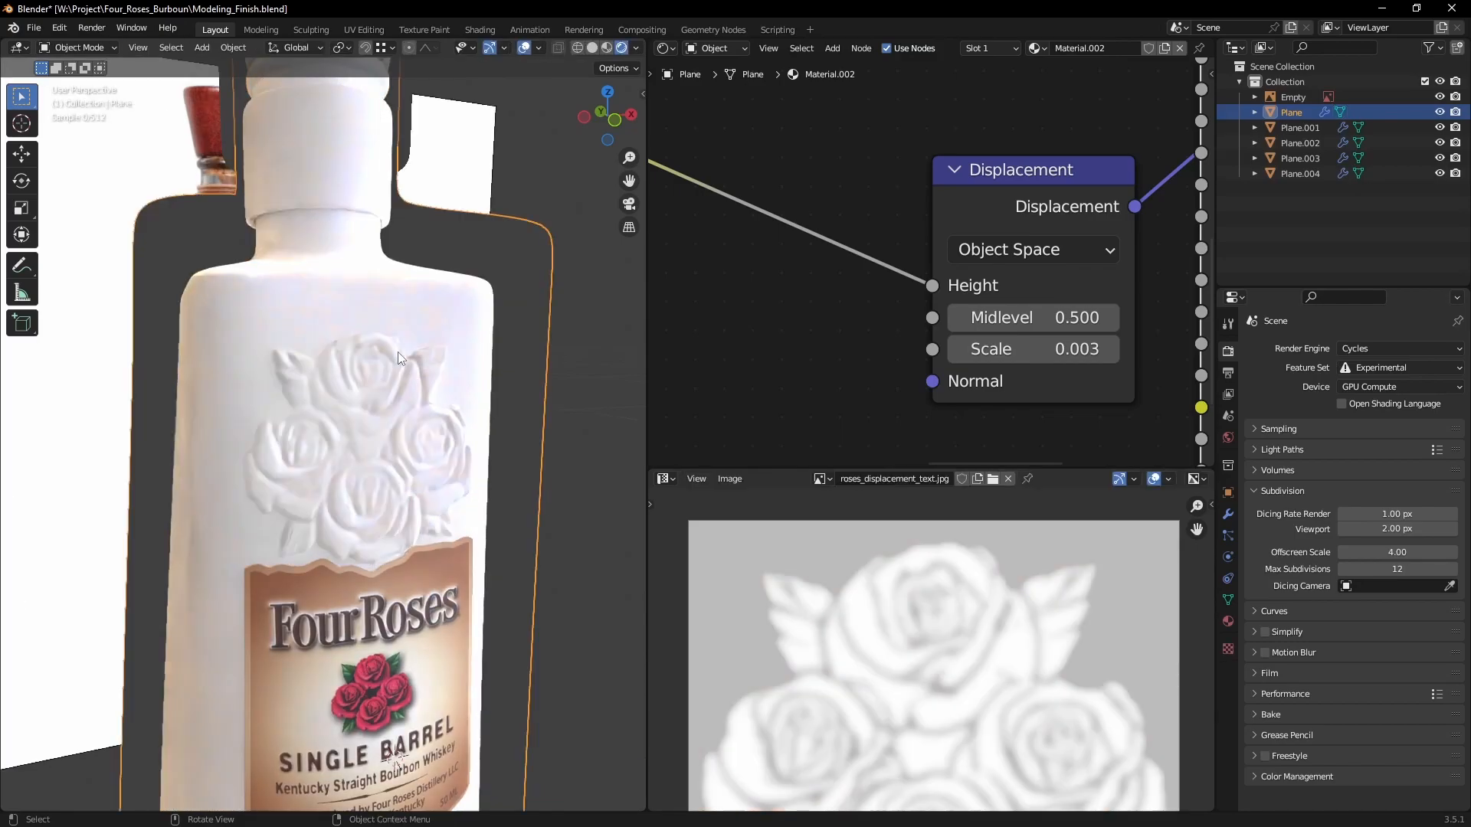
scroll(403, 356, "down", 5)
middle_click_drag(261, 460, 414, 433)
scroll(388, 444, "up", 3)
scroll(411, 430, "down", 2)
scroll(449, 454, "up", 3)
Step: Select the strap around the bottle's neck, enter Edit Mode and bring its UV layout into view
left_click(357, 386)
scroll(490, 449, "up", 3)
key("Tab")
scroll(835, 643, "down", 3)
middle_click_drag(872, 655, 813, 660)
scroll(867, 579, "up", 6)
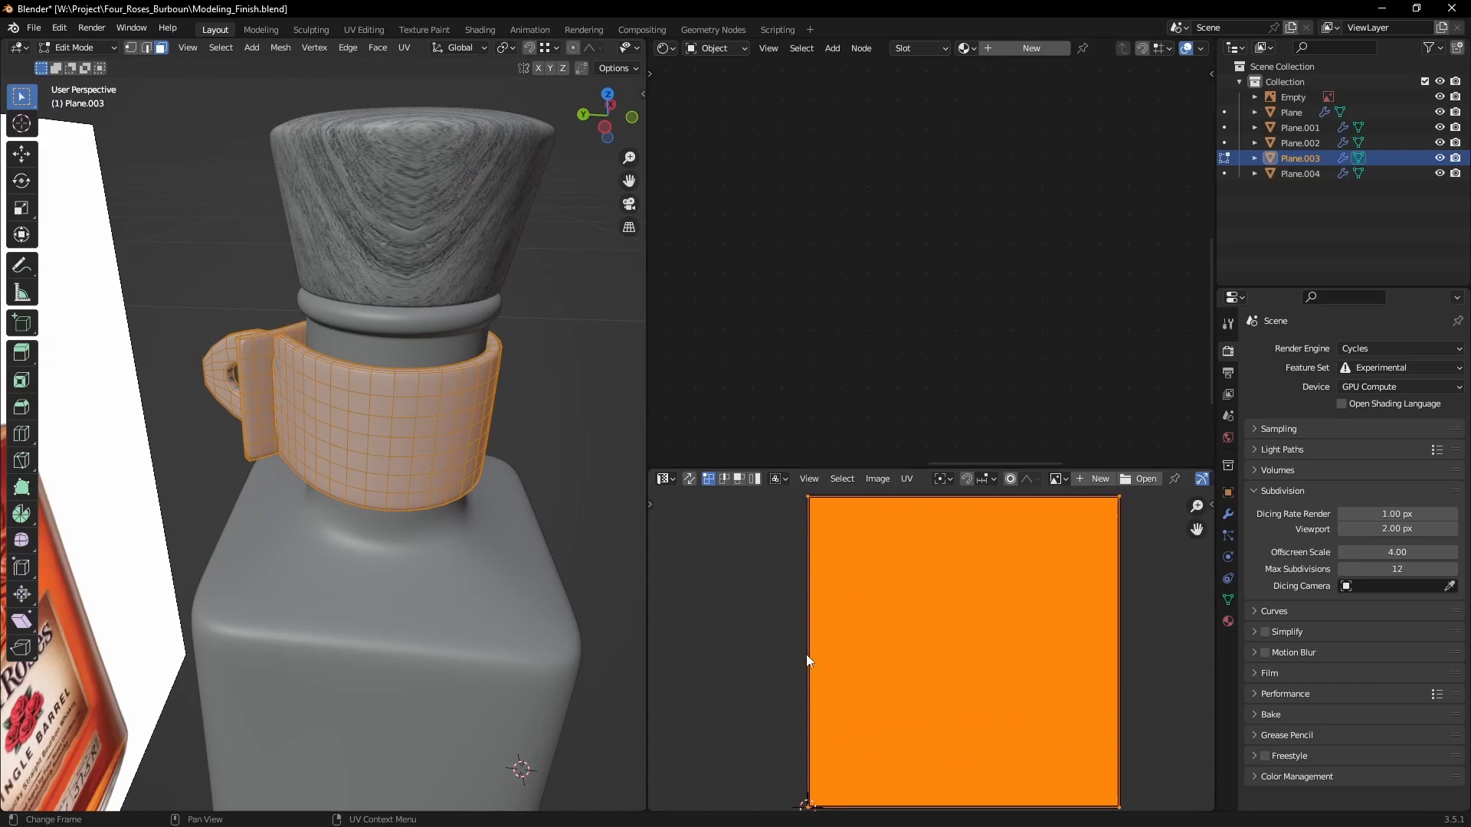
Step: Isolate the neck strap in local view and return to editing its mesh
scroll(792, 651, "down", 1)
middle_click_drag(260, 400, 291, 411)
scroll(292, 410, "up", 2)
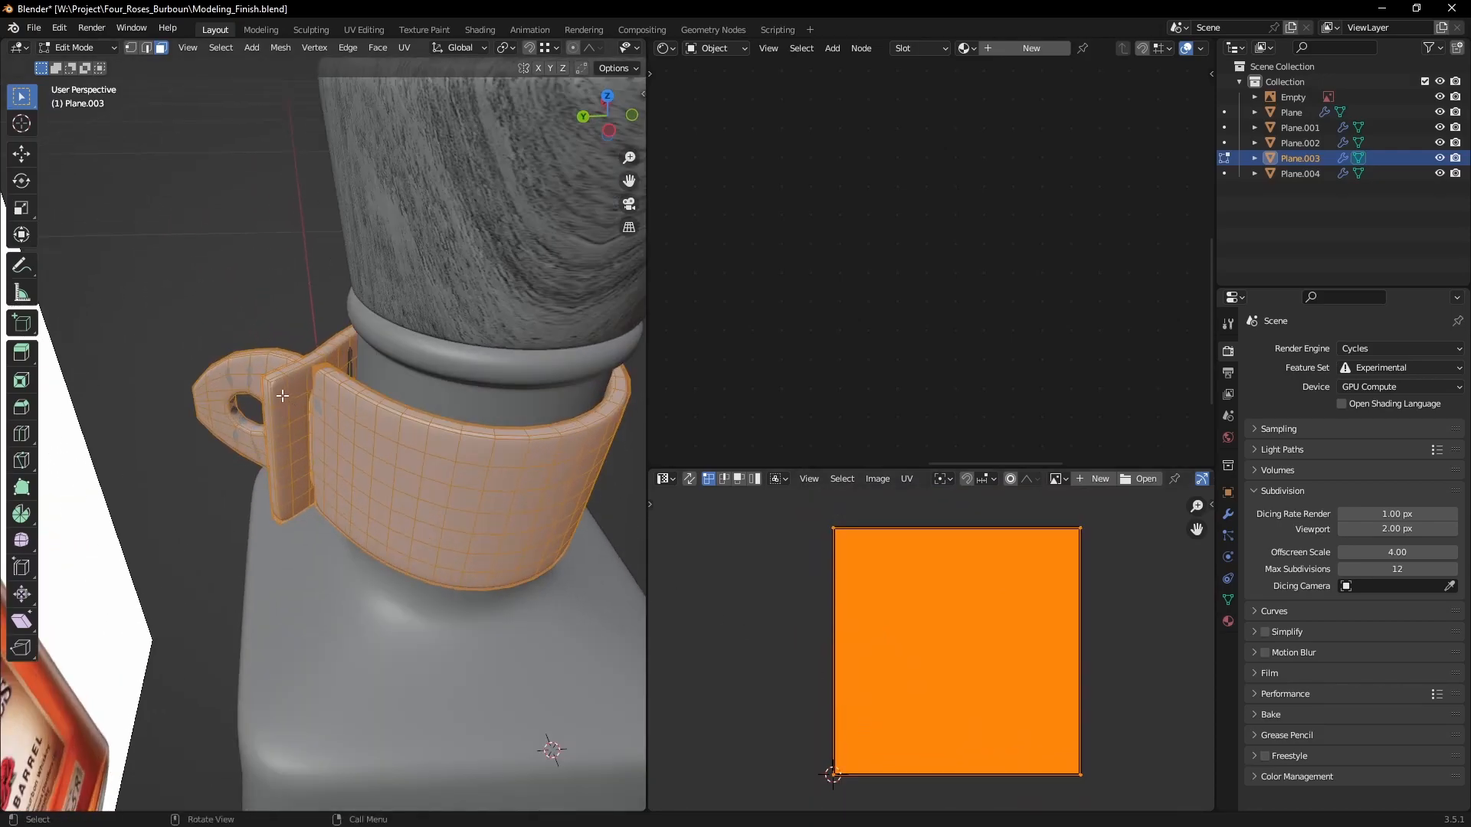
scroll(418, 430, "down", 4)
middle_click_drag(419, 430, 314, 454)
key("Tab")
key("KP_Divide")
key("Tab")
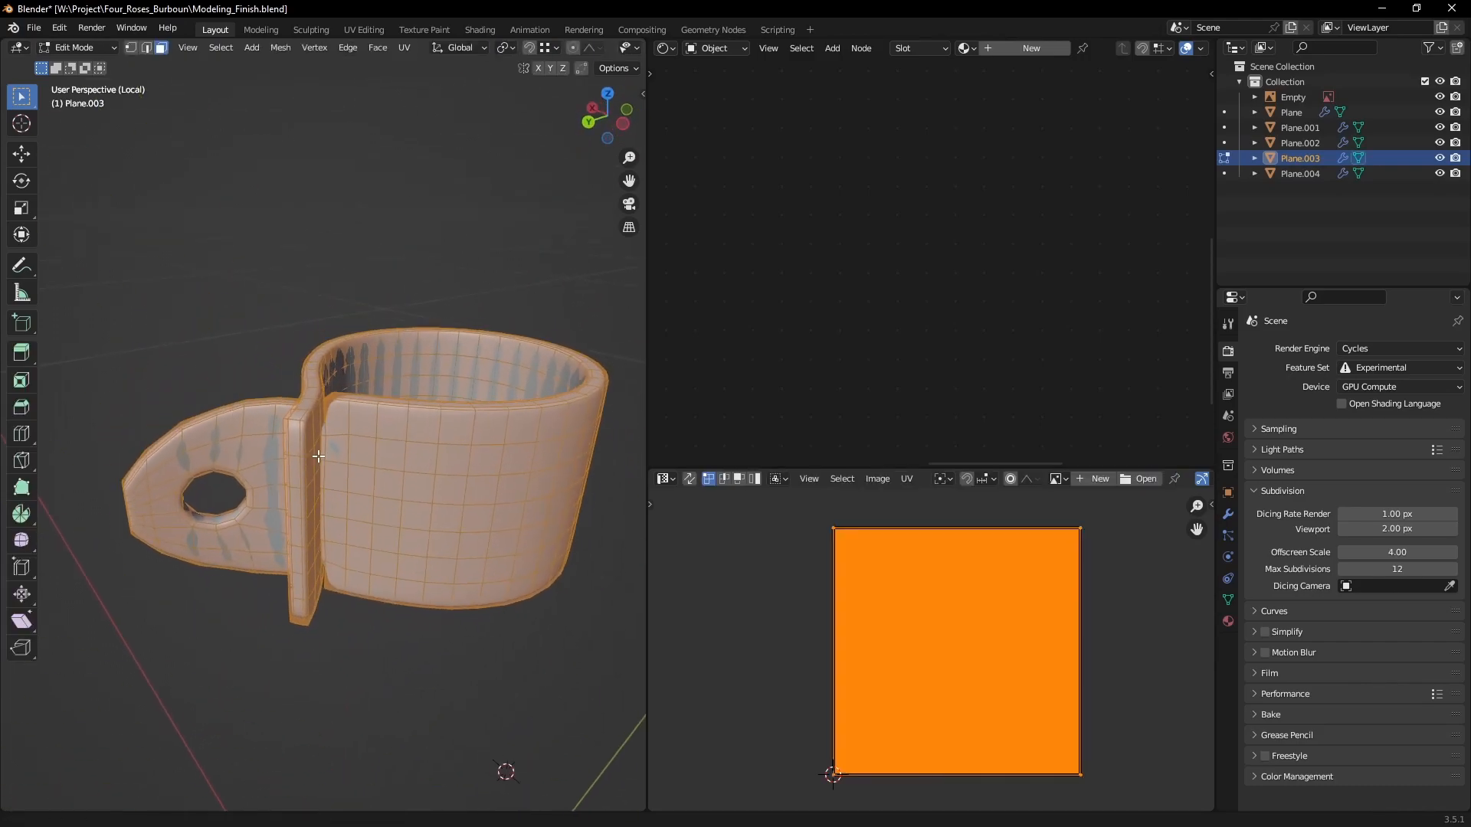
Step: Clear the neck strap's mesh selection and examine the folded strap end up close
scroll(314, 455, "up", 4)
scroll(298, 468, "up", 3)
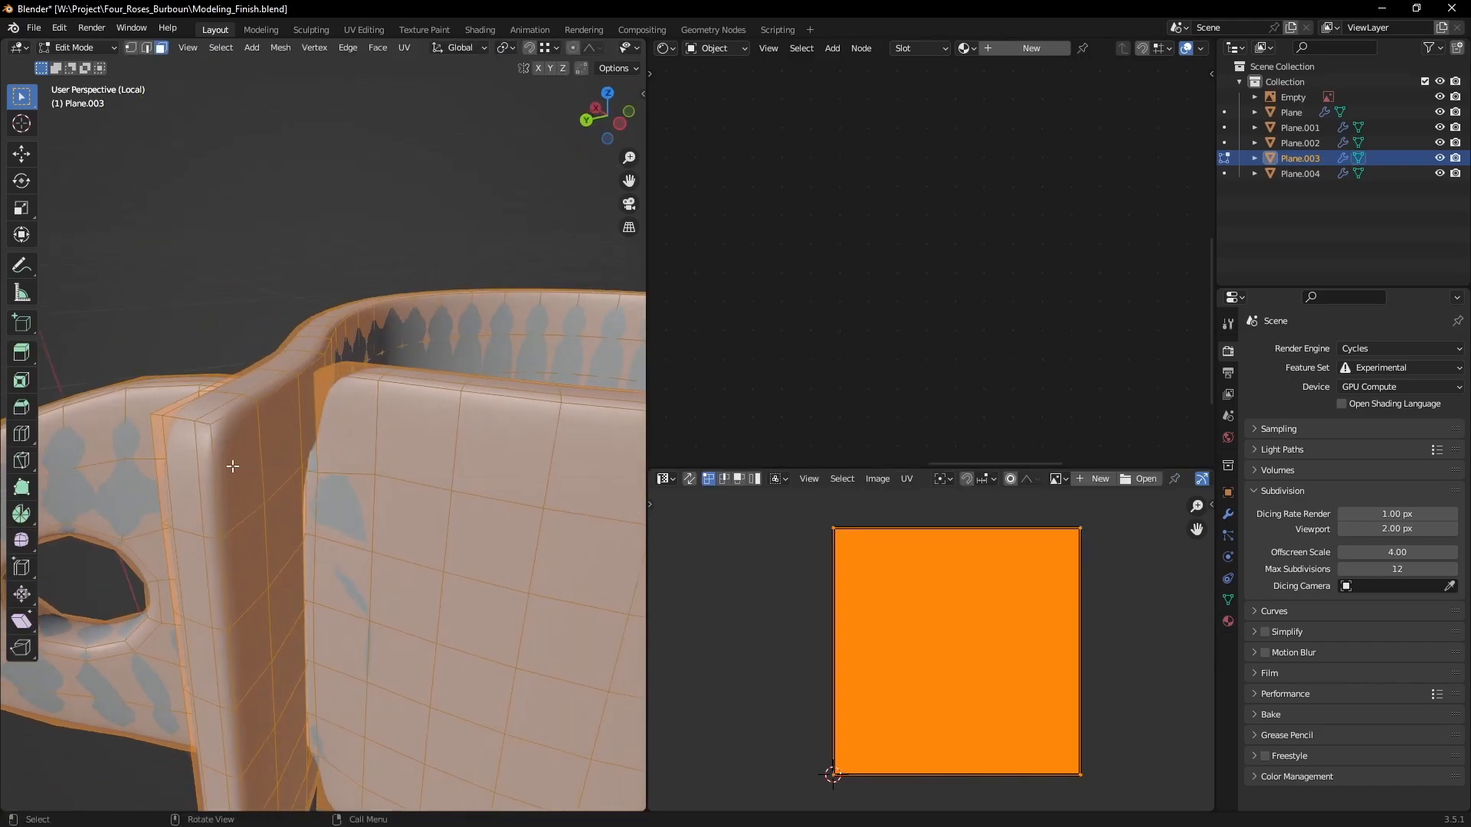
key("2")
key("alt+a")
middle_click_drag(279, 499, 345, 341)
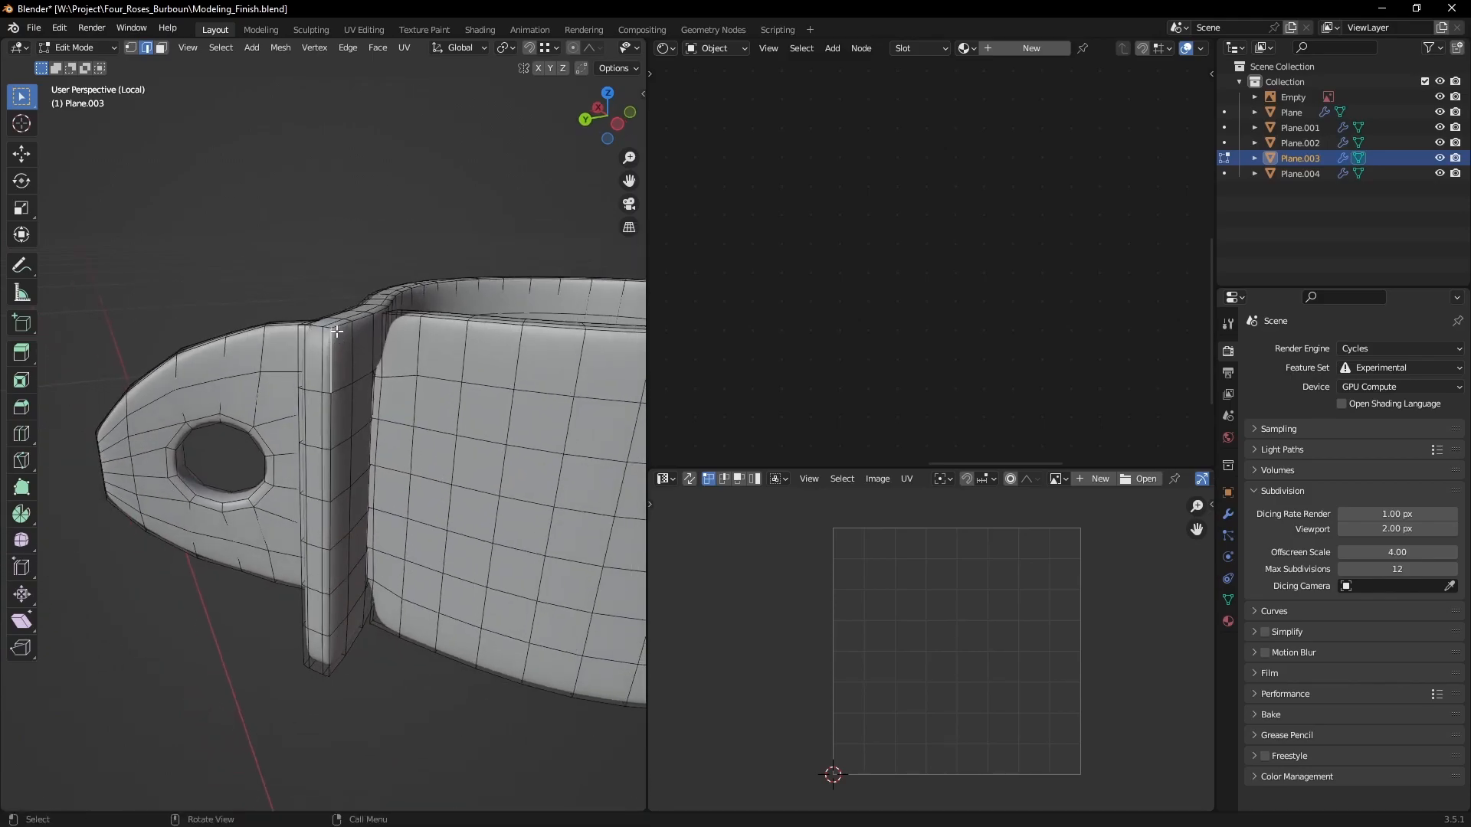
middle_click_drag(333, 423, 342, 439)
scroll(342, 439, "up", 2)
Step: Select the upper strip of faces running from the folded strap end along its broad side into the loop
key("3")
left_click(369, 348)
mouse_move(368, 368)
middle_mouse_down()
mouse_move(356, 430)
mouse_move(370, 350)
middle_mouse_up()
left_click(370, 350, "alt+shift")
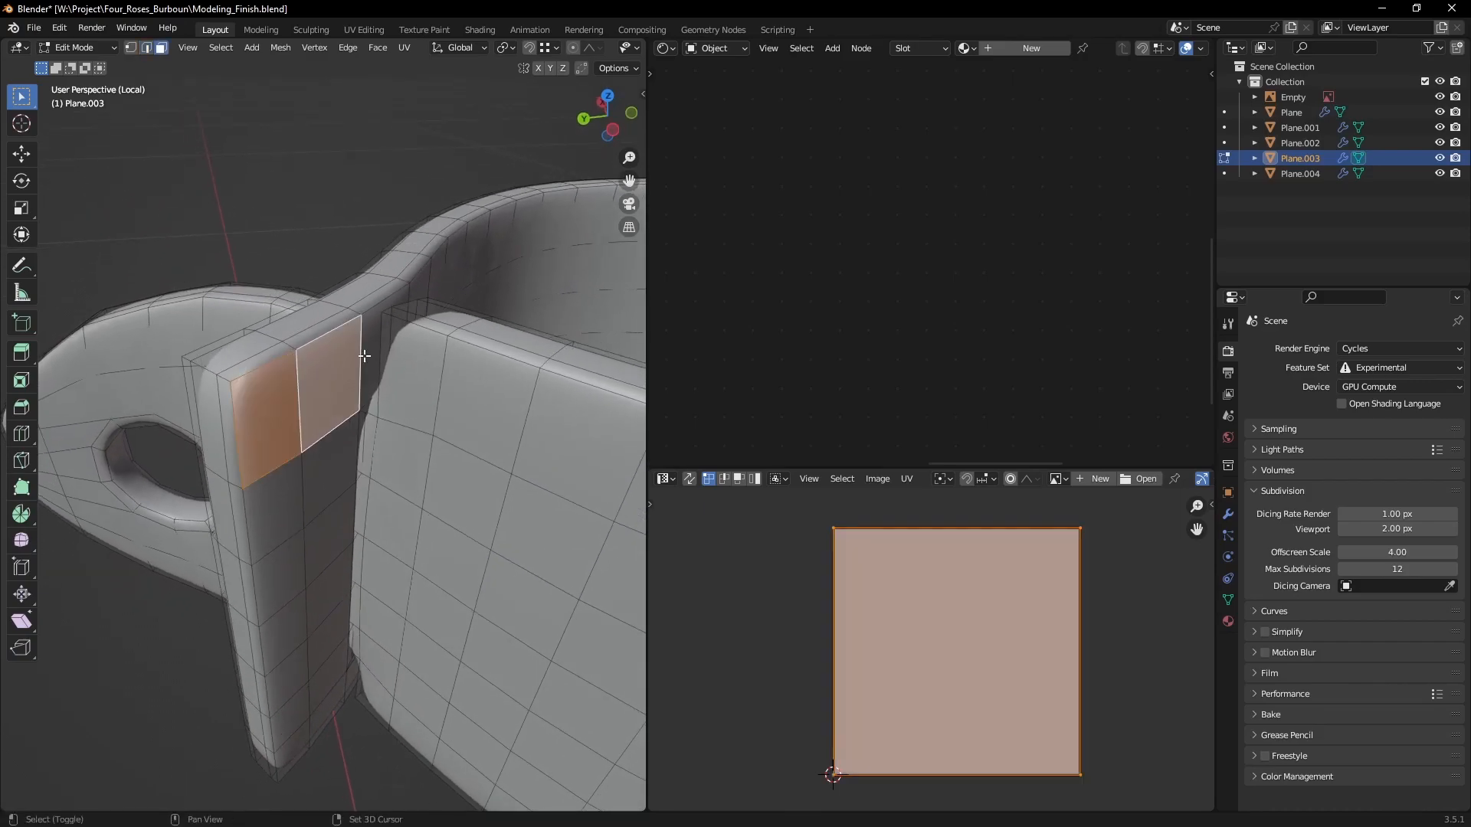
left_click(443, 274, "shift")
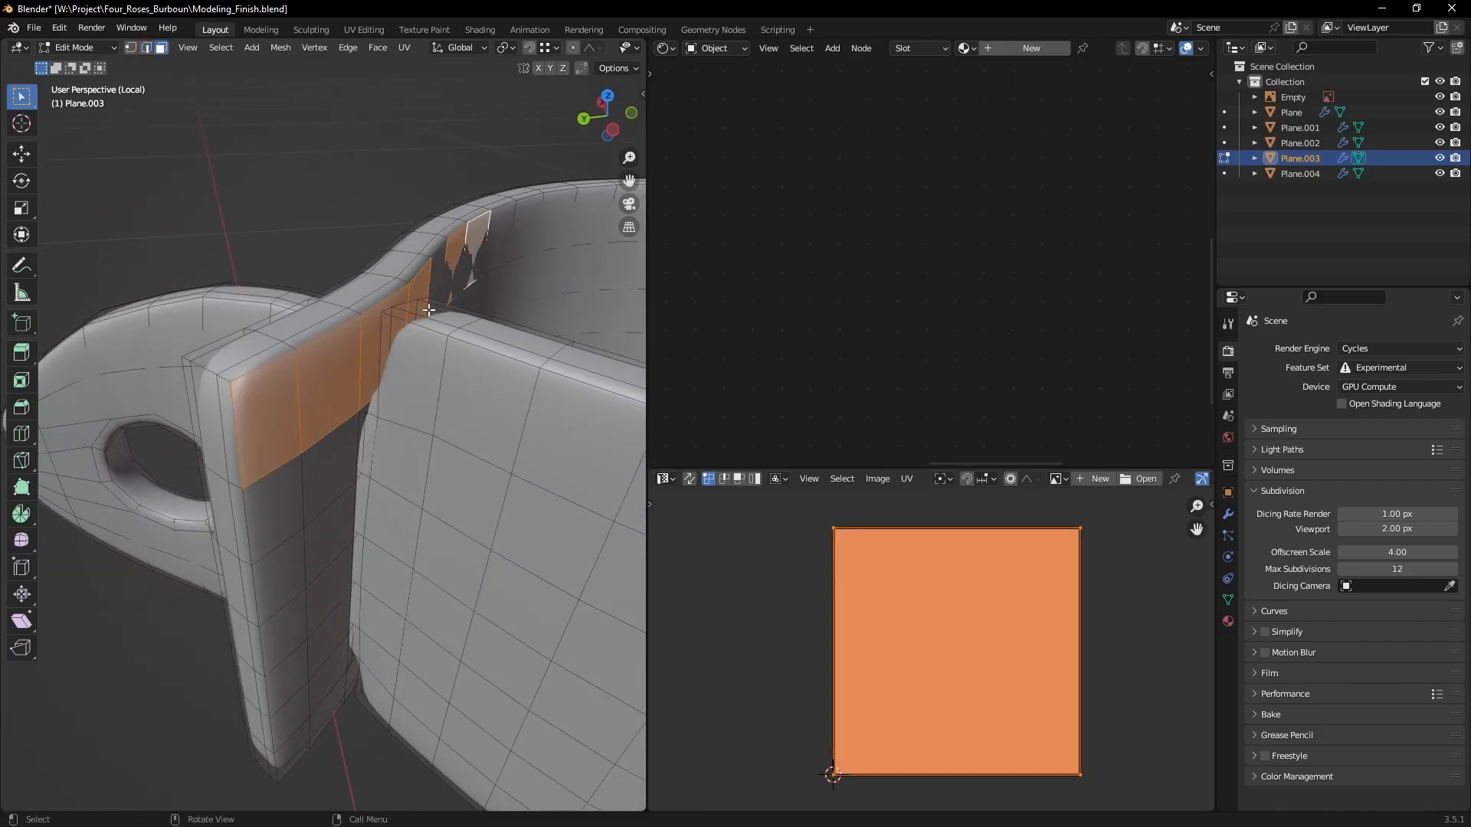
middle_click_drag(284, 487, 303, 494)
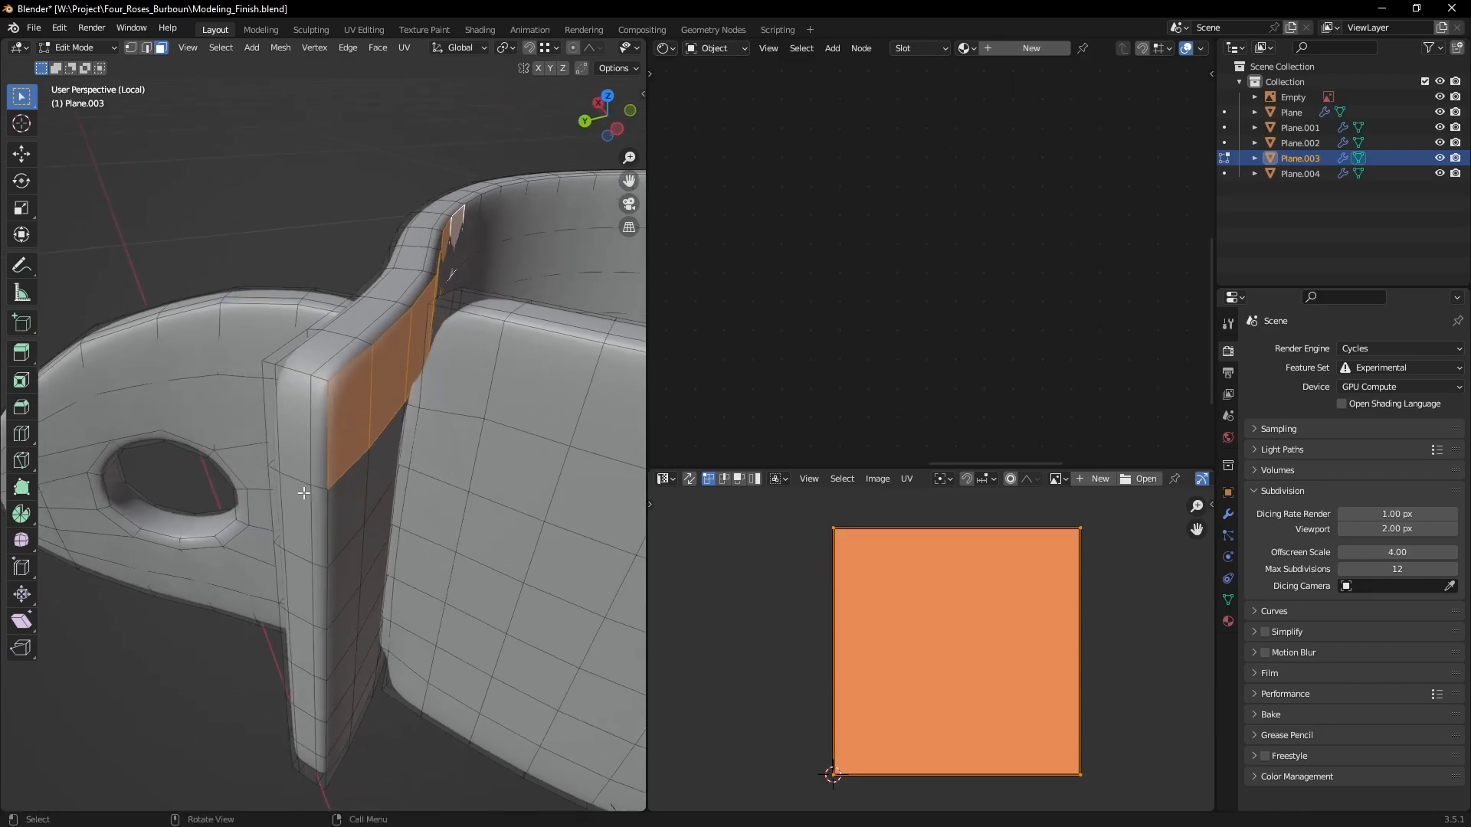
Step: Select the faces along the folded end's top rim, and in turn those down its narrow end and adjoining back side
left_click(317, 351)
left_click(354, 318, "shift")
left_click(389, 289, "shift")
left_click(406, 264, "shift")
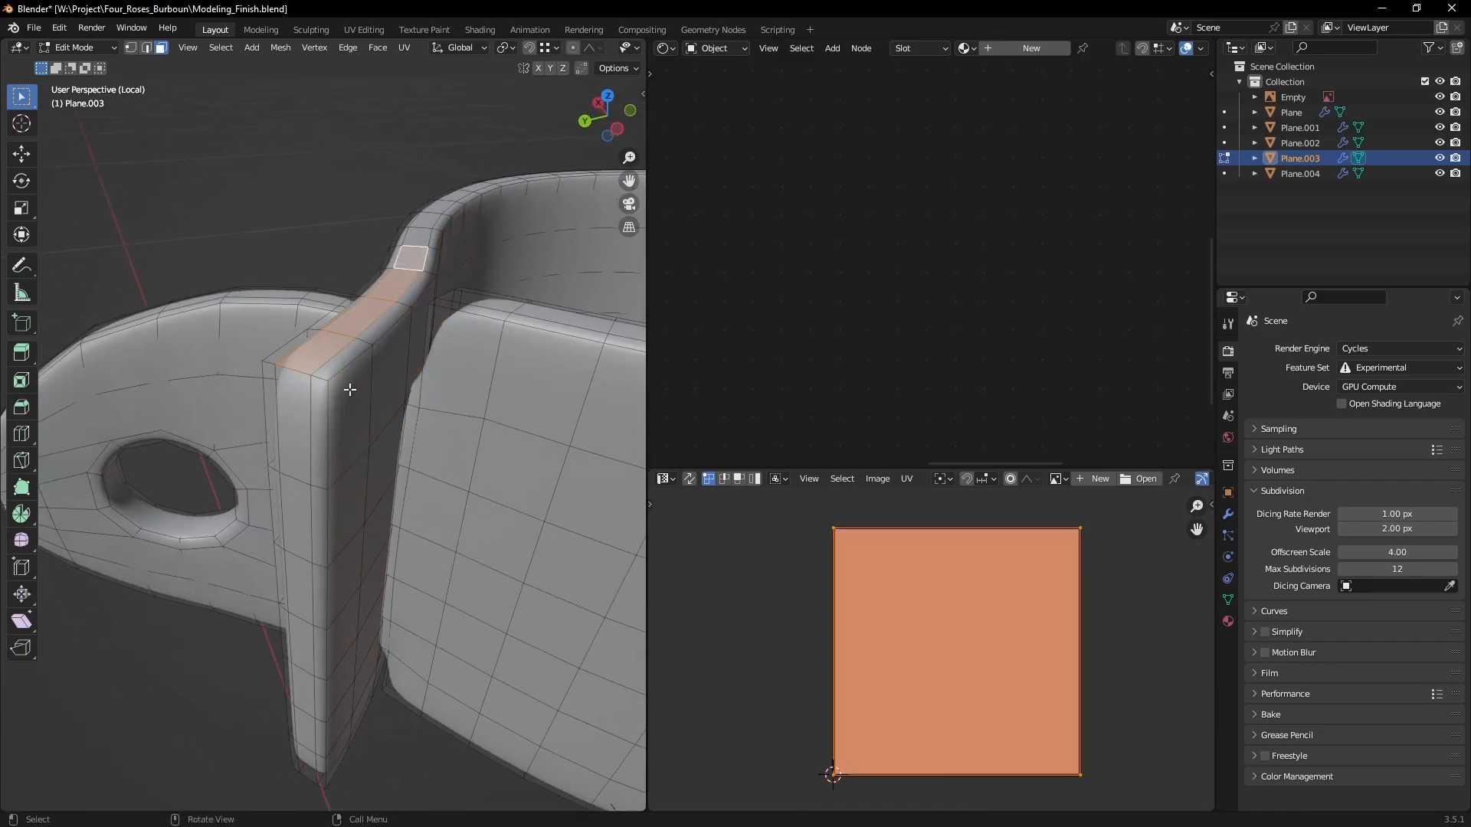
left_click(292, 431)
left_click(294, 533, "shift")
left_click(296, 586, "shift")
left_click(300, 642, "shift")
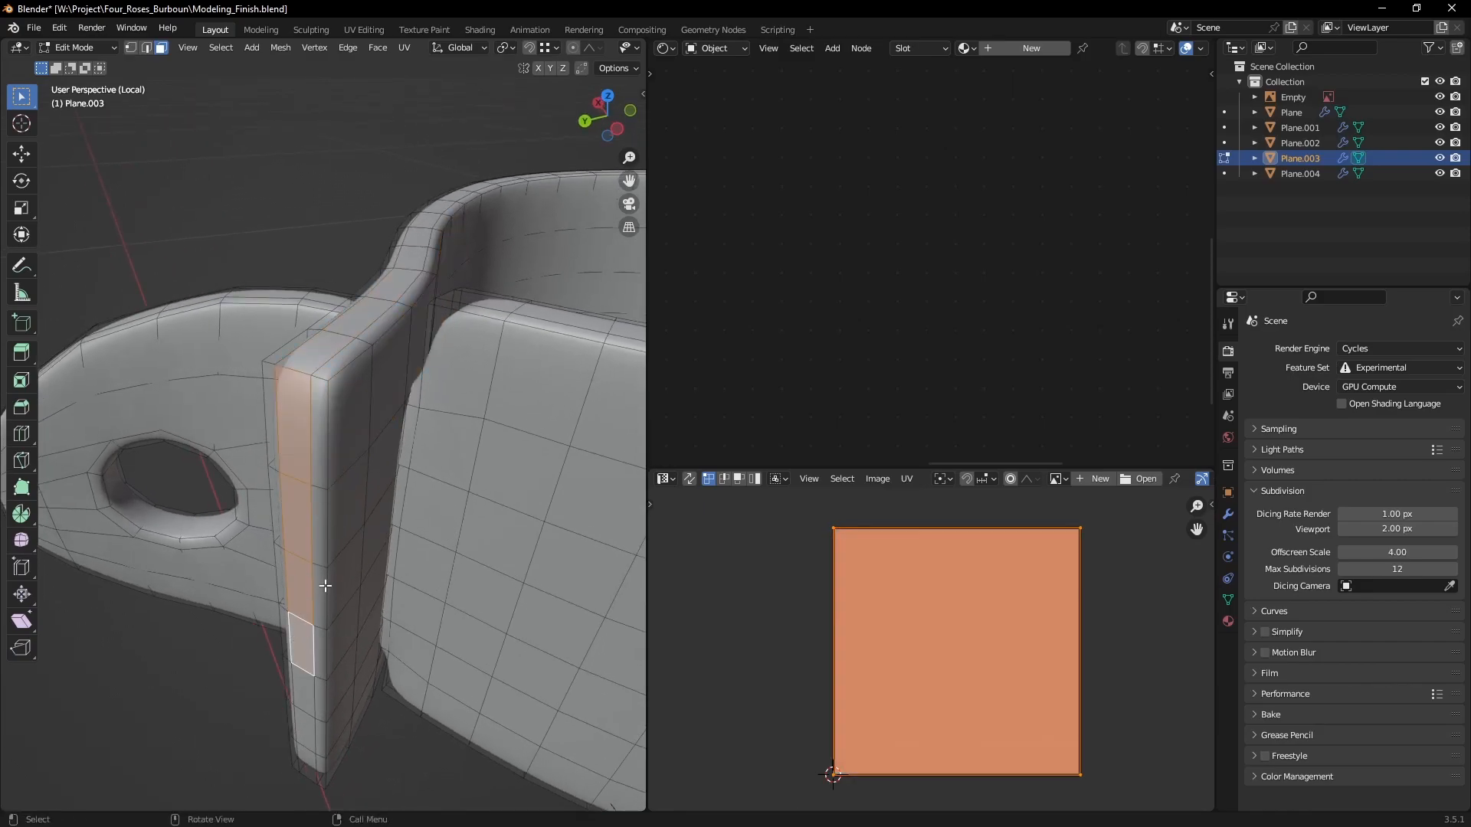
scroll(315, 438, "up", 4)
scroll(366, 426, "down", 4)
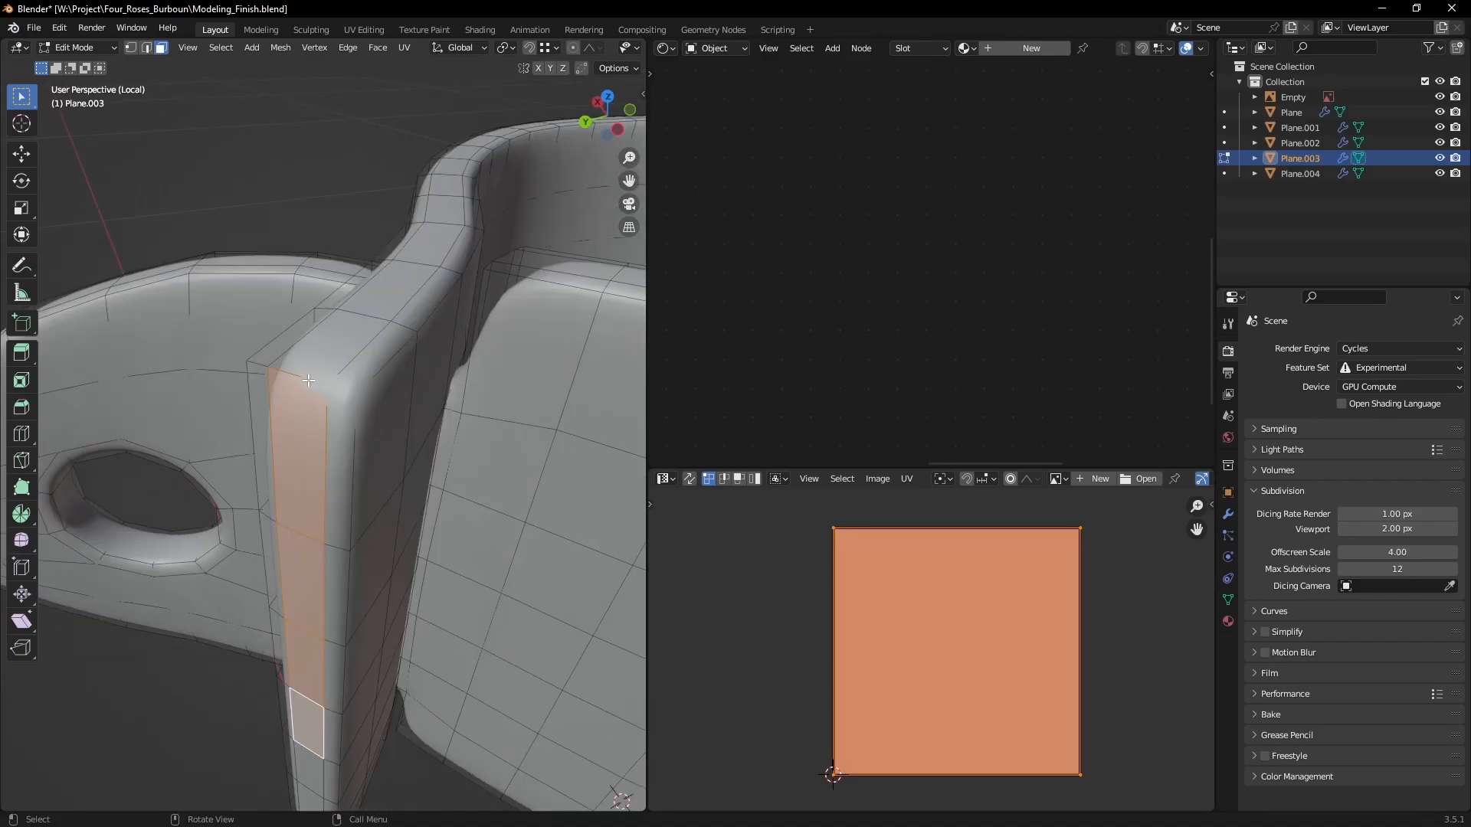
left_click(265, 385)
scroll(324, 442, "down", 2)
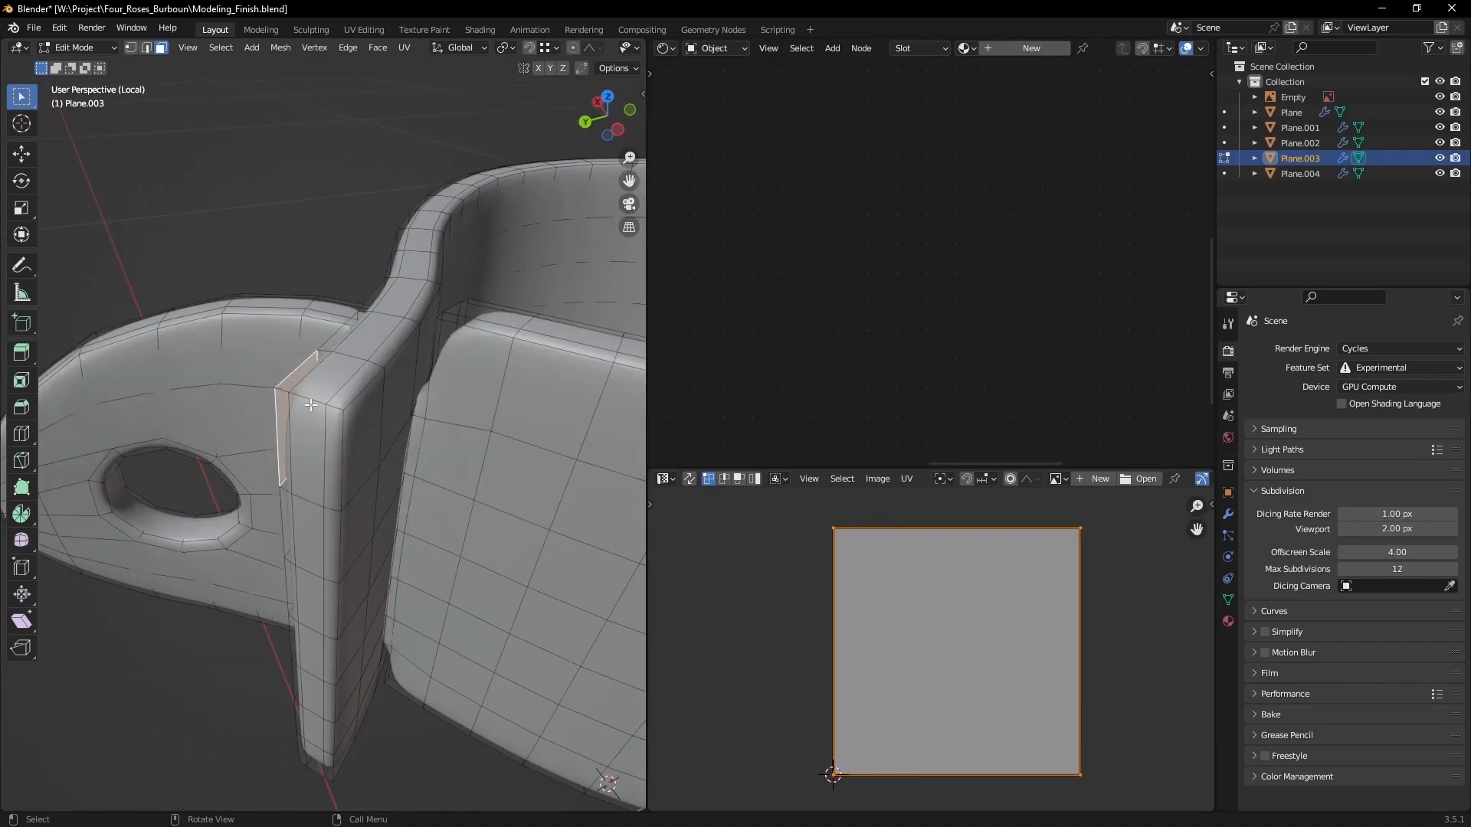
Step: Clear the face selection and select all edges with Face Angles similar to the corner edge at the folded strap end
key("alt+a")
scroll(369, 433, "down", 3)
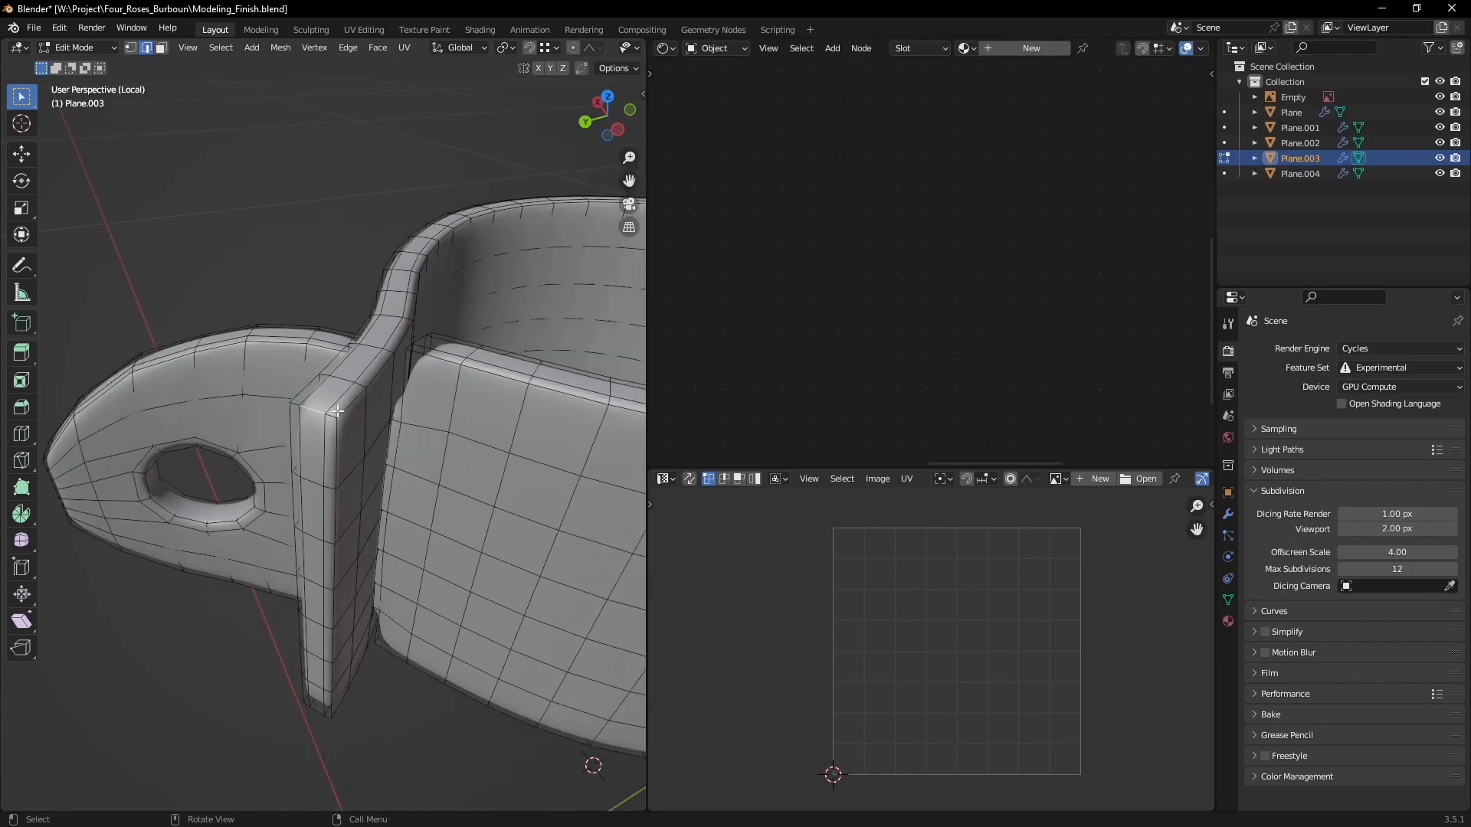
scroll(315, 383, "up", 2)
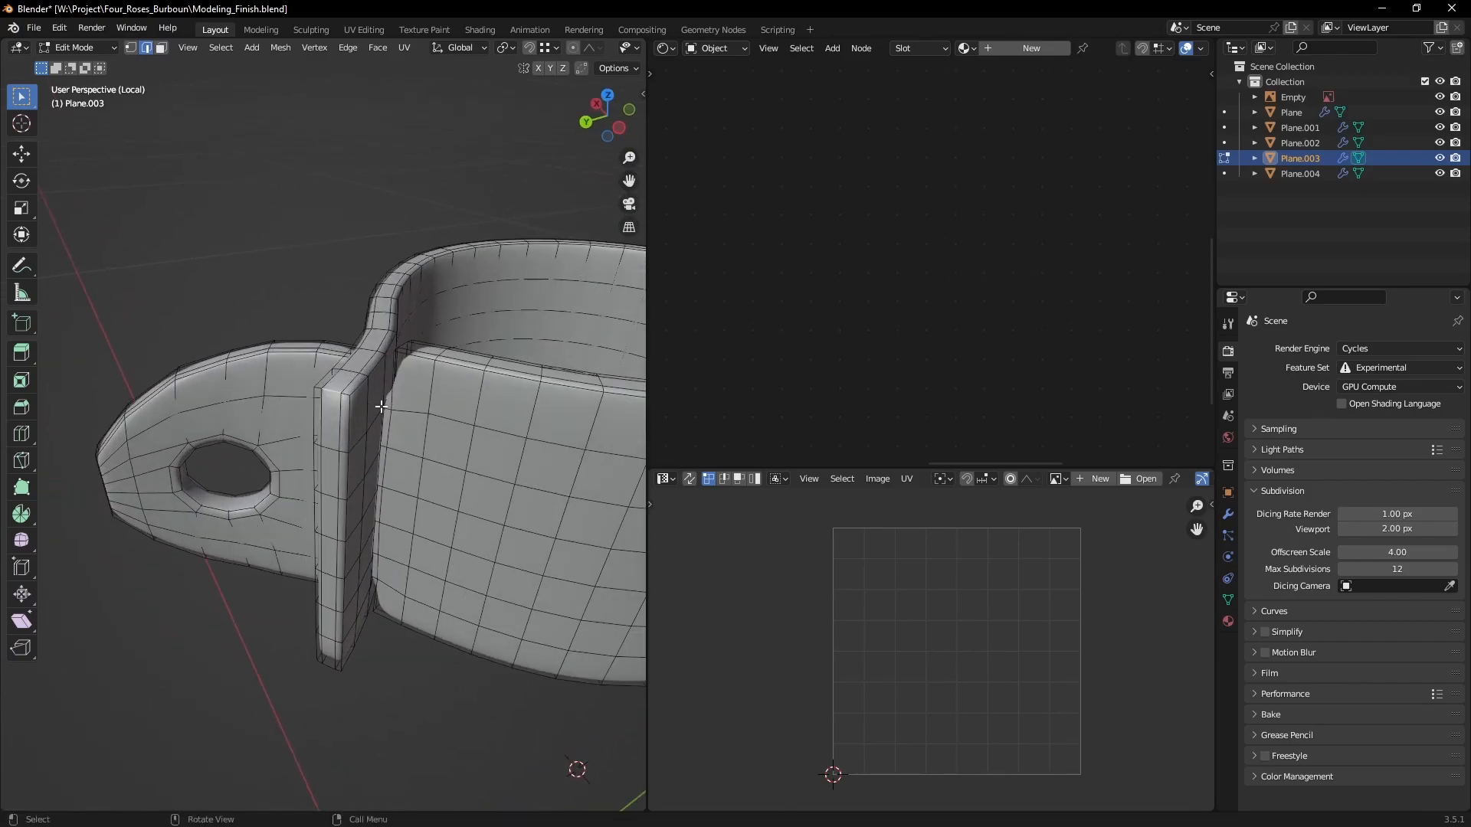
scroll(386, 407, "up", 3)
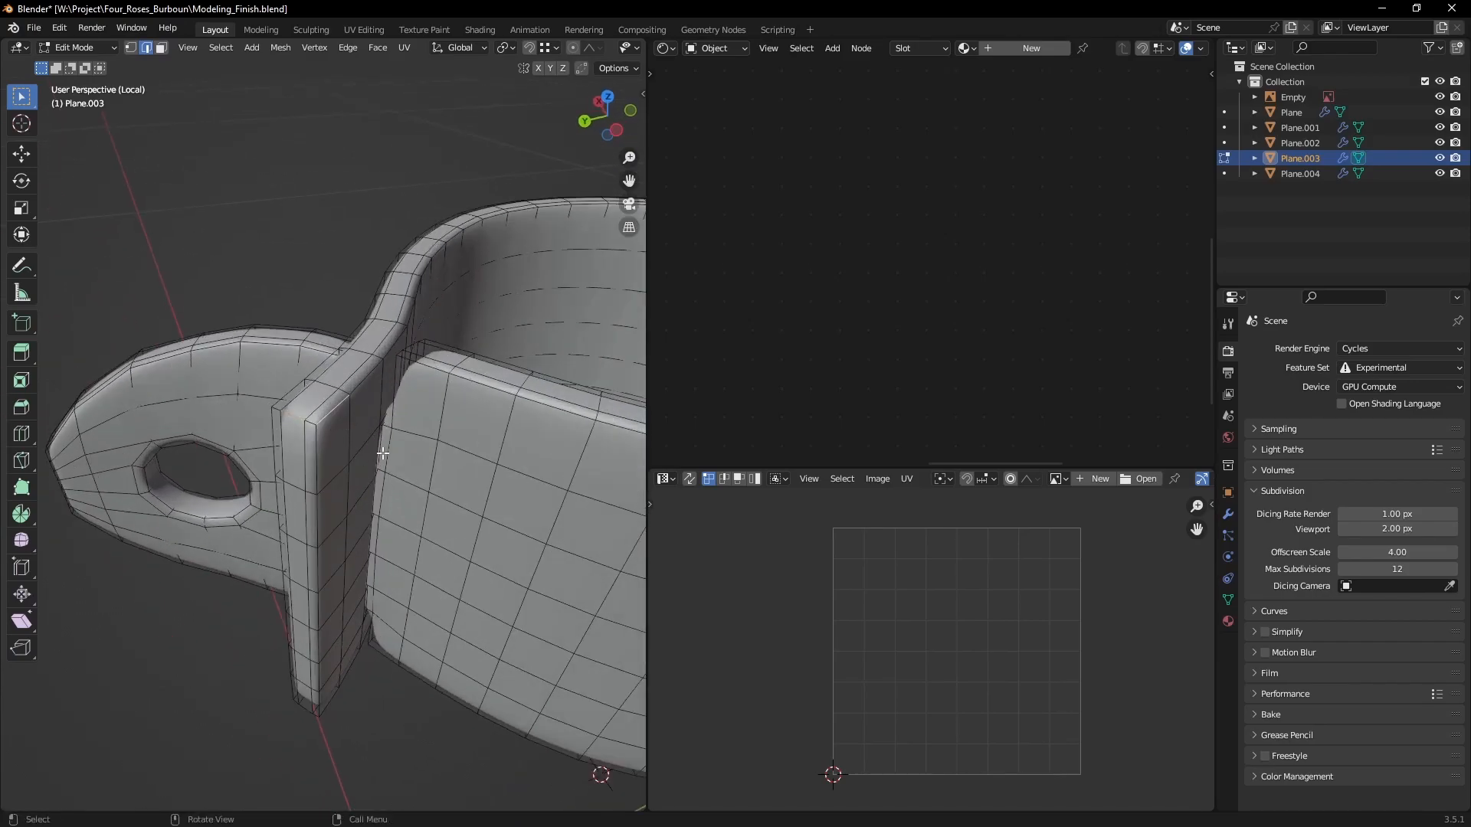
scroll(383, 455, "up", 2)
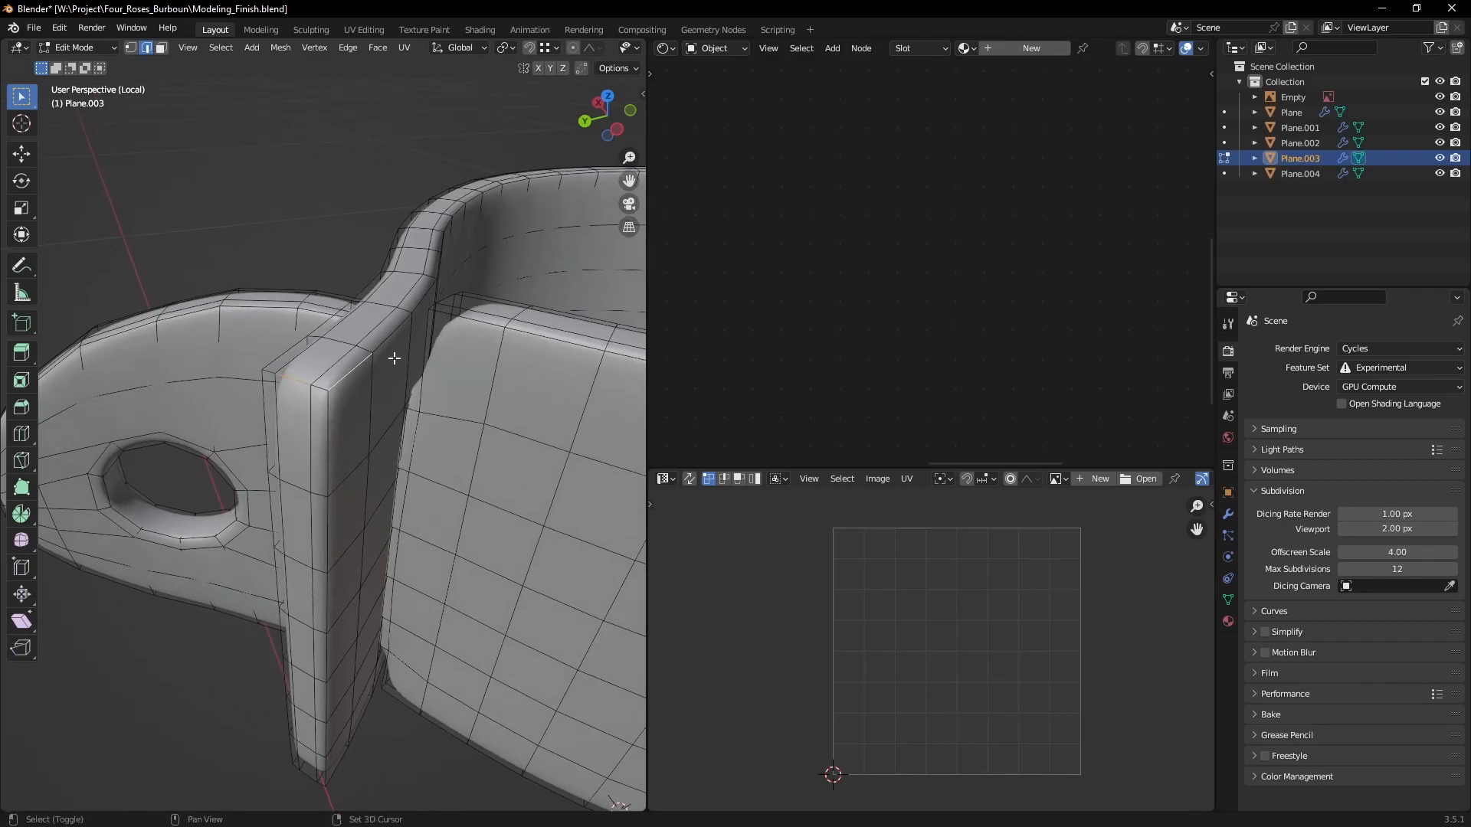
key("shift+g")
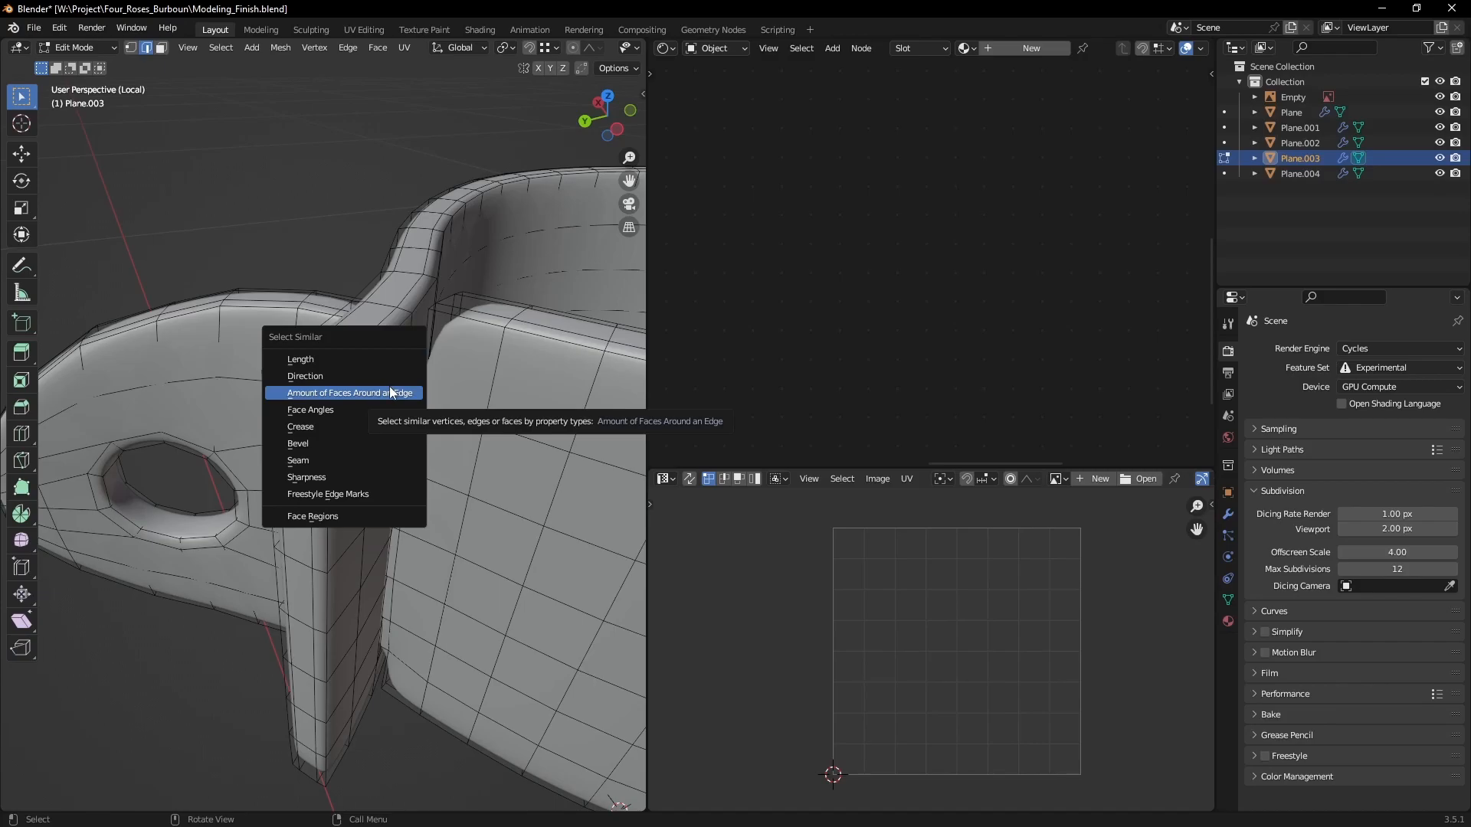
left_click(343, 411)
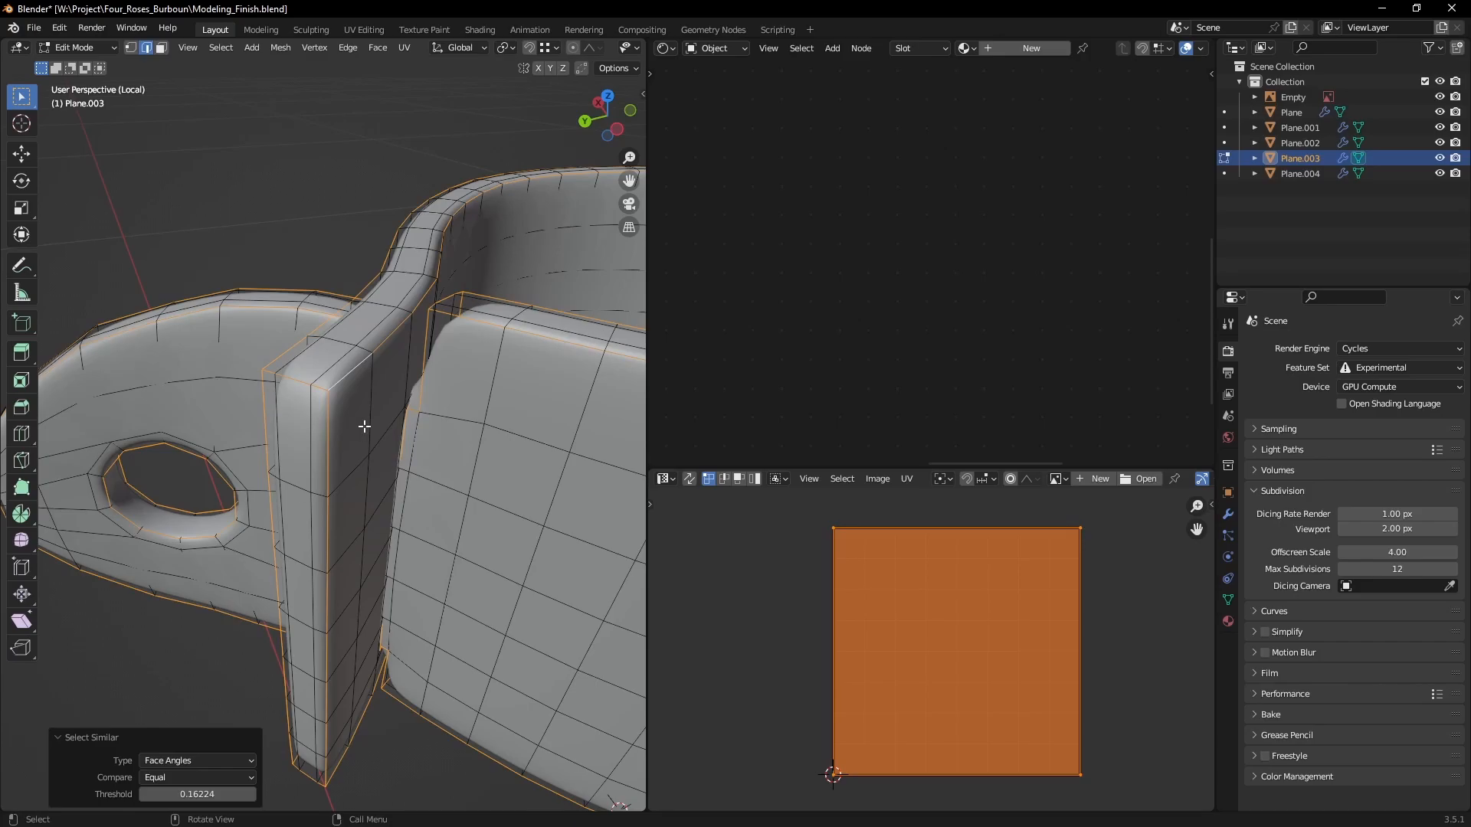
Step: Set the similar-selection threshold to 0.35914 and mark the selected strap edges as seams
middle_click_drag(228, 410, 206, 728)
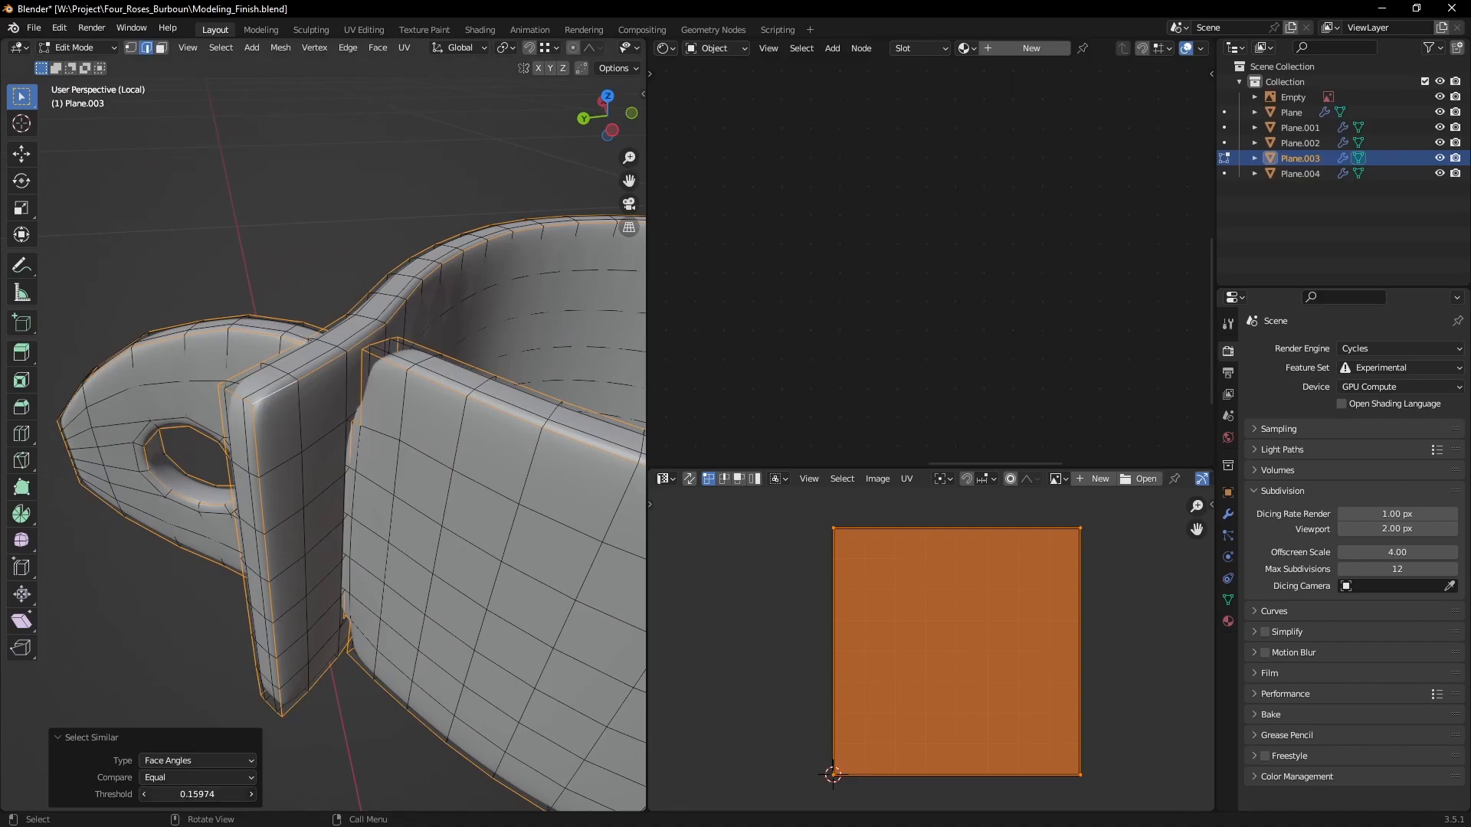
mouse_move(197, 794)
left_mouse_down()
mouse_move(161, 795)
mouse_move(192, 794)
left_mouse_up()
left_click_drag(197, 794, 198, 794)
middle_click_drag(271, 701, 399, 408)
key("ctrl+e")
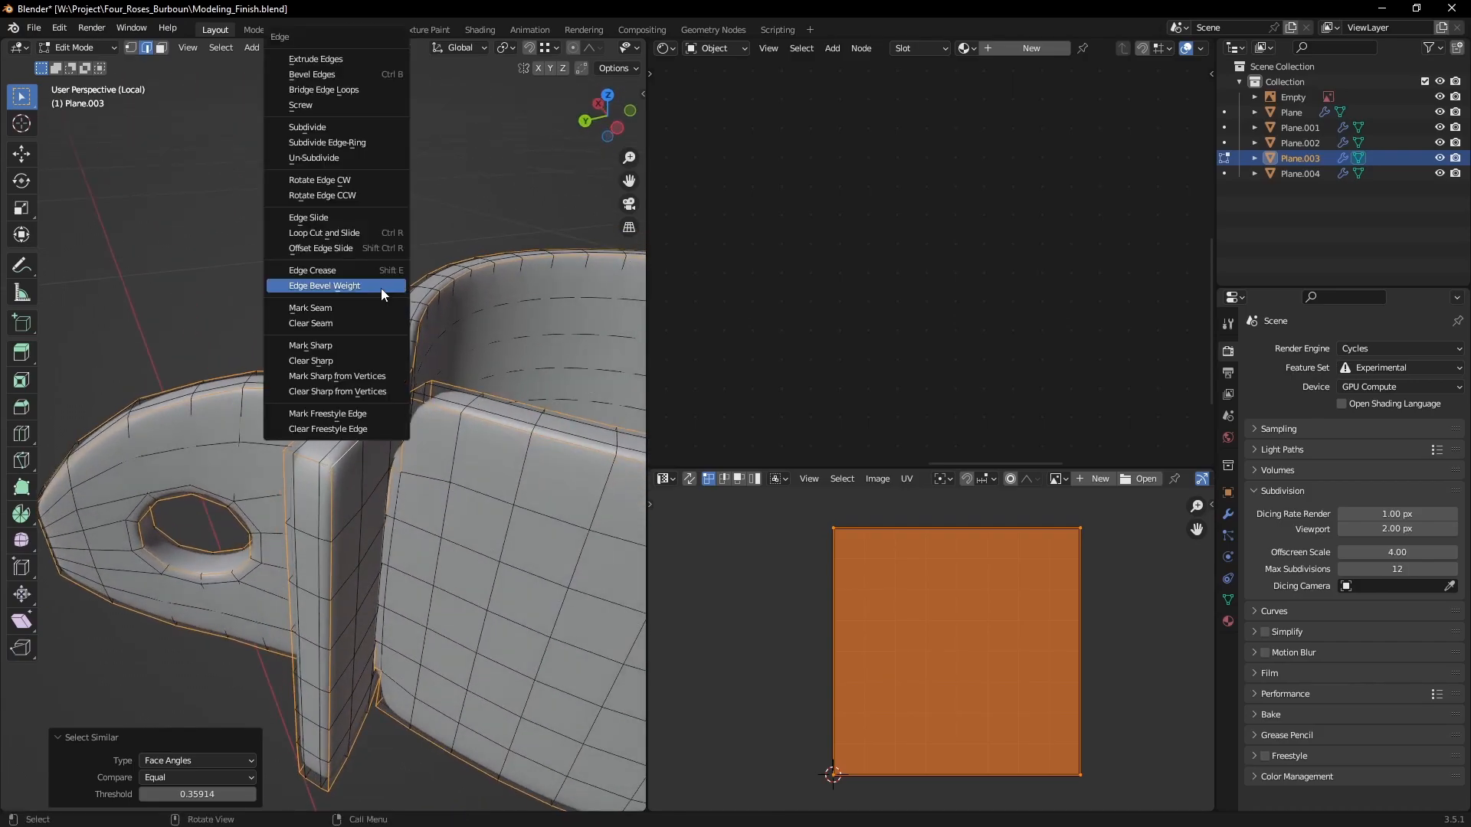
left_click(338, 307)
Step: Select the entire strap mesh and unwrap it with the Angle Based method
scroll(287, 426, "down", 2)
mouse_move(366, 521)
middle_mouse_down()
mouse_move(485, 498)
mouse_move(395, 515)
mouse_move(377, 498)
middle_mouse_up()
key("a")
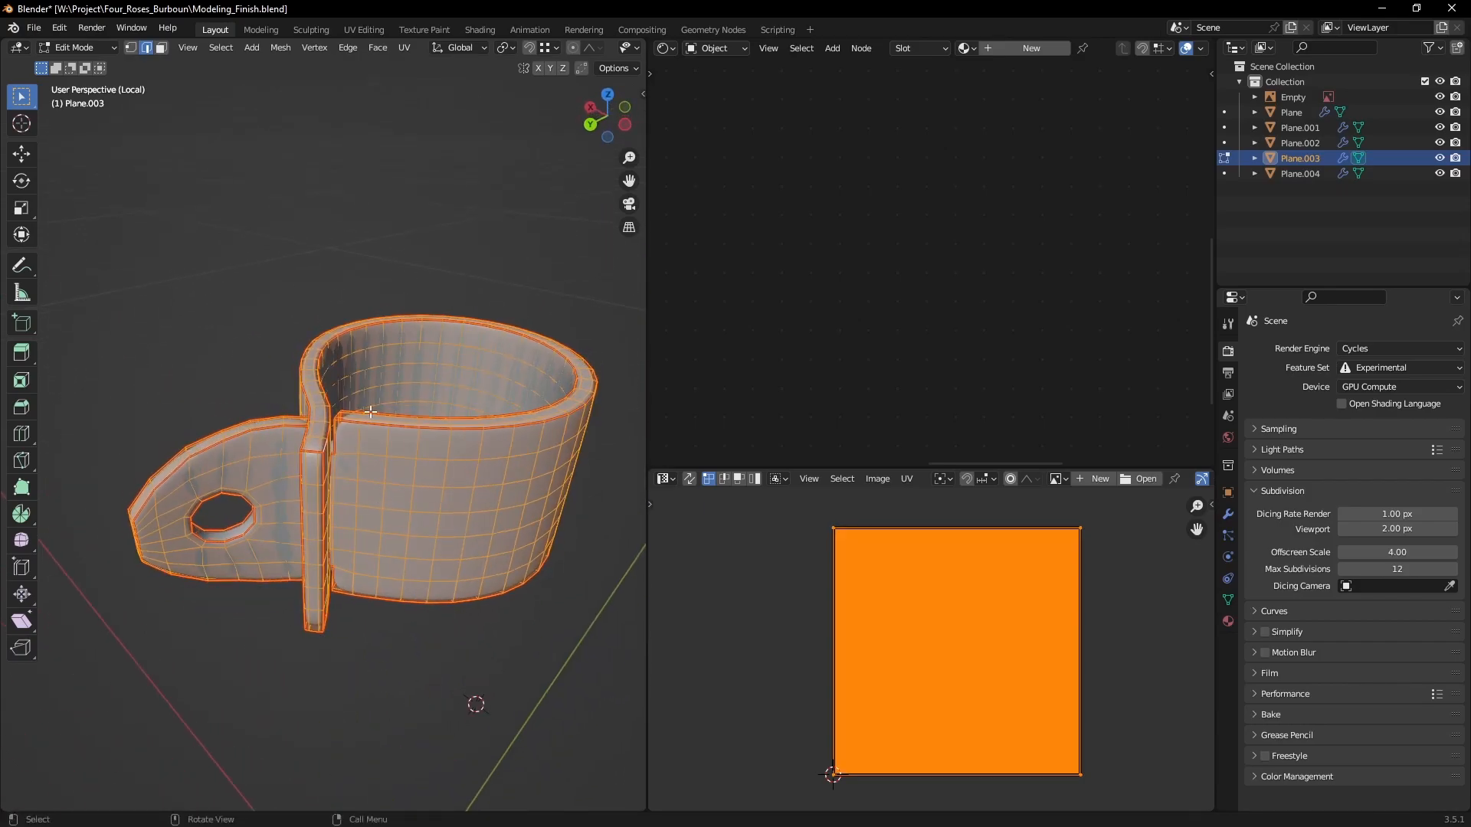
key("u")
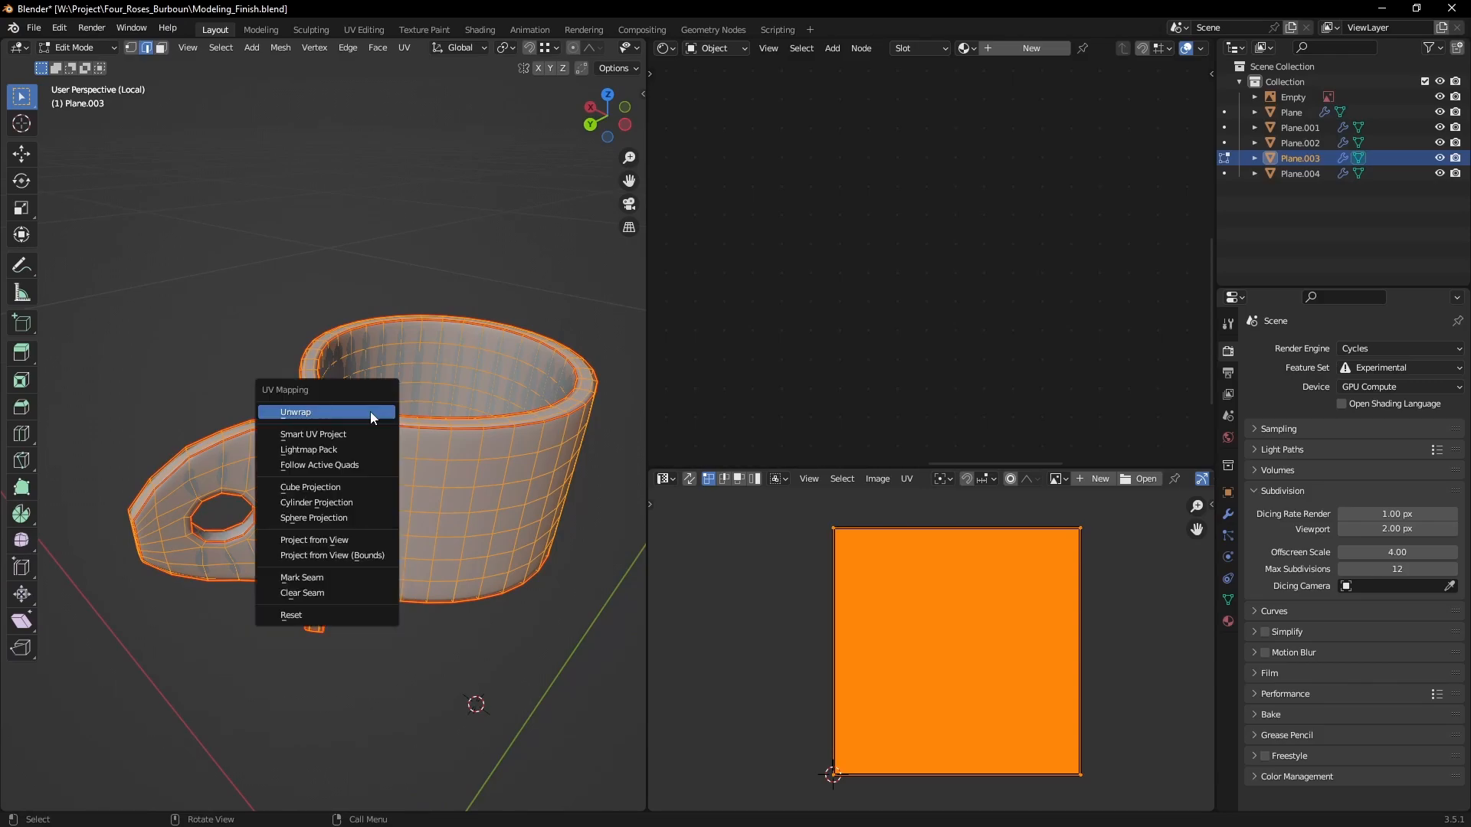
left_click(371, 411)
scroll(969, 670, "up", 1)
scroll(968, 669, "up", 1)
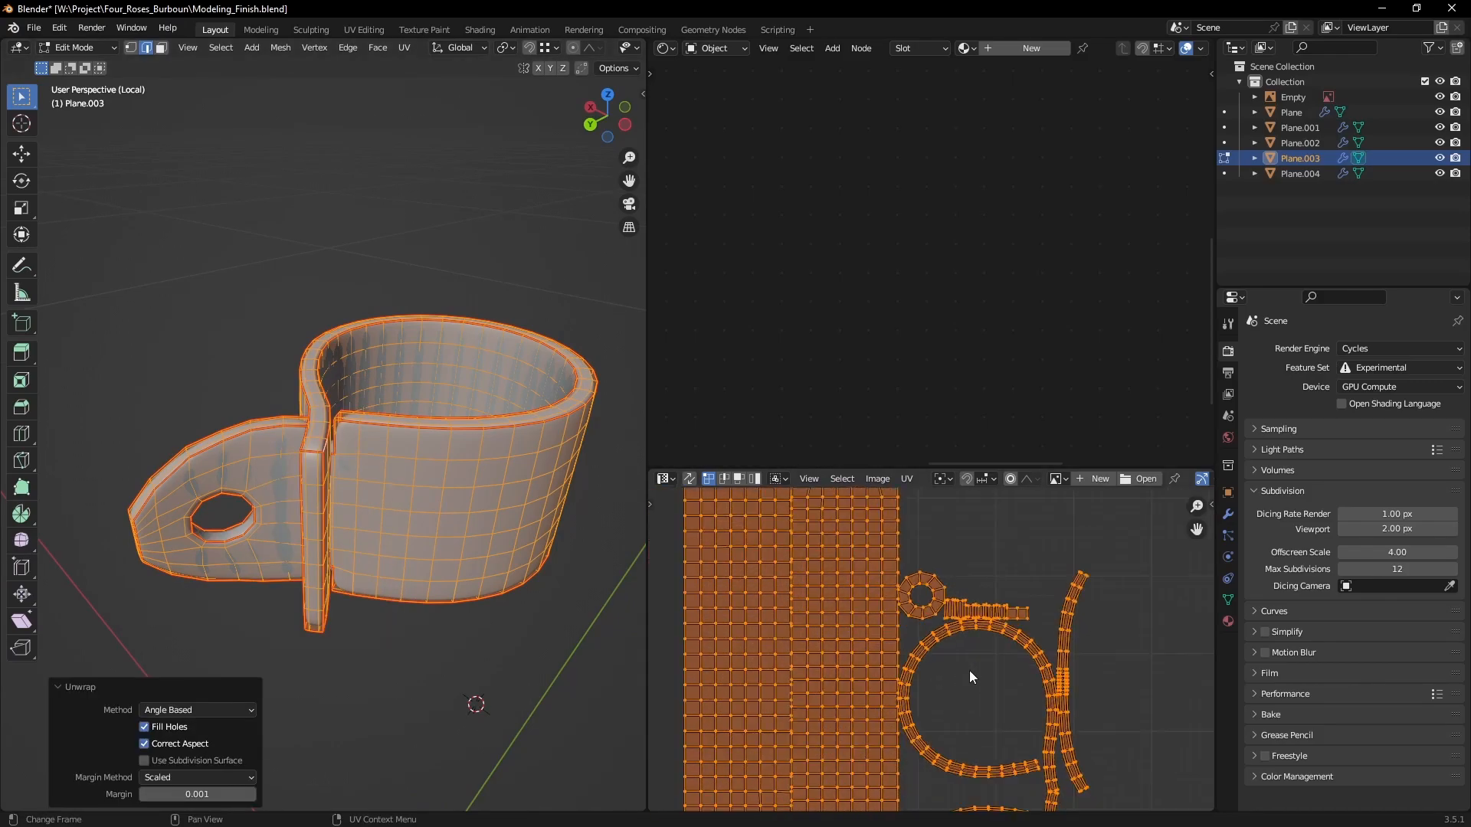
scroll(968, 670, "down", 2)
middle_click_drag(971, 662, 980, 633, "shift")
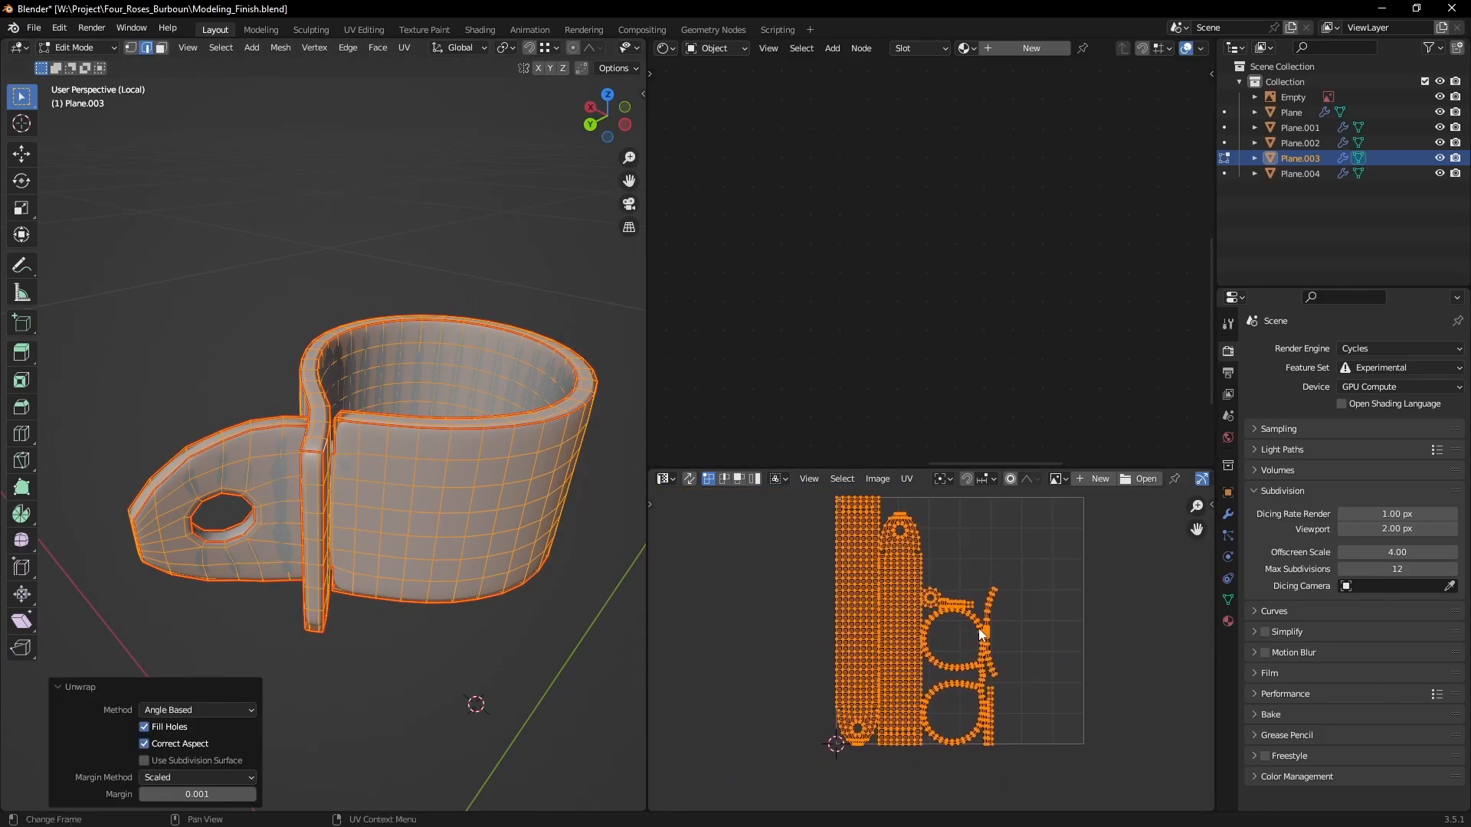
Step: Examine the small ring-shaped UV island by selecting the loop of faces inside the strap's hole
scroll(1008, 594, "up", 5)
scroll(954, 669, "up", 2)
key("alt+a")
key("3")
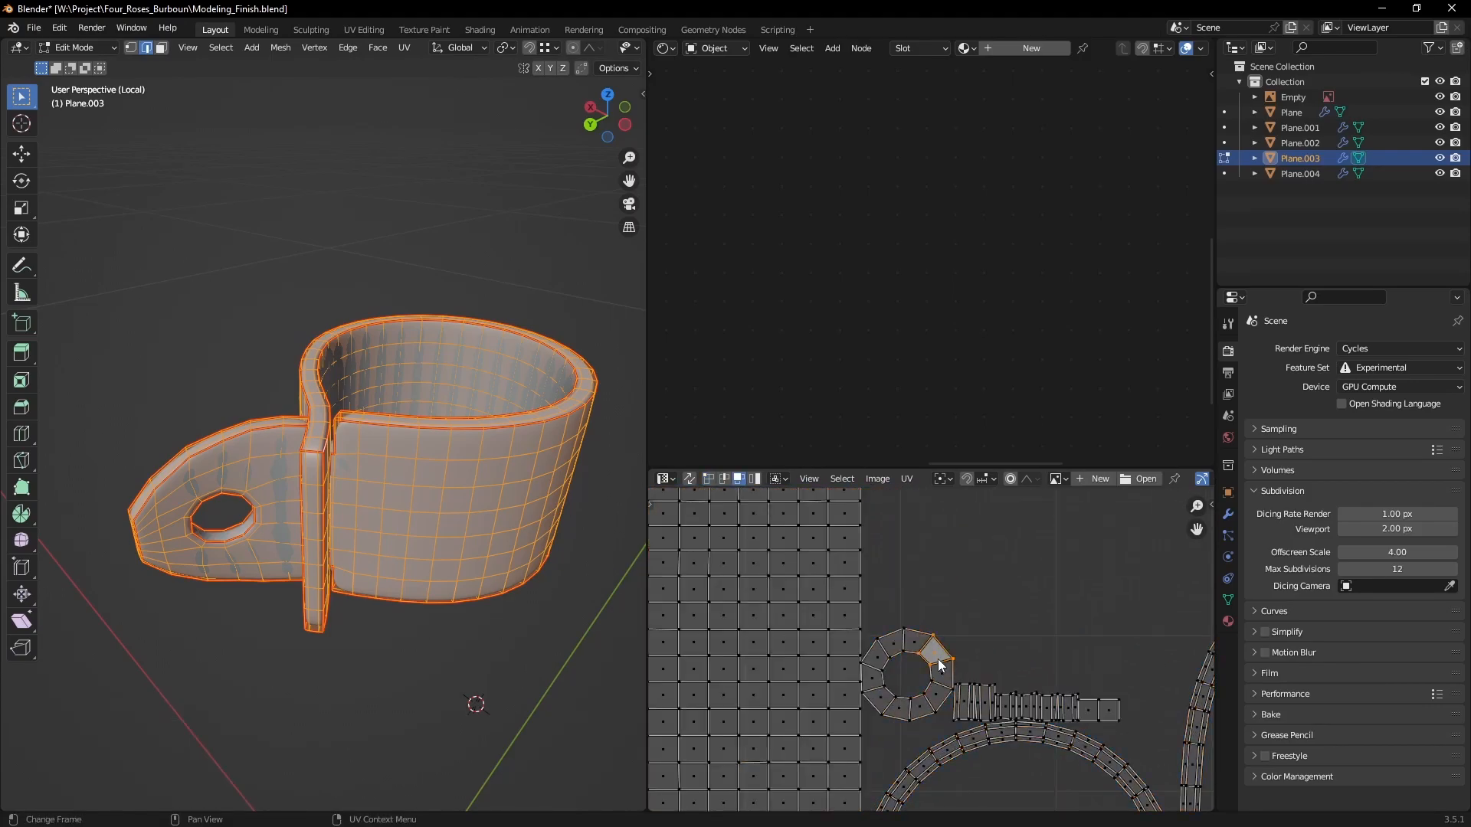
scroll(350, 594, "up", 3)
middle_click_drag(289, 590, 397, 548)
scroll(441, 529, "up", 3)
key("3")
key("alt+a")
left_click(393, 550, "alt")
scroll(390, 536, "down", 4)
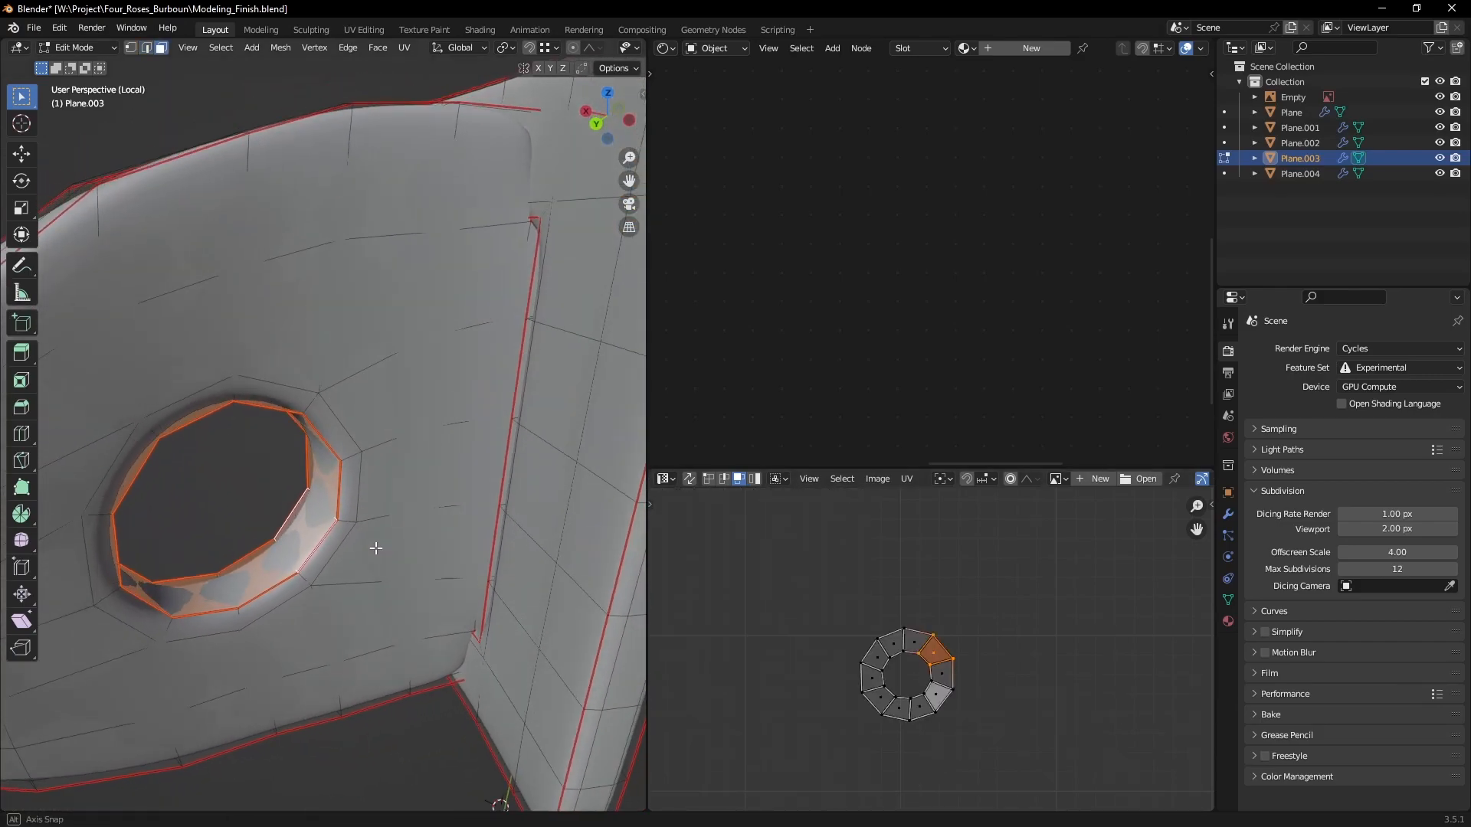
Step: Reselect the whole strap and pick the upper large loop-shaped UV island to compare it with the strap's rim
scroll(551, 525, "down", 6)
middle_click_drag(529, 506, 515, 522, "shift")
key("a")
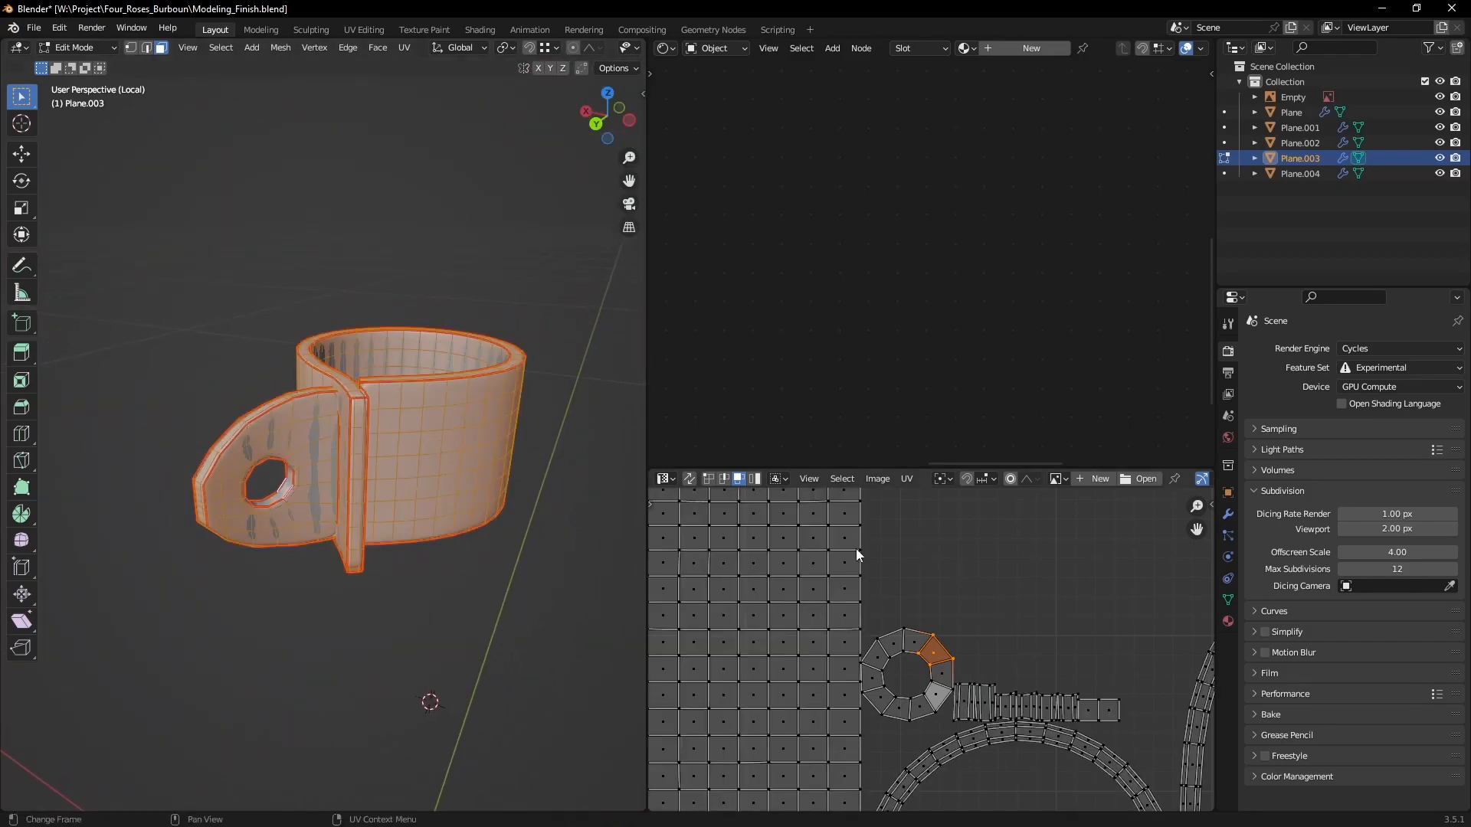
scroll(945, 640, "down", 5)
middle_click_drag(1024, 699, 985, 586)
scroll(986, 586, "up", 3)
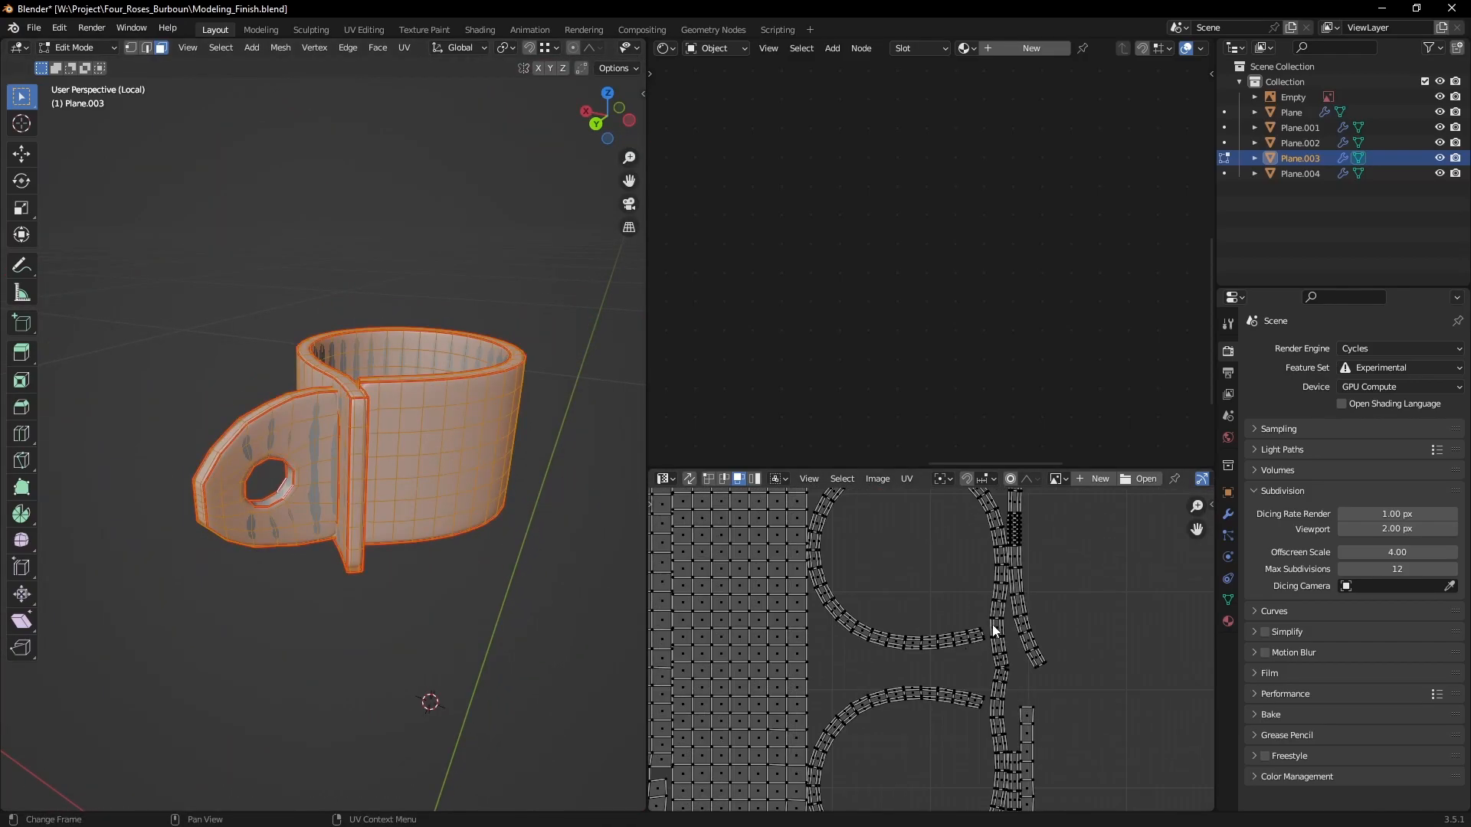
key("l")
scroll(973, 609, "down", 1)
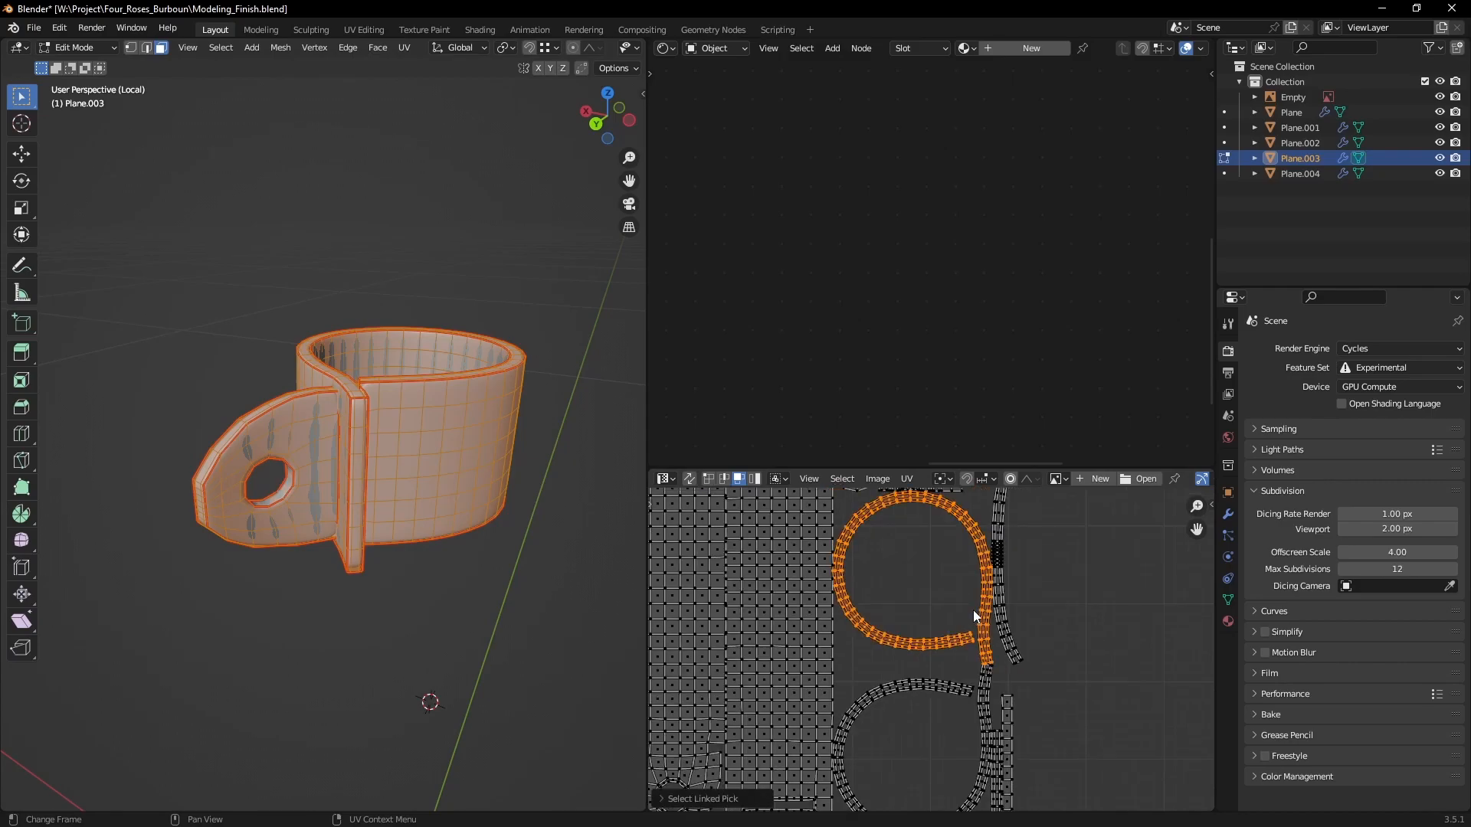
middle_click_drag(431, 450, 414, 486)
scroll(462, 461, "up", 1)
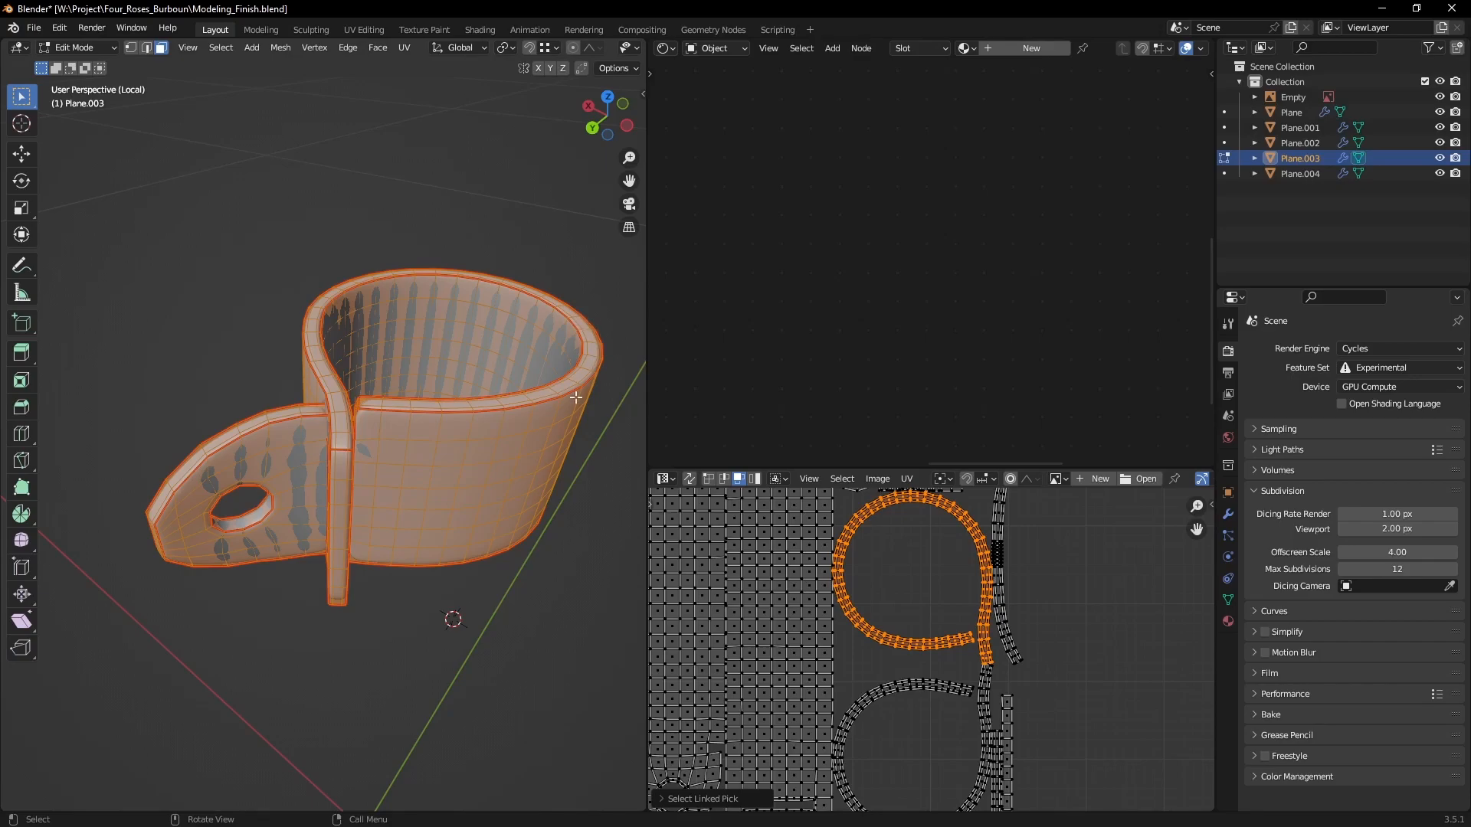
middle_click_drag(405, 416, 395, 475)
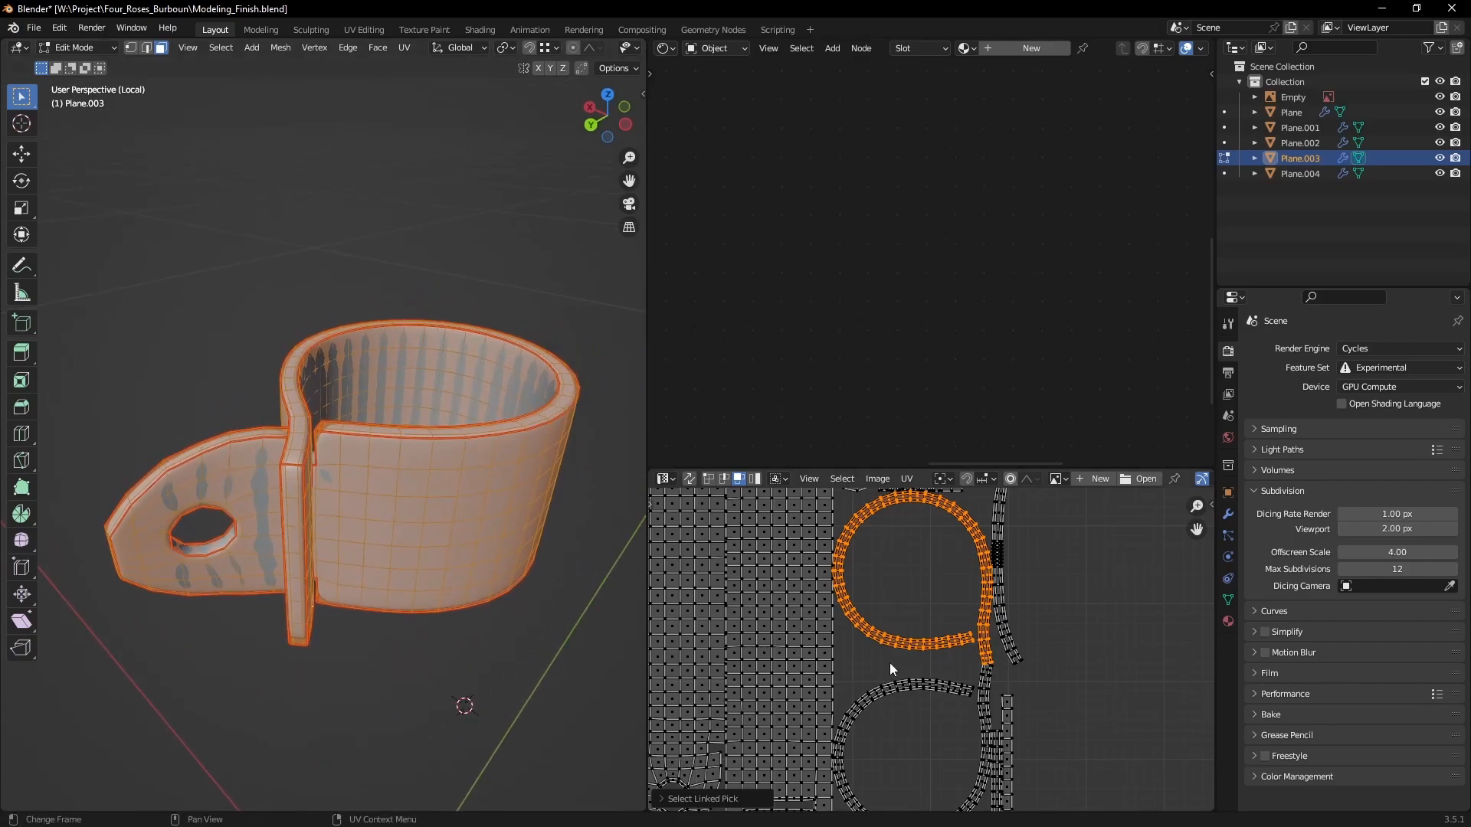
scroll(906, 648, "down", 4)
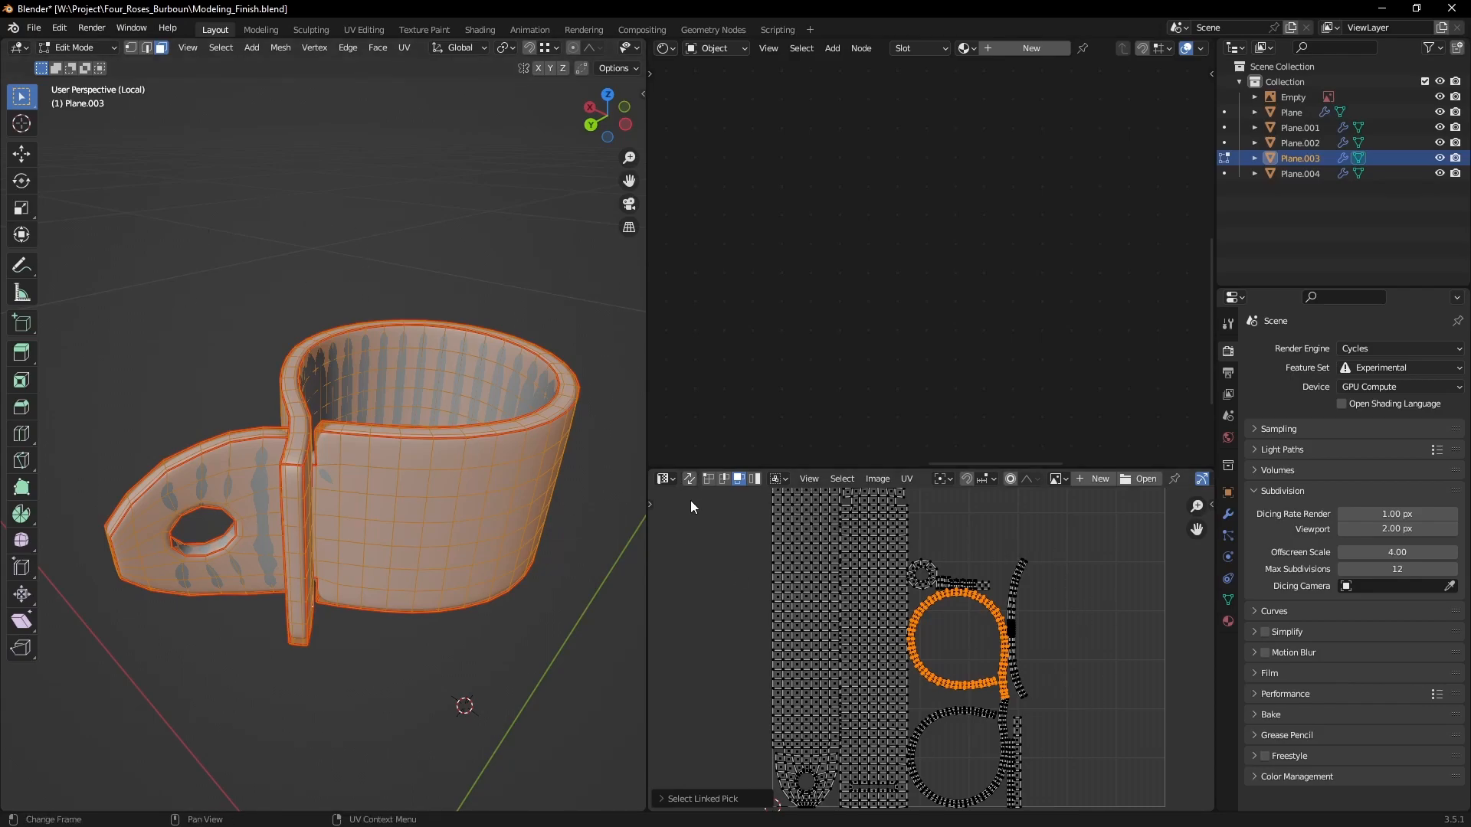
Step: Enable UV sync selection and select the whole upper loop-shaped UV island of the strap's rim
left_click(689, 479)
scroll(977, 608, "down", 2)
key("alt+a")
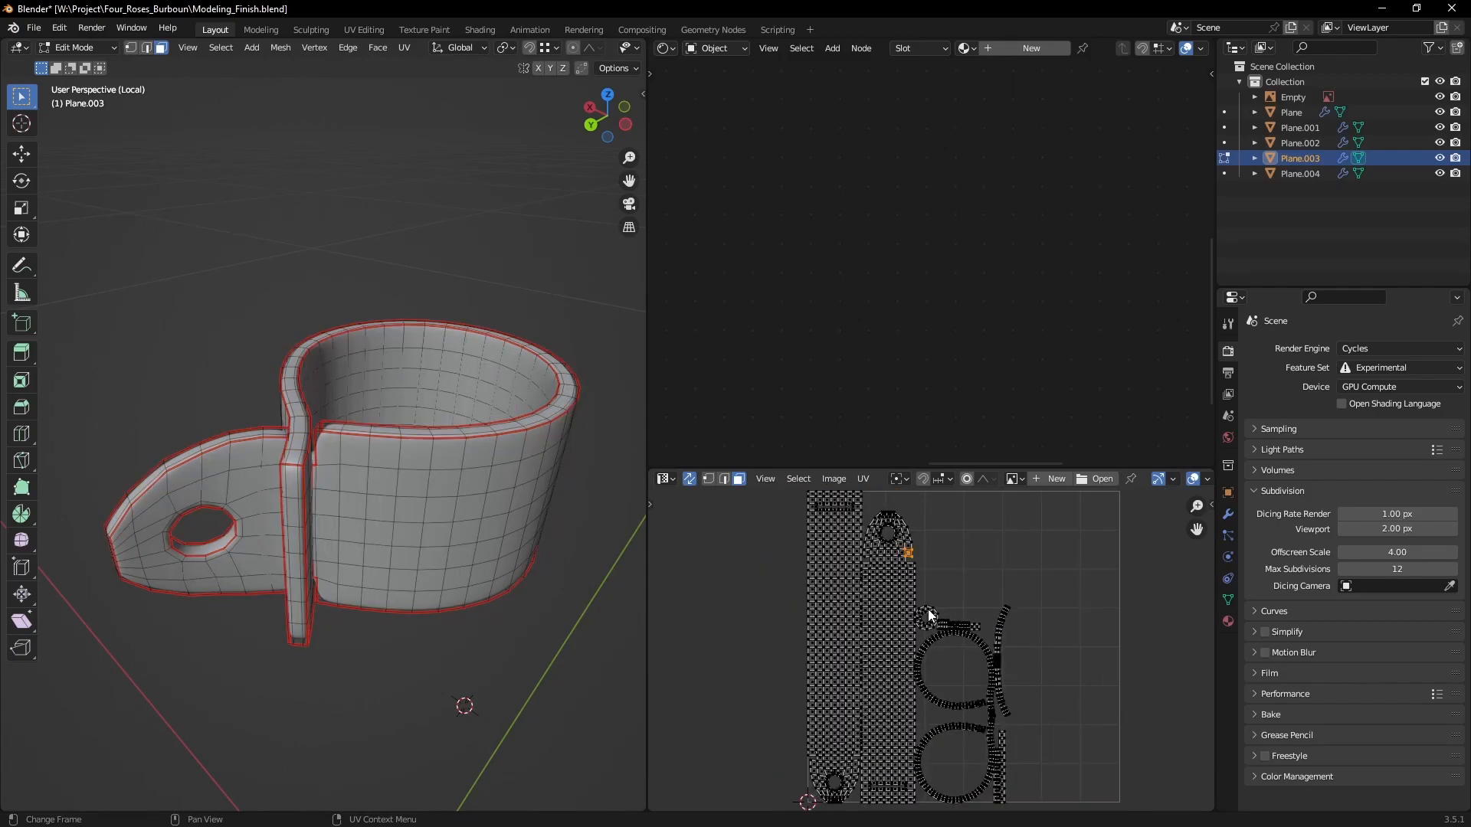
scroll(927, 609, "up", 1)
left_click(963, 629)
key("l")
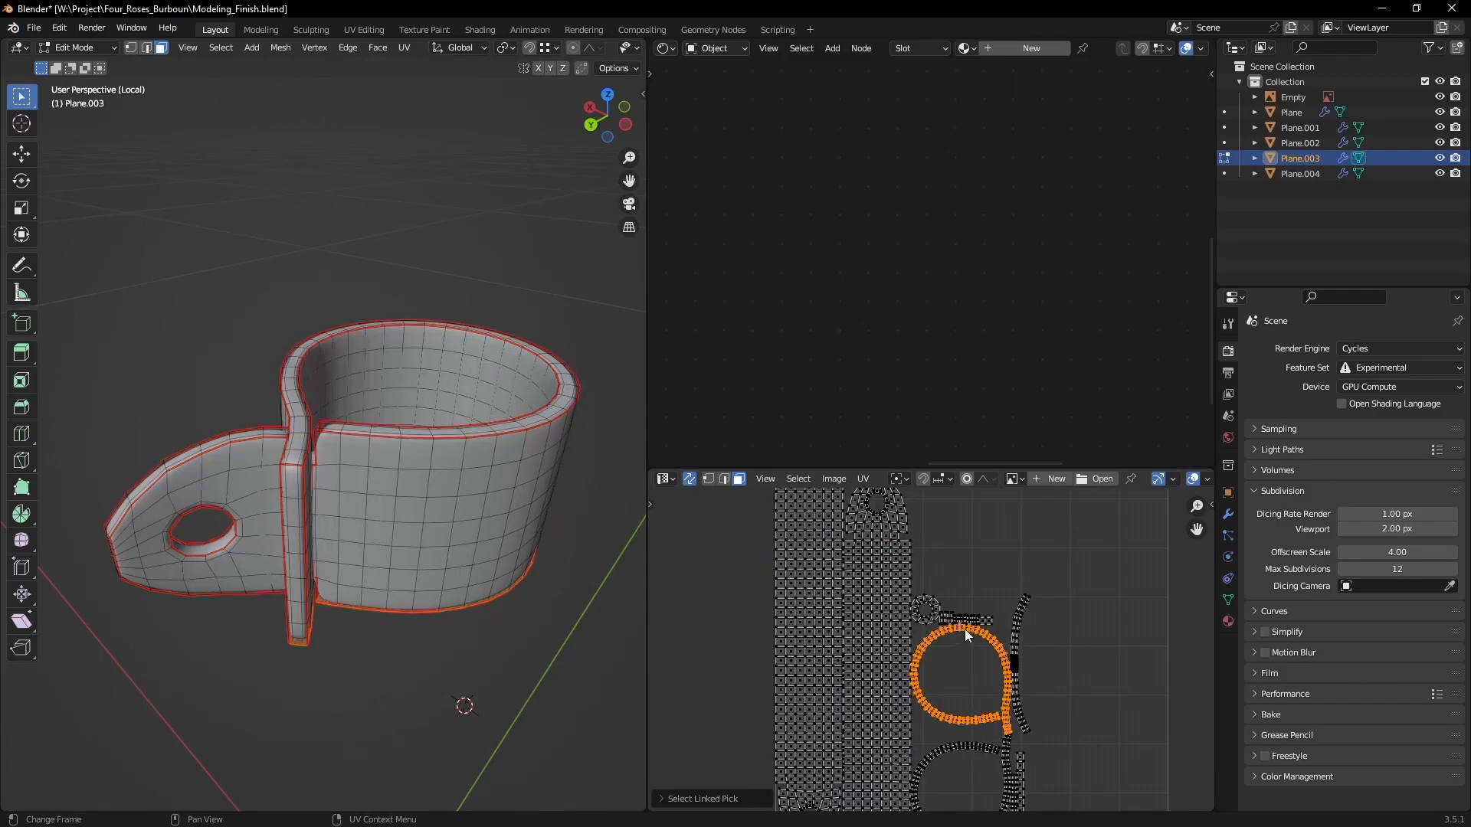
Step: Make a regular rim face near the strap's end the active quad and reset the selected rim's UVs
middle_click_drag(446, 597, 545, 467)
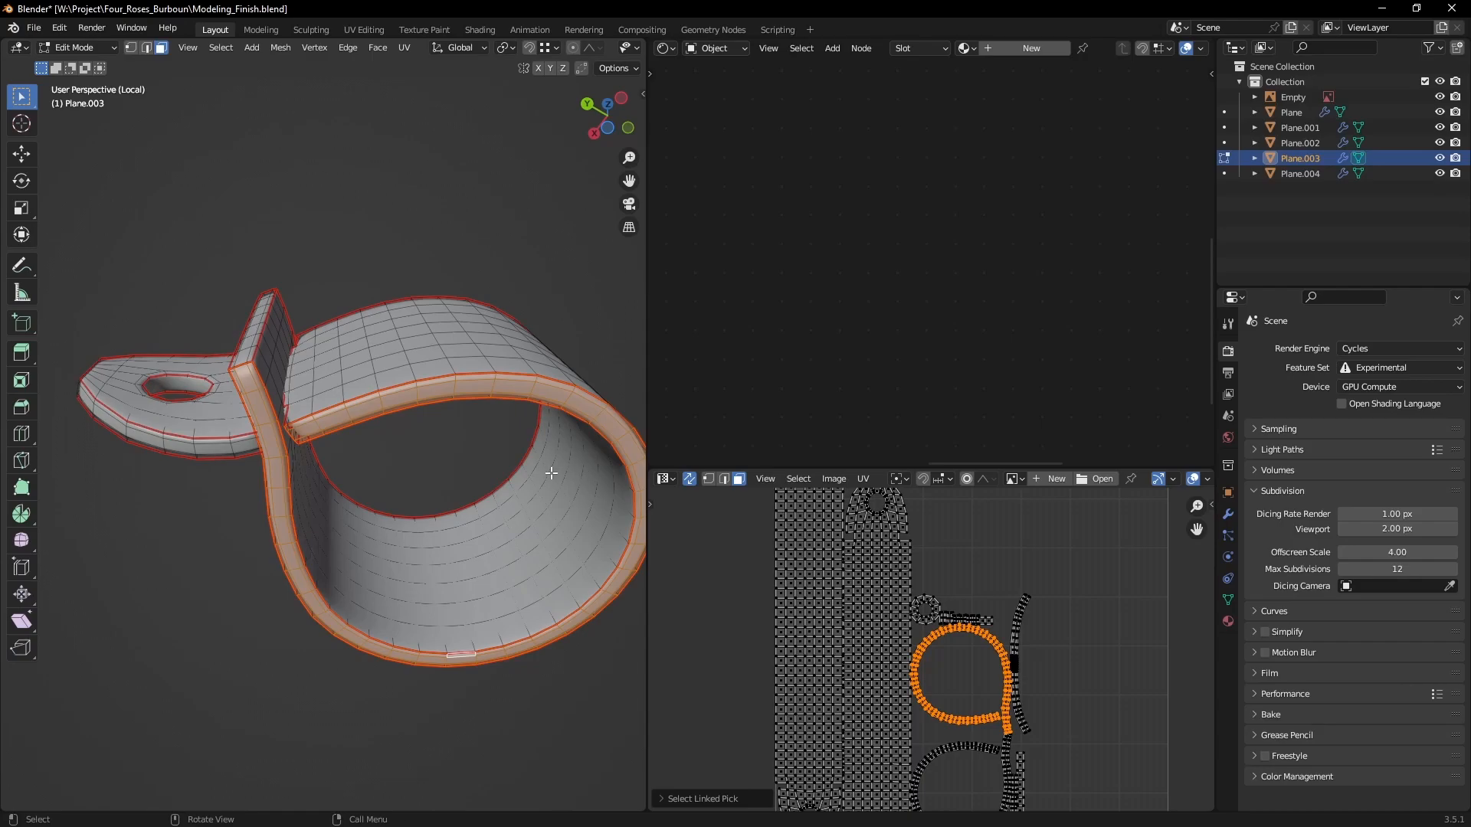
scroll(498, 483, "up", 3)
middle_click_drag(376, 429, 410, 417)
scroll(373, 403, "up", 1)
middle_click_drag(295, 420, 339, 423, "shift")
left_click(299, 404, "shift")
key("u")
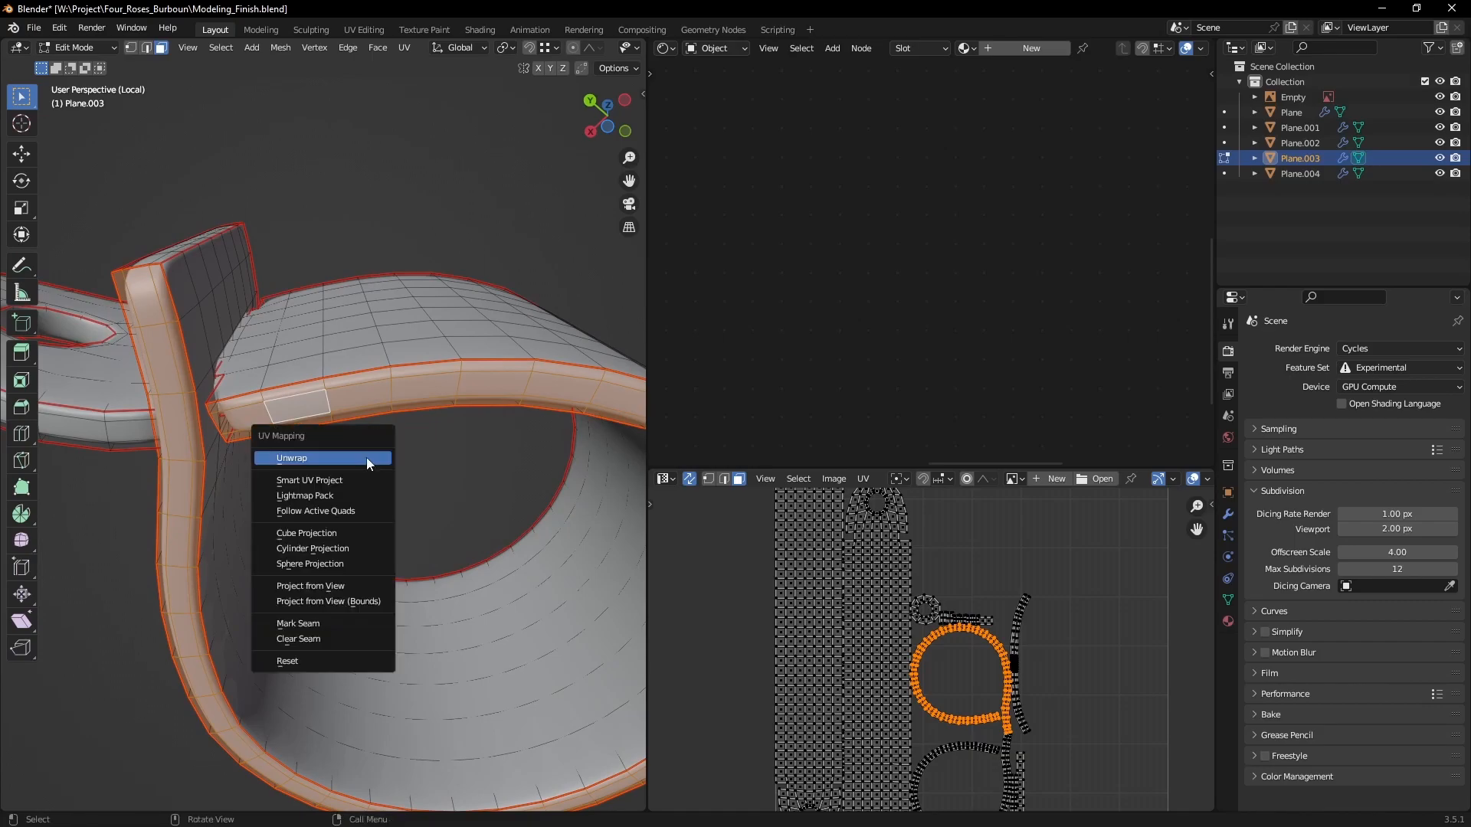
left_click(317, 661)
Step: Straighten the reset rim island with Follow Active Quads using the Length Average edge mode
key("u")
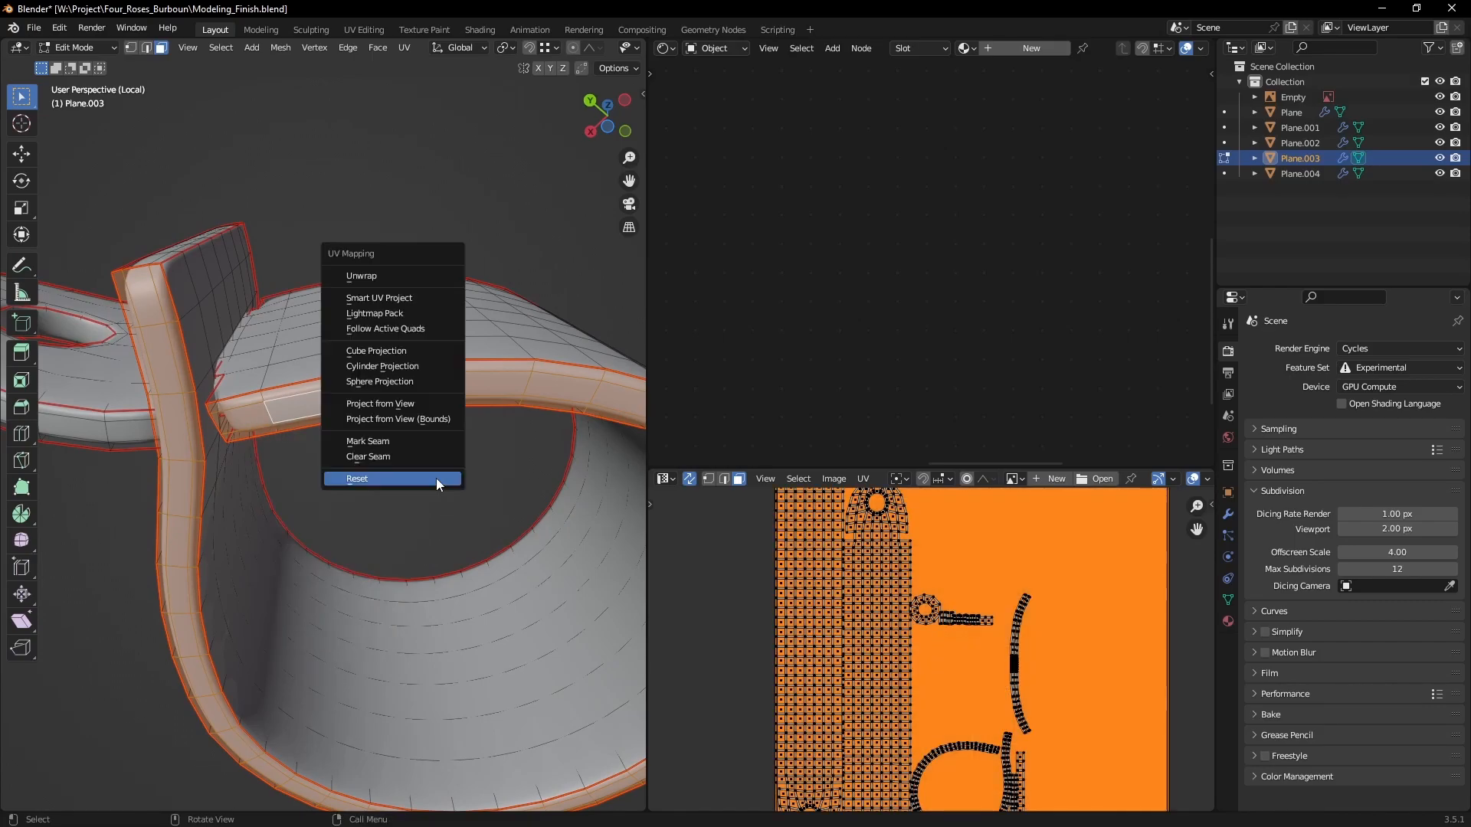
left_click(429, 328)
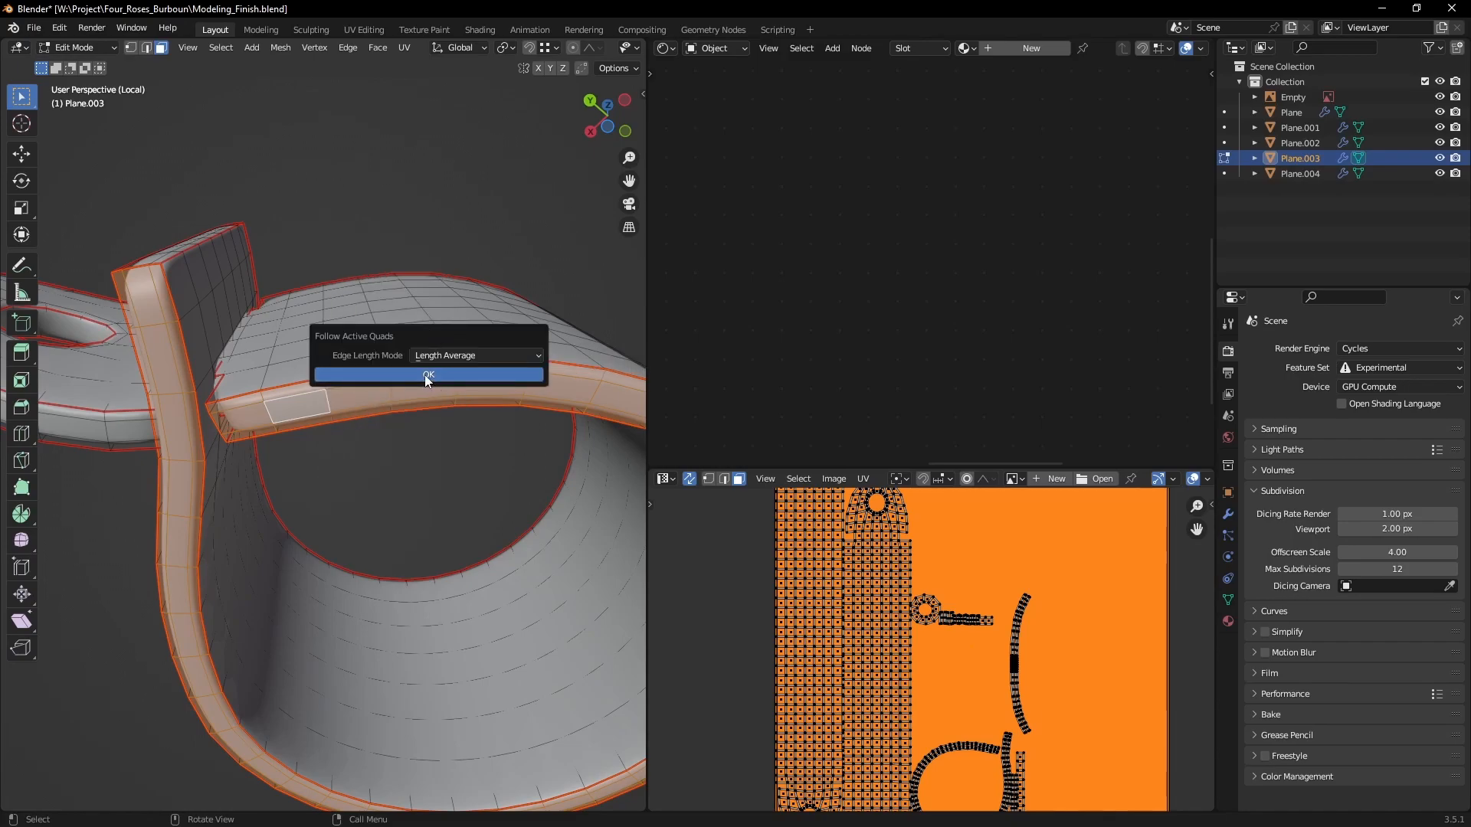
left_click(427, 374)
scroll(1026, 636, "down", 8)
middle_click_drag(809, 644, 848, 608, "shift")
scroll(1064, 607, "up", 5)
scroll(953, 641, "down", 1)
mouse_move(450, 494)
middle_mouse_down("shift")
mouse_move(417, 518)
mouse_move(427, 502)
middle_mouse_up("shift")
scroll(411, 490, "up", 2)
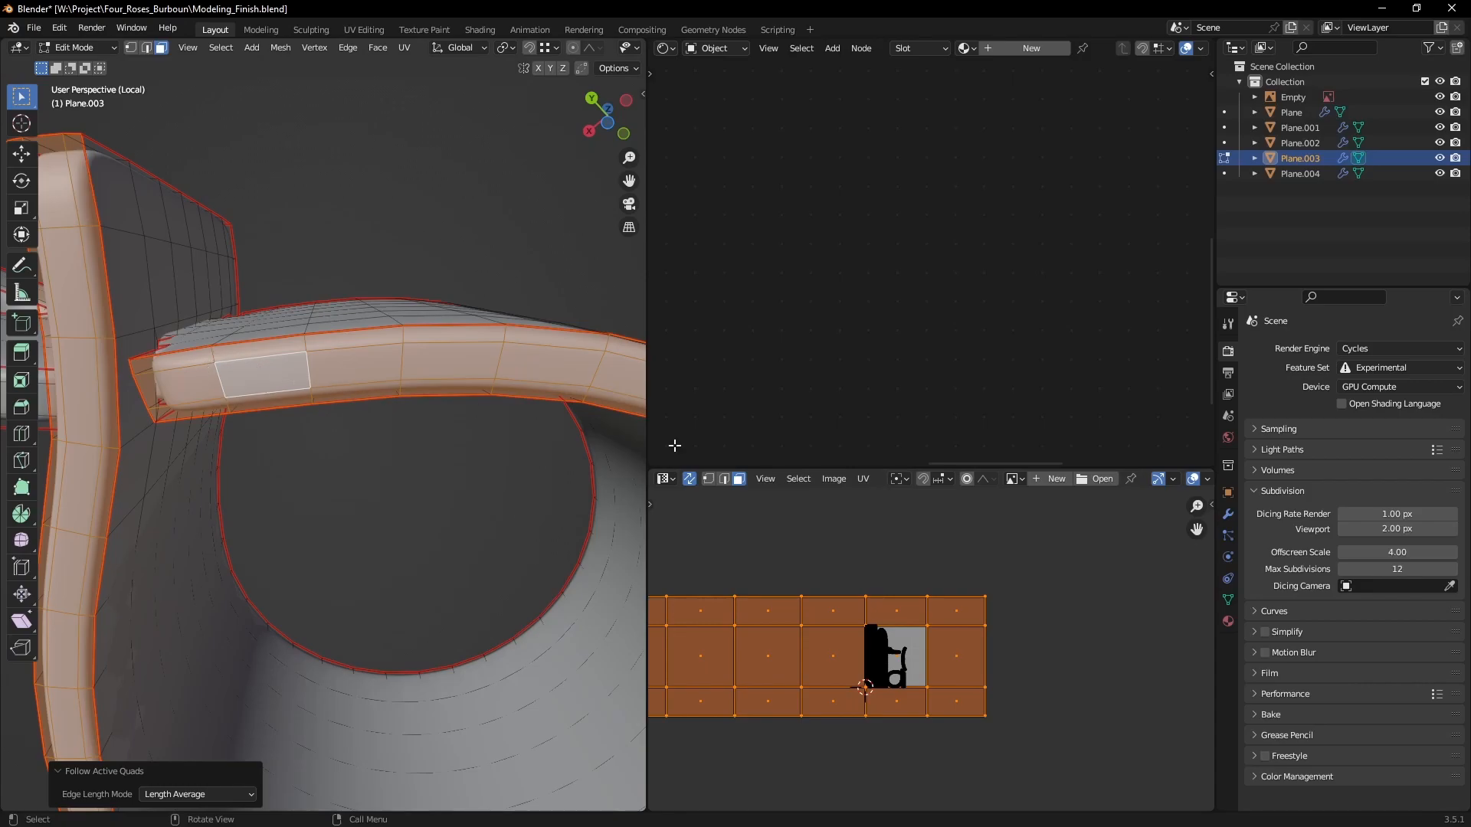
Step: Stretch the straightened rim island along X and pack it into the UV space
scroll(1024, 599, "up", 2)
scroll(1025, 600, "down", 4)
key("s")
key("x")
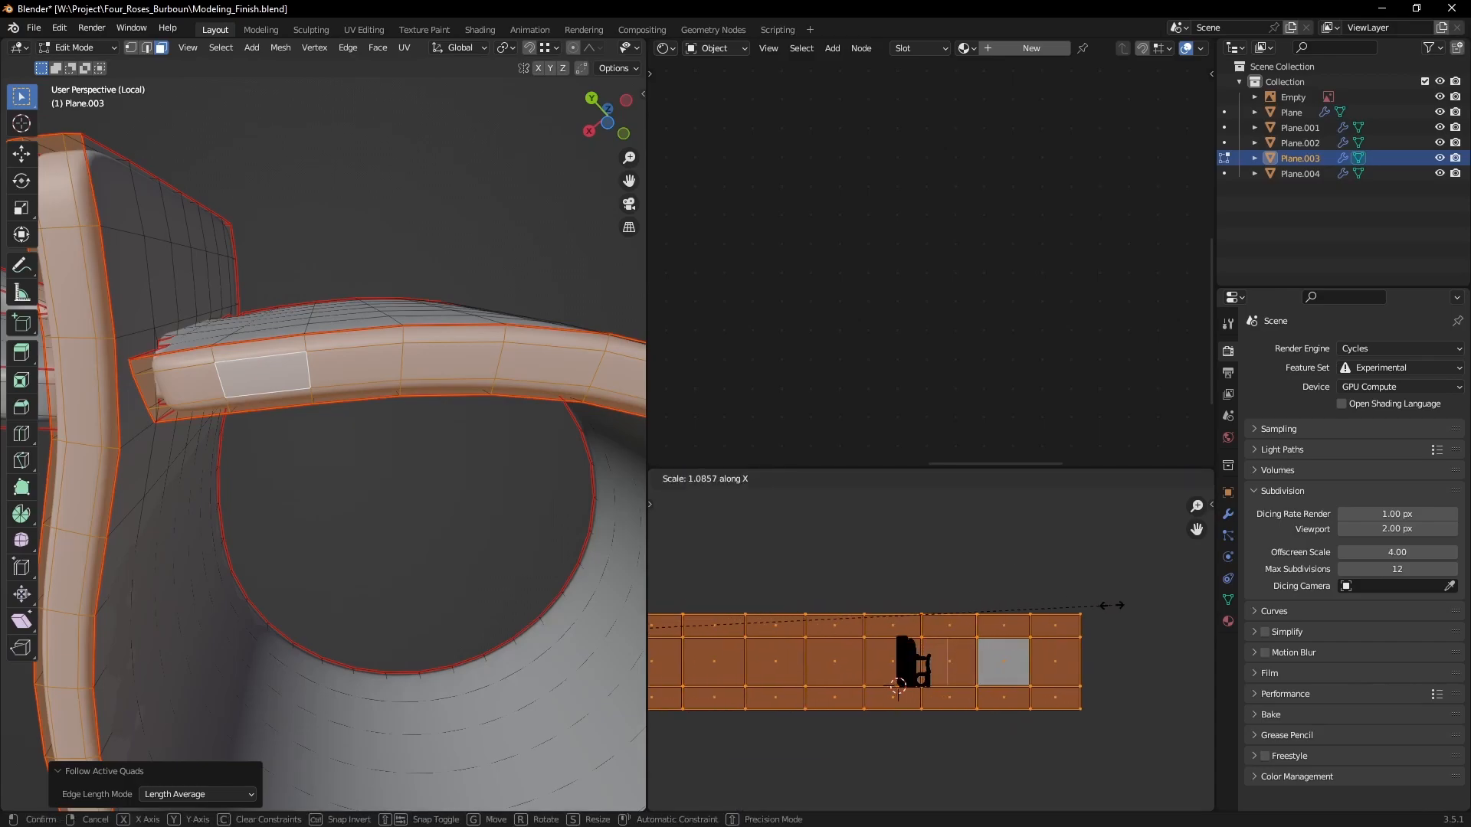
left_click(1074, 595)
scroll(1021, 617, "down", 6)
scroll(1034, 606, "up", 5)
key("q")
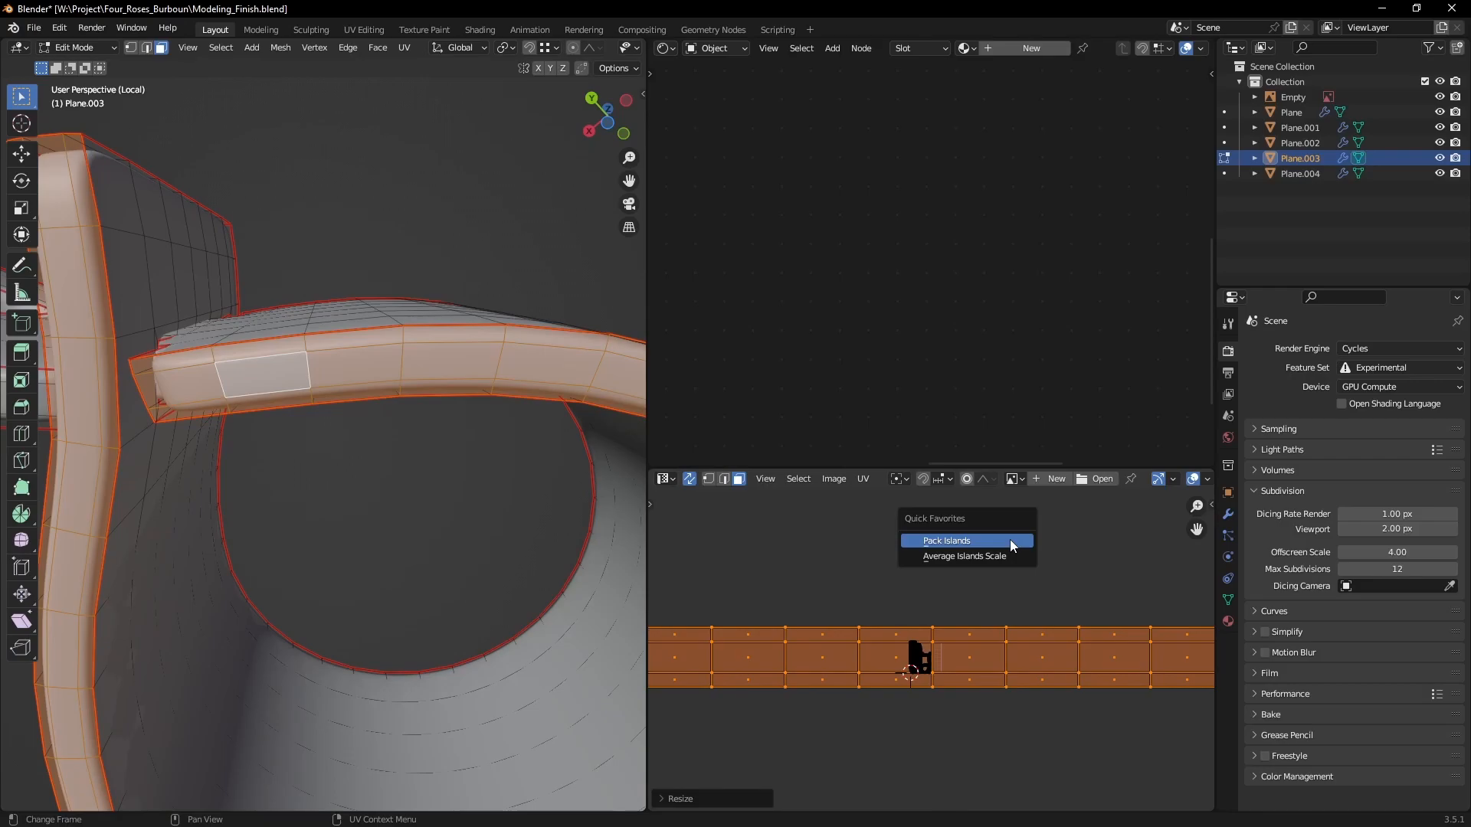
left_click(1011, 542)
scroll(938, 687, "up", 6)
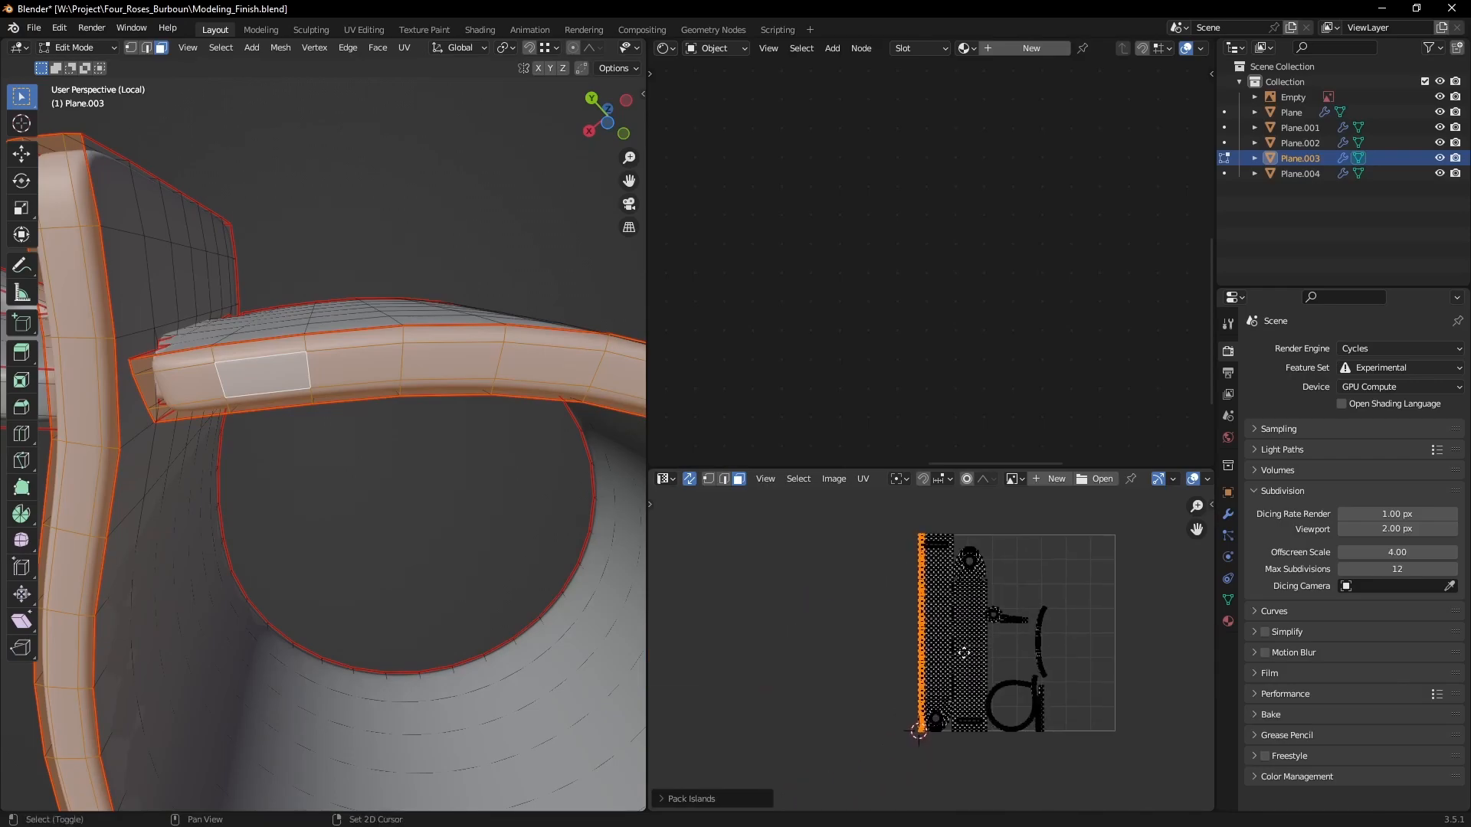
scroll(941, 669, "down", 6)
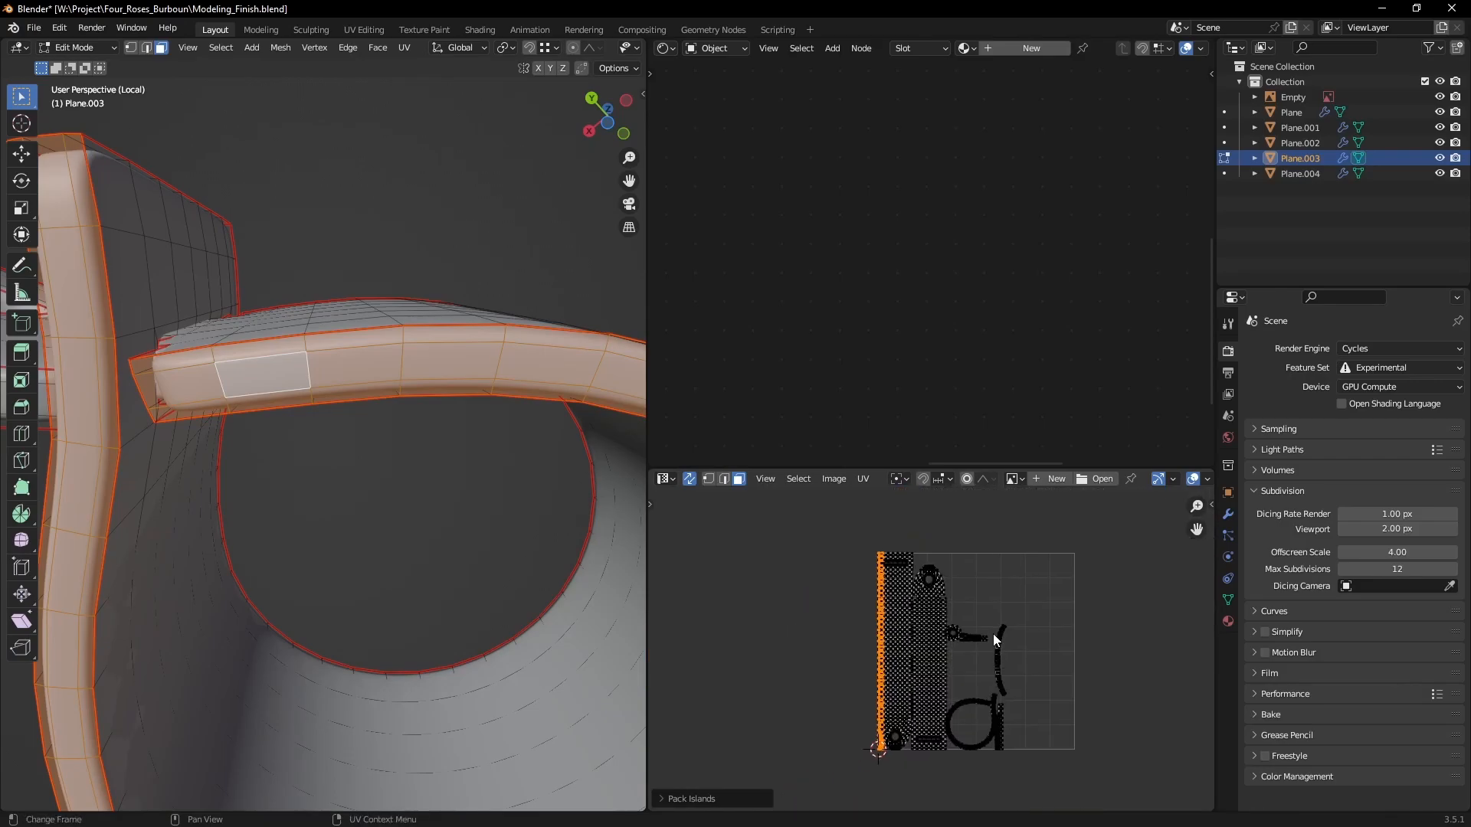
Step: Check the Quick Favorites option for the Average Islands Scale command
left_click(864, 479)
key("q")
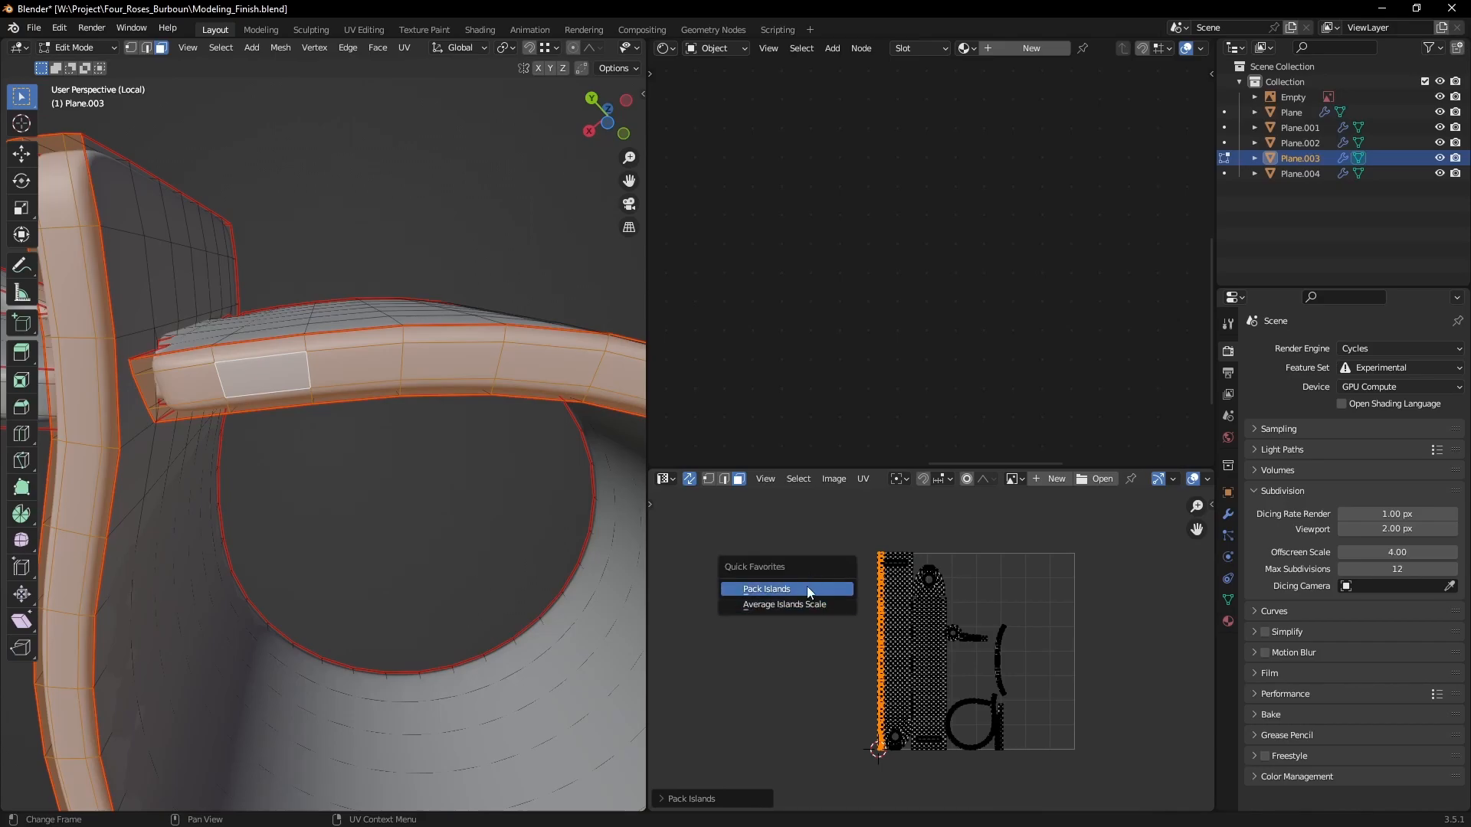
left_click(866, 478)
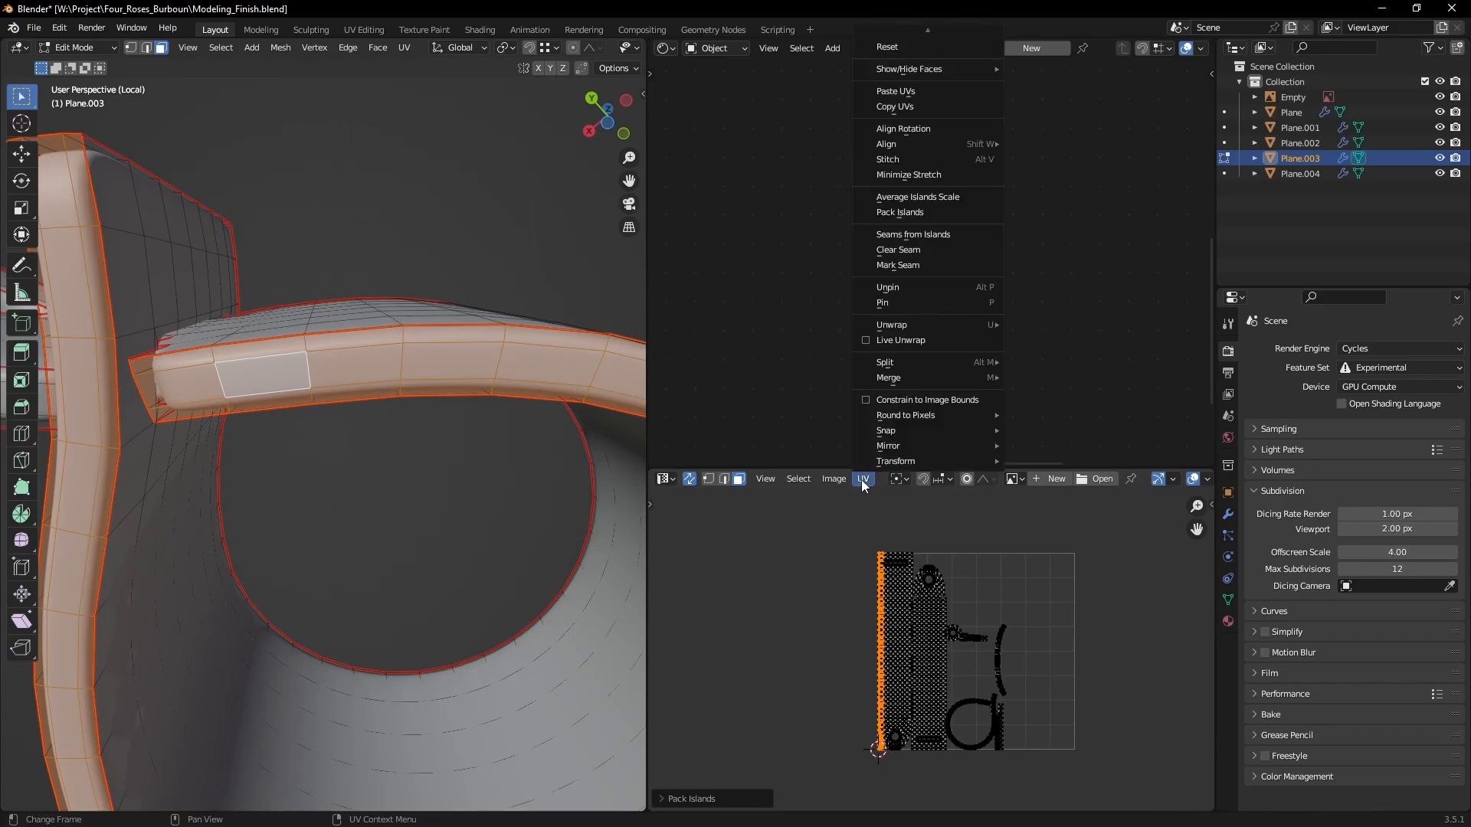
right_click(933, 199)
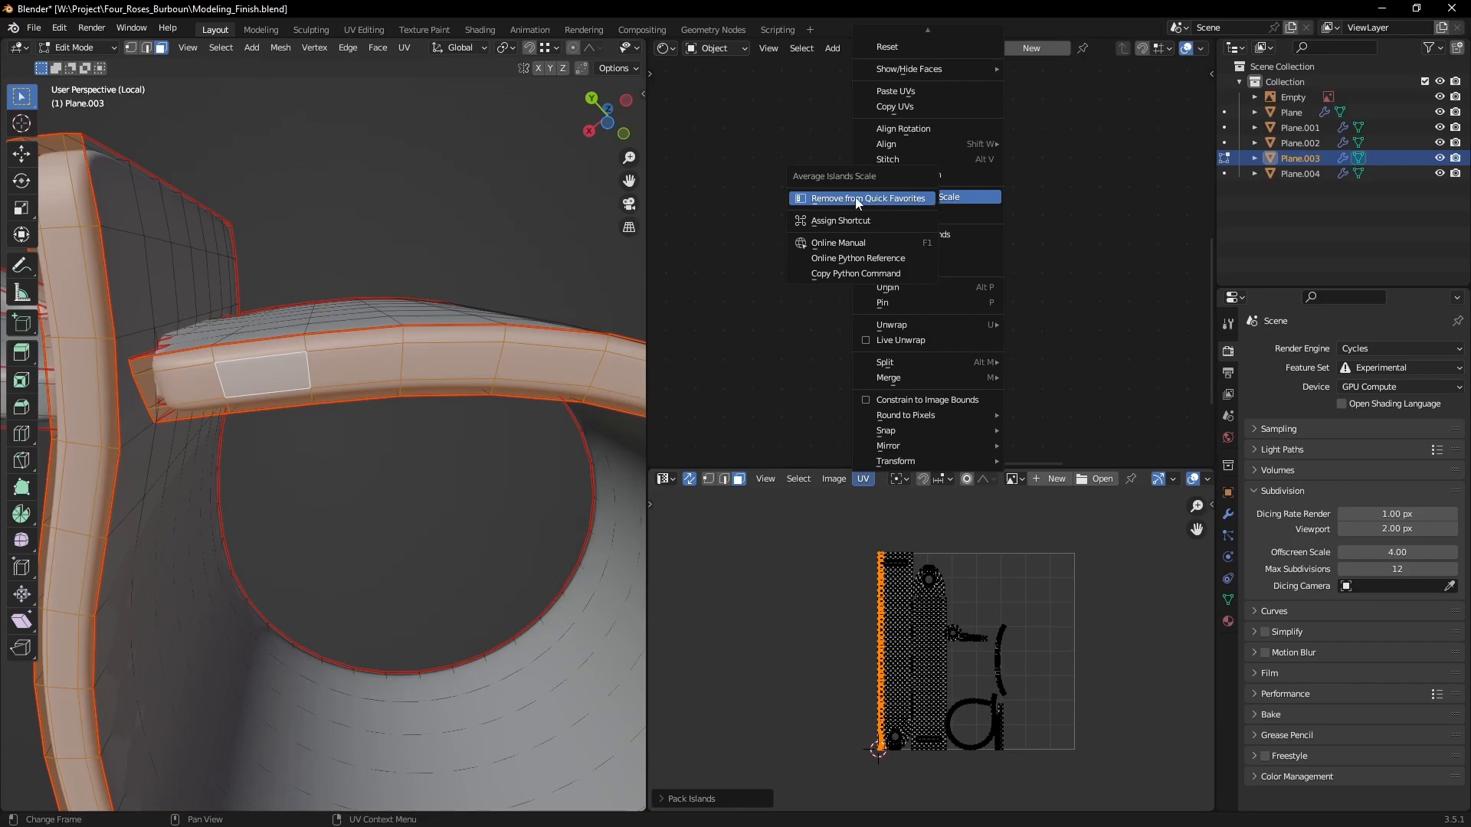
Step: Select the remaining loop-shaped UV island of the strap's other rim and reset its UVs
scroll(909, 597, "down", 3)
scroll(913, 600, "up", 3)
scroll(944, 659, "up", 5)
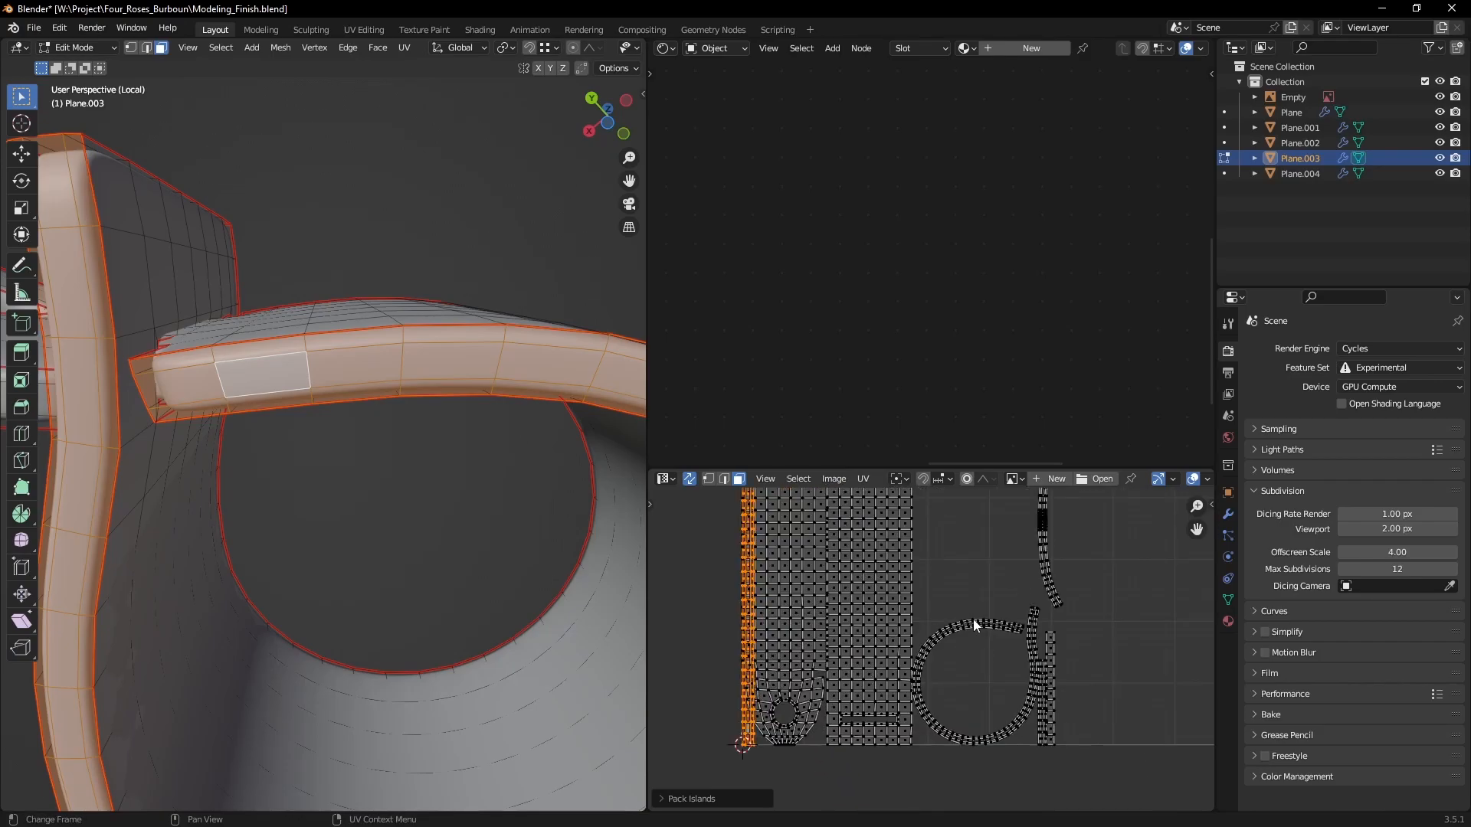
left_click(971, 626)
key("l")
scroll(383, 446, "down", 6)
middle_click_drag(384, 447, 369, 713)
scroll(374, 567, "up", 4)
scroll(360, 536, "up", 3)
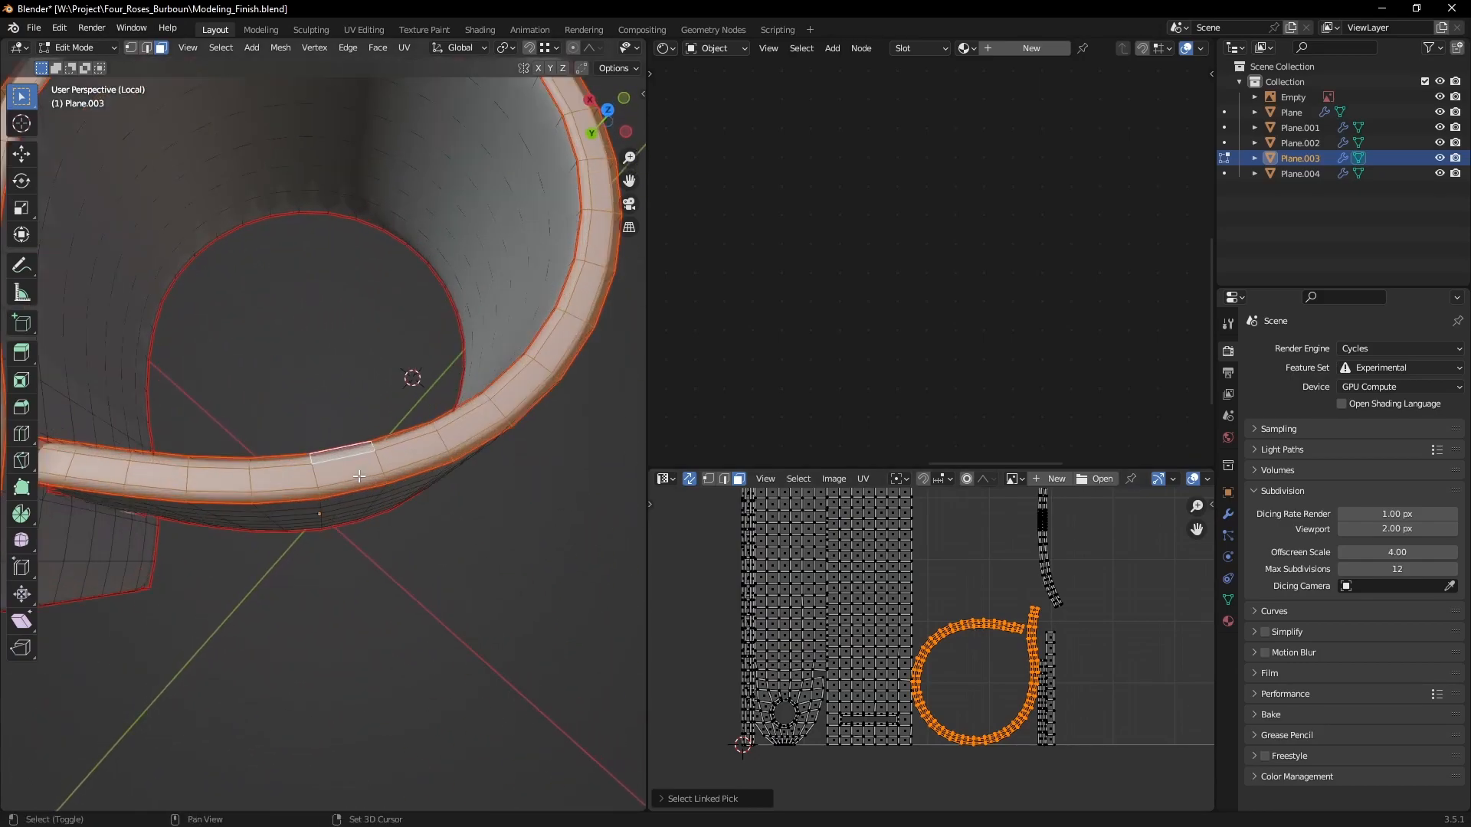
middle_click_drag(375, 485, 434, 455)
key("u")
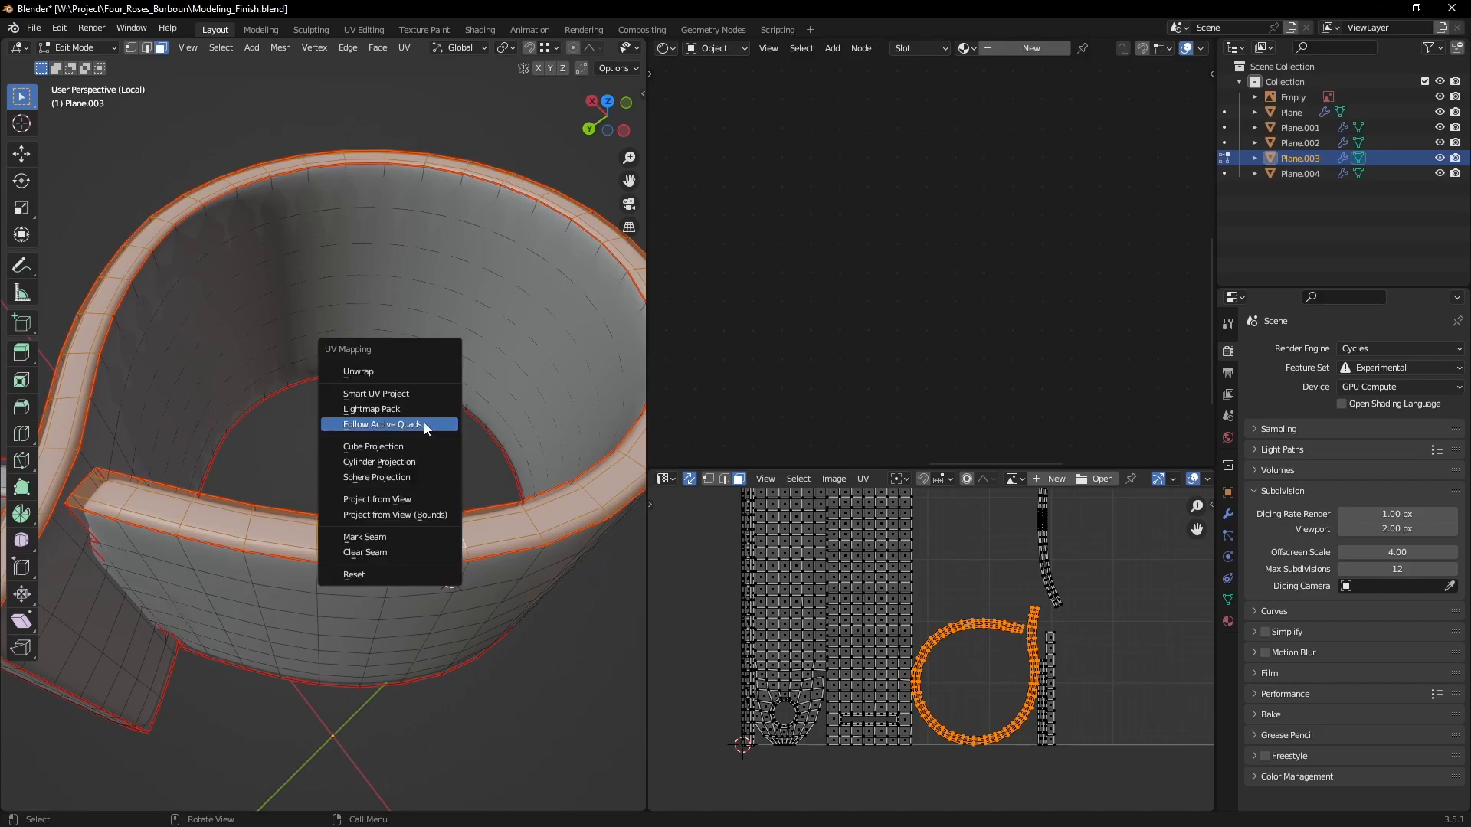
left_click(375, 571)
Step: Straighten the second rim island with Follow Active Quads in Length Average mode and pack it
key("u")
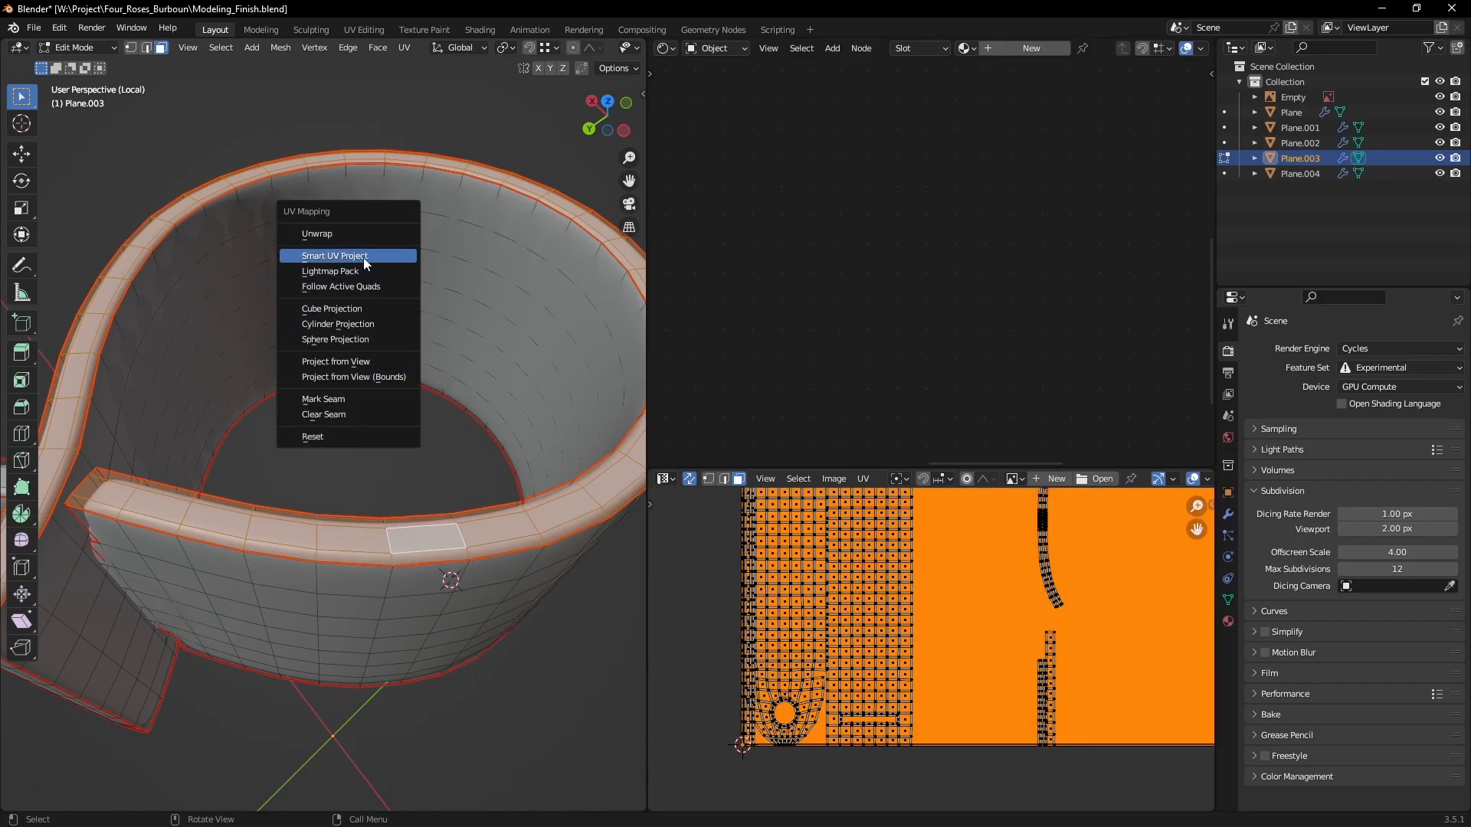
left_click(360, 286)
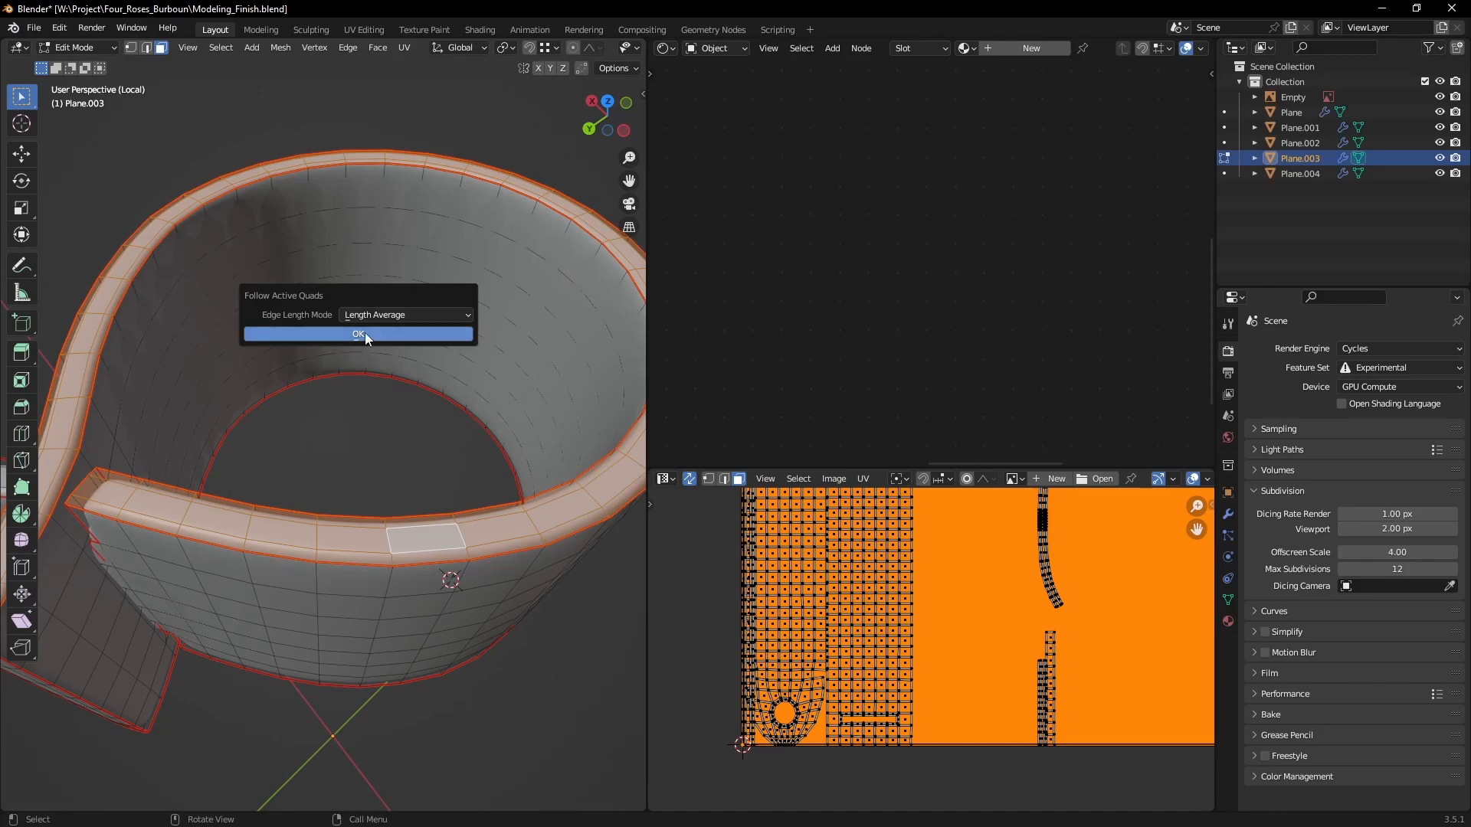
left_click(365, 332)
scroll(996, 651, "down", 5)
key("q")
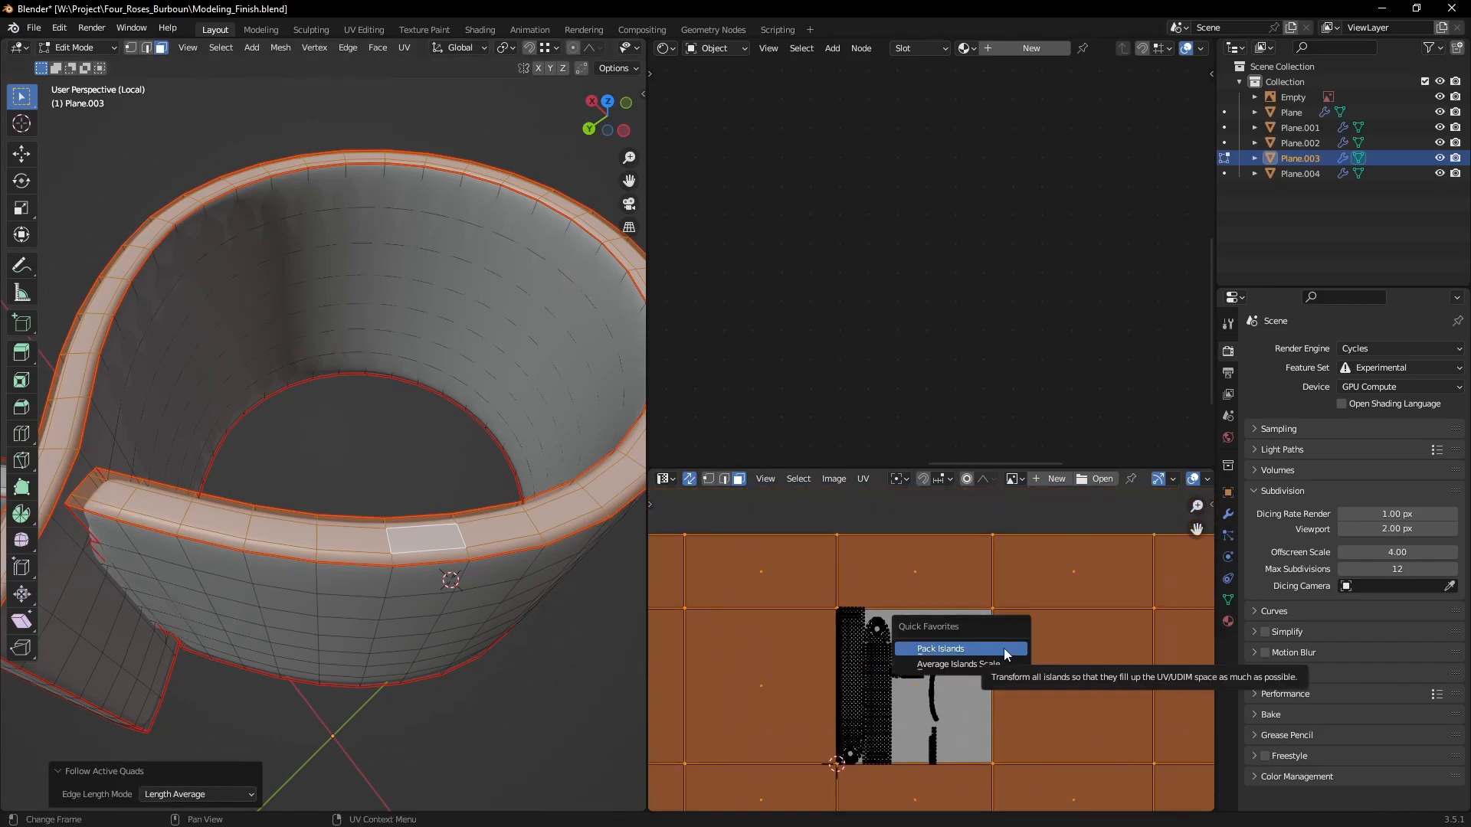
left_click(1003, 648)
Step: Stretch the packed second rim strip along Y and scale it uniformly to about 0.51
scroll(932, 659, "up", 1)
key("s")
key("y")
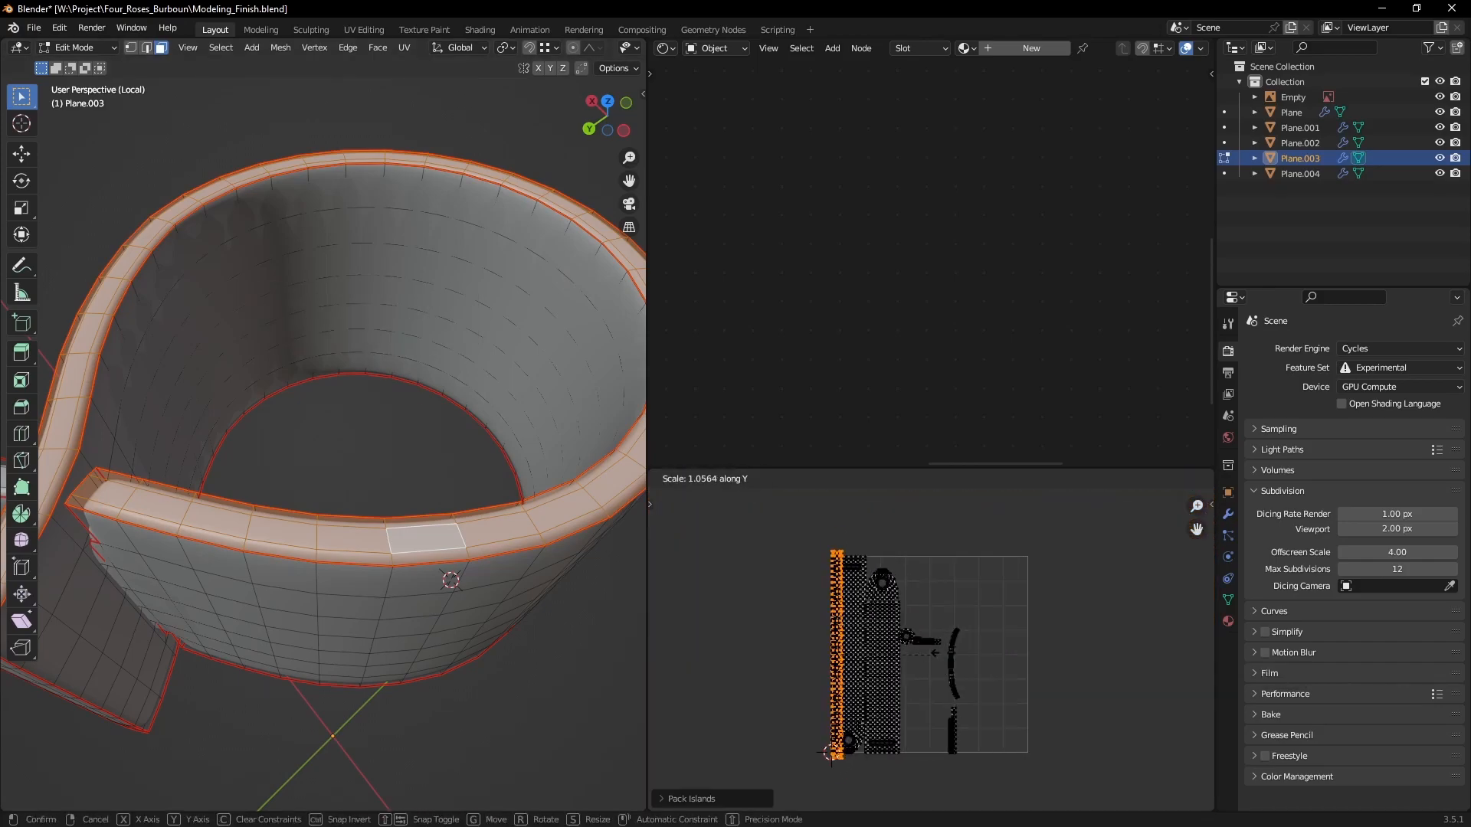
left_click(1061, 628)
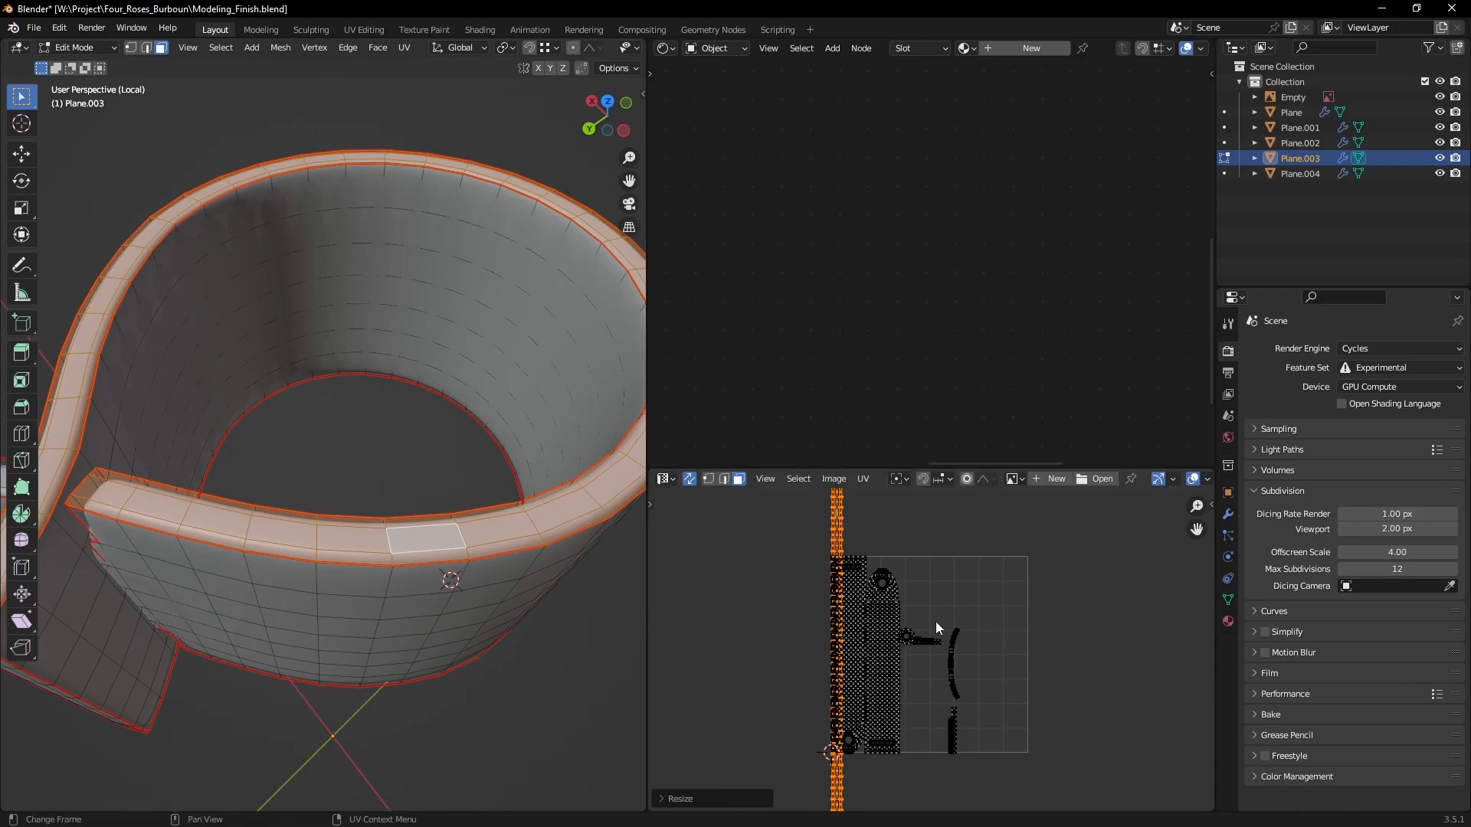
key("s")
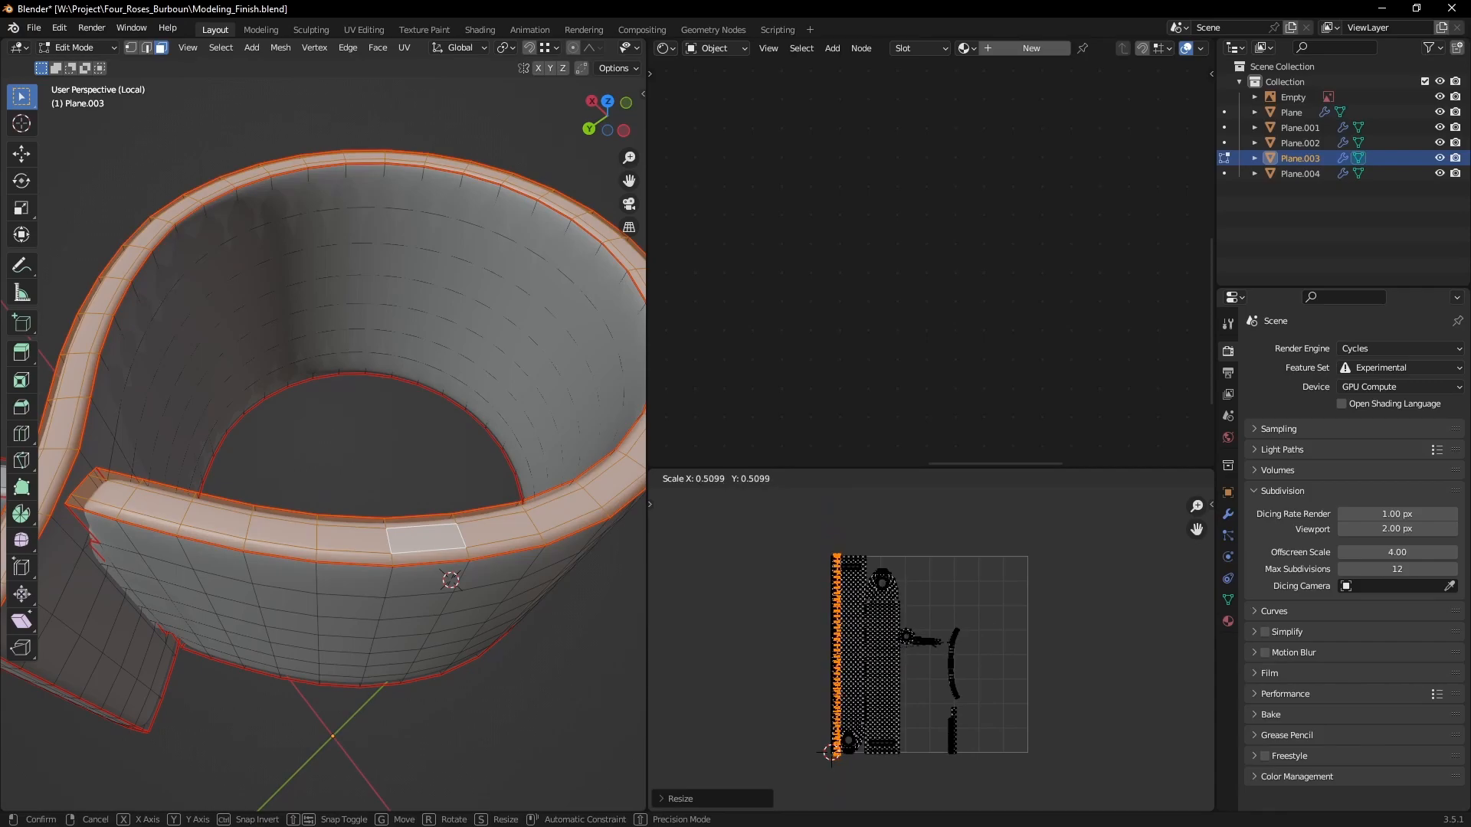
left_click(921, 633)
Step: Select the curved strip island of the tab's outer edge, make a middle face active, and reset its UVs
middle_click_drag(849, 635, 897, 644, "shift")
scroll(401, 598, "down", 1)
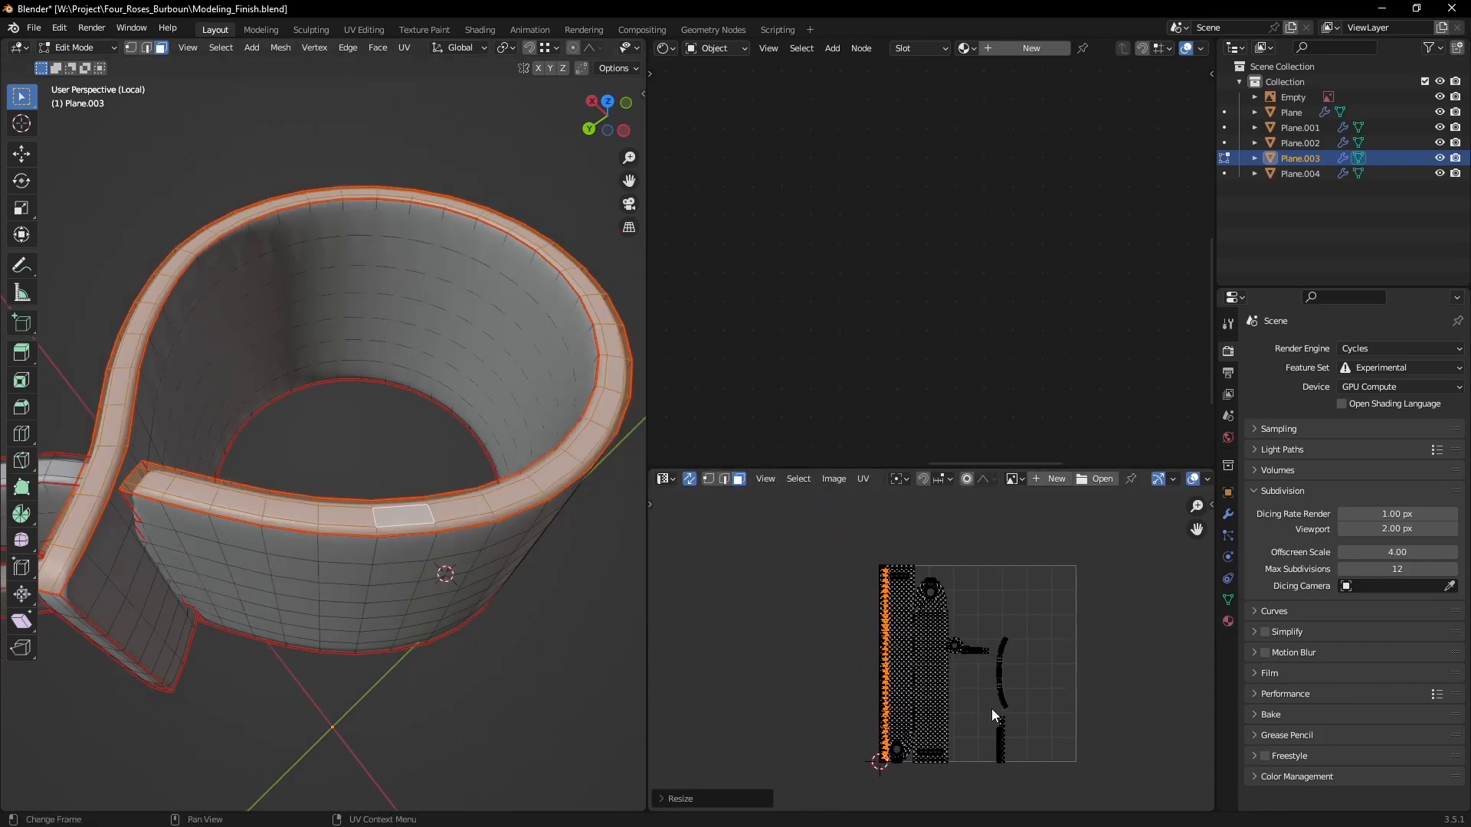
scroll(975, 691, "up", 5)
middle_click_drag(1059, 638, 961, 709, "shift")
left_click(979, 634)
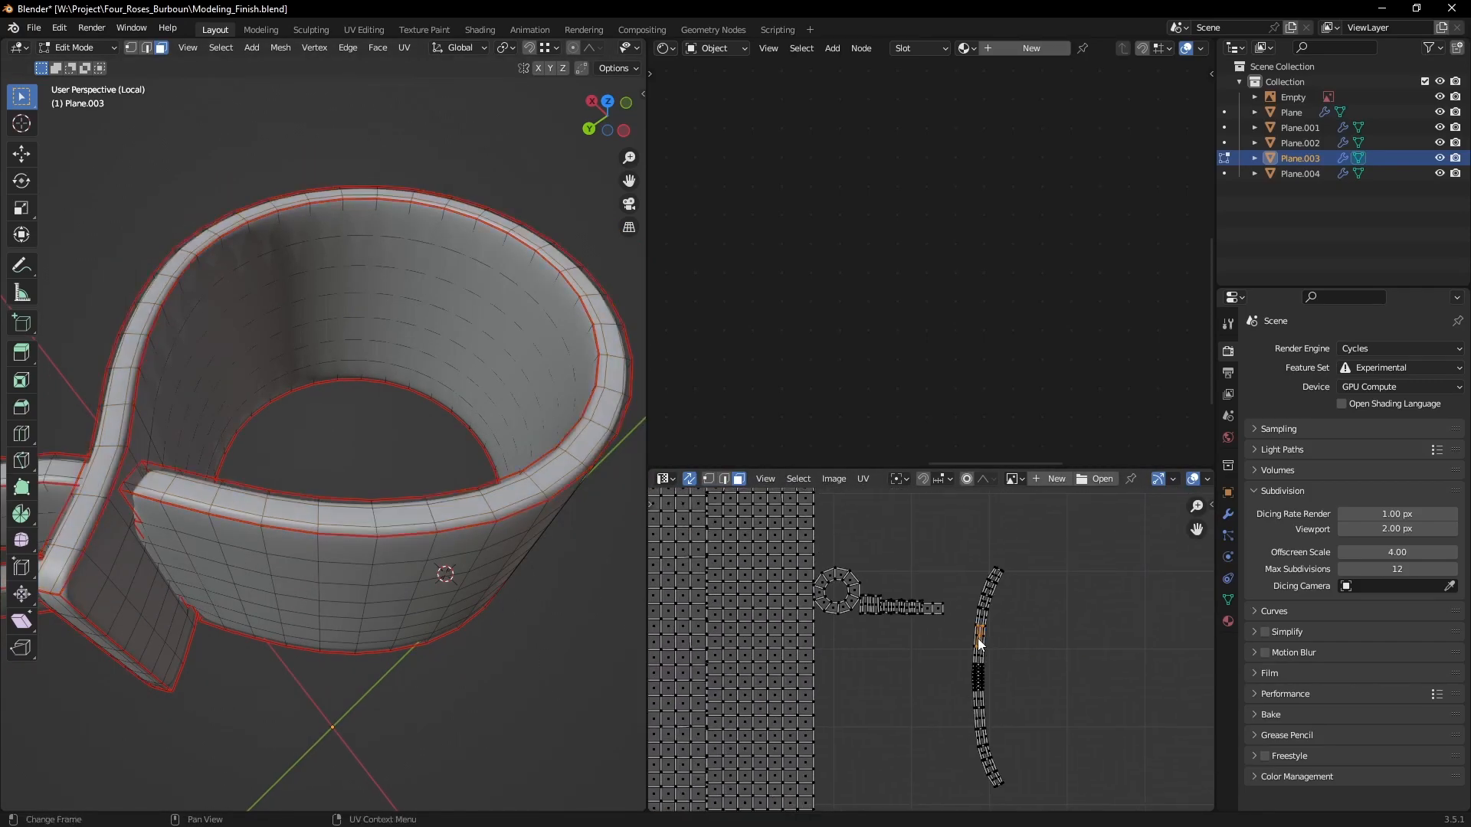
key("l")
middle_click_drag(276, 597, 395, 507)
left_click(408, 463, "shift")
left_click(408, 464, "shift")
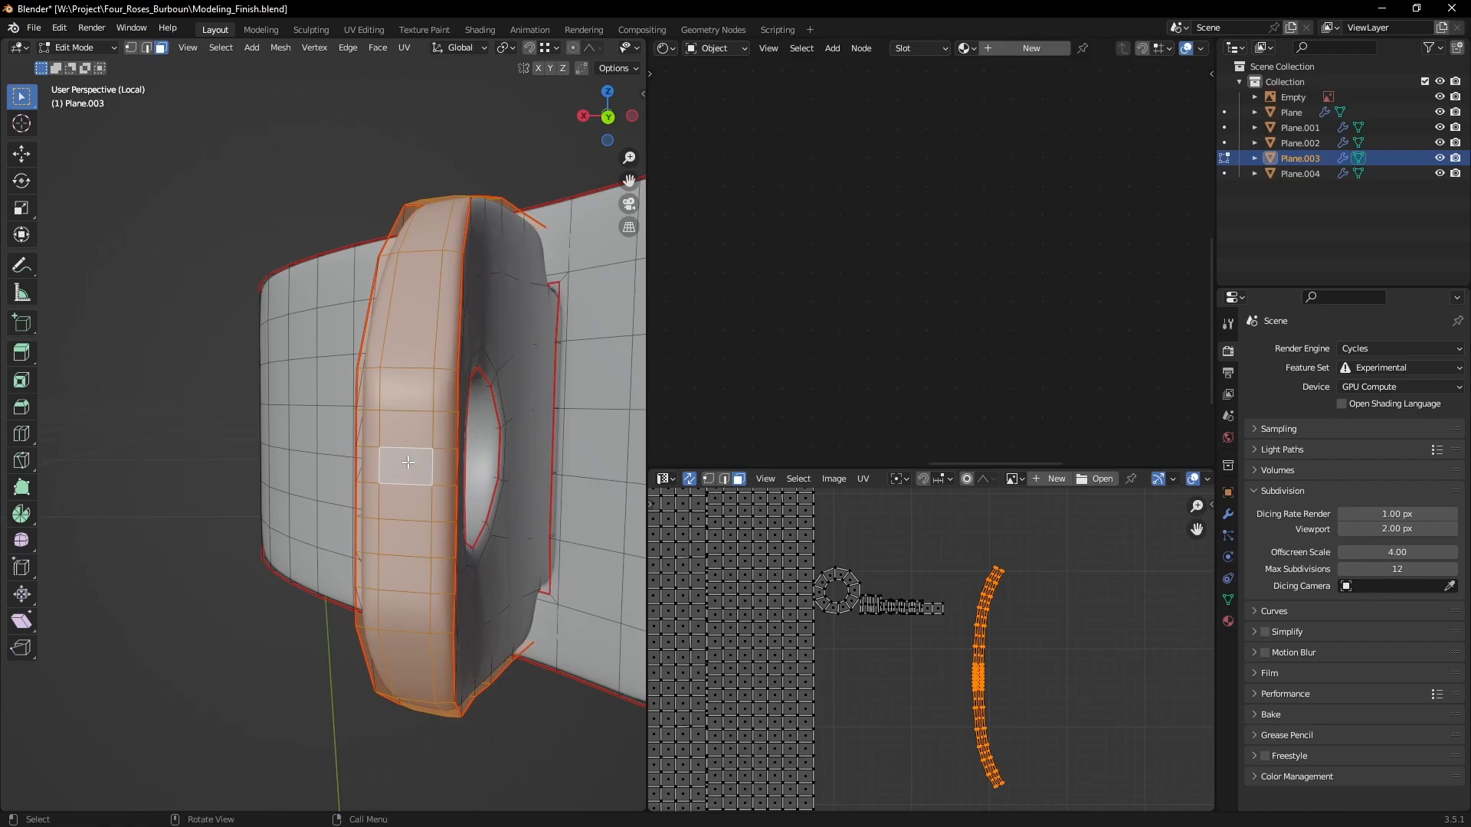
key("u")
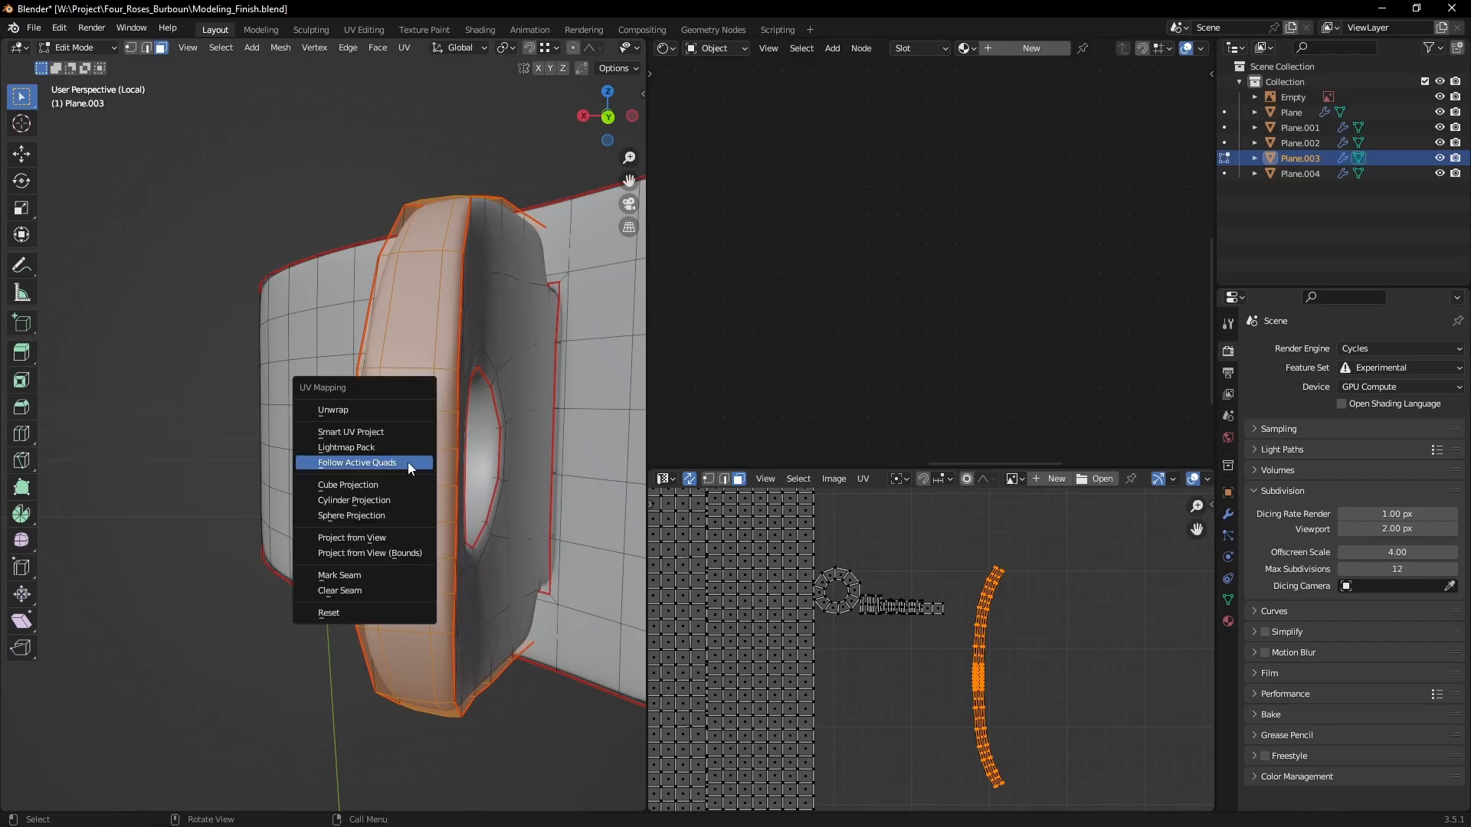
left_click(365, 613)
Step: Straighten the tab-edge strip island with Follow Active Quads
key("u")
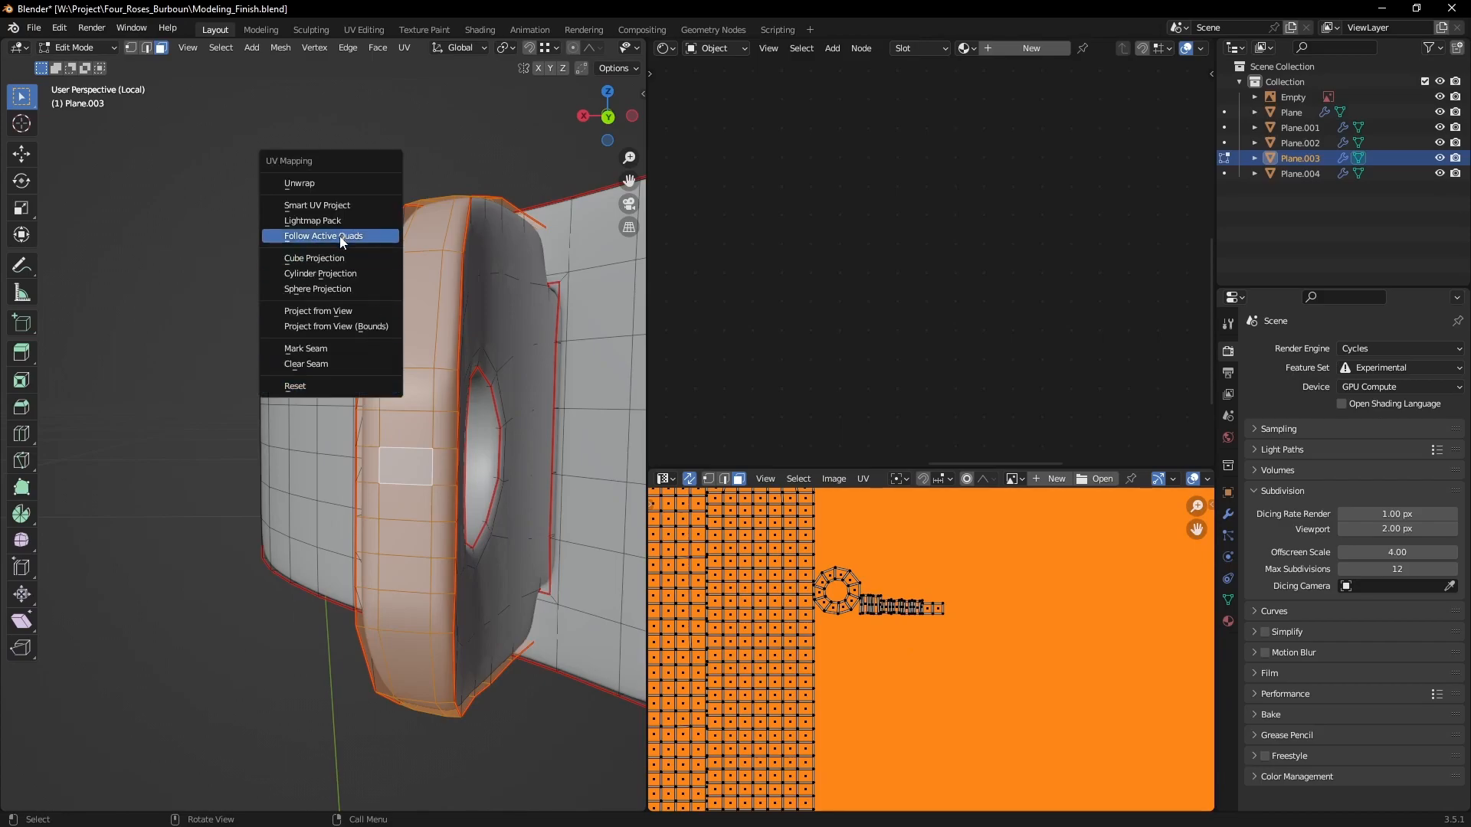
left_click(339, 238)
left_click(339, 237)
scroll(972, 651, "down", 11)
Step: Rescale the straightened tab-edge strip along X and pack it into the UV space
key("s")
key("x")
left_click(1034, 642)
key("q")
left_click(1031, 641)
Step: Select the ring-shaped UV island of the tab's hole and reset its UVs
scroll(949, 651, "up", 8)
middle_click_drag(949, 649, 981, 679)
left_click(918, 607)
scroll(910, 616, "up", 6)
left_click(889, 596)
key("l")
middle_click_drag(530, 573, 493, 592)
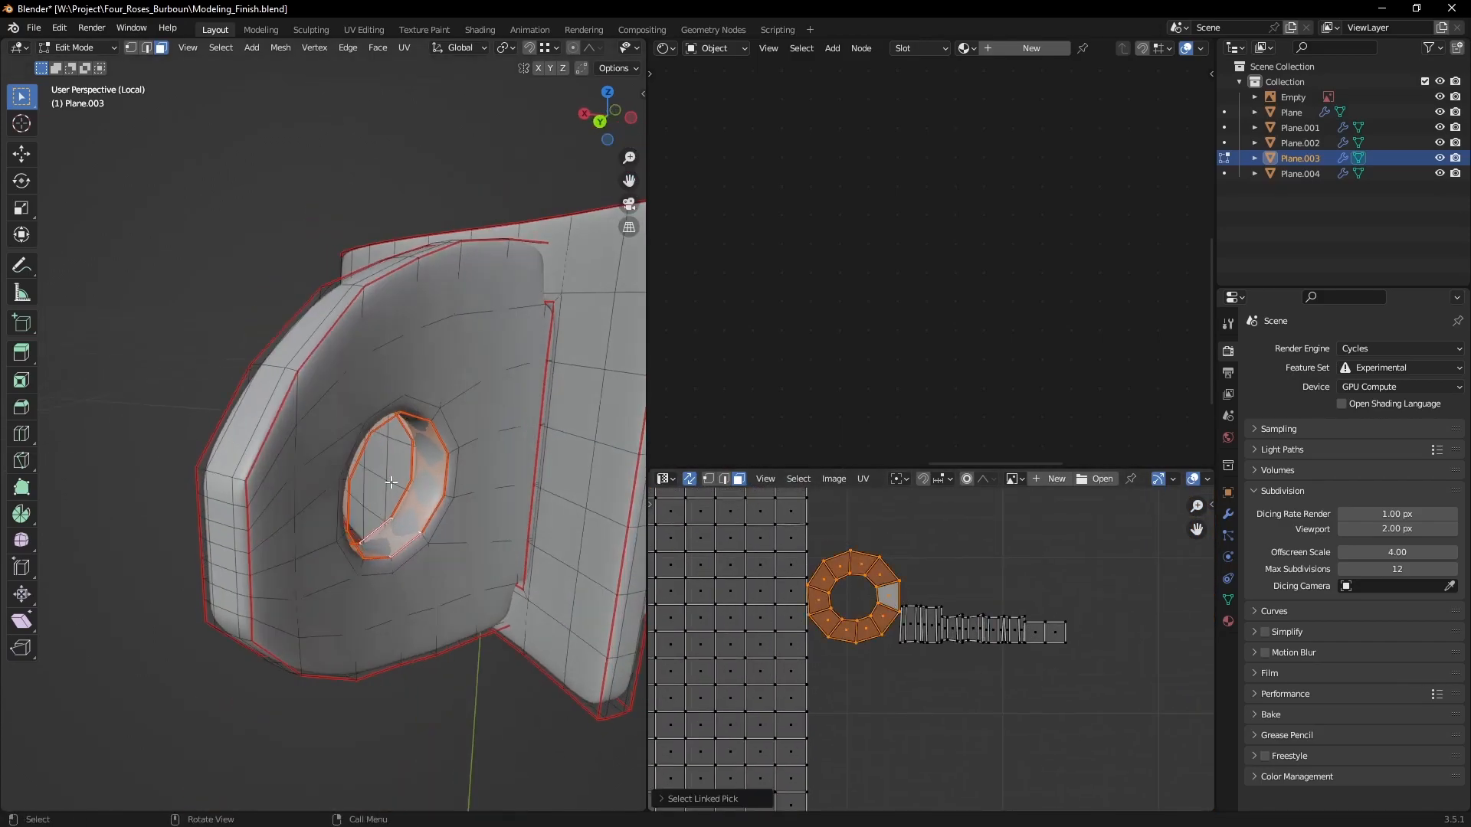
key("u")
left_click(382, 629)
Step: Straighten the hole's ring island with Follow Active Quads and pack it
key("u")
left_click(431, 239)
left_click(431, 239)
scroll(988, 635, "down", 11)
key("q")
left_click(1036, 622)
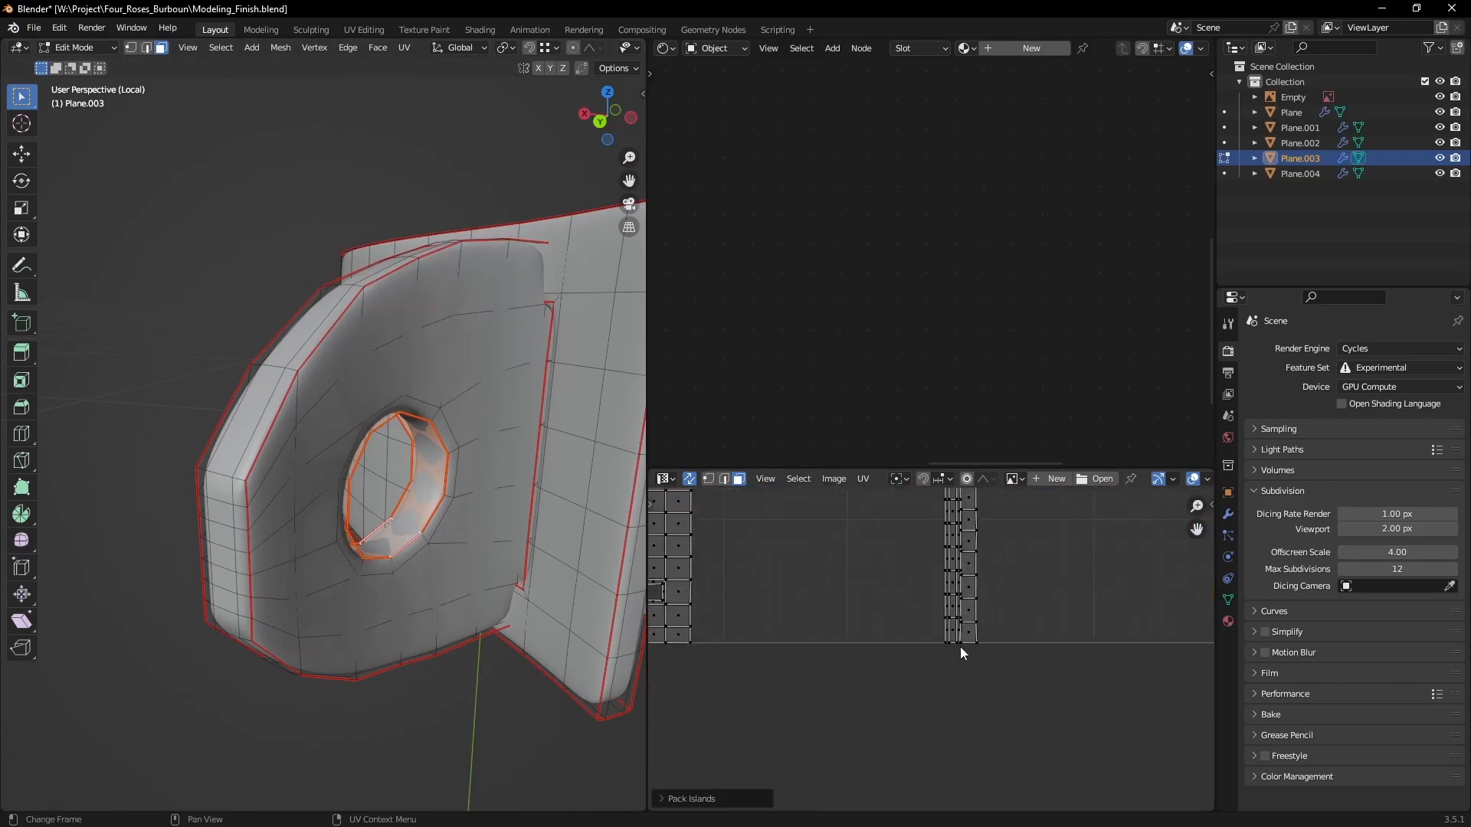
Step: Select the whole strap, average the scale of all its UV islands, and pack them together
scroll(988, 674, "down", 8)
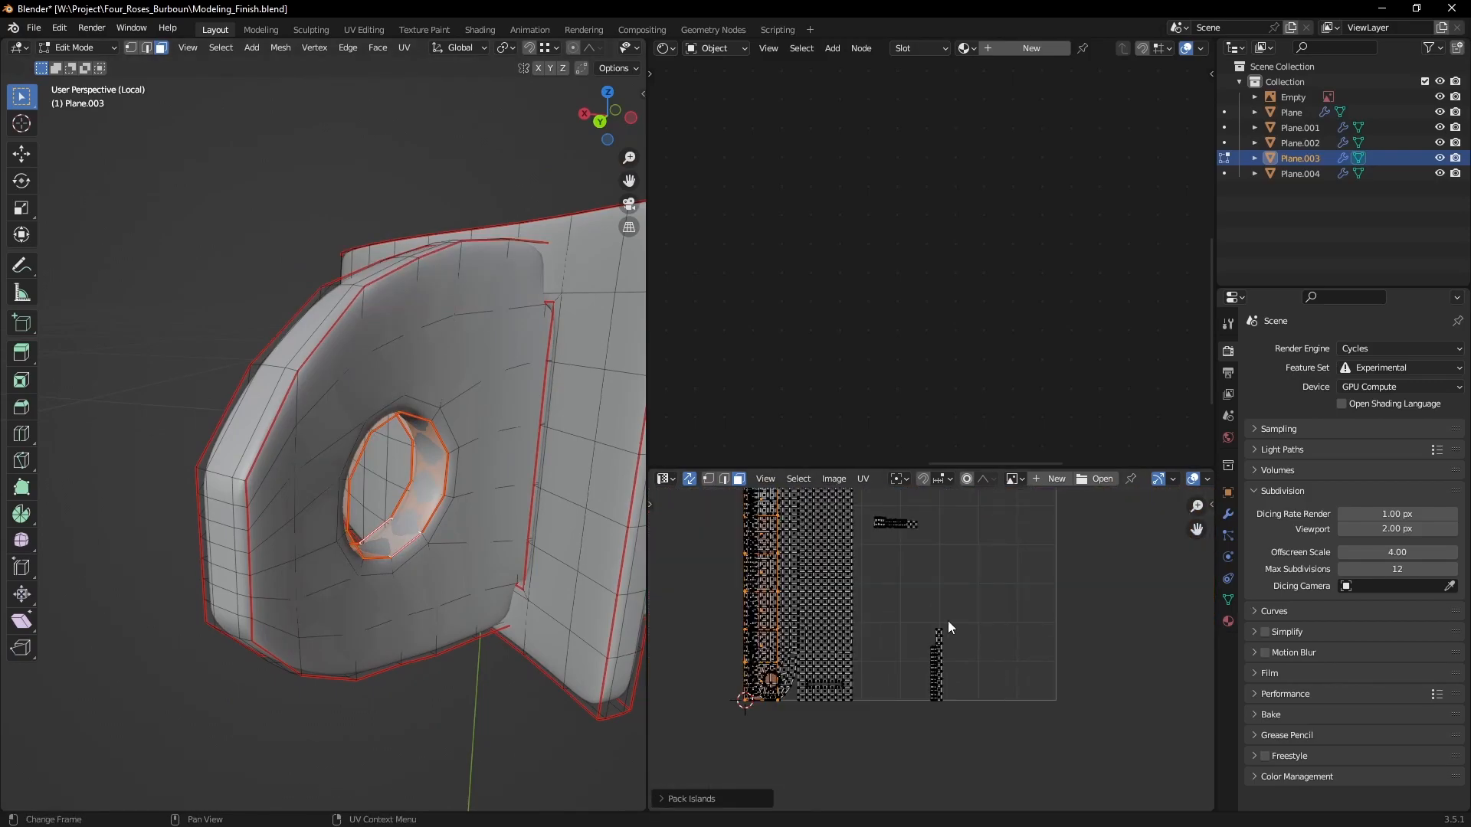
middle_click_drag(921, 554, 981, 642)
scroll(525, 525, "down", 6)
middle_click_drag(517, 517, 429, 544, "shift")
scroll(452, 532, "up", 3)
key("a")
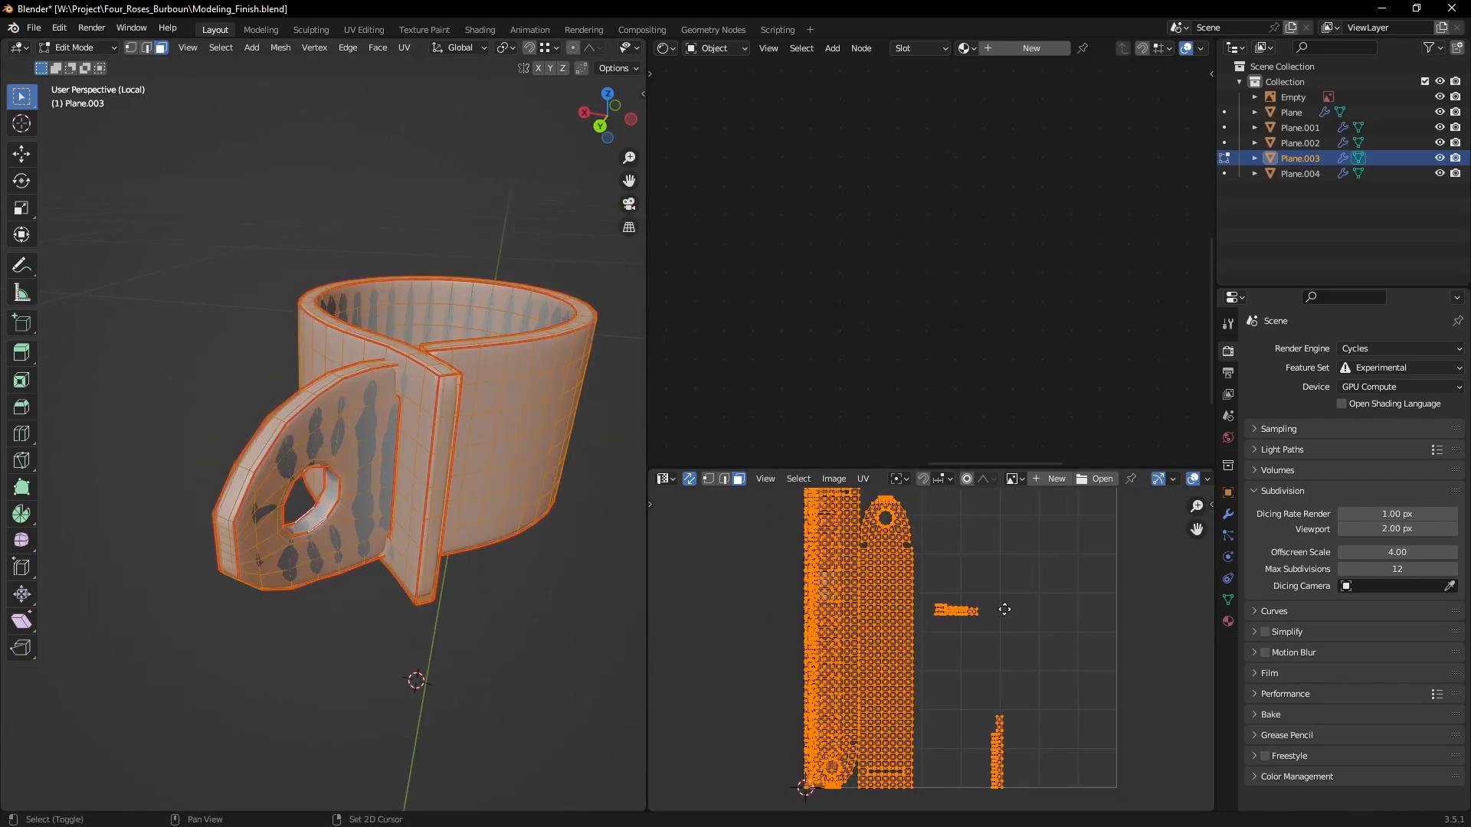
key("q")
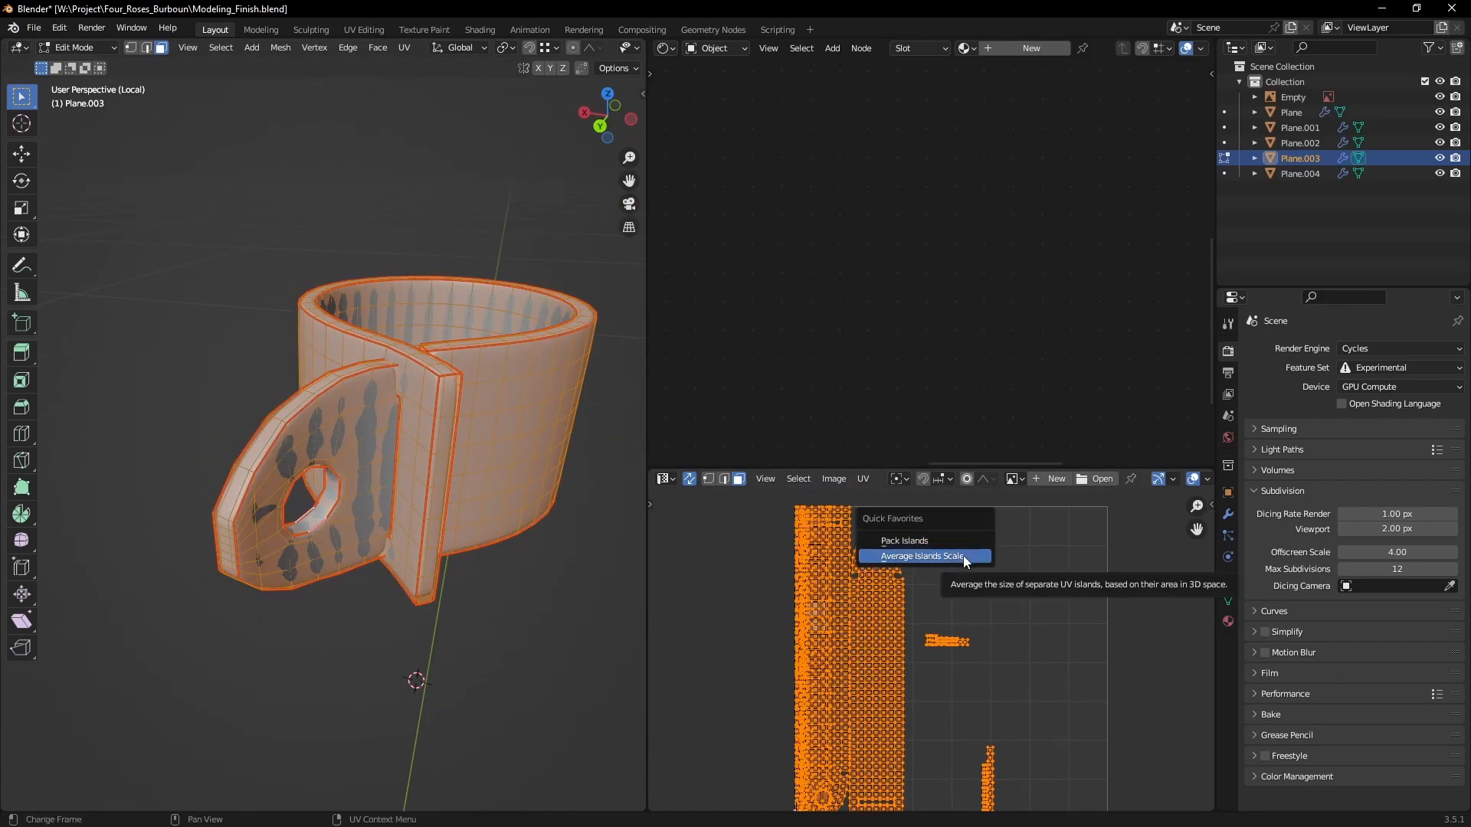
left_click(963, 554)
key("q")
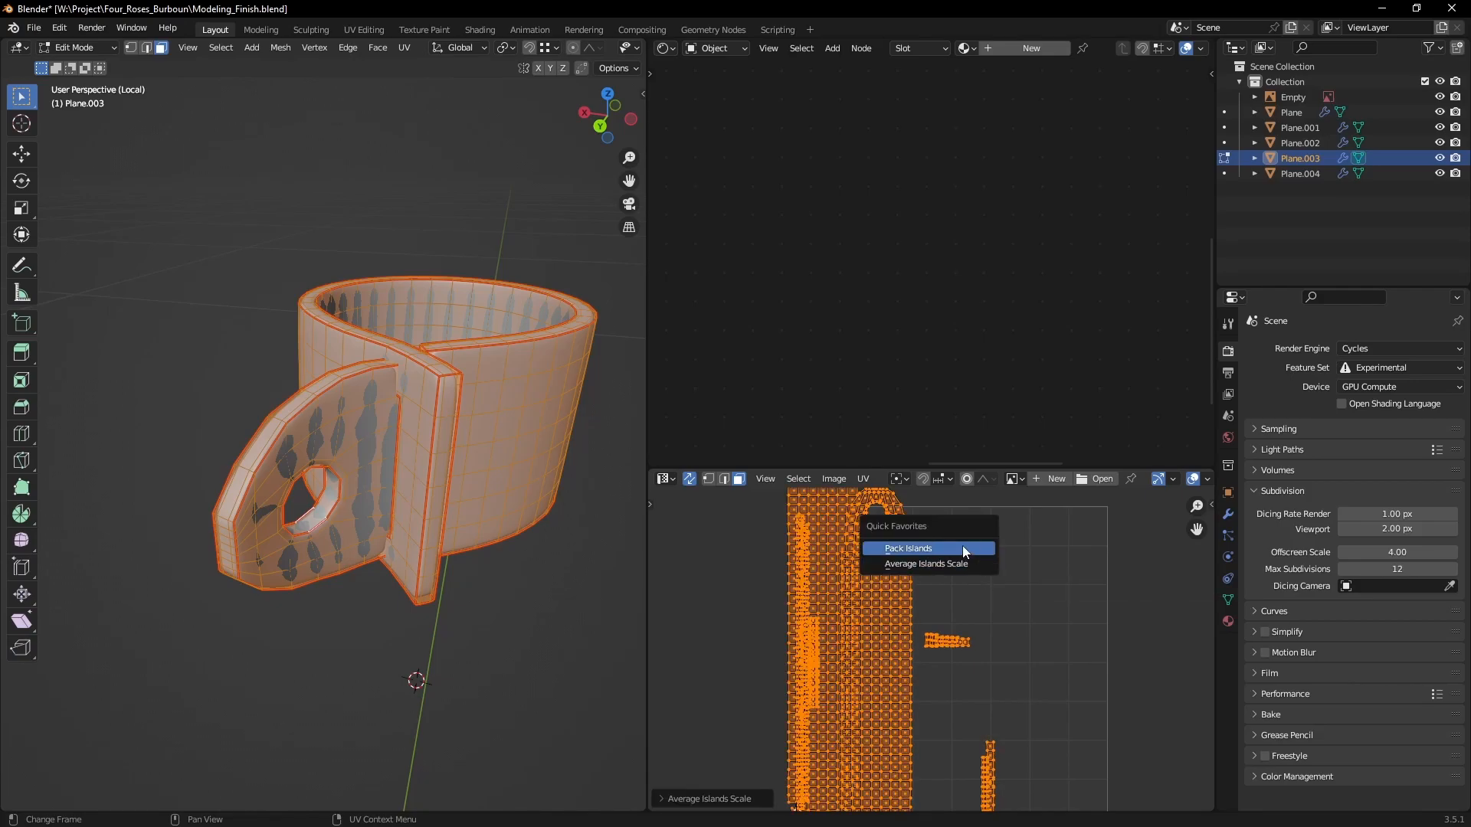
left_click(962, 545)
Step: Inspect the packed UV layout of the strap, especially the straightened strips along its lower edge
scroll(958, 564, "down", 2)
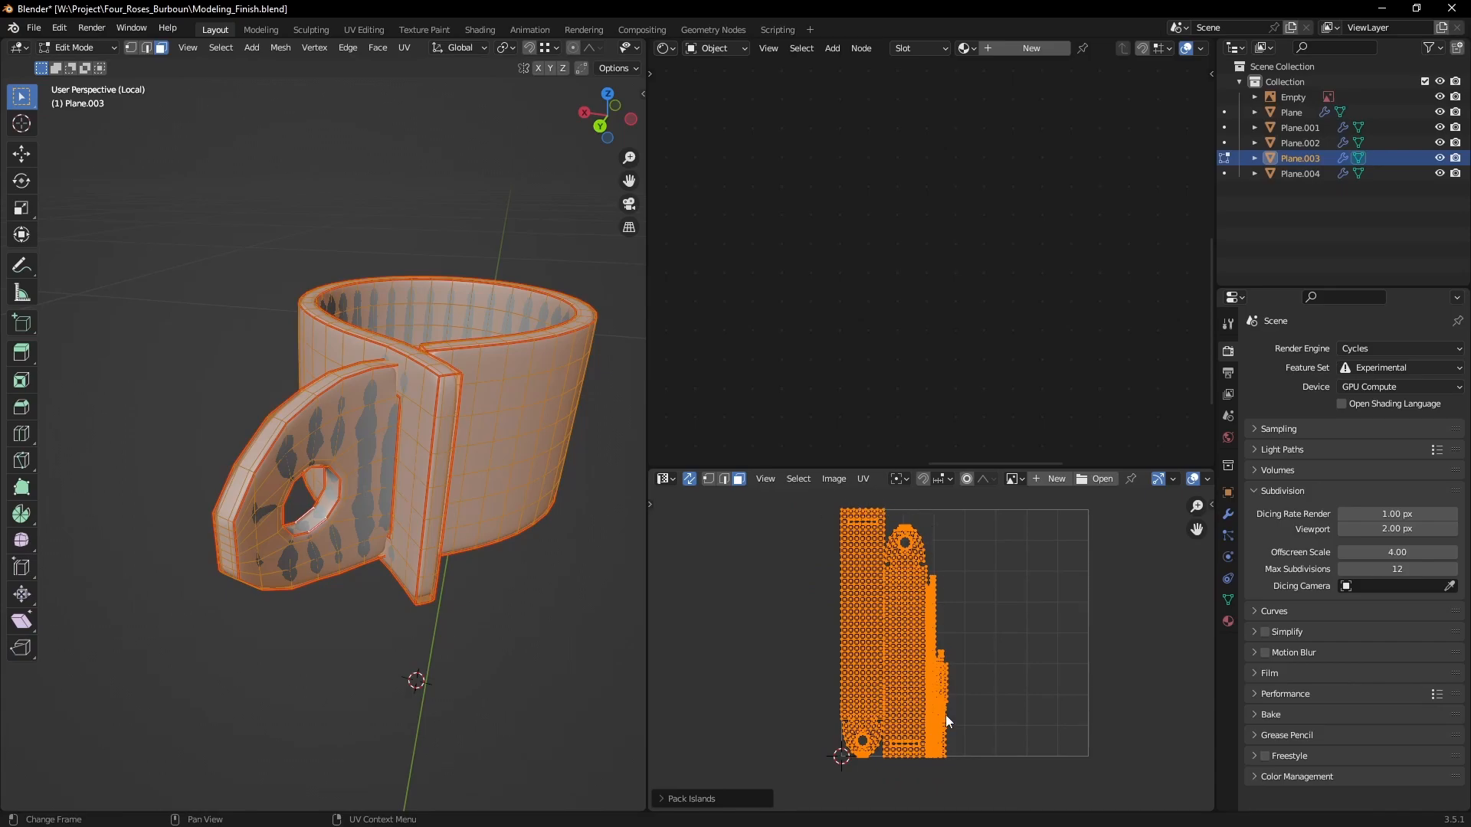
scroll(956, 673, "up", 6)
scroll(956, 671, "down", 6)
middle_click_drag(956, 670, 960, 596)
scroll(959, 596, "up", 6)
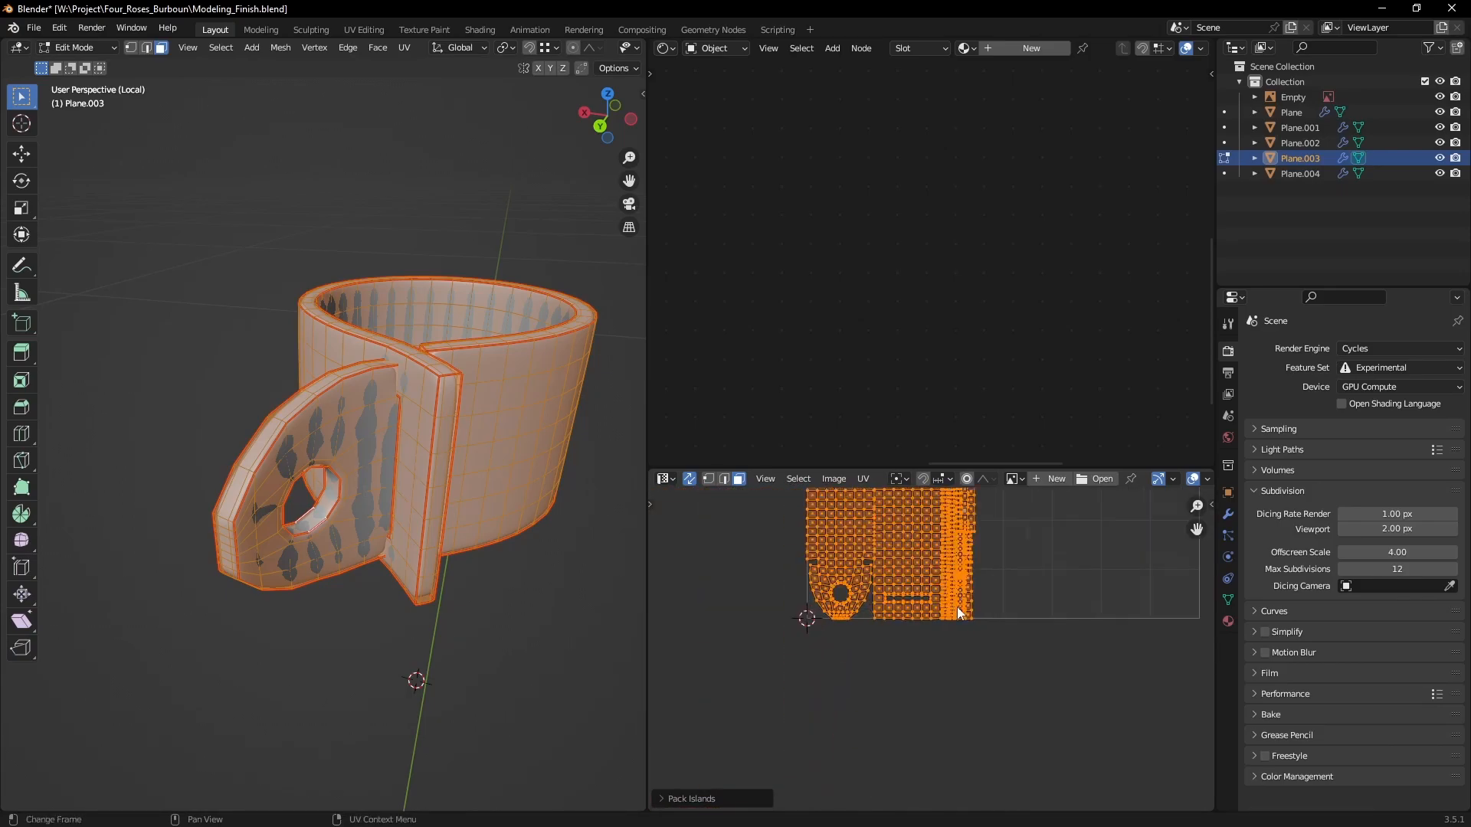
scroll(735, 601, "down", 2)
middle_click_drag(723, 596, 805, 618)
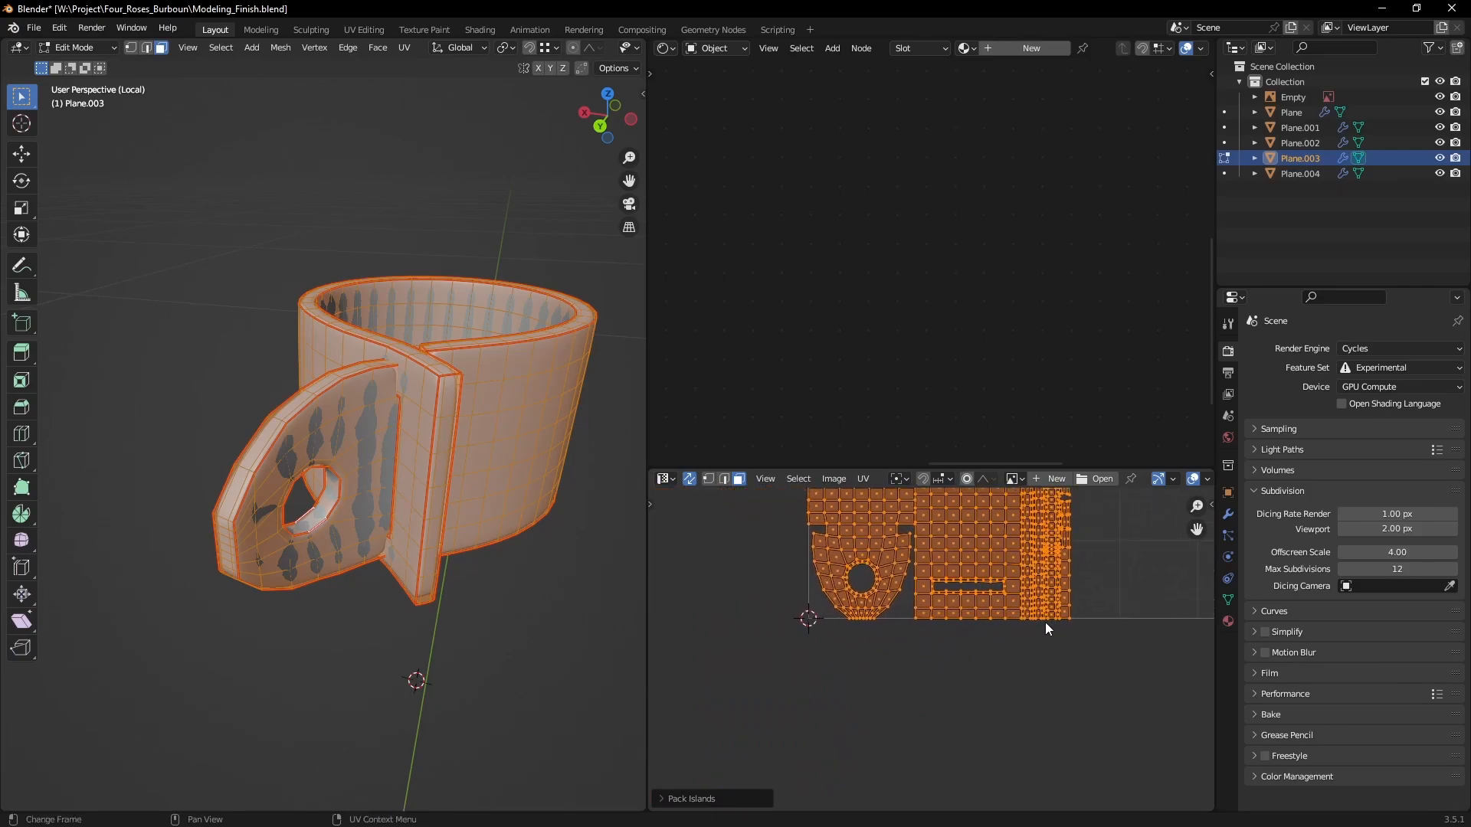
Step: Increase the margin of the packed strap UV islands to 0.056 so that they are spaced further apart
scroll(1106, 637, "down", 4)
middle_click_drag(1047, 509, 1048, 617, "shift")
scroll(919, 666, "up", 6)
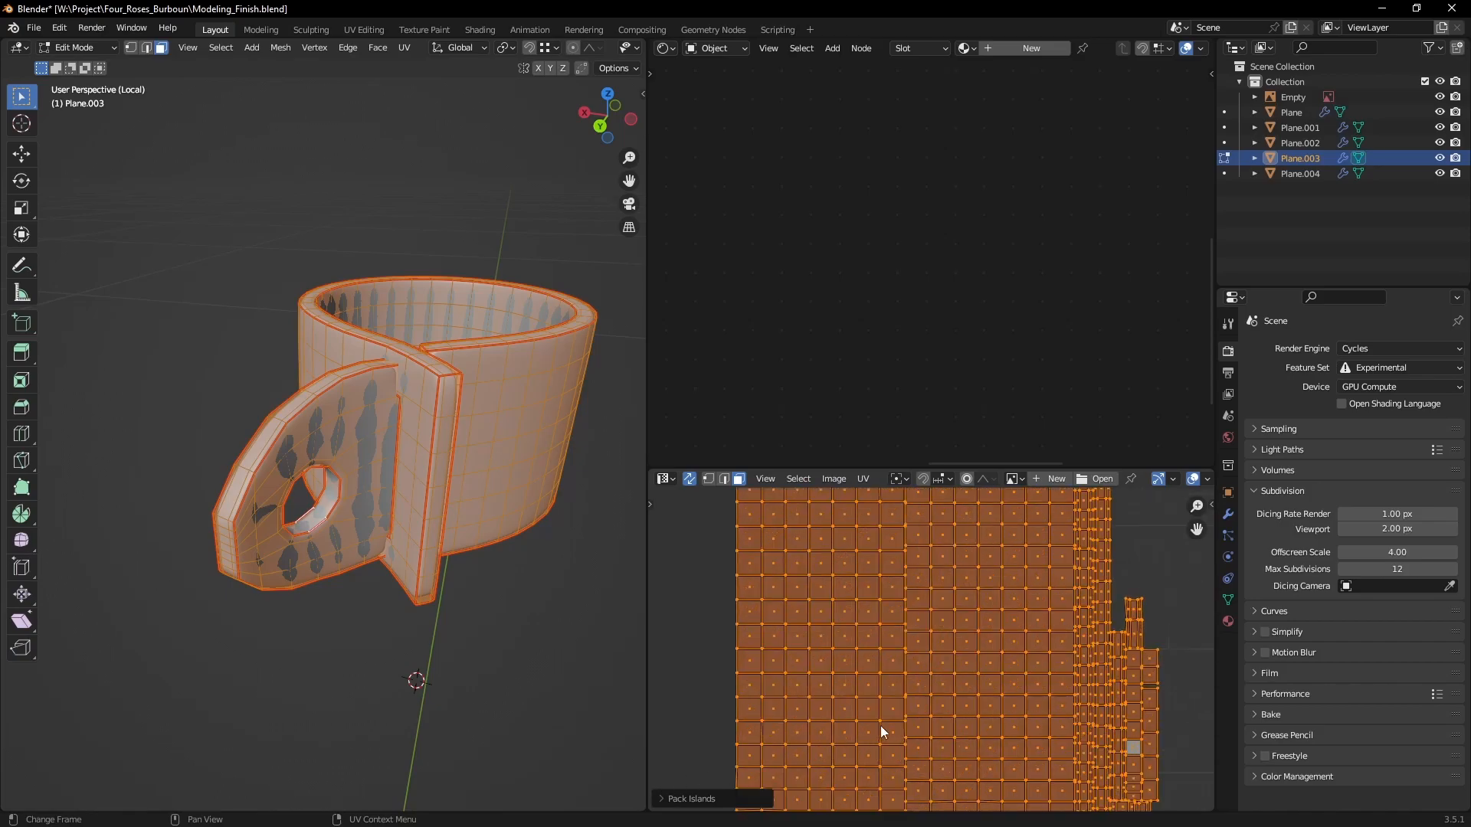
middle_click_drag(876, 728, 920, 490, "shift")
scroll(942, 675, "up", 2)
scroll(948, 674, "up", 1)
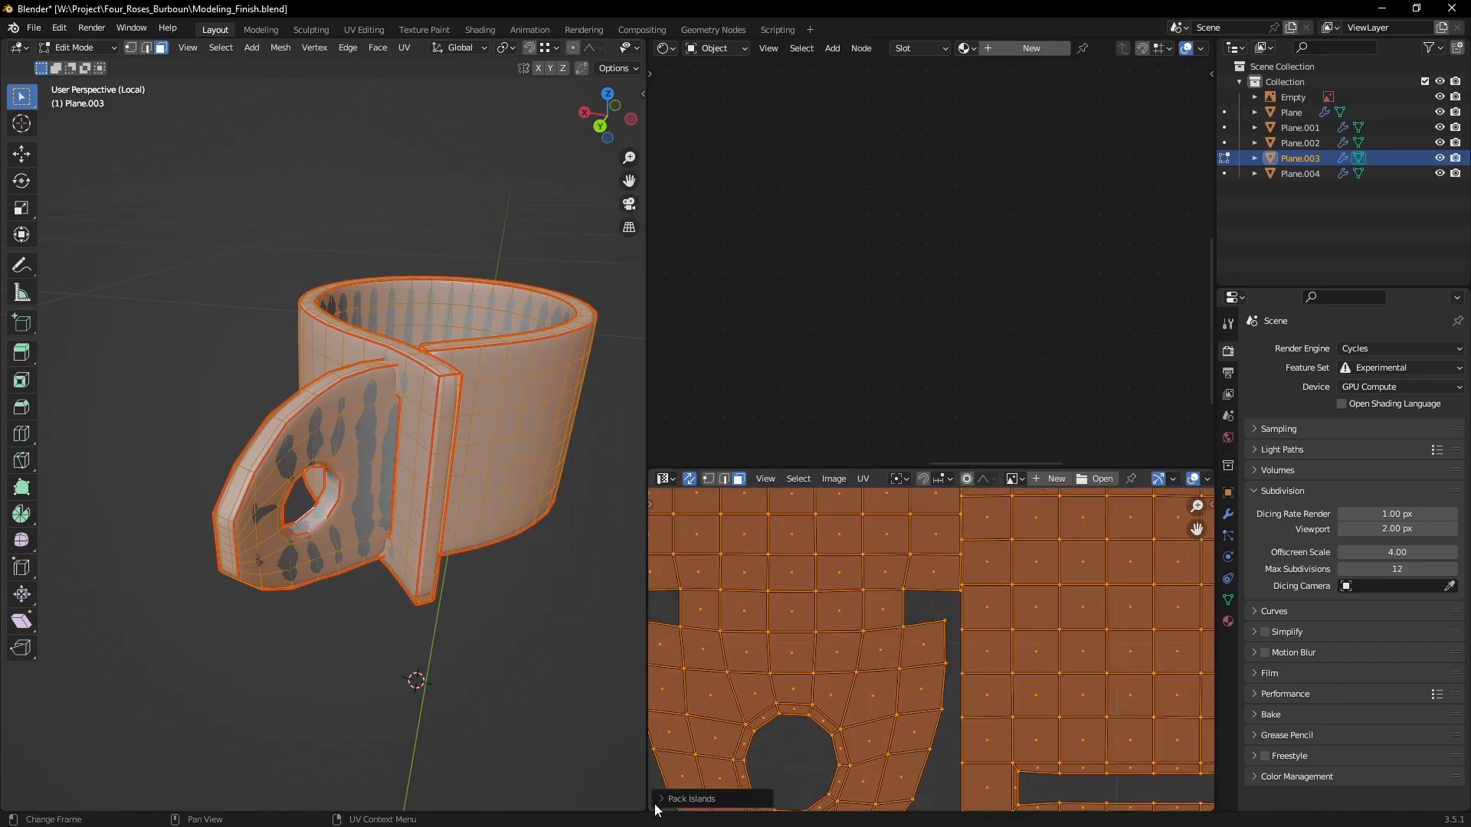
left_click(662, 799)
mouse_move(802, 804)
left_mouse_down()
mouse_move(848, 804)
mouse_move(813, 794)
left_mouse_up()
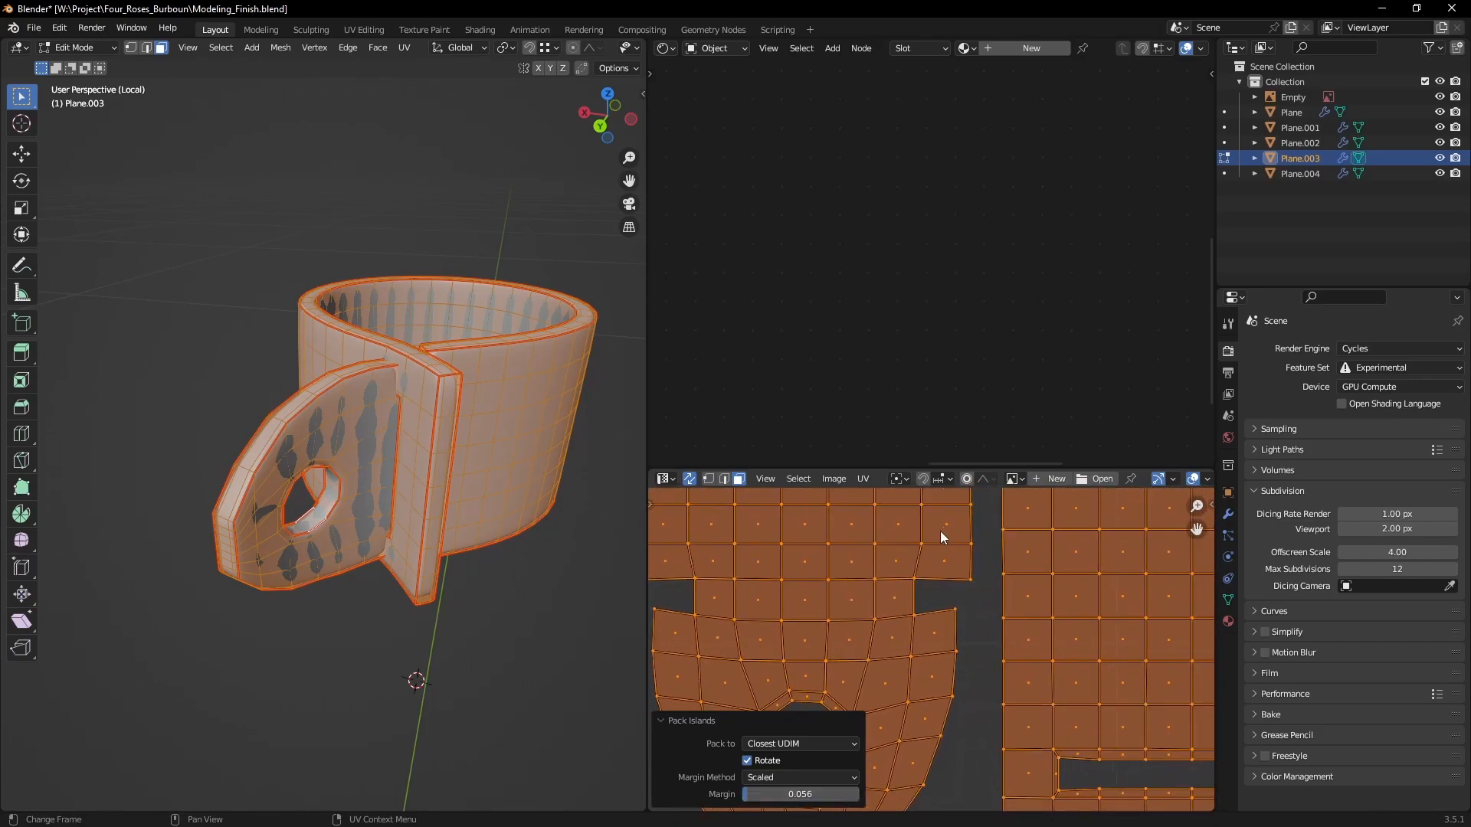
scroll(958, 578, "down", 6)
scroll(1013, 654, "up", 3)
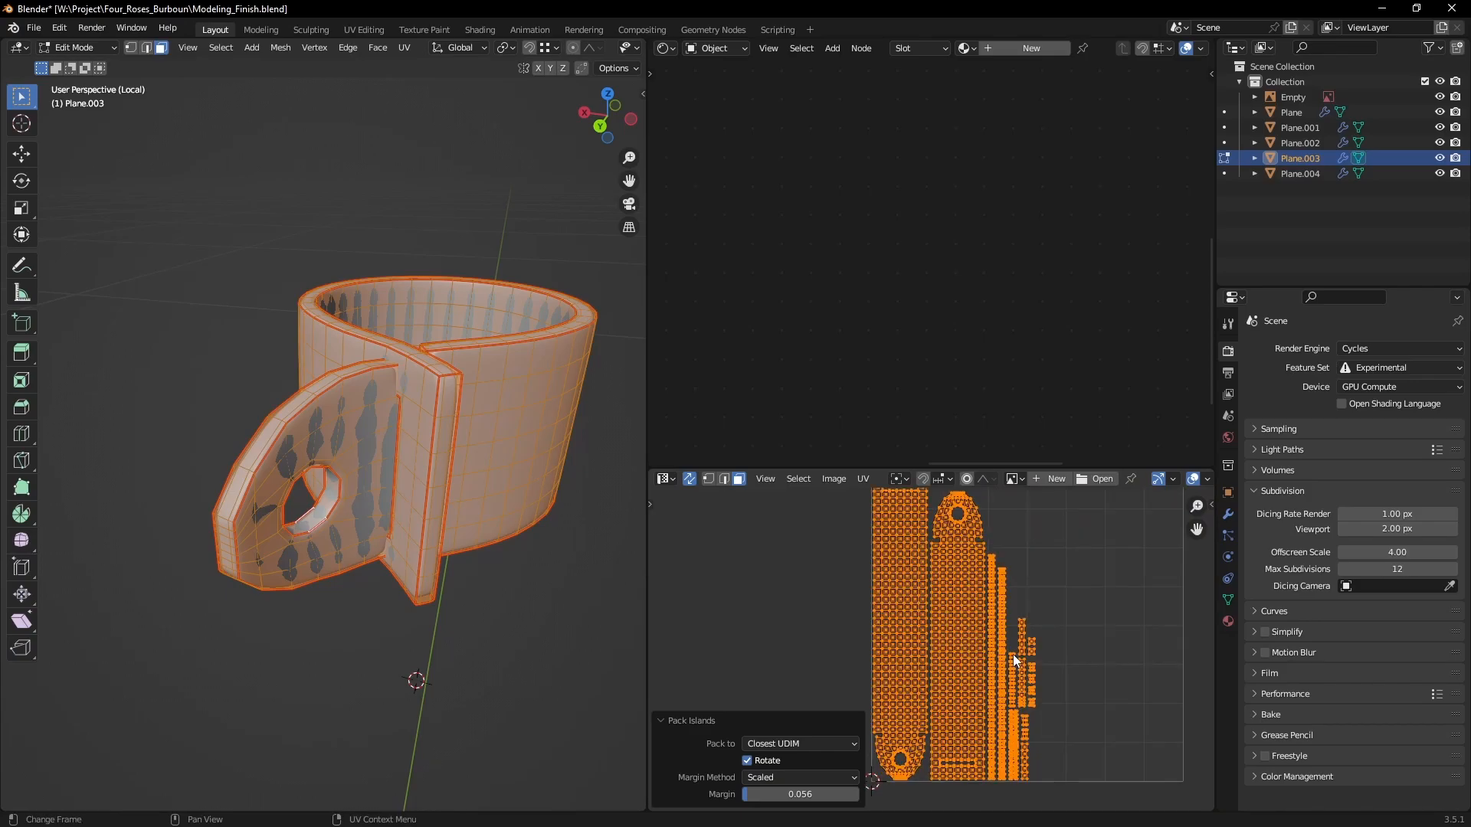
scroll(1009, 645, "down", 1)
scroll(1020, 603, "down", 2)
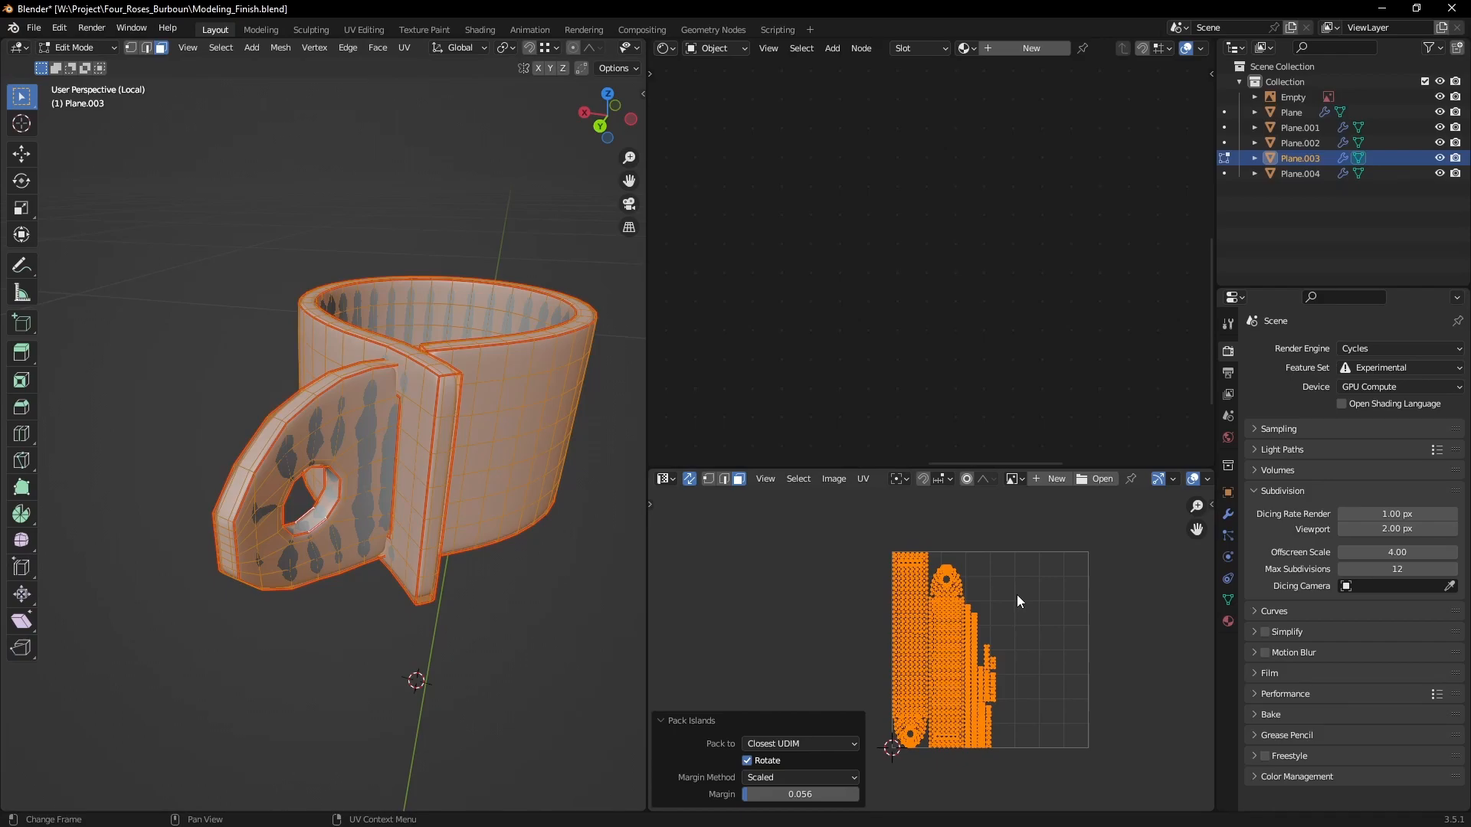
Step: Rotate all the strap's UV islands by 90° and move them about 0.23 m in X and Y to the UV square's upper edge
type("r90")
key("Return")
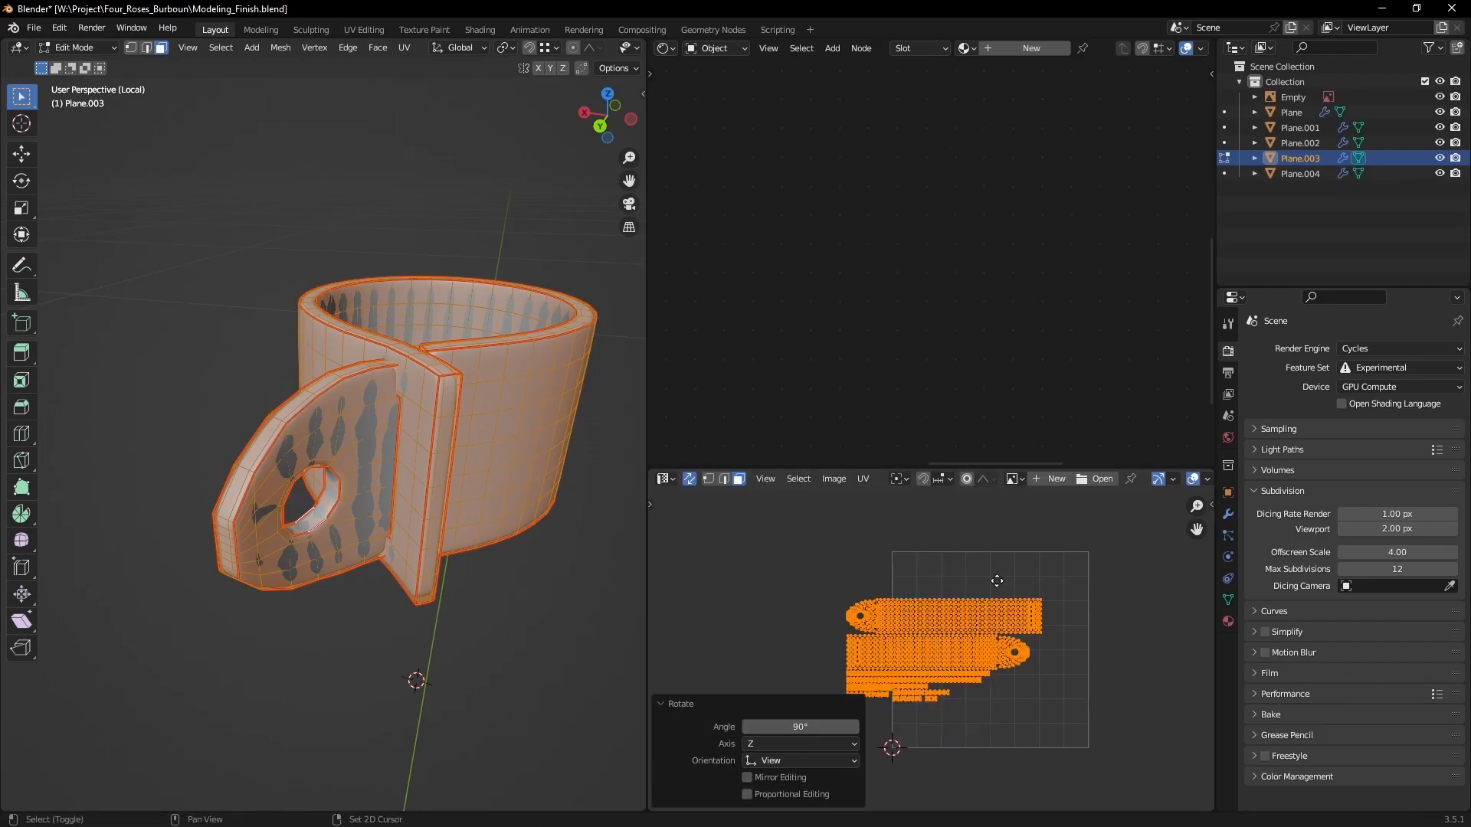
scroll(997, 581, "up", 2)
key("g")
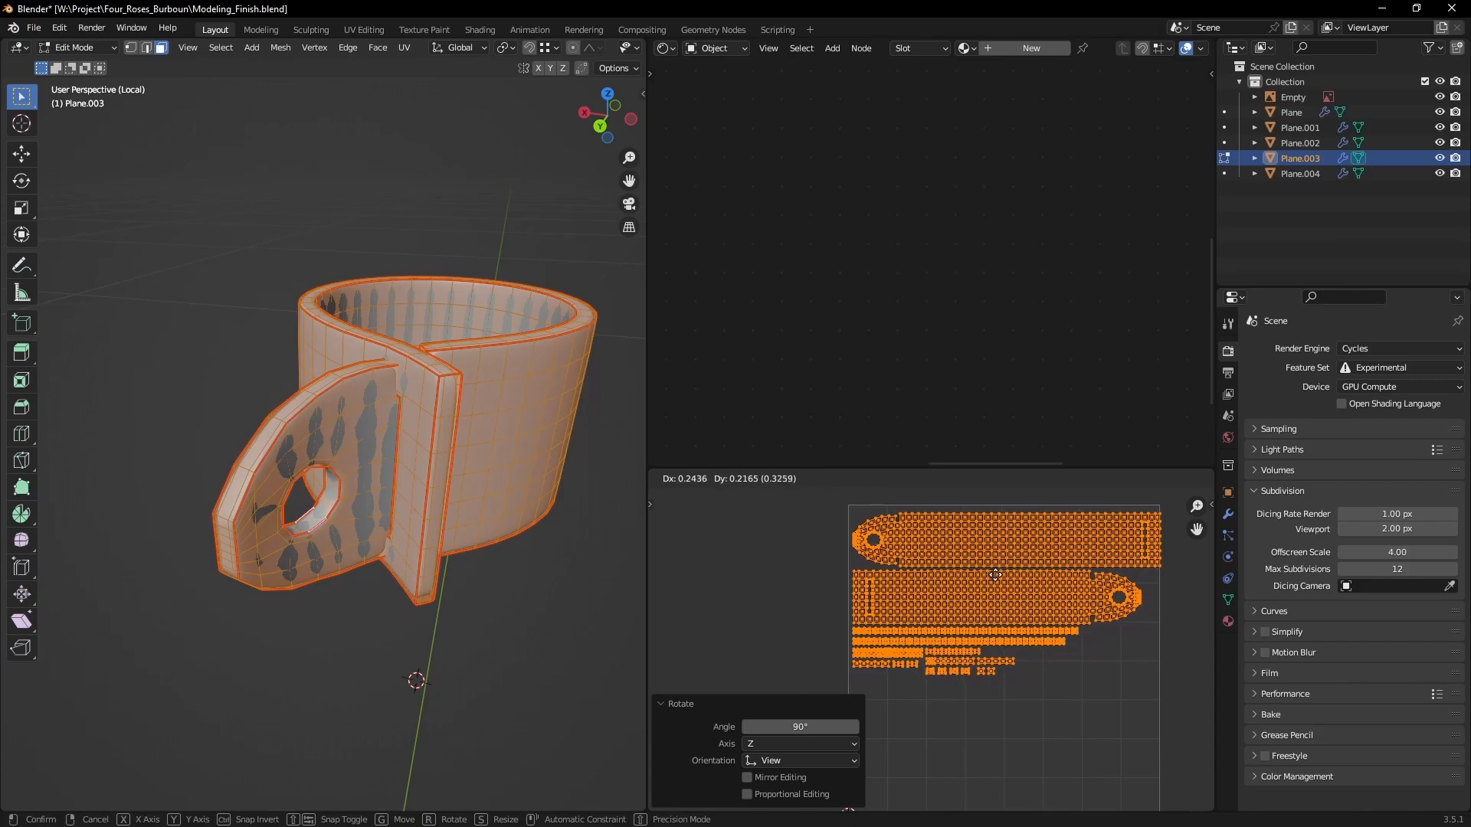
left_click(992, 571)
Step: Nudge the UV islands slightly so both ends of the long strips sit just inside the UV square's borders
scroll(1038, 659, "up", 5)
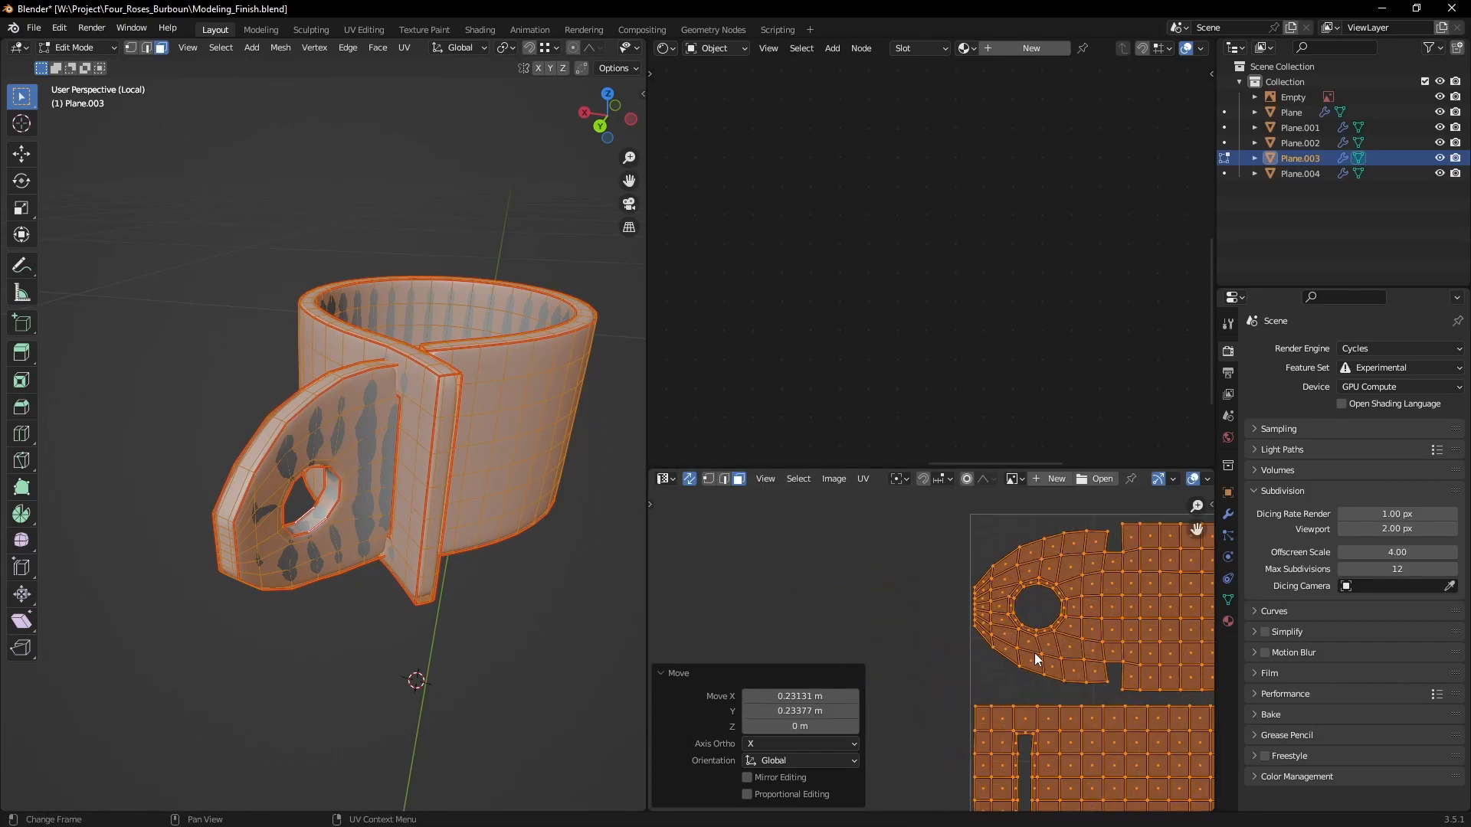
scroll(996, 670, "up", 2)
key("g")
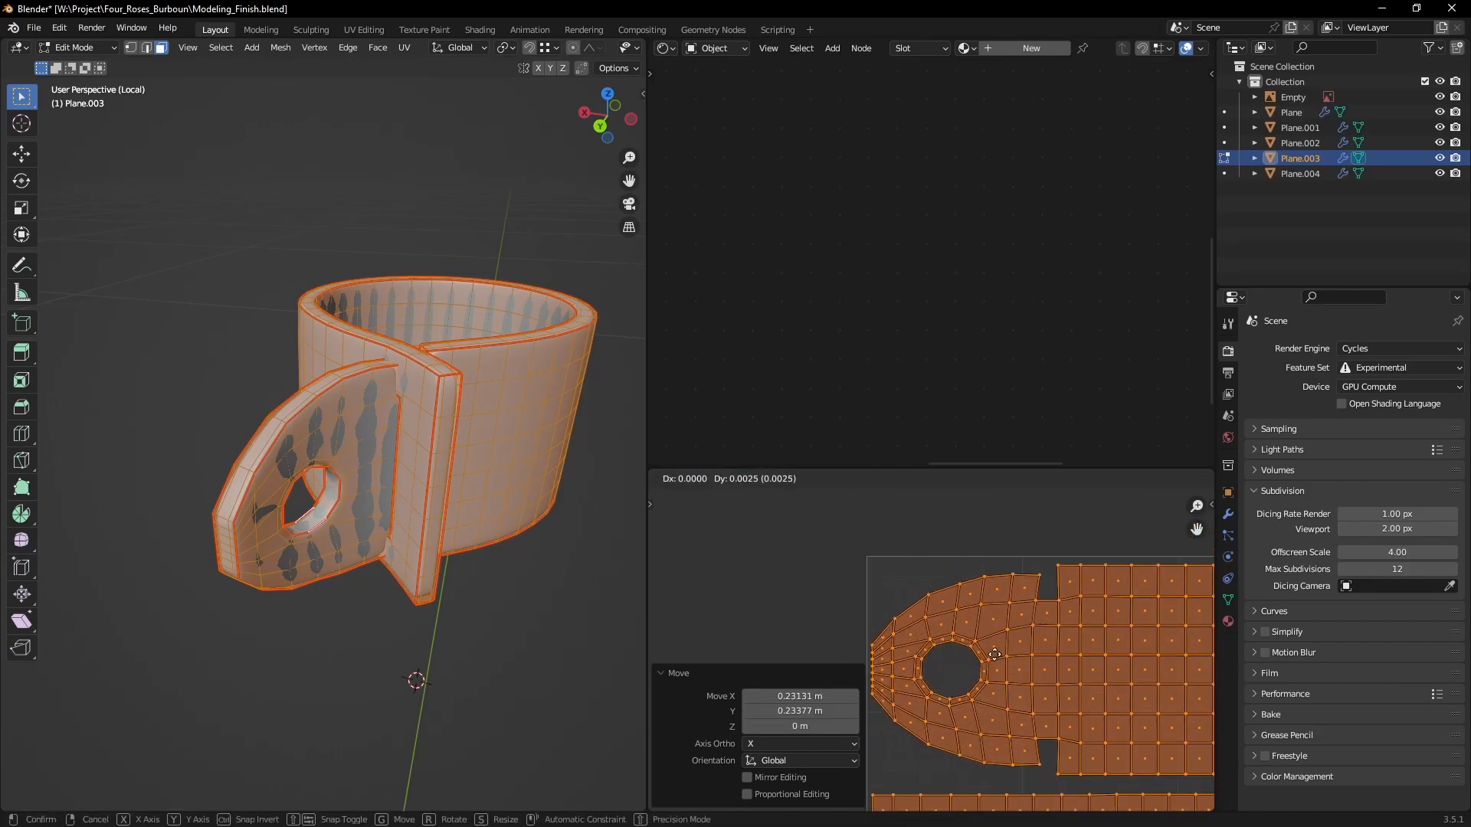
left_click(994, 655)
scroll(995, 624, "down", 4)
scroll(1069, 658, "up", 2)
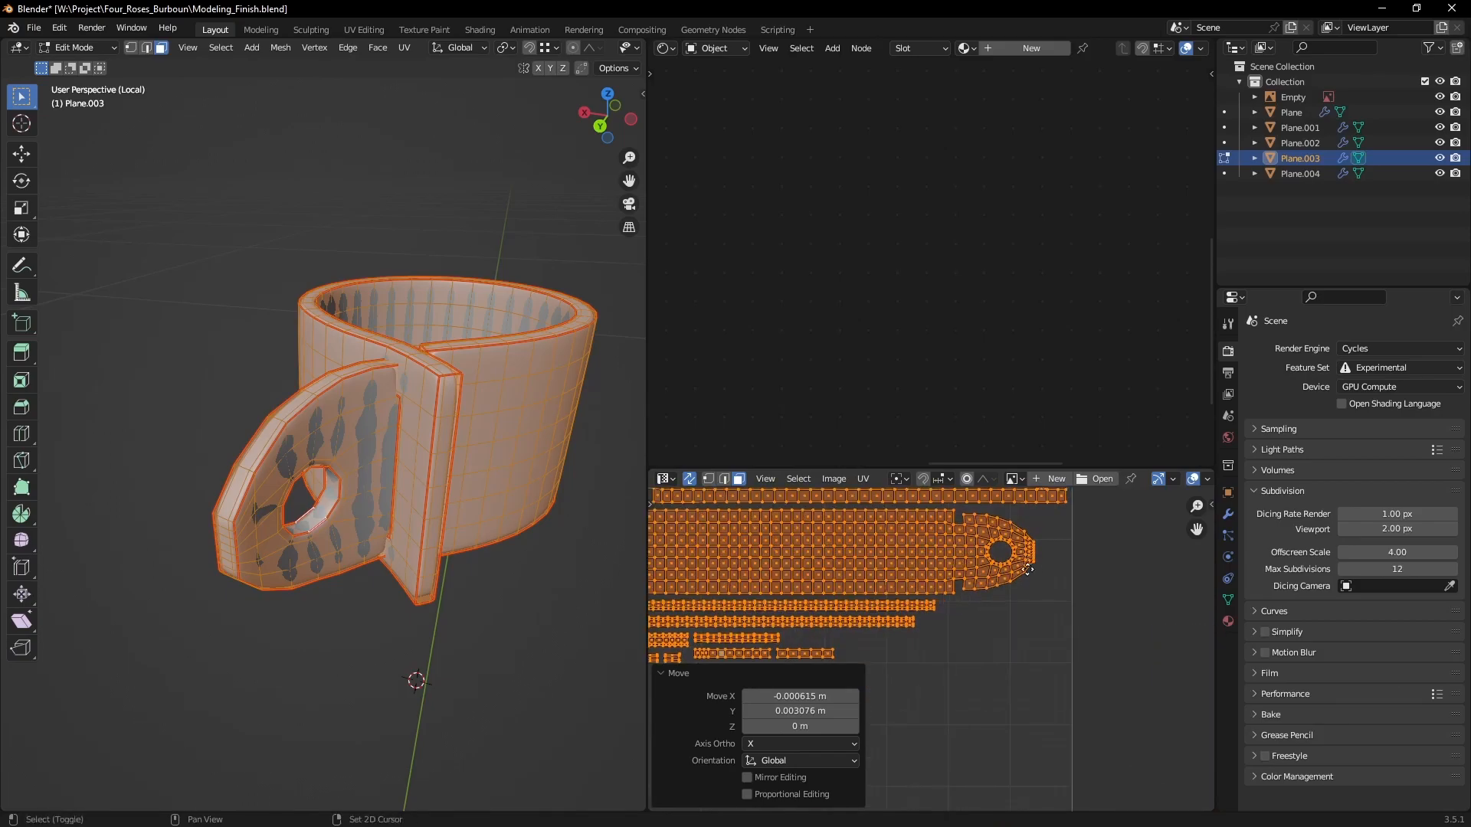
scroll(999, 747, "up", 4)
key("g")
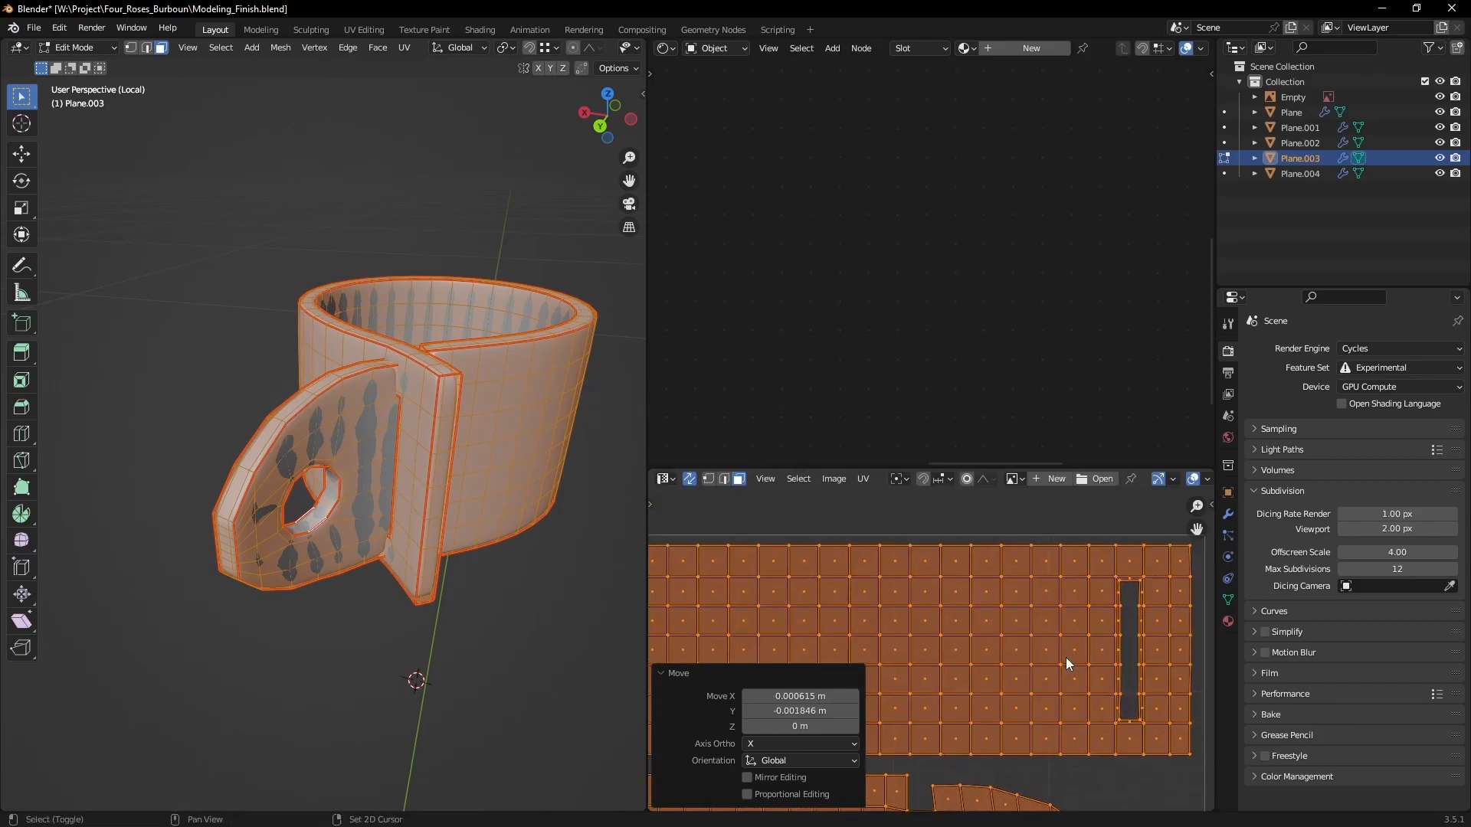
left_click(1065, 657)
scroll(1057, 663, "down", 3)
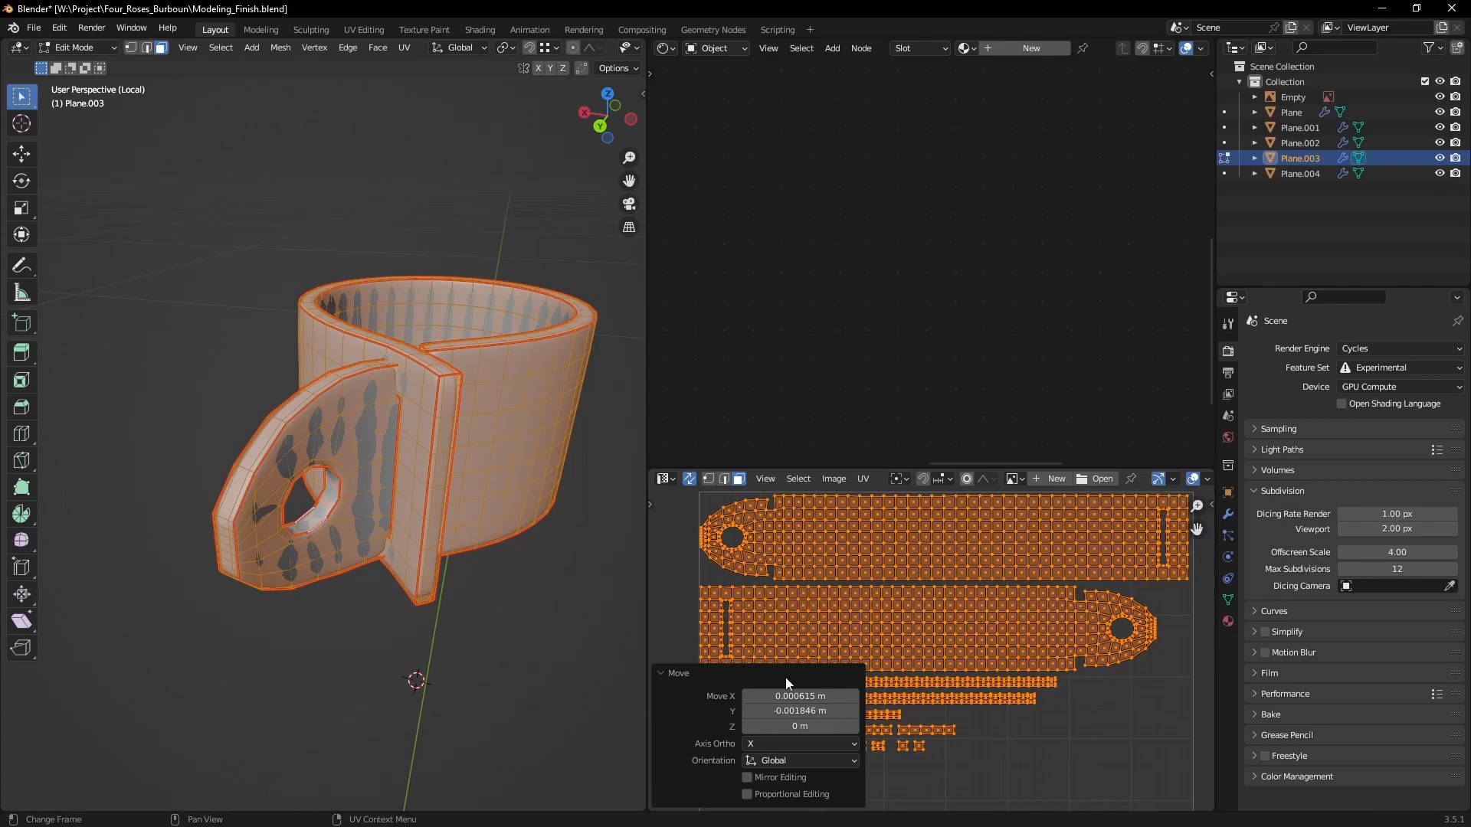
left_click(668, 674)
scroll(1013, 619, "down", 2)
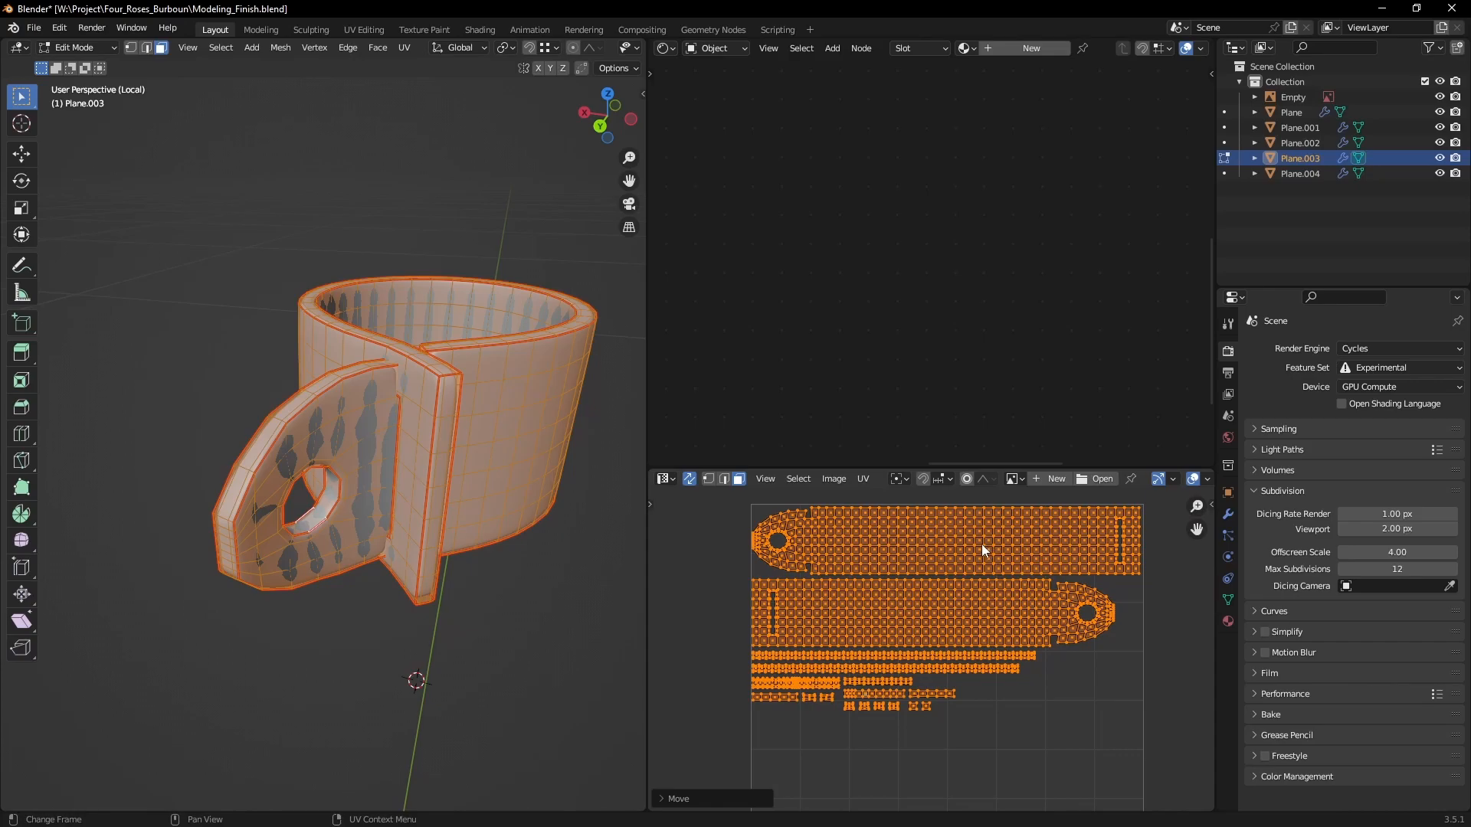
Step: Enlarge the UV editor area and start exporting the strap's UV layout
left_click(863, 479)
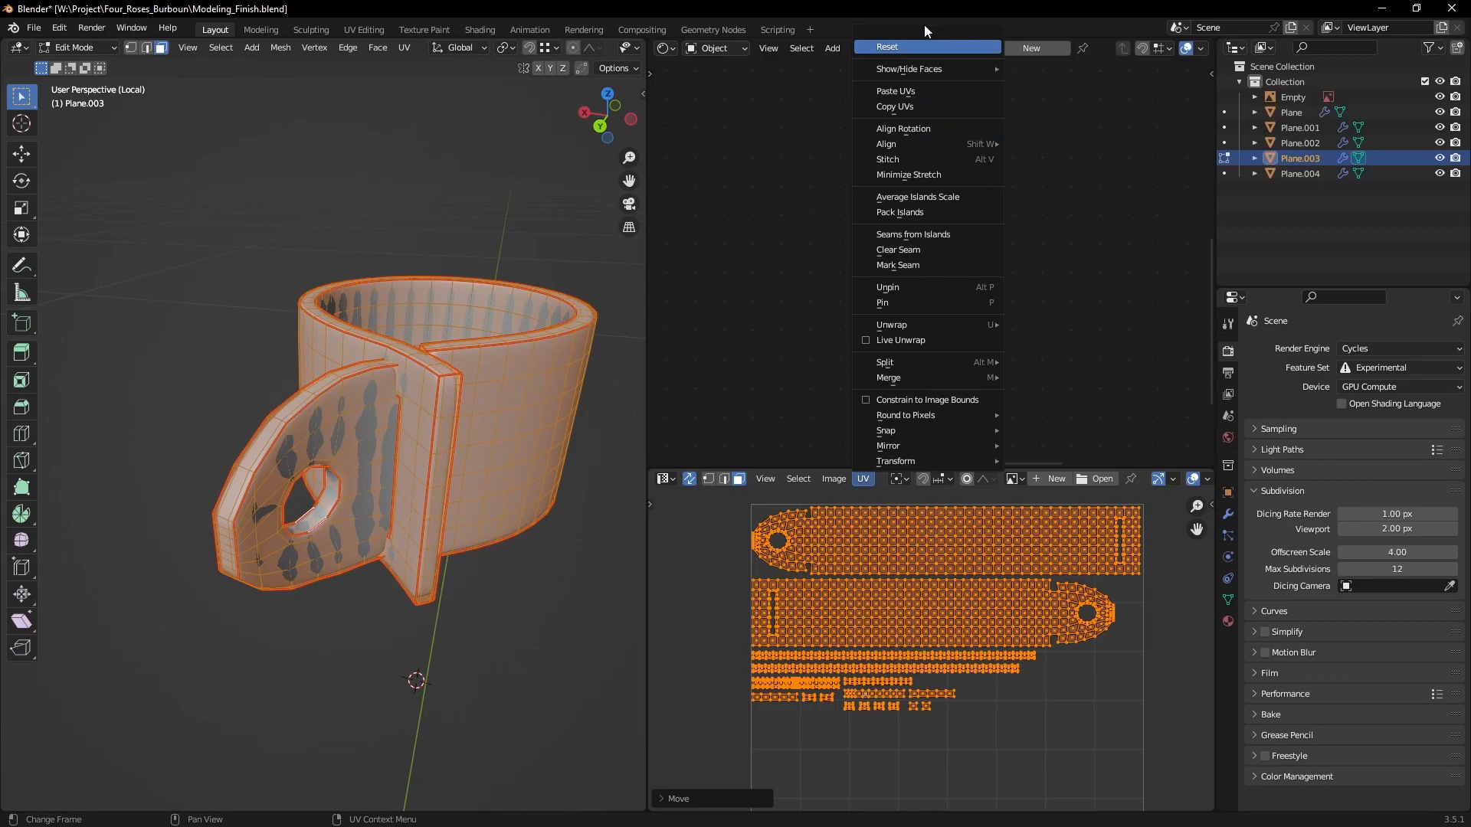
scroll(931, 42, "up", 1)
scroll(931, 42, "down", 2)
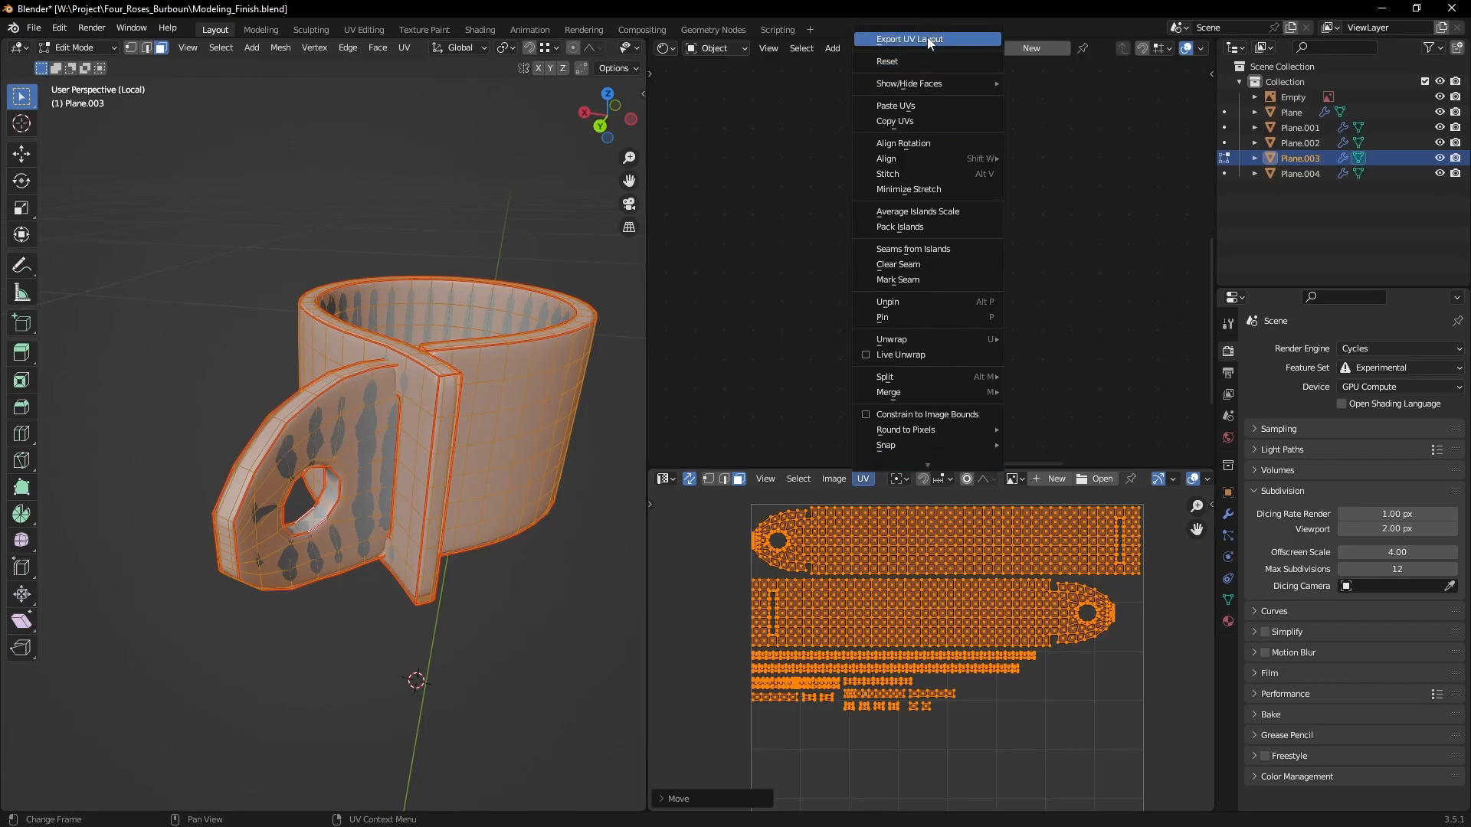
left_click_drag(856, 466, 851, 156)
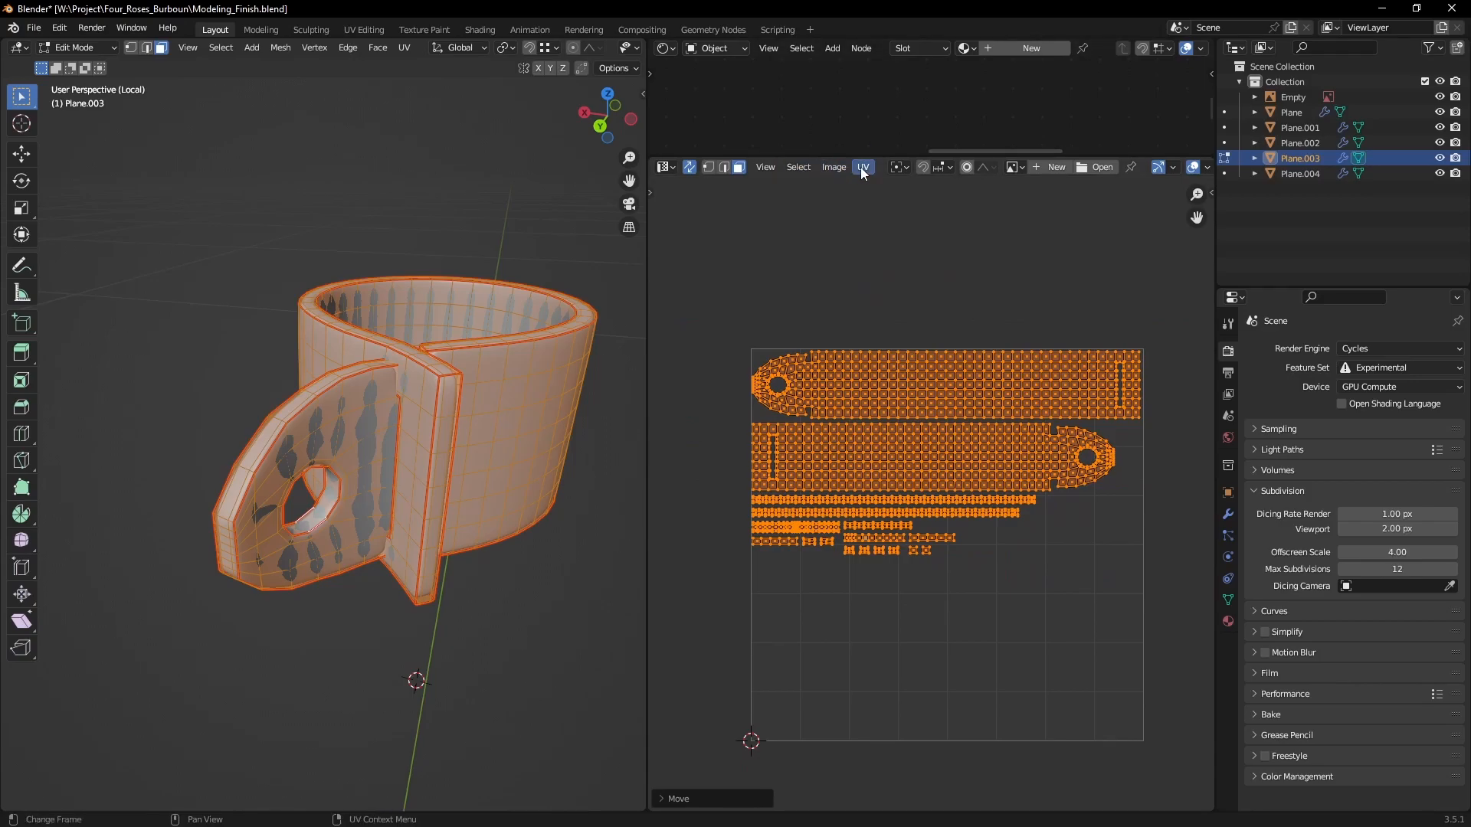
left_click(864, 168)
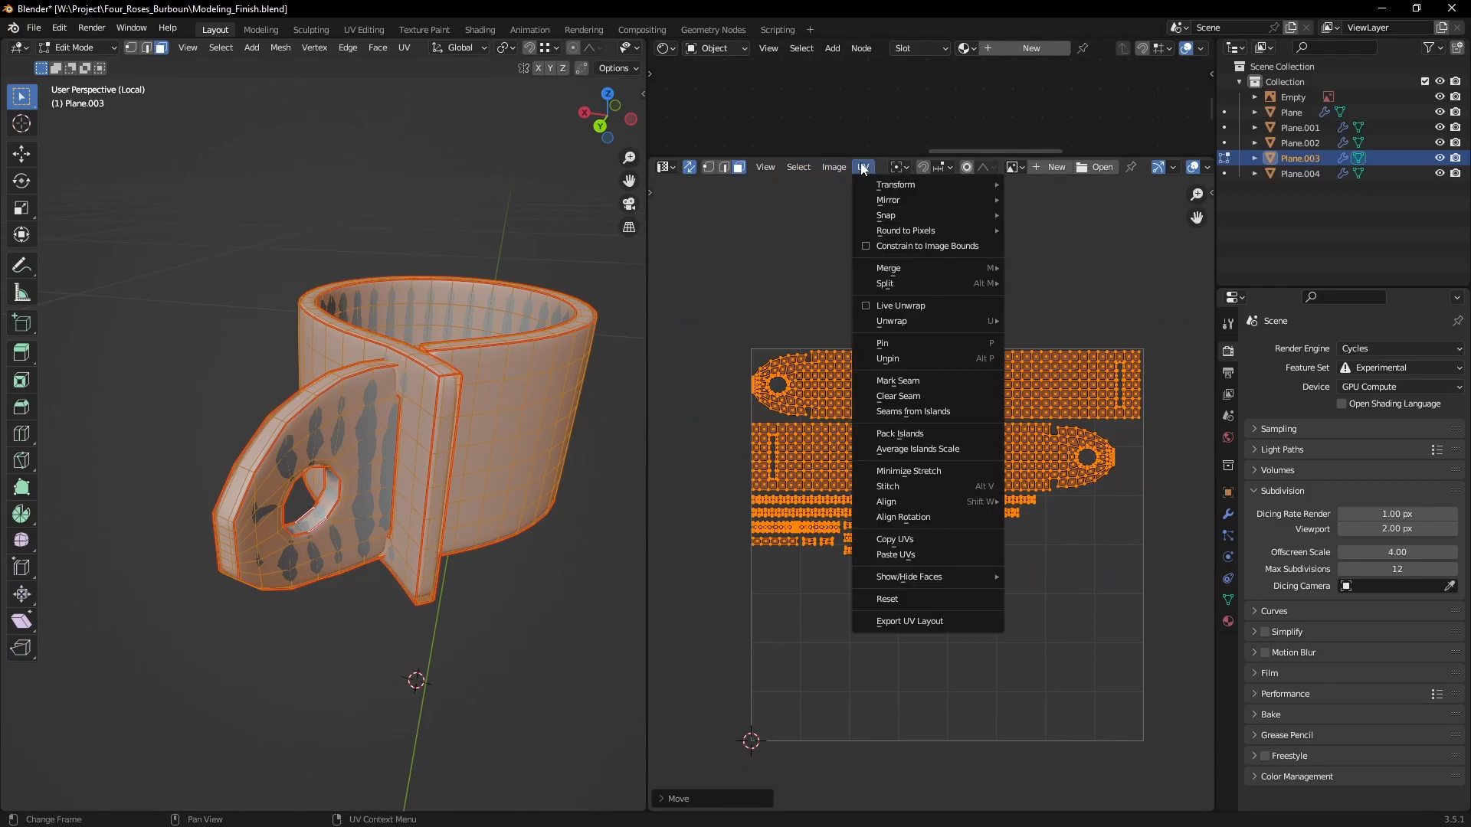
left_click(924, 622)
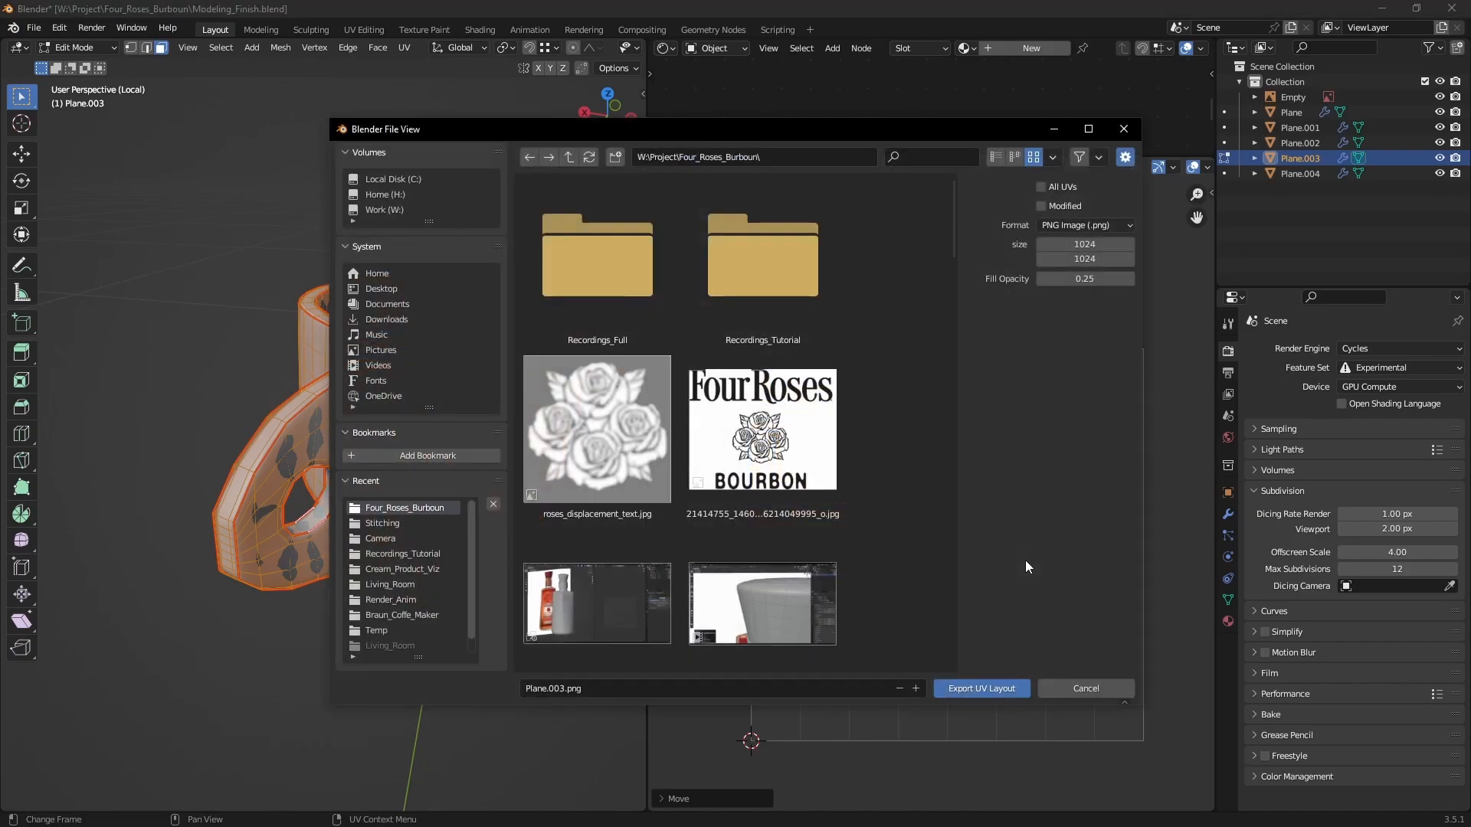
Step: Export the UV layout as 123123.png with a size of 2048 by 2048 pixels
left_click(565, 693)
type("123123")
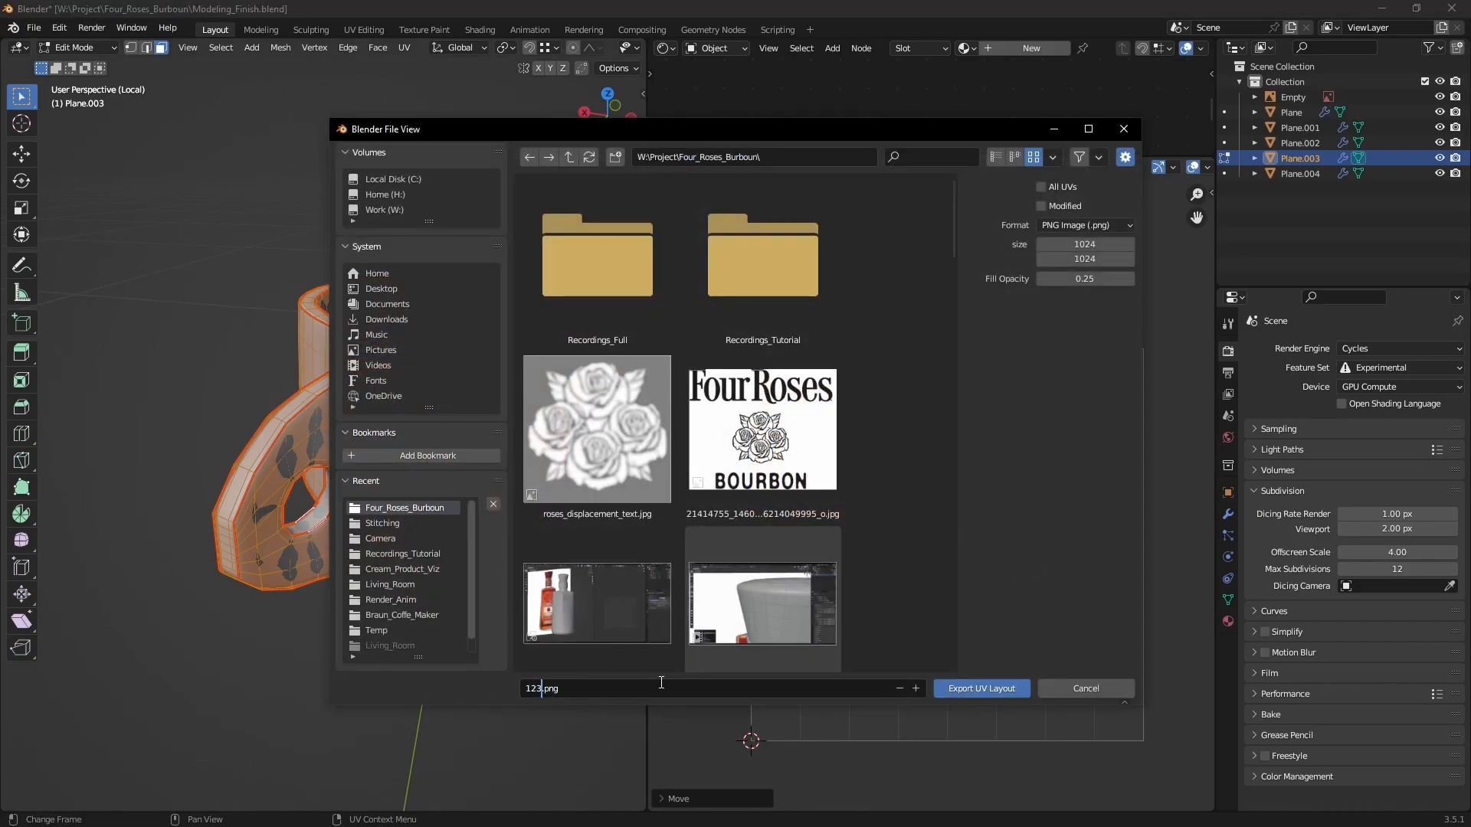
left_click(1086, 245)
type("2048")
key("Tab")
type("2048")
key("Tab")
left_click(1059, 413)
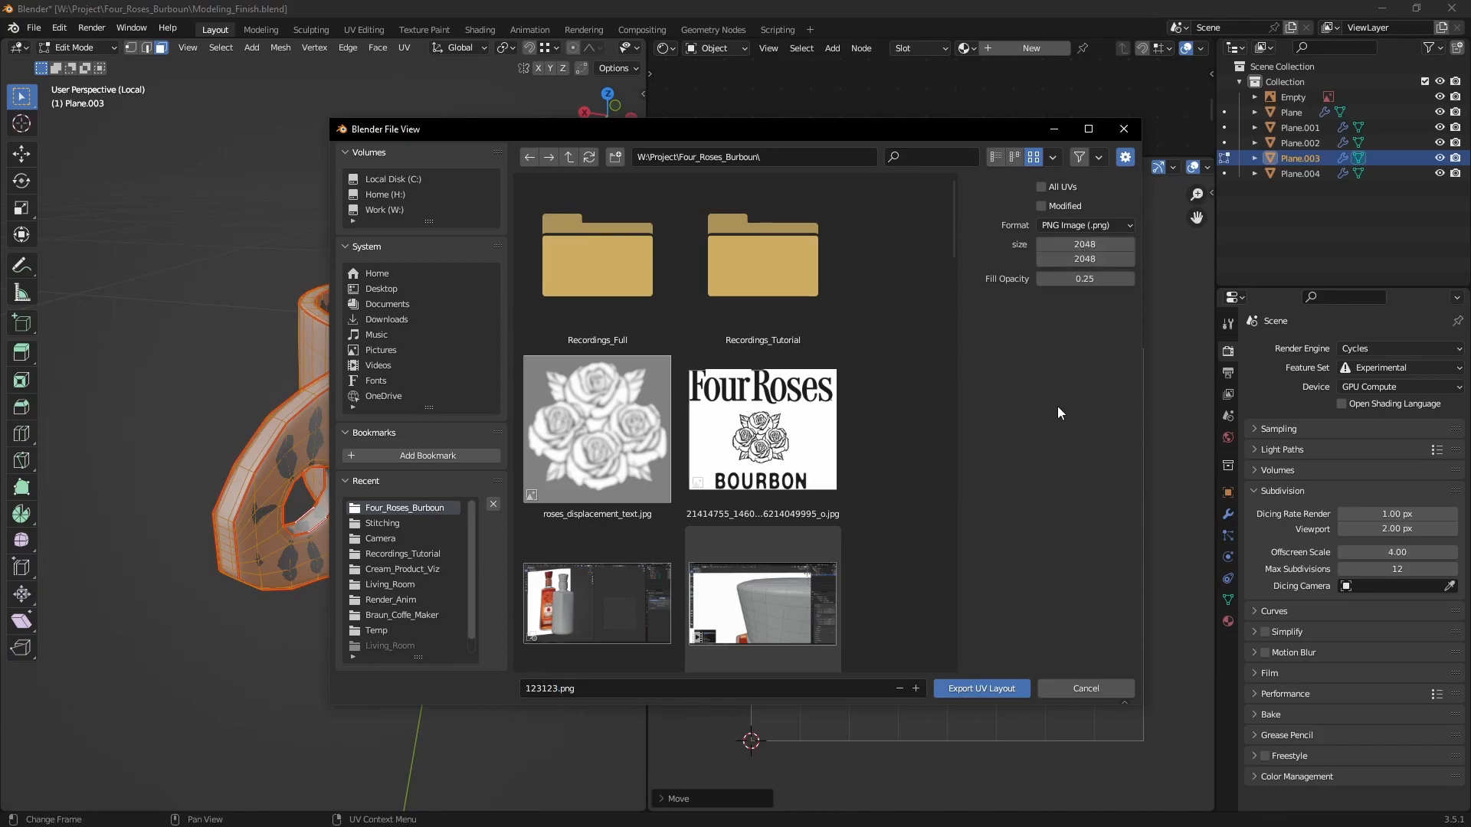
left_click(988, 688)
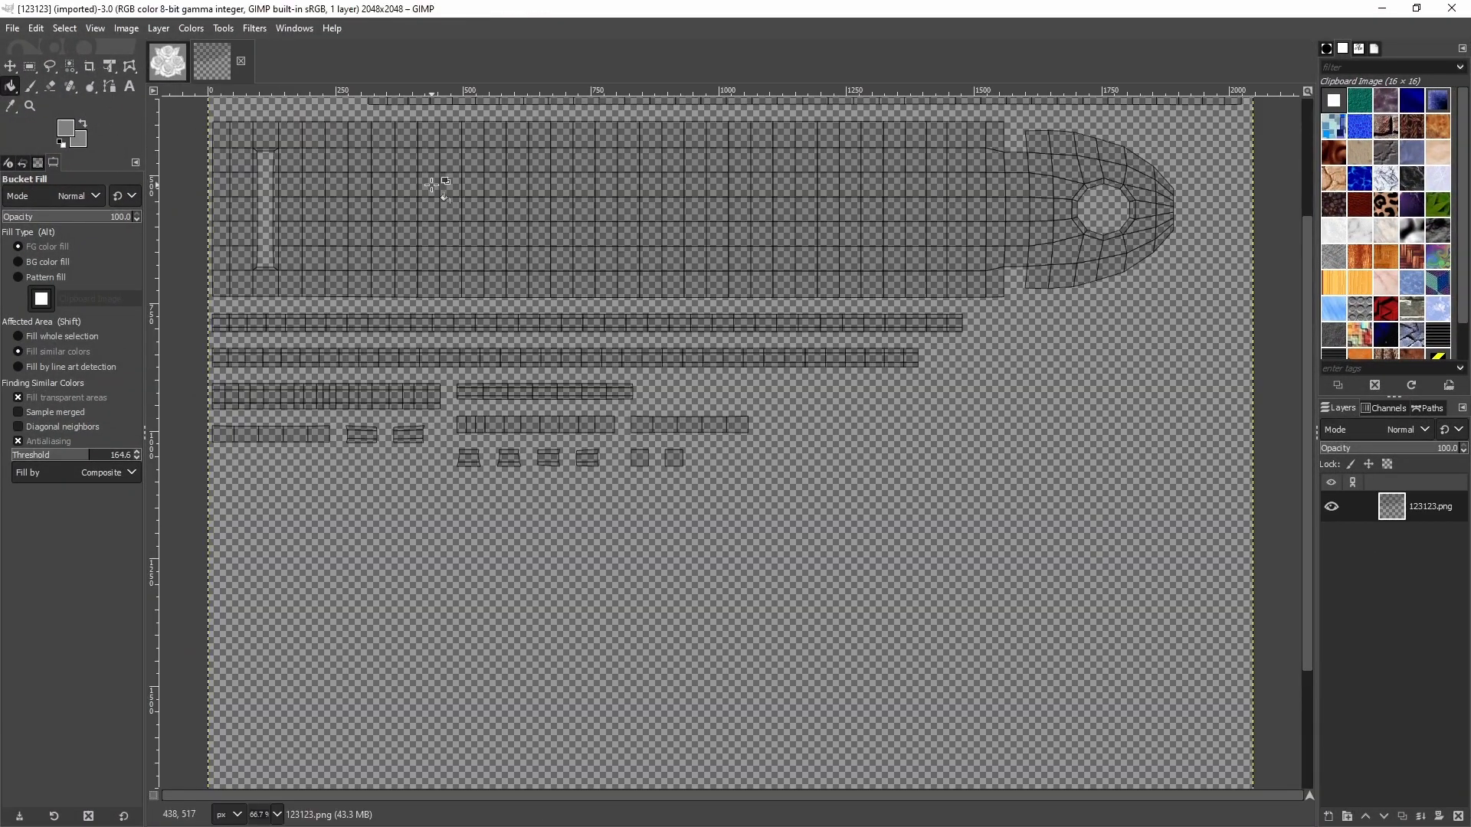
Step: In GIMP, add a layer filled with the grey foreground colour to the 123123 image, beneath the UV layout layer
scroll(789, 423, "down", 3, "ctrl")
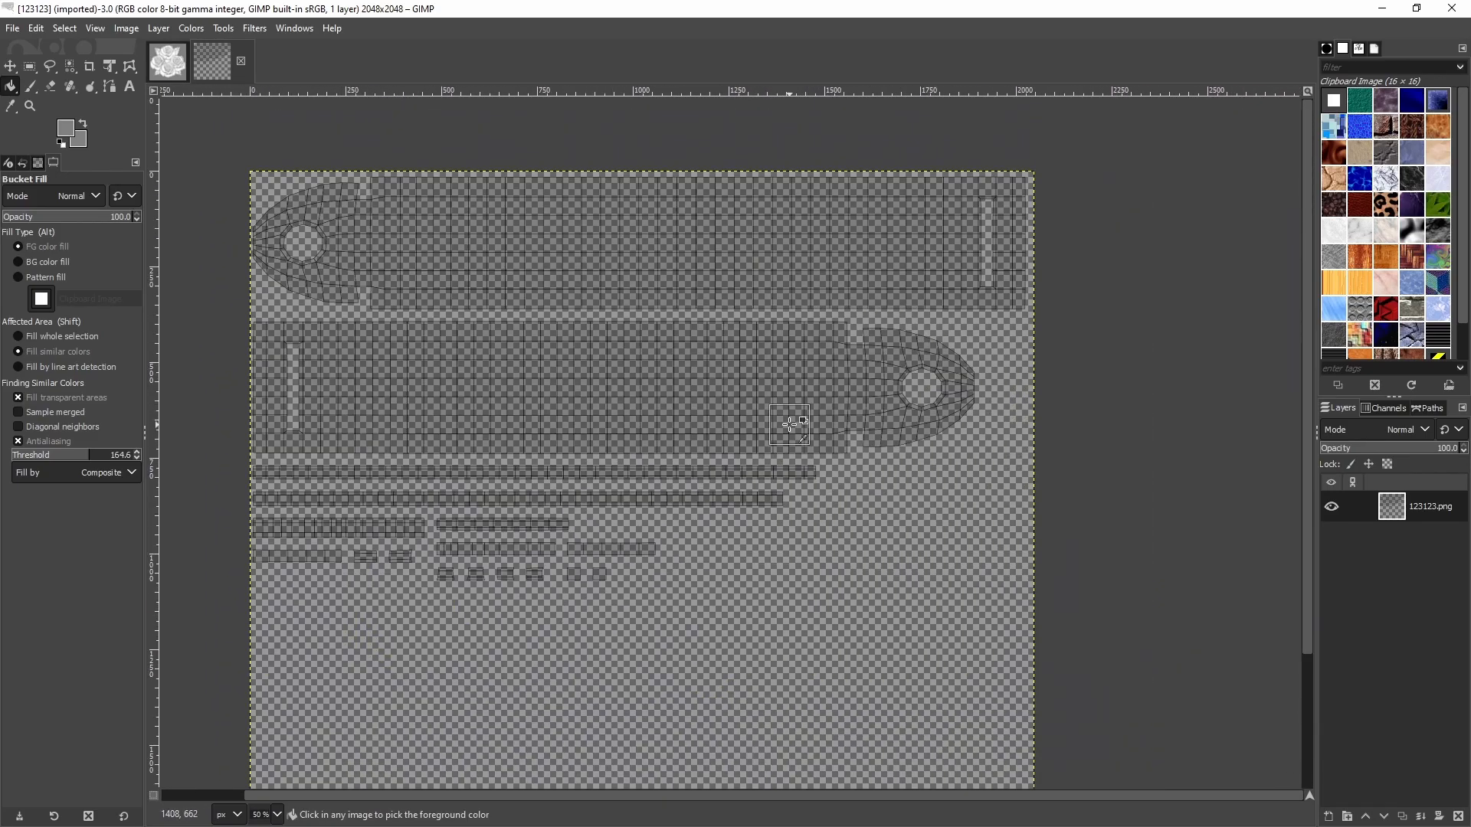
middle_click_drag(788, 344, 831, 306)
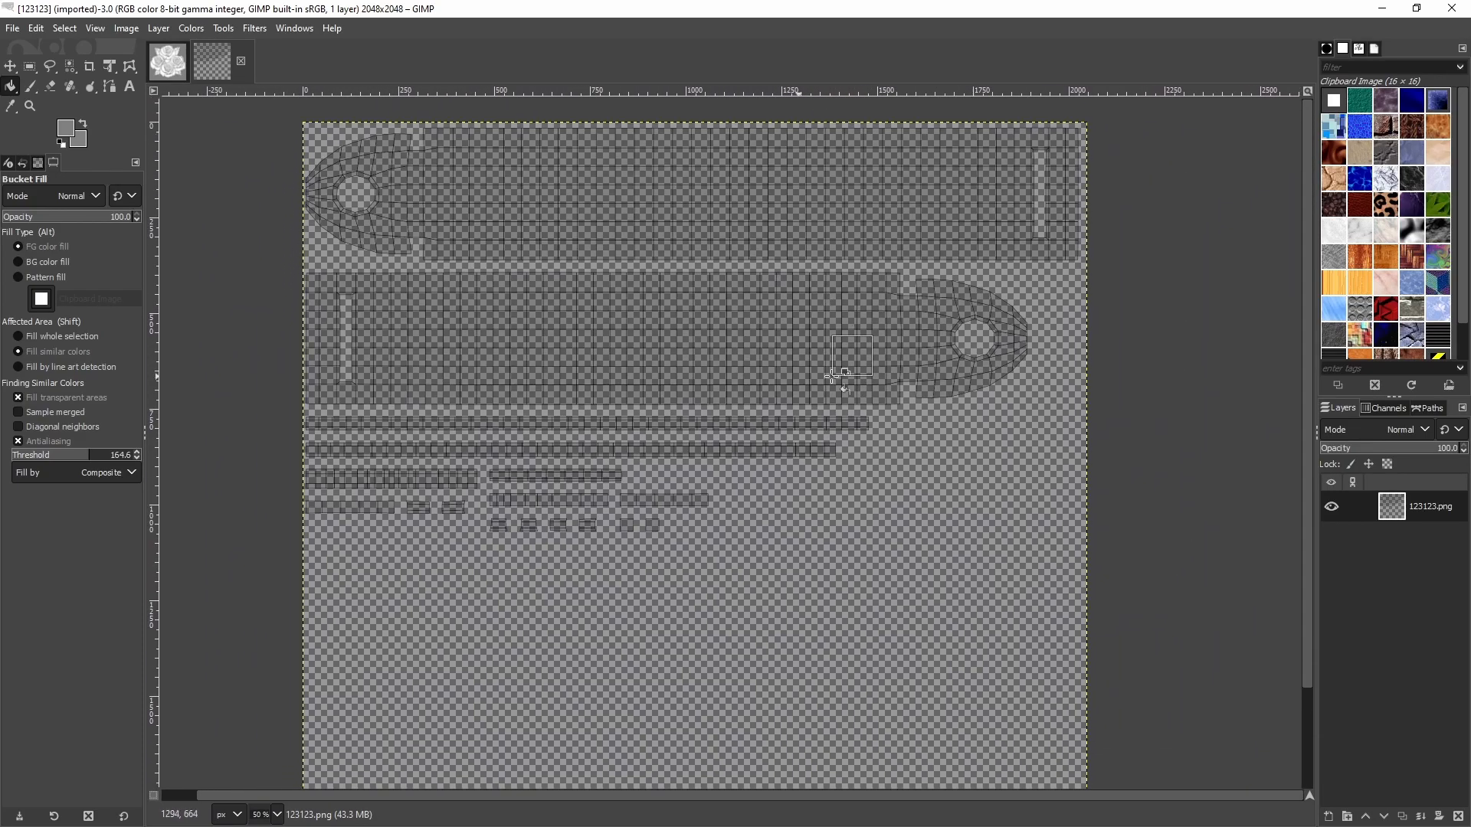
middle_click_drag(923, 261, 881, 289)
key("shift+ctrl+n")
key("Return")
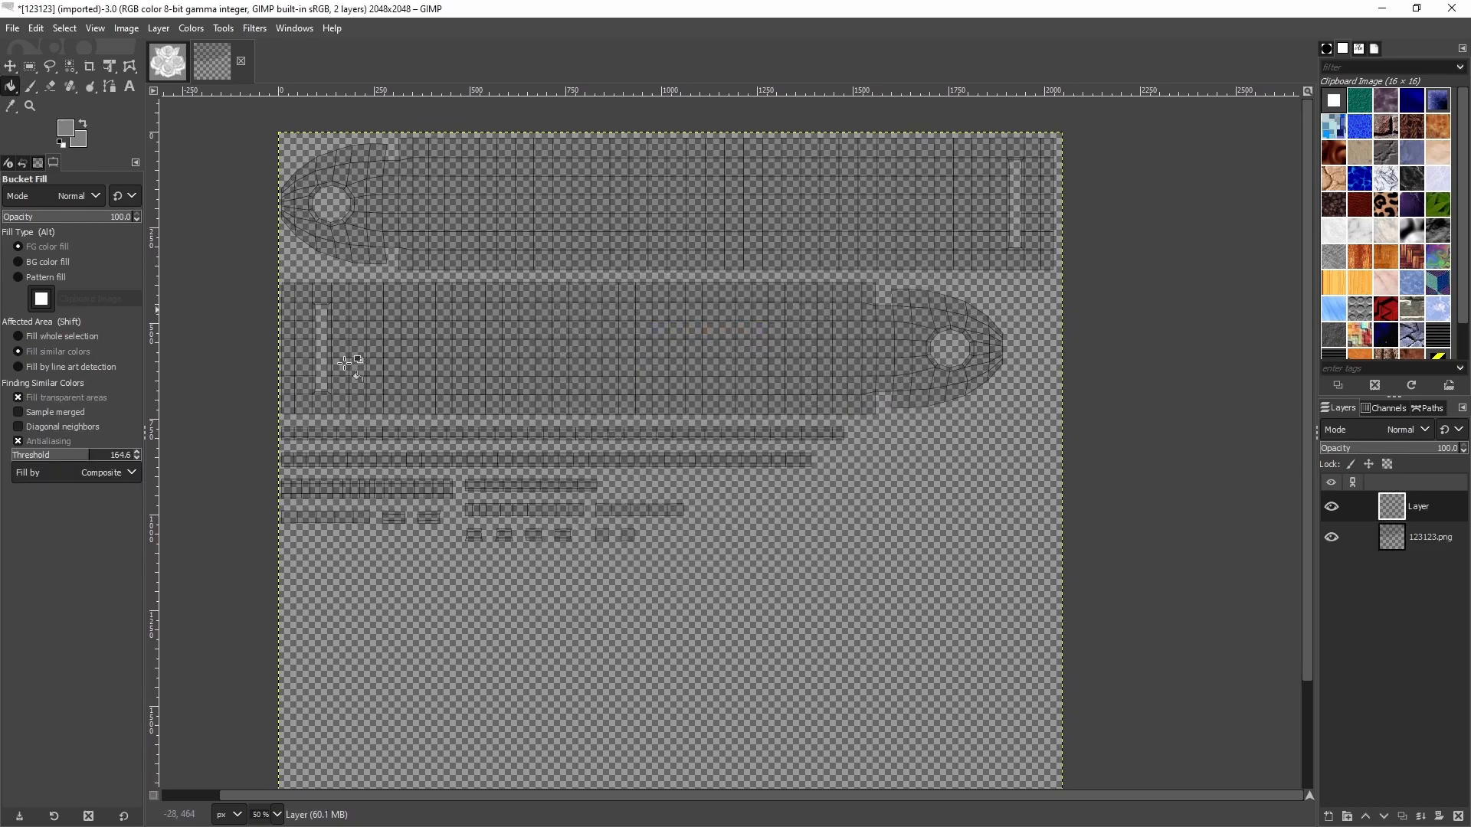
left_click(709, 385)
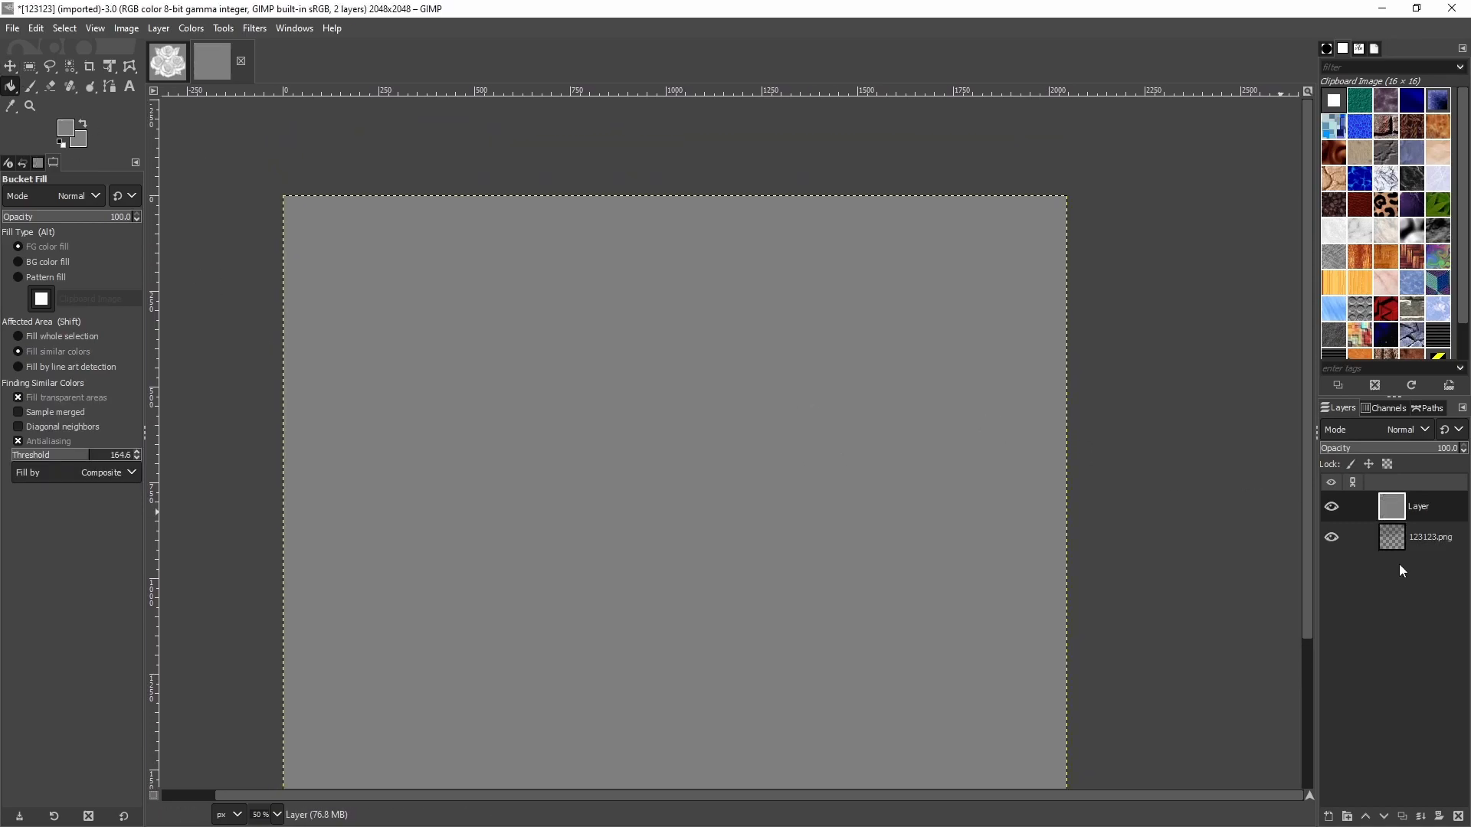
left_click_drag(1417, 542, 1409, 494)
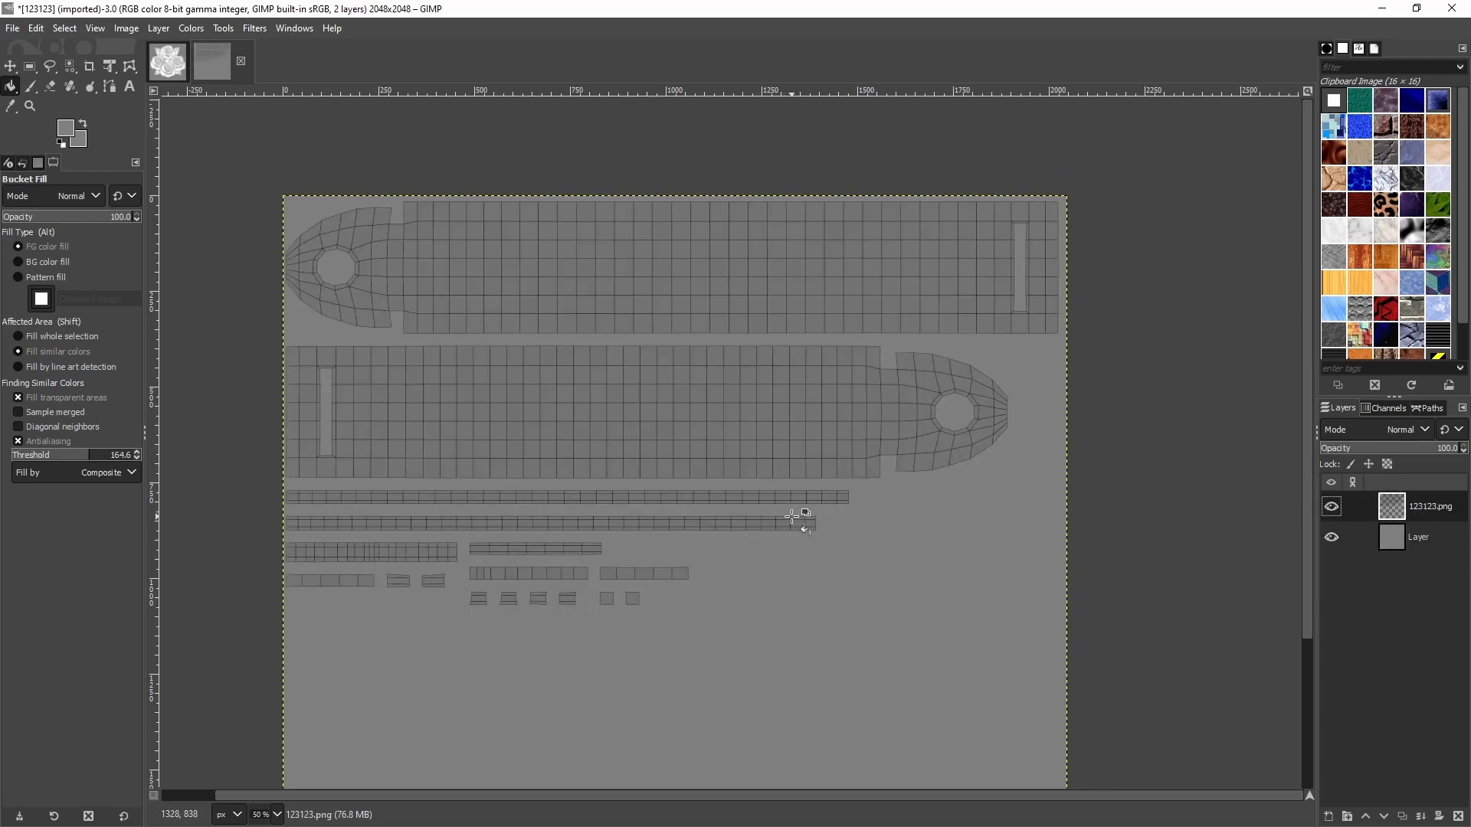
Step: Add another transparent layer and place it between the UV layout and the grey layer
middle_click_drag(791, 518, 816, 447)
key("shift+ctrl+n")
key("Return")
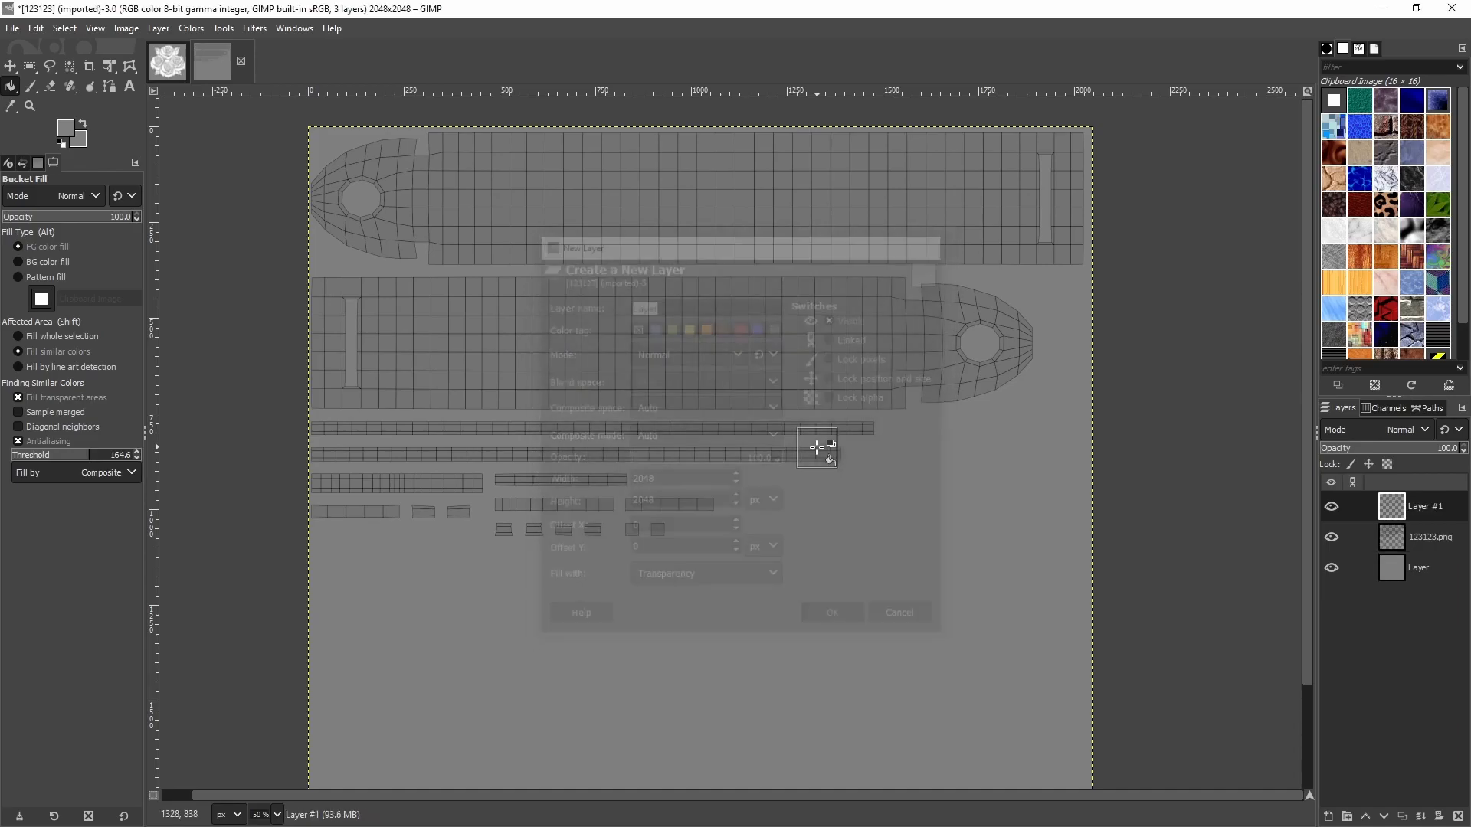
left_click_drag(1408, 500, 1420, 547)
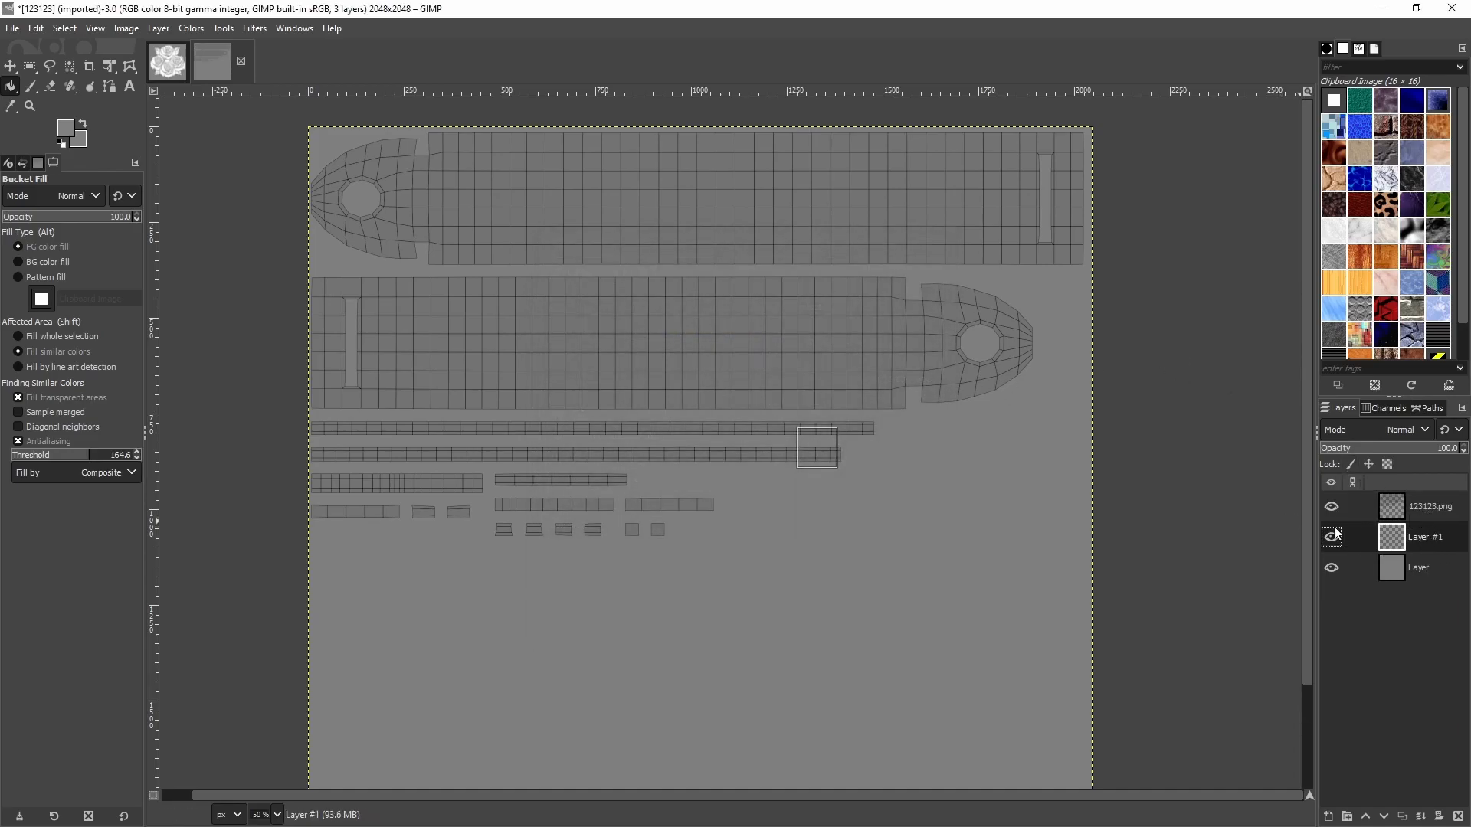
Step: Make a rectangular selection of about 1518 by 282 px inside the upper strap strip of the UV layout
middle_click_drag(576, 304, 583, 452)
scroll(594, 365, "up", 2)
middle_click_drag(621, 351, 556, 383)
scroll(555, 383, "down", 1)
key("r")
left_click_drag(345, 297, 1120, 440)
left_click(572, 365)
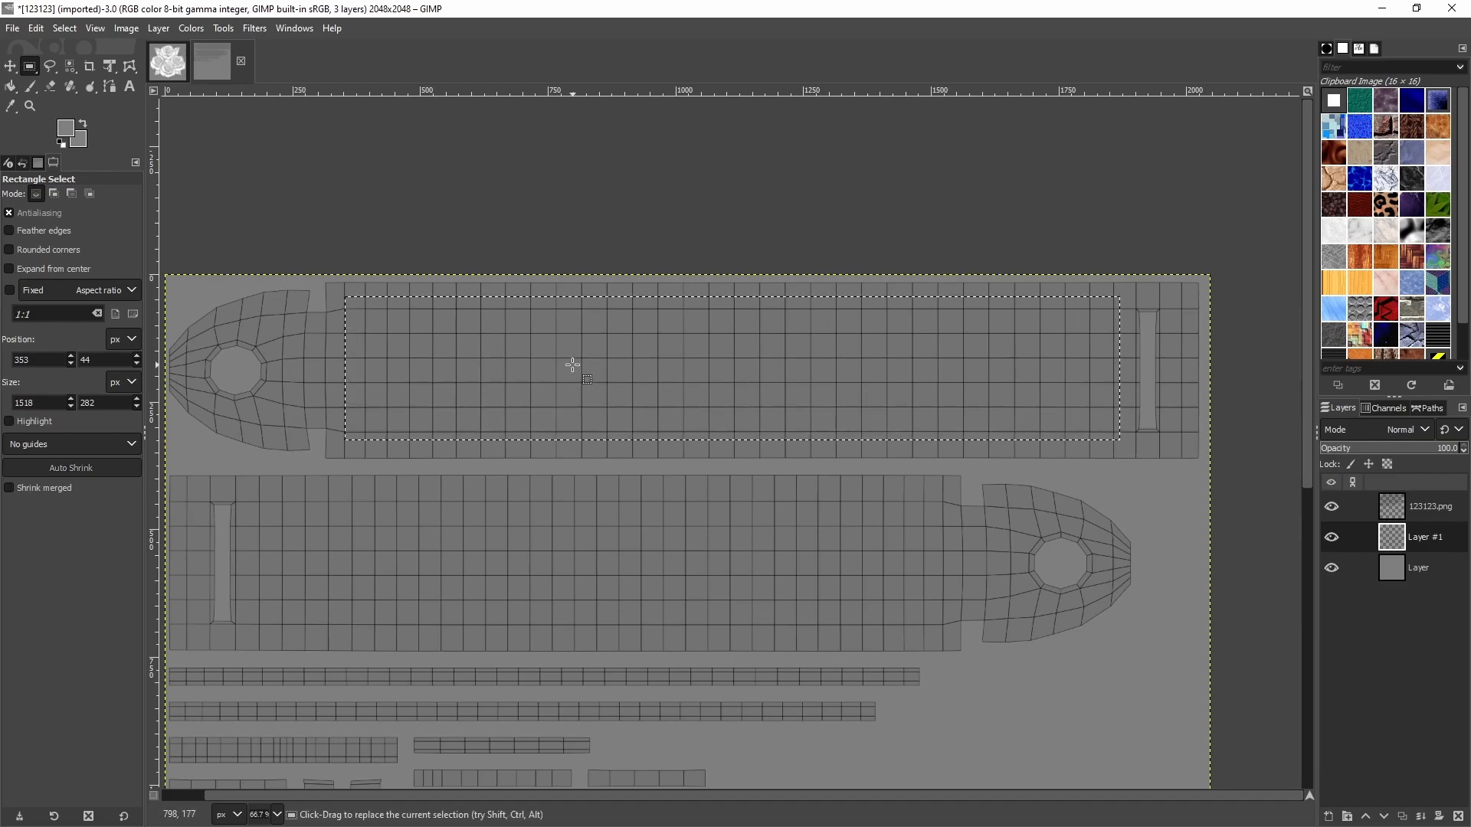
Step: Change the foreground colour to black and bucket-fill the rectangular selection on the middle layer
key("shift+b")
left_click(66, 130)
left_click_drag(80, 149, 121, 248)
left_click(253, 268)
left_click(506, 402)
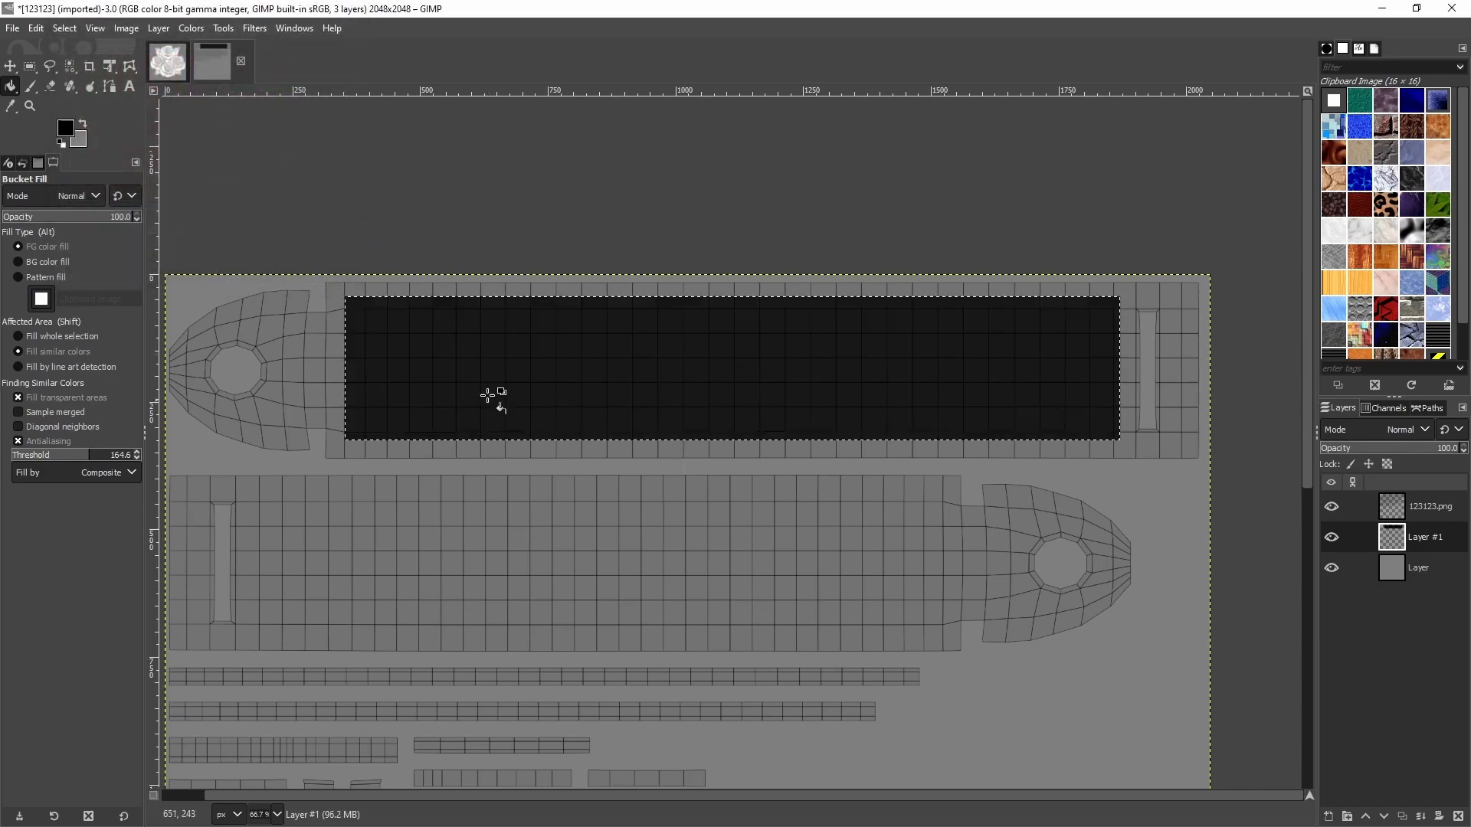
scroll(453, 380, "up", 2, "ctrl")
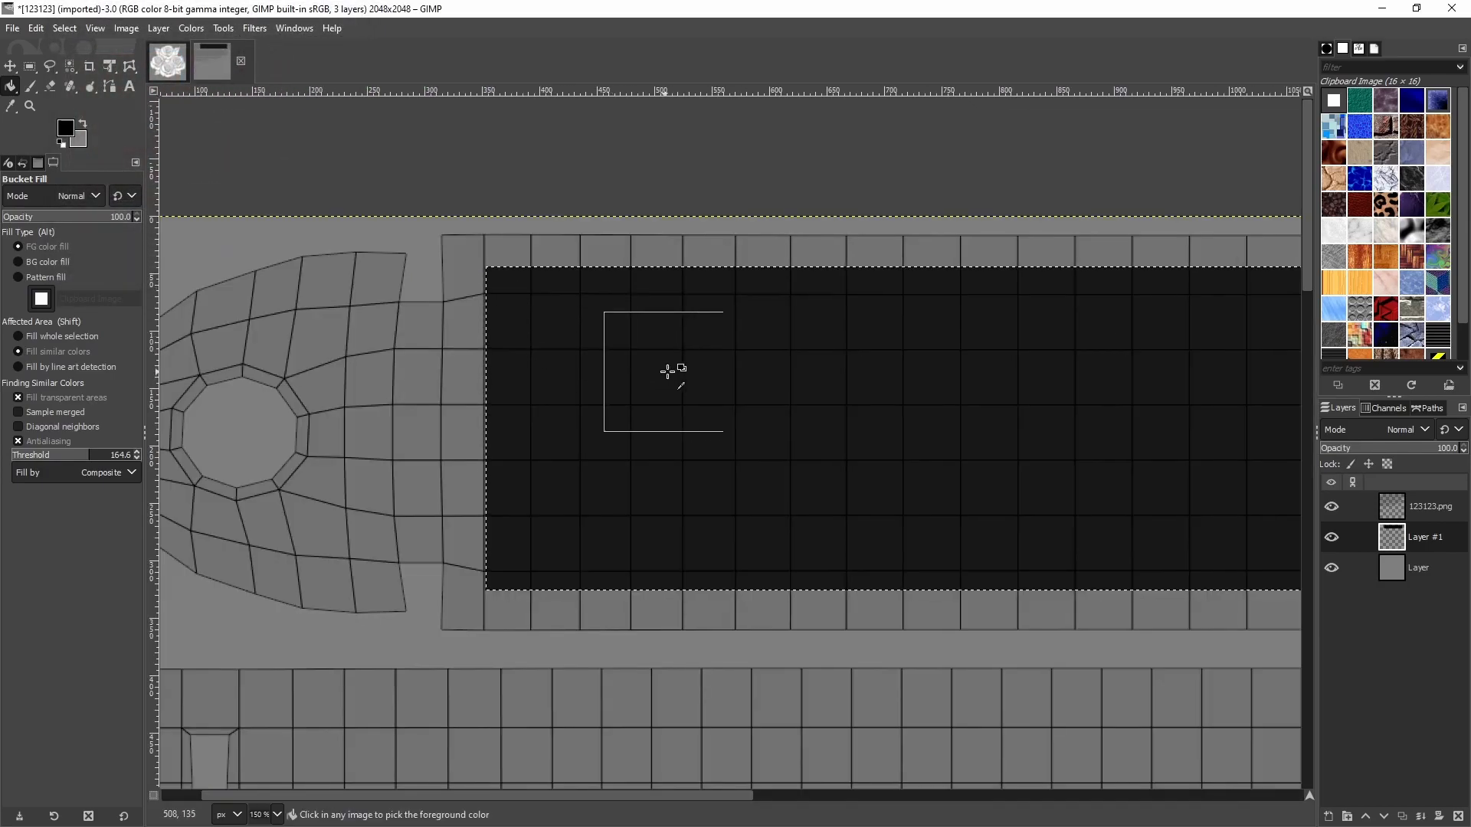
scroll(620, 384, "down", 4, "ctrl")
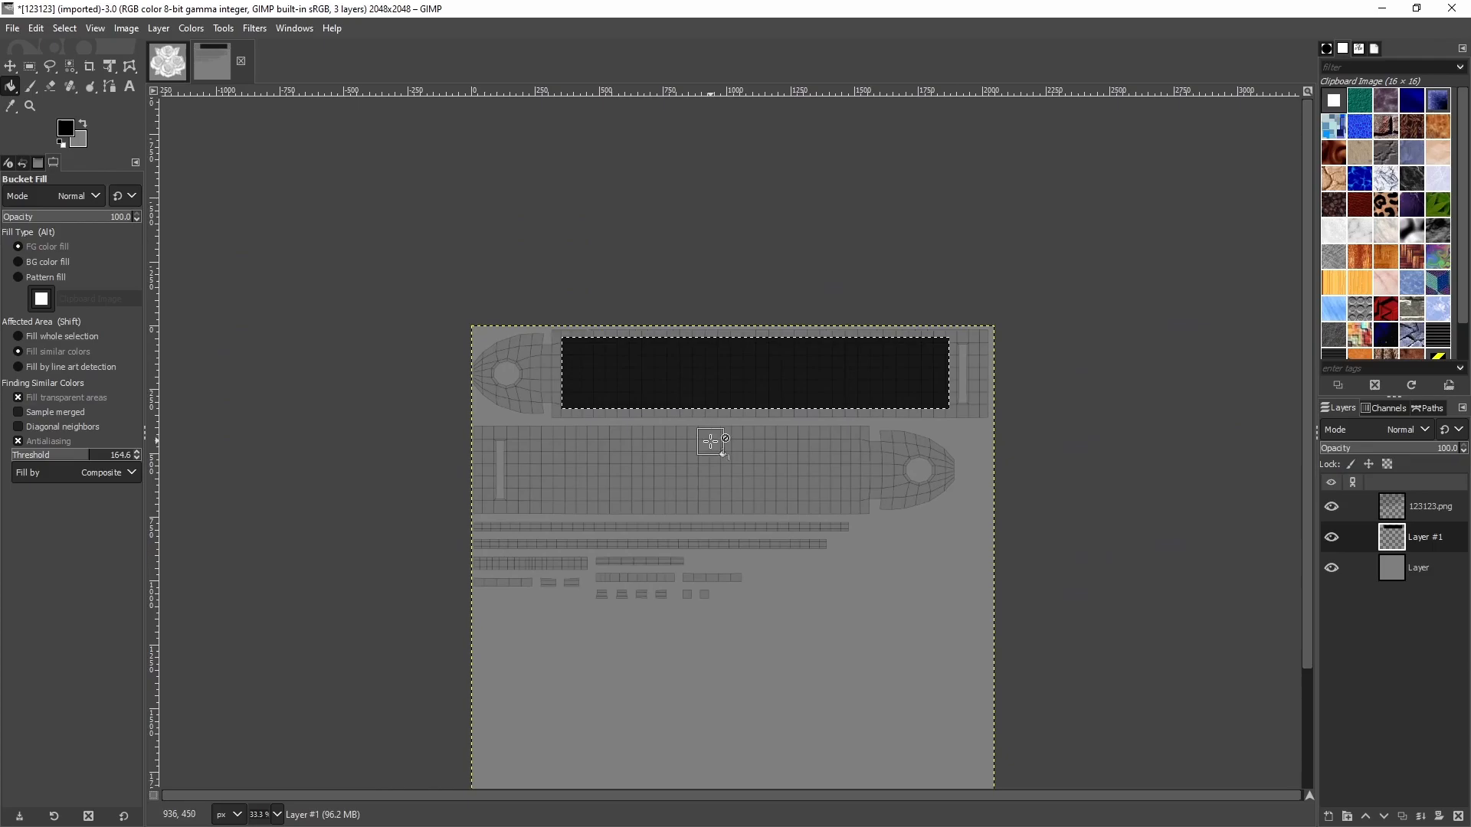
scroll(708, 444, "up", 1, "ctrl")
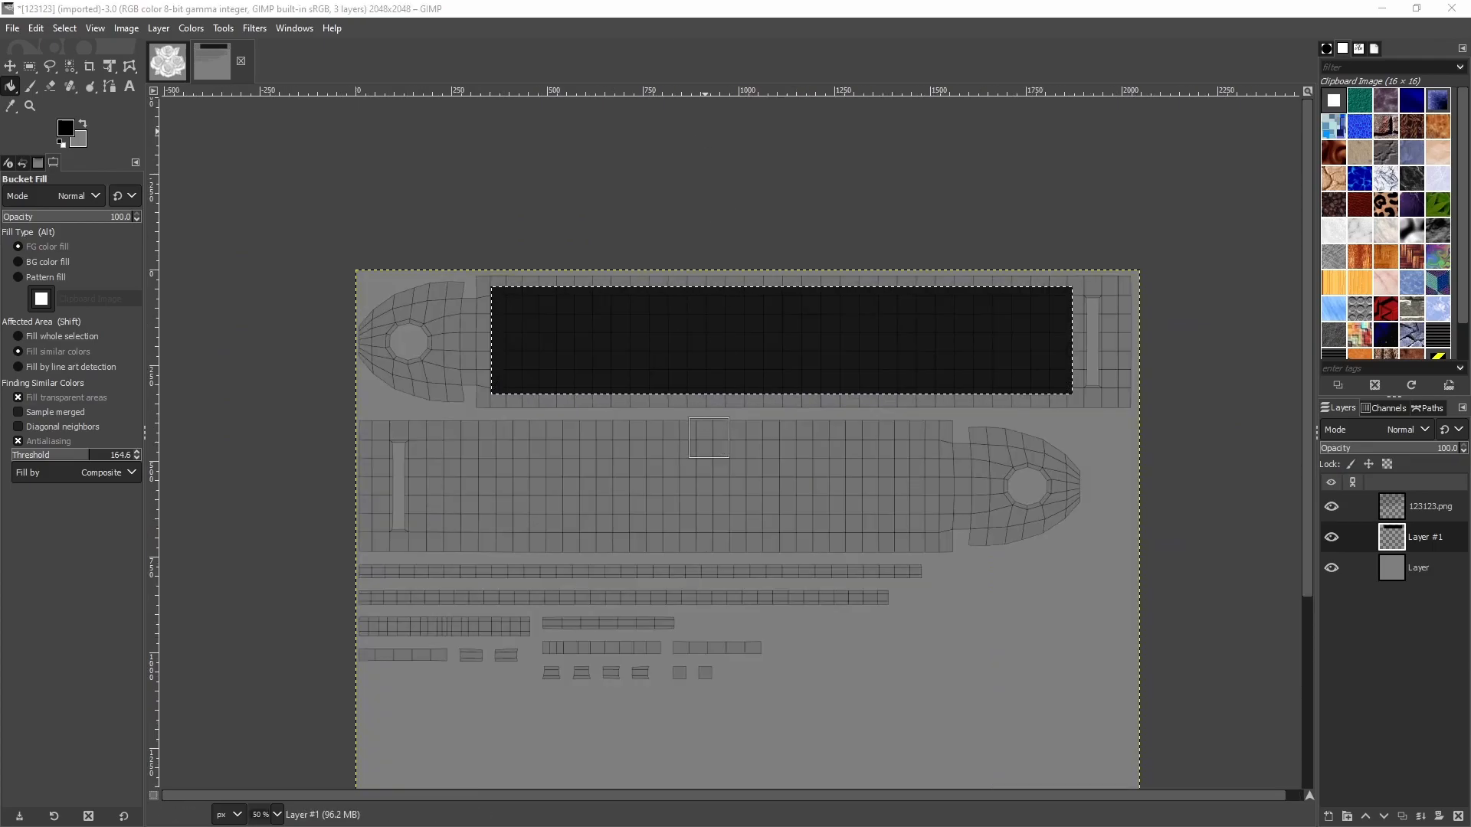
Step: Open Strap_Displace.png as a separate image and examine its Four Roses Bourbon lettering up close
left_click_drag(71, 90, 585, 301)
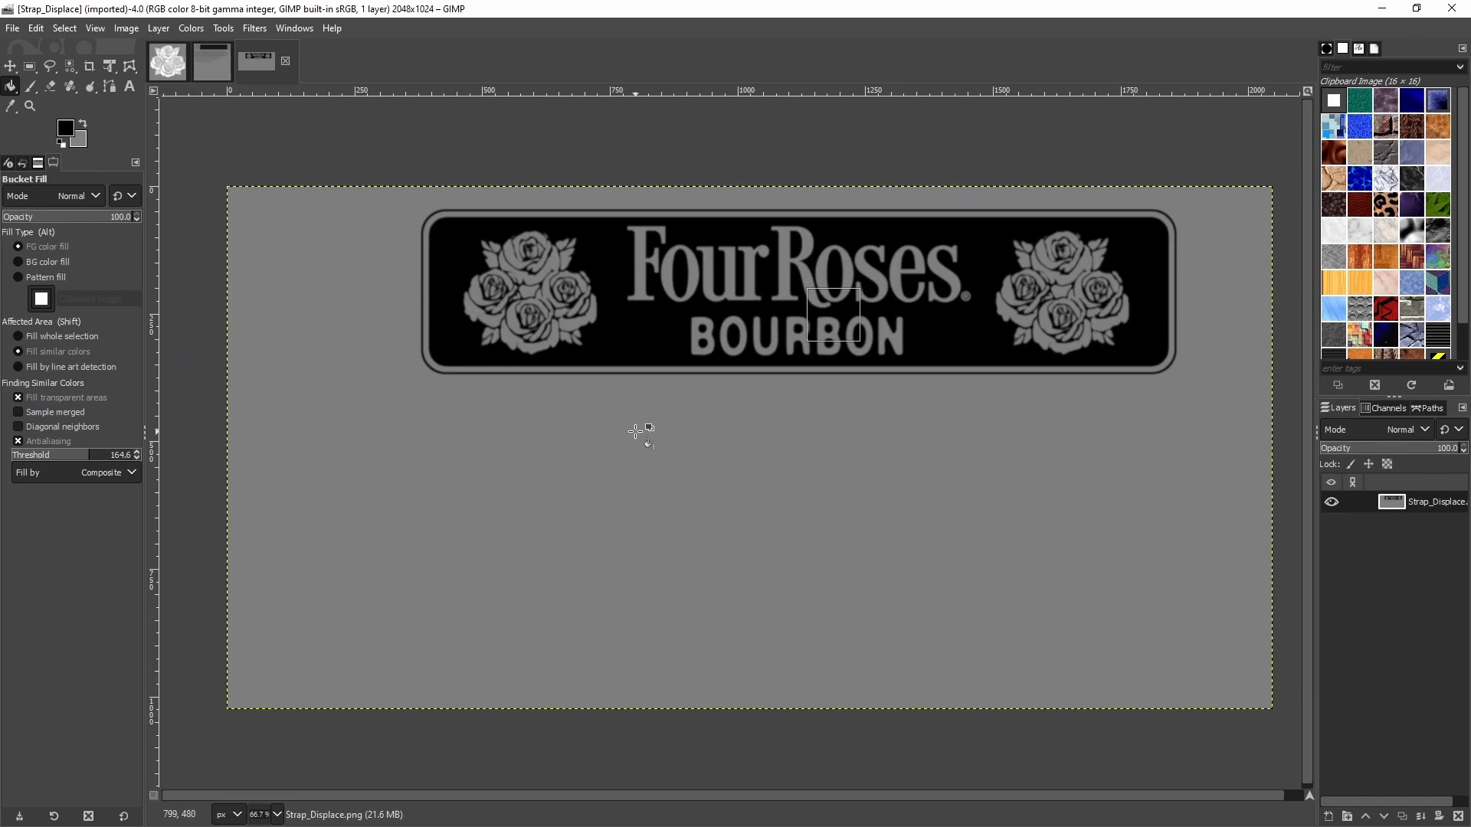
scroll(635, 431, "up", 4, "ctrl")
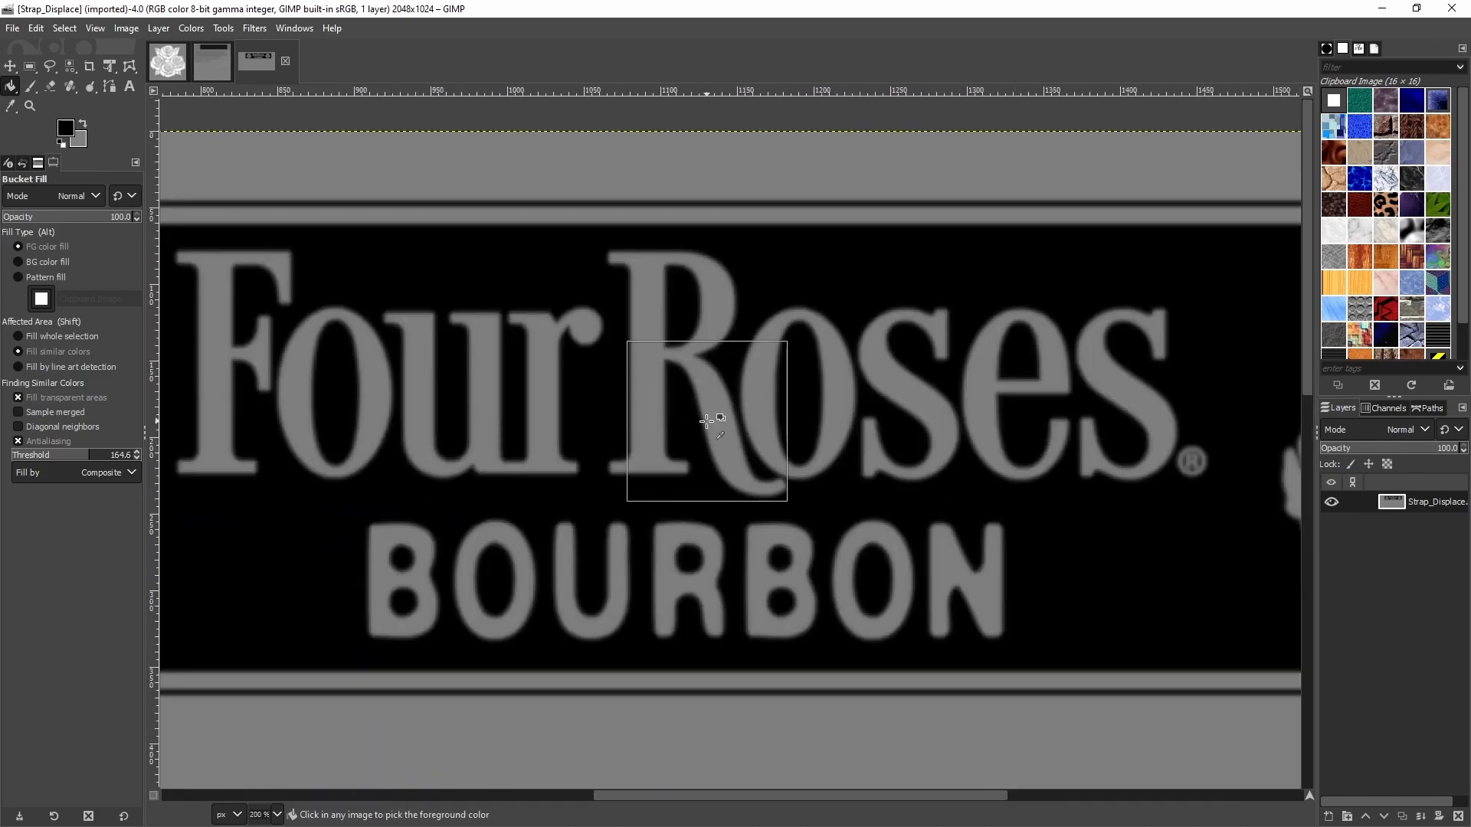
Step: Examine the rose emblems and rounded border in Strap_Displace.png up close, and the overall layout of the image
middle_click_drag(392, 377, 449, 380)
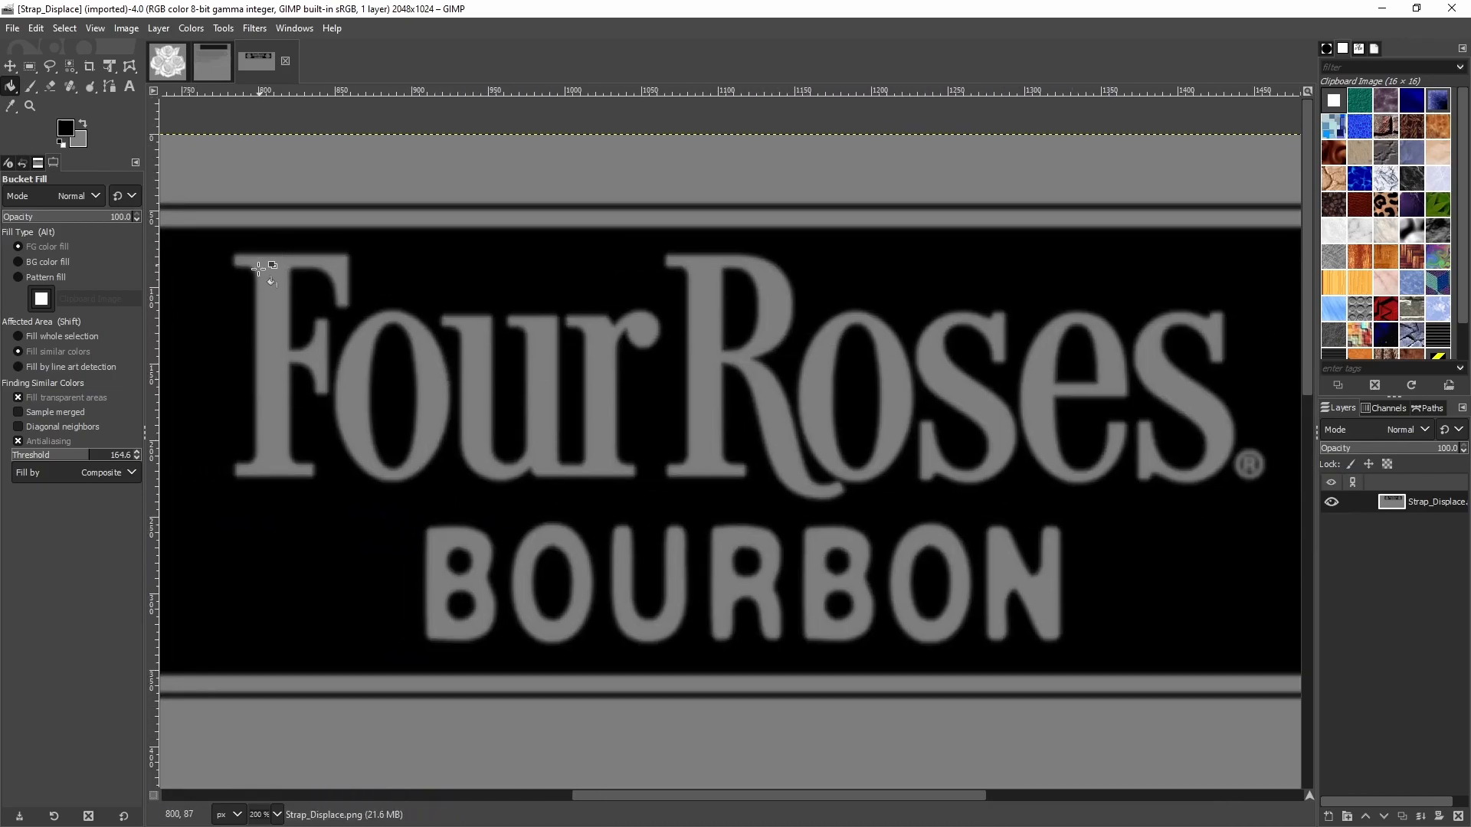
scroll(984, 464, "down", 2, "ctrl")
middle_click_drag(457, 438, 706, 440)
scroll(706, 440, "up", 2, "ctrl")
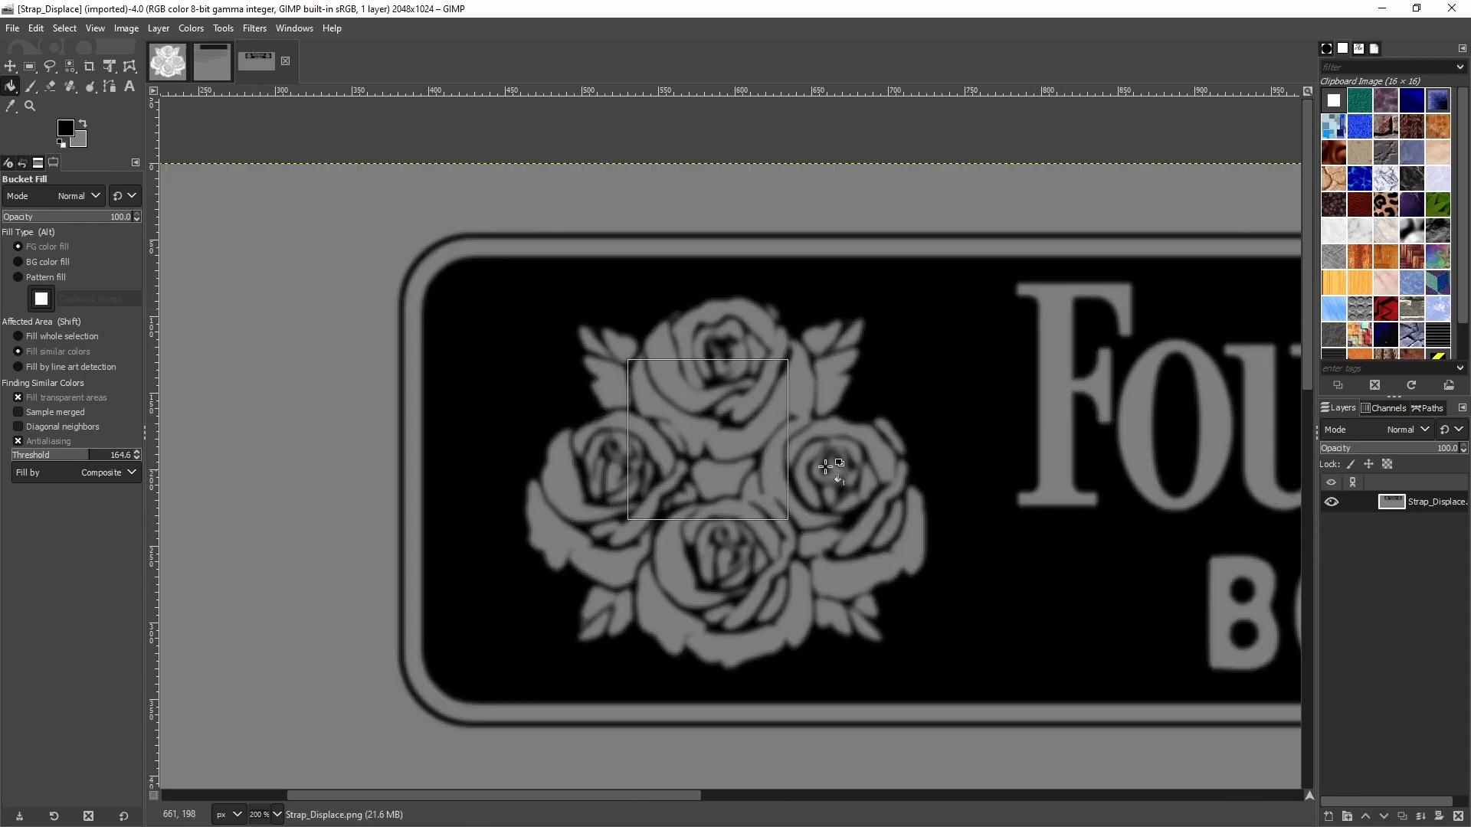
middle_click_drag(1100, 509, 690, 439)
scroll(779, 442, "down", 4, "ctrl")
middle_click_drag(920, 570, 892, 528)
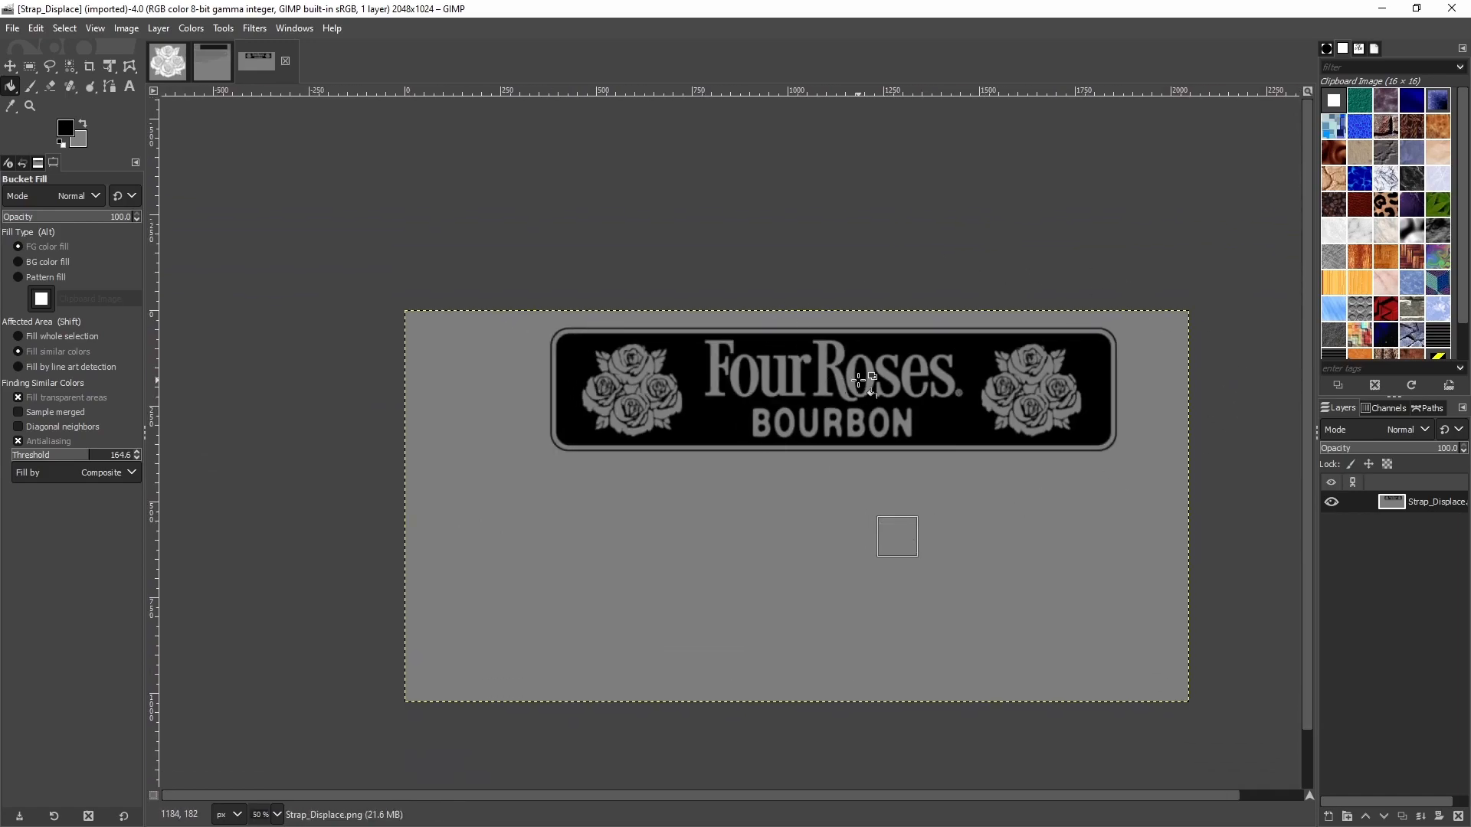
Step: Switch to Blender and return the neck strap to object mode
left_click(1384, 10)
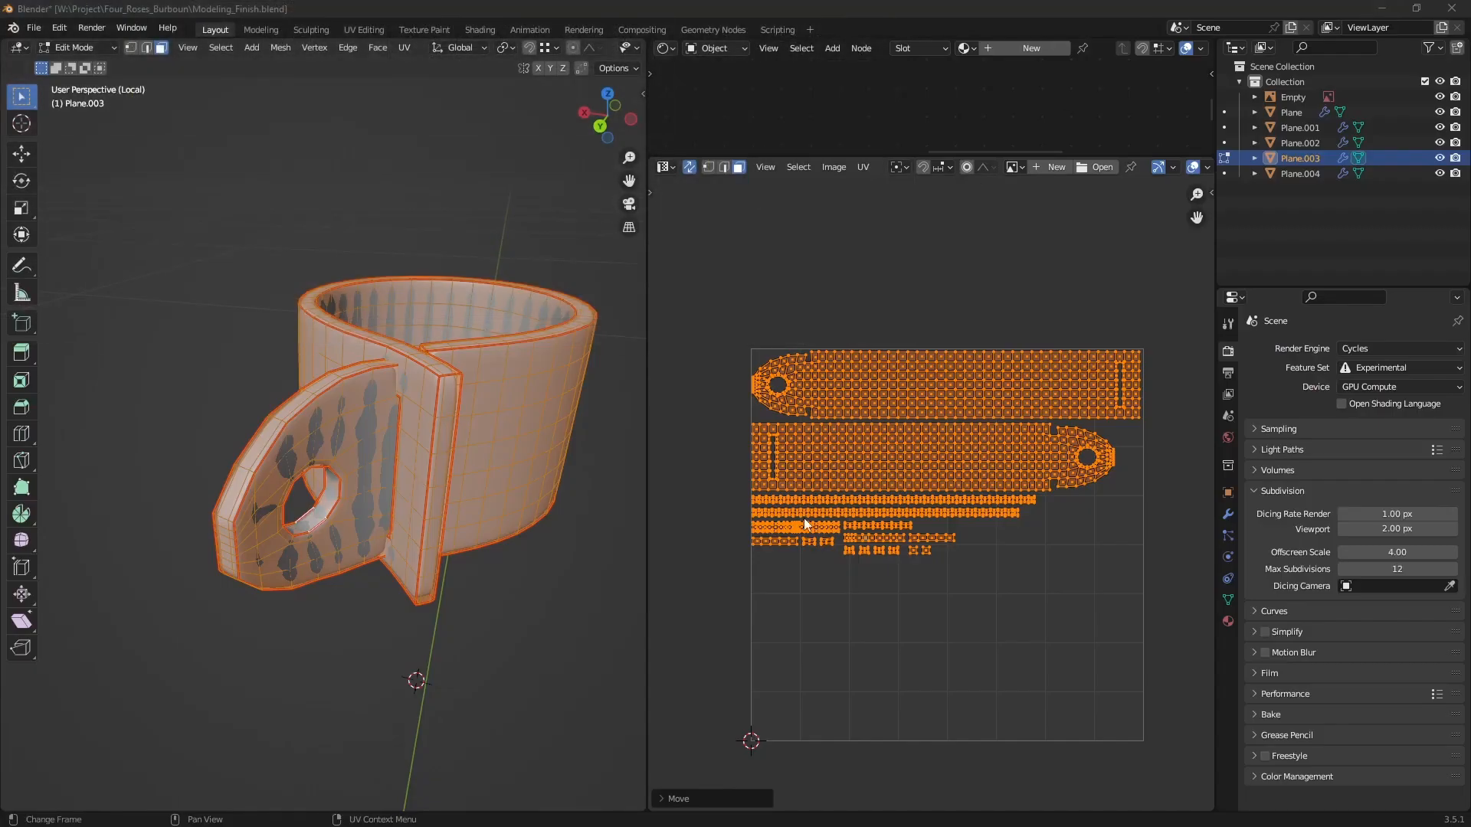
middle_click_drag(306, 374, 416, 427)
key("Tab")
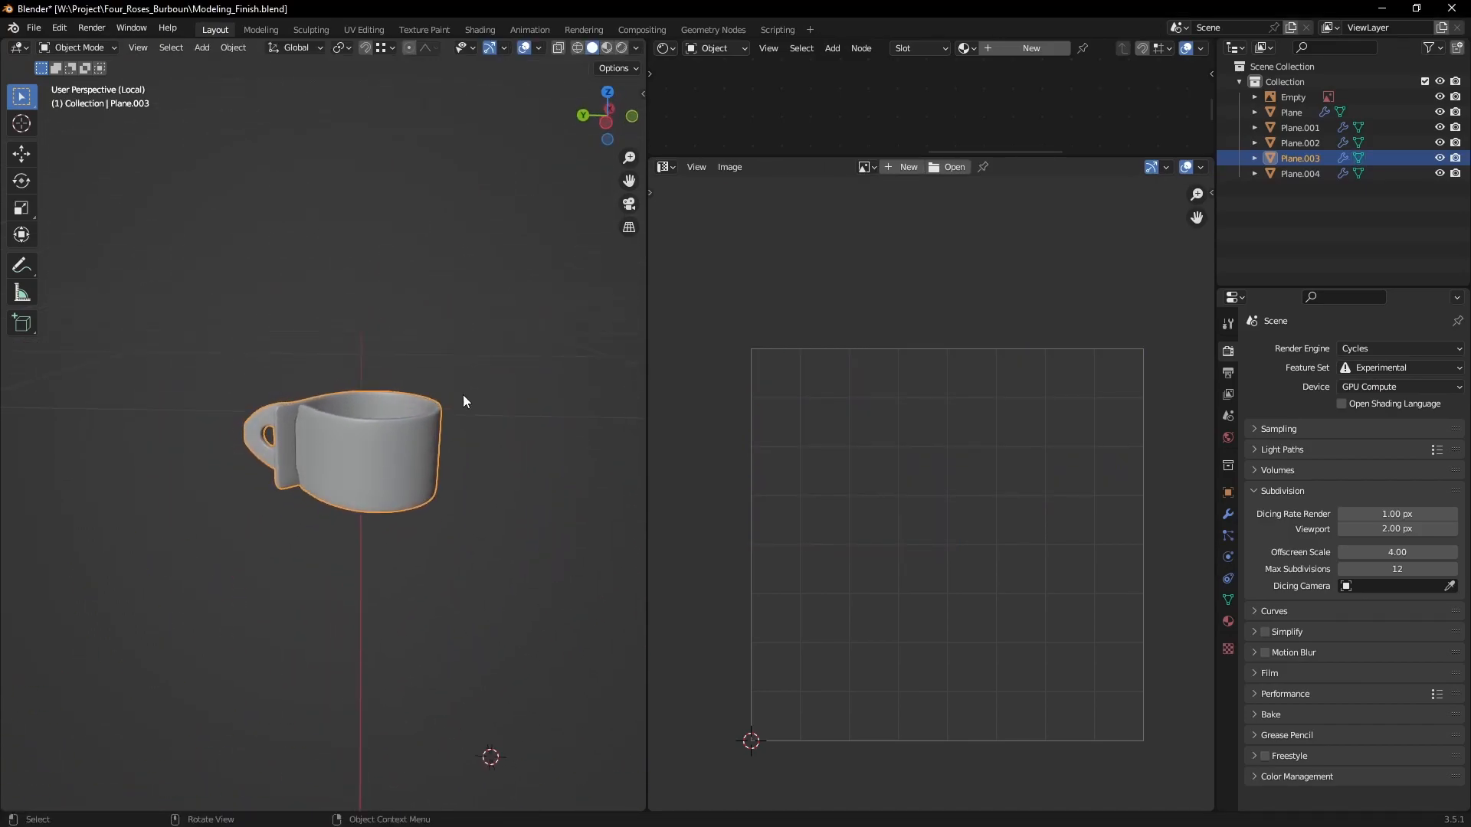
Step: Enlarge the shader editor and leave local view so the whole bottle is shown around the strap
left_click_drag(825, 157, 825, 470)
key("KP_Divide")
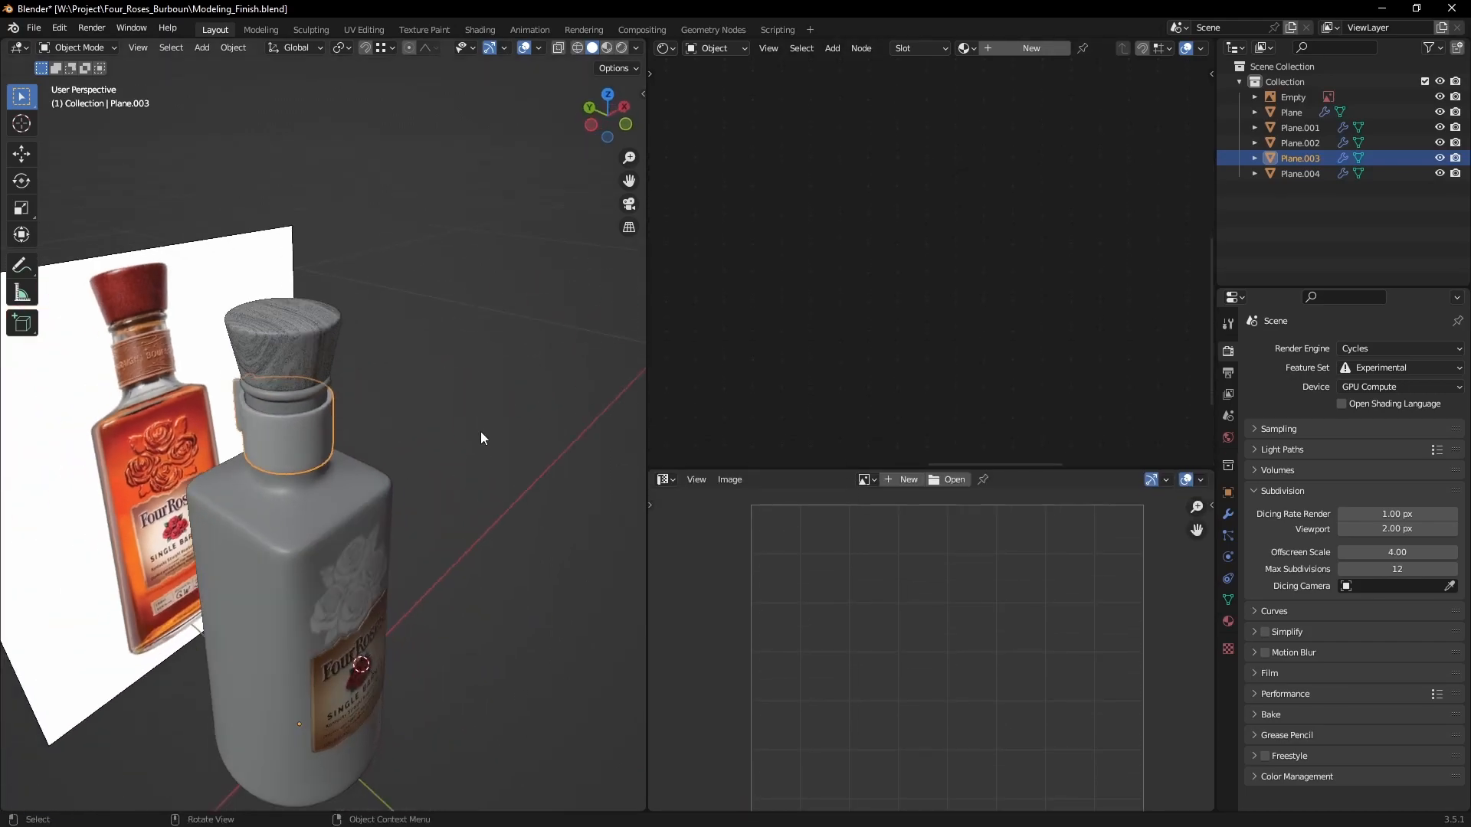
middle_click_drag(375, 457, 402, 417)
scroll(437, 434, "up", 3)
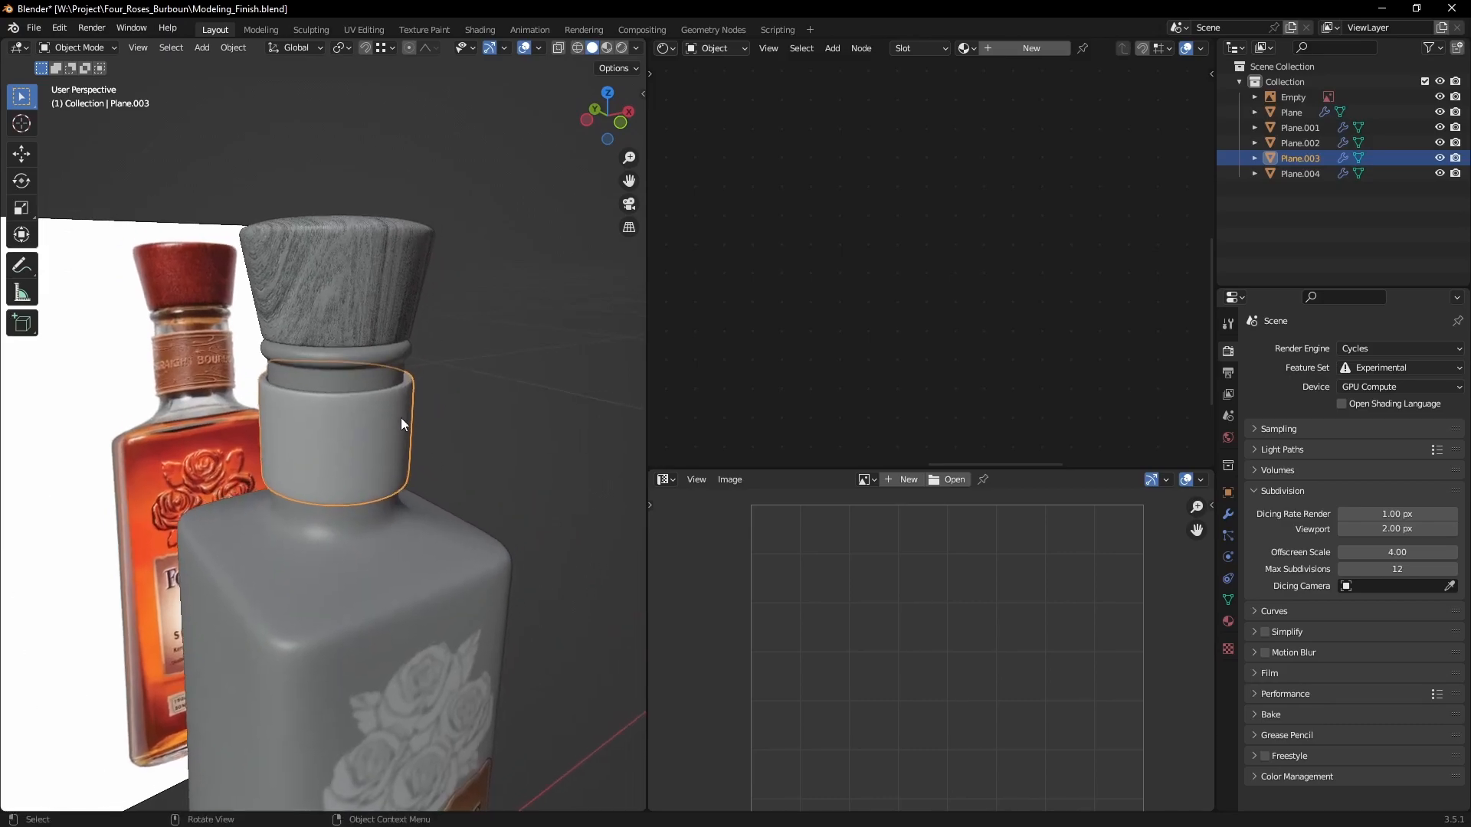
Step: Create a new material for the strap and attach an image texture with mapping and texture coordinates to its Principled BSDF
left_click(1024, 51)
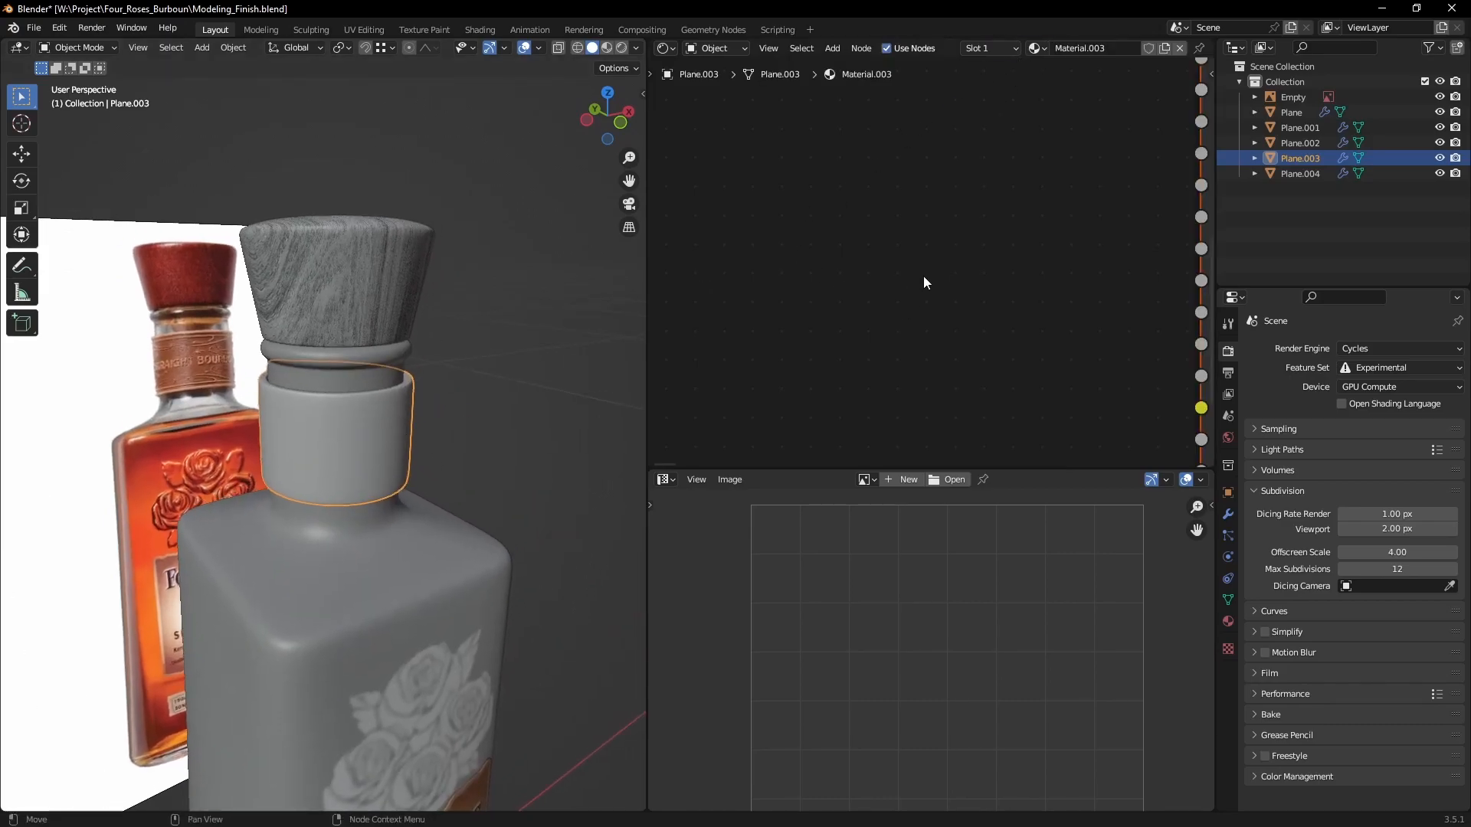
key("Home")
left_click(1027, 215)
key("ctrl+t")
Step: Load Strap_Displace.png into the strap's image texture node and set its color space to Non-Color
middle_click_drag(857, 207, 1018, 189)
scroll(1053, 272, "up", 4)
left_click(1064, 262)
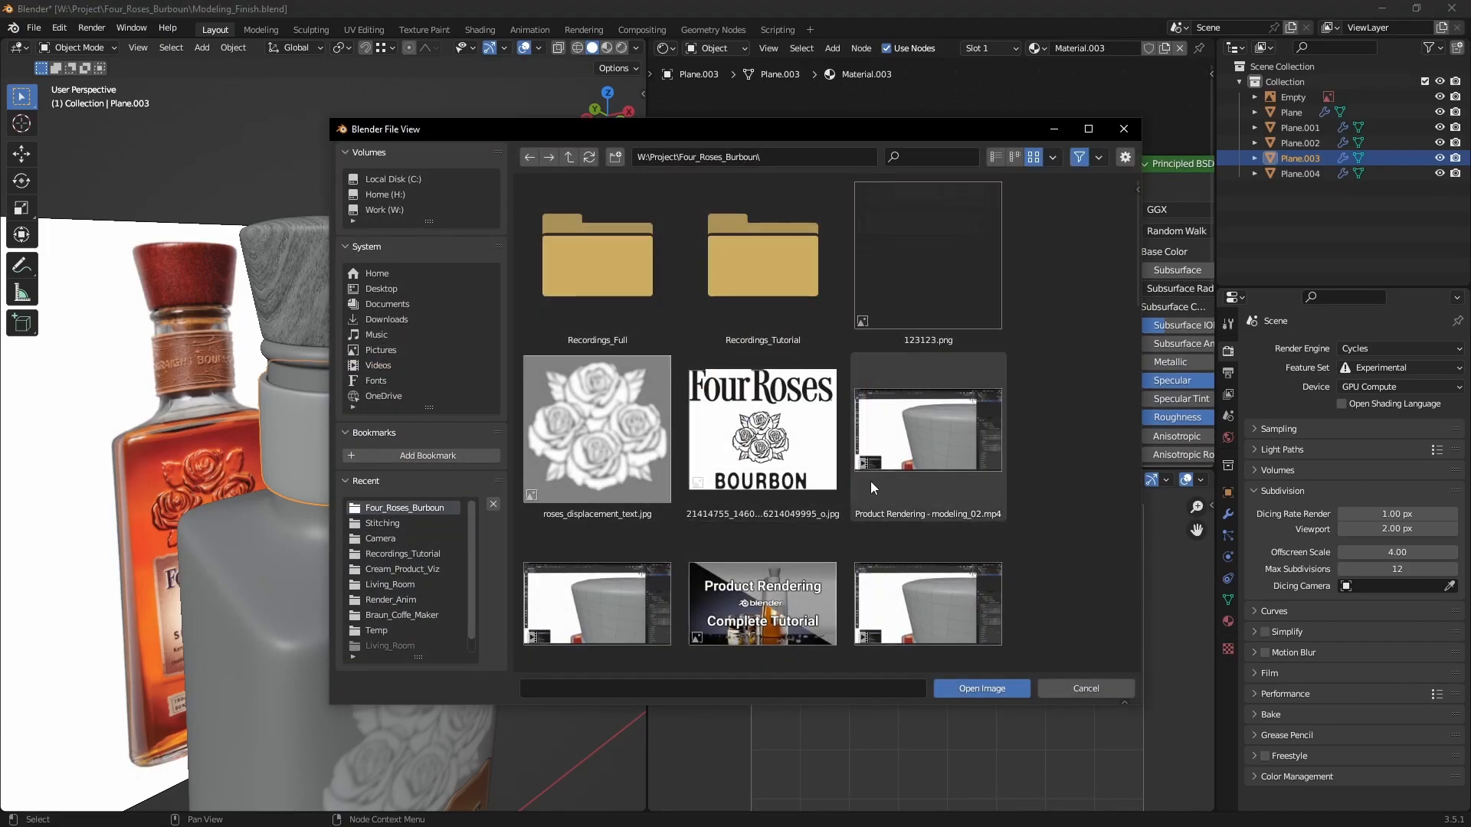
scroll(1005, 386, "down", 8)
scroll(1024, 366, "down", 4)
double_click(827, 493)
middle_click_drag(1013, 150, 999, 112)
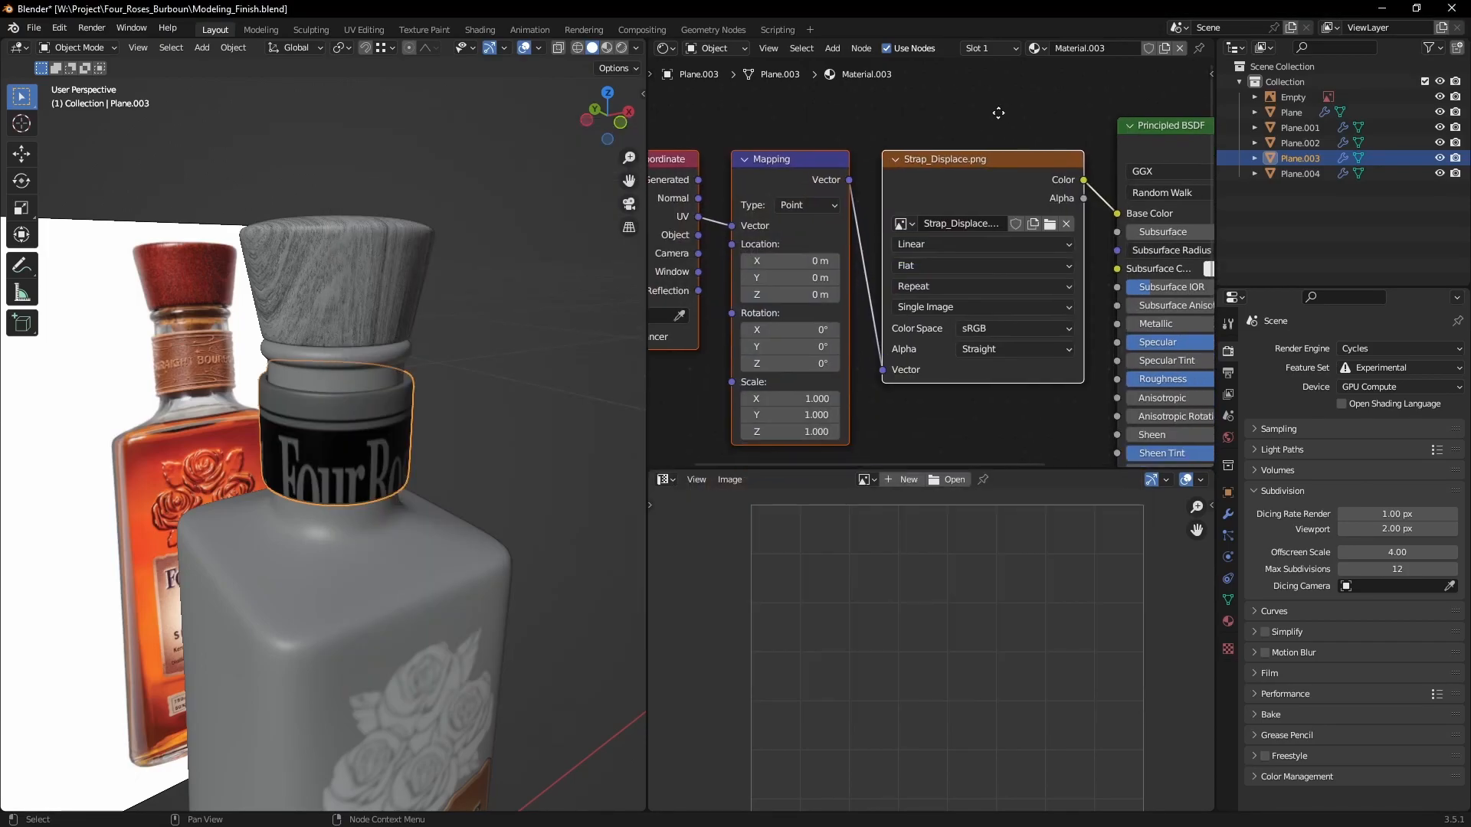
left_click(1016, 330)
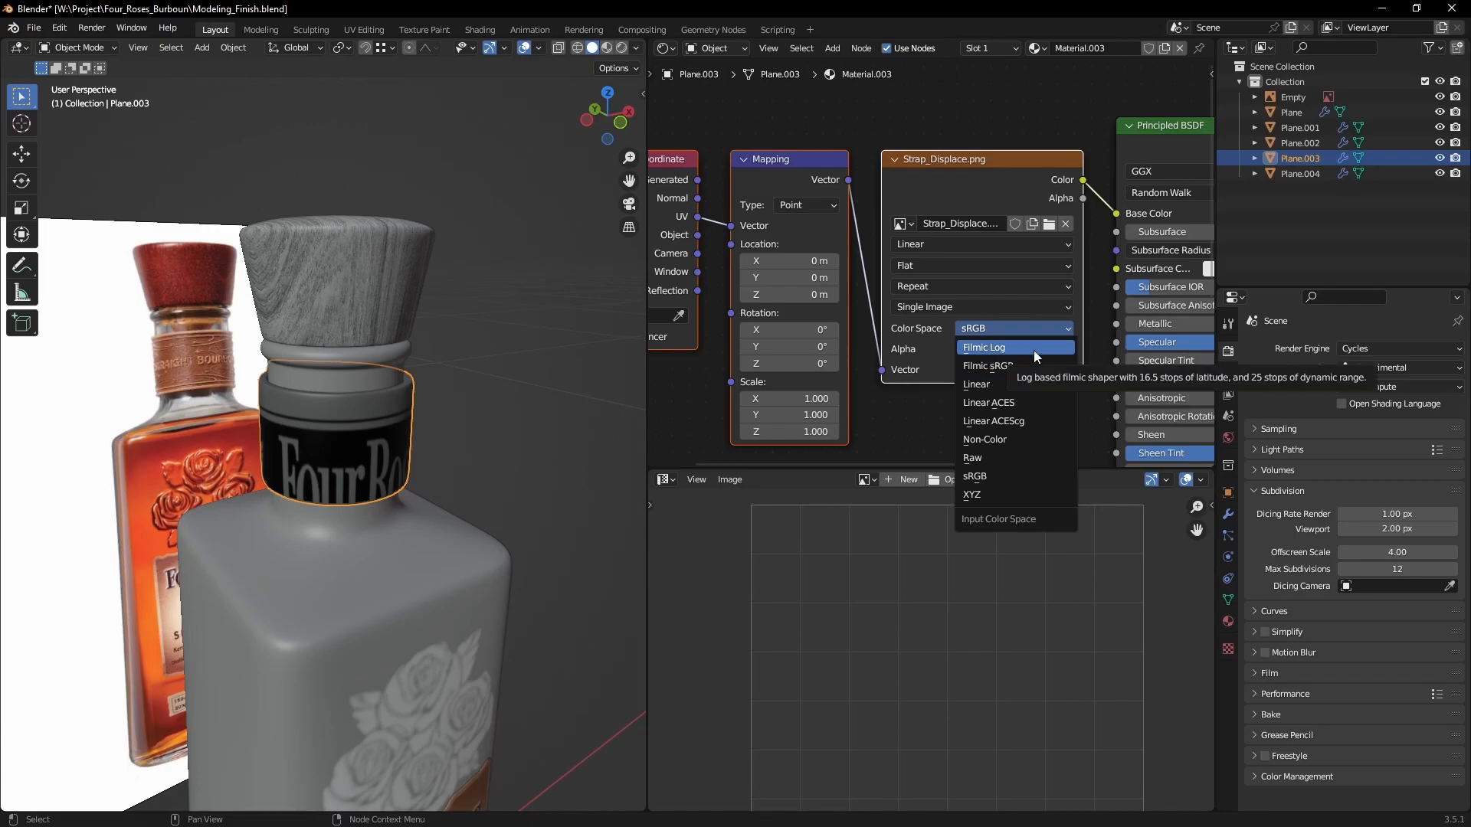
left_click(1003, 440)
scroll(950, 387, "down", 3)
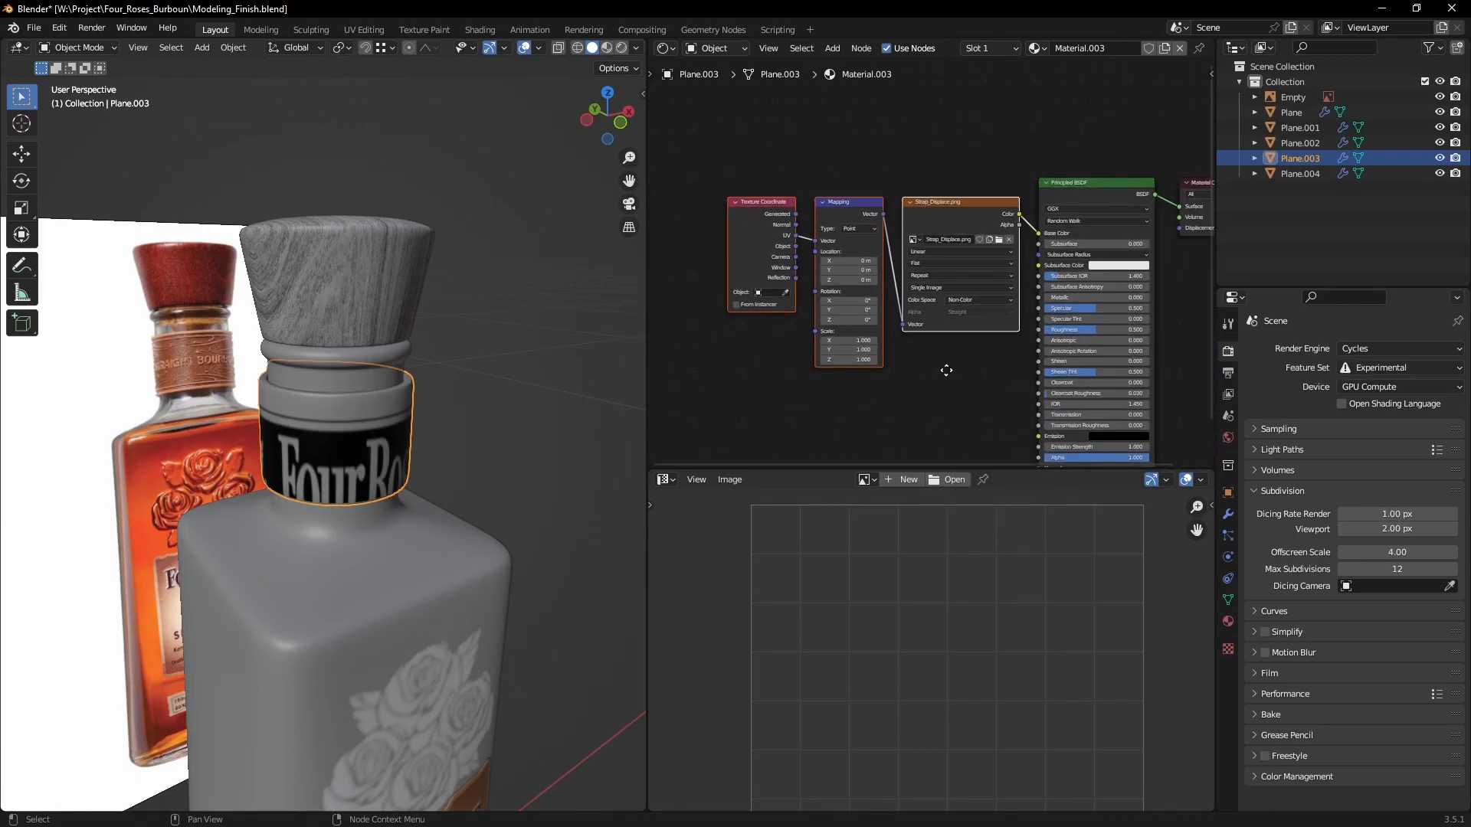
Step: Add a Displacement node beside the image texture and connect the texture's color to its height
left_click_drag(1004, 251, 838, 389)
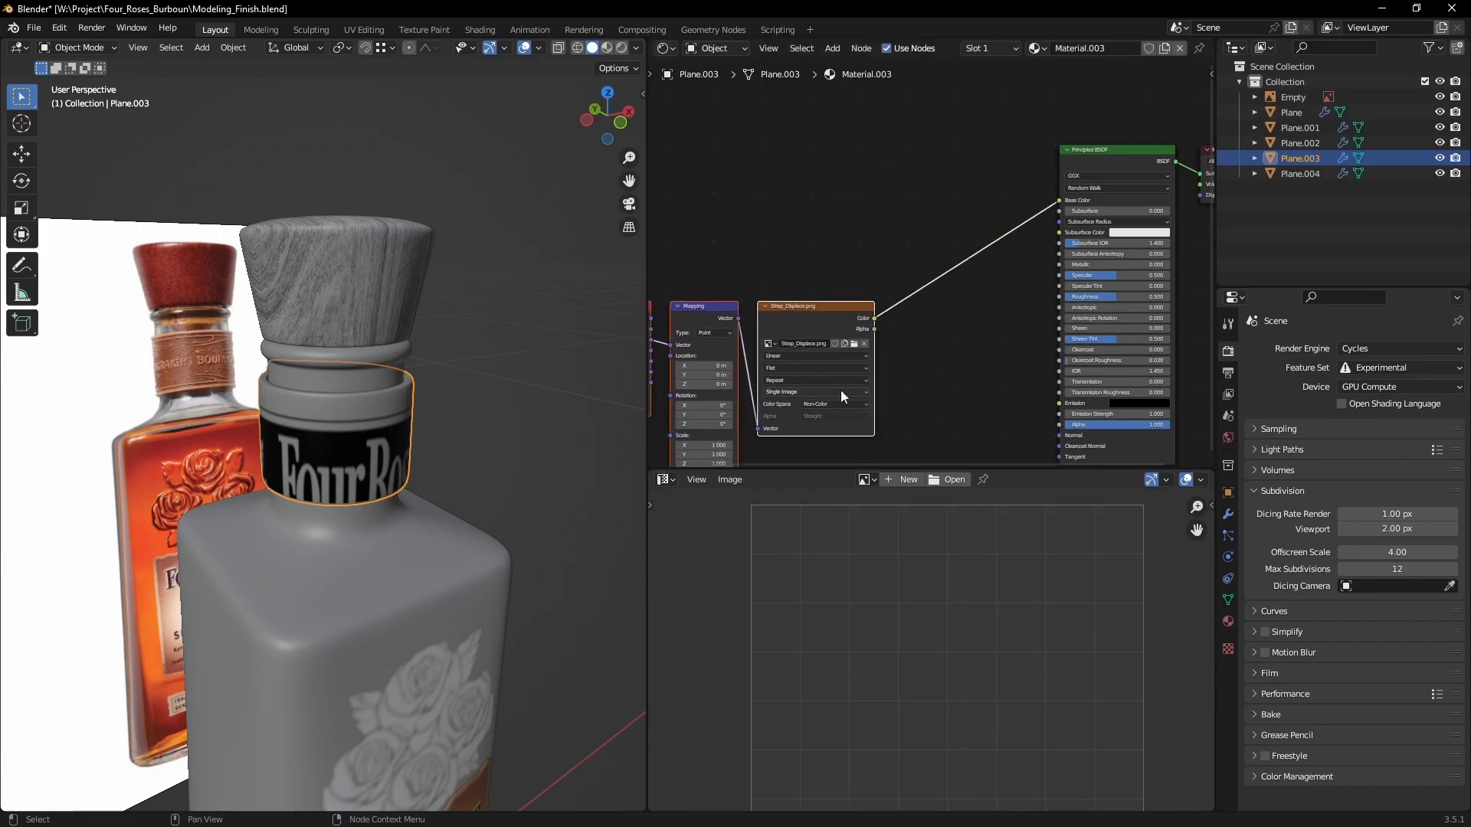
scroll(935, 240, "up", 1)
key("shift+a")
type("displac")
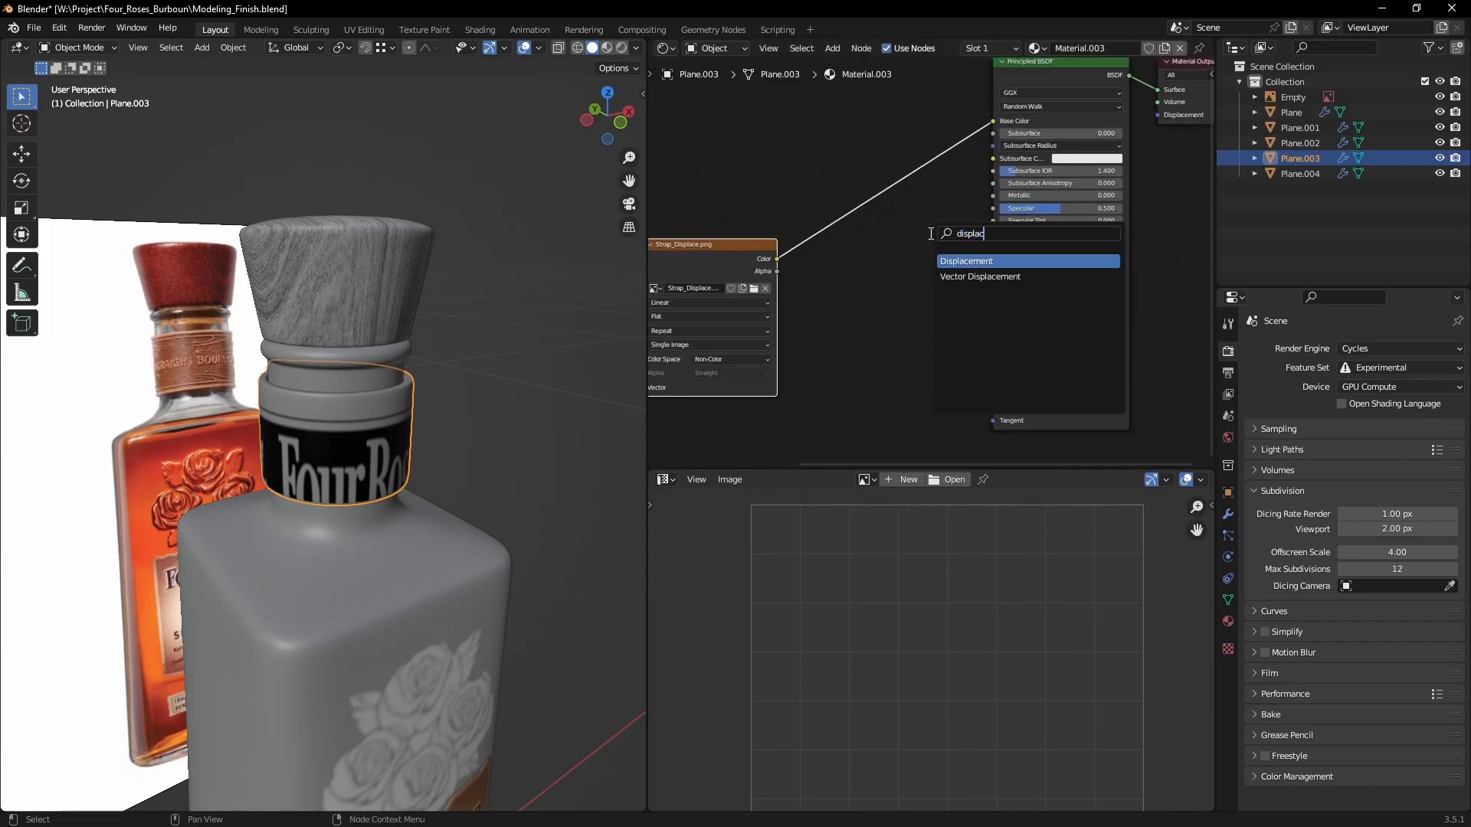
key("Return")
left_click(911, 239)
scroll(931, 243, "up", 1)
left_click_drag(740, 257, 843, 294)
Step: Connect the Displacement node to the material output's displacement and cut the texture's link to the base color
scroll(846, 298, "down", 3)
middle_click_drag(906, 210, 795, 251)
scroll(797, 253, "up", 2)
left_click_drag(803, 317, 1051, 153)
scroll(885, 245, "down", 1)
middle_click_drag(885, 245, 980, 203)
right_click_drag(981, 203, 822, 252, "ctrl")
Step: Change the viewport to rendered shading and check the embossed lettering on the neck strap
scroll(436, 444, "up", 3)
key("z")
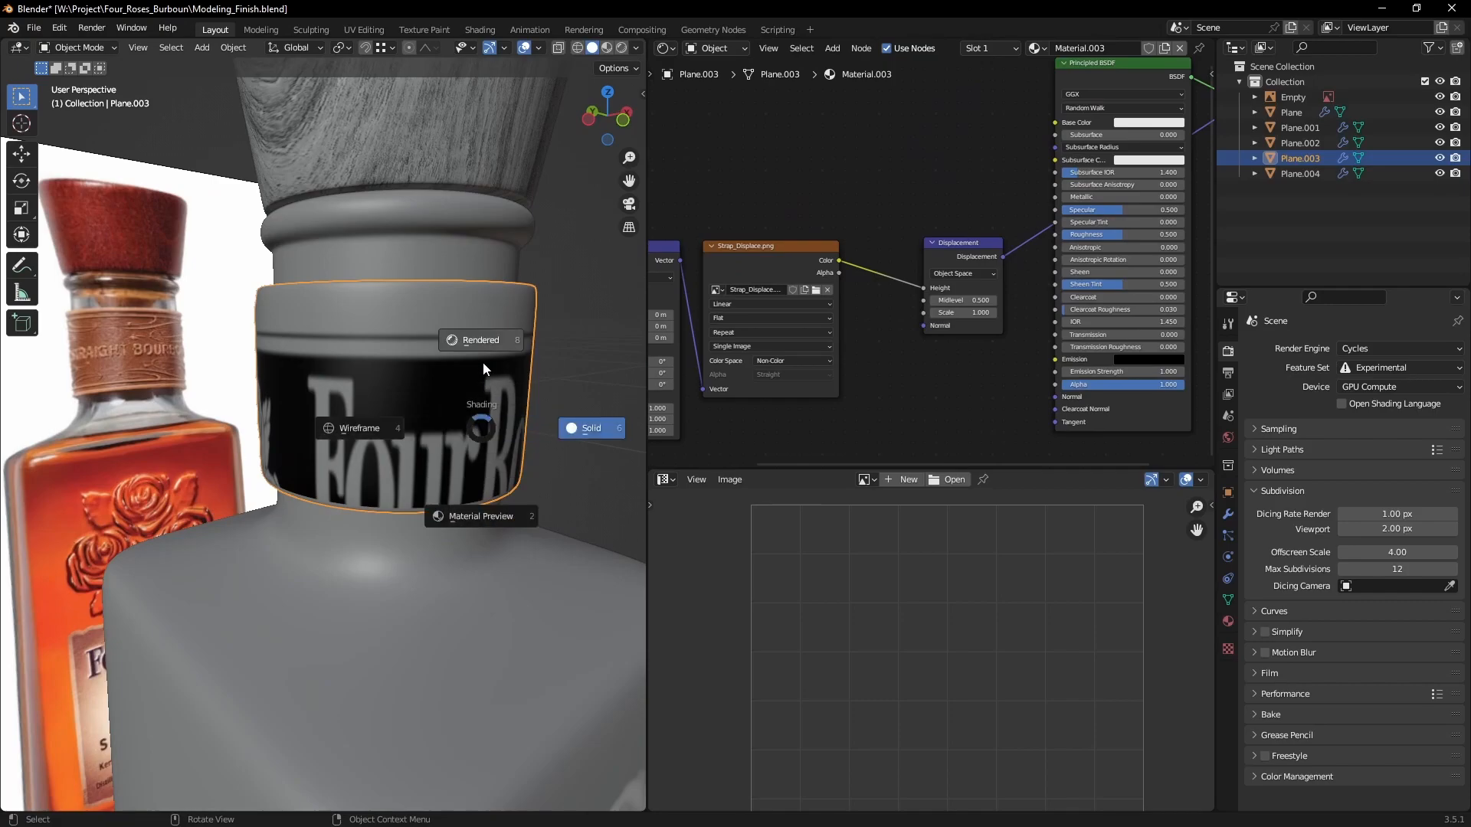
left_click(493, 346)
scroll(513, 383, "down", 2)
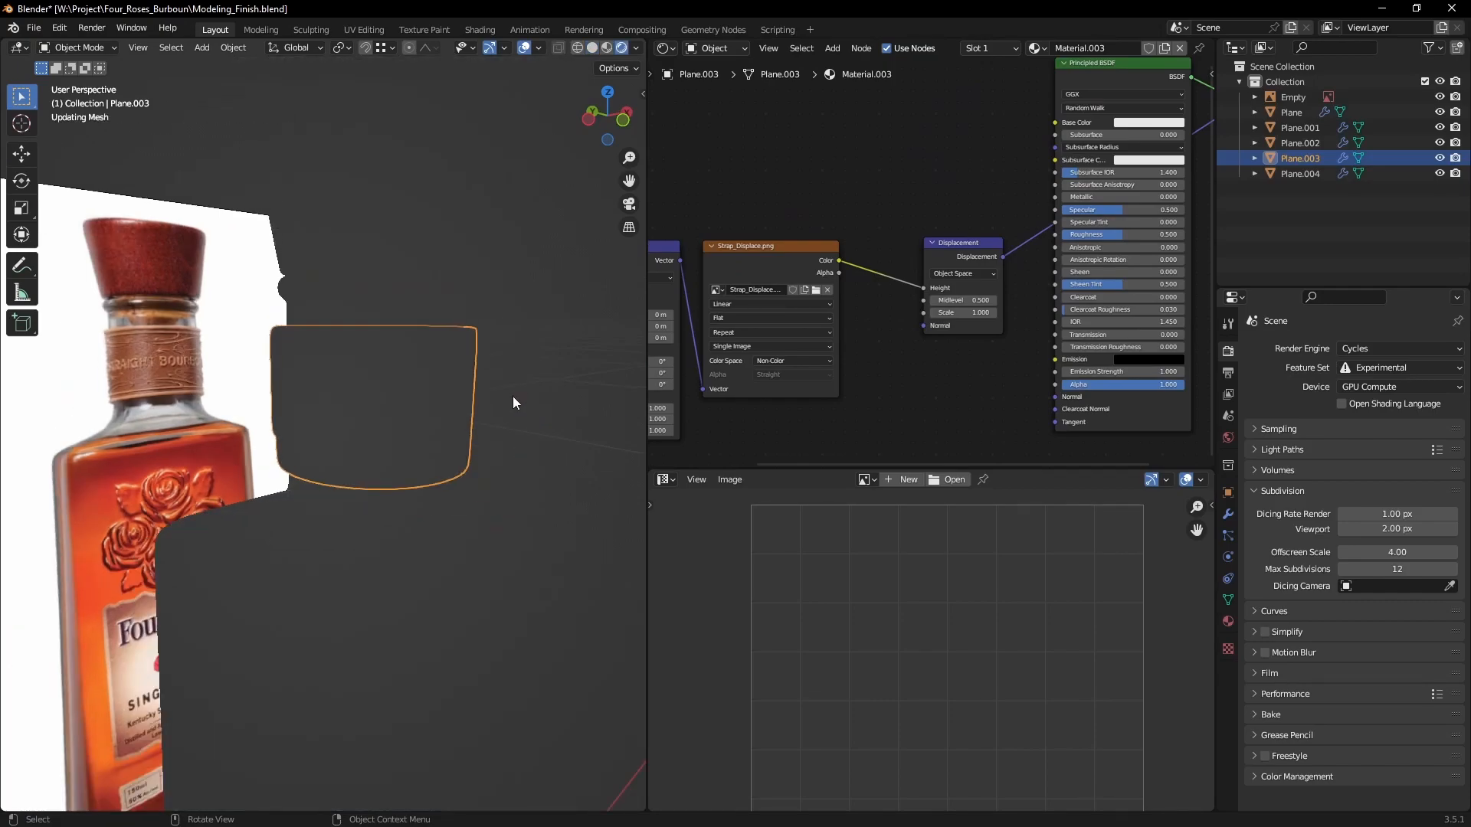
middle_click_drag(475, 360, 484, 416)
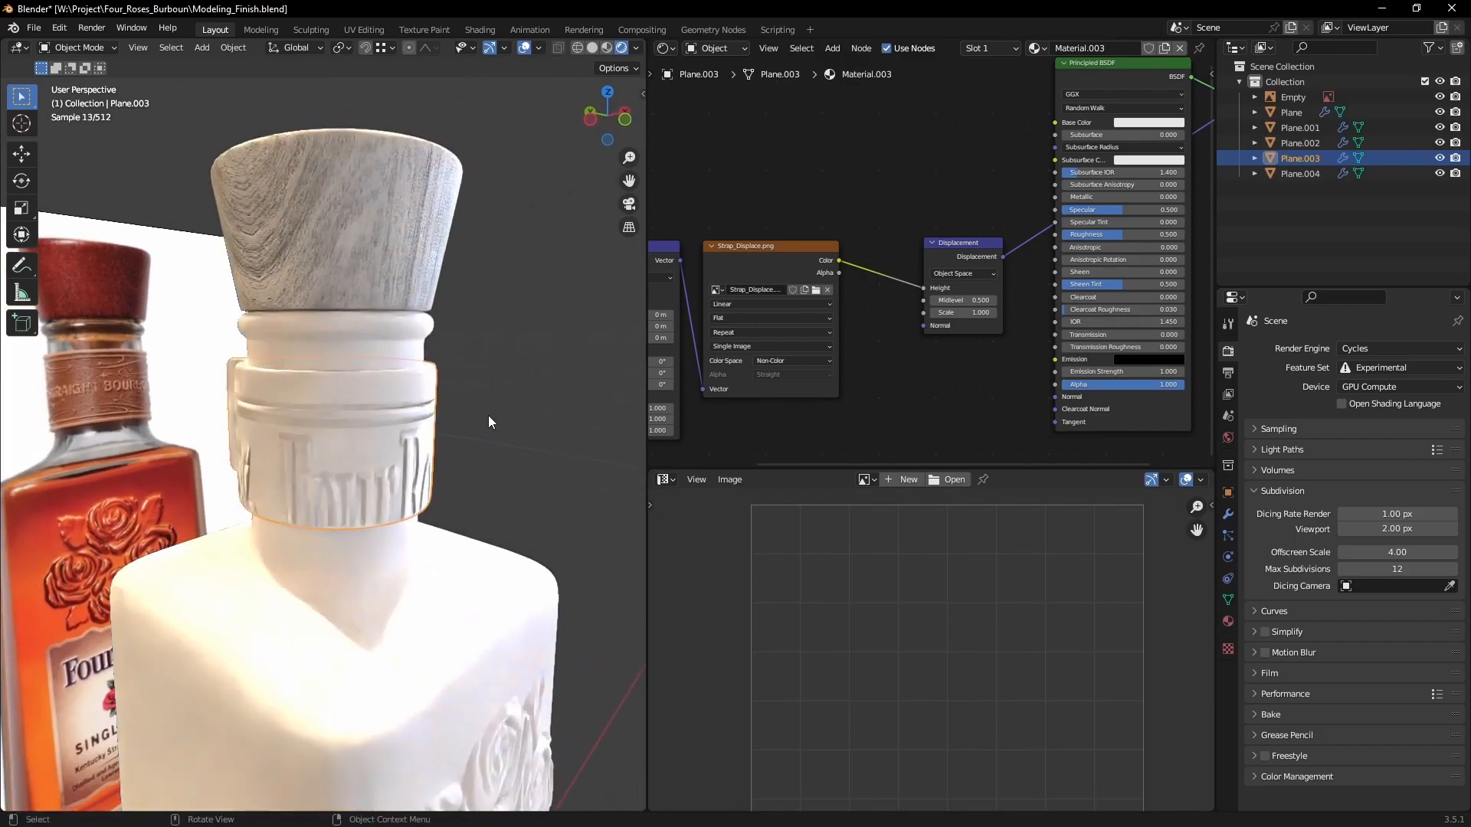
scroll(484, 416, "up", 2)
left_click(516, 376)
left_click(476, 372)
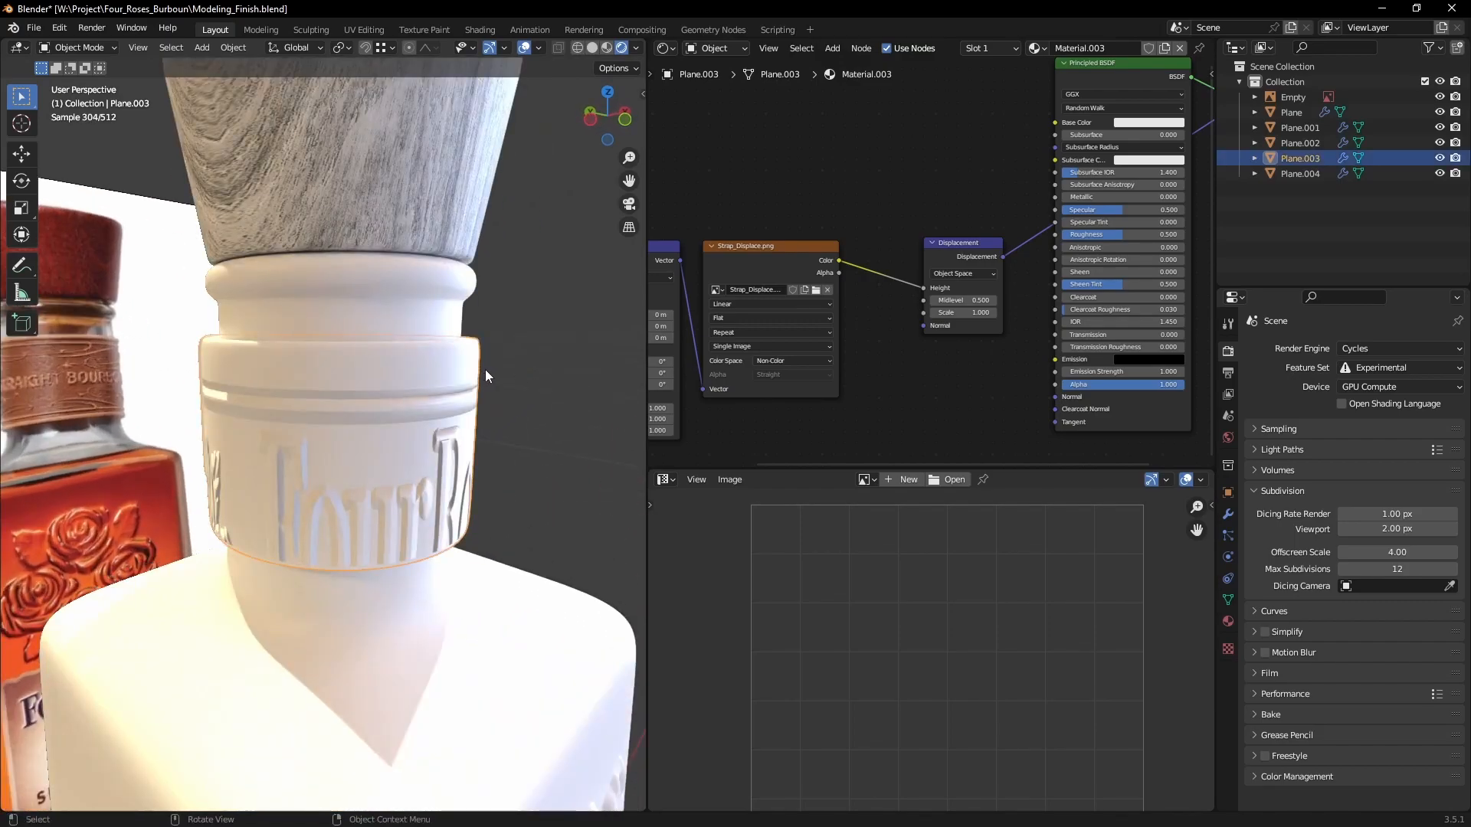
Step: Set the strap material's surface displacement method to Displacement Only
left_click(1227, 621)
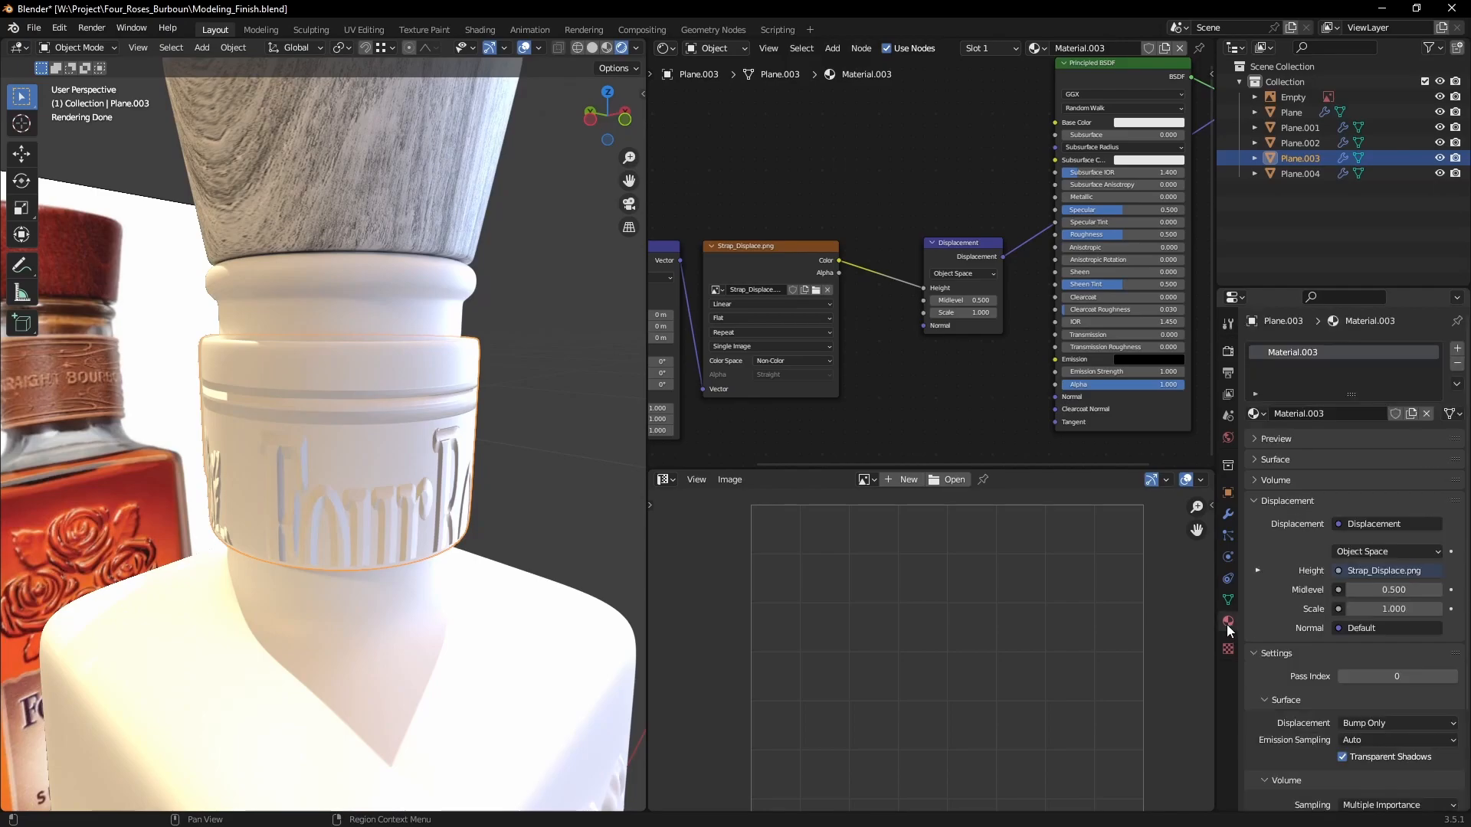
scroll(1278, 619, "down", 4)
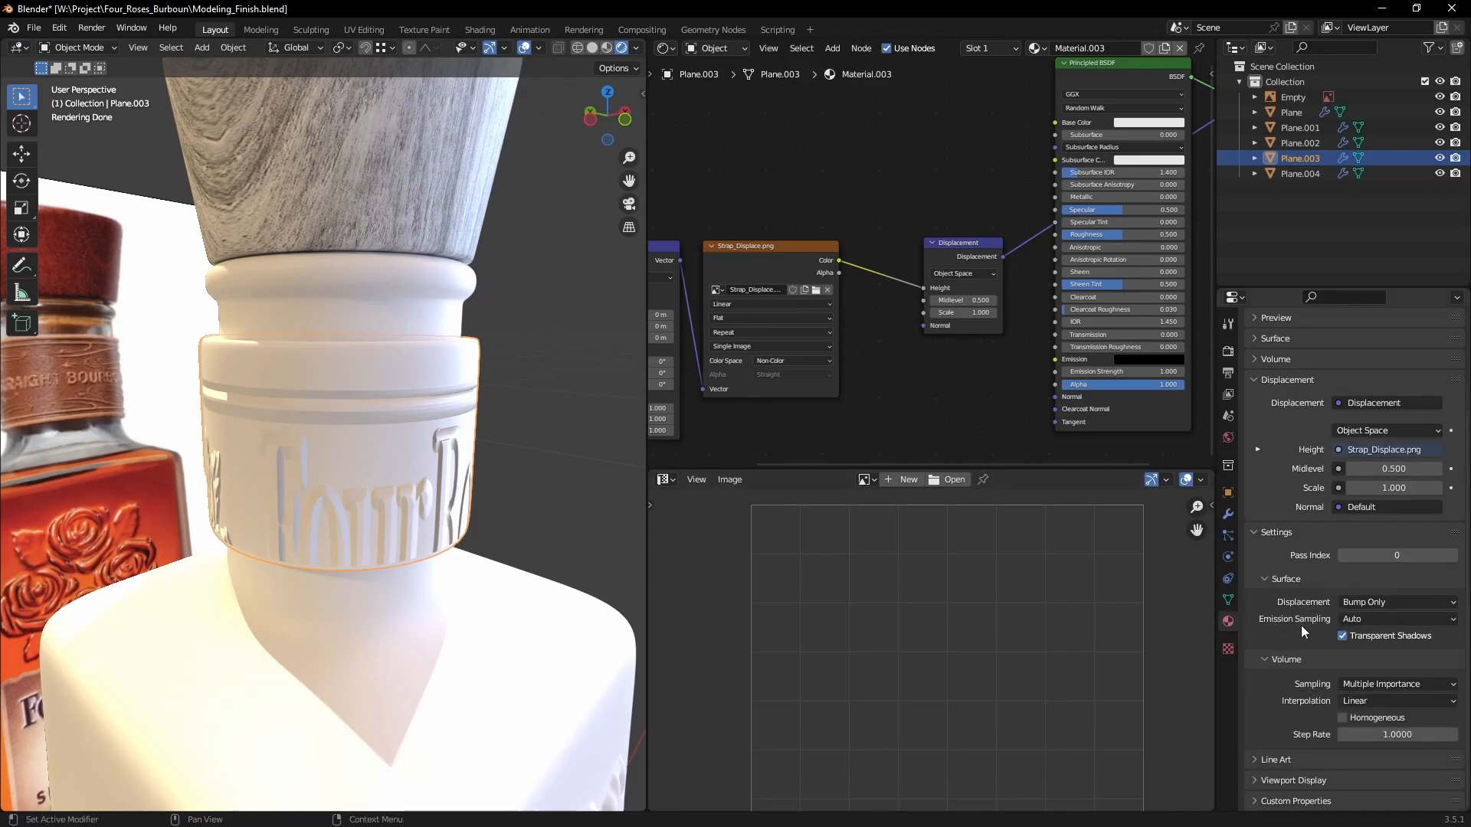
left_click(1386, 602)
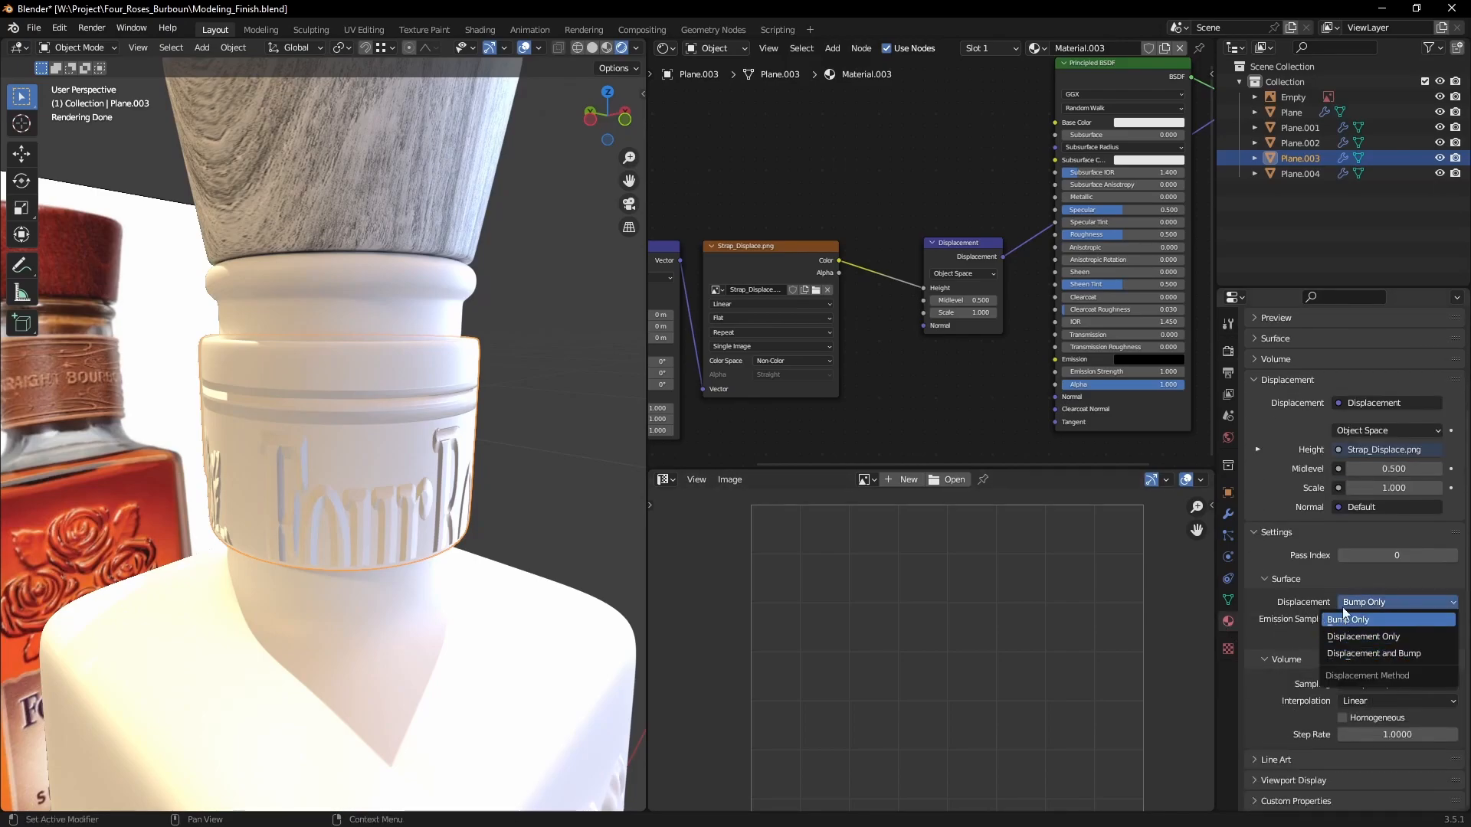
left_click(1388, 637)
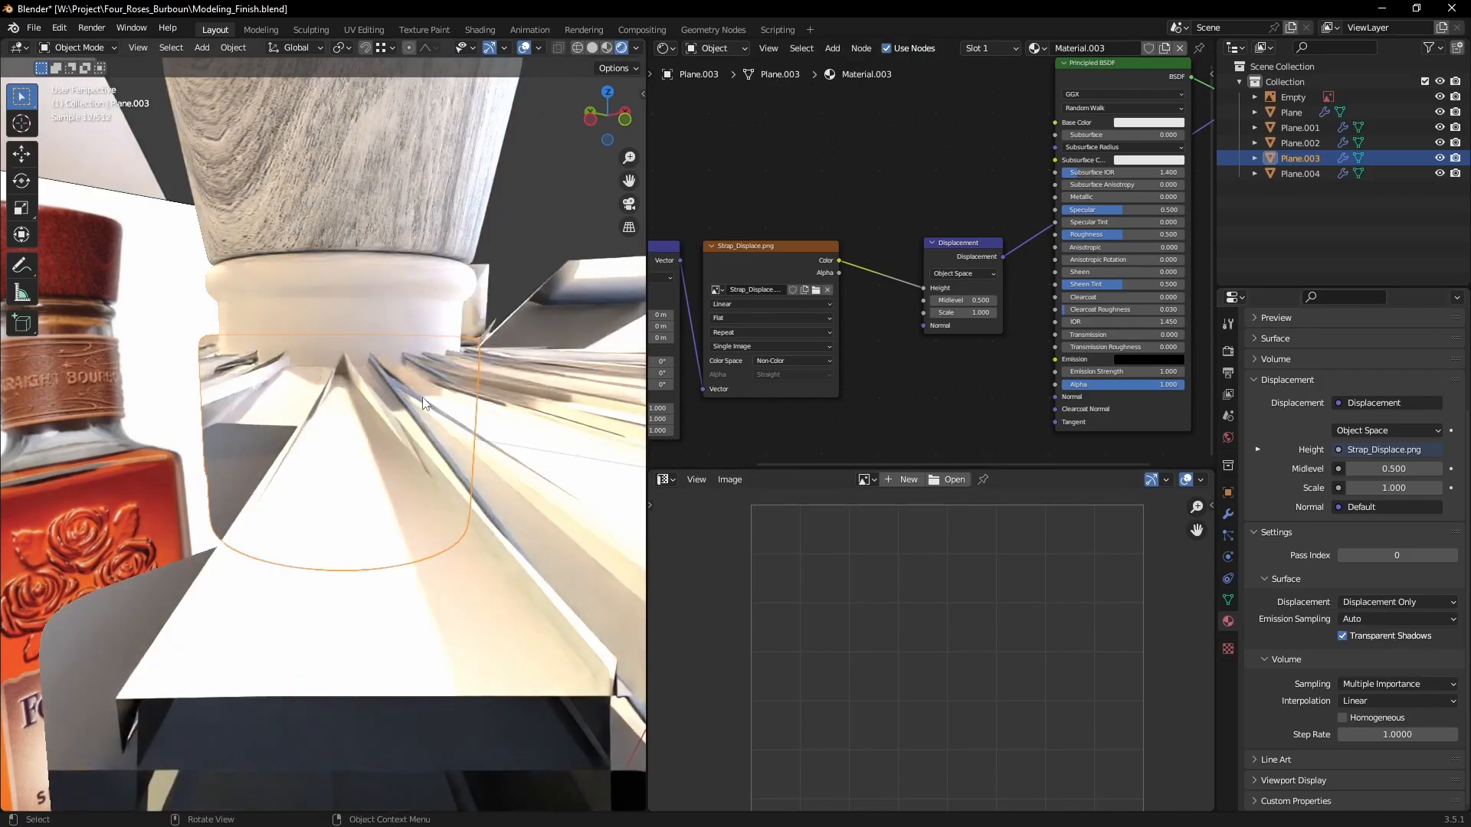
Step: Set the Displacement node's scale to 0.001
scroll(434, 421, "down", 5)
mouse_move(435, 423)
middle_mouse_down()
mouse_move(448, 514)
mouse_move(426, 445)
middle_mouse_up()
scroll(425, 445, "up", 5)
scroll(426, 449, "up", 2)
middle_click_drag(857, 420, 927, 369)
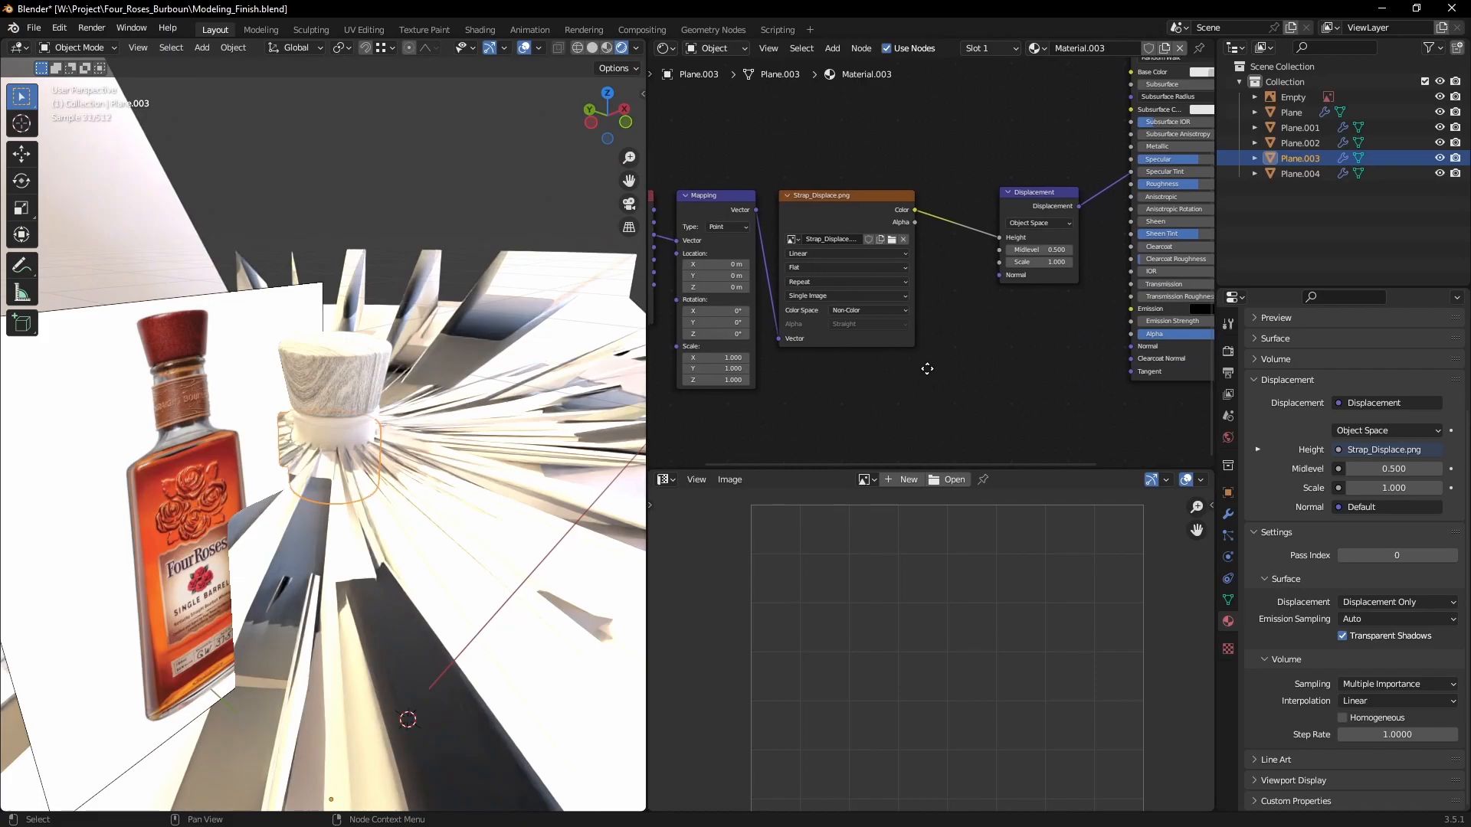
scroll(995, 372, "up", 2)
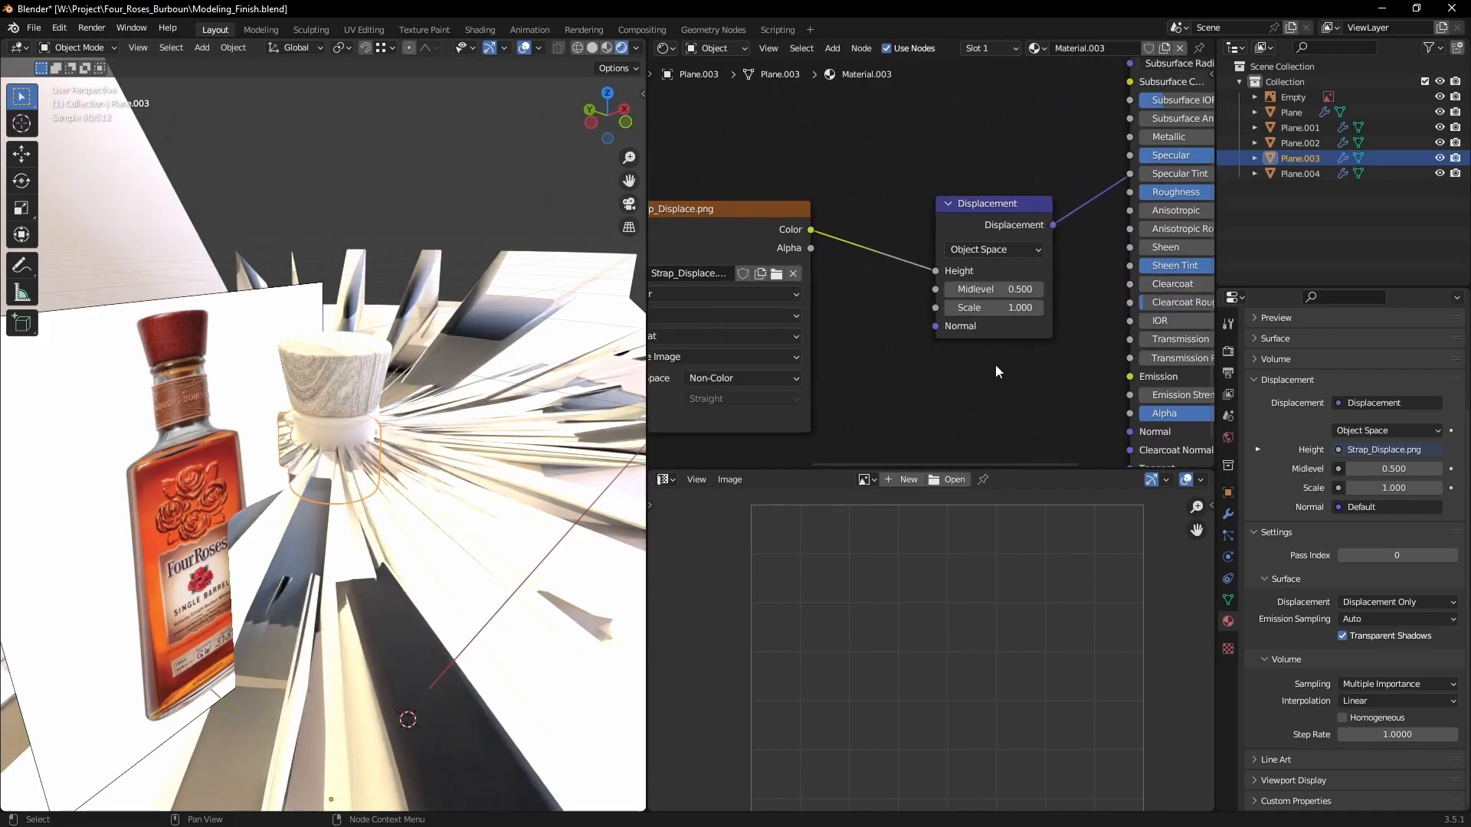
left_click(1004, 312)
type("0.001")
key("Return")
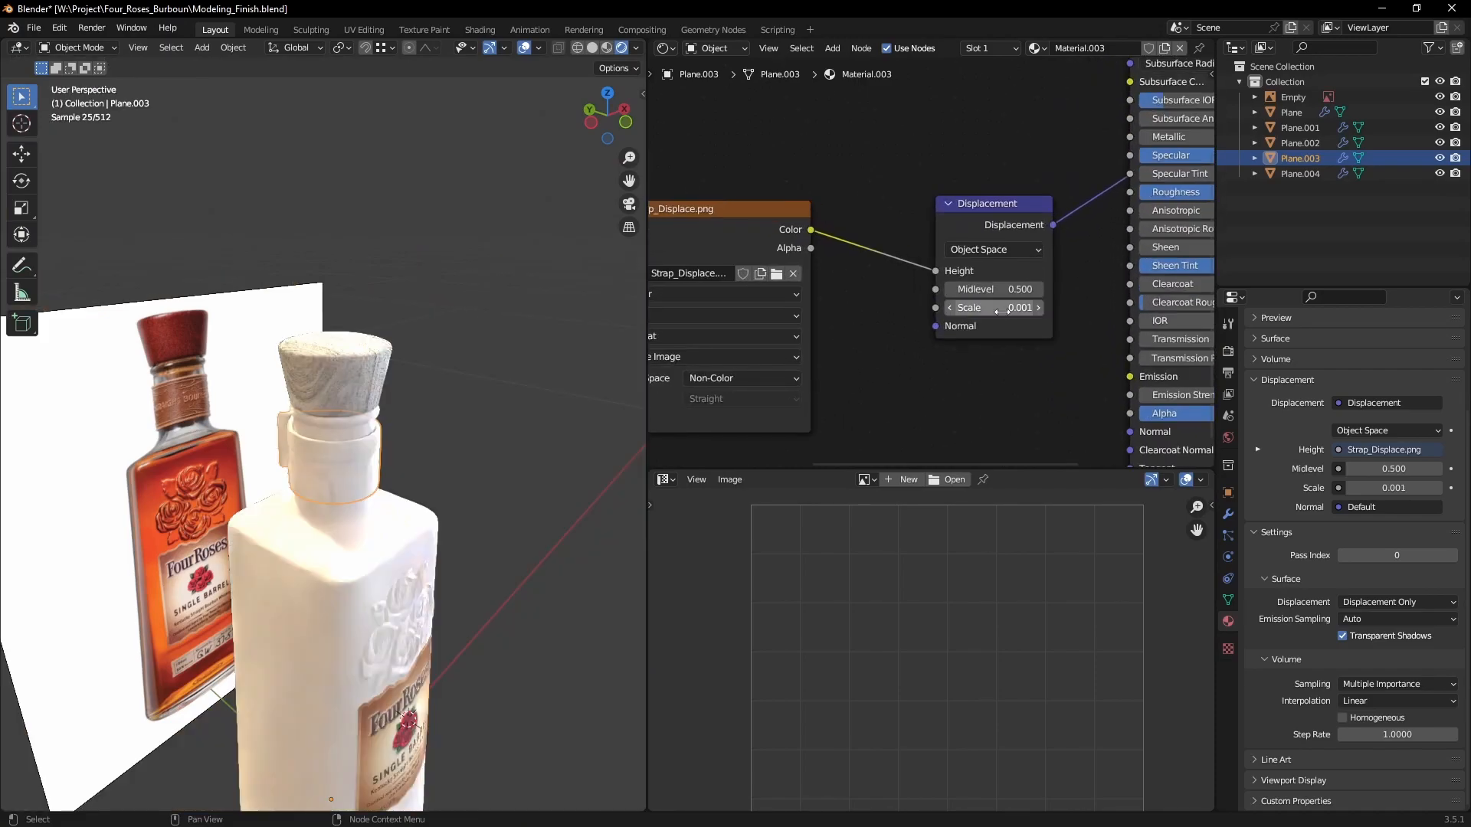
Step: Put the strap in edit mode and compare its UV islands with the Strap_Displace.png artwork
scroll(422, 511, "up", 4)
scroll(422, 467, "up", 3)
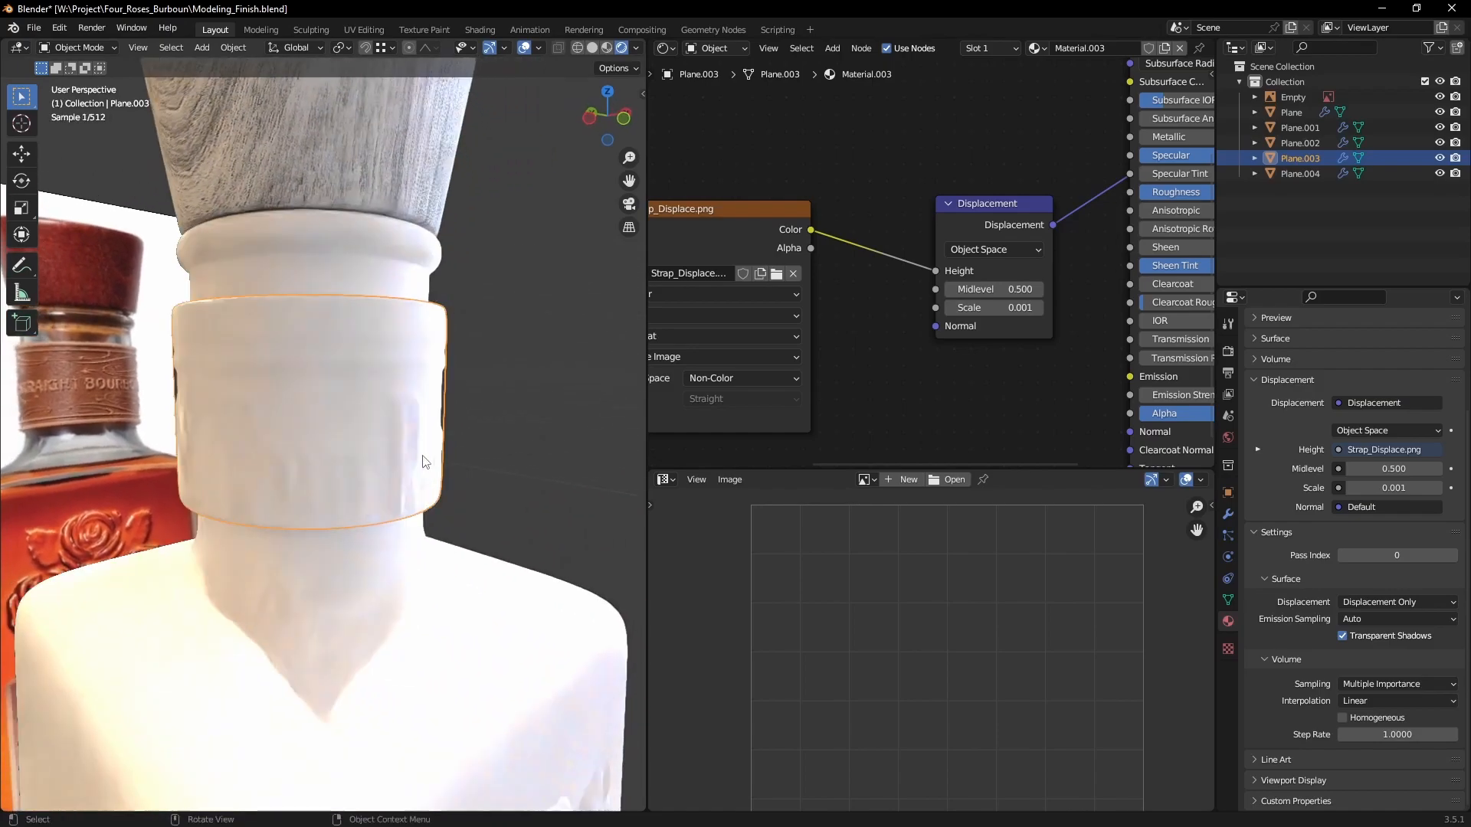
key("Tab")
key("Tab")
key("Tab")
scroll(921, 610, "down", 6)
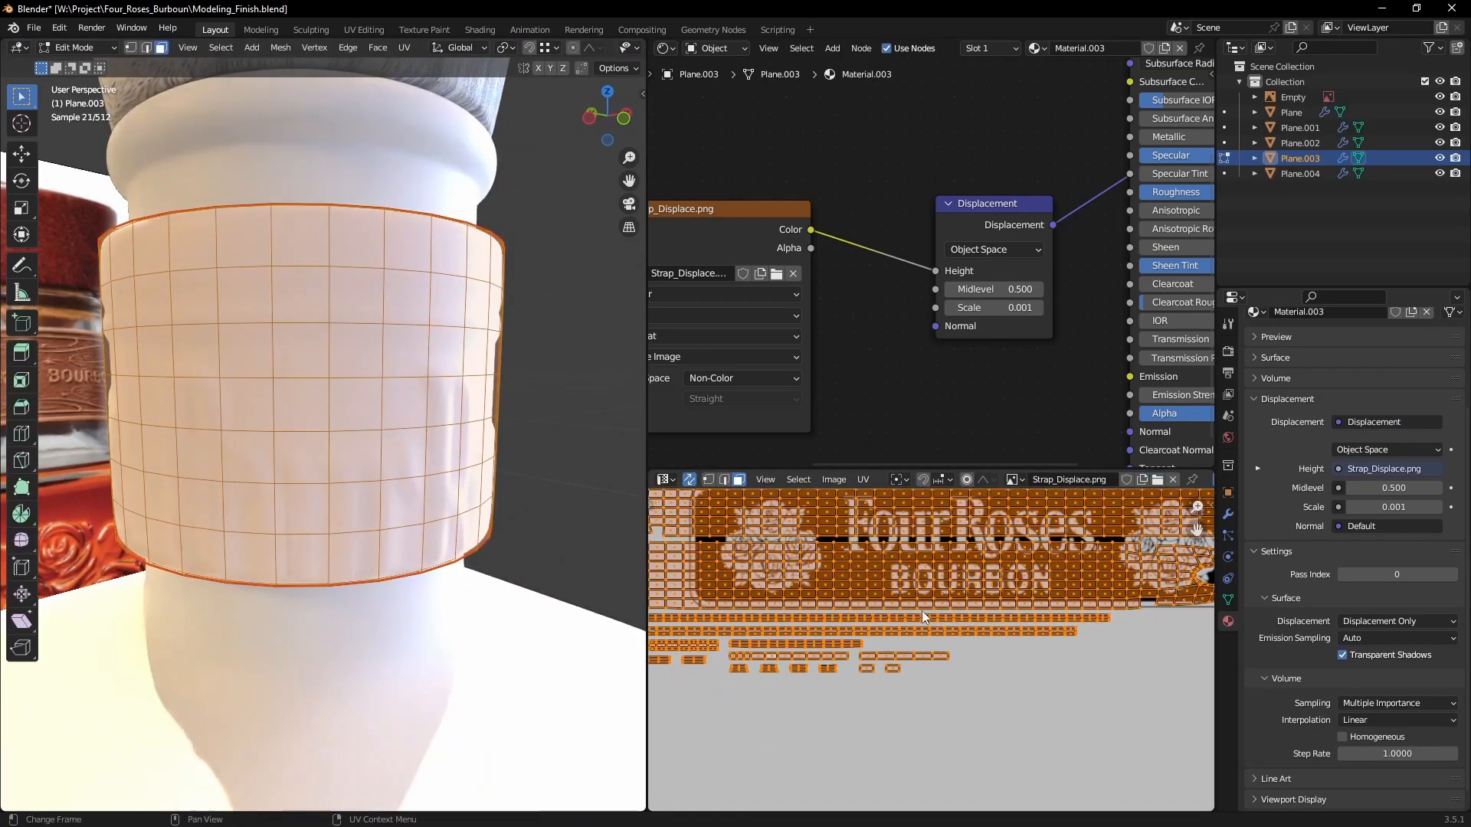
scroll(950, 640, "up", 3)
middle_click_drag(977, 623, 940, 619)
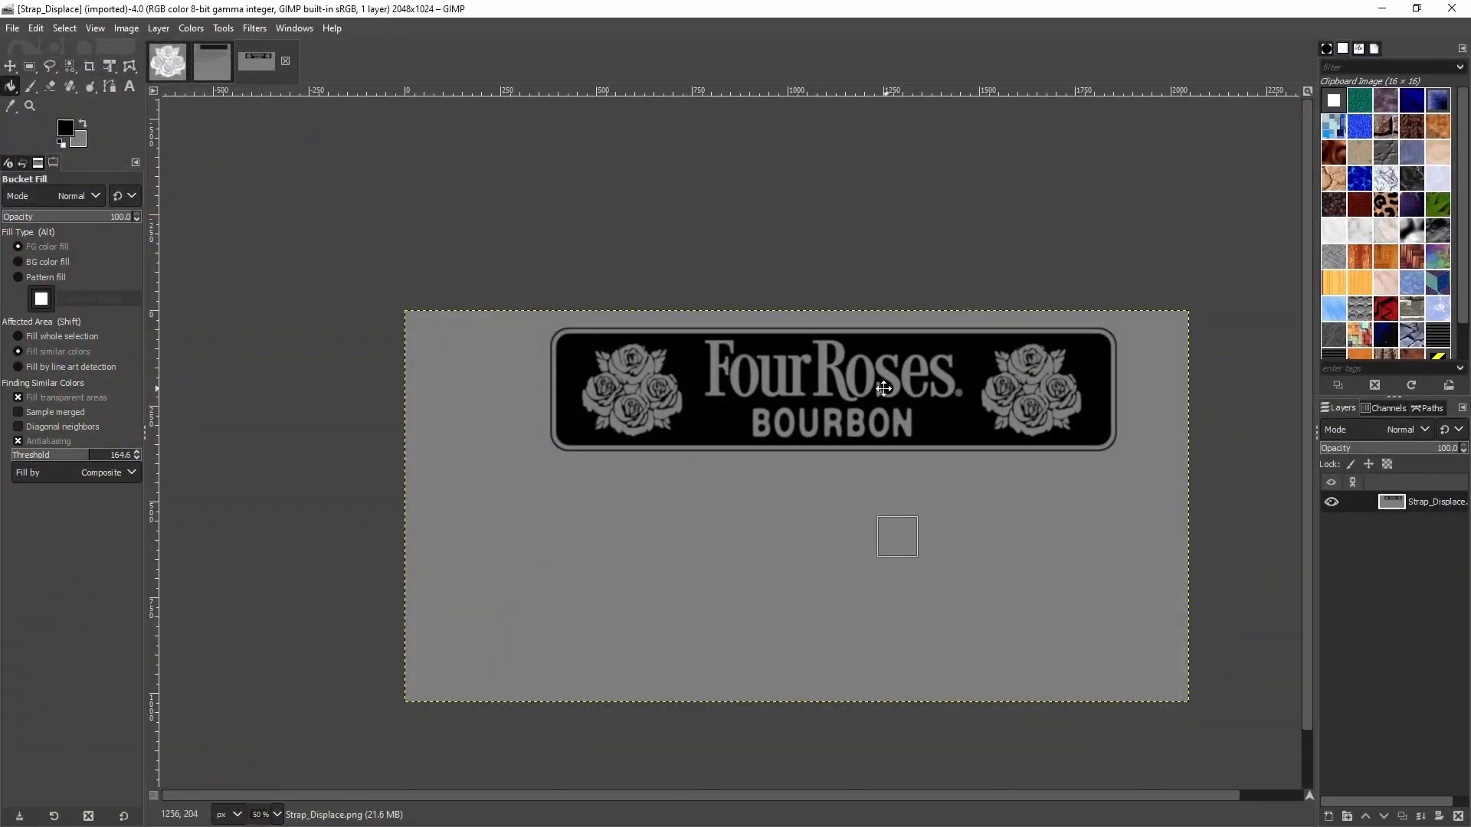
Step: In GIMP, mark the empty lower half of the 123123 UV layout with a rectangular selection of about 2748 by 1236 px
middle_click_drag(883, 388, 782, 396)
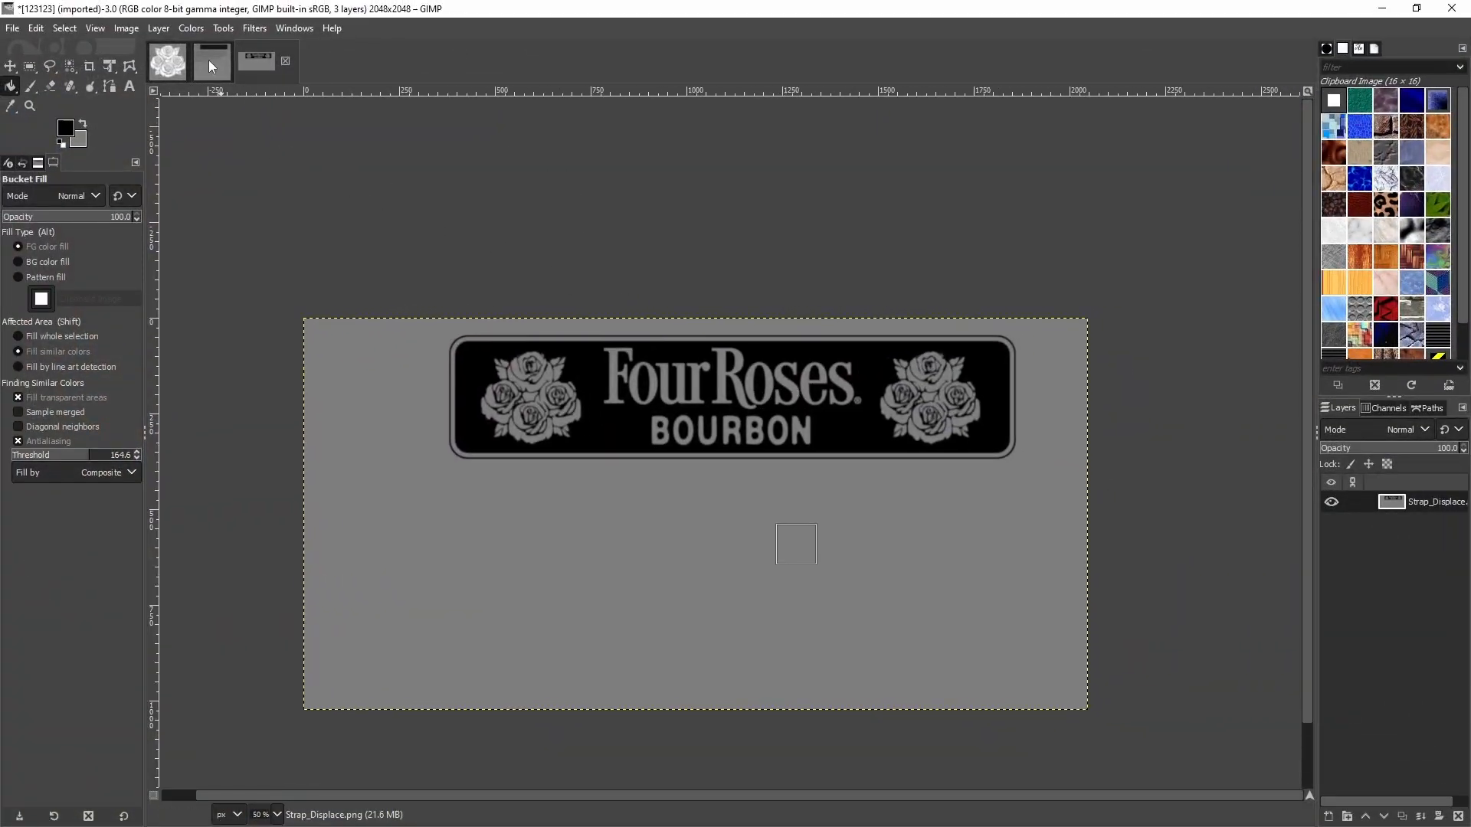
left_click(209, 61)
middle_click_drag(738, 533, 695, 360)
scroll(696, 363, "down", 2, "ctrl")
middle_click_drag(696, 449, 695, 416)
key("r")
left_click_drag(468, 404, 988, 640)
scroll(699, 470, "up", 2, "ctrl")
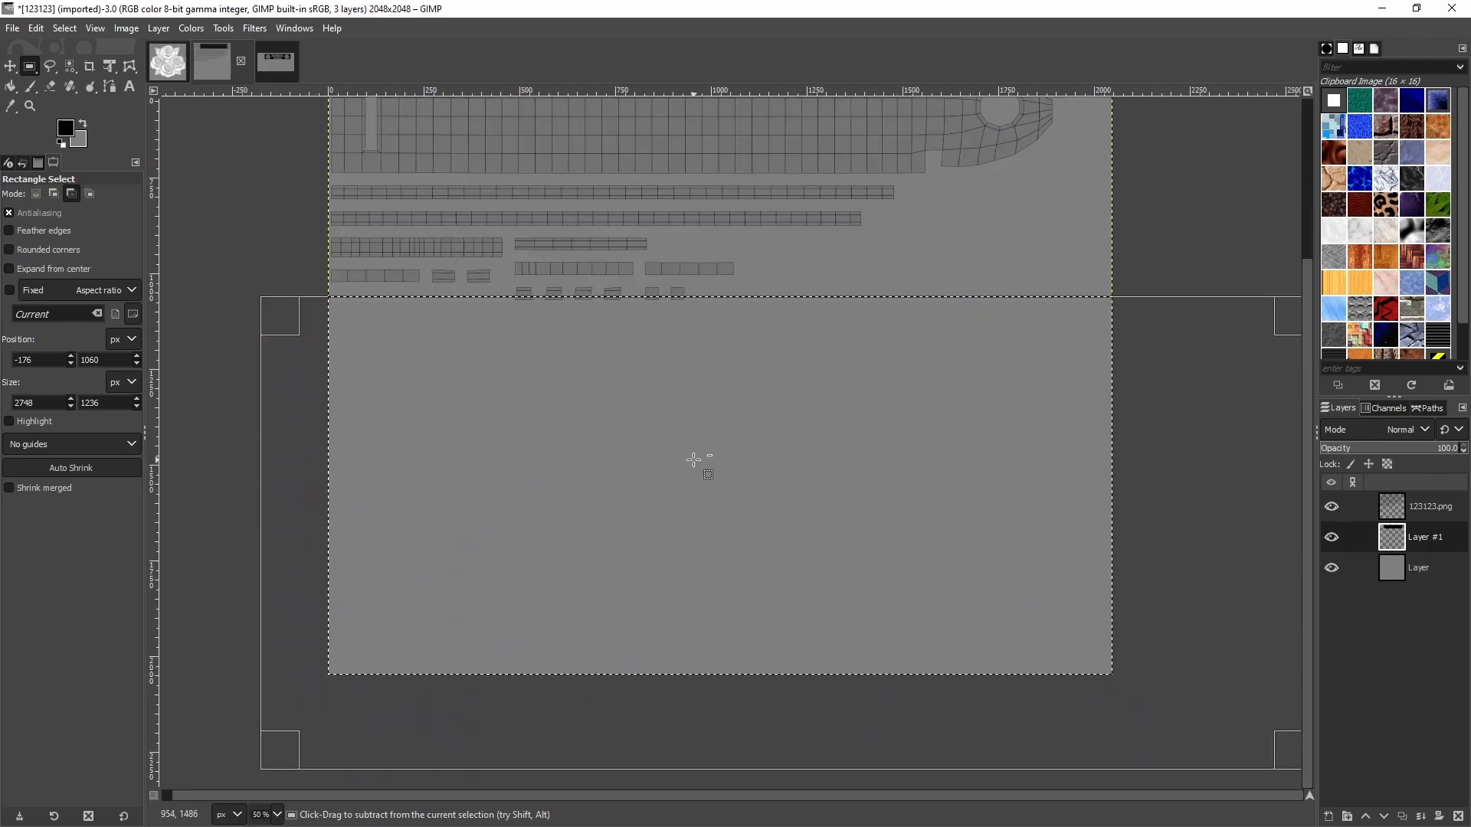
scroll(693, 460, "down", 2, "ctrl")
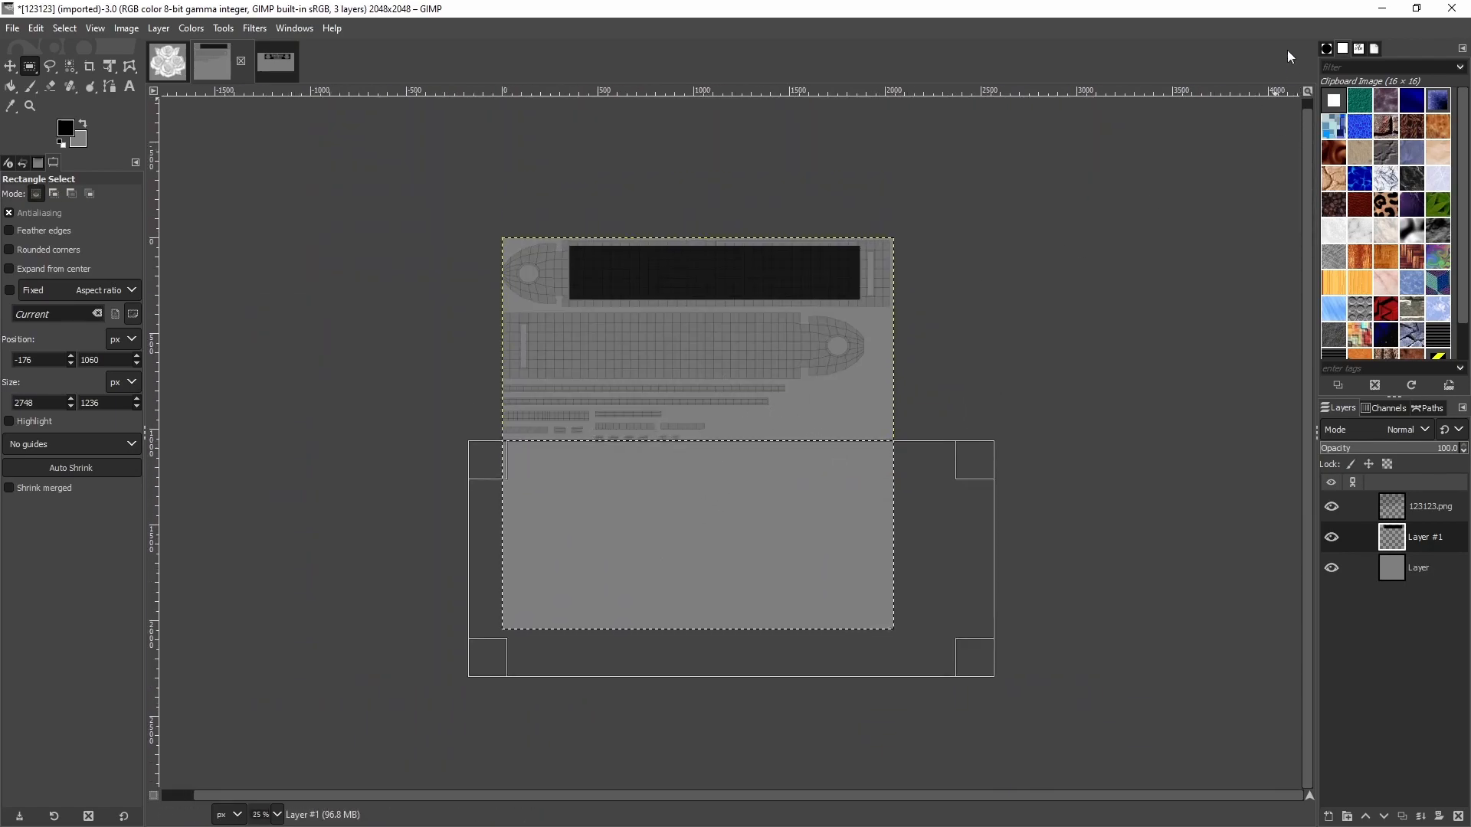
Step: Back in Blender, scale all of the strap's UV islands by 2 along Y
left_click(1382, 10)
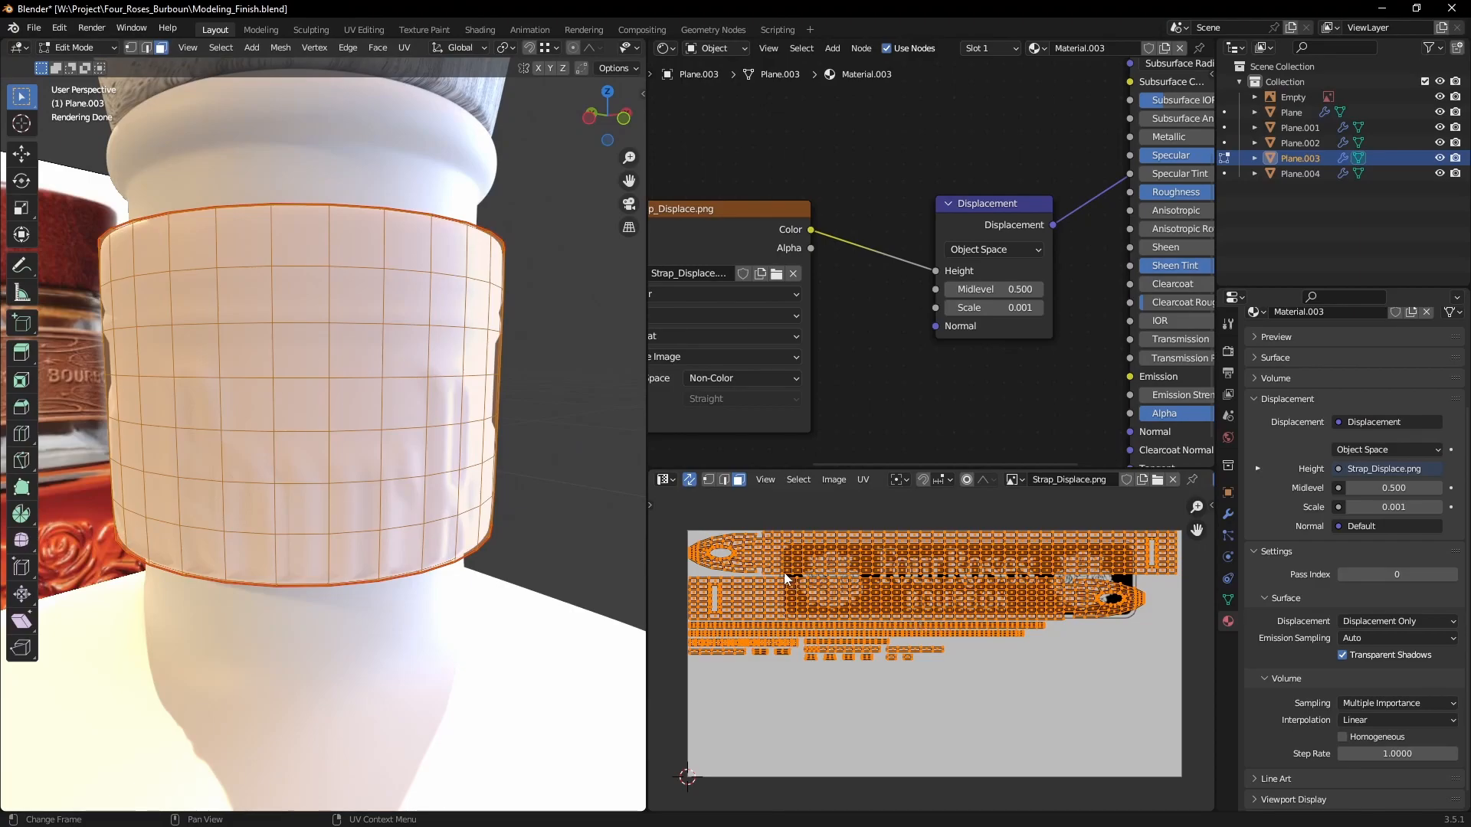
middle_click_drag(773, 568, 829, 575)
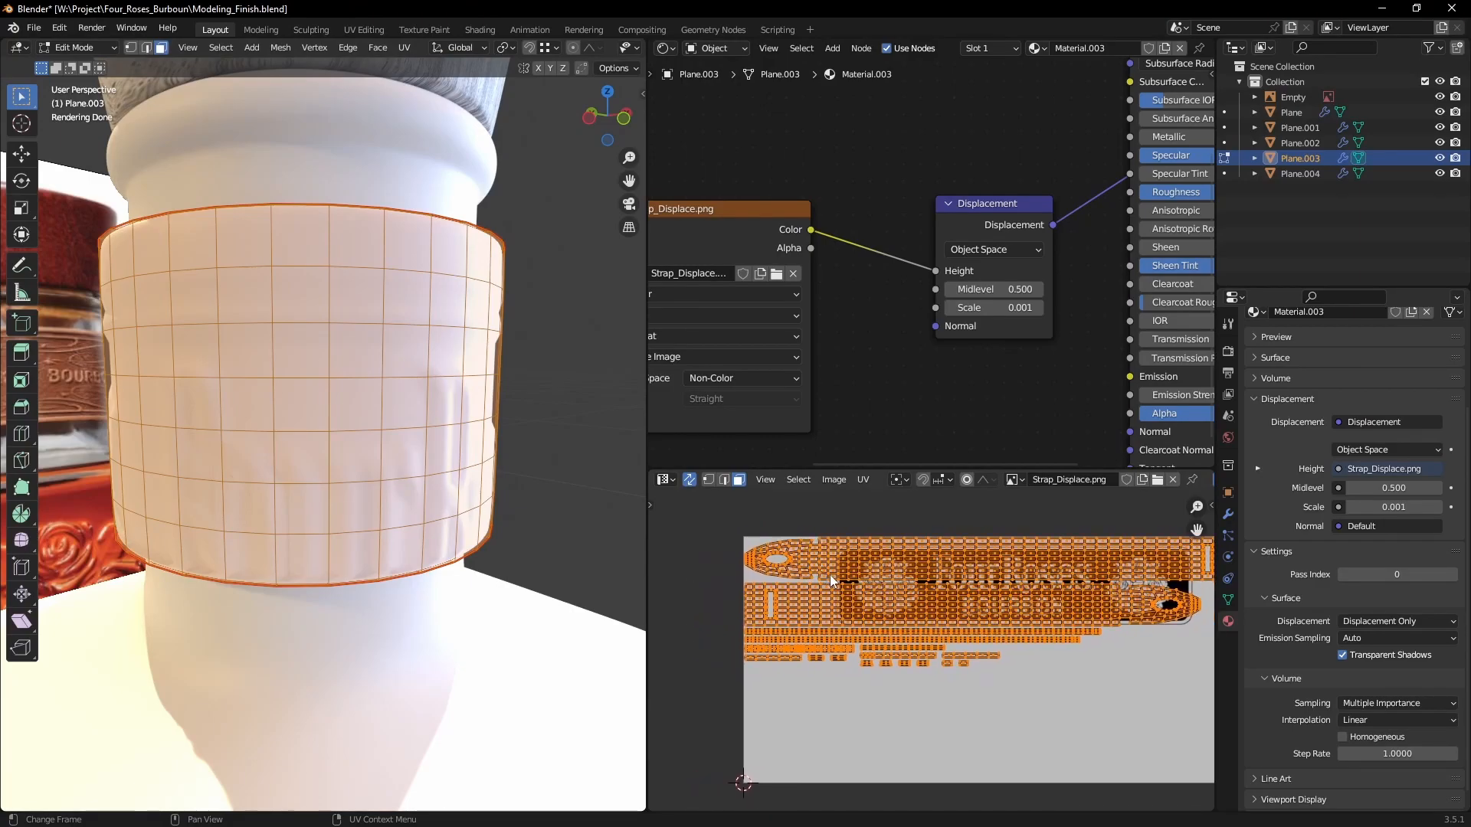
scroll(902, 605, "up", 1)
key("s")
key("y")
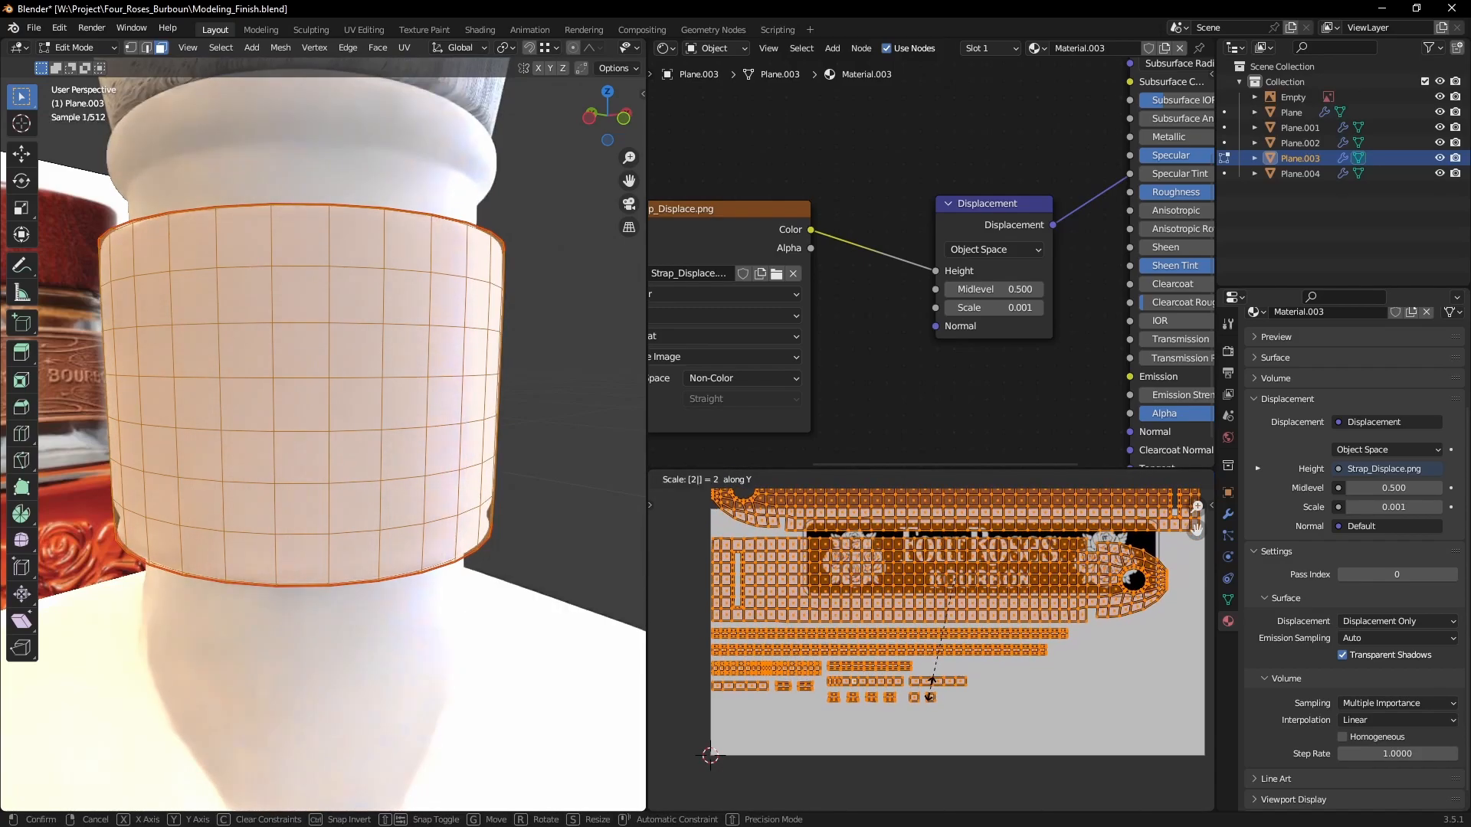
key("Return")
Step: Move all of the strap's UV islands down along Y to align the upper strap island with the Four Roses Bourbon artwork
scroll(975, 606, "down", 1)
scroll(969, 609, "up", 1)
key("g")
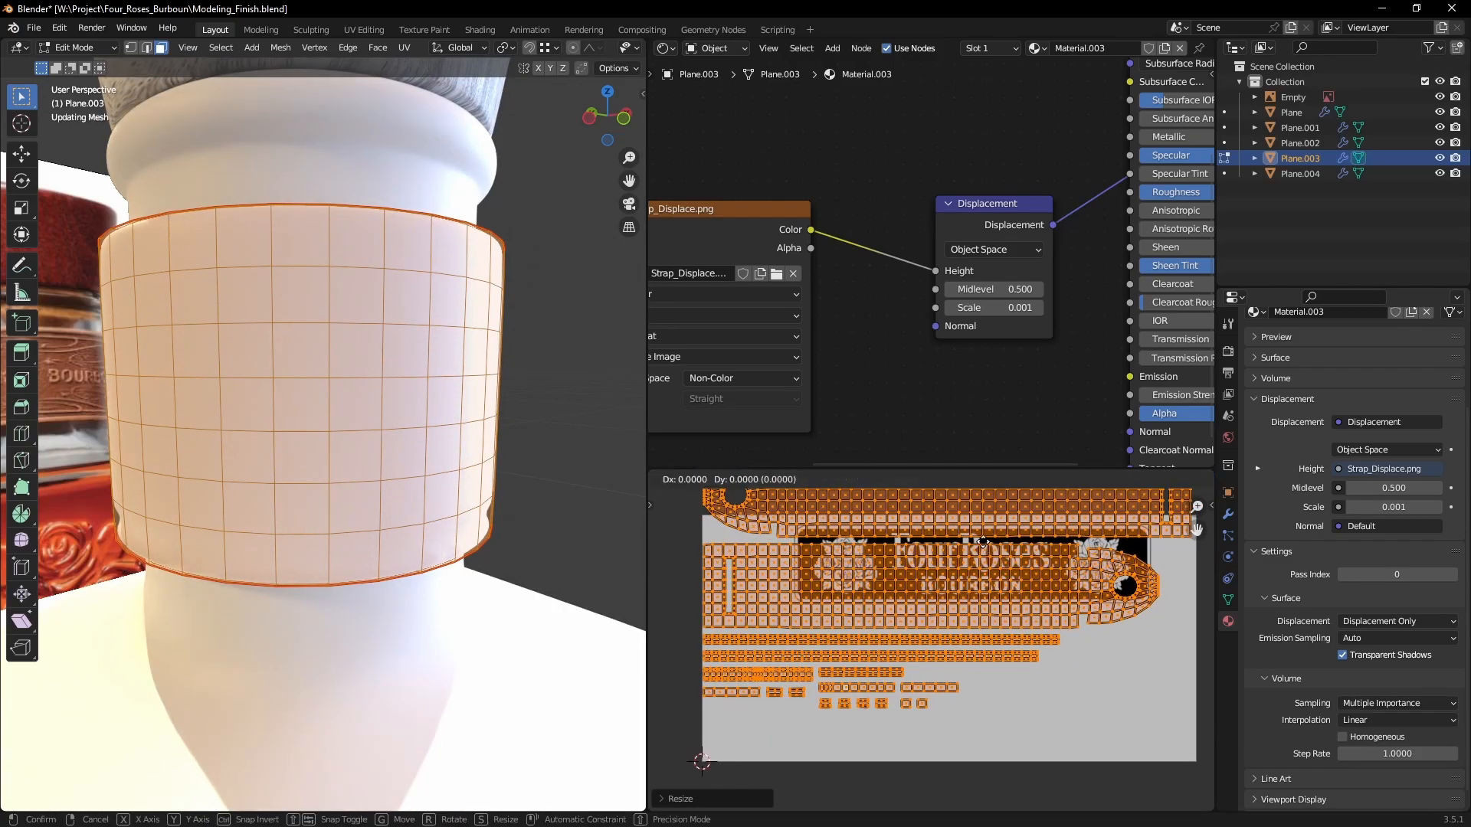
key("y")
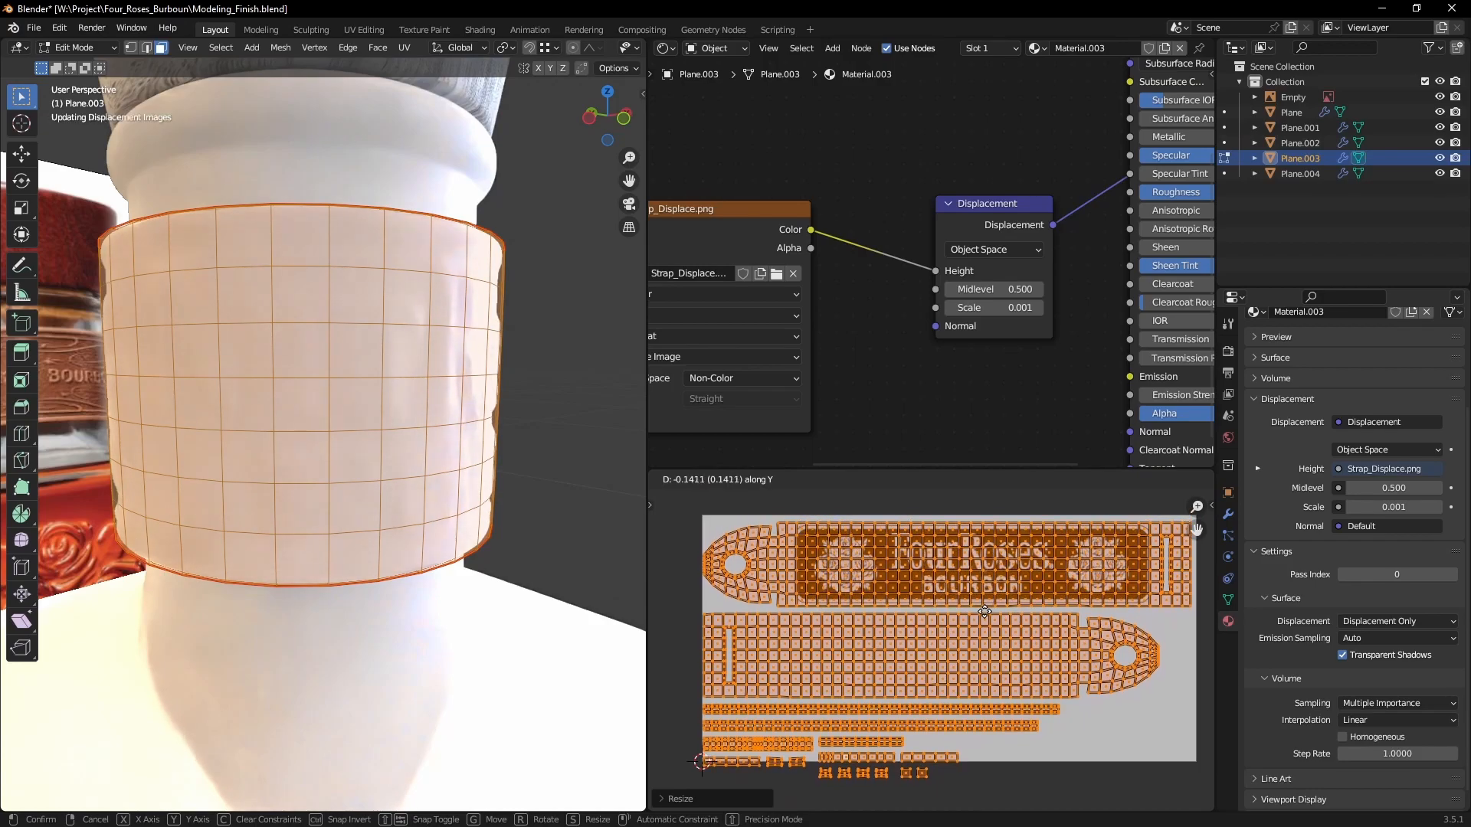
left_click(984, 611)
scroll(1051, 602, "up", 3)
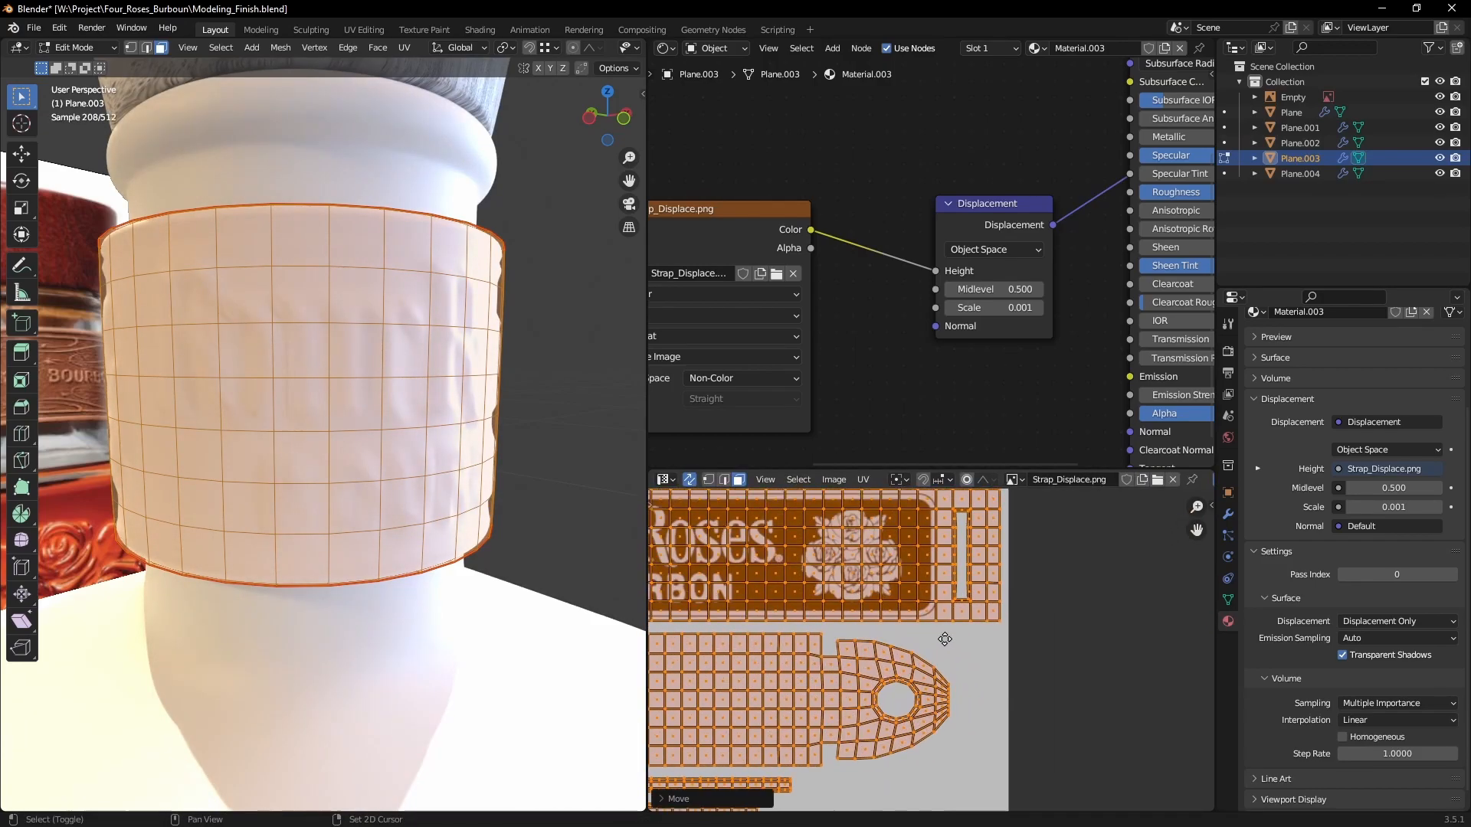
middle_click_drag(940, 629, 955, 658)
key("g")
key("y")
left_click(915, 618)
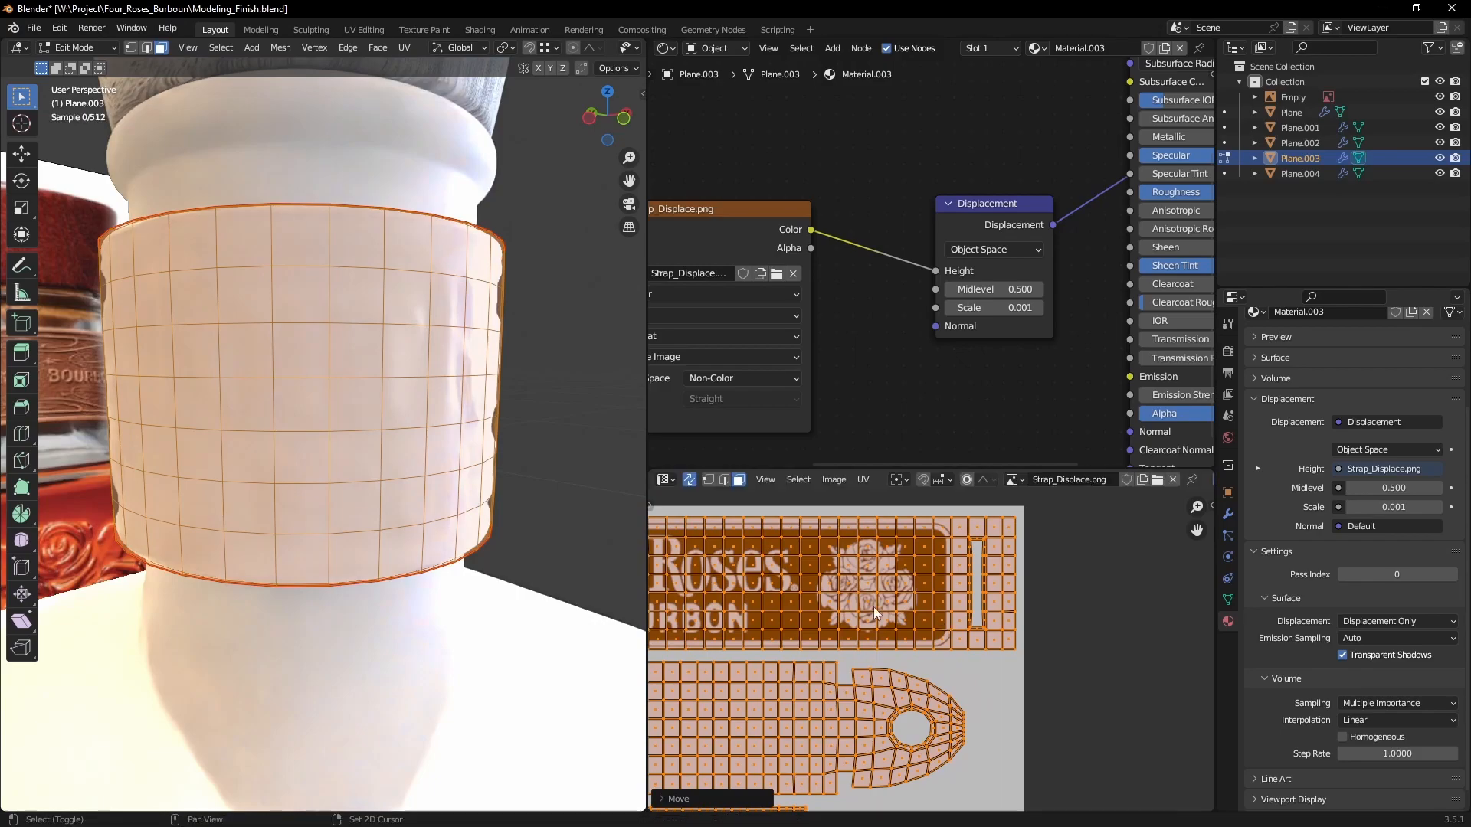
Step: Leave edit mode and examine the strap's displaced lettering from several angles and distances
key("Tab")
scroll(426, 476, "down", 6)
middle_click_drag(425, 475, 412, 466)
scroll(400, 452, "up", 4)
key("Tab")
key("Tab")
middle_click_drag(351, 377, 387, 398)
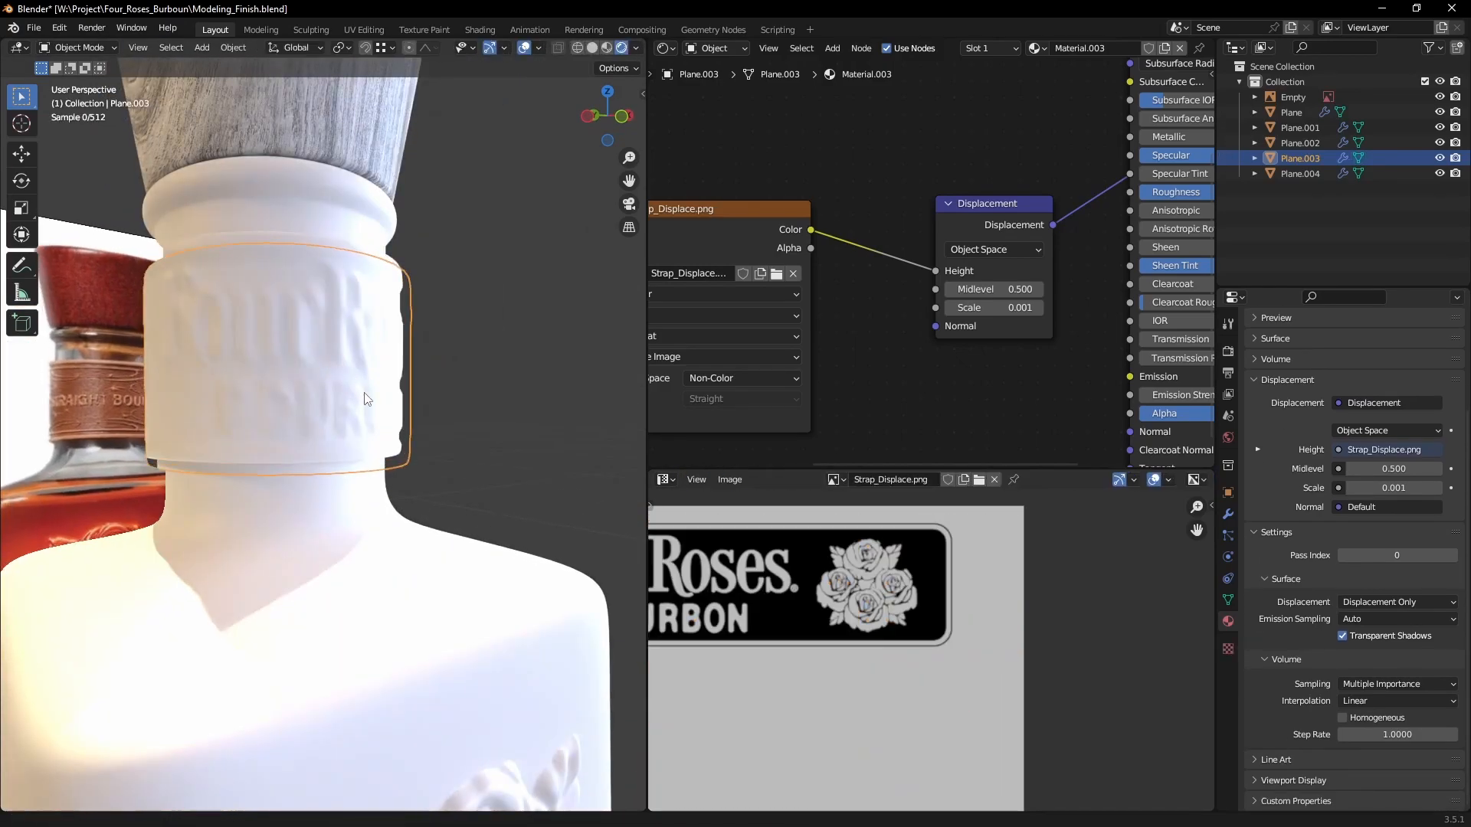
scroll(407, 415, "up", 2)
middle_click_drag(513, 429, 459, 449, "shift")
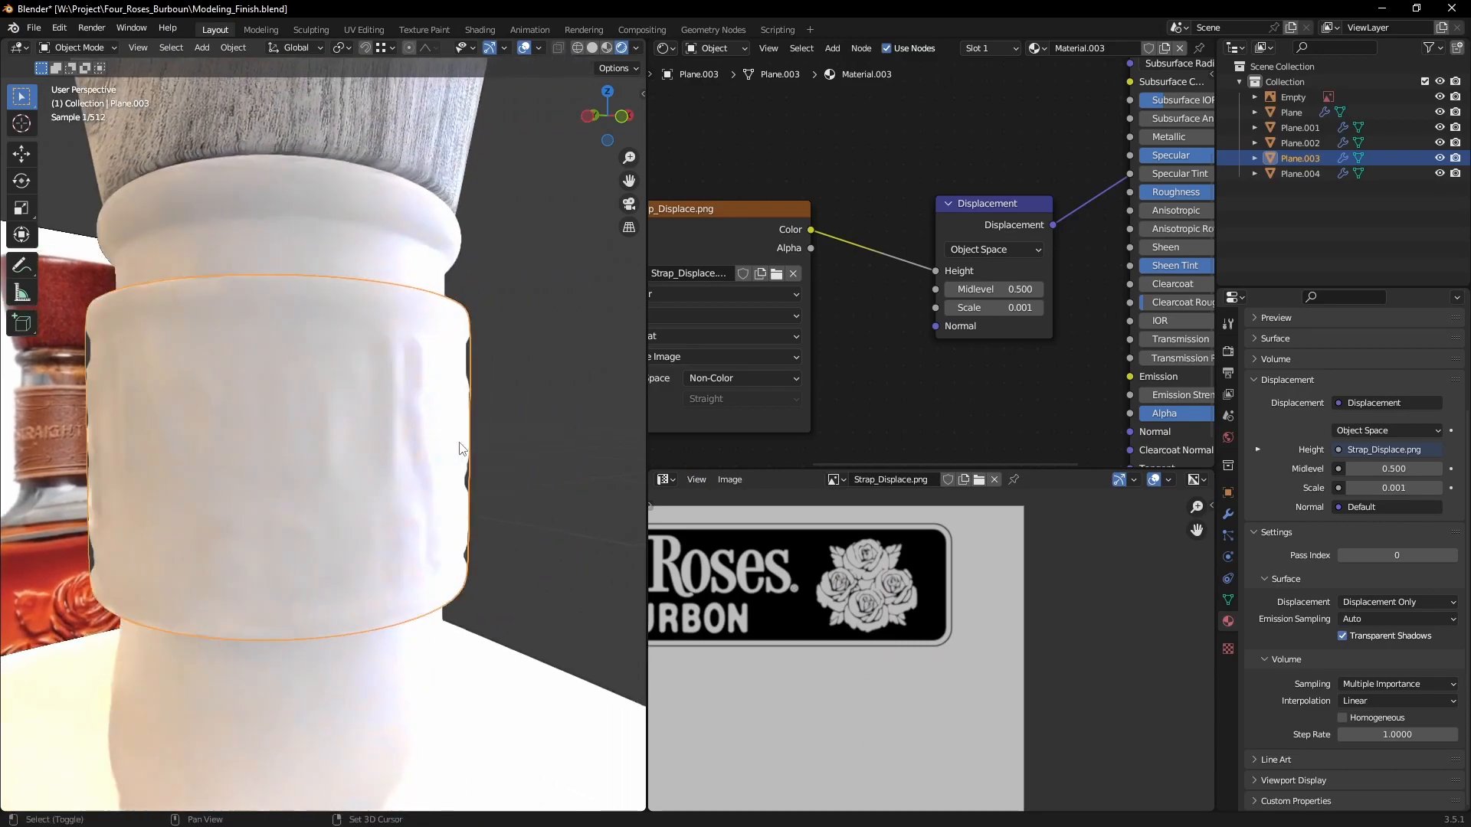
scroll(481, 435, "up", 2)
key("Tab")
key("Tab")
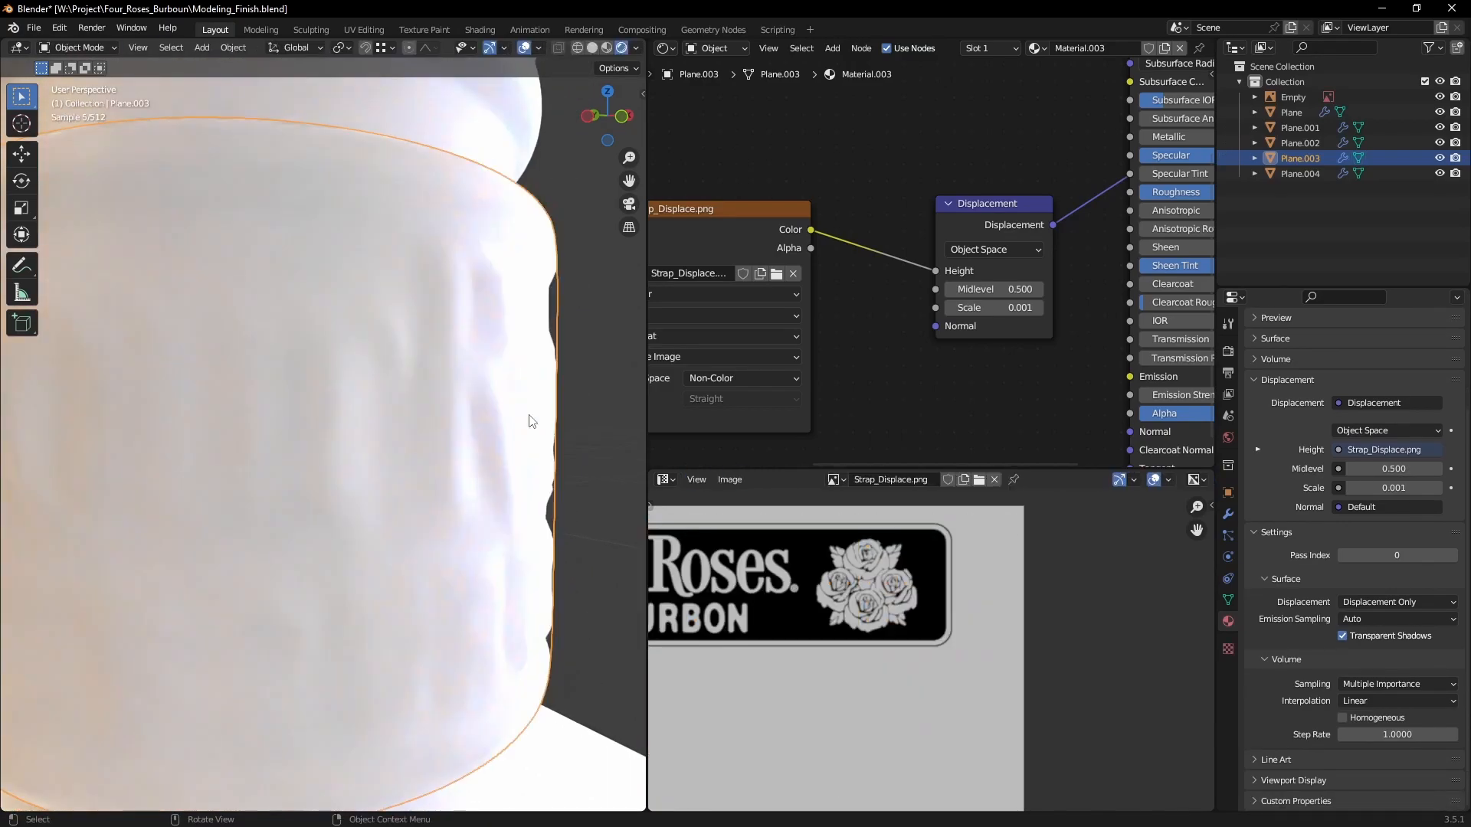
scroll(521, 437, "down", 5)
middle_click_drag(516, 444, 550, 406)
scroll(530, 438, "up", 4)
Step: Switch the rendered viewport's environment lighting to the outdoor forest HDRI and check the strap relief under it
left_click(636, 47)
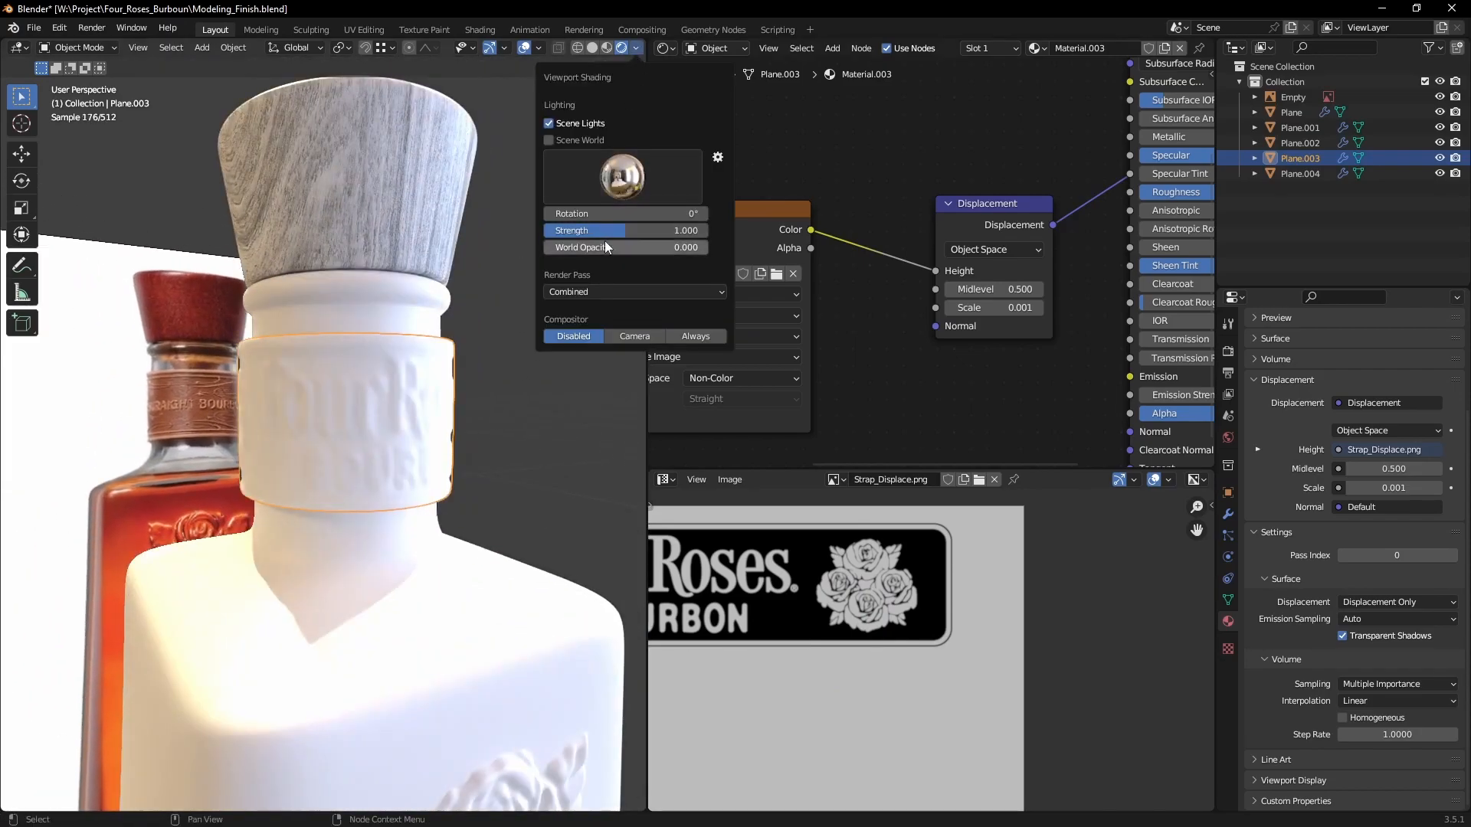
left_click(622, 178)
left_click(665, 234)
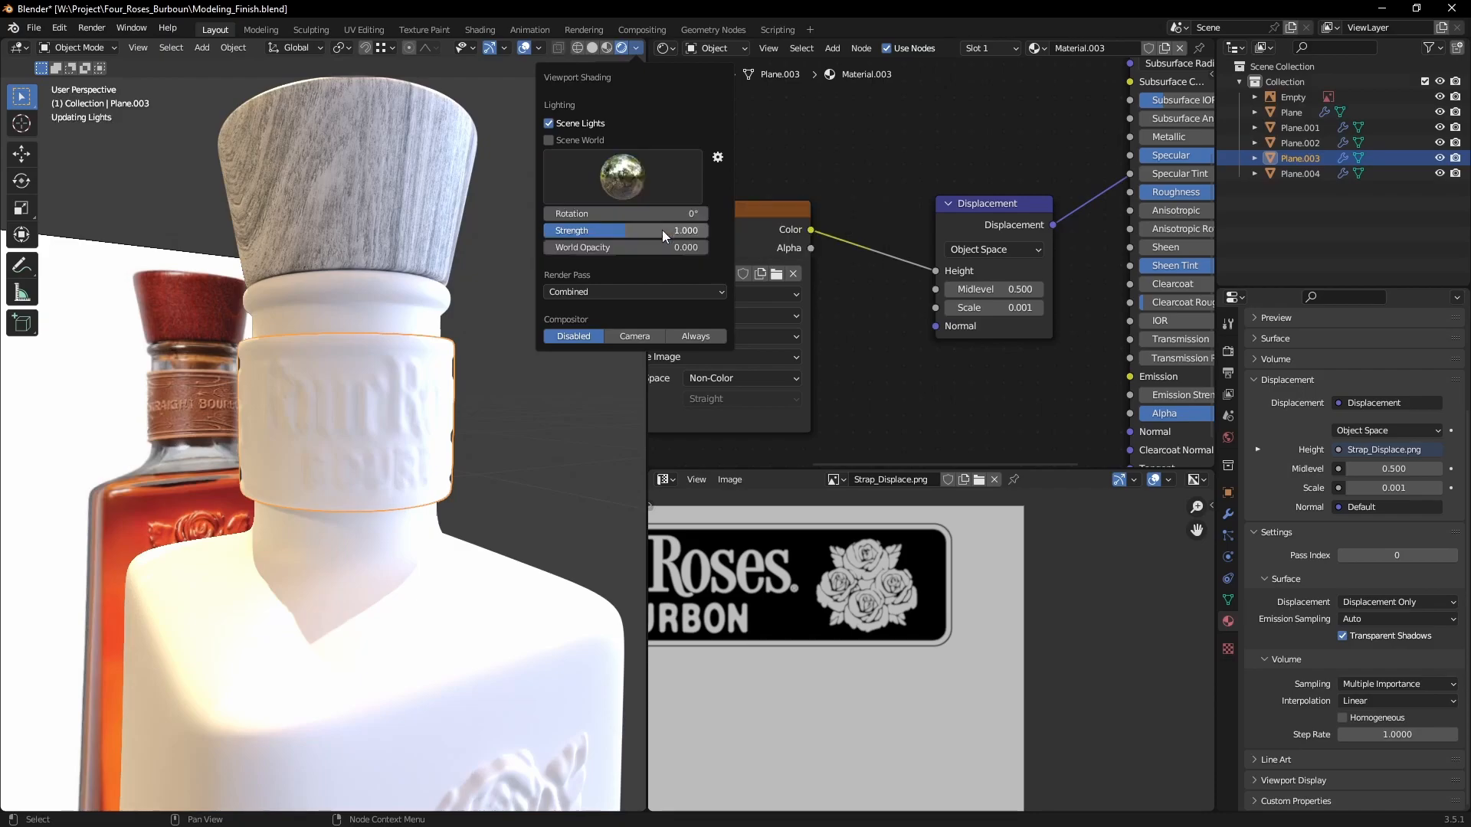
middle_click_drag(406, 495, 437, 504)
scroll(437, 506, "up", 2)
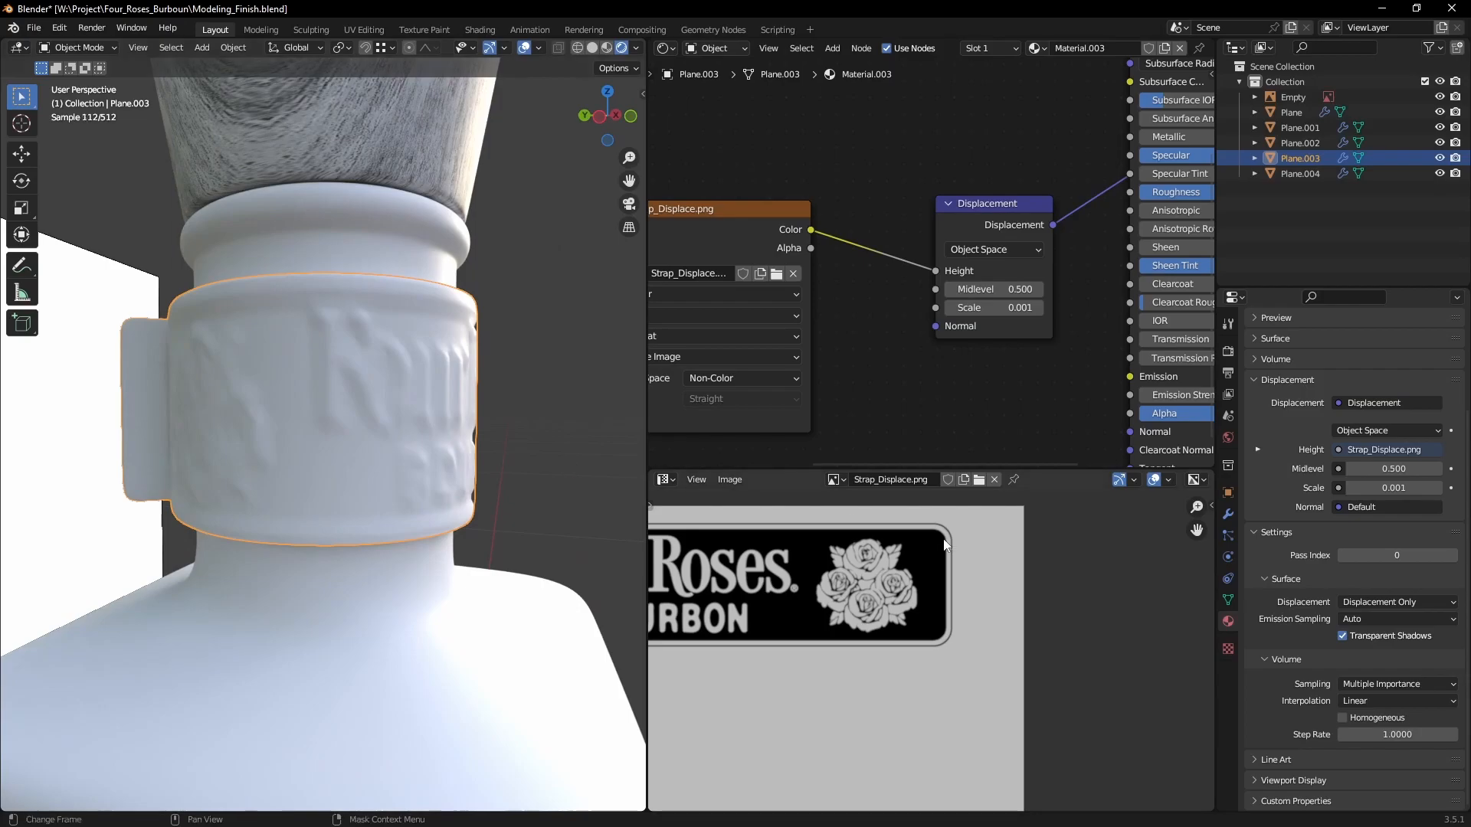
Step: Enable Adaptive Subdivision on the strap's Subdivision modifier
left_click(1228, 514)
middle_click_drag(401, 392, 373, 424)
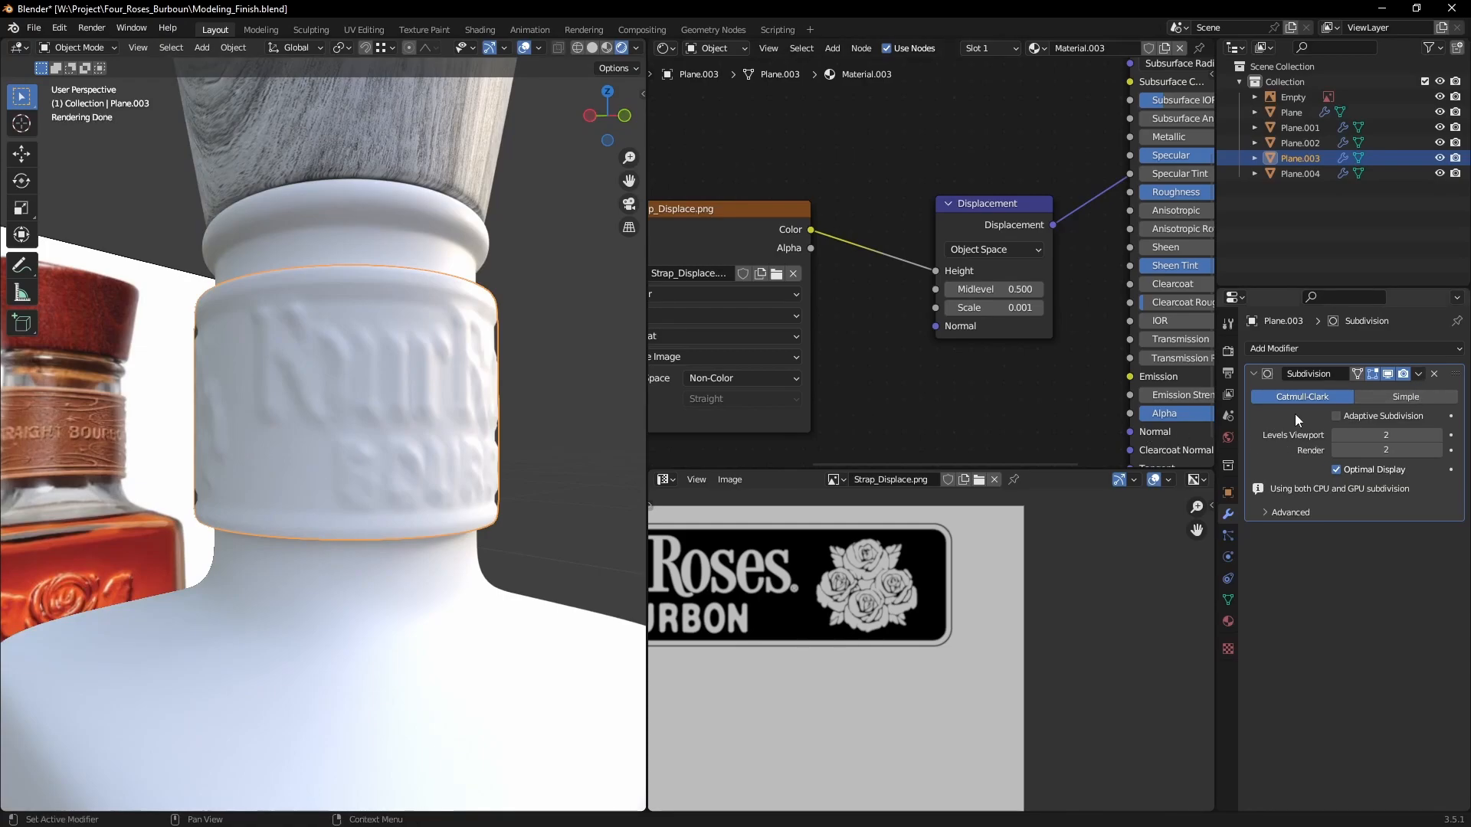
left_click(1340, 415)
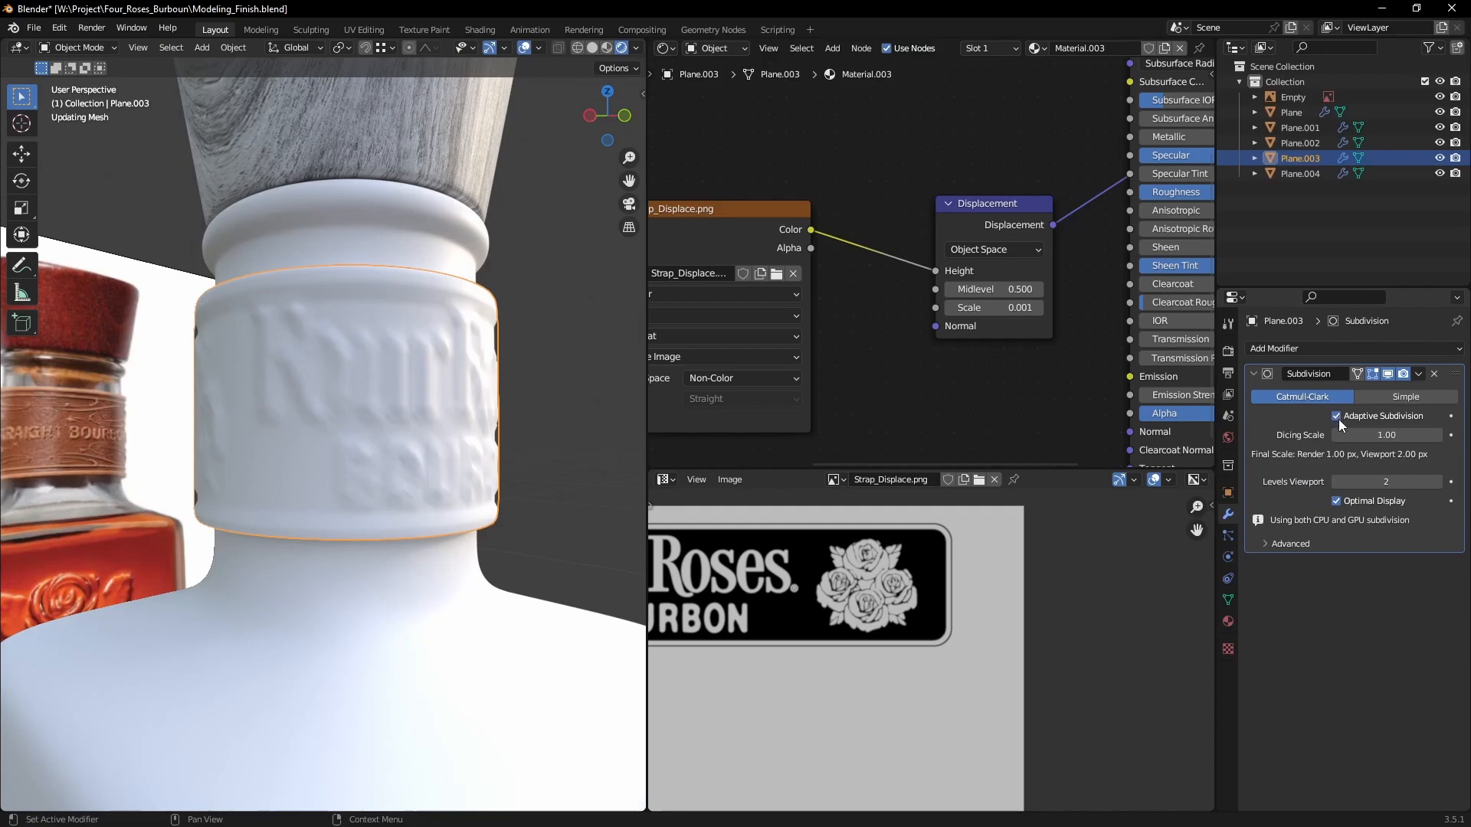
mouse_move(465, 390)
middle_mouse_down()
mouse_move(465, 424)
mouse_move(411, 444)
mouse_move(296, 443)
mouse_move(434, 480)
mouse_move(472, 403)
middle_mouse_up()
Step: In edit mode, nudge the strap's UV islands down along Y by about 0.0016 to centre the artwork
key("Tab")
scroll(1048, 645, "up", 3)
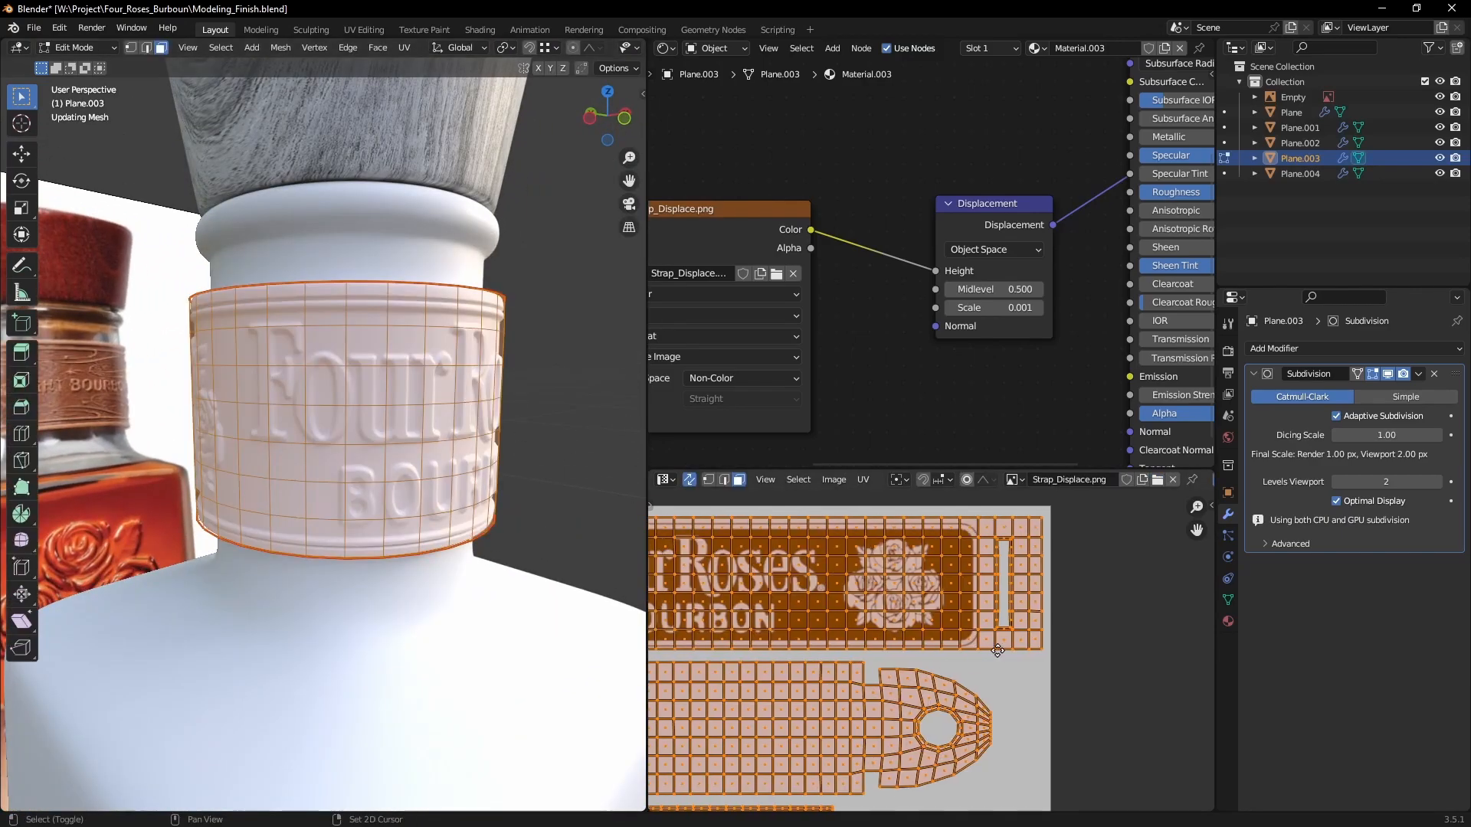
key("g")
key("y")
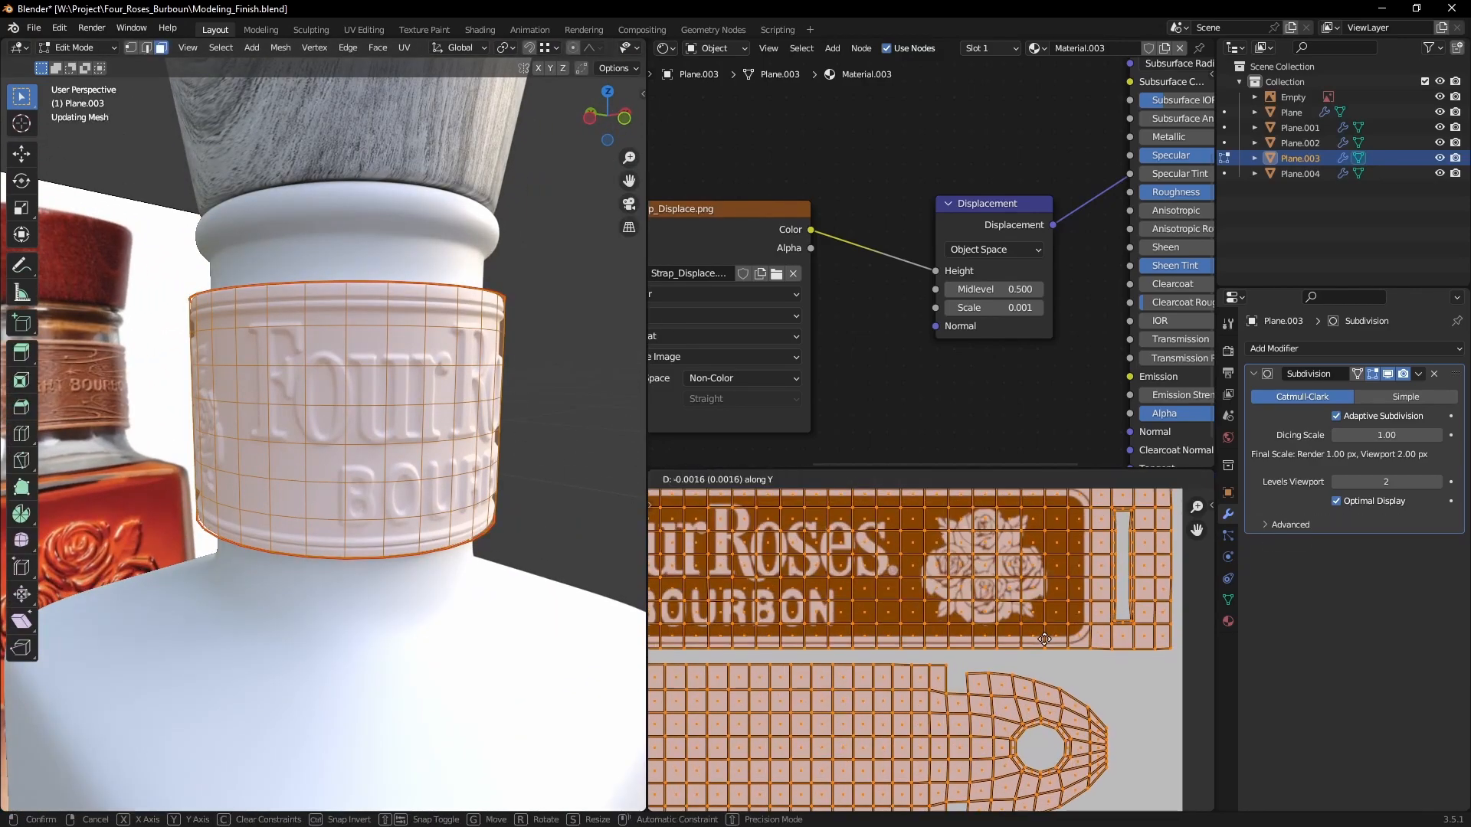
left_click(1044, 640)
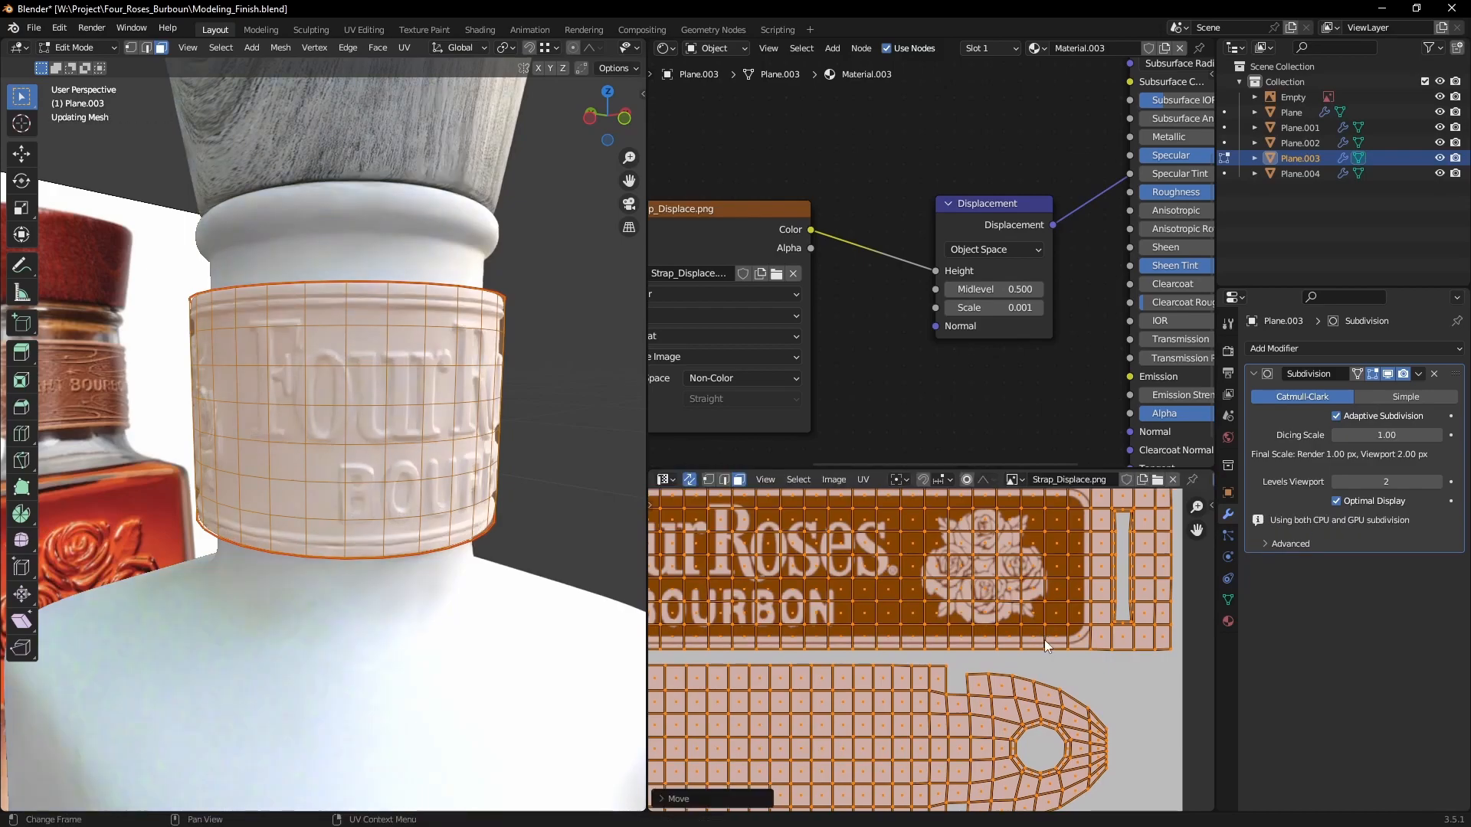
middle_click_drag(222, 429, 170, 423)
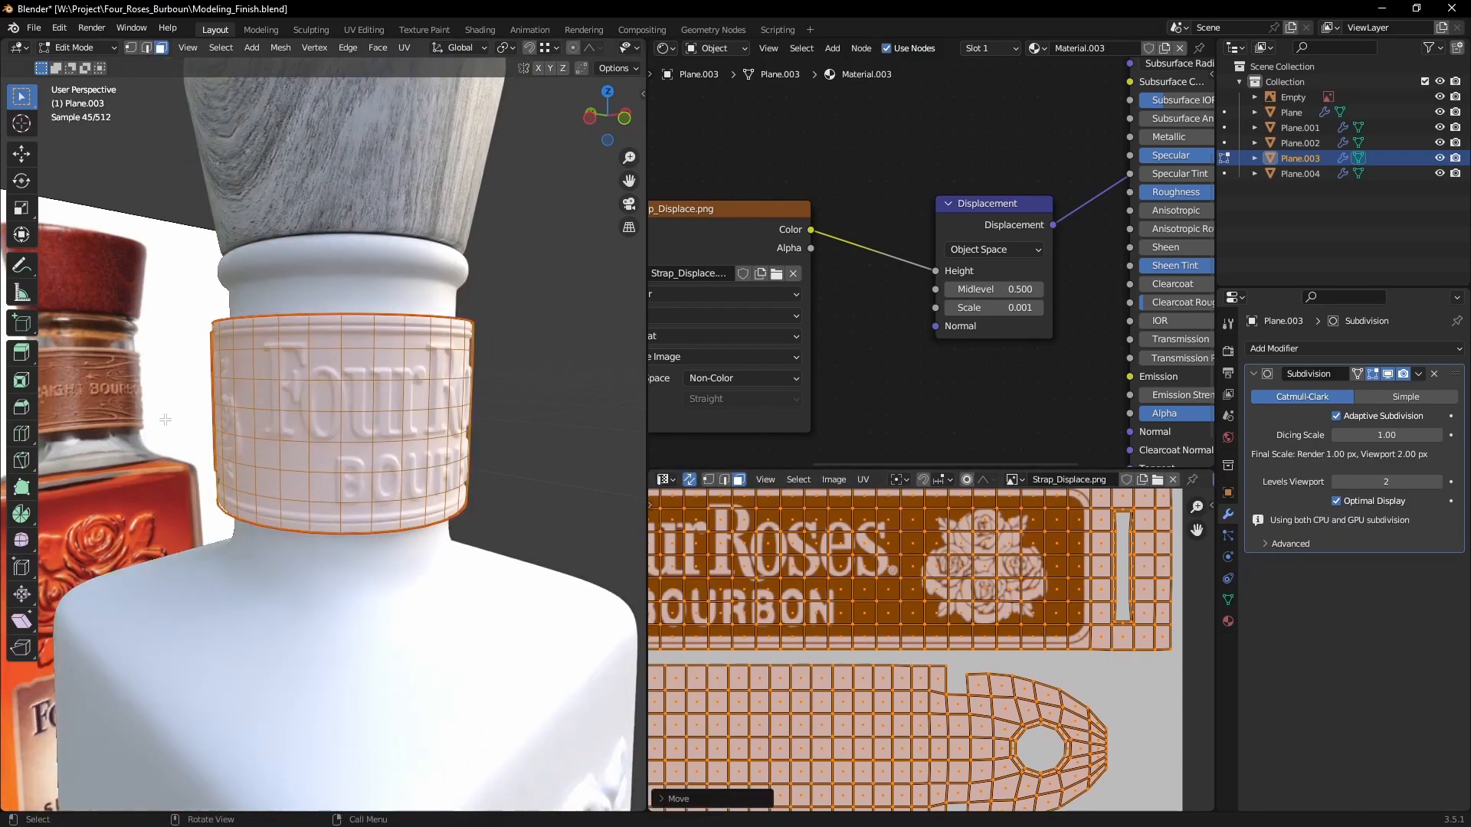
Step: Leave edit mode, deselect the strap and review the embossed strap, roses and label on the whole bottle against the reference image
key("Tab")
middle_click_drag(480, 480, 260, 458)
key("alt+a")
middle_click_drag(386, 477, 456, 484)
scroll(441, 506, "down", 6)
mouse_move(411, 598)
middle_mouse_down("shift")
mouse_move(425, 513)
mouse_move(531, 540)
mouse_move(523, 548)
middle_mouse_up("shift")
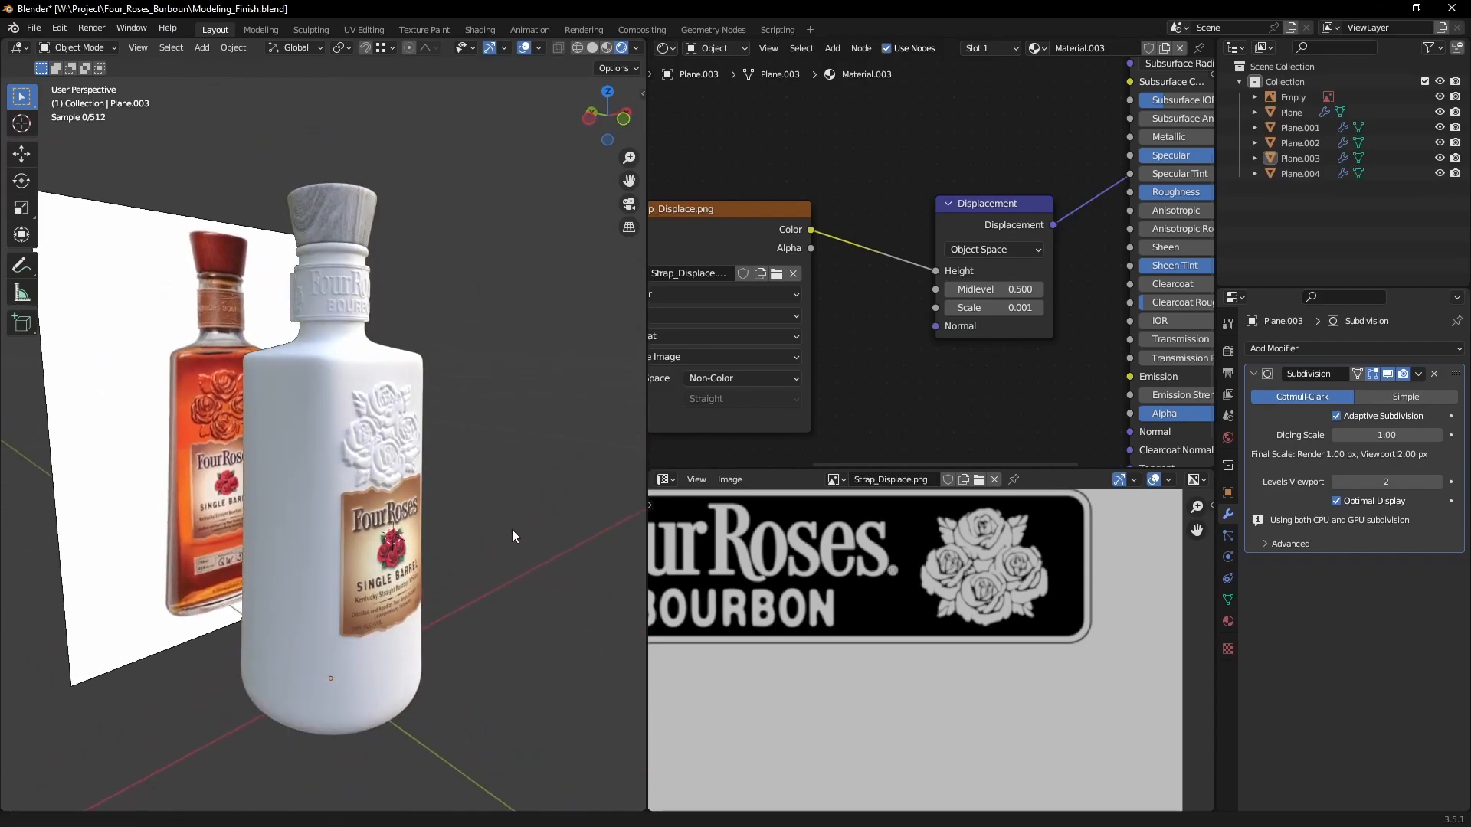
scroll(513, 521, "up", 2)
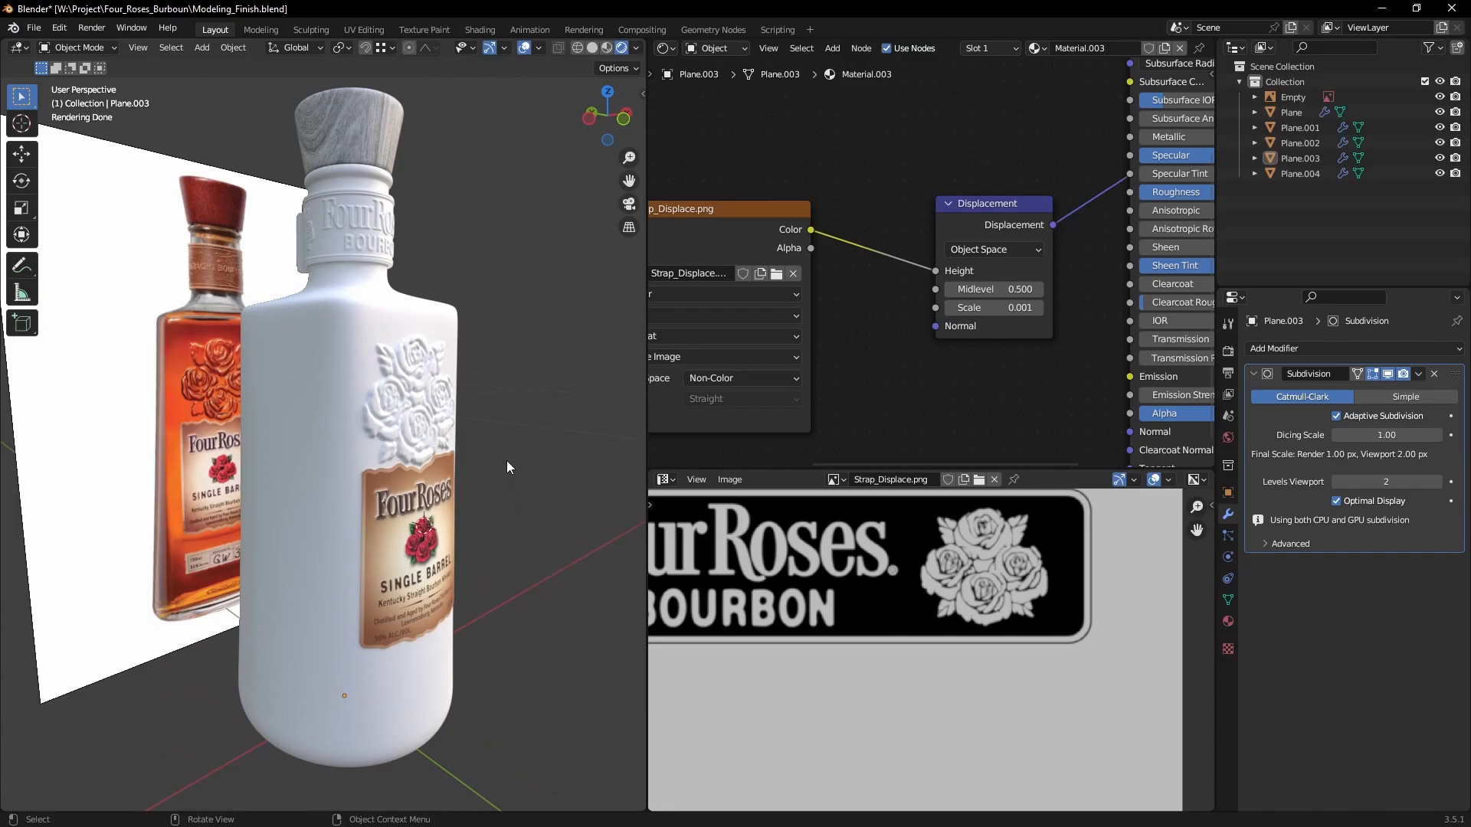
middle_click_drag(494, 457, 518, 486)
scroll(516, 487, "down", 1)
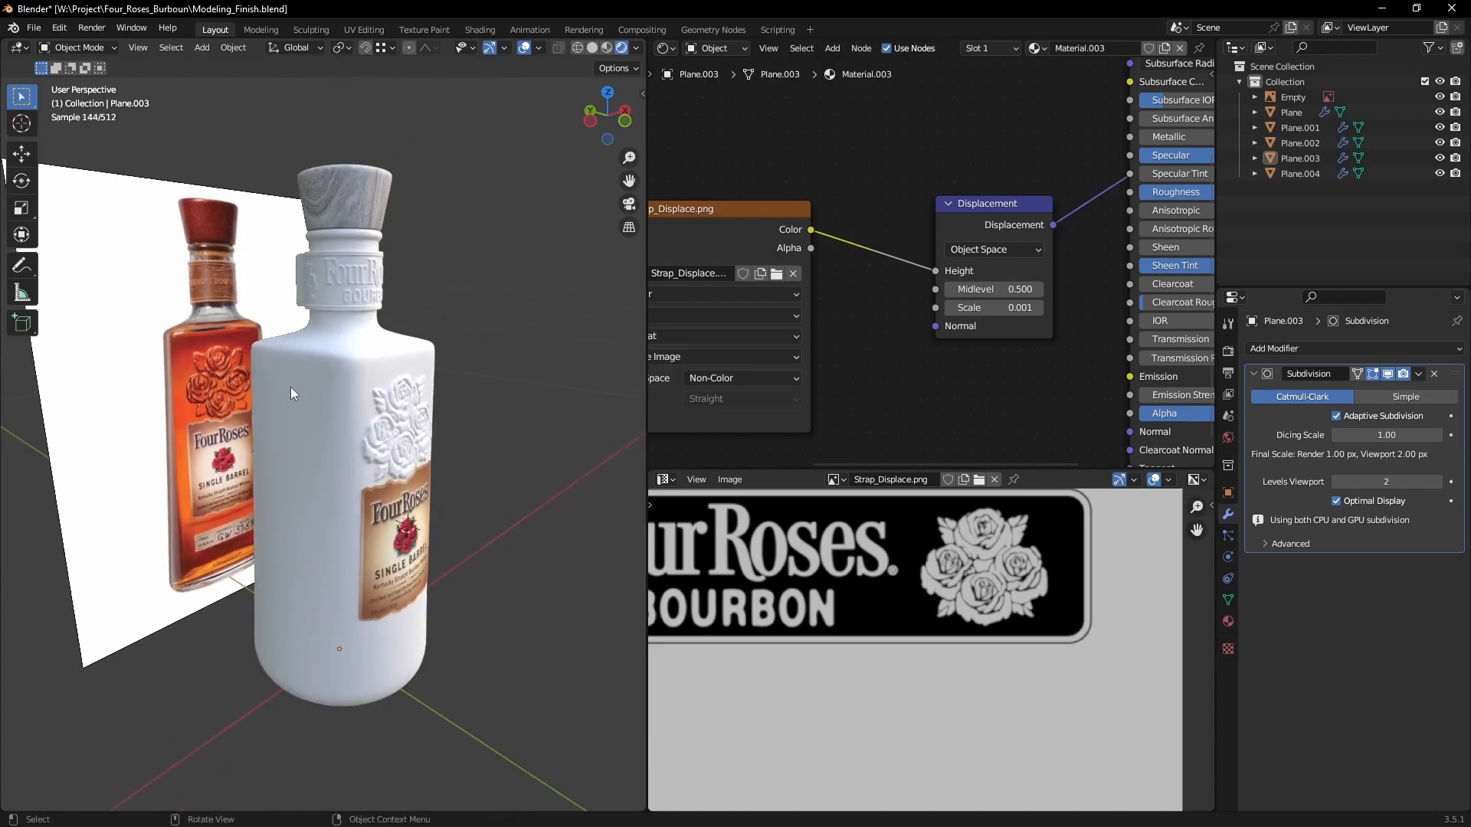
mouse_move(513, 430)
middle_mouse_down()
mouse_move(490, 438)
mouse_move(498, 429)
mouse_move(517, 470)
mouse_move(495, 438)
middle_mouse_up()
scroll(500, 434, "up", 1)
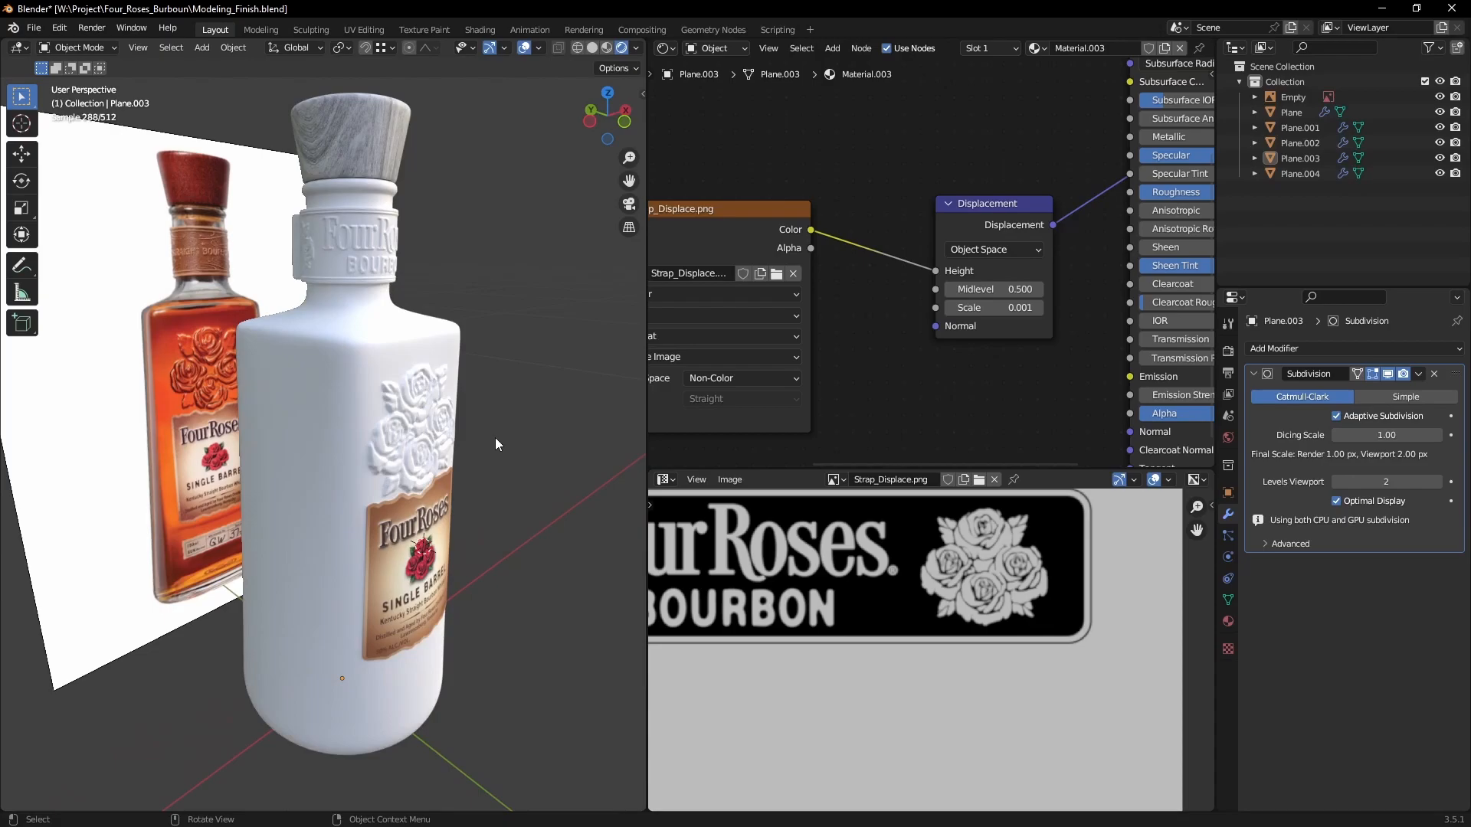
Step: Switch the 3D viewport to Solid shading
key("z")
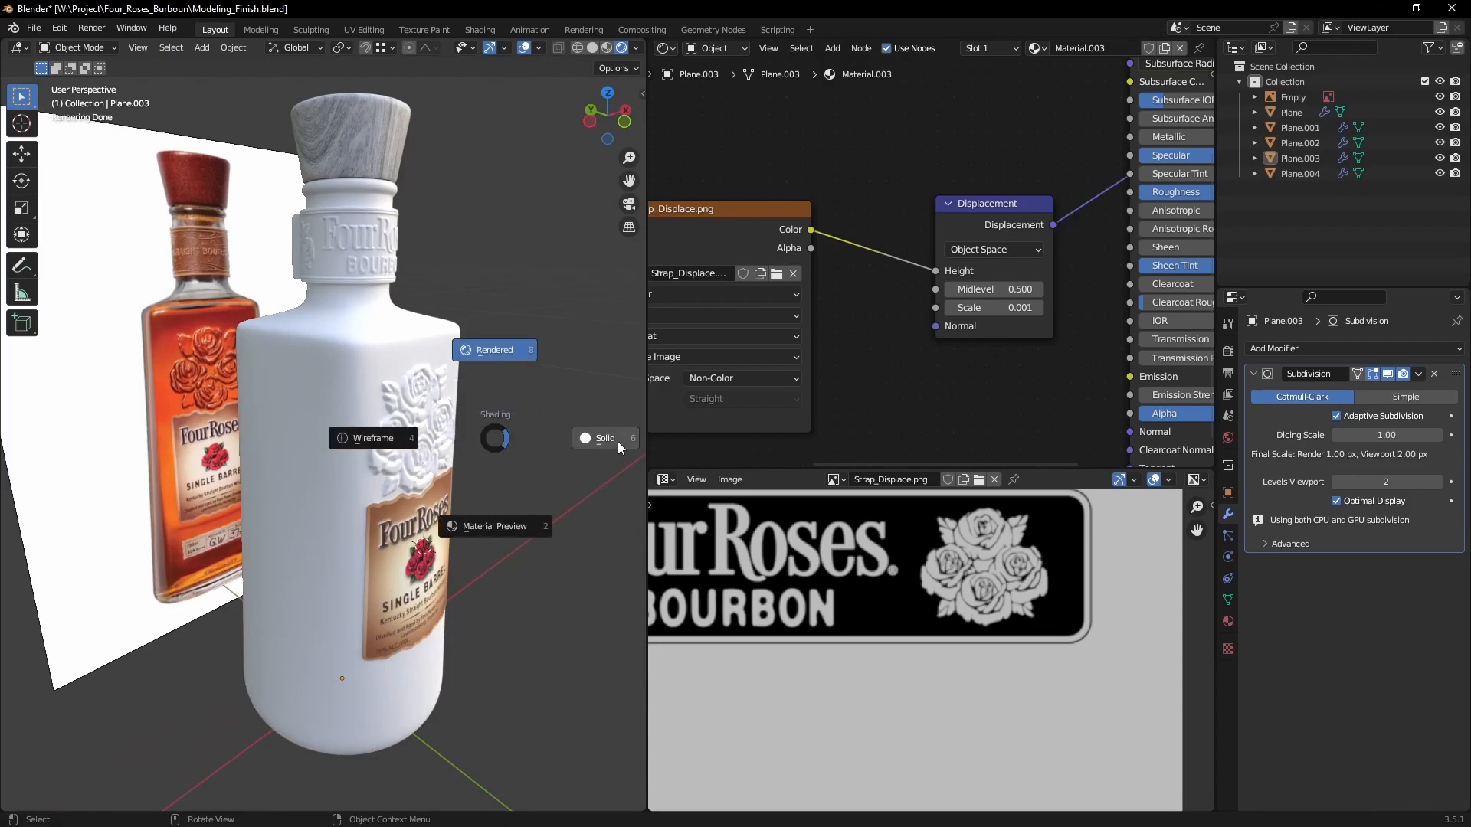